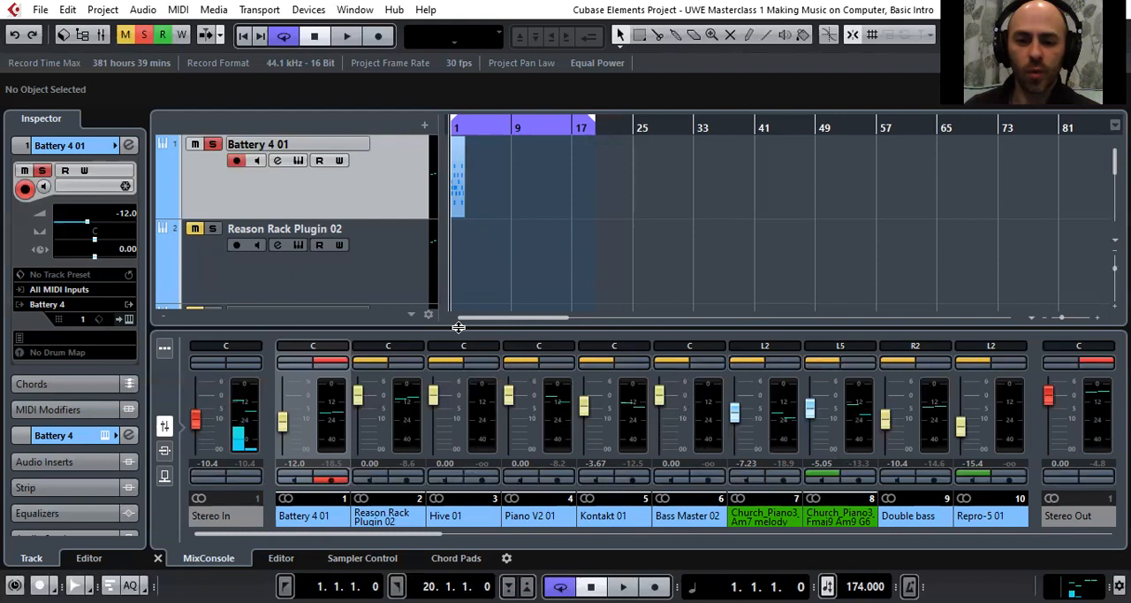
# Enlarge the track area by shrinking the mixer section beneath it
pyautogui.moveTo(459, 326); pyautogui.dragTo(466, 431)
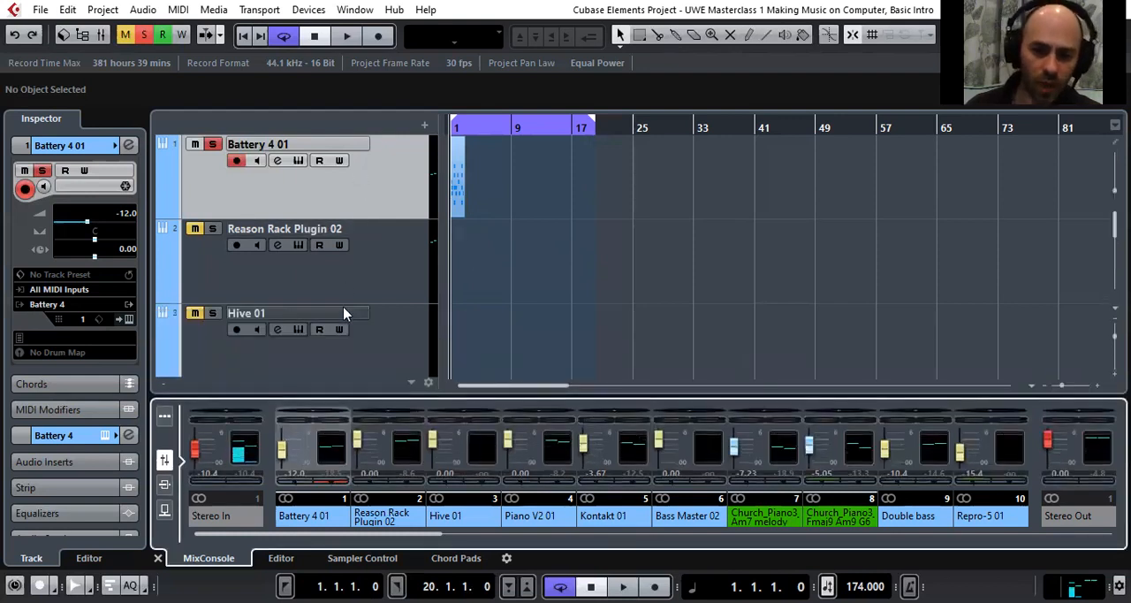
pyautogui.click(397, 282)
pyautogui.click(388, 177)
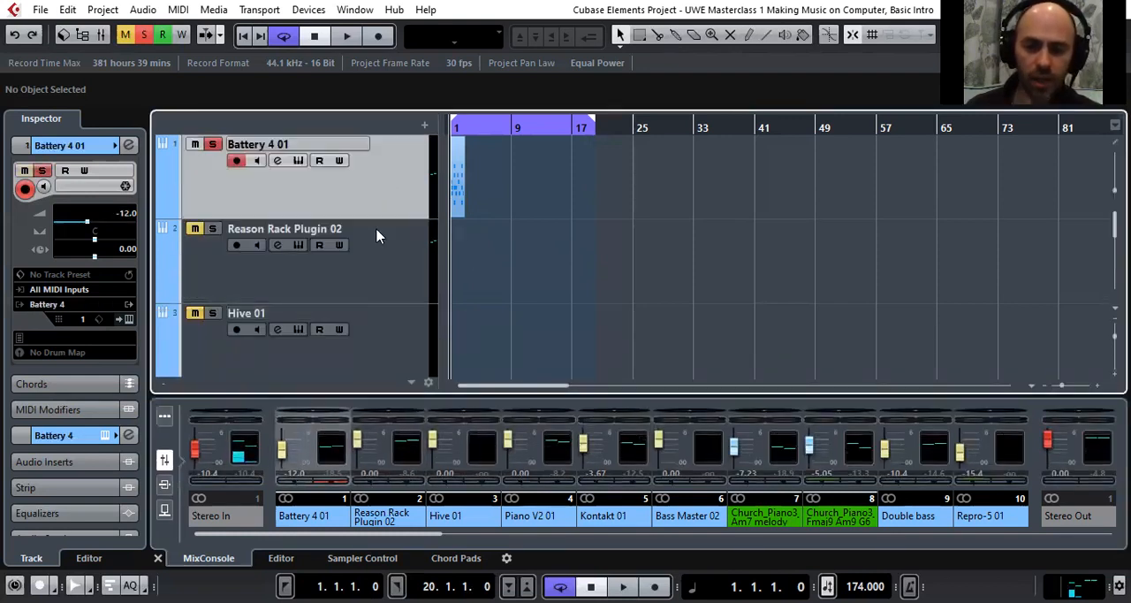
# Look through the project's full track list, from the Battery 4 01 track to the Mic track and back
pyautogui.scroll(-1, 376, 253)
pyautogui.scroll(-1, 376, 253)
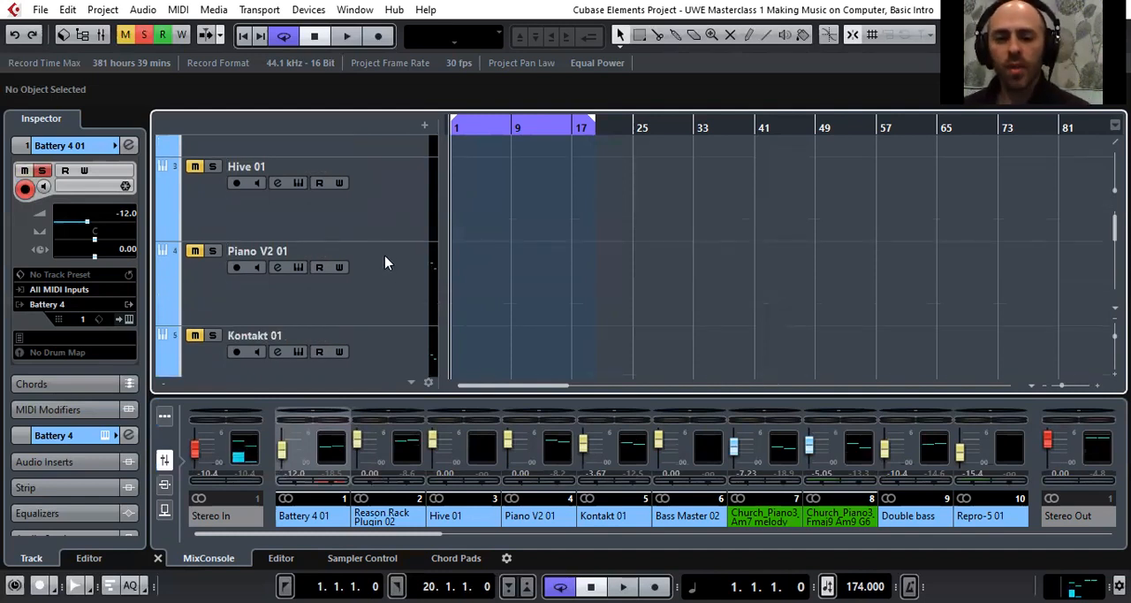
pyautogui.scroll(-4, 385, 263)
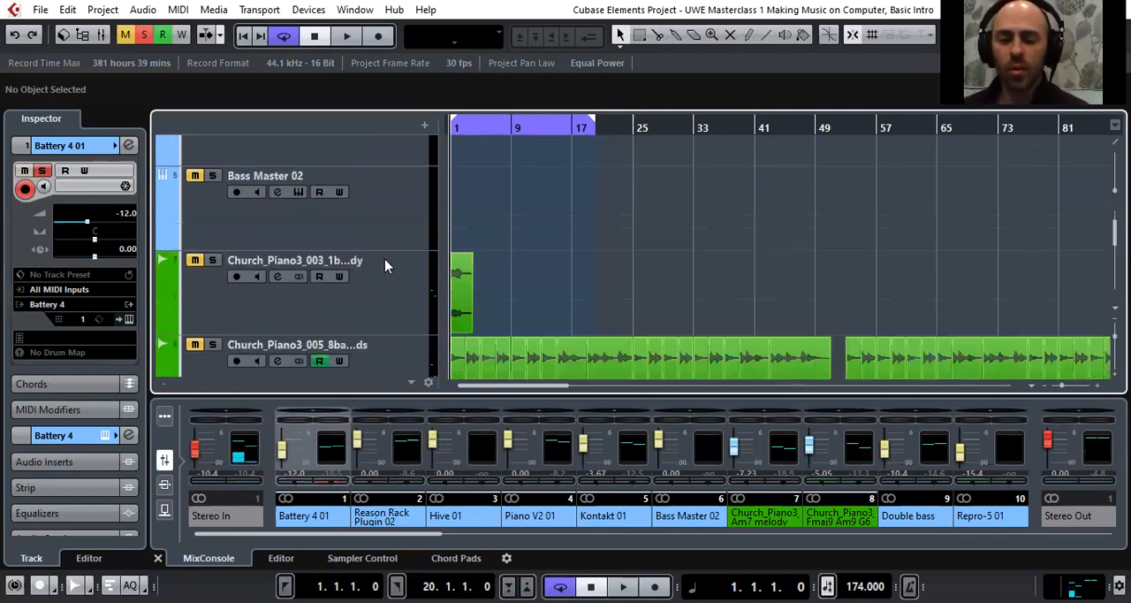
pyautogui.scroll(-1, 385, 266)
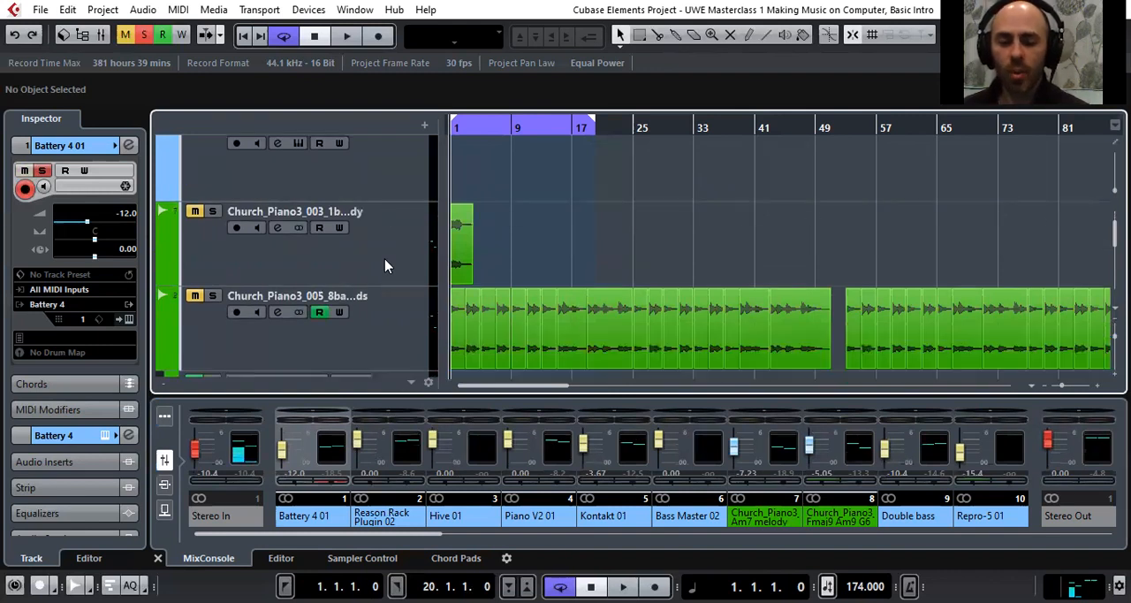
pyautogui.scroll(-4, 385, 266)
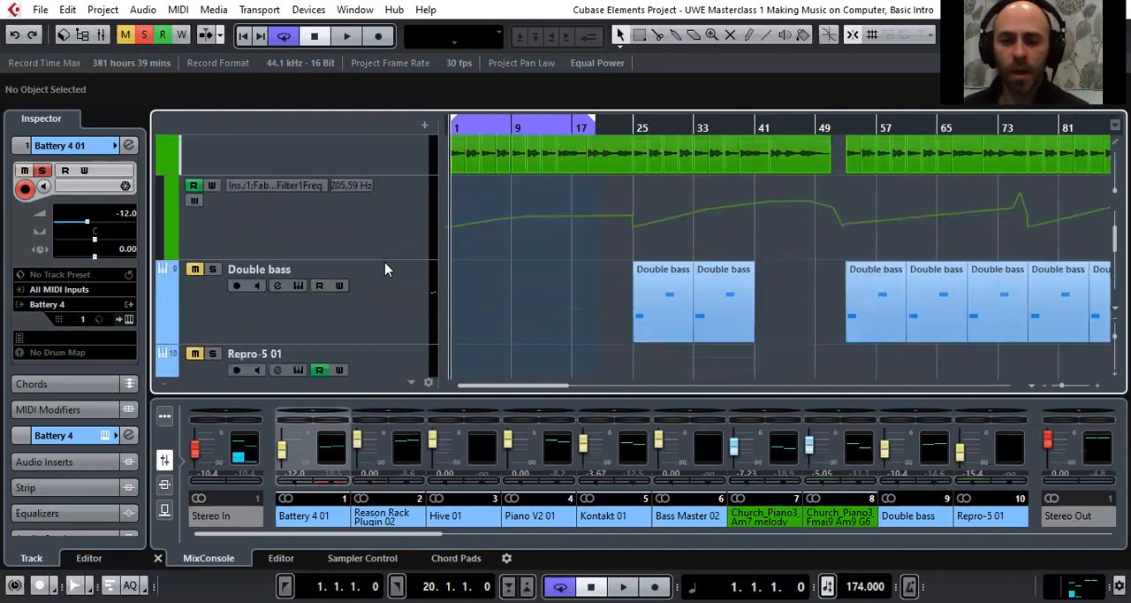
pyautogui.scroll(-2, 385, 269)
pyautogui.scroll(-15, 389, 271)
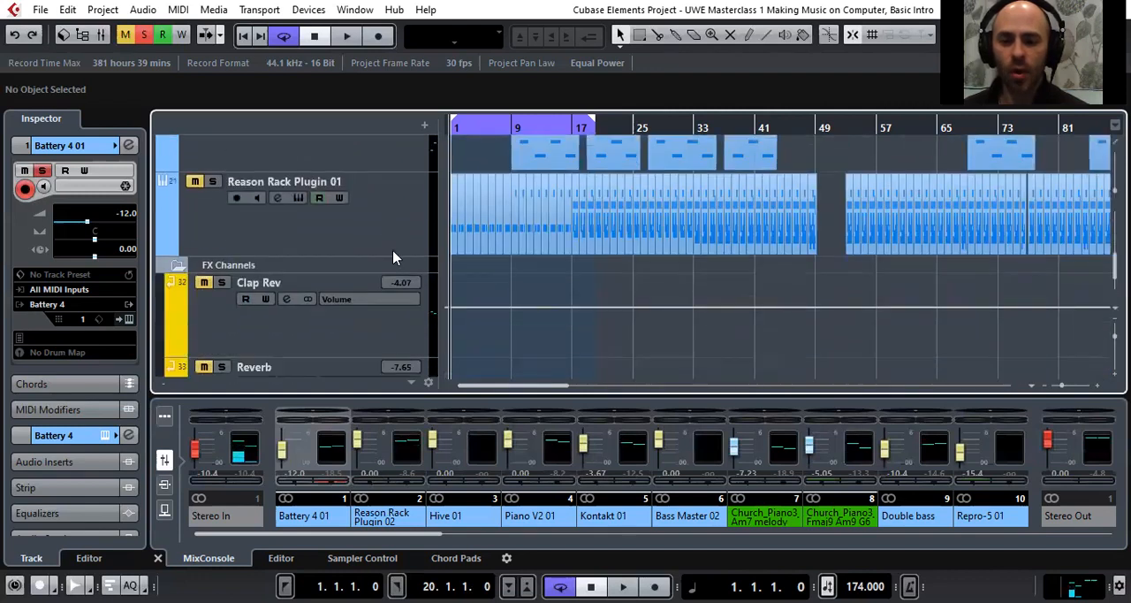
pyautogui.scroll(-10, 394, 265)
pyautogui.scroll(1, 395, 259)
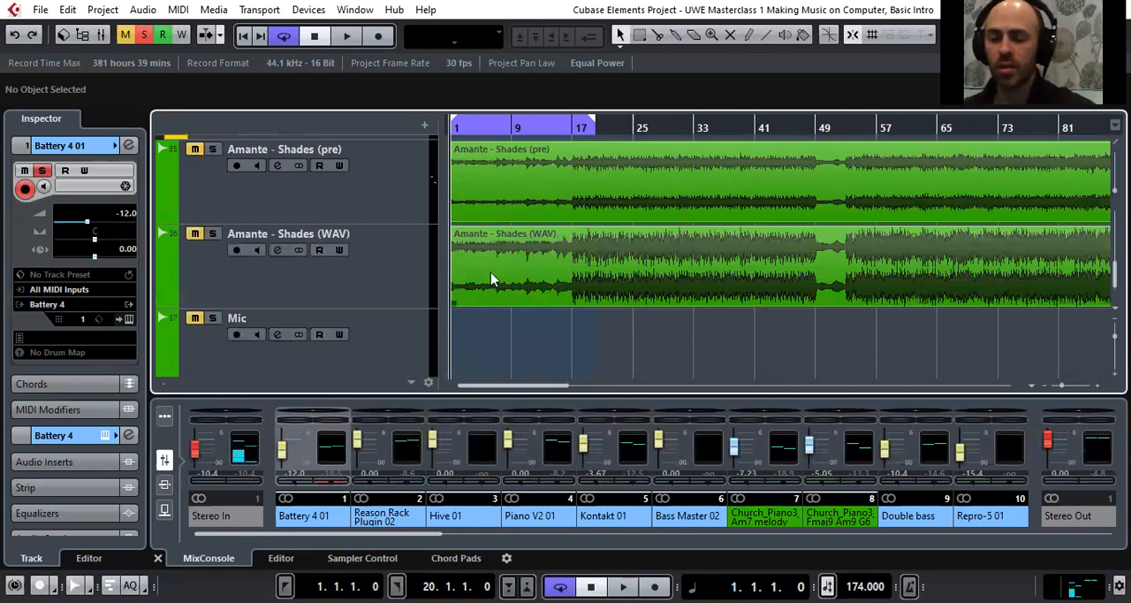
pyautogui.scroll(3, 482, 283)
pyautogui.scroll(20, 468, 279)
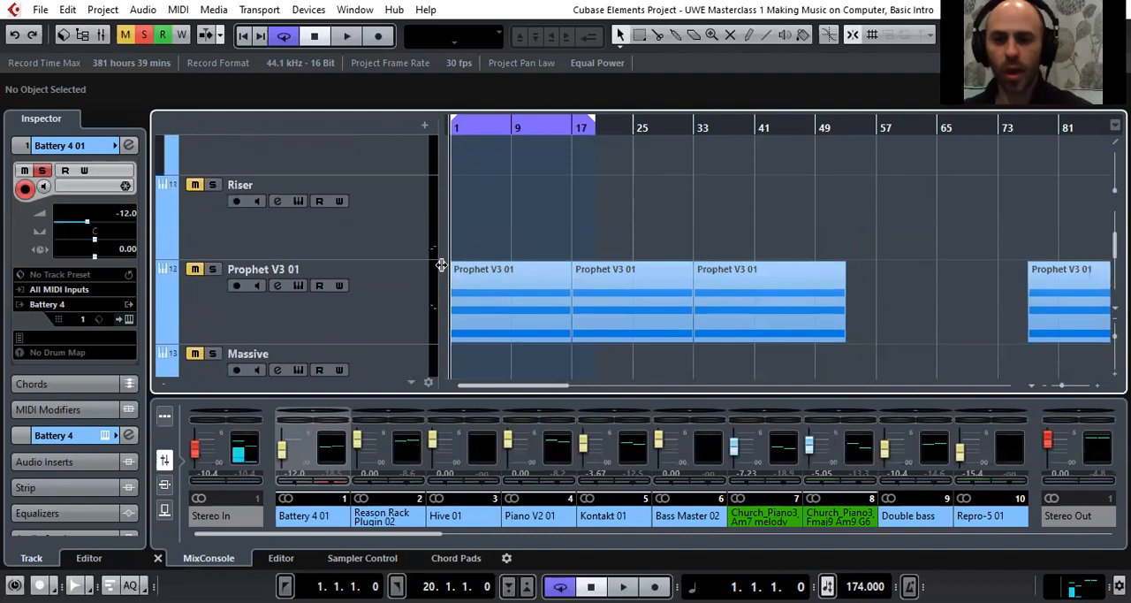
pyautogui.scroll(4, 389, 221)
pyautogui.scroll(8, 391, 226)
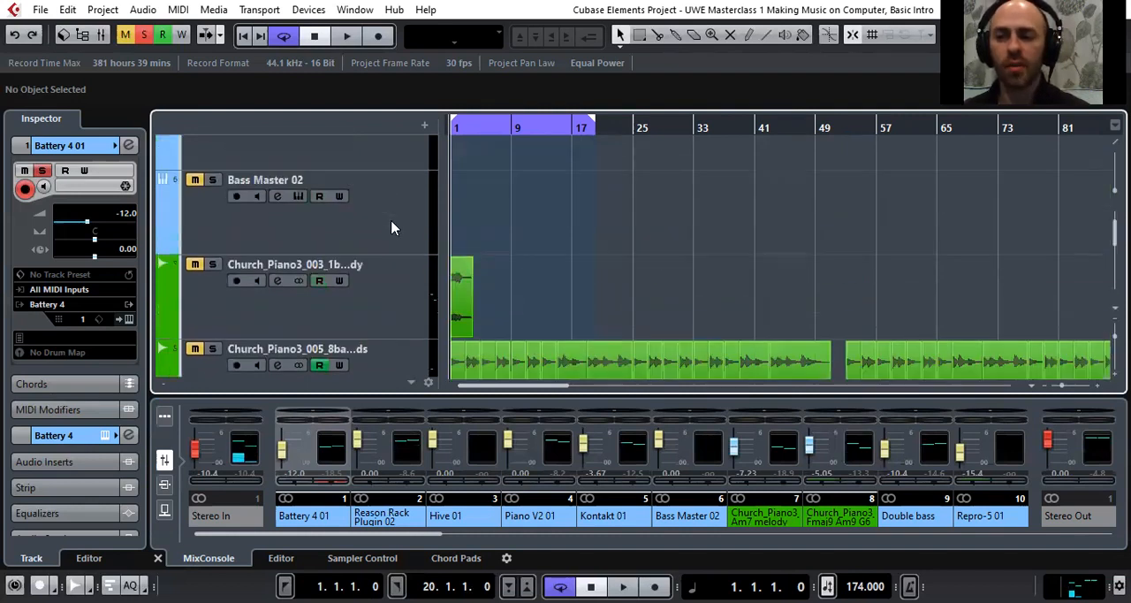
pyautogui.scroll(-2, 389, 203)
pyautogui.scroll(2, 380, 228)
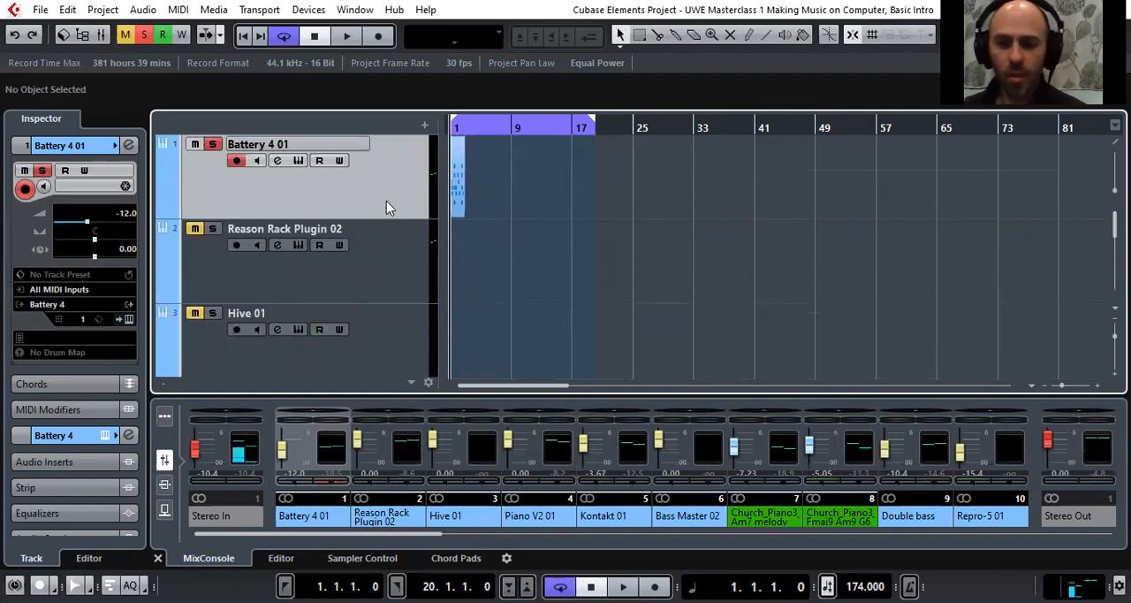
pyautogui.scroll(-1, 386, 201)
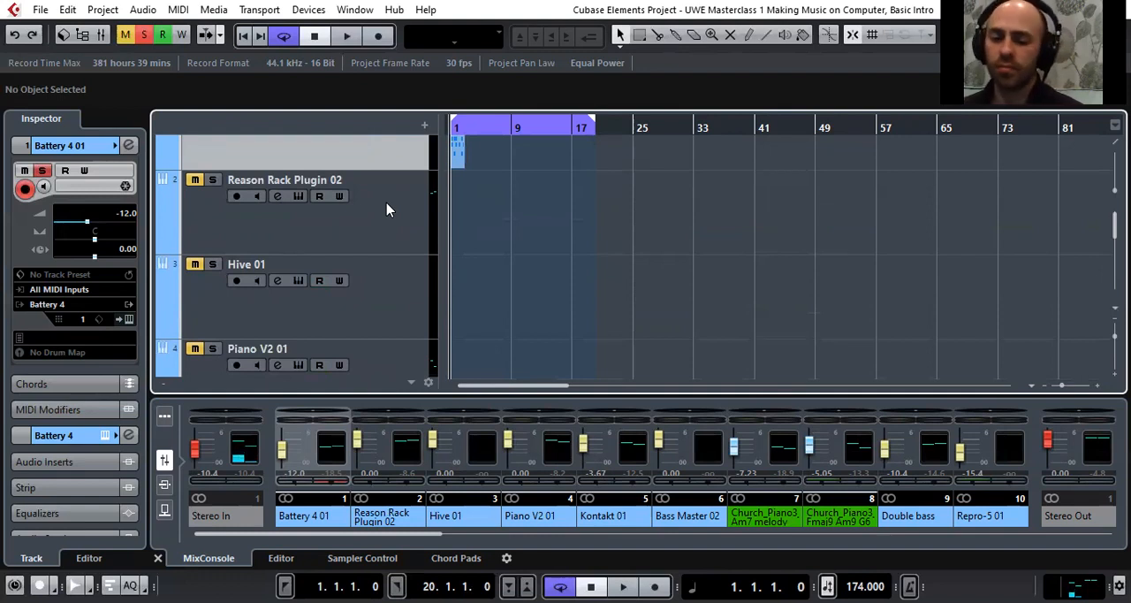
pyautogui.scroll(1, 386, 205)
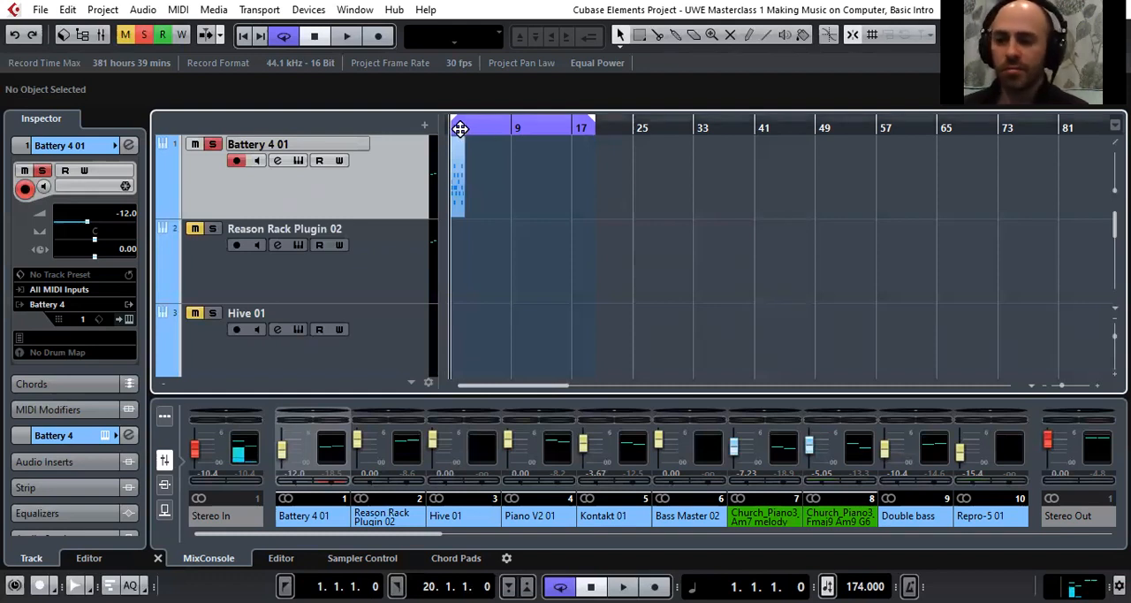
# Open the Battery 4 instrument of the Battery 4 01 track and audition the Kick Deeper 1 pad repeatedly
pyautogui.press('h')
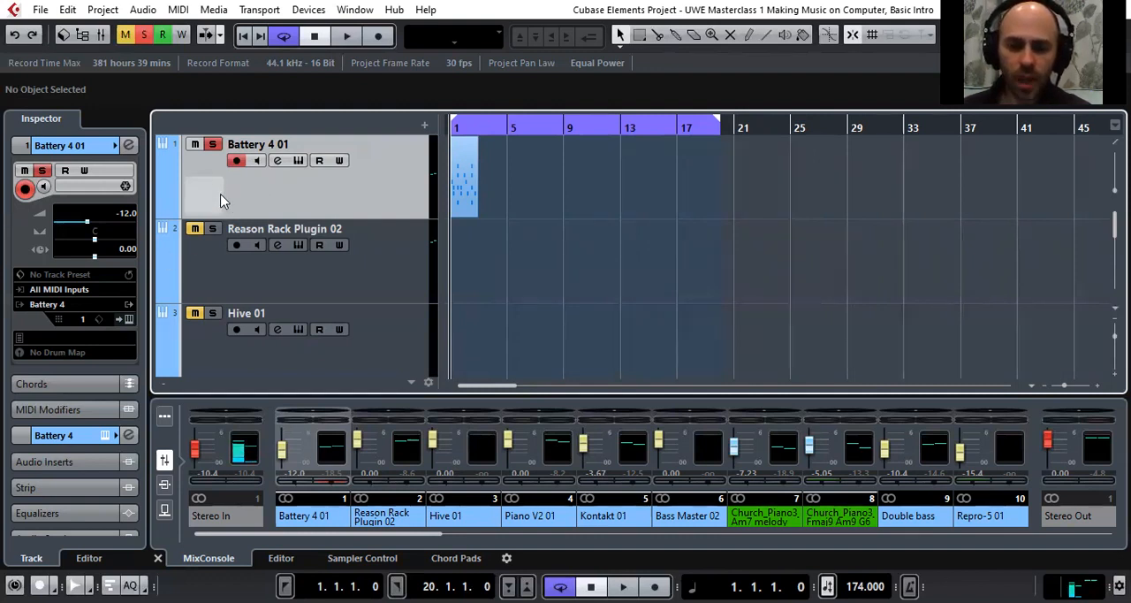
pyautogui.click(126, 320)
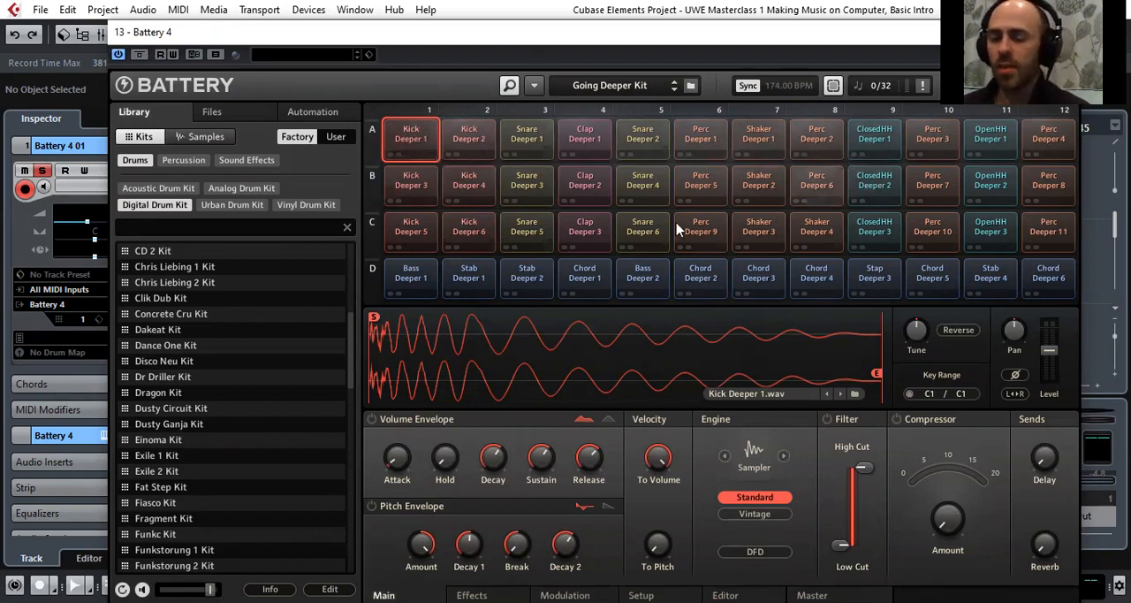
pyautogui.click(418, 148)
pyautogui.click(418, 148)
pyautogui.click(418, 143)
pyautogui.click(418, 144)
pyautogui.click(418, 143)
pyautogui.click(418, 144)
# Audition the remaining kick pads of the Going Deeper Kit, Kick Deeper 2 to Kick Deeper 6
pyautogui.click(489, 147)
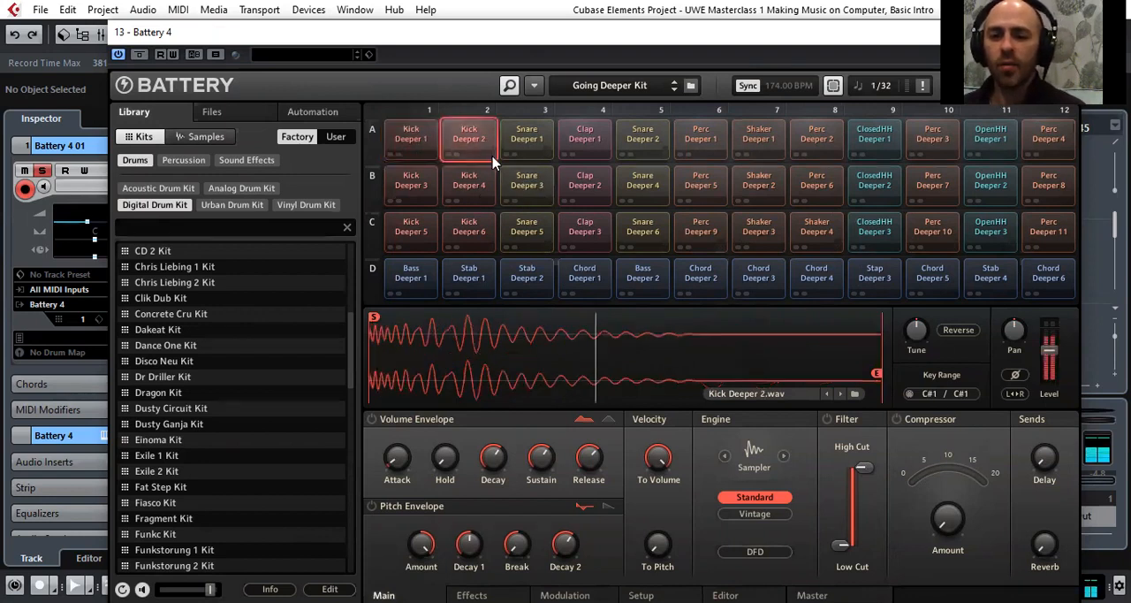
pyautogui.click(468, 185)
pyautogui.click(412, 187)
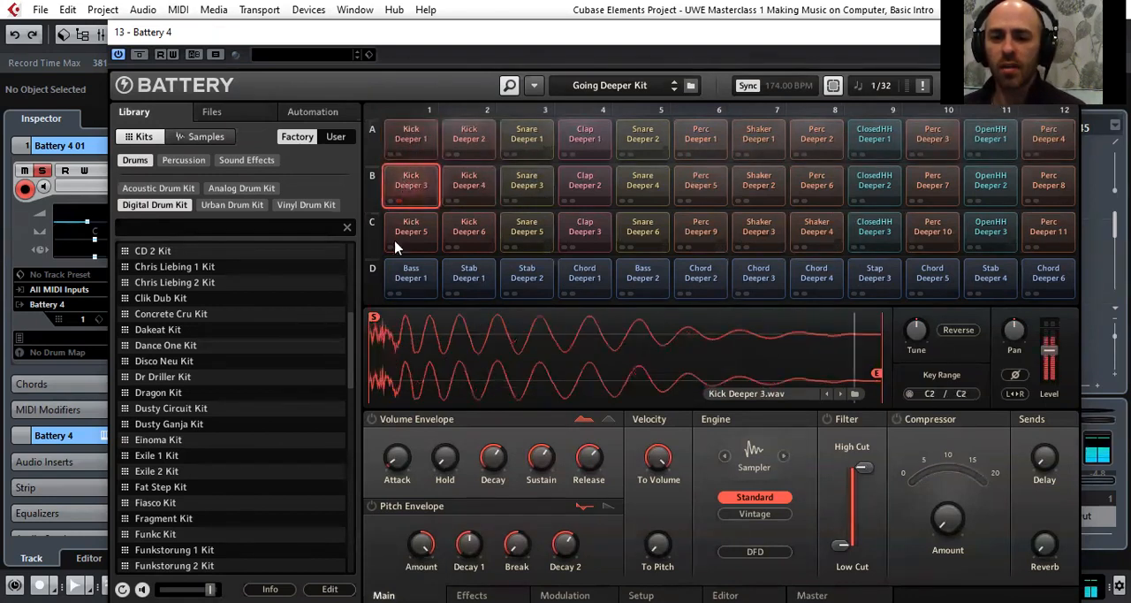
pyautogui.click(407, 247)
pyautogui.click(468, 231)
# Audition the Snare Deeper 1 and 5 pads and the Clap Deeper 1 and 2 pads
pyautogui.click(530, 133)
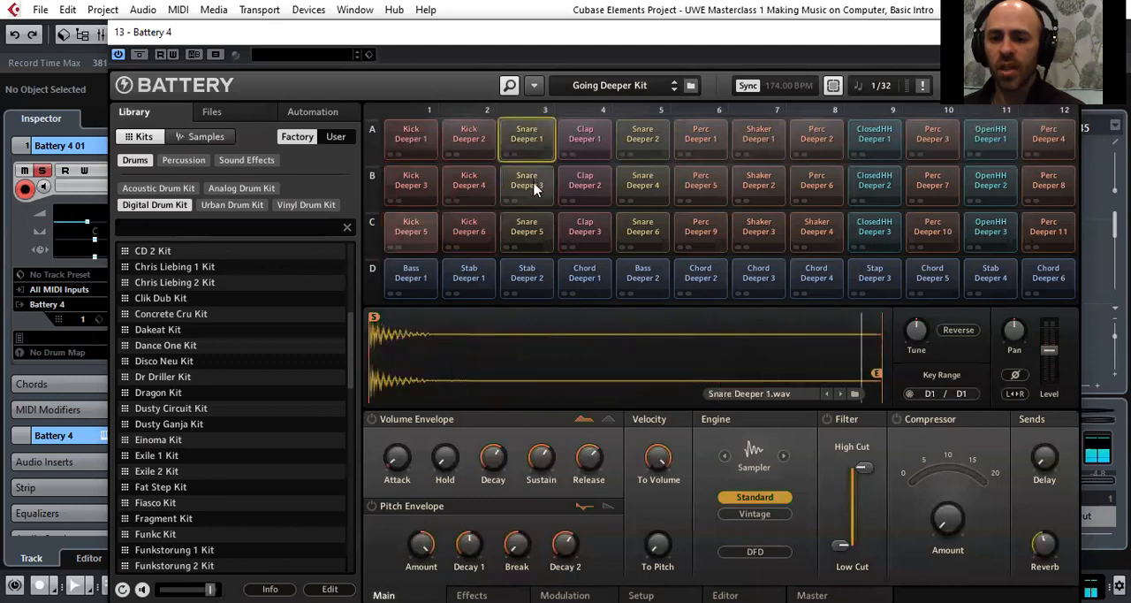
pyautogui.click(546, 240)
pyautogui.click(583, 139)
pyautogui.click(583, 185)
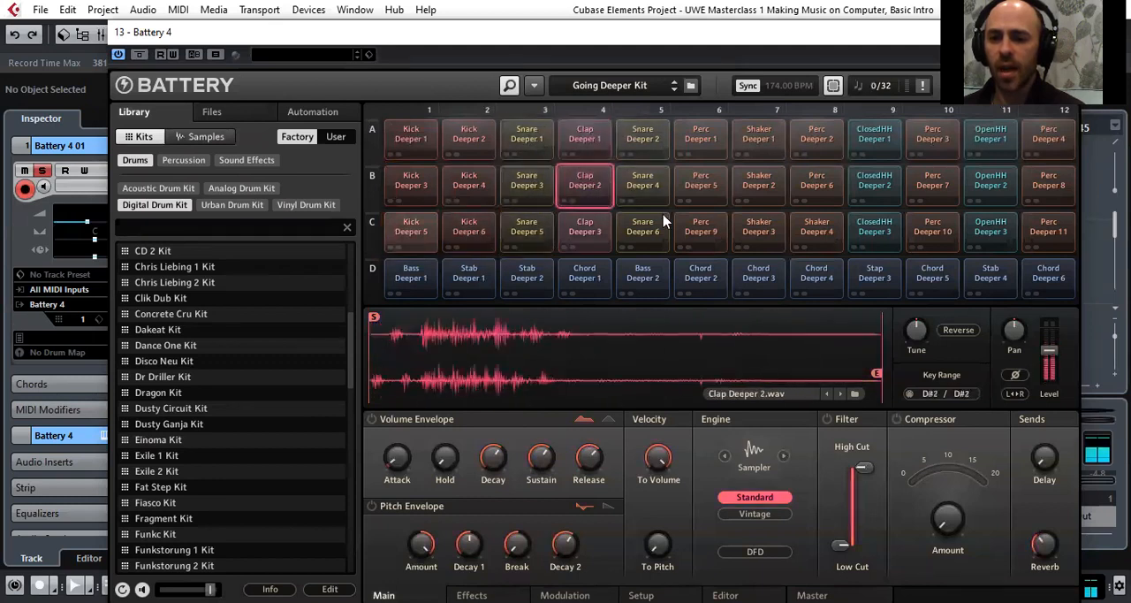
# Audition percussion and shaker pads in rows A and B, plus the three ClosedHH Deeper pads
pyautogui.click(695, 141)
pyautogui.click(701, 181)
pyautogui.click(758, 137)
pyautogui.click(758, 184)
pyautogui.click(817, 137)
pyautogui.click(819, 182)
pyautogui.click(875, 137)
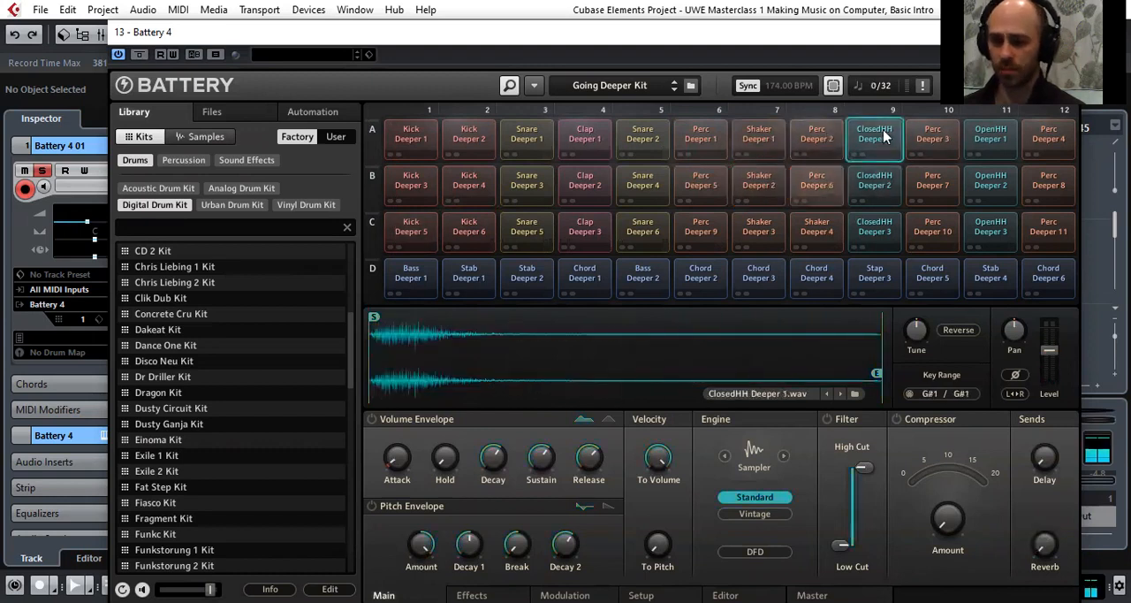
pyautogui.click(875, 181)
pyautogui.click(873, 228)
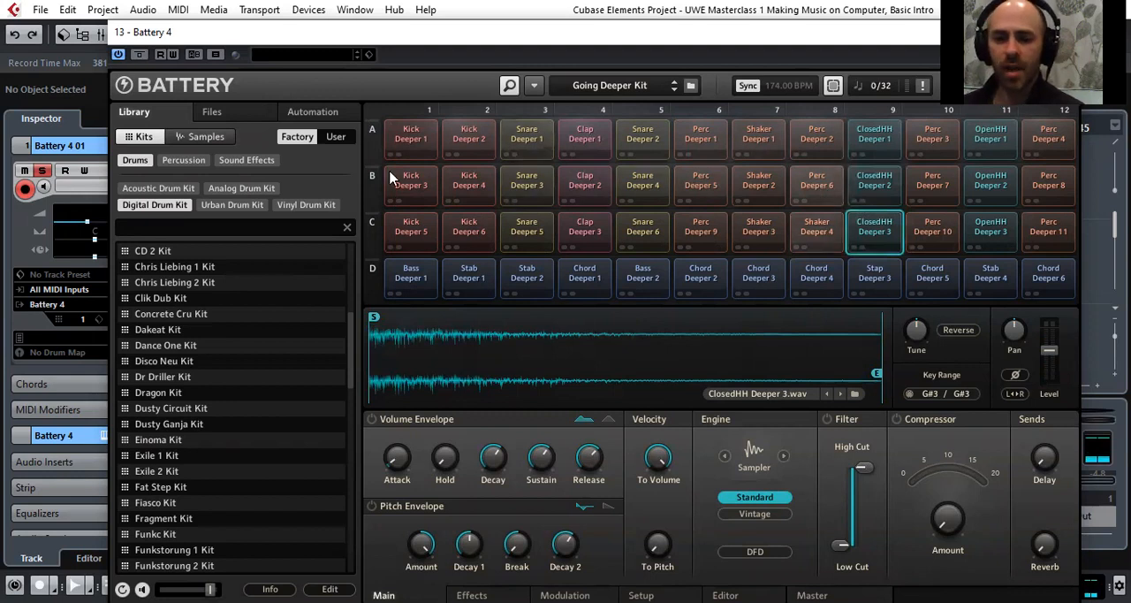
# Look through the Digital Drum Kit list in the Battery library
pyautogui.scroll(-7, 166, 347)
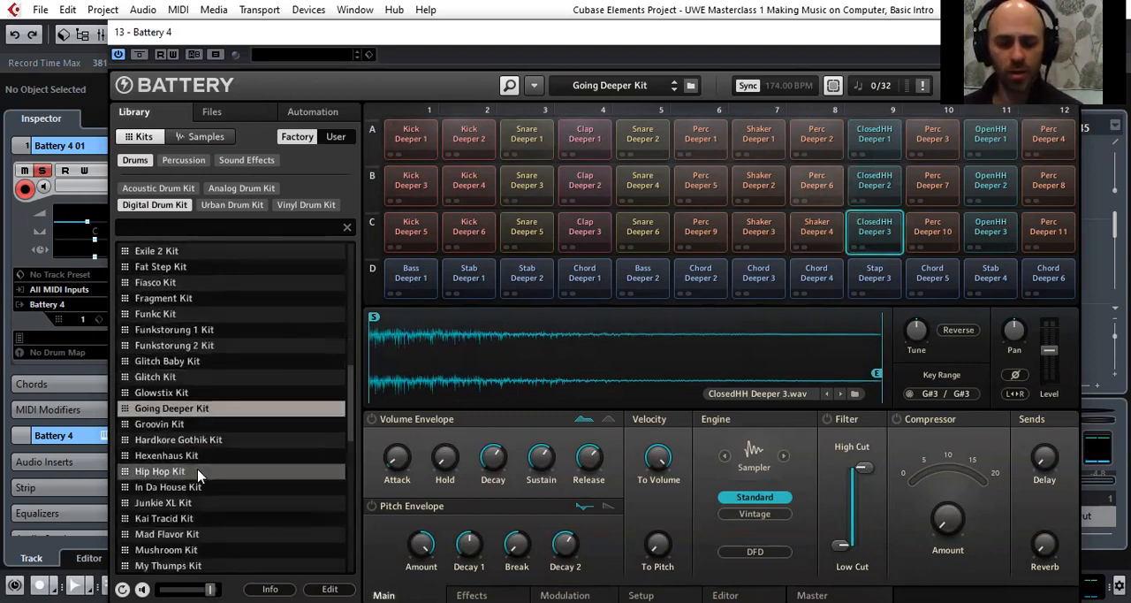
pyautogui.scroll(-2, 203, 476)
pyautogui.scroll(1, 204, 474)
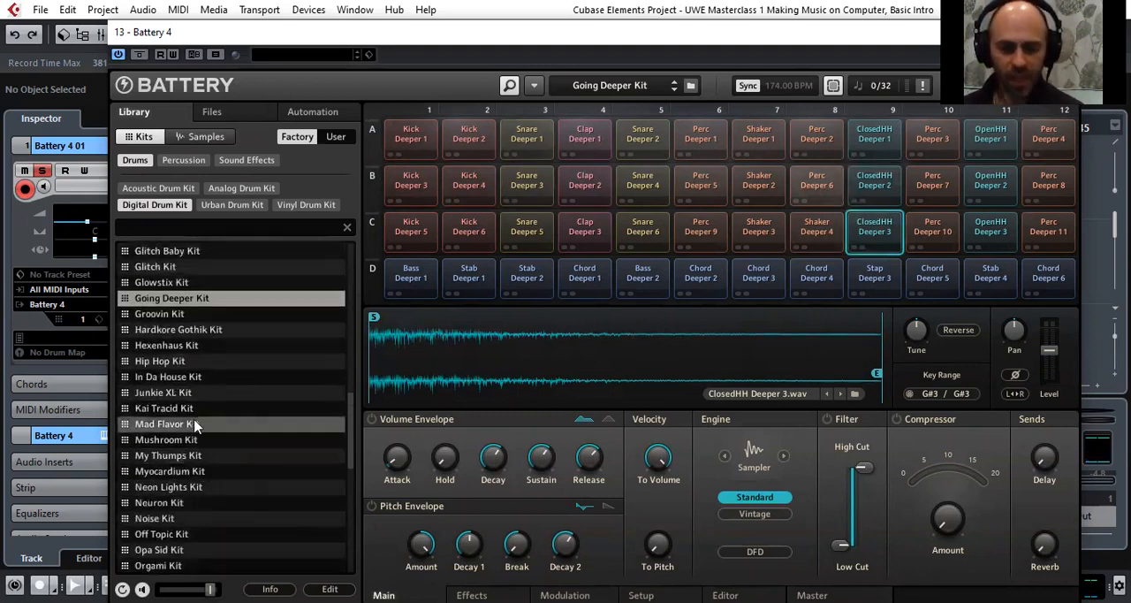
pyautogui.scroll(3, 195, 421)
pyautogui.scroll(1, 193, 421)
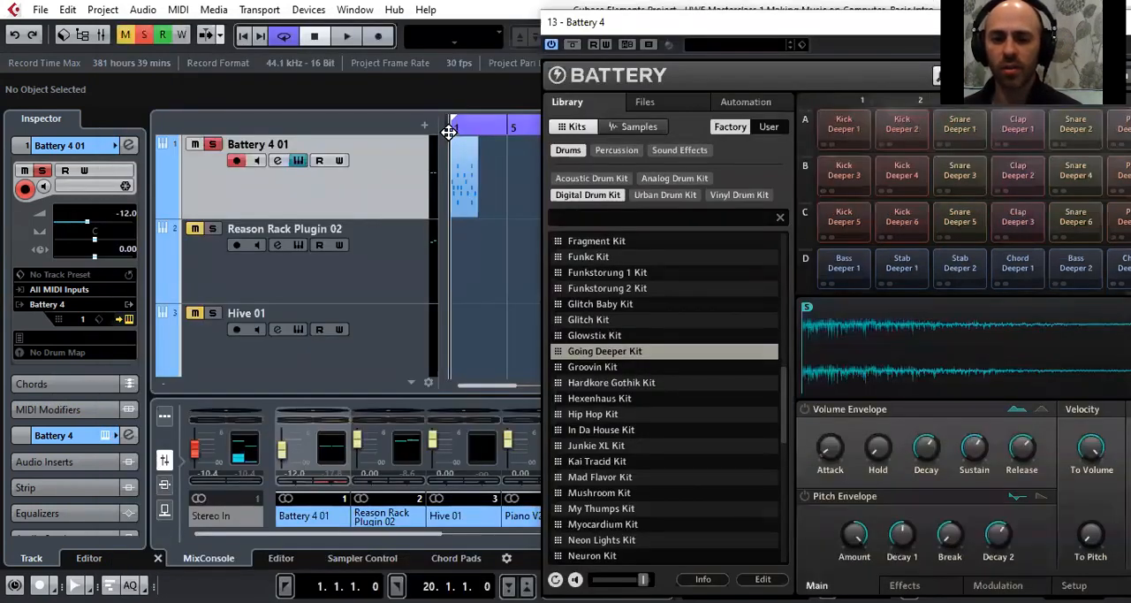
# Play the Battery 4 01 drum pattern from bar 1 and move the Battery 4 window up to expose its kit list
pyautogui.click(449, 131)
pyautogui.press('space')
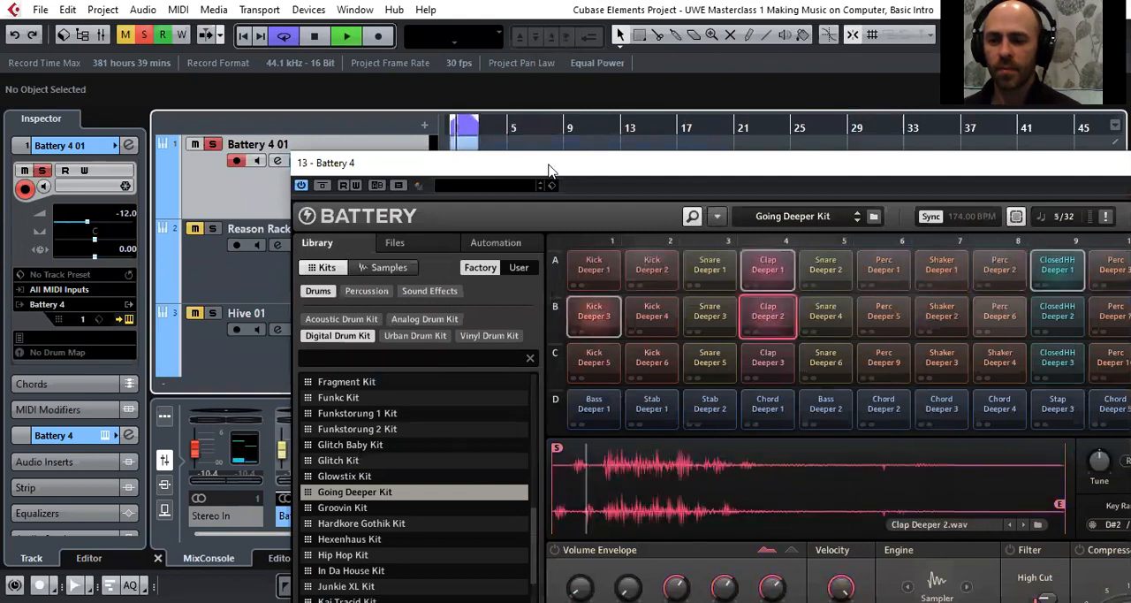
pyautogui.moveTo(547, 168); pyautogui.dragTo(517, 36)
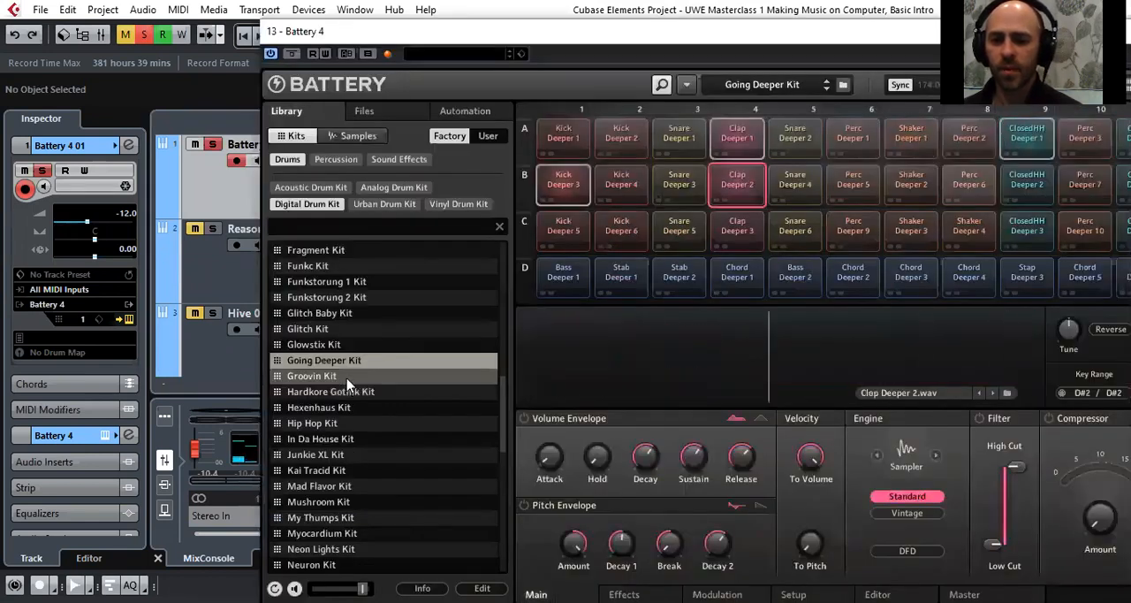
# Try the Groovin Kit on the playing pattern and load the In Da House Kit in its place
pyautogui.doubleClick(347, 378)
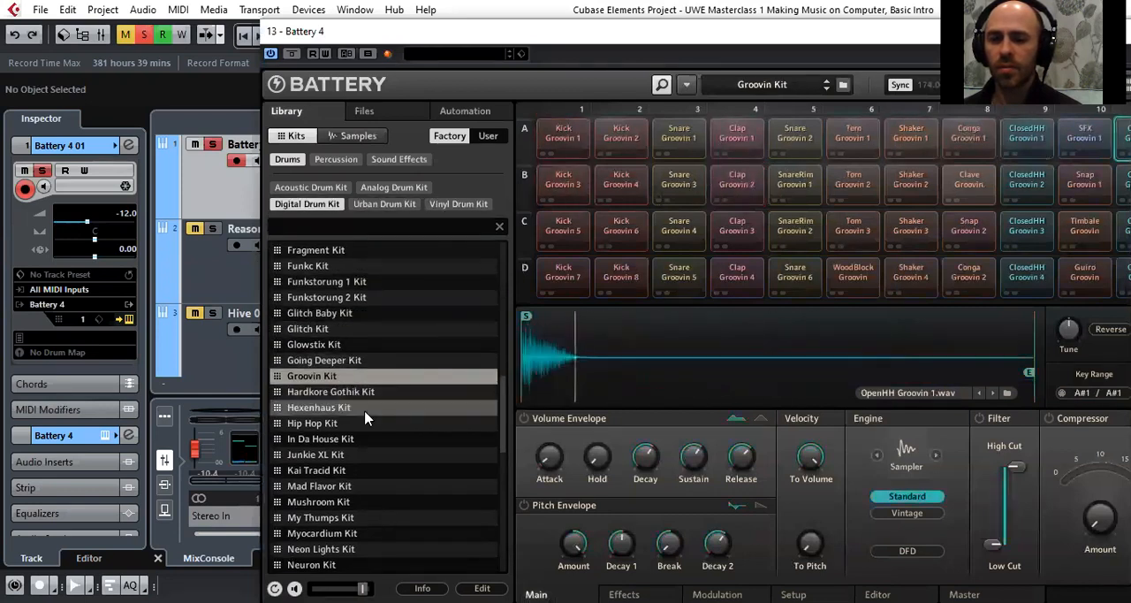
pyautogui.scroll(-1, 349, 431)
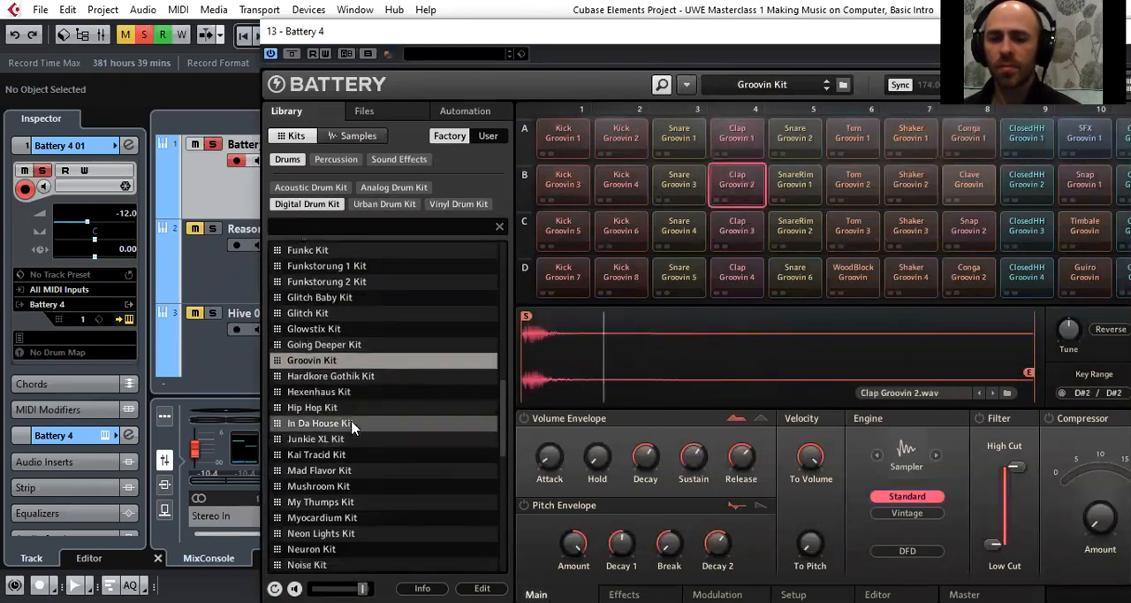
pyautogui.doubleClick(357, 429)
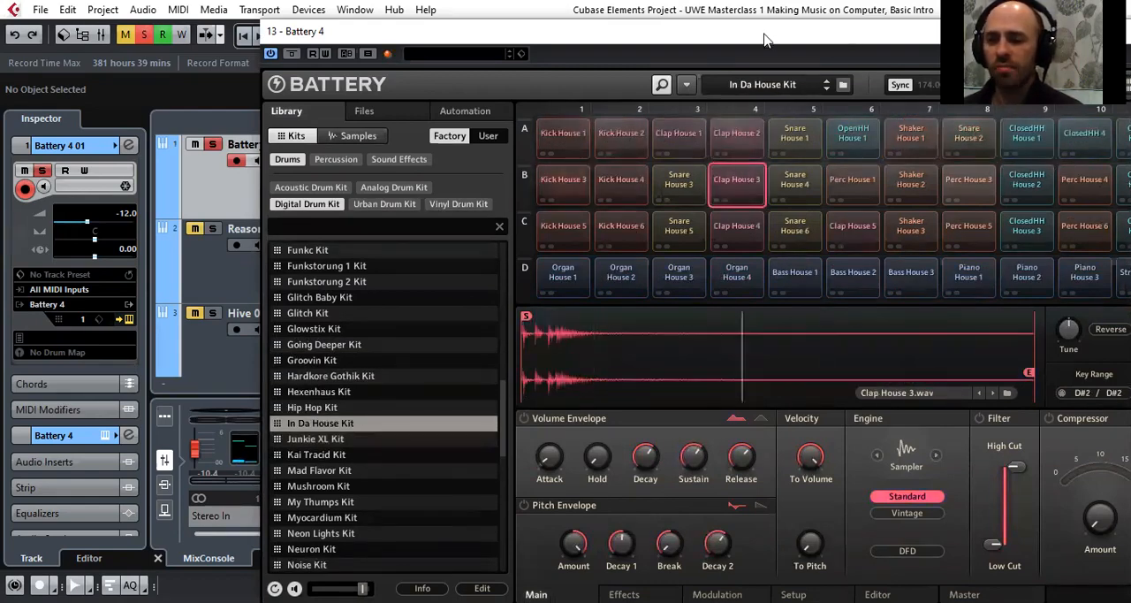
# Close the Battery 4 window and stop playback of the drum pattern
pyautogui.moveTo(829, 36); pyautogui.dragTo(638, 18)
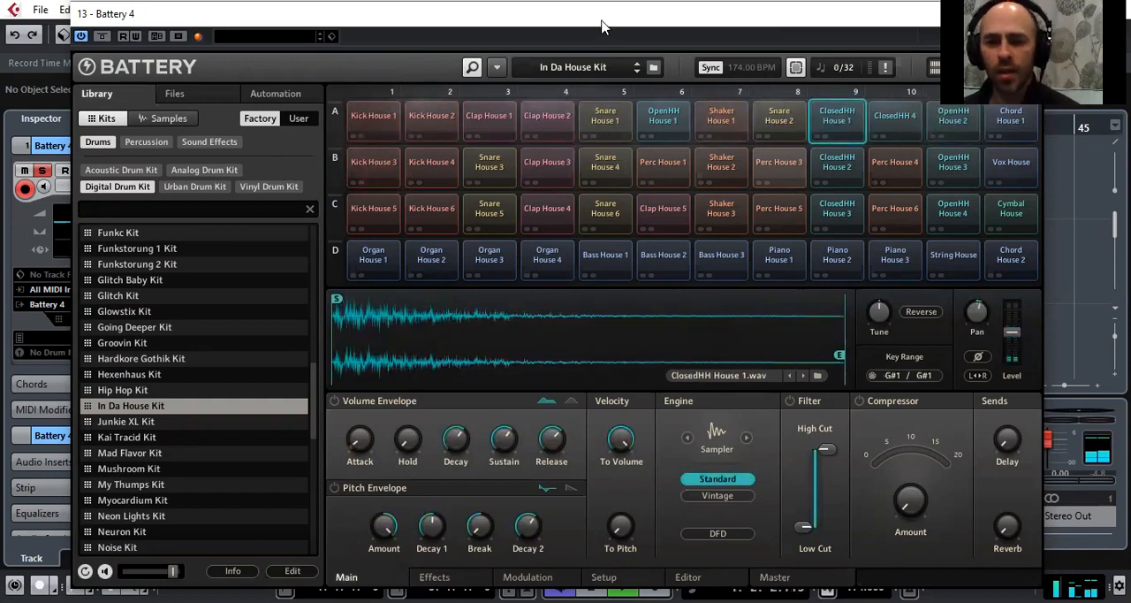
pyautogui.click(1027, 13)
pyautogui.moveTo(445, 128); pyautogui.dragTo(452, 148)
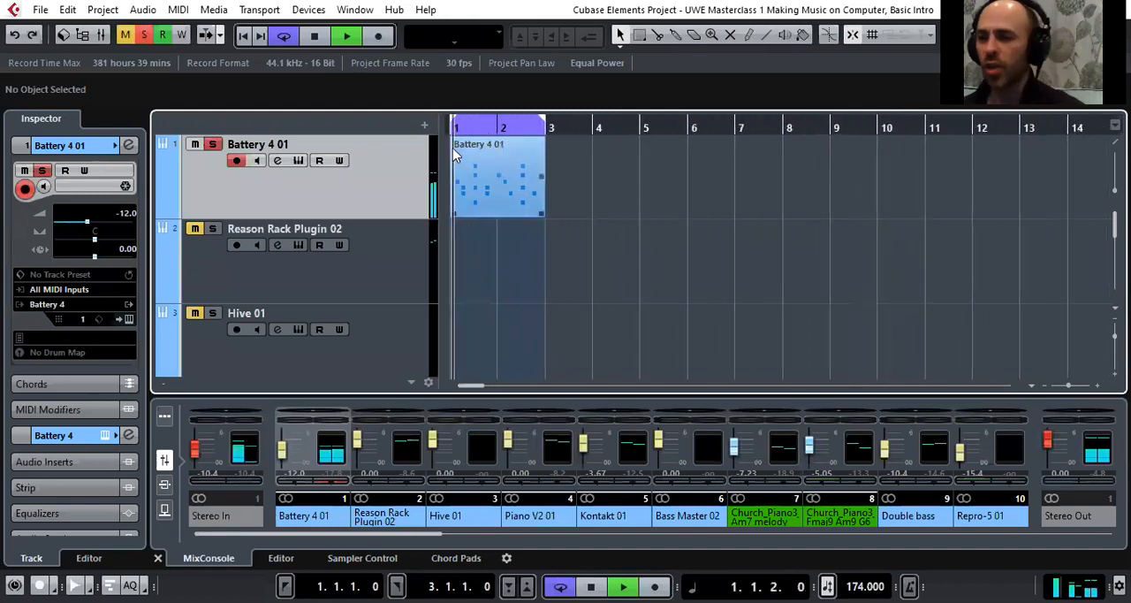
pyautogui.click(325, 40)
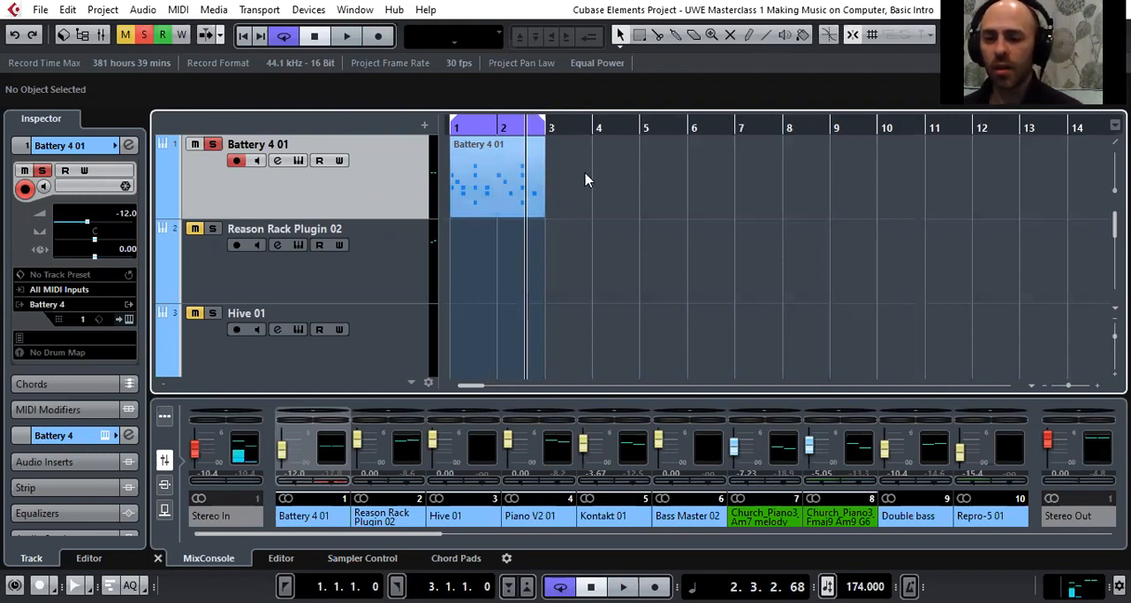
# Open the Battery 4 01 MIDI part in the lower-zone editor and play it back
pyautogui.click(485, 175)
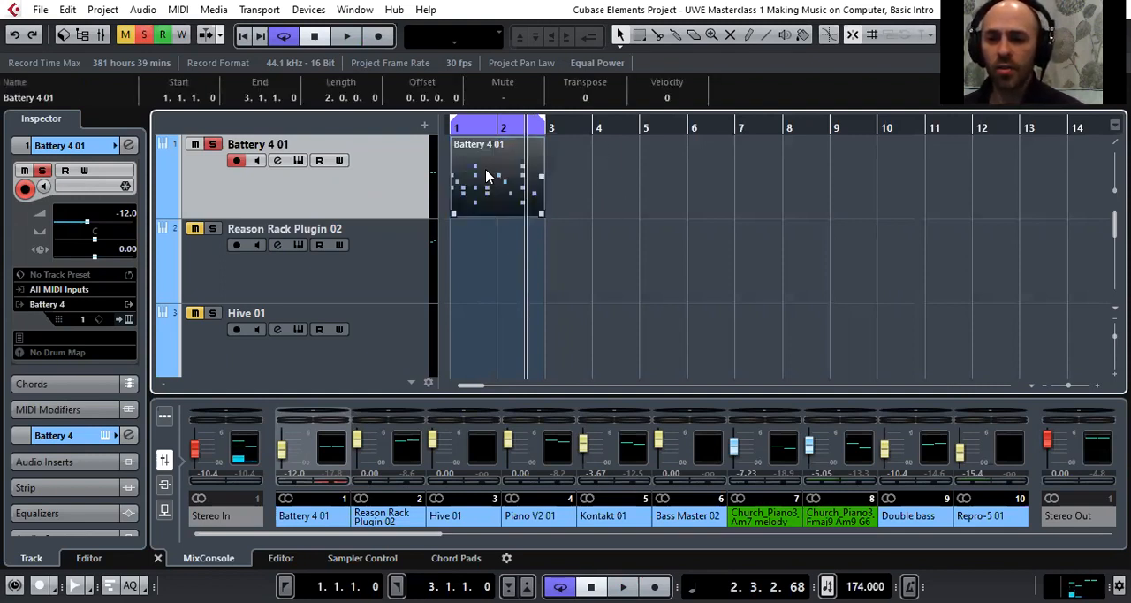
pyautogui.doubleClick(485, 175)
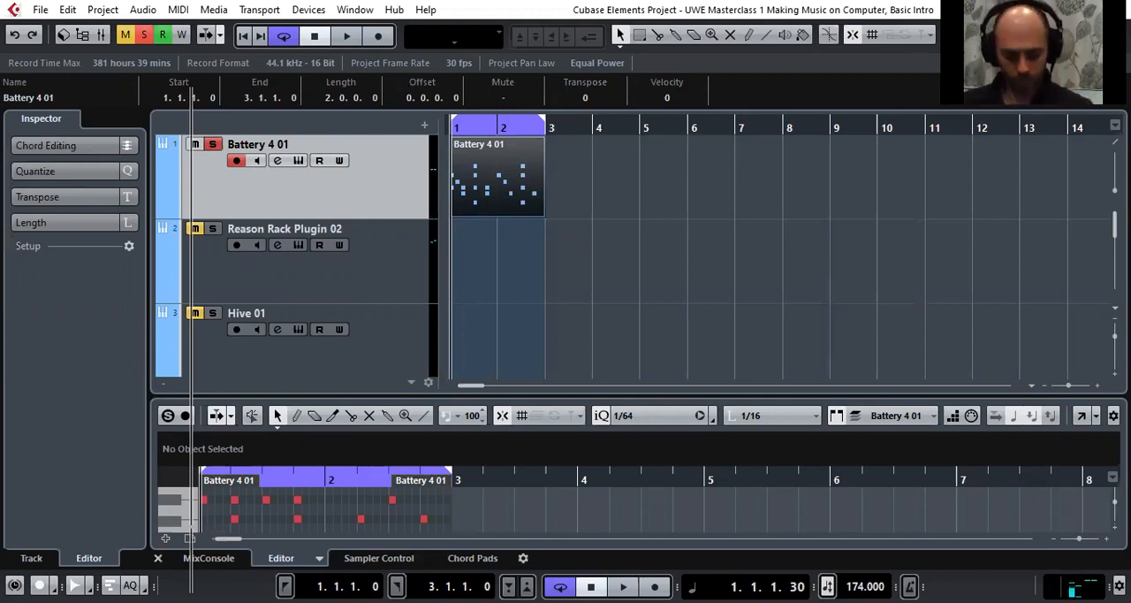
pyautogui.press('space')
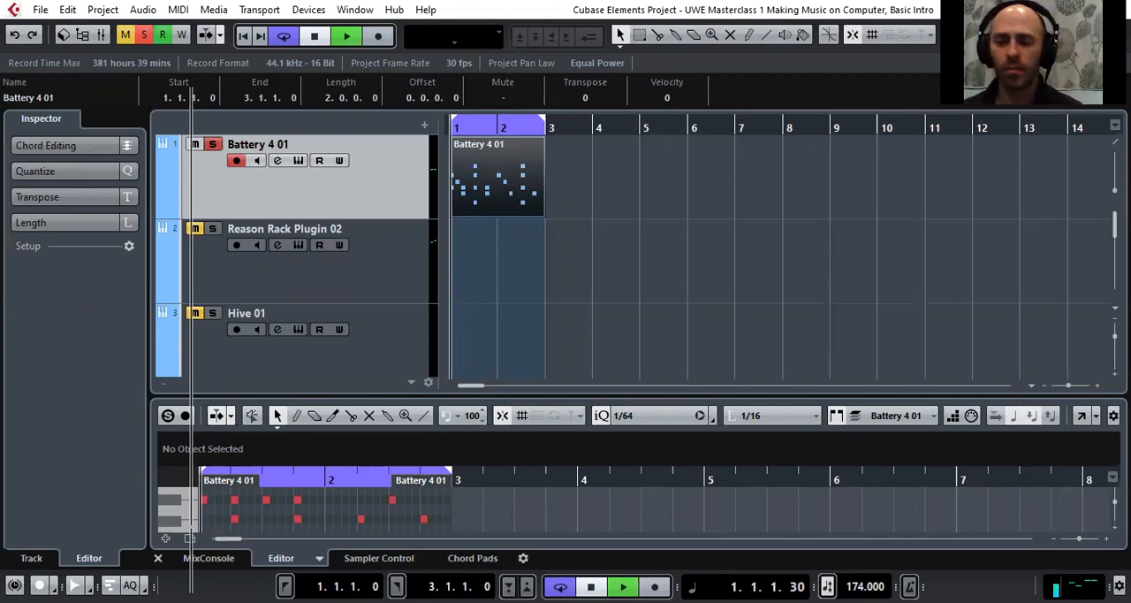
# Stop playback of the drum pattern and enlarge the lower-zone key editor to show more of its MIDI notes
pyautogui.press('space')
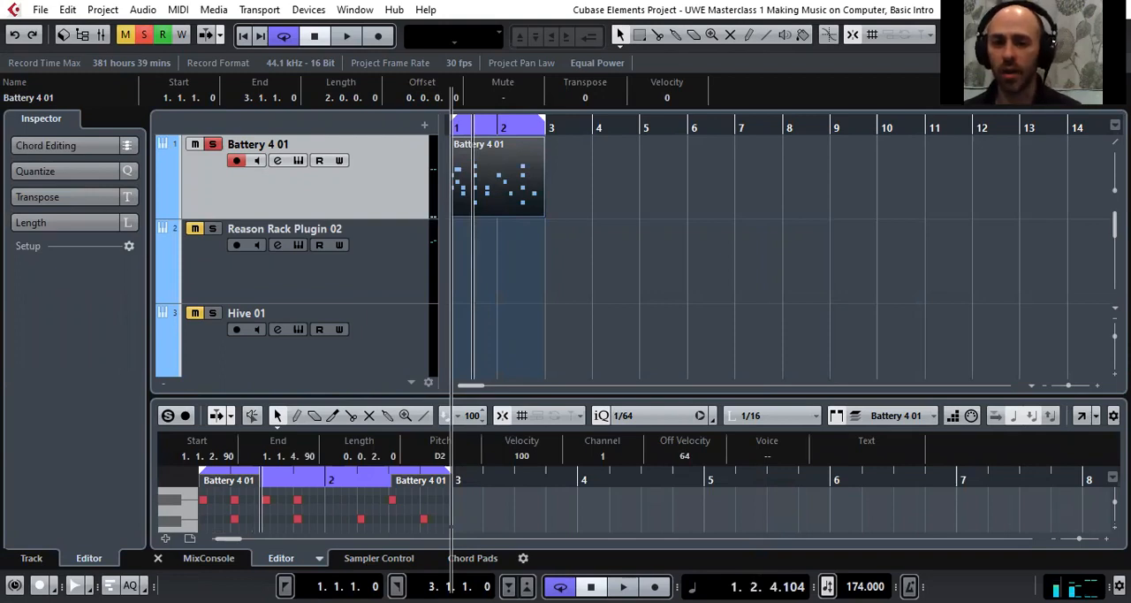
pyautogui.press('space')
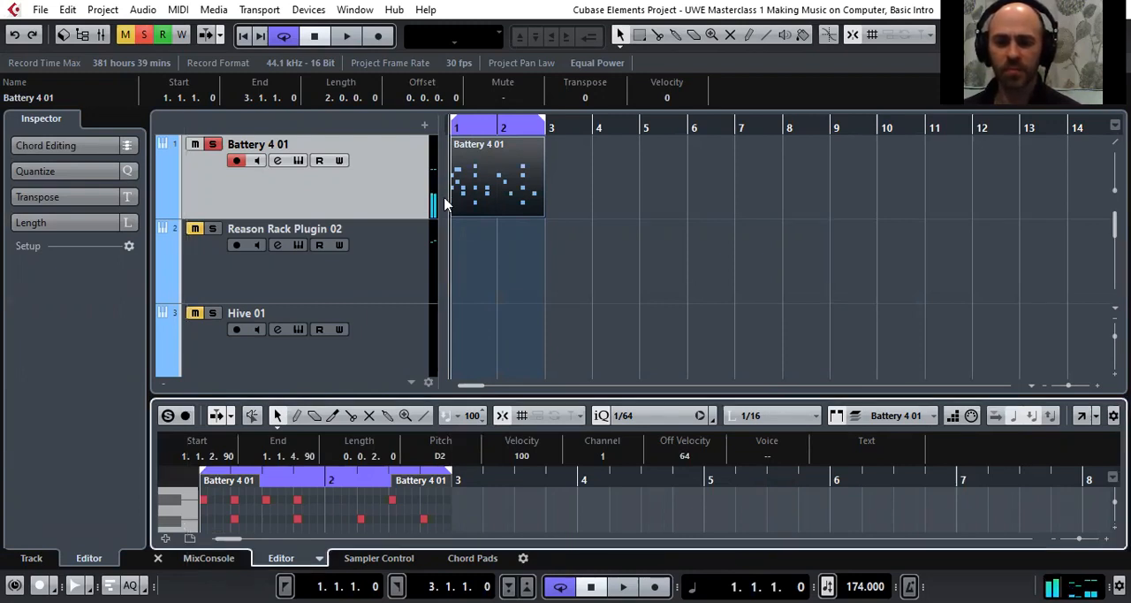
pyautogui.moveTo(439, 393); pyautogui.dragTo(436, 253)
pyautogui.moveTo(361, 339); pyautogui.dragTo(144, 299)
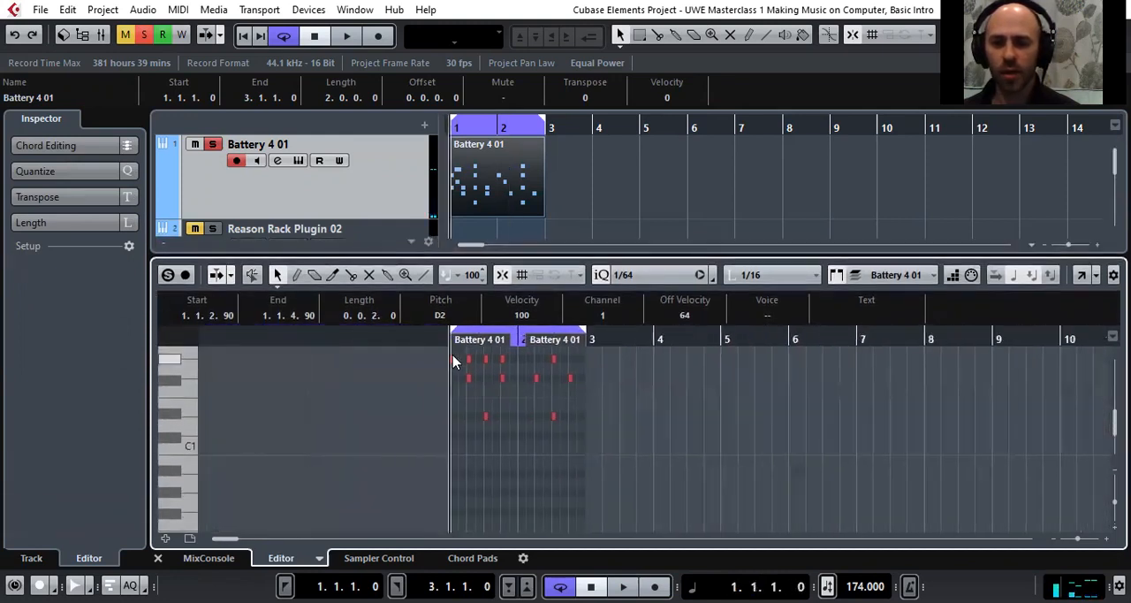
# Play the drum pattern while examining its notes around C2, stop it, and shrink the key editor again
pyautogui.press('space')
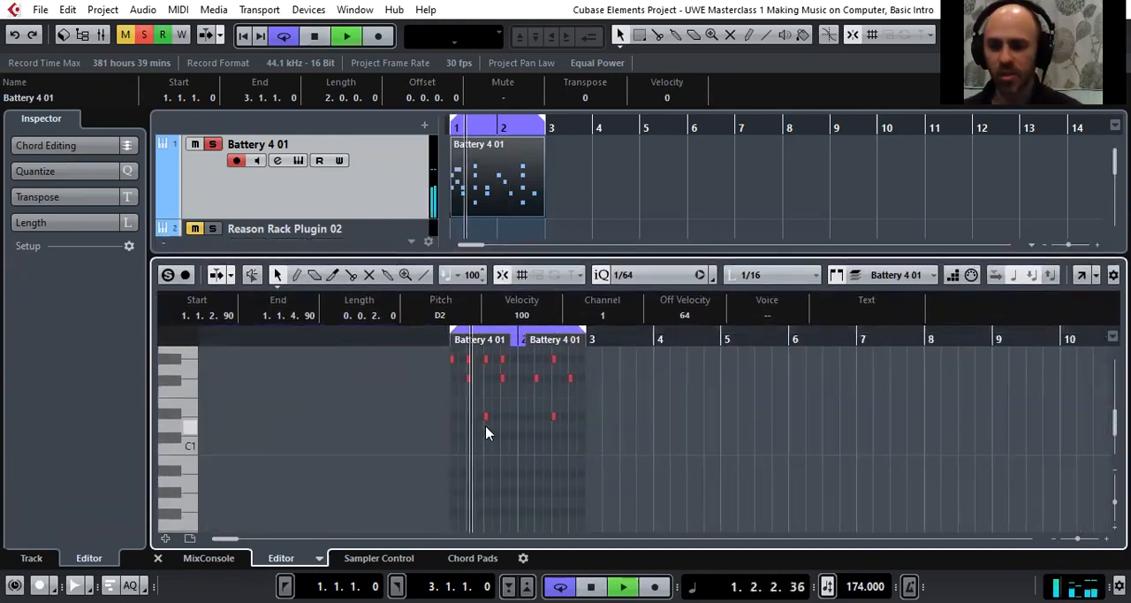
pyautogui.scroll(2, 444, 424)
pyautogui.scroll(4, 444, 424)
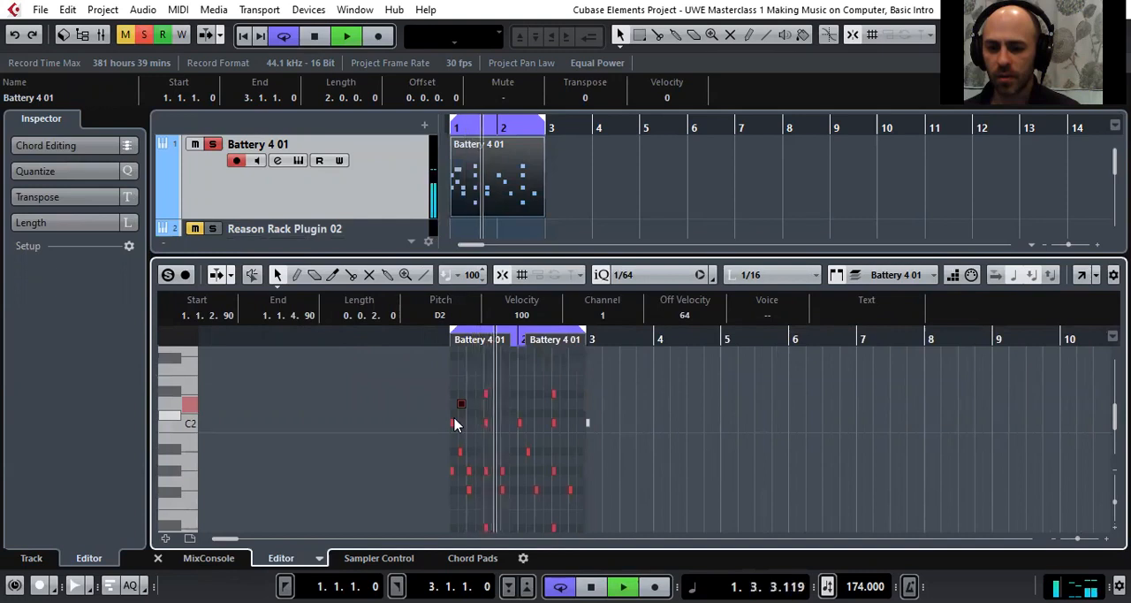
pyautogui.press('space')
pyautogui.moveTo(773, 254); pyautogui.dragTo(777, 363)
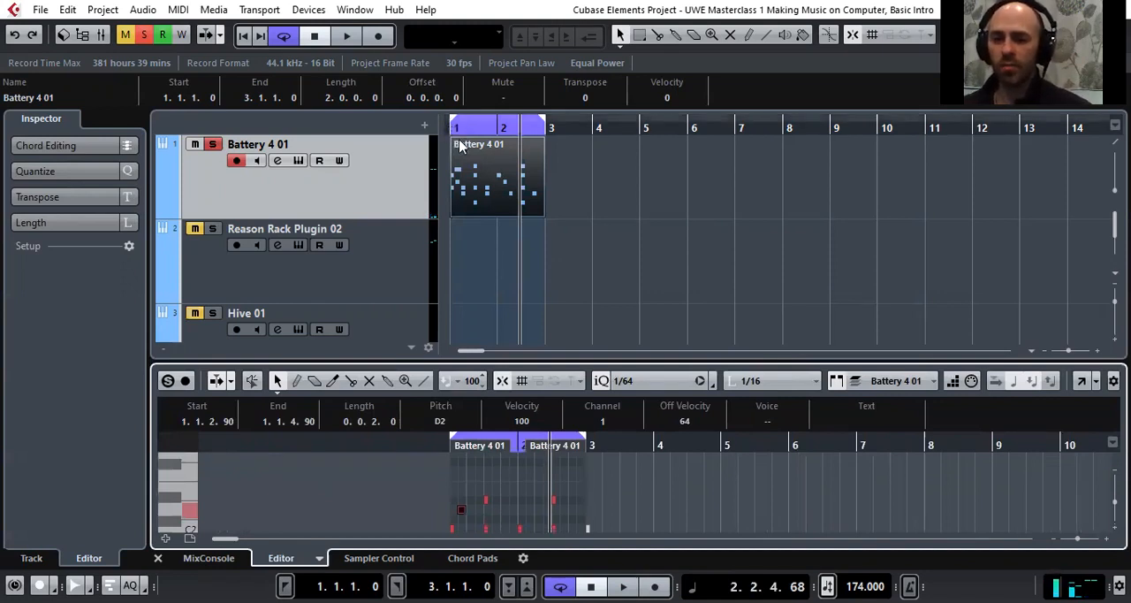
# Play the Battery 4 01 part from bar 1 in the arrangement and stop it
pyautogui.click(595, 146)
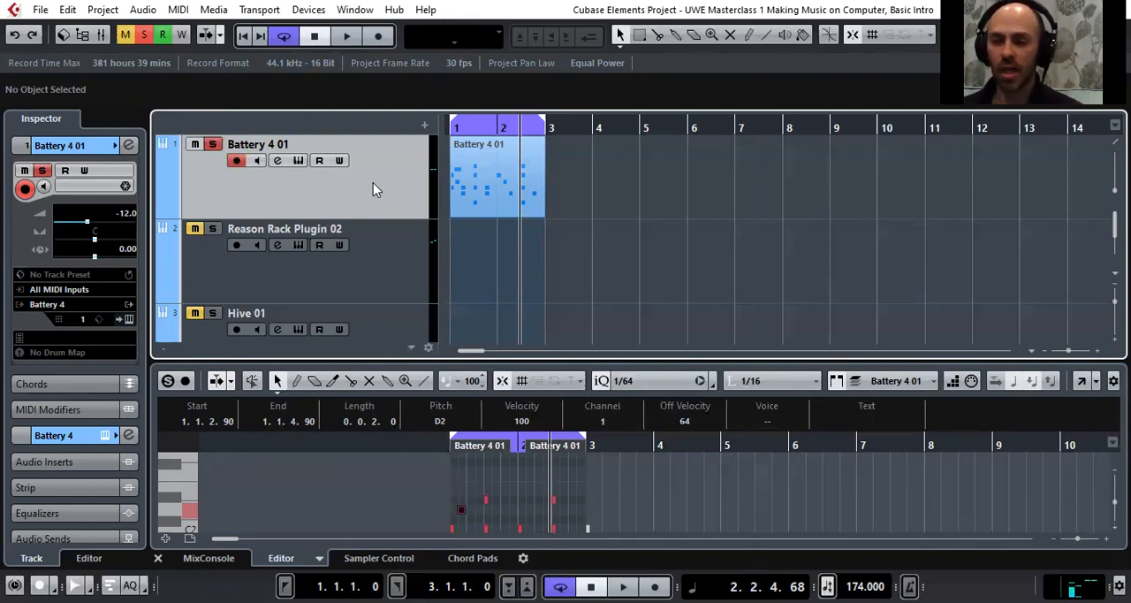
pyautogui.moveTo(464, 132); pyautogui.dragTo(477, 184)
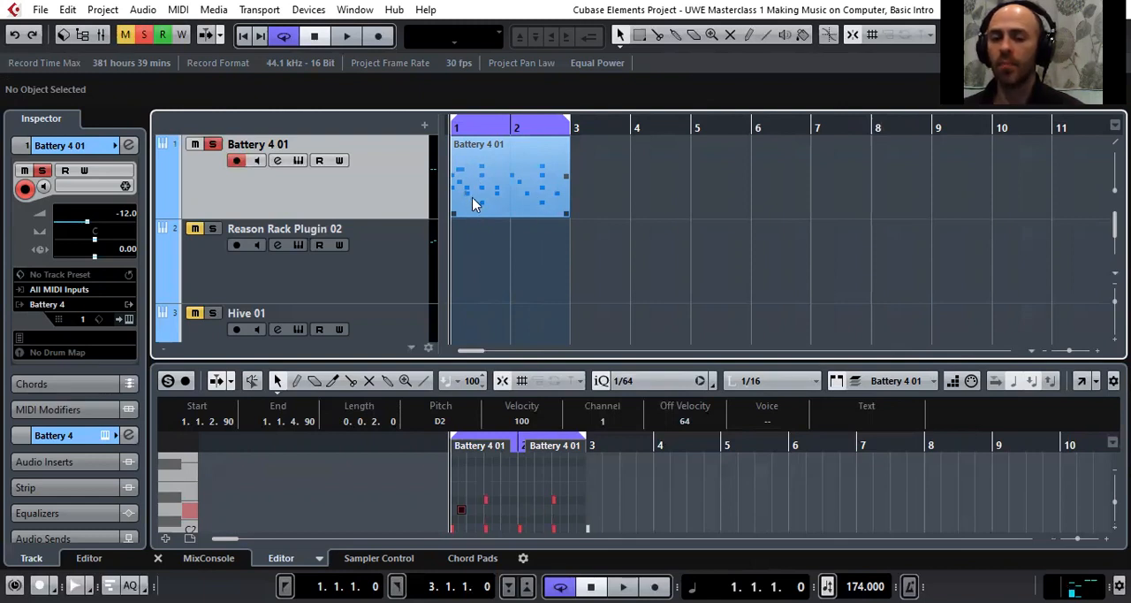
pyautogui.press('space')
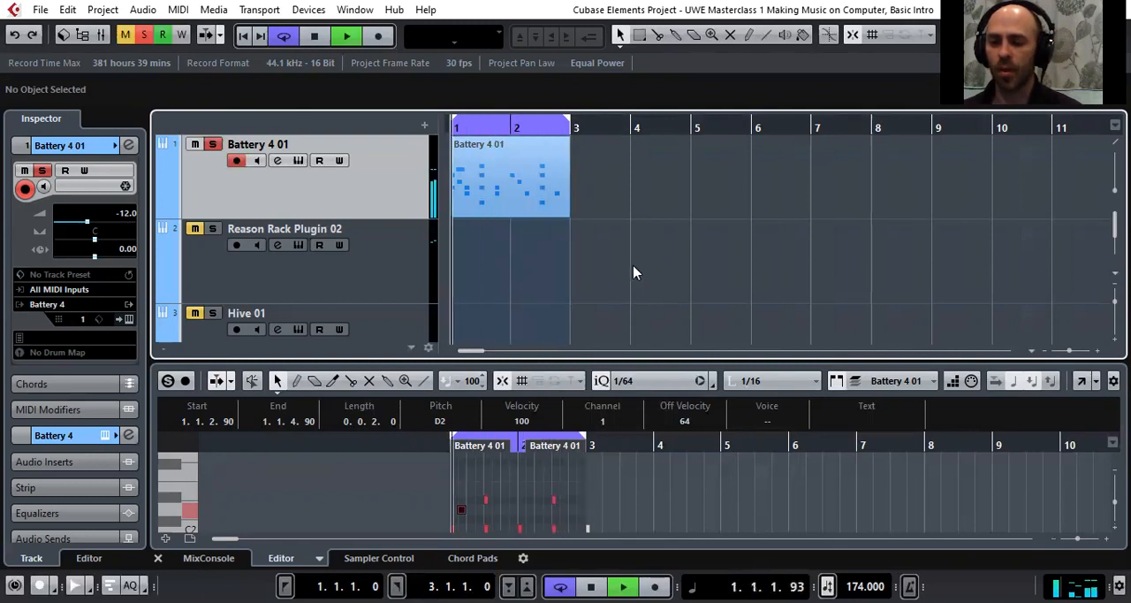
pyautogui.press('space')
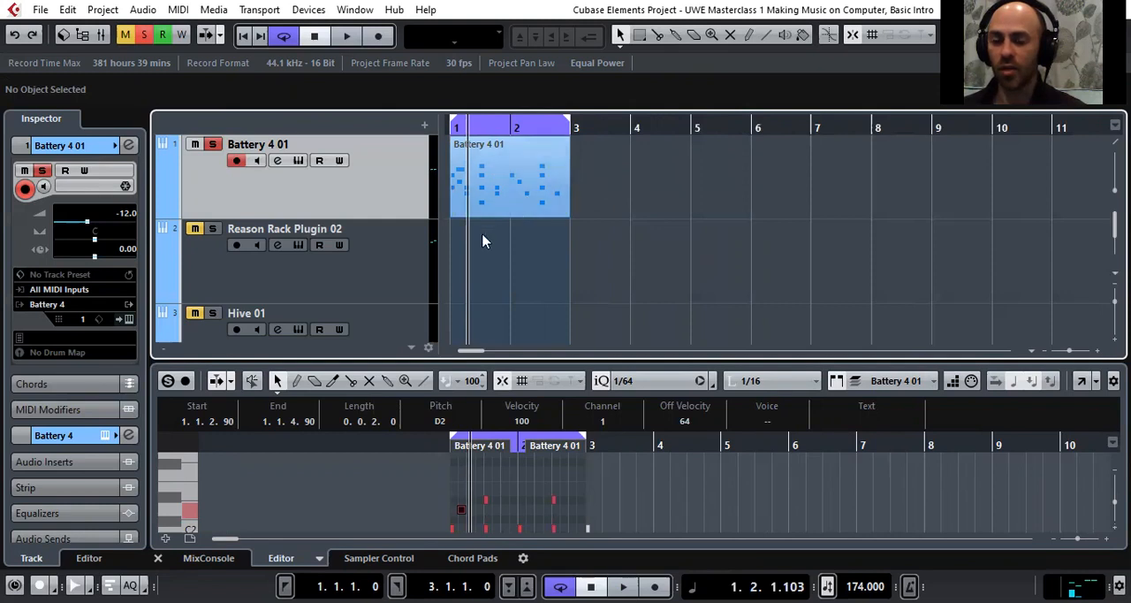
# Solo the Reason Rack Plugin 02 track in place of Battery 4 01 and set its volume to -1.67
pyautogui.click(406, 266)
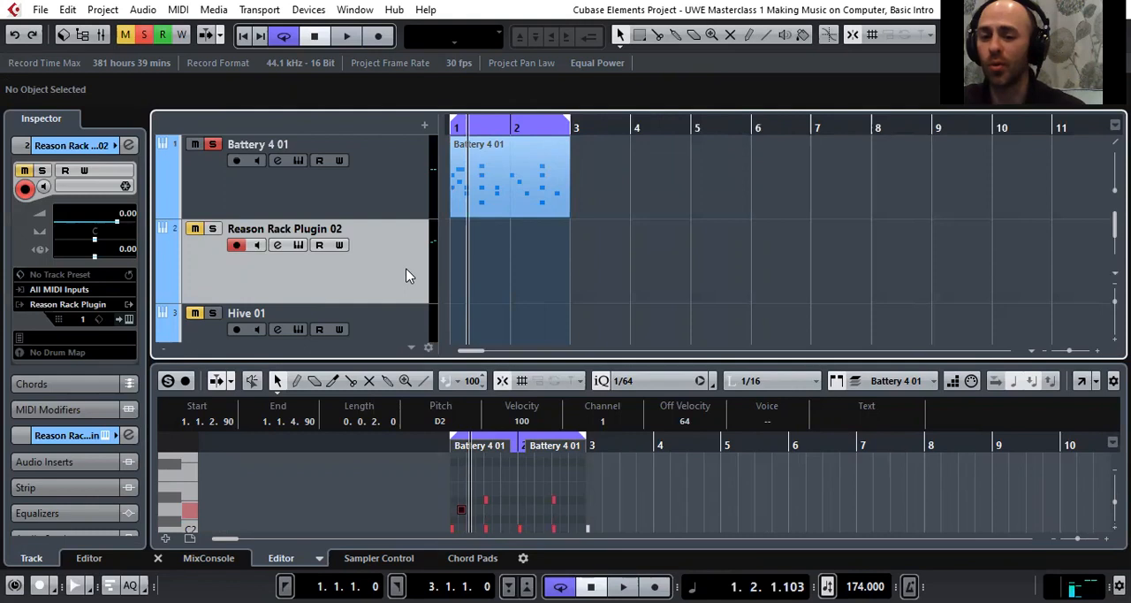
pyautogui.click(213, 230)
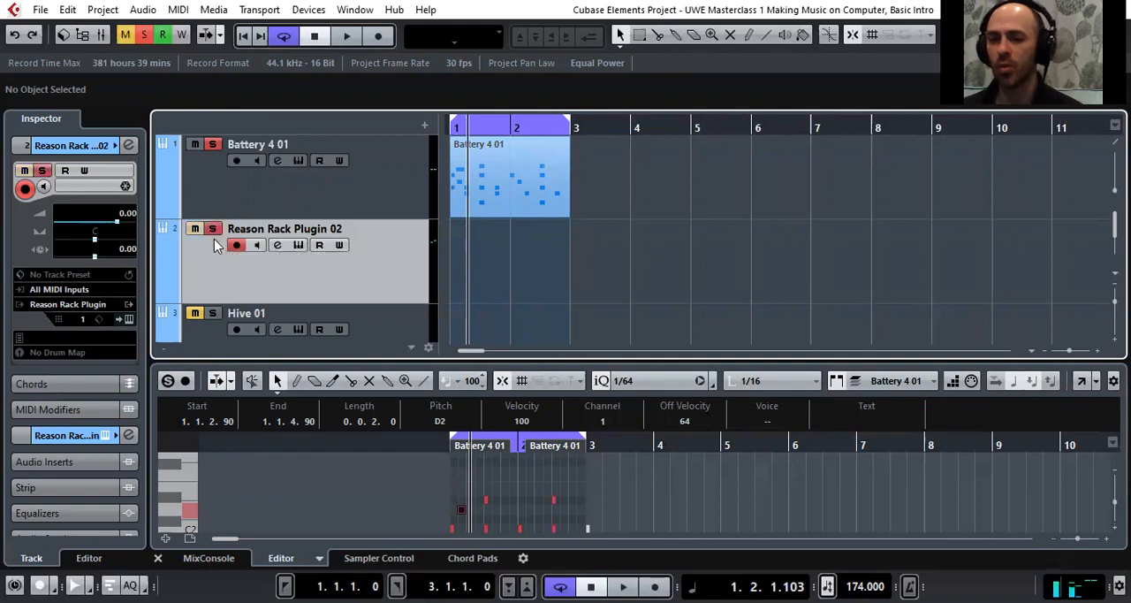
pyautogui.click(212, 144)
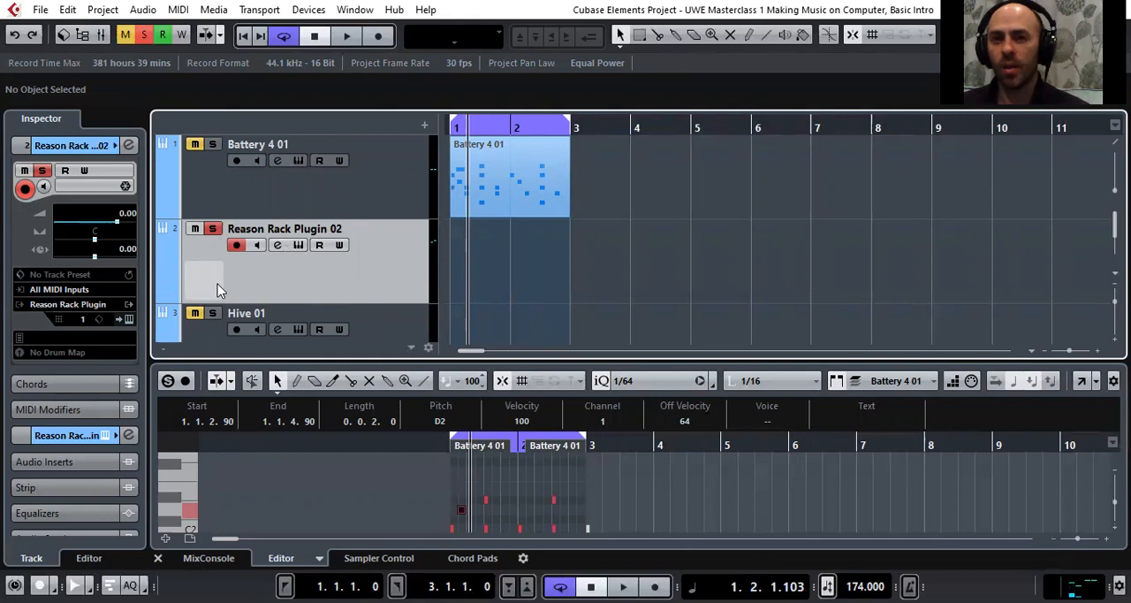
pyautogui.click(398, 181)
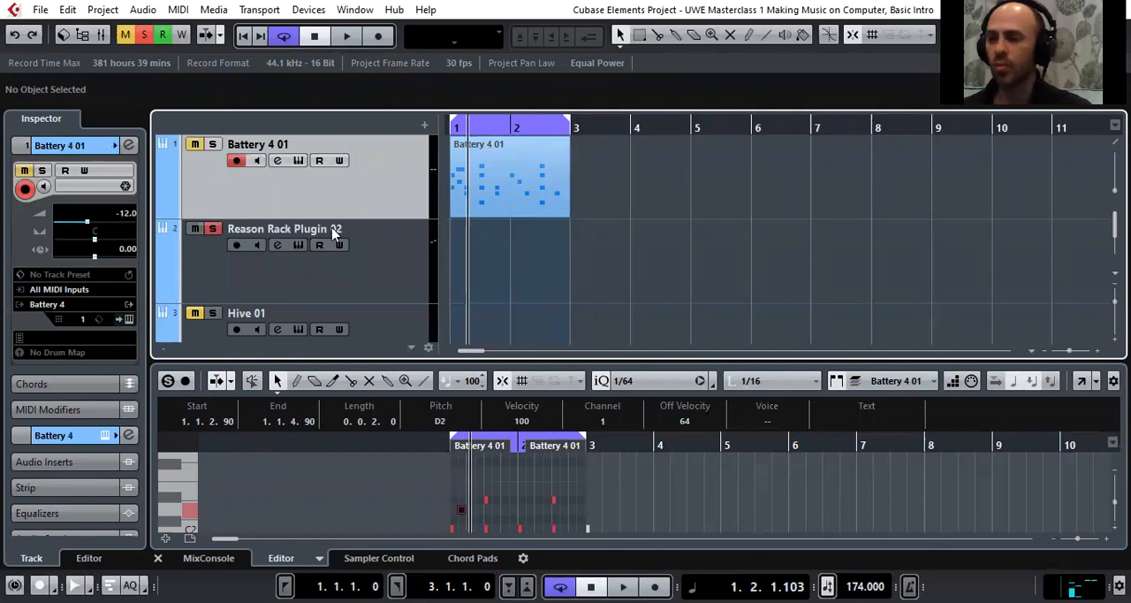
pyautogui.click(328, 274)
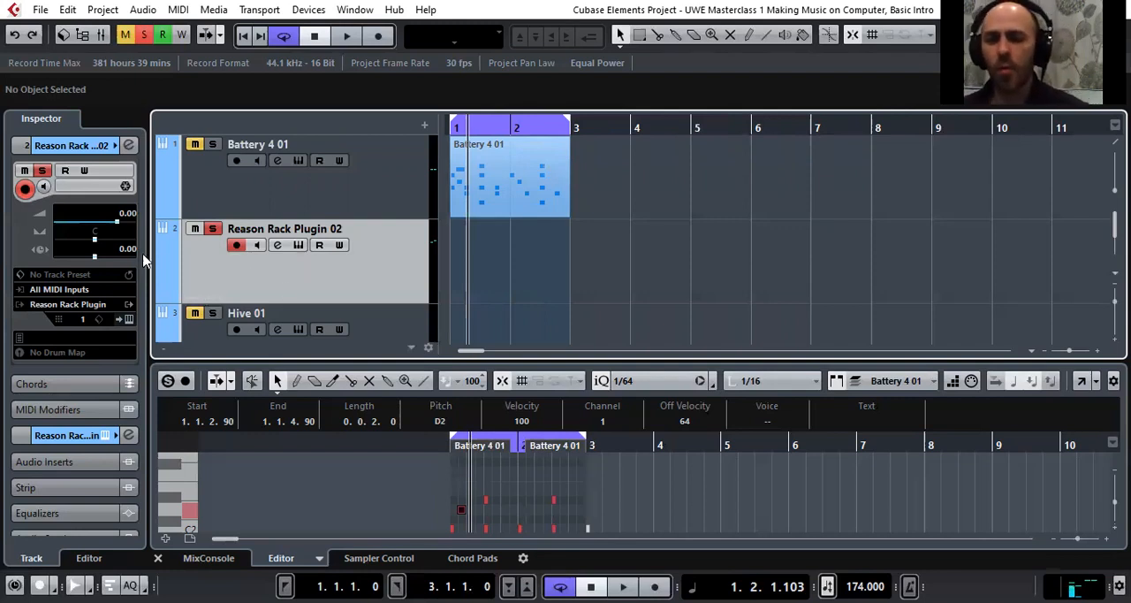
pyautogui.moveTo(115, 222); pyautogui.dragTo(110, 228)
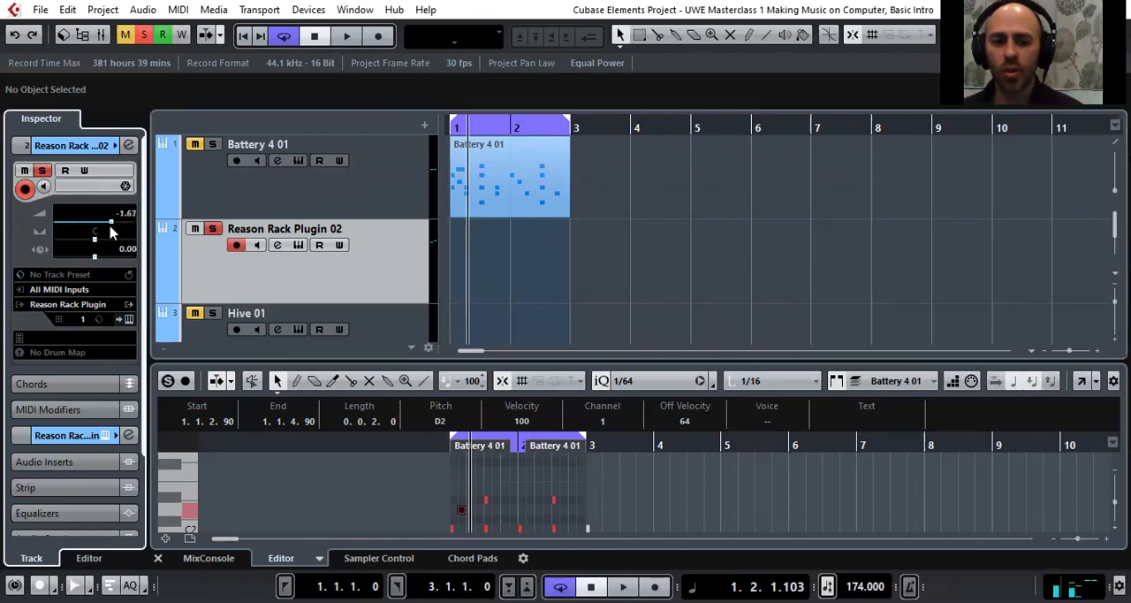
# Open the Reason Rack Plugin instrument, hide its browser, and reposition its window to show the Redrum device
pyautogui.click(129, 322)
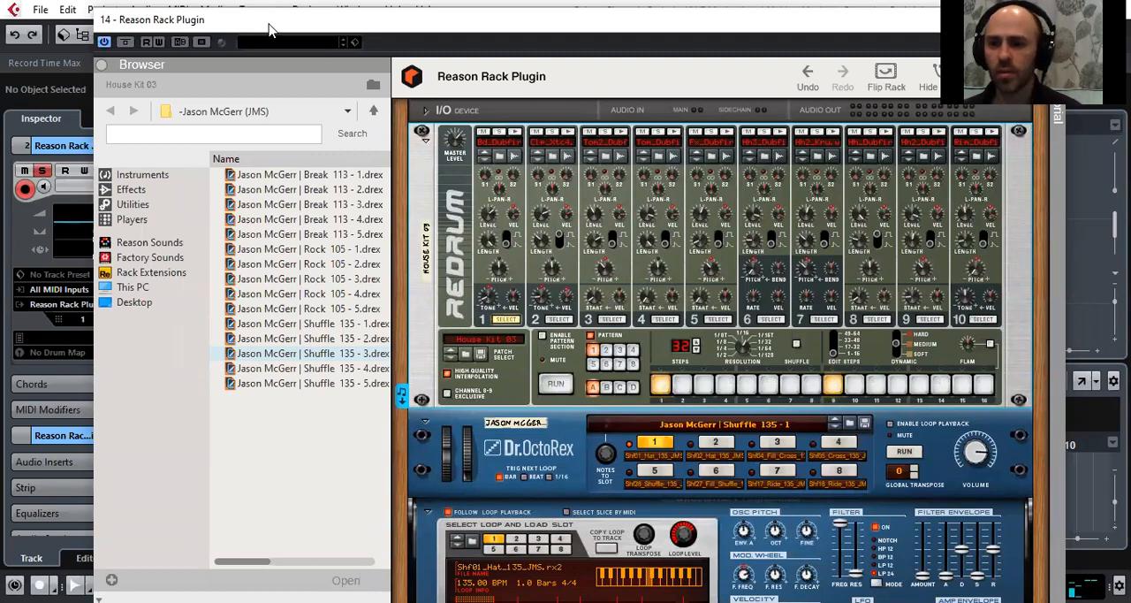
pyautogui.moveTo(269, 24); pyautogui.dragTo(266, 70)
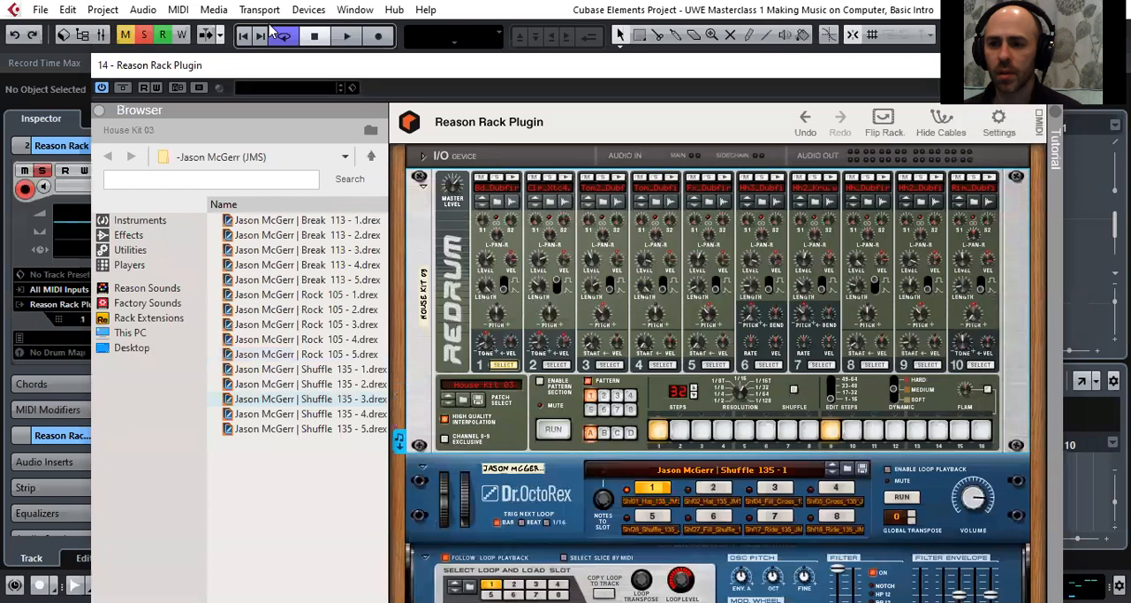
pyautogui.click(99, 116)
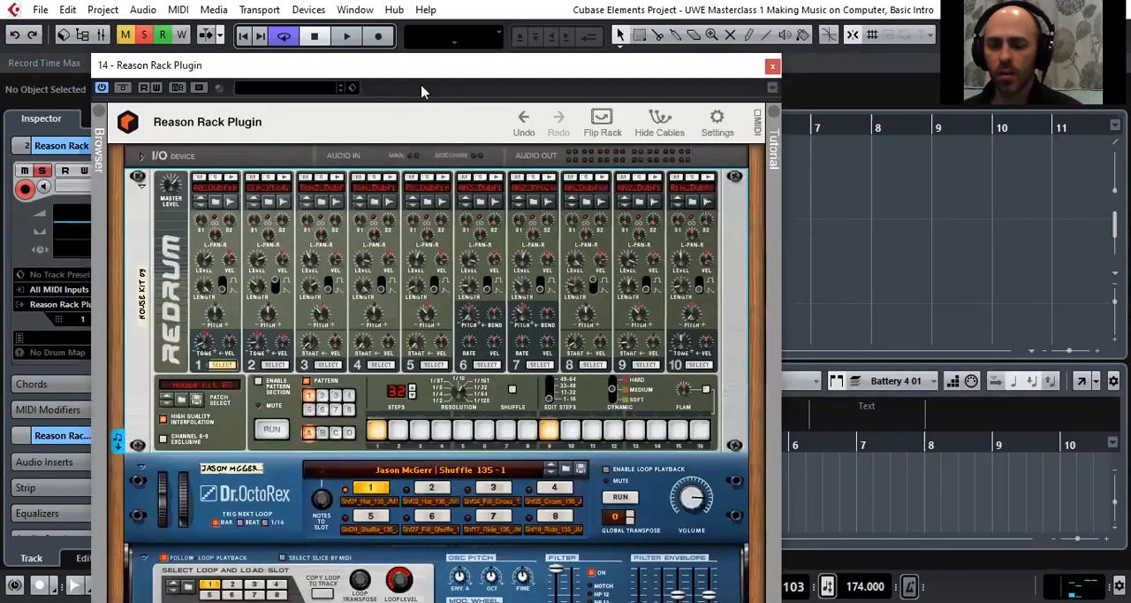
pyautogui.moveTo(421, 68); pyautogui.dragTo(547, 30)
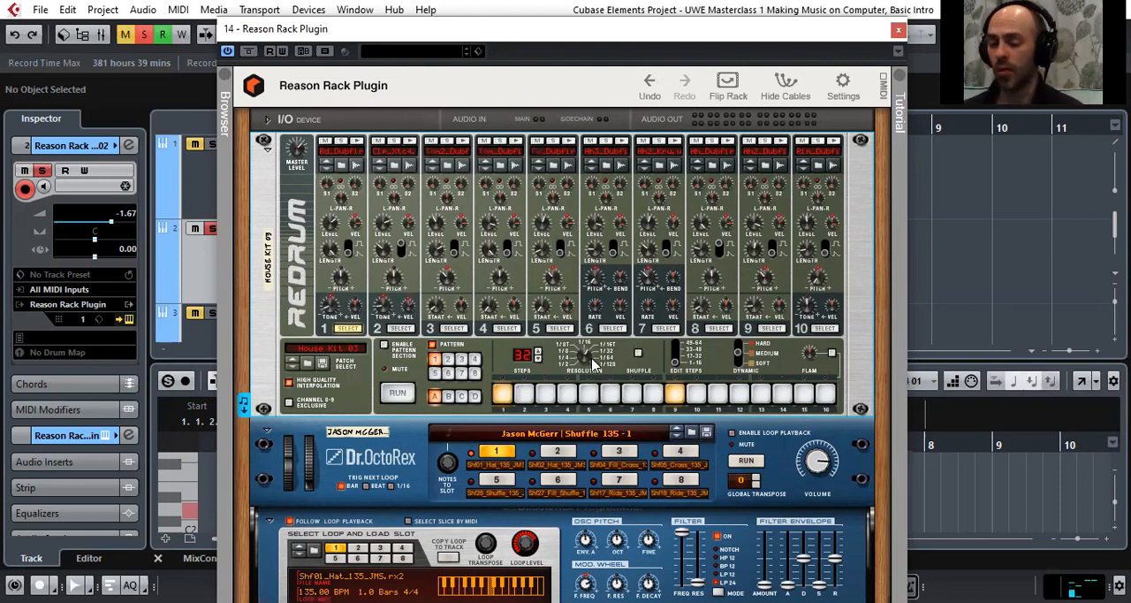
# Enable Redrum's pattern section and run the House Kit 03 pattern
pyautogui.moveTo(592, 364)
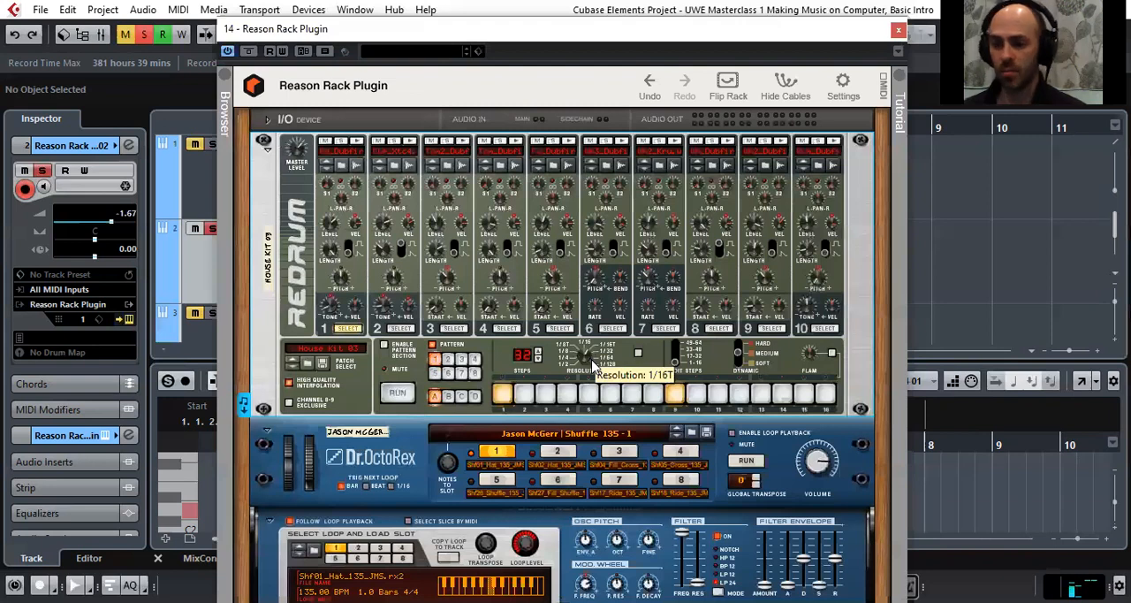
pyautogui.click(385, 342)
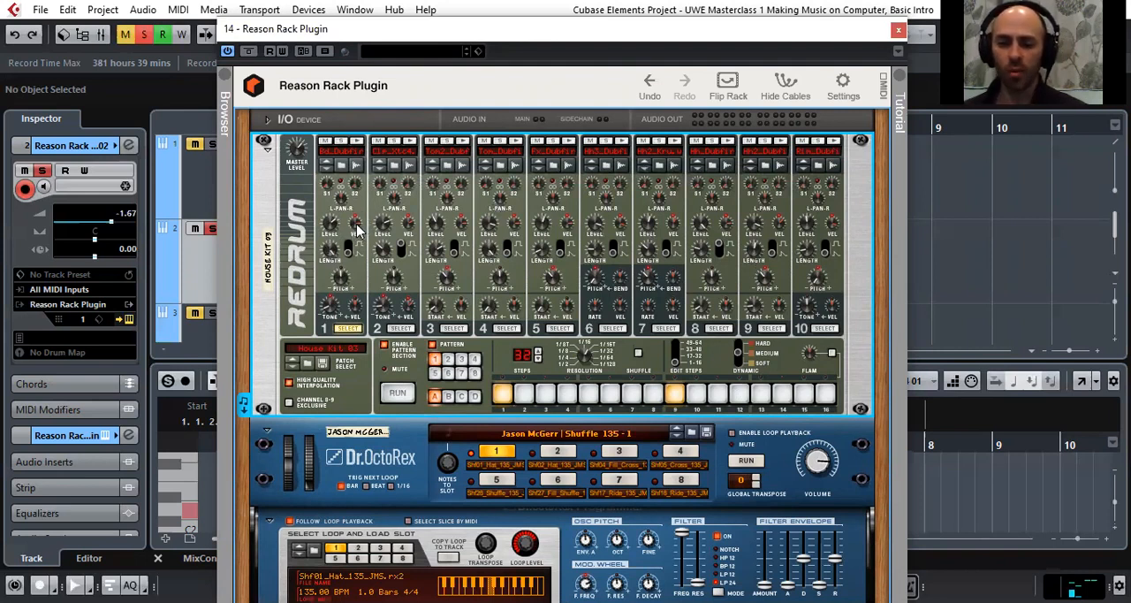
pyautogui.moveTo(356, 226)
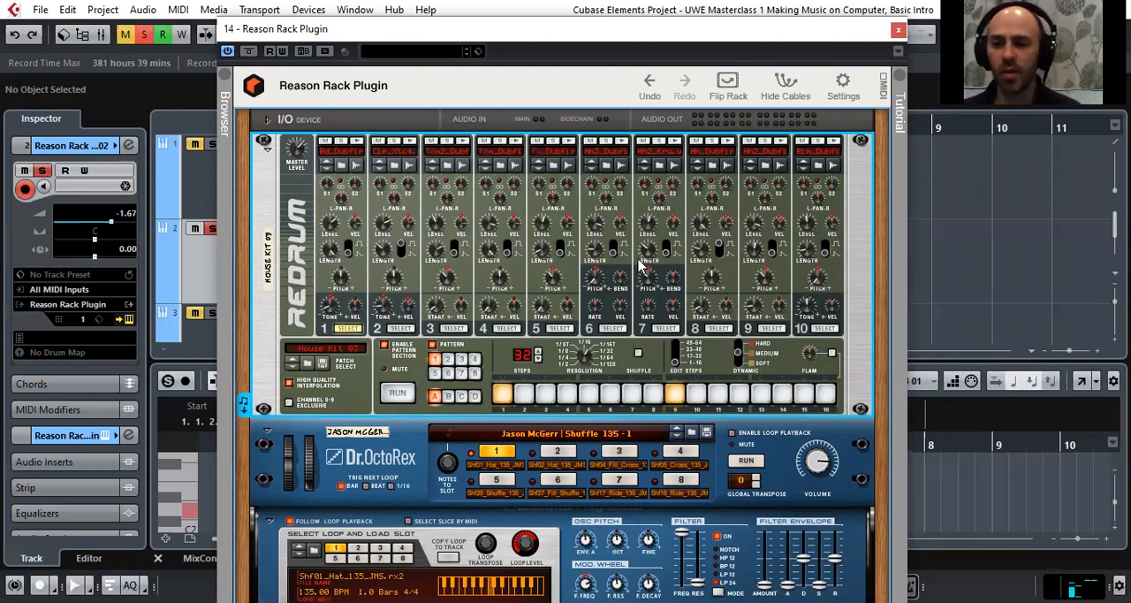
pyautogui.click(404, 396)
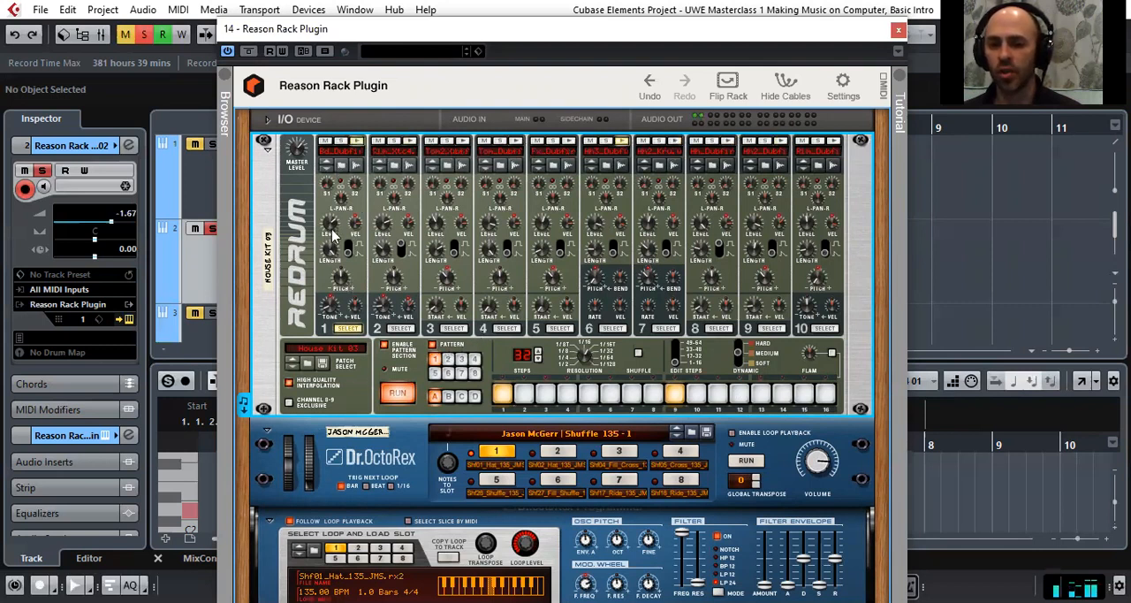
# Solo Redrum's drum channel 1, try extra hits on steps 5 and 13, and remove them again
pyautogui.moveTo(332, 230)
pyautogui.mouseDown()
pyautogui.moveTo(334, 250)
pyautogui.moveTo(336, 231)
pyautogui.mouseUp()
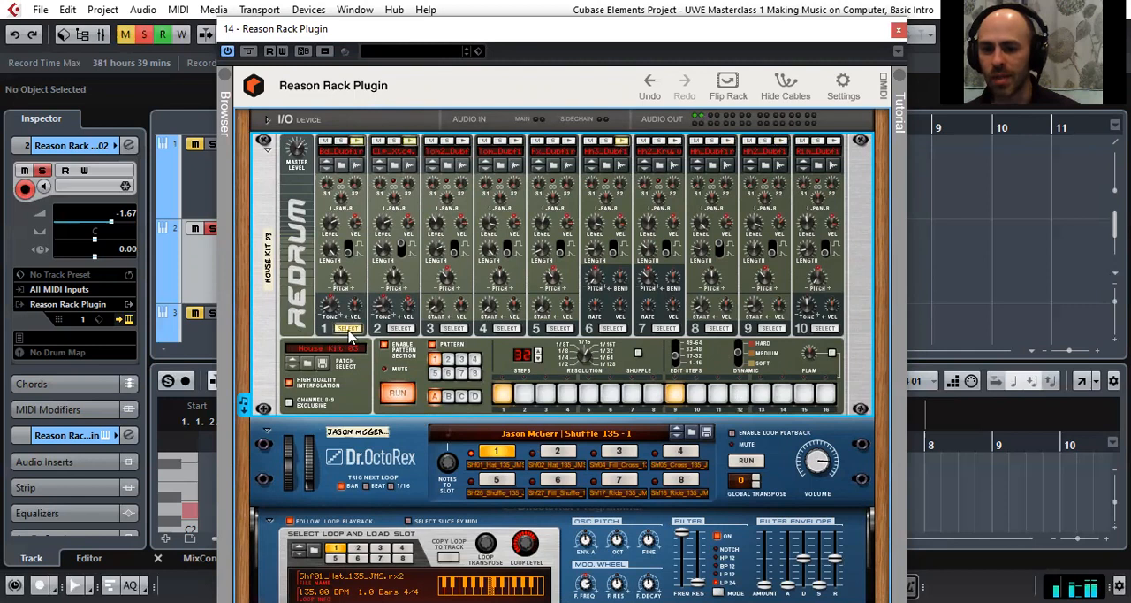
pyautogui.click(341, 143)
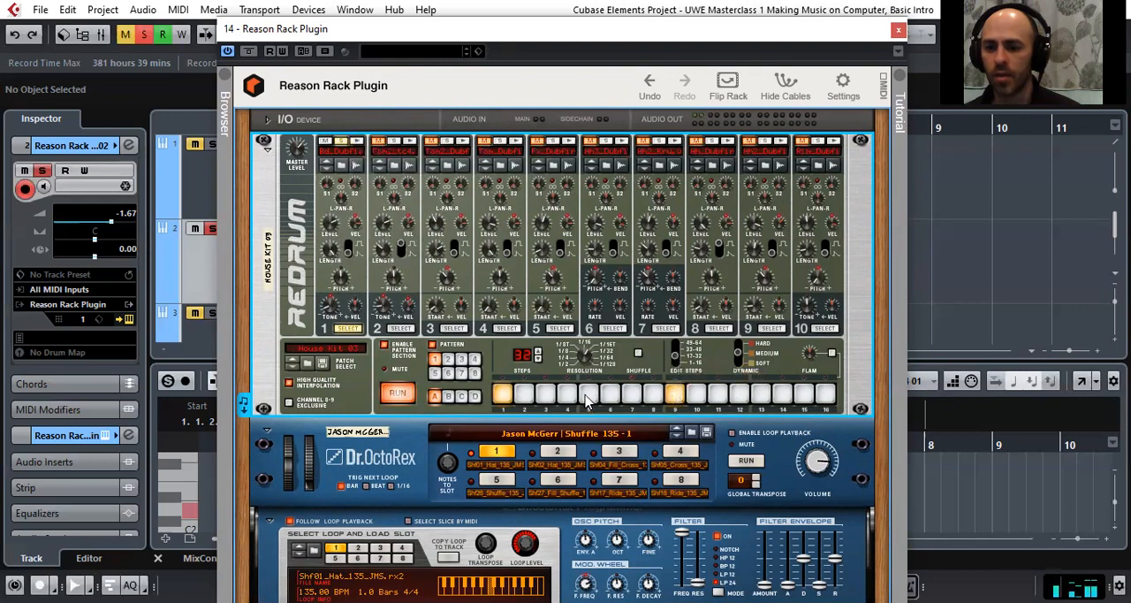
pyautogui.click(762, 398)
pyautogui.click(584, 399)
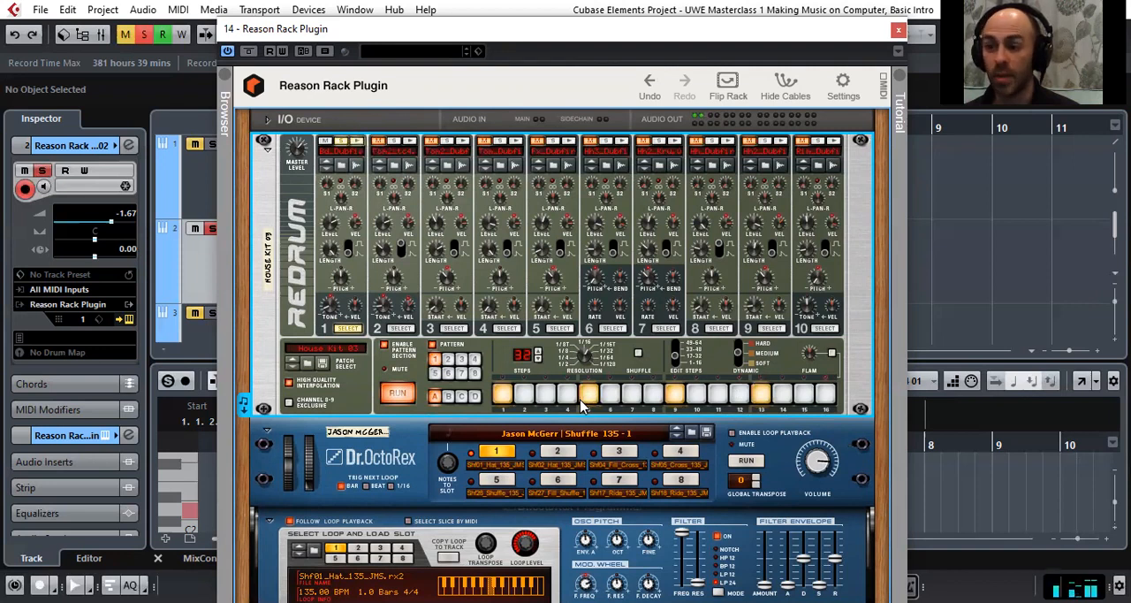
pyautogui.click(583, 397)
pyautogui.click(759, 394)
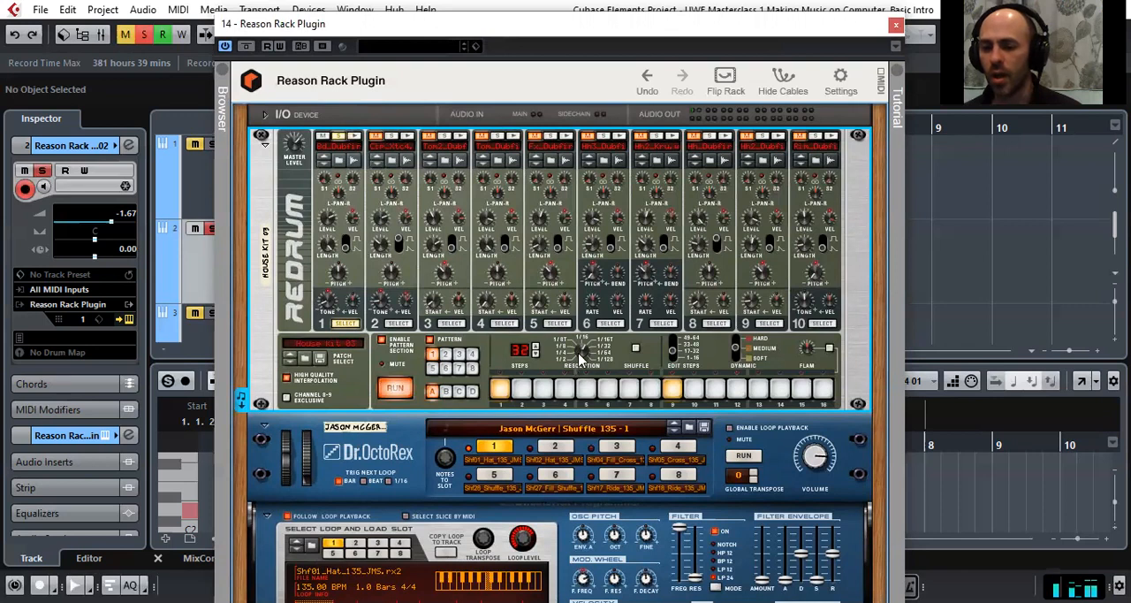
# Stop the Redrum pattern and move the plugin window aside to uncover the Reason Rack Plugin 02 track
pyautogui.moveTo(582, 360)
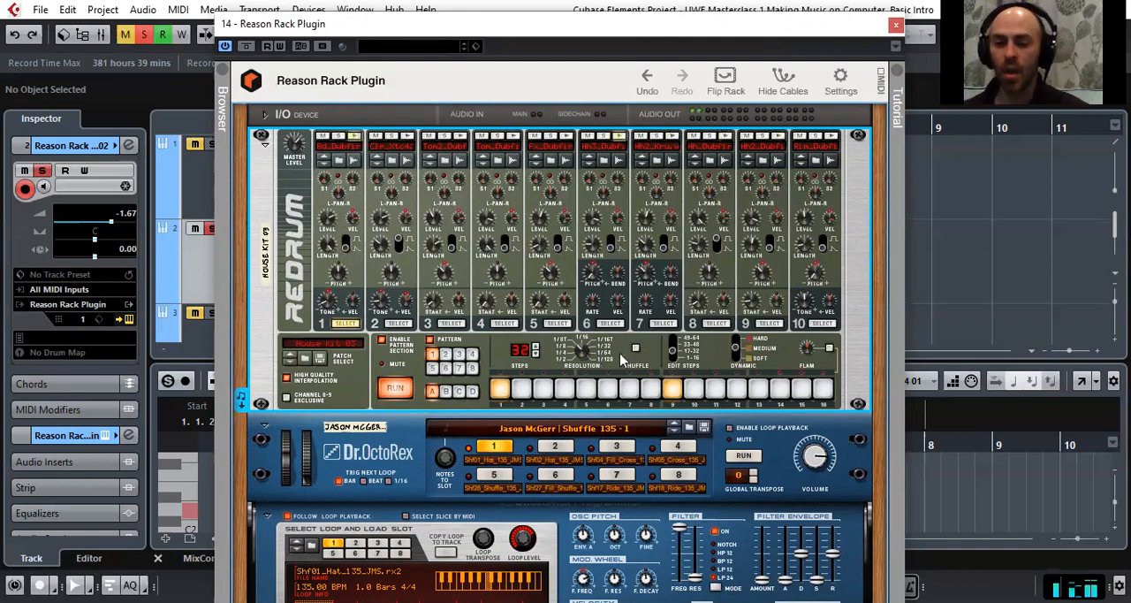
pyautogui.click(405, 391)
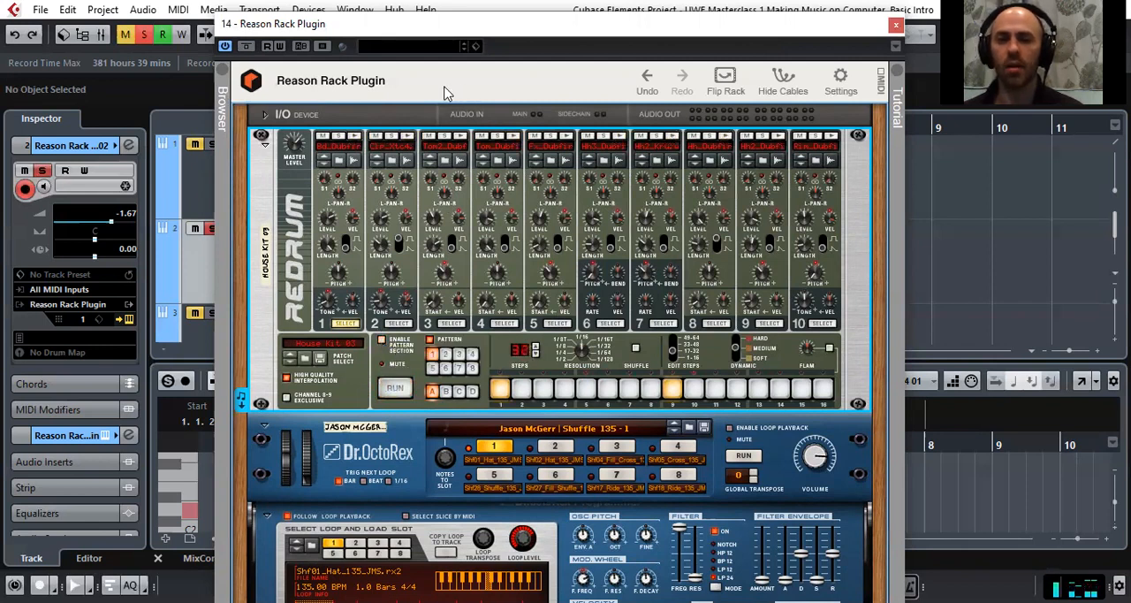
pyautogui.moveTo(444, 25); pyautogui.dragTo(465, 21)
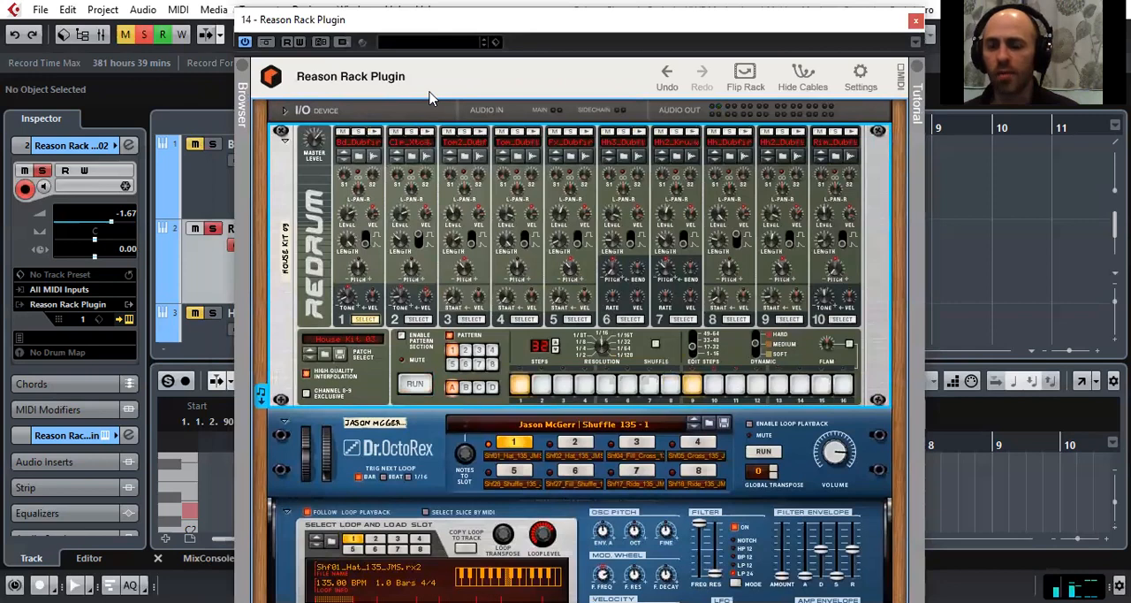
pyautogui.moveTo(429, 19); pyautogui.dragTo(742, 22)
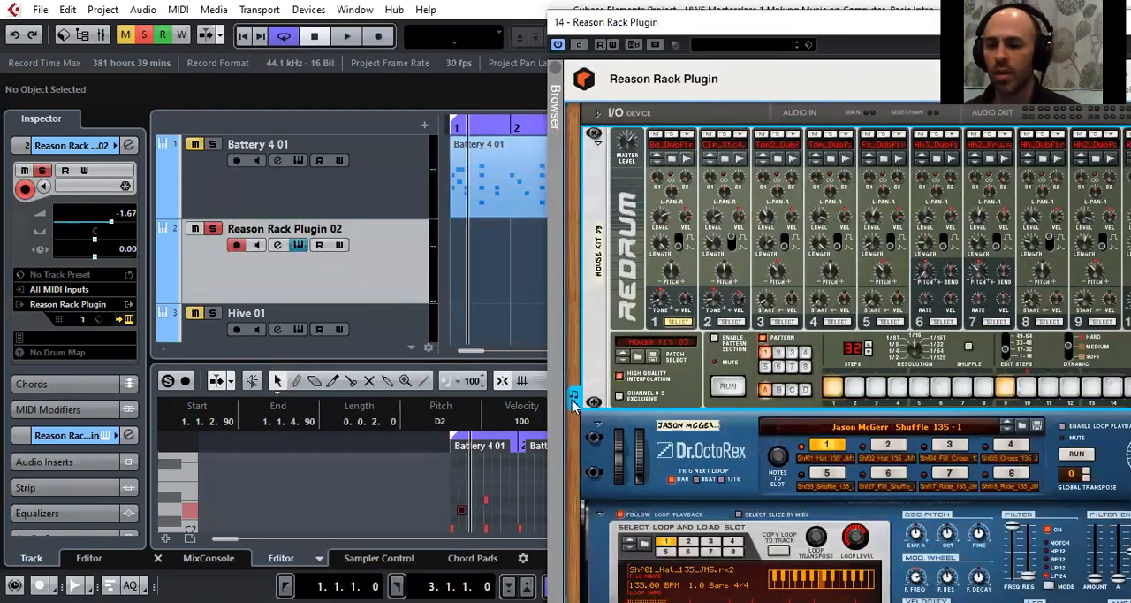
# Place the Redrum pattern as a MIDI part at bar 1 of the Reason Rack Plugin 02 track and close the plugin window
pyautogui.moveTo(575, 401); pyautogui.dragTo(453, 260)
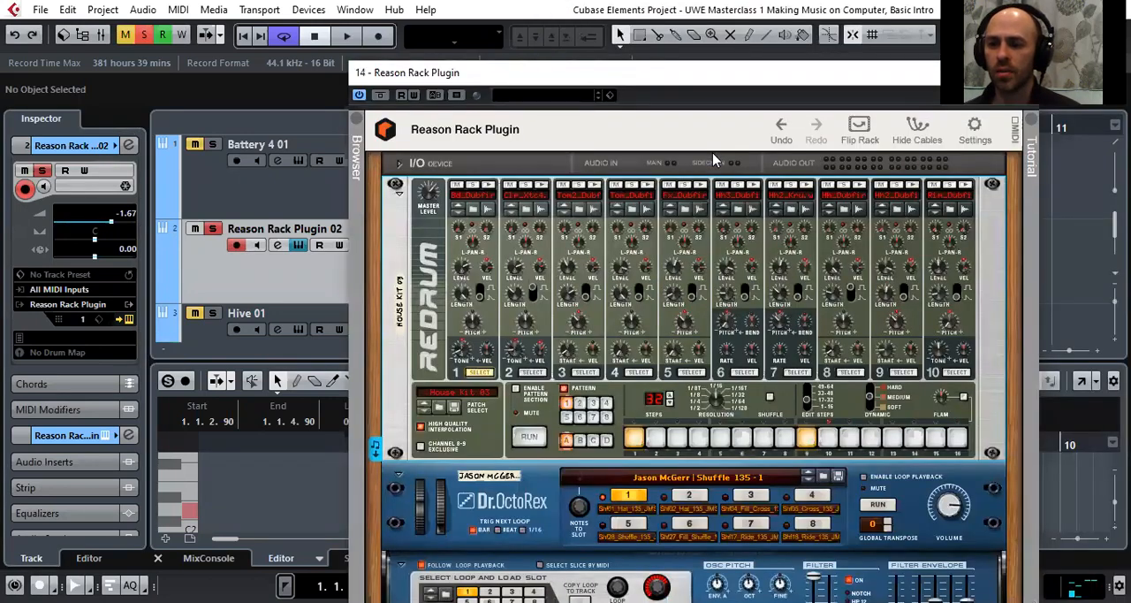
pyautogui.click(278, 245)
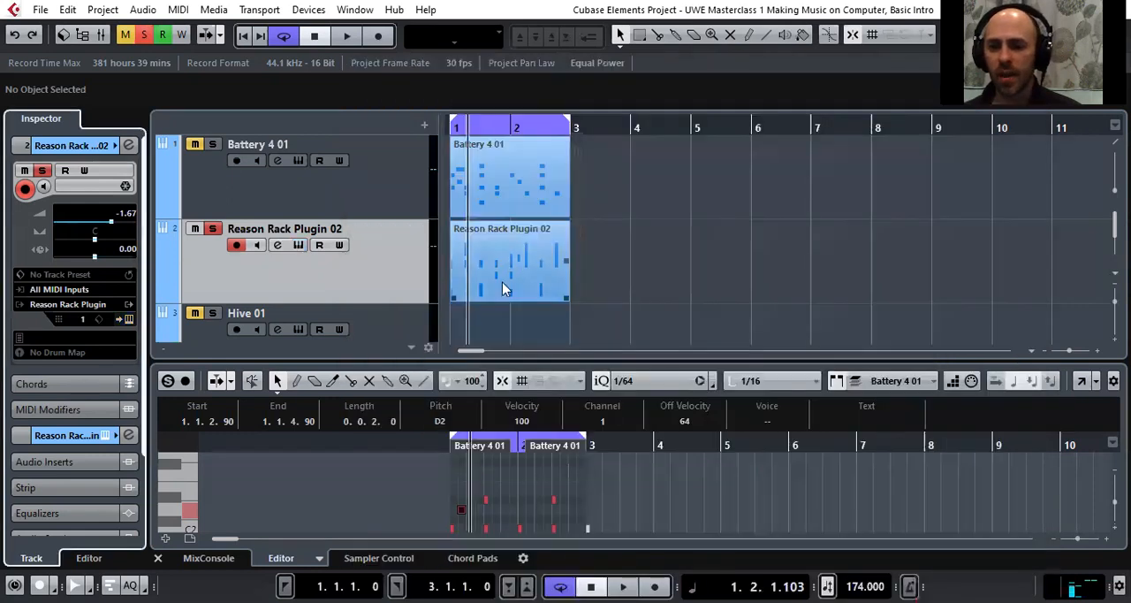
pyautogui.press('g')
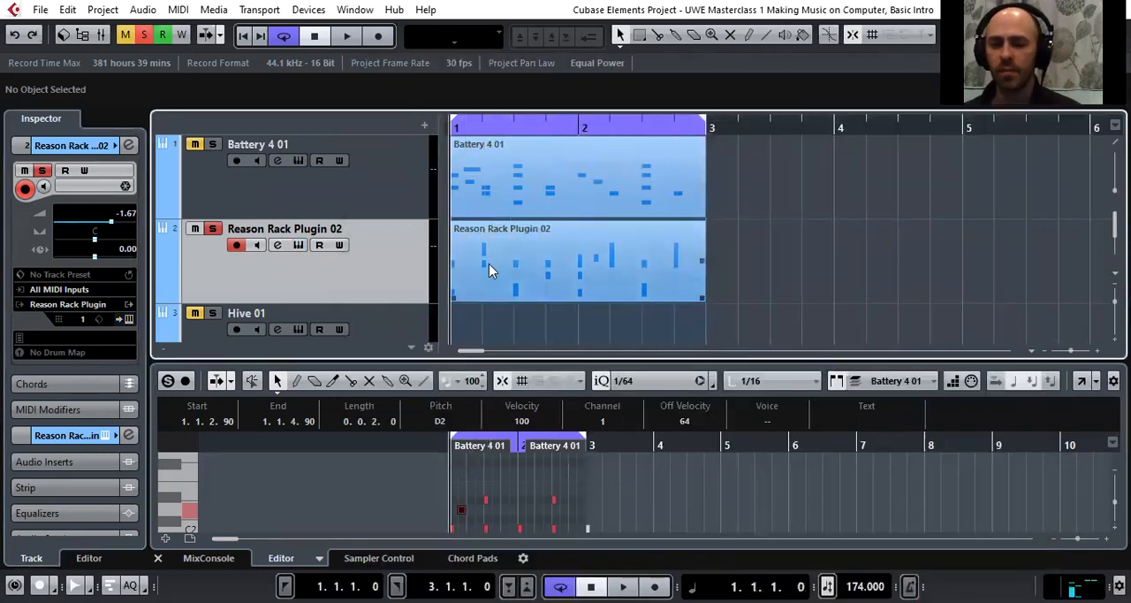
# Play the cycle to audition the Redrum MIDI part on the soloed Reason Rack Plugin 02 track
pyautogui.press('space')
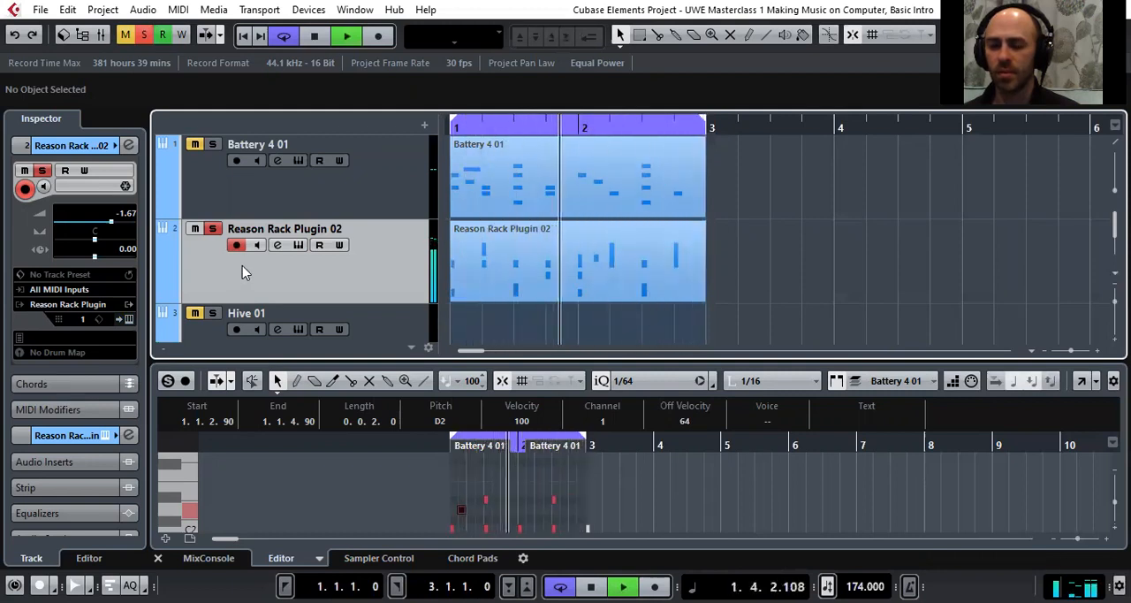
pyautogui.press('space')
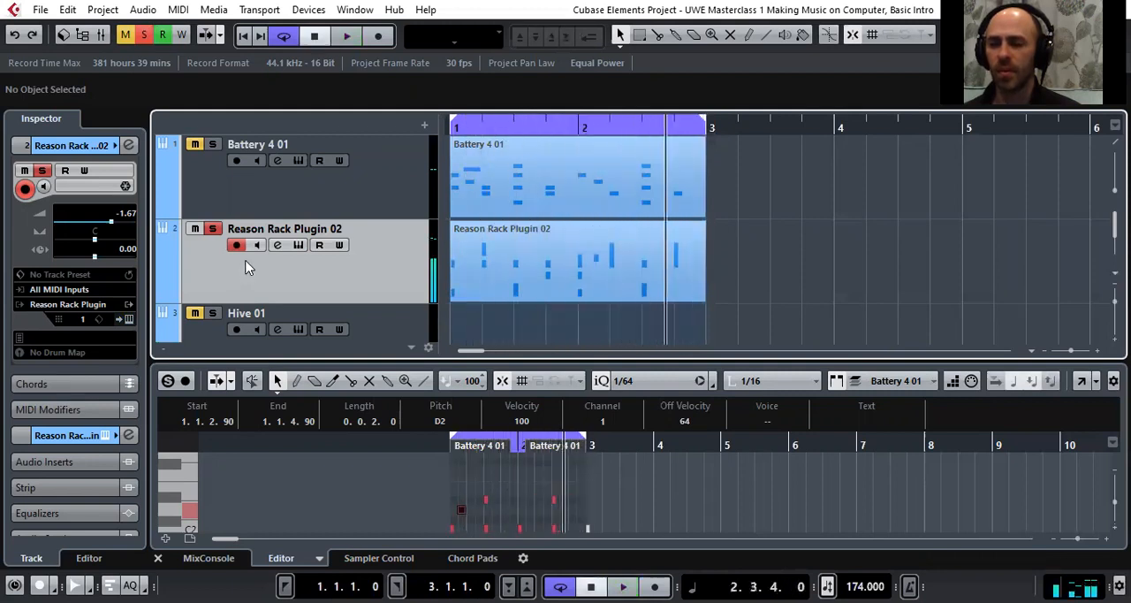
pyautogui.scroll(-1, 214, 260)
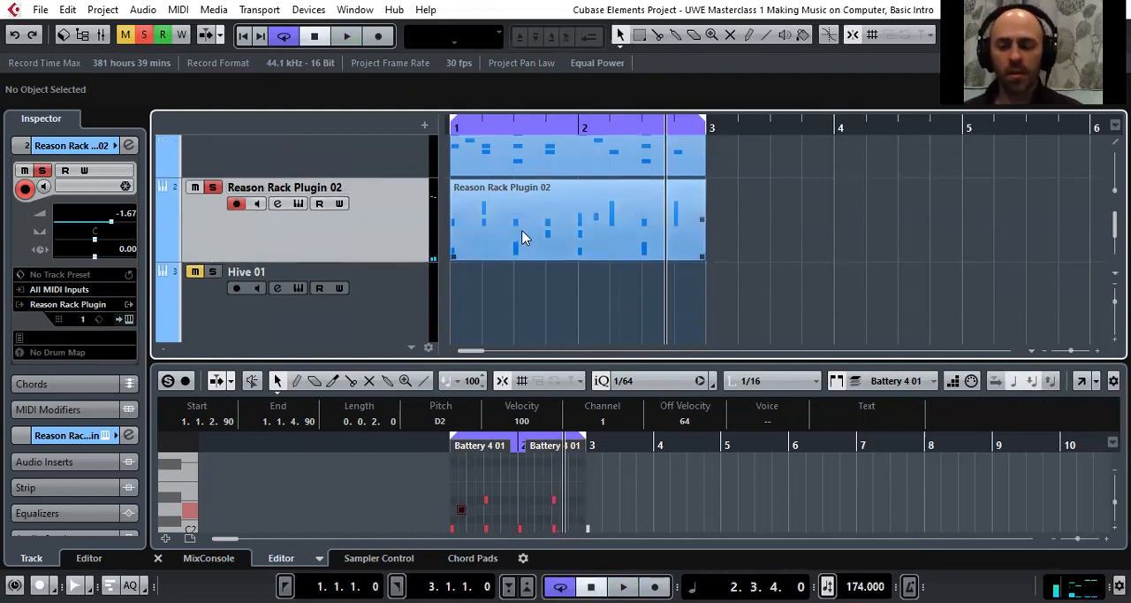
# Reopen the Reason Rack Plugin, adjust Redrum's pattern resolution and close the plugin window
pyautogui.click(131, 320)
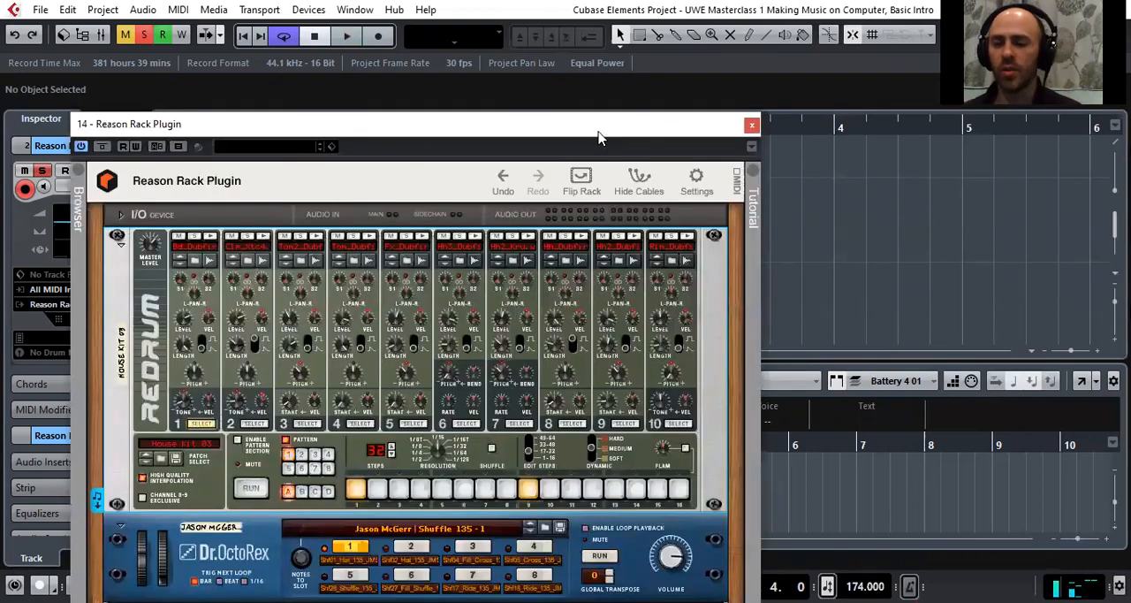
pyautogui.moveTo(598, 137); pyautogui.dragTo(888, 38)
pyautogui.click(730, 362)
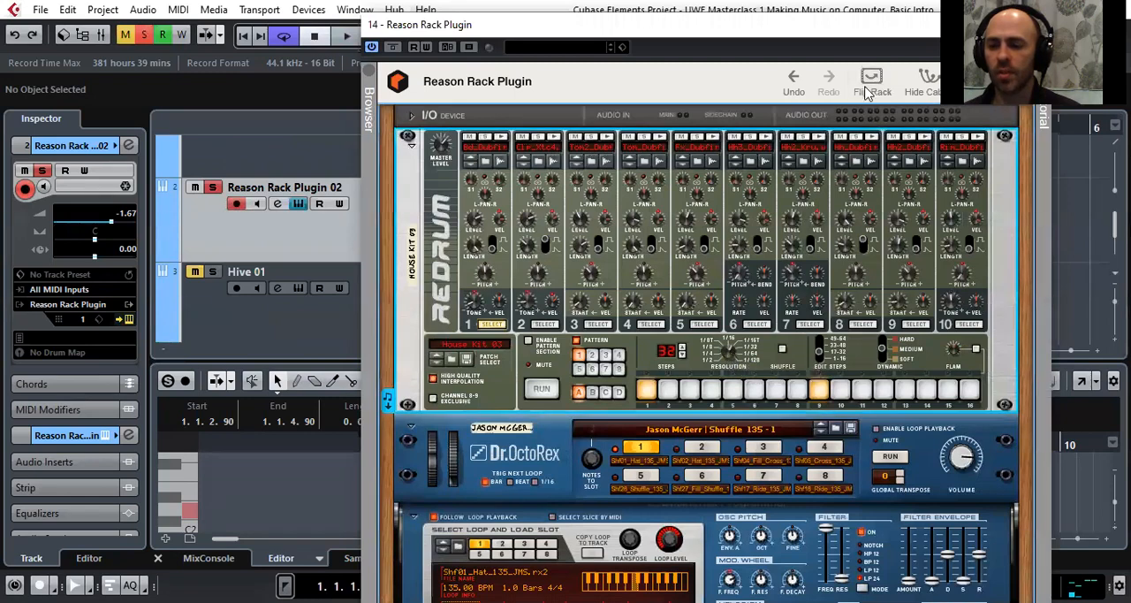
pyautogui.moveTo(884, 24); pyautogui.dragTo(659, 126)
pyautogui.click(821, 125)
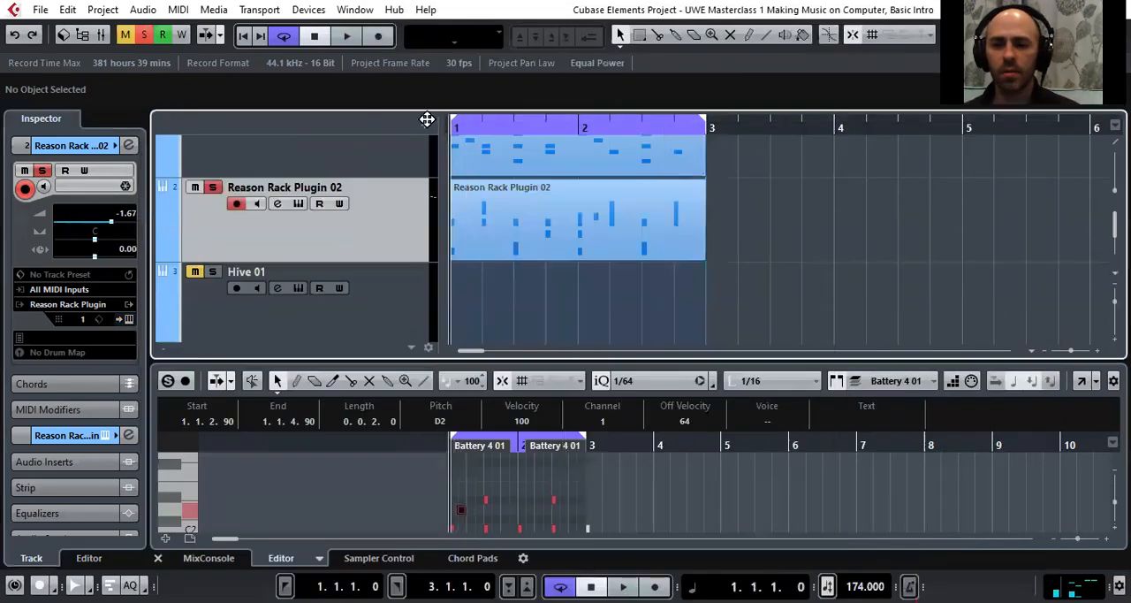
# Play the Redrum part briefly once more and delete it from the Reason Rack Plugin 02 track
pyautogui.press('space')
pyautogui.press('space')
pyautogui.click(545, 239)
pyautogui.press('Delete')
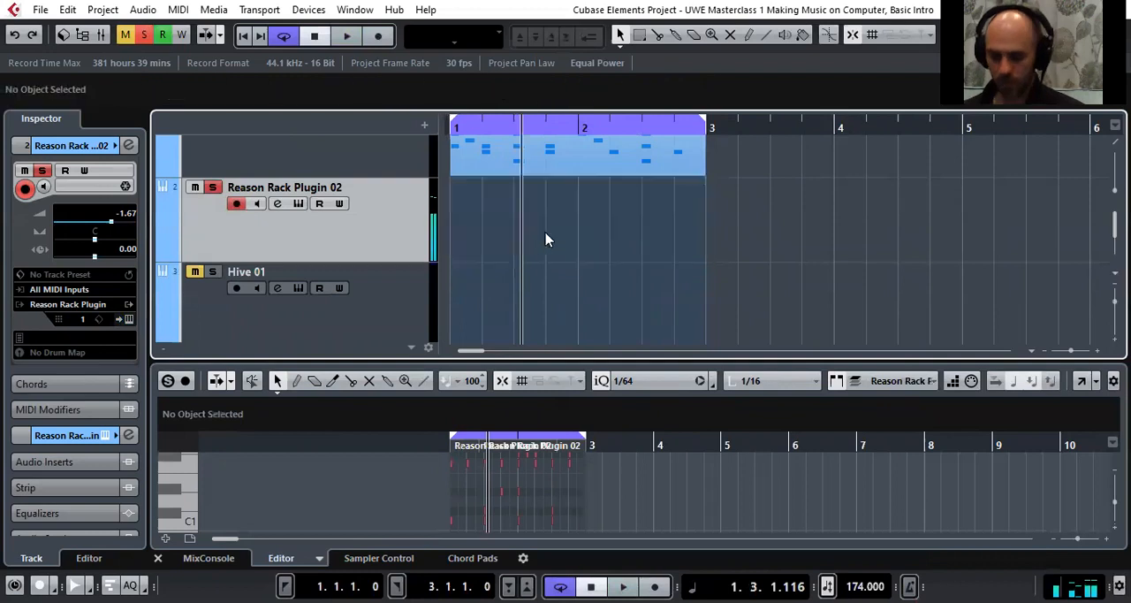
# Place the Redrum pattern as a new MIDI part at bar 1 of the Reason Rack Plugin 02 track and close the plugin
pyautogui.click(129, 319)
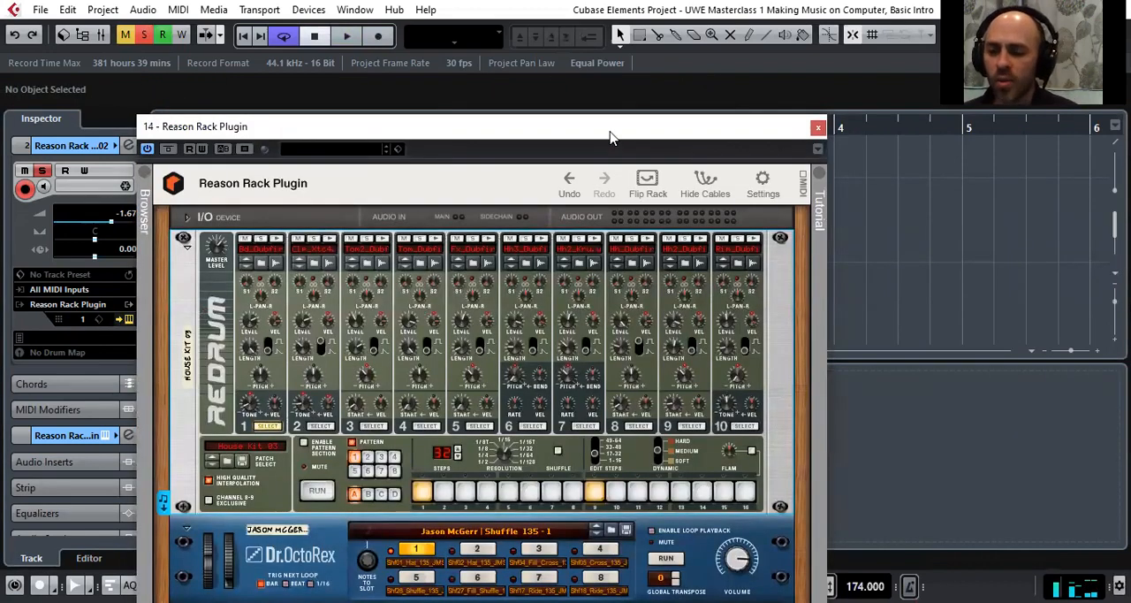
pyautogui.moveTo(609, 137); pyautogui.dragTo(957, 52)
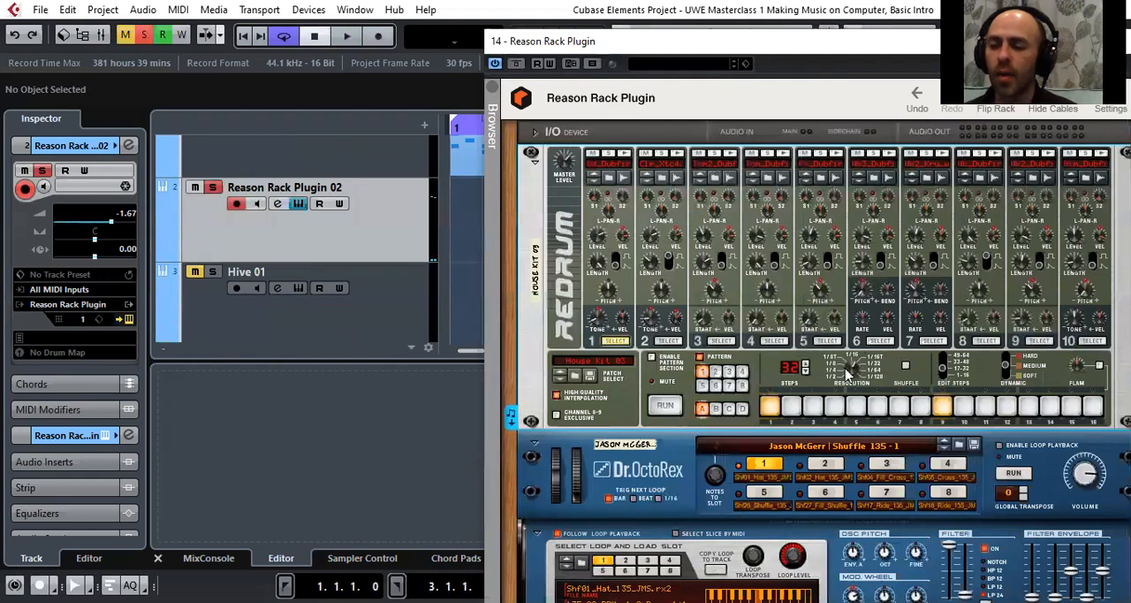
pyautogui.moveTo(883, 41); pyautogui.dragTo(924, 45)
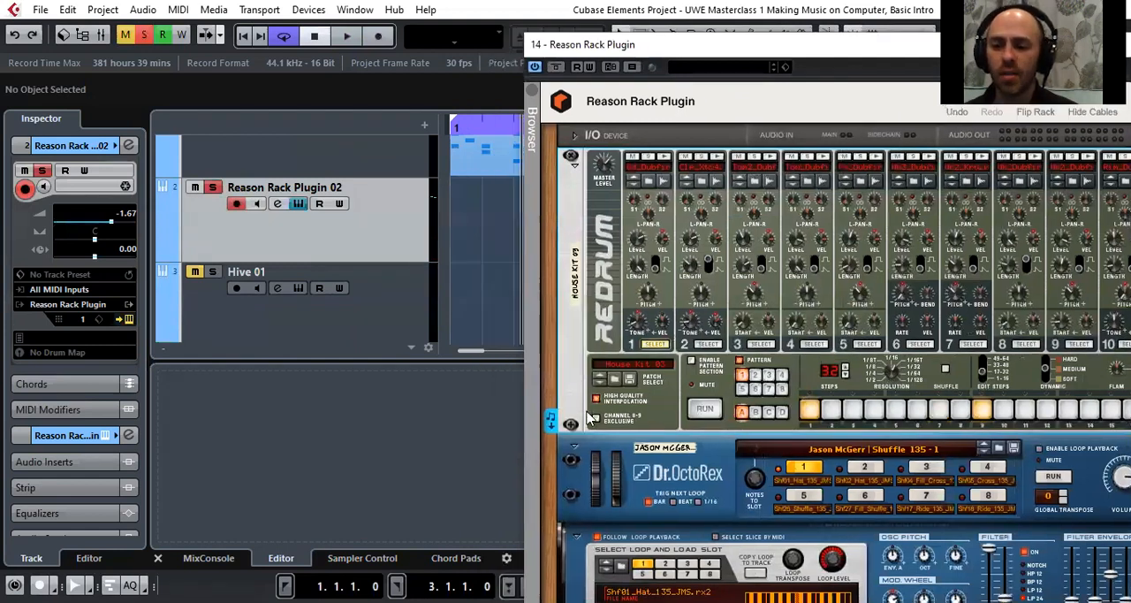
pyautogui.moveTo(551, 423); pyautogui.dragTo(452, 212)
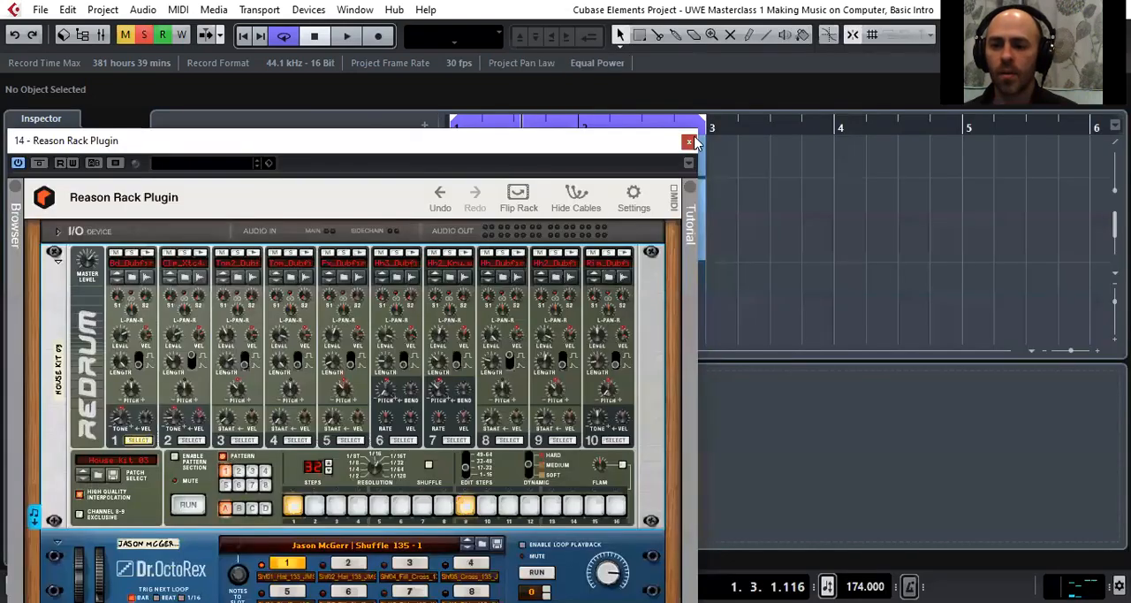
pyautogui.click(690, 141)
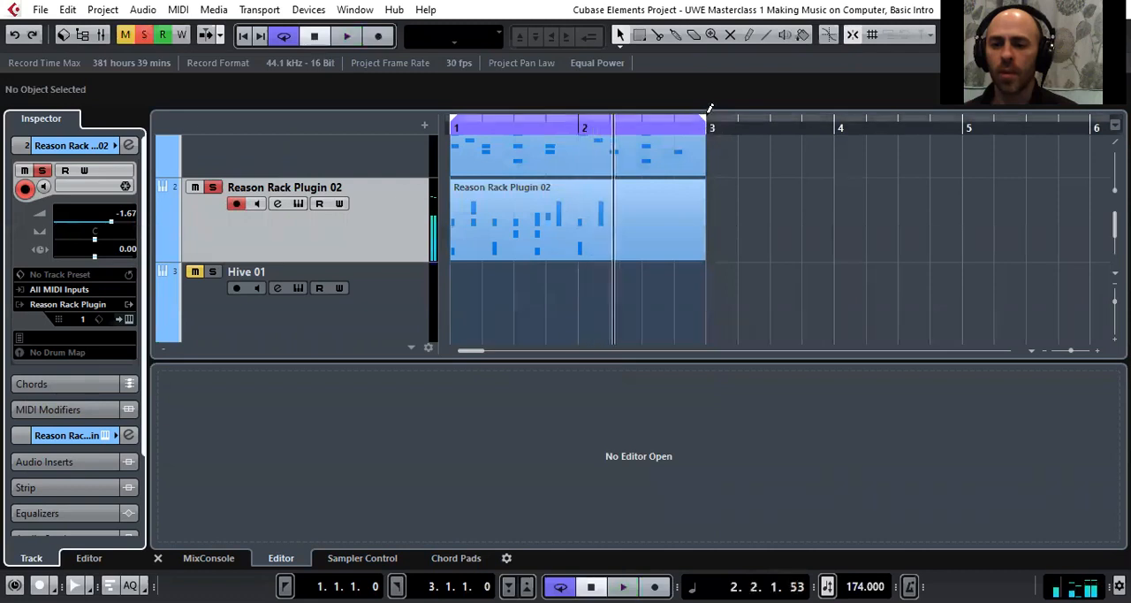
# Shorten the cycle range to bar 1 only, ending at 2.1.1.0, and play it from the start
pyautogui.moveTo(704, 126); pyautogui.dragTo(566, 152)
pyautogui.click(504, 126)
pyautogui.press(',')
pyautogui.press('space')
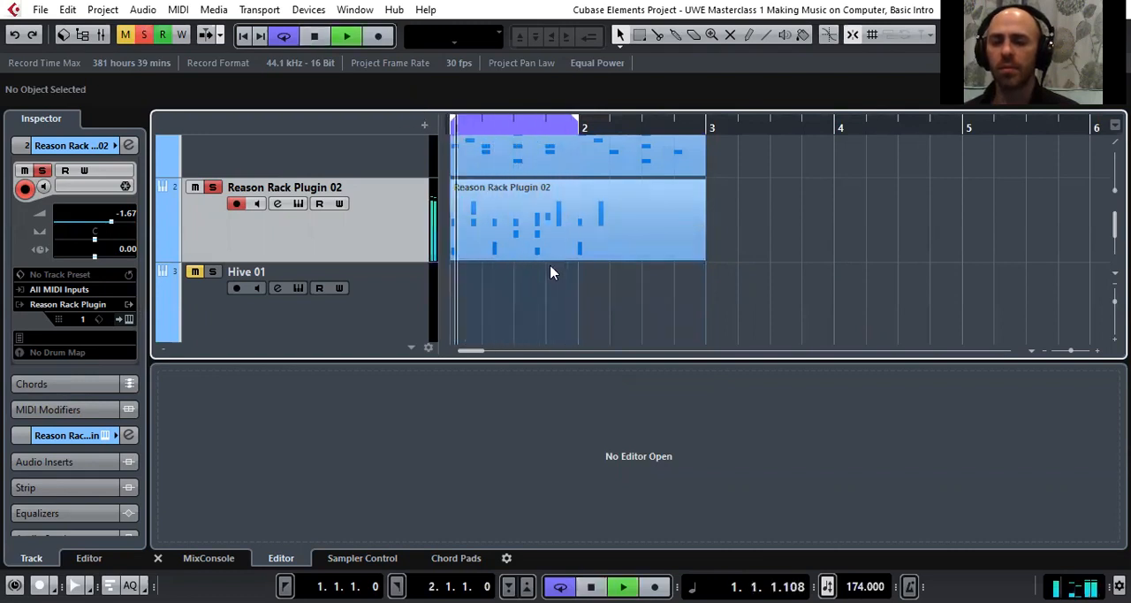
pyautogui.press('space')
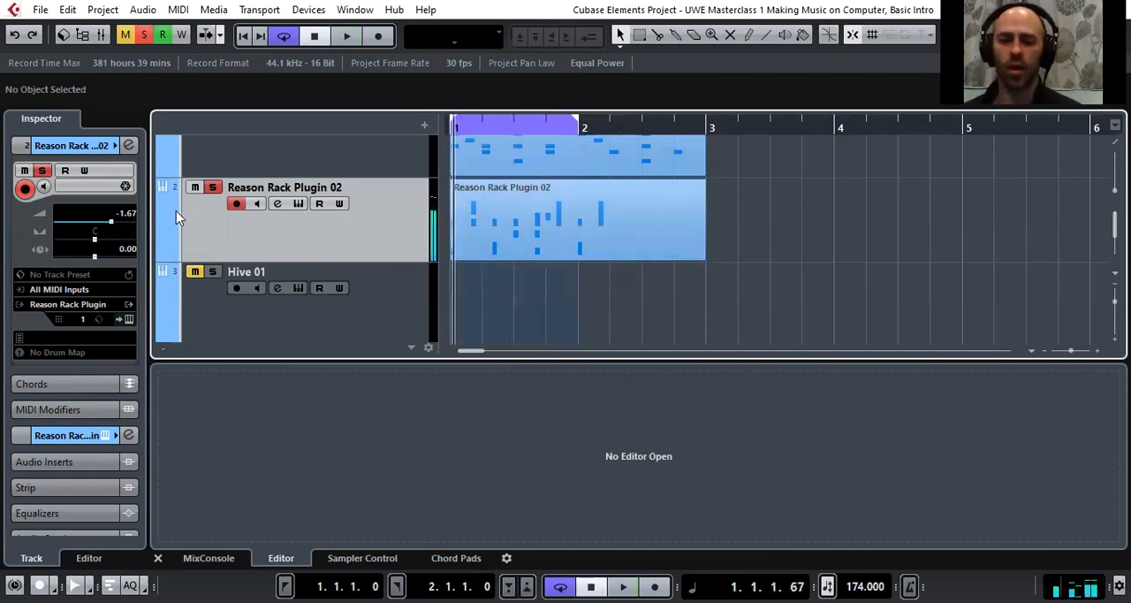
# Delete the new Redrum part and reopen the Reason Rack Plugin, positioned clear of the track list
pyautogui.doubleClick(527, 239)
pyautogui.press('Delete')
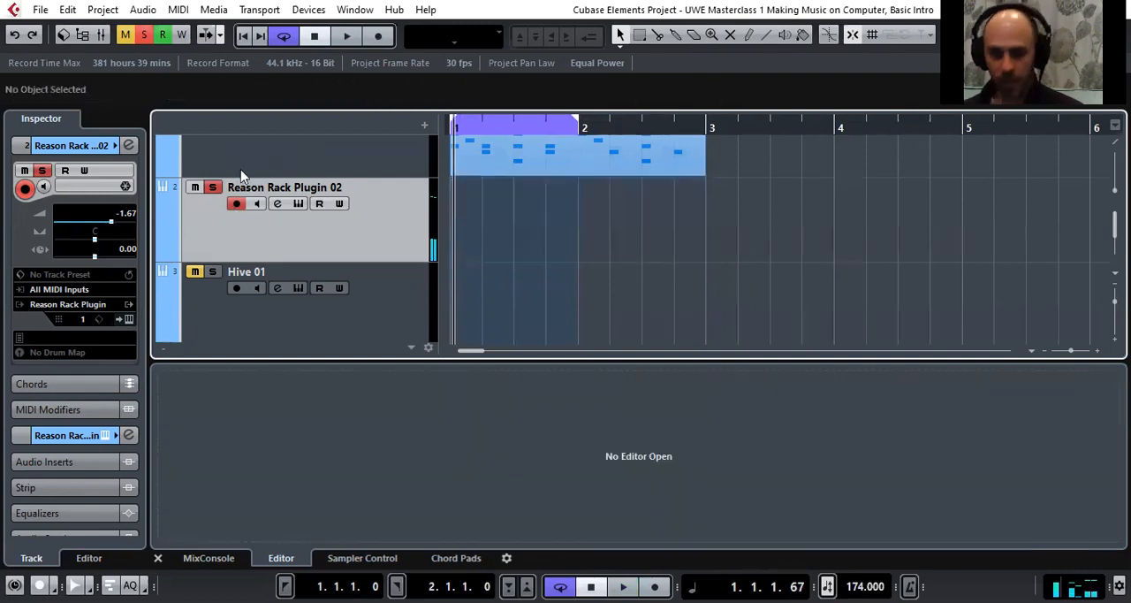
pyautogui.click(128, 319)
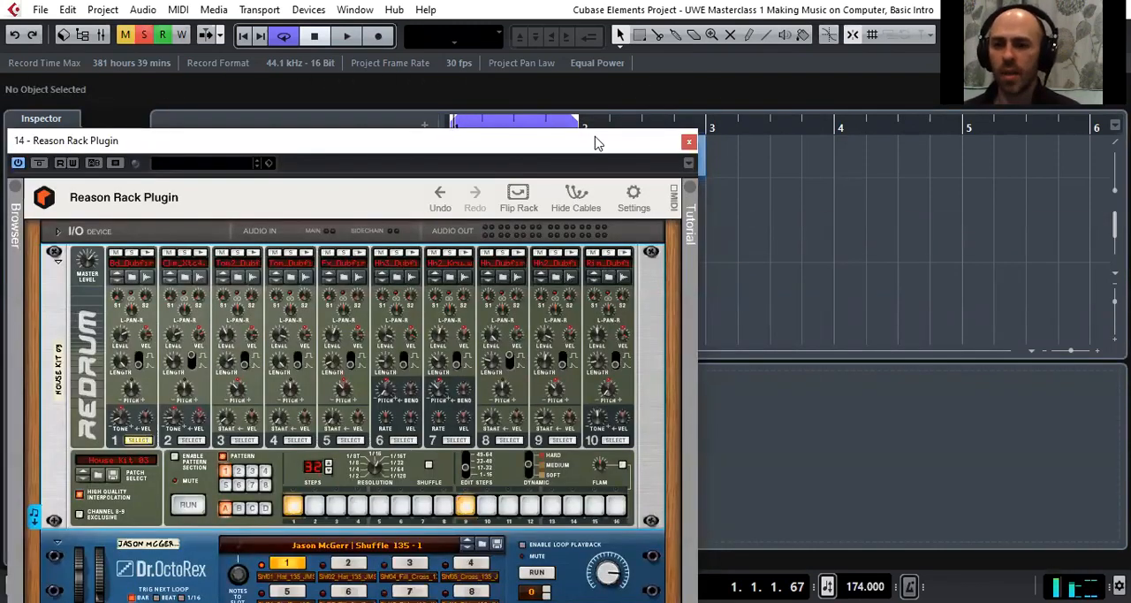
pyautogui.moveTo(596, 143); pyautogui.dragTo(1013, 25)
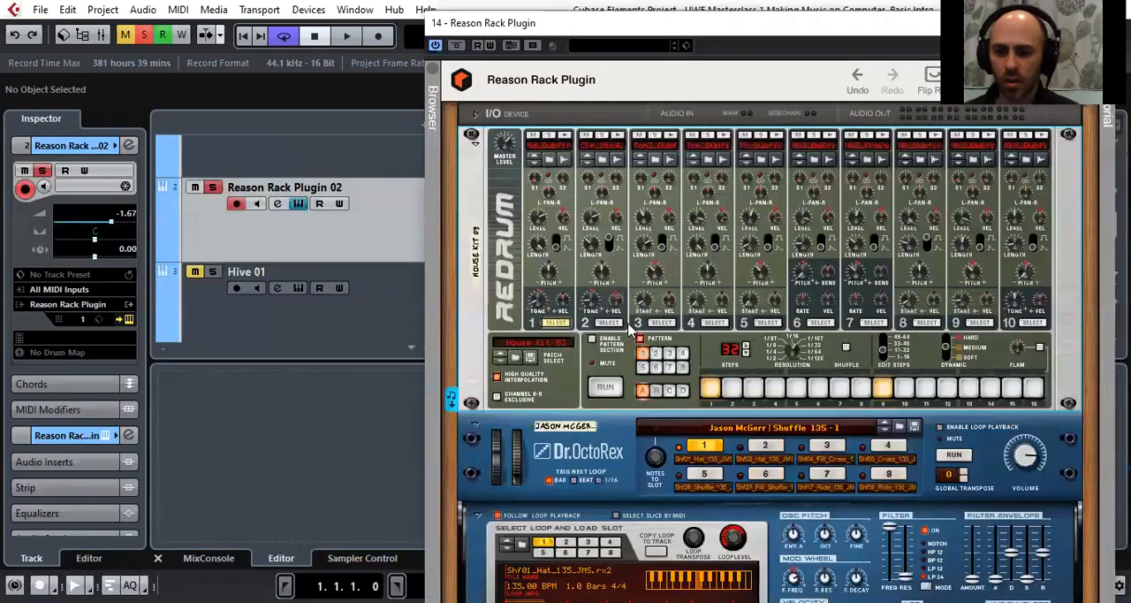
# Select the Dr. OctoRex device and run its Jason McGerr | Shuffle 135 - 1 loop
pyautogui.click(875, 168)
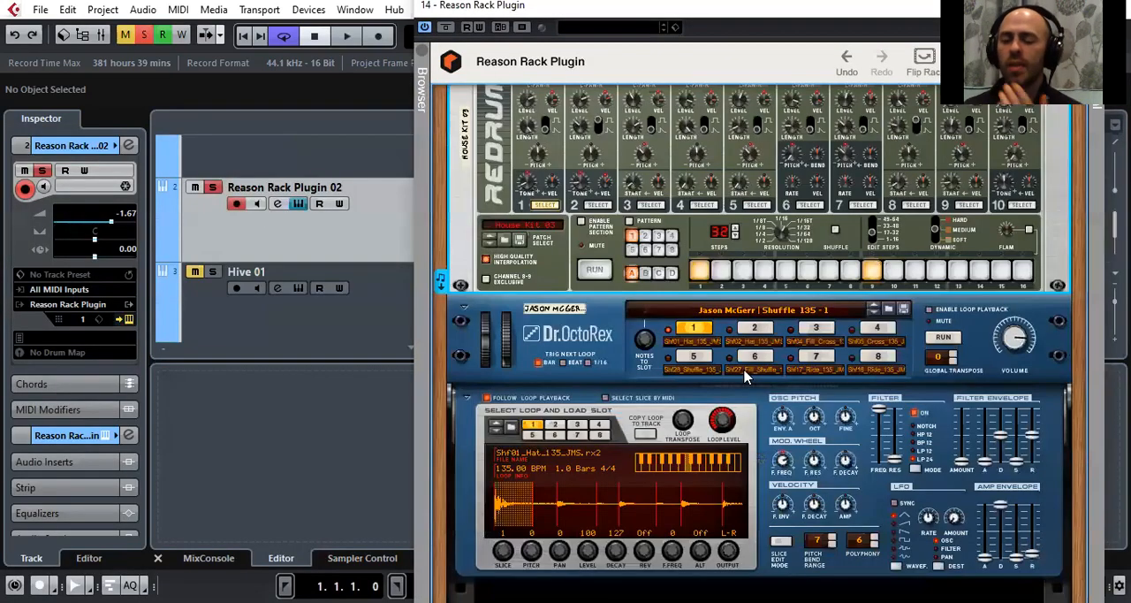
pyautogui.scroll(-1, 744, 370)
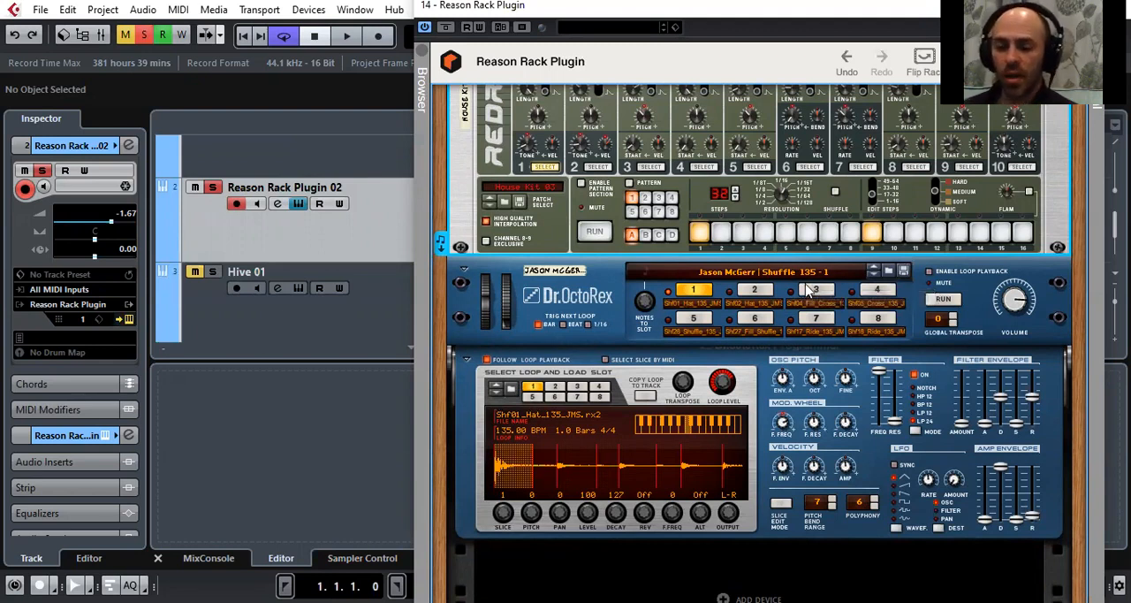
pyautogui.click(492, 350)
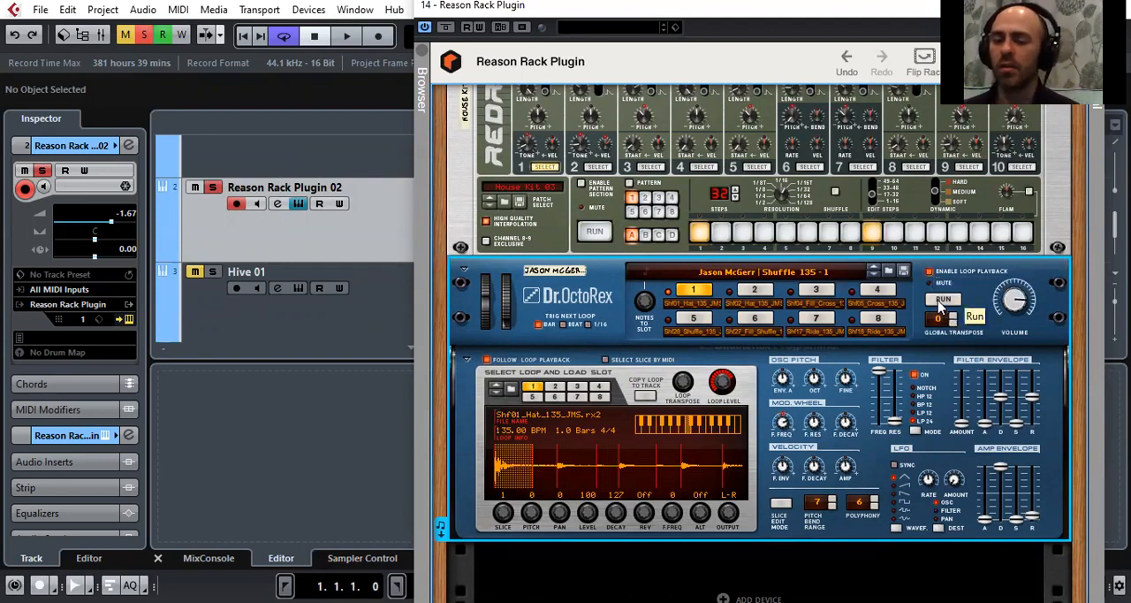
pyautogui.click(942, 300)
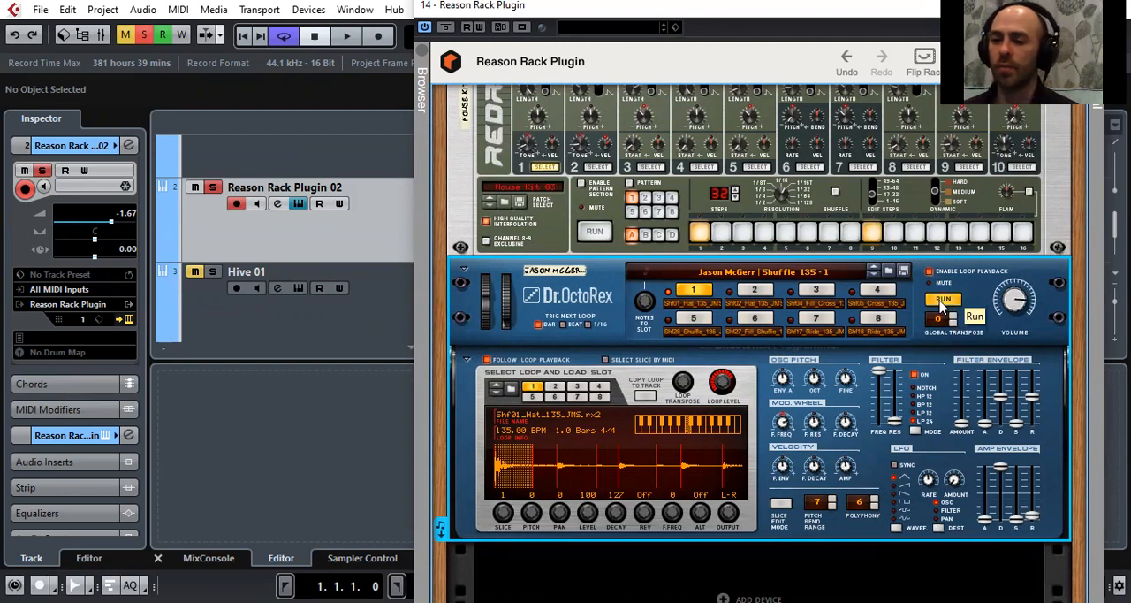
# Place the Dr. OctoRex loop as a MIDI part at bar 1 of the Reason Rack Plugin 02 track
pyautogui.moveTo(1006, 305)
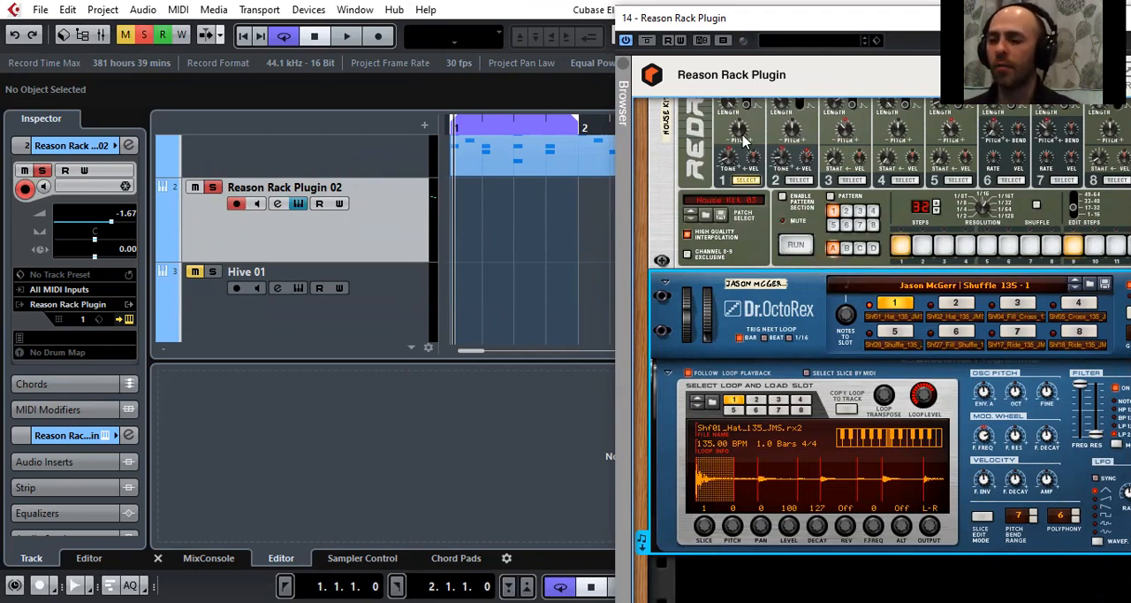
pyautogui.scroll(3, 783, 175)
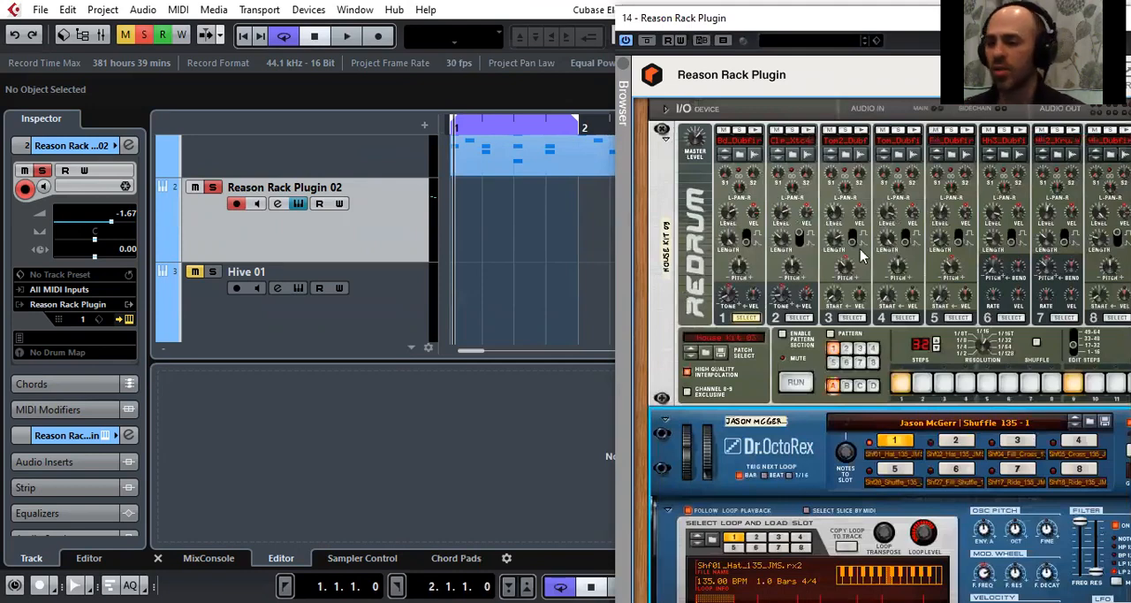
pyautogui.scroll(-3, 677, 260)
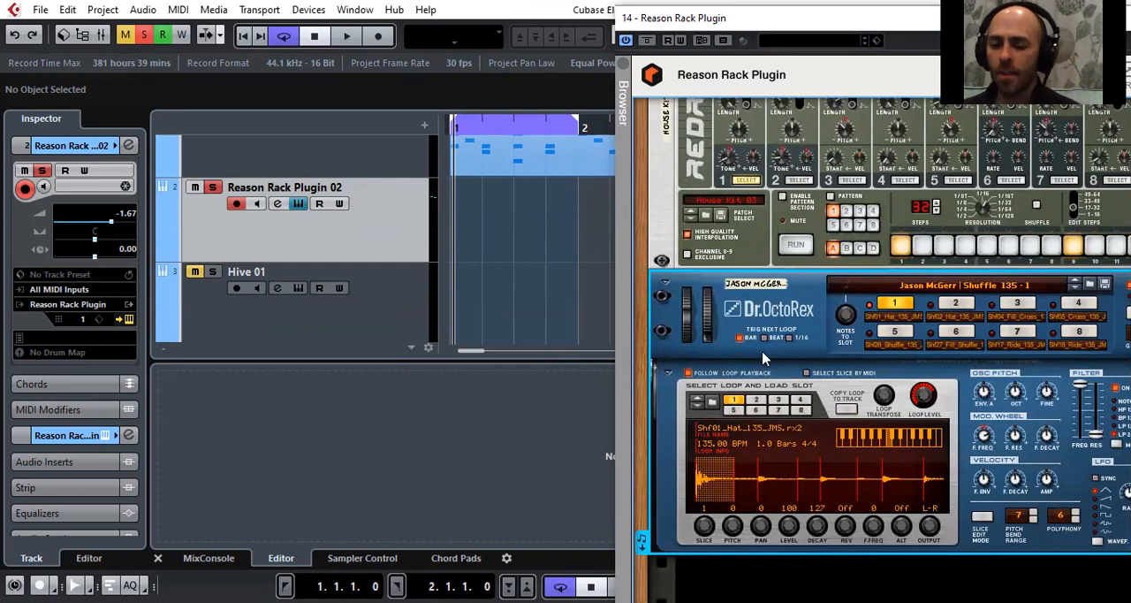
pyautogui.moveTo(645, 550); pyautogui.dragTo(544, 200)
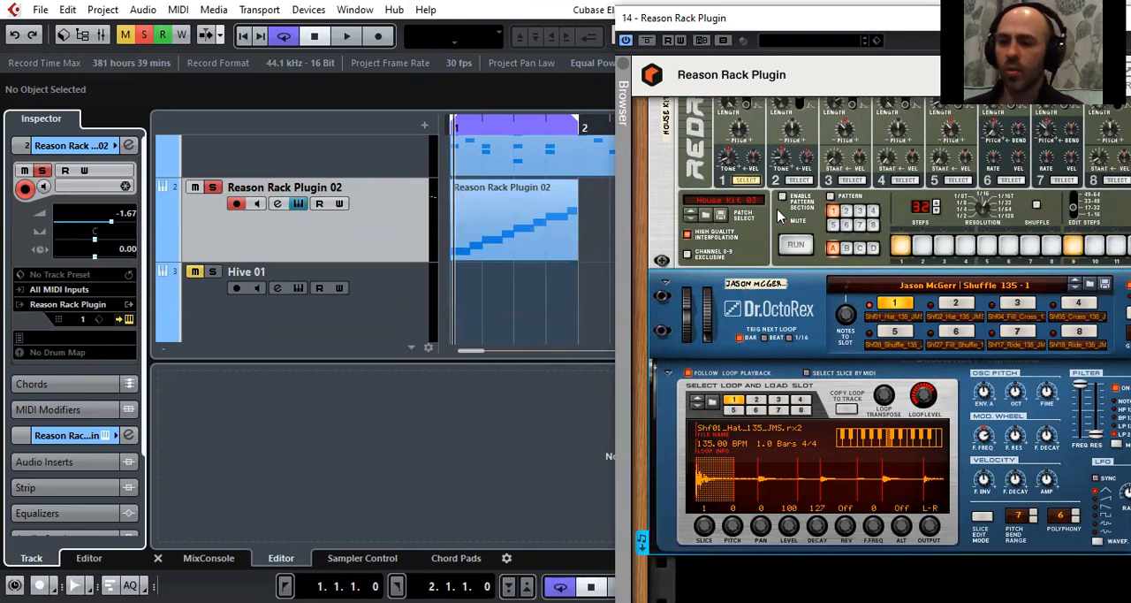
# Browse the Jason McGerr patches for Dr. OctoRex, keeping the current patch, and close the plugin window
pyautogui.moveTo(822, 7); pyautogui.dragTo(520, 51)
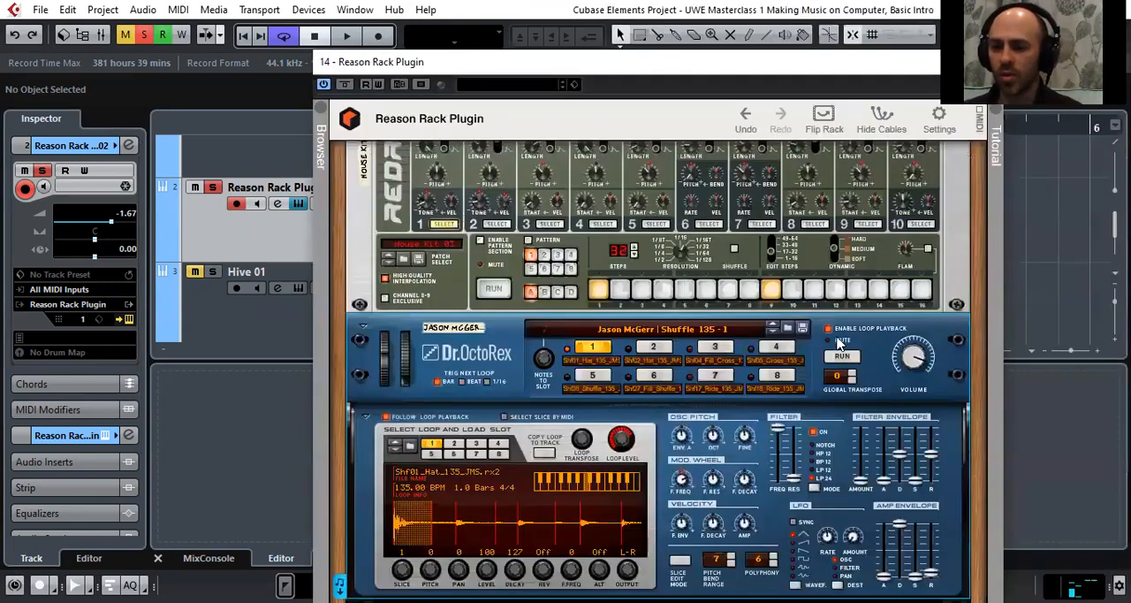
pyautogui.click(788, 330)
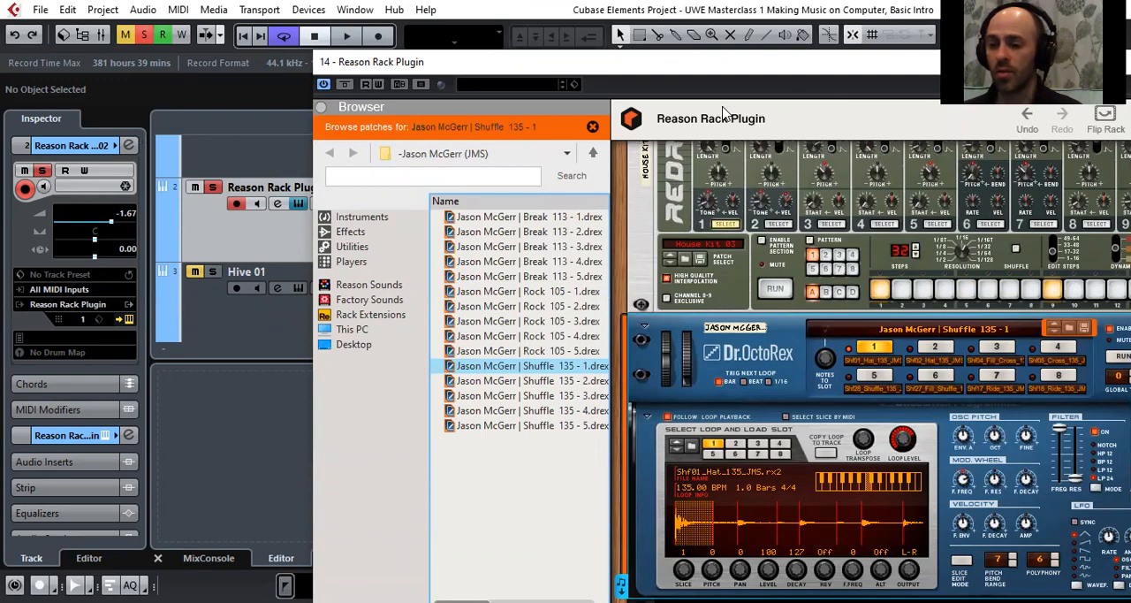
pyautogui.moveTo(734, 62); pyautogui.dragTo(388, 149)
pyautogui.click(930, 150)
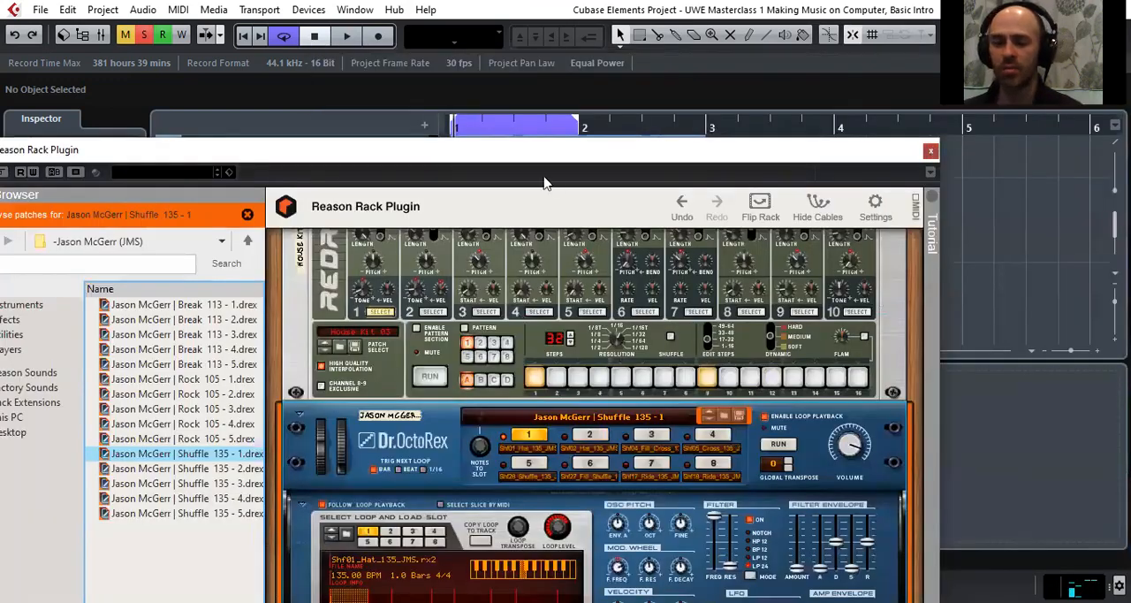
# Play the Dr. OctoRex part, reopen the Reason Rack Plugin and stop Dr. OctoRex's own loop run during playback
pyautogui.press('space')
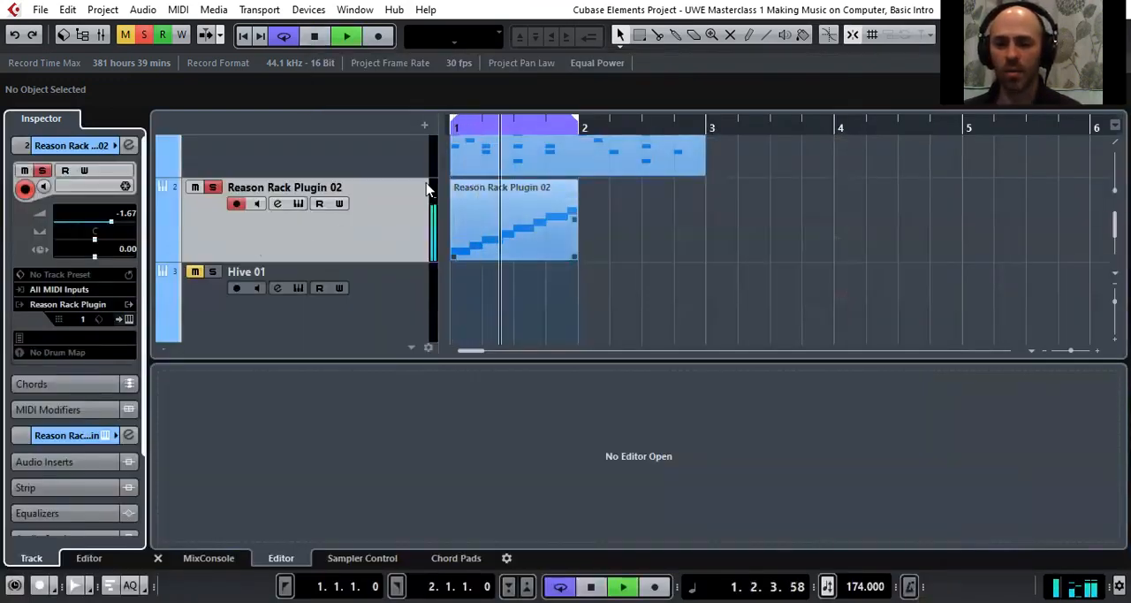
pyautogui.scroll(1, 371, 222)
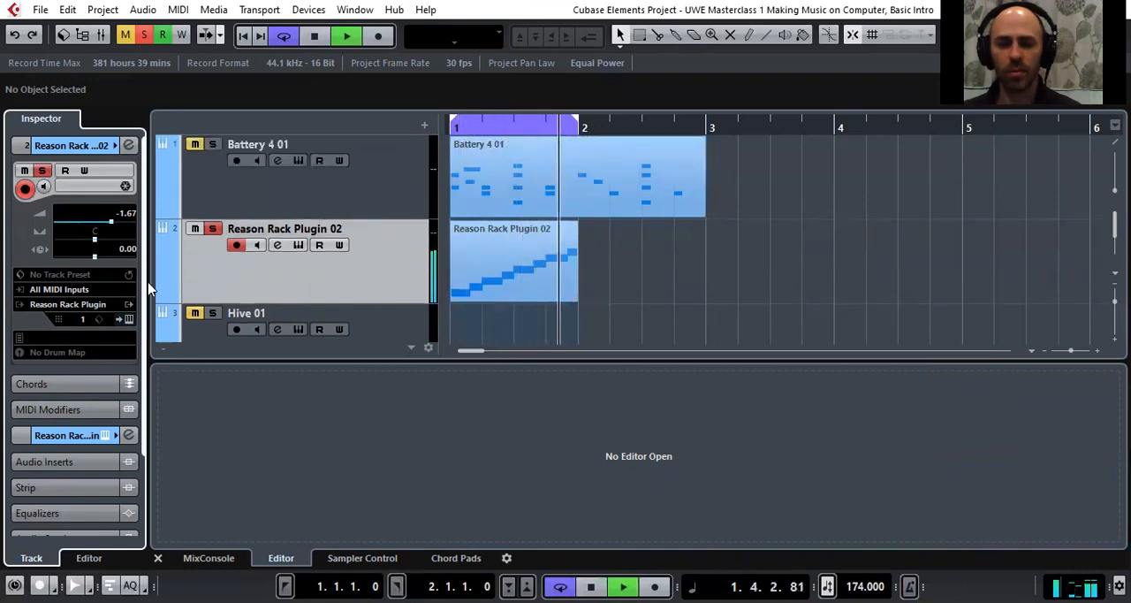
pyautogui.click(126, 323)
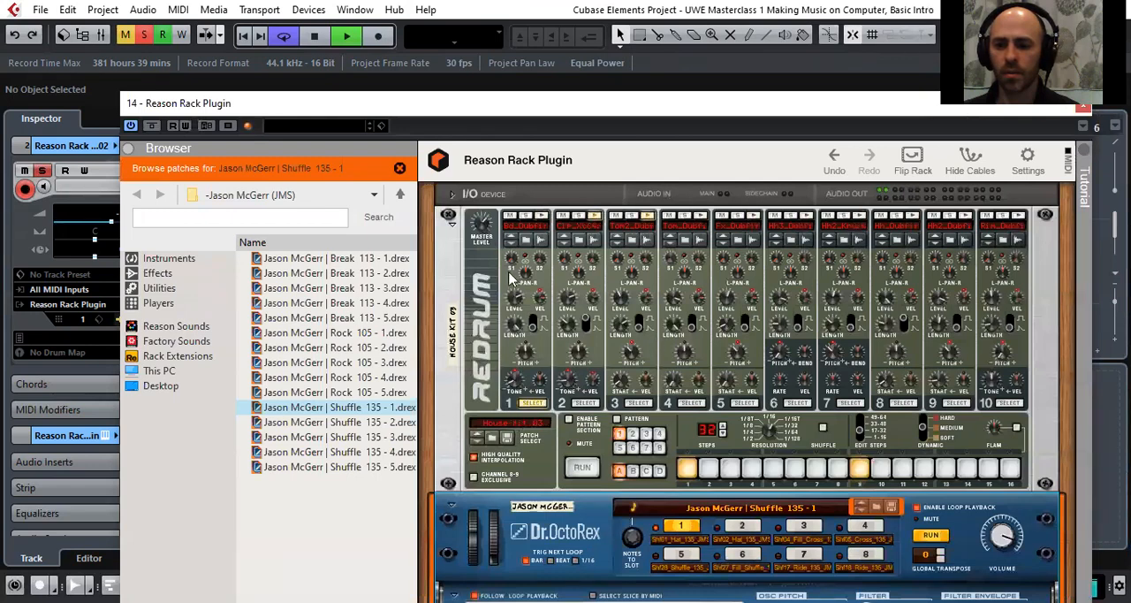
pyautogui.scroll(-3, 634, 428)
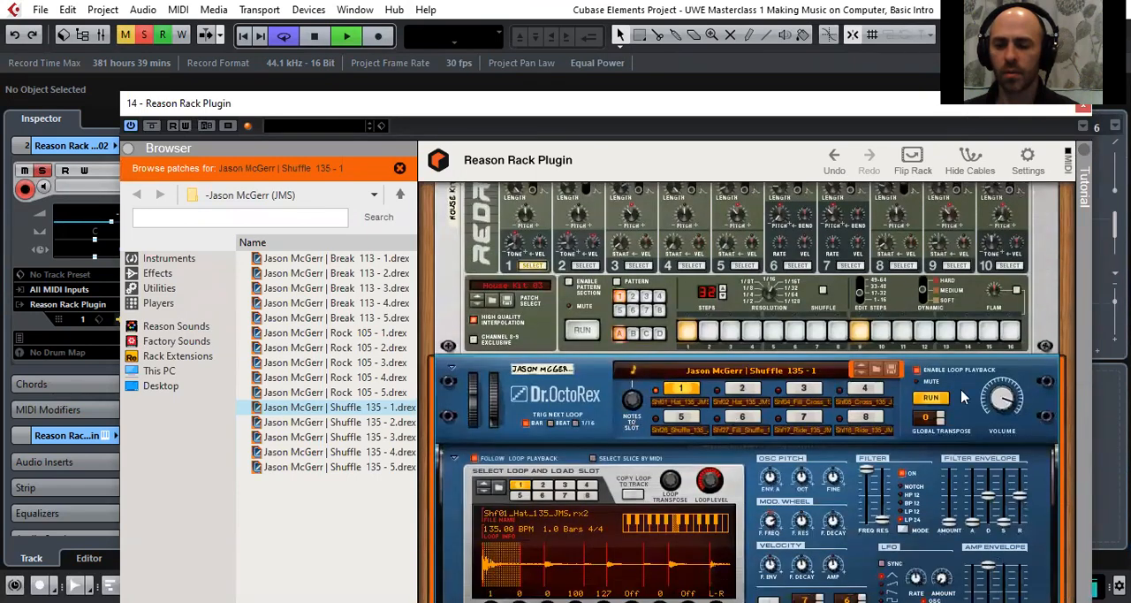
pyautogui.click(931, 402)
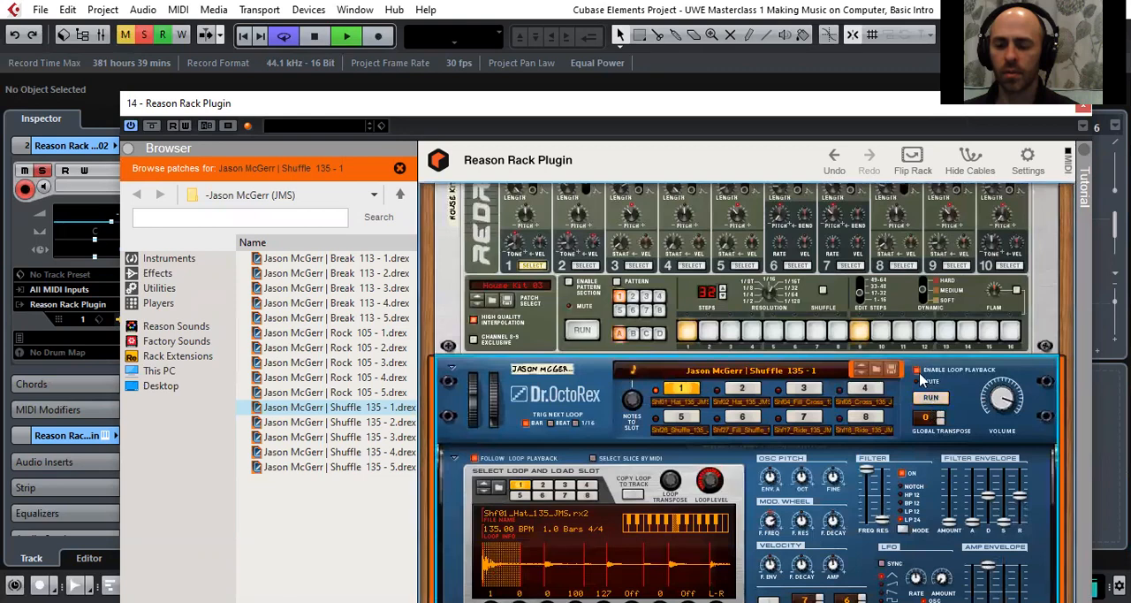
# Remove the Redrum device from the rack and switch off loop playback on the remaining Dr. OctoRex
pyautogui.scroll(3, 922, 379)
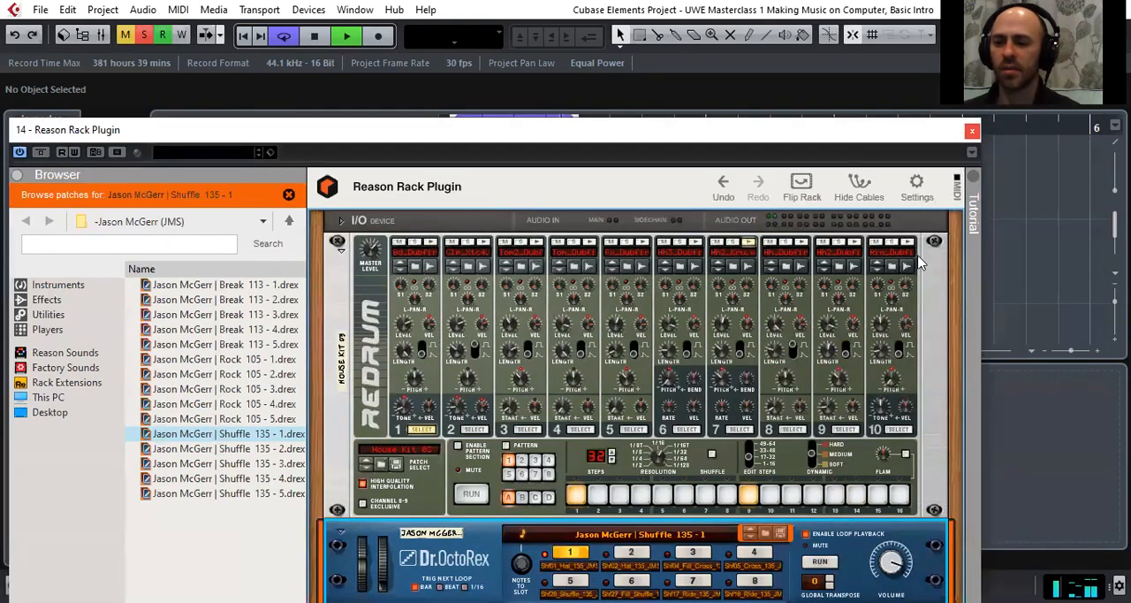
pyautogui.rightClick(915, 353)
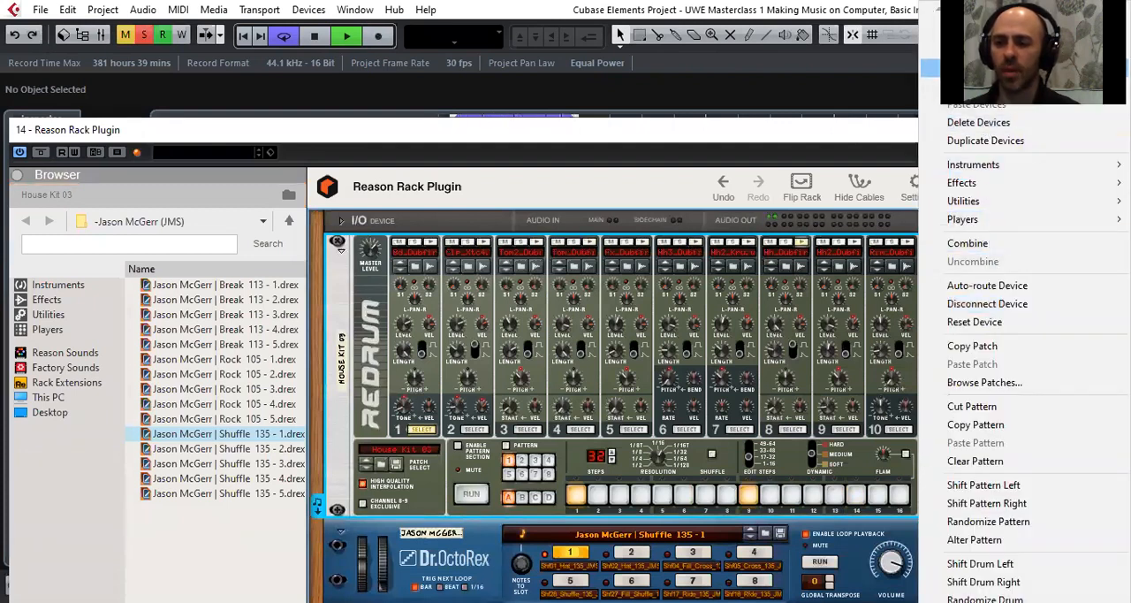
pyautogui.click(972, 69)
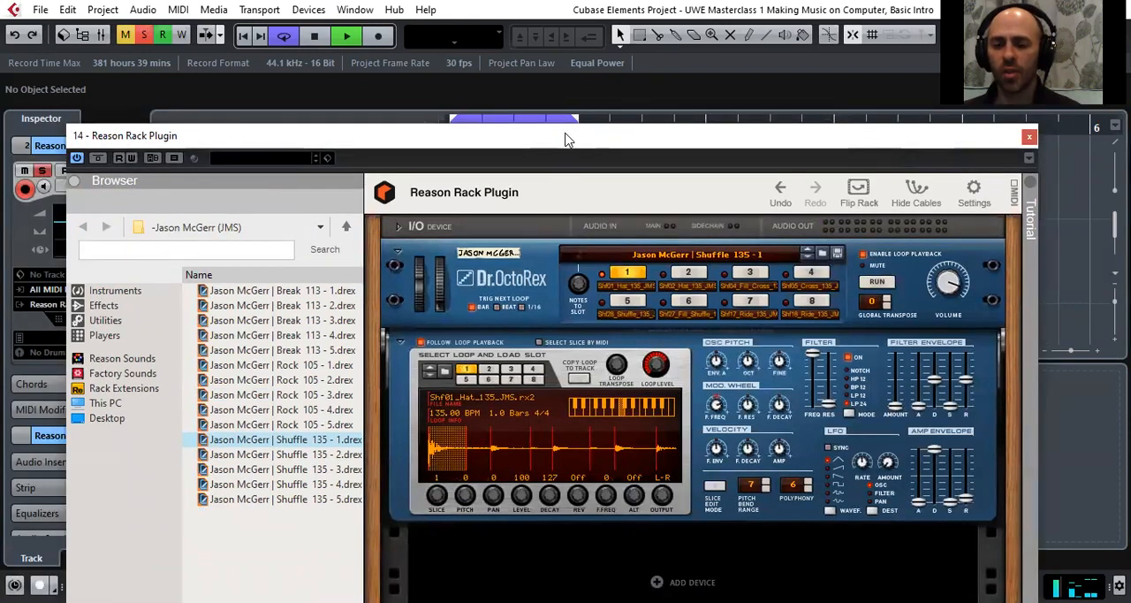
pyautogui.moveTo(567, 138); pyautogui.dragTo(680, 157)
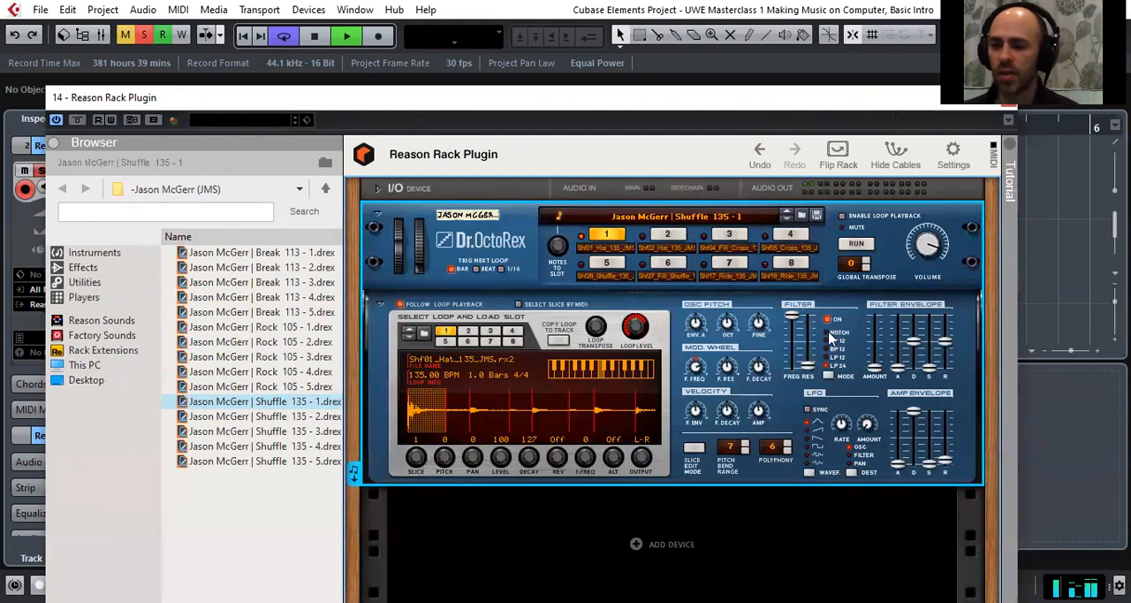
# Try Dr. OctoRex's filter frequency and resonance sliders during playback, returning both to their starting positions
pyautogui.moveTo(794, 318)
pyautogui.mouseDown()
pyautogui.moveTo(794, 355)
pyautogui.moveTo(796, 312)
pyautogui.mouseUp()
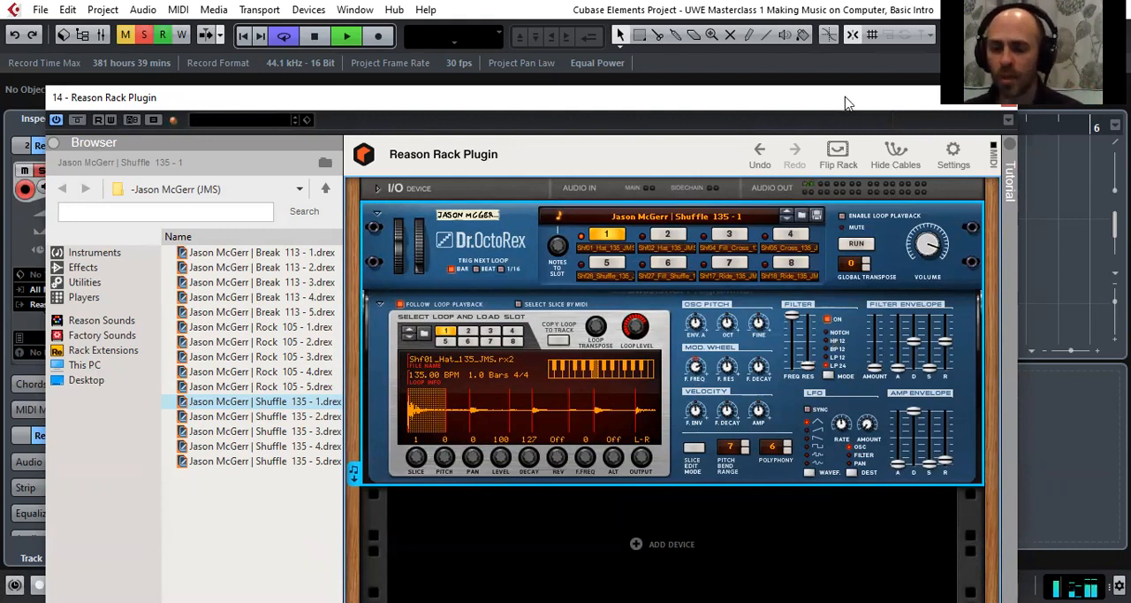
pyautogui.moveTo(846, 104); pyautogui.dragTo(854, 87)
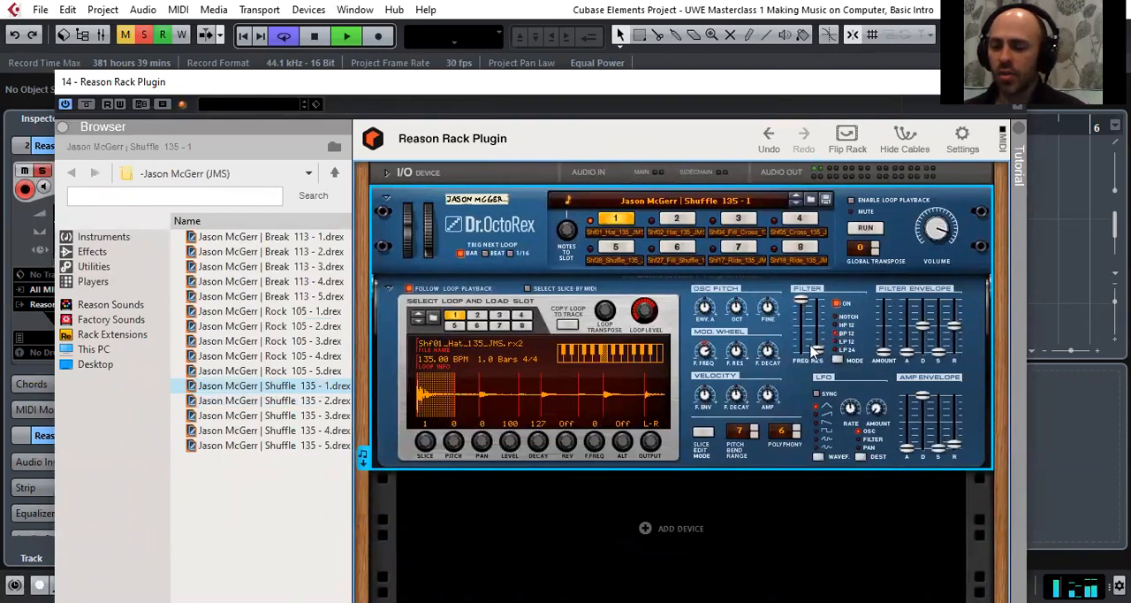
pyautogui.moveTo(819, 346)
pyautogui.moveTo(819, 342); pyautogui.dragTo(817, 336)
pyautogui.moveTo(802, 301)
pyautogui.mouseDown()
pyautogui.moveTo(817, 344)
pyautogui.moveTo(803, 309)
pyautogui.moveTo(799, 322)
pyautogui.moveTo(802, 293)
pyautogui.mouseUp()
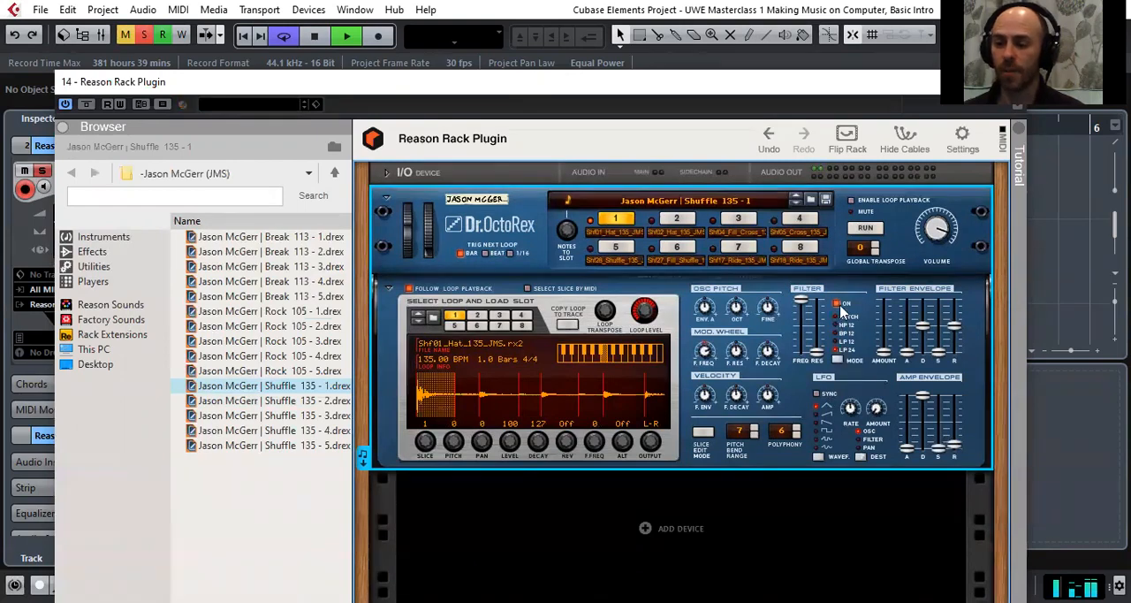
# Close the Reason Rack Plugin window and stop playback
pyautogui.moveTo(1003, 82); pyautogui.dragTo(930, 159)
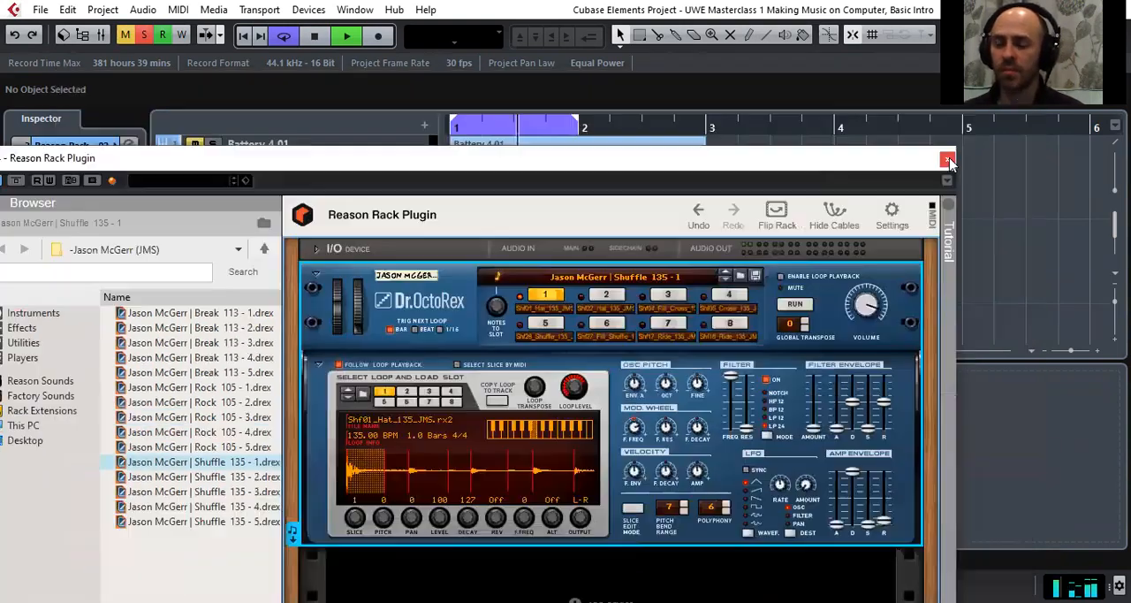
pyautogui.click(948, 158)
pyautogui.press('space')
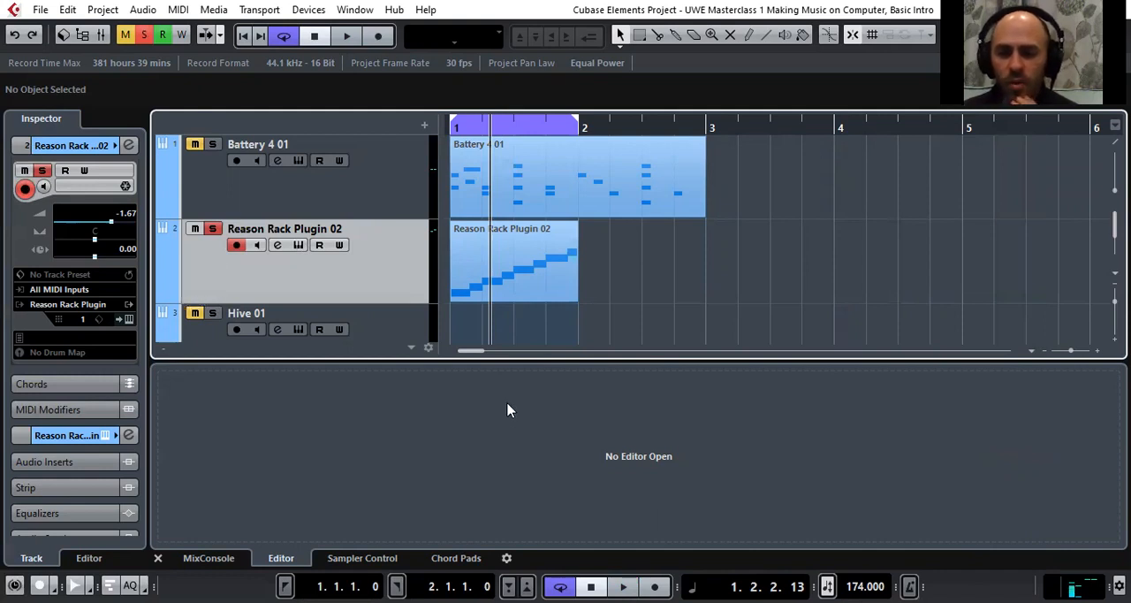
# Show the MixConsole in the lower zone, play the project and enlarge the mixer until its faders and channel controls are readable
pyautogui.click(232, 560)
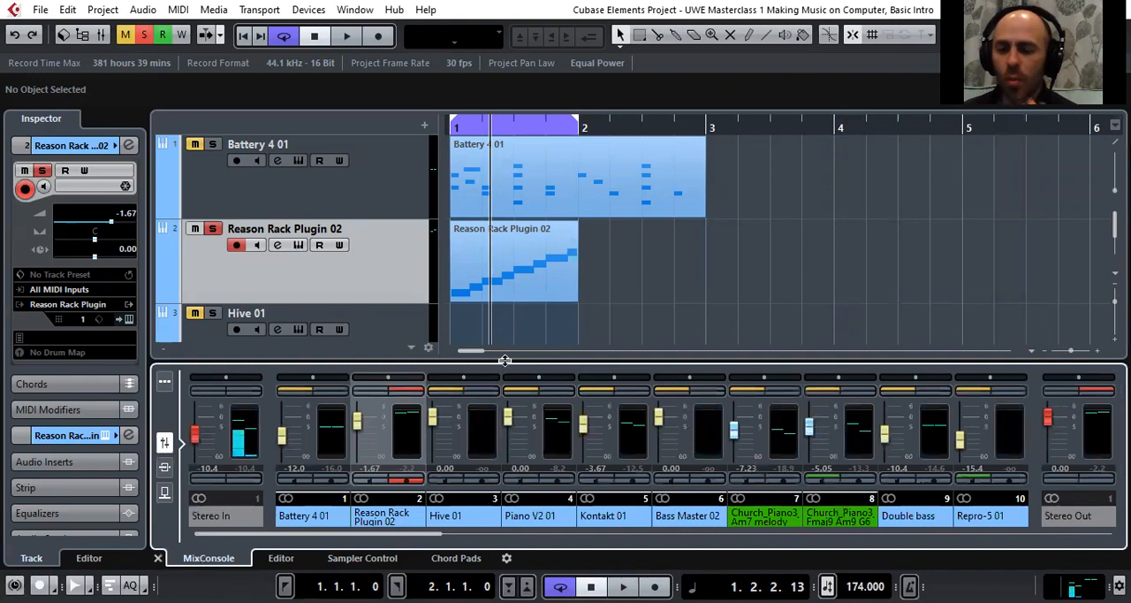
pyautogui.moveTo(508, 364); pyautogui.dragTo(526, 290)
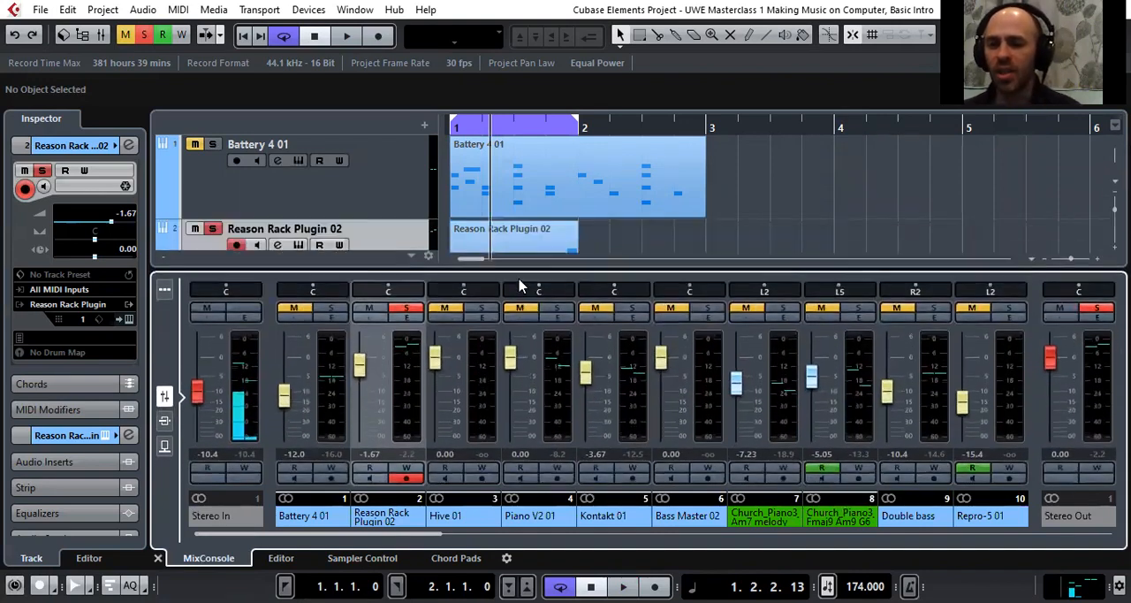
pyautogui.press('space')
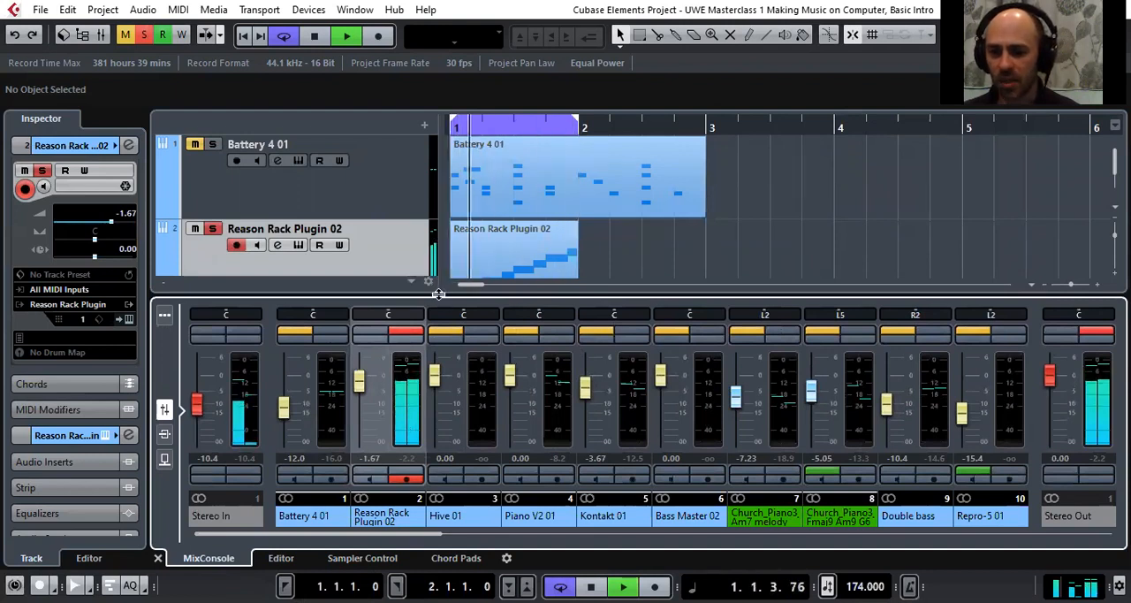
pyautogui.moveTo(440, 294); pyautogui.dragTo(440, 227)
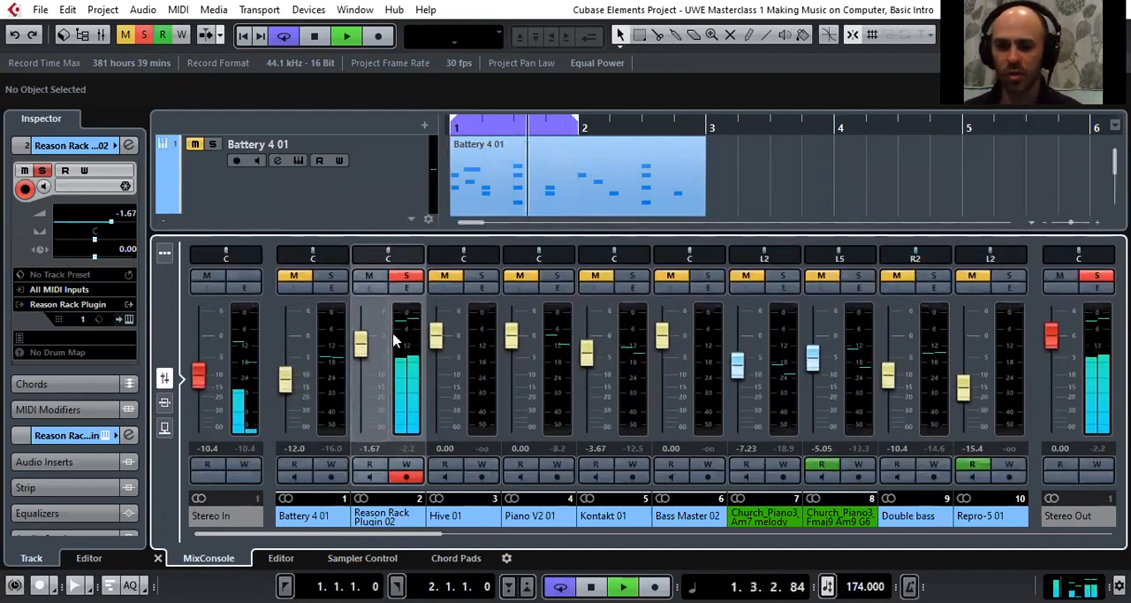
# Cut the lows on the Reason Rack Plugin 02 channel equalizer, with band 2 at about 23.5 Hz and -17.5 dB, and add band 3 near 10 kHz
pyautogui.click(412, 288)
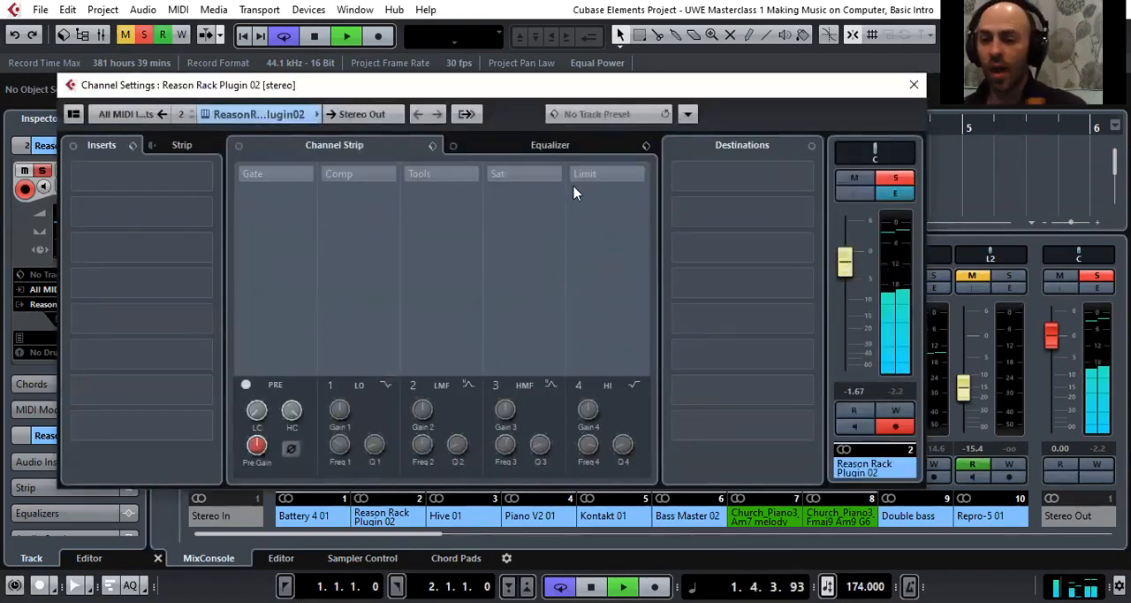
pyautogui.click(573, 142)
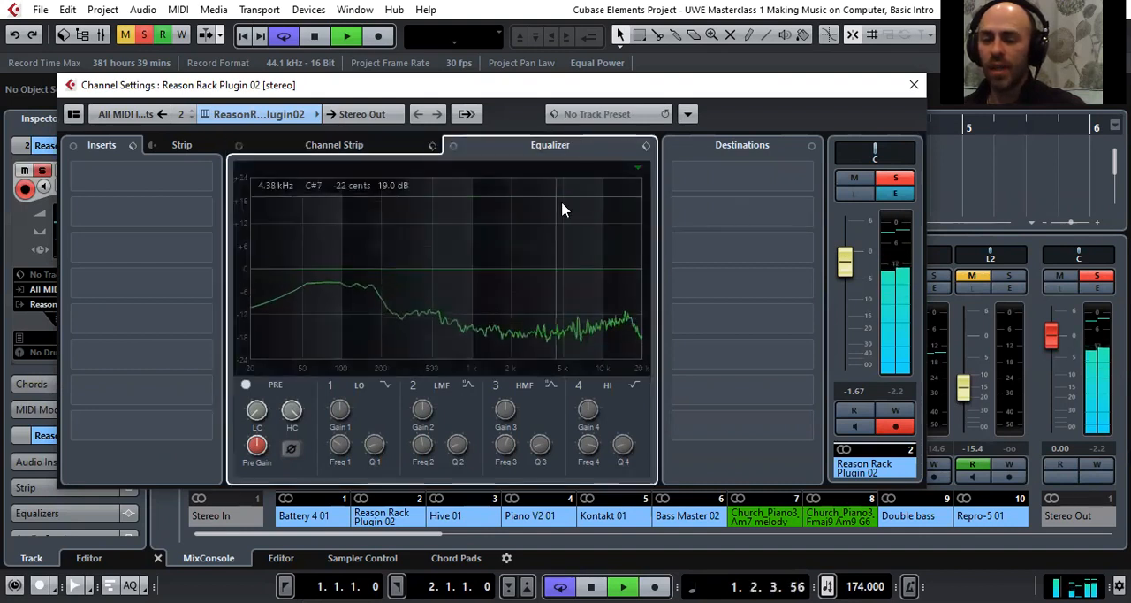
pyautogui.moveTo(266, 269); pyautogui.dragTo(262, 323)
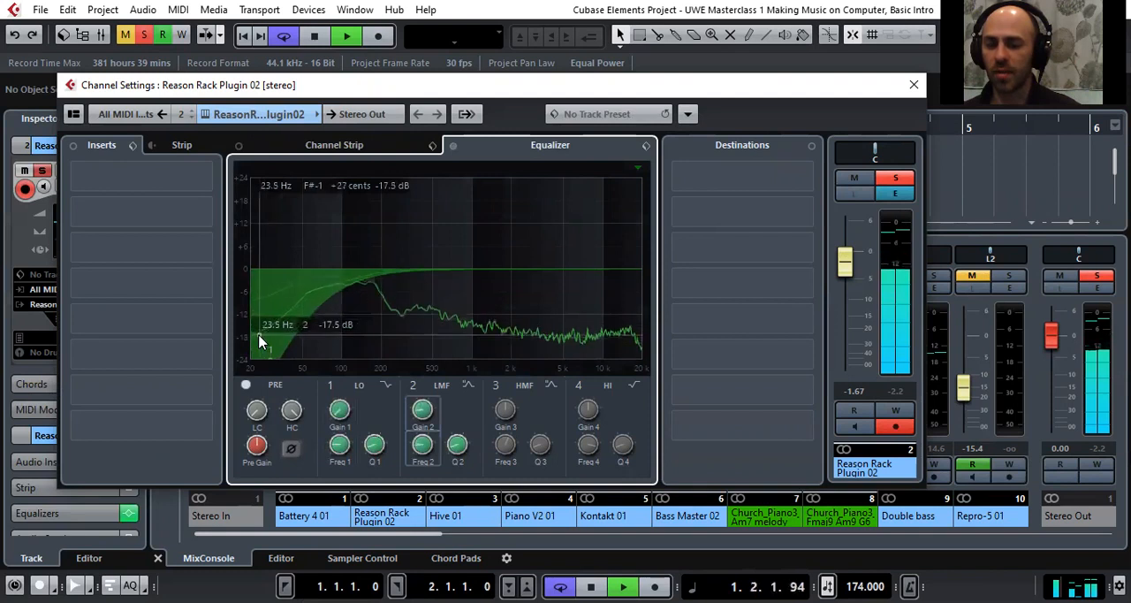
pyautogui.moveTo(536, 265); pyautogui.dragTo(599, 268)
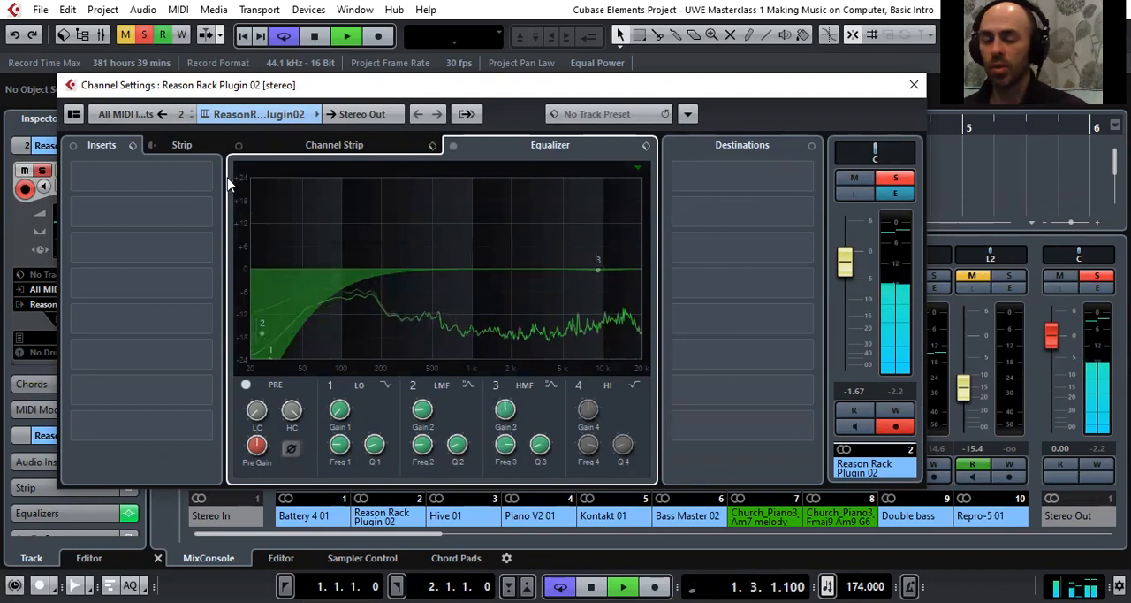
# Insert the Q8 Stereo equalizer on Reason Rack Plugin 02, pull band 1 to about 25 Hz and -17.1 dB, and close its window
pyautogui.click(179, 189)
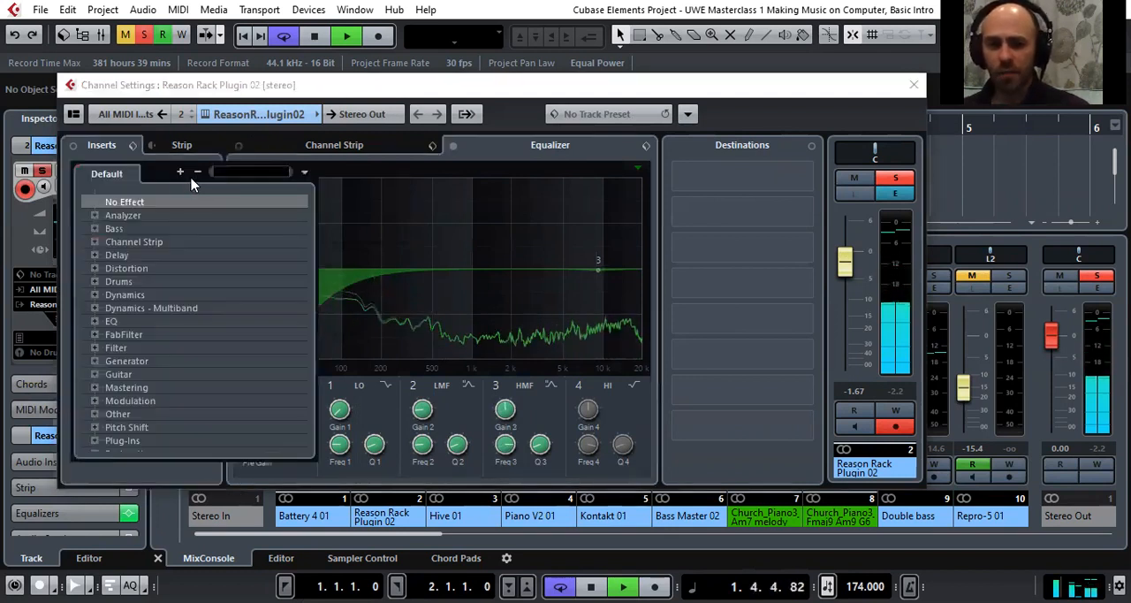
pyautogui.click(95, 321)
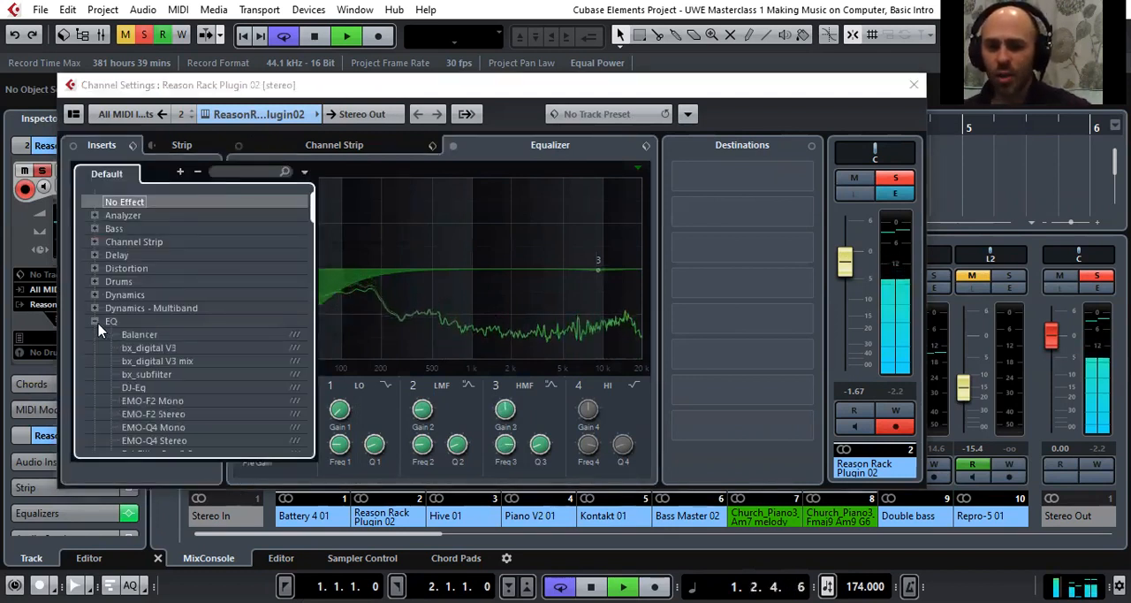
pyautogui.scroll(-6, 98, 324)
pyautogui.scroll(-3, 98, 333)
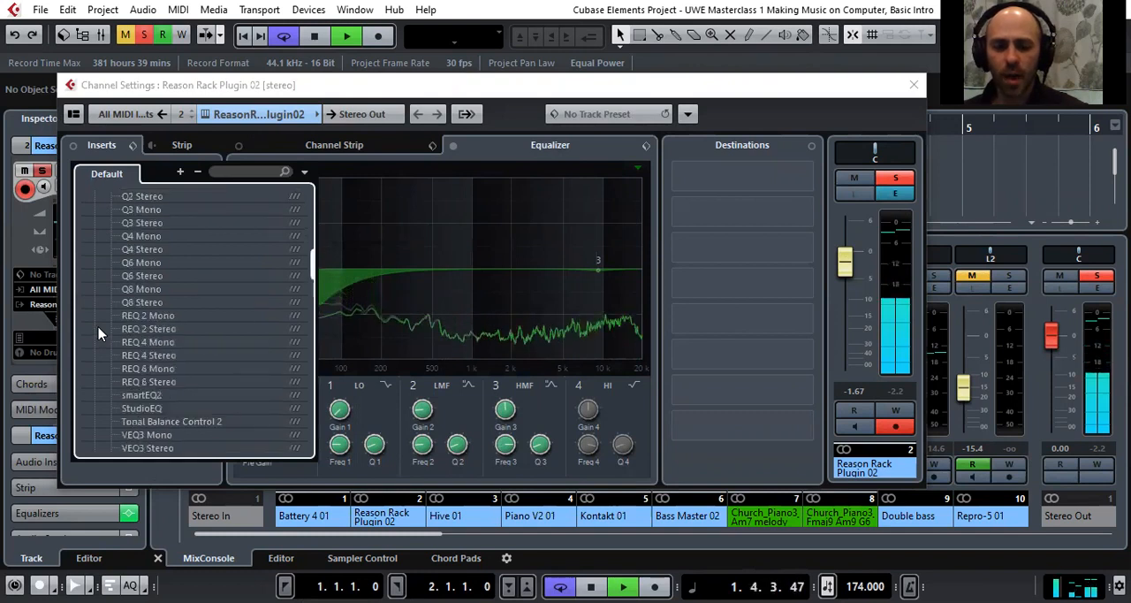
pyautogui.click(185, 303)
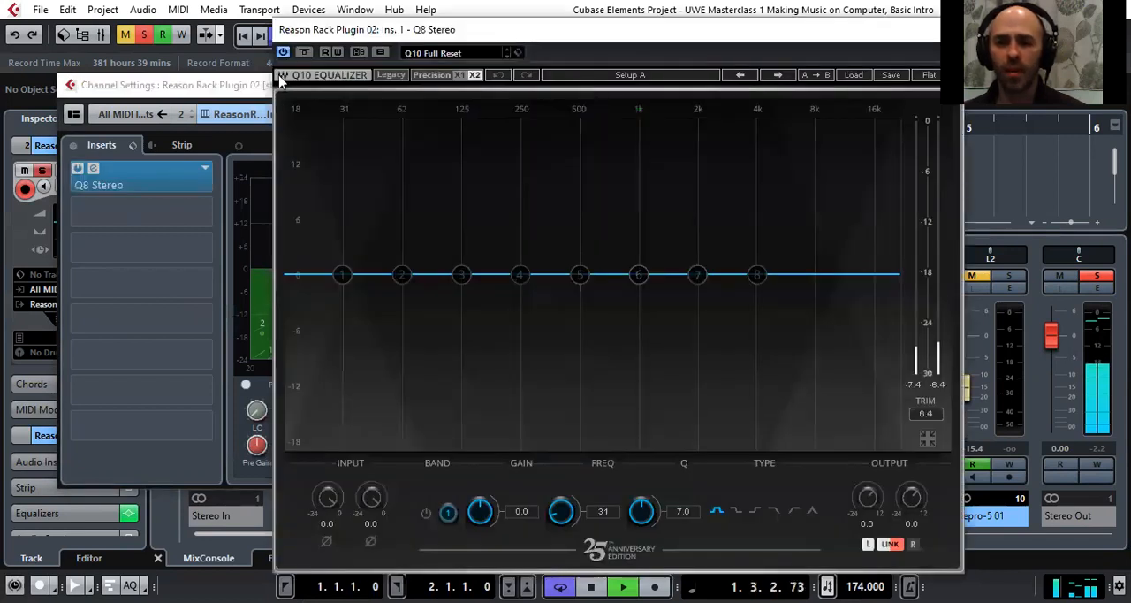
pyautogui.moveTo(297, 29); pyautogui.dragTo(147, 44)
pyautogui.moveTo(192, 289); pyautogui.dragTo(174, 456)
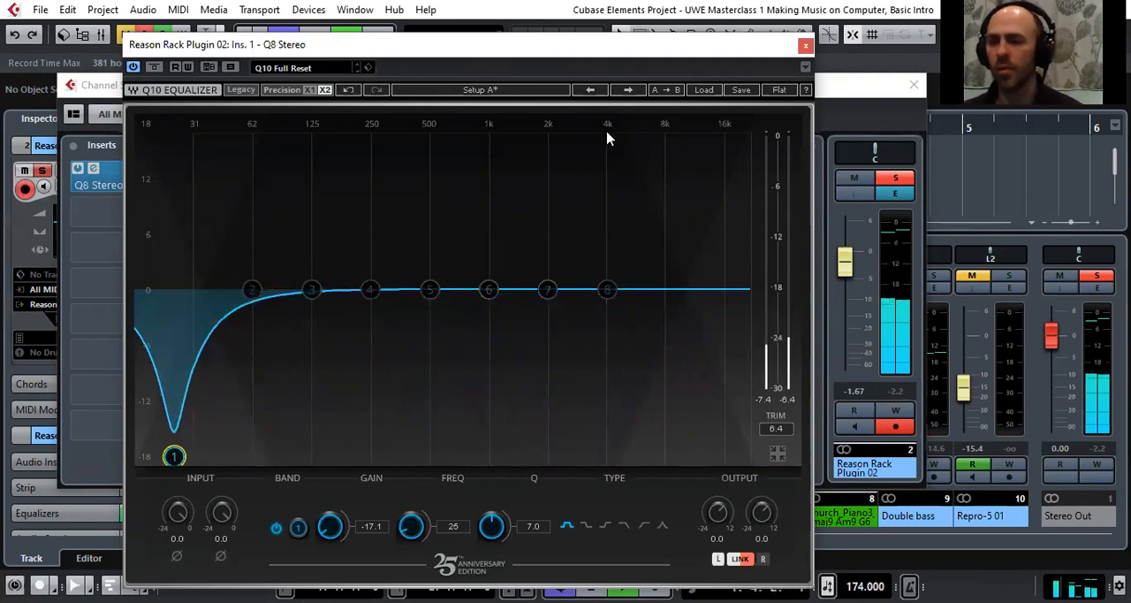
pyautogui.click(806, 46)
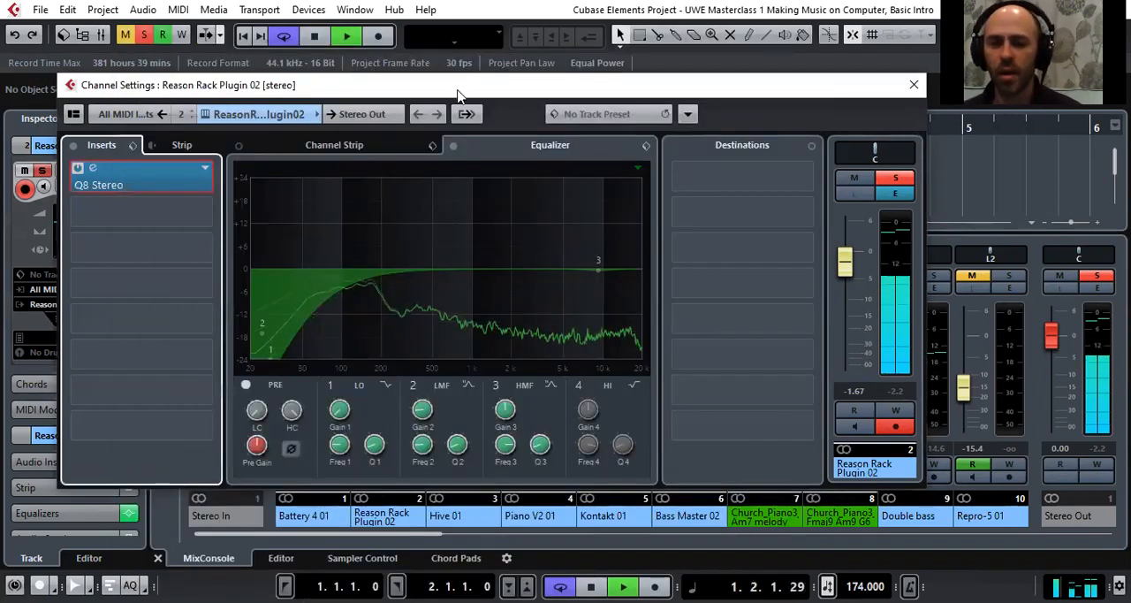
# Bypass the built-in equalizer of the Reason Rack Plugin 02 channel and close its channel settings
pyautogui.moveTo(460, 95); pyautogui.dragTo(482, 99)
pyautogui.rightClick(496, 223)
pyautogui.click(531, 239)
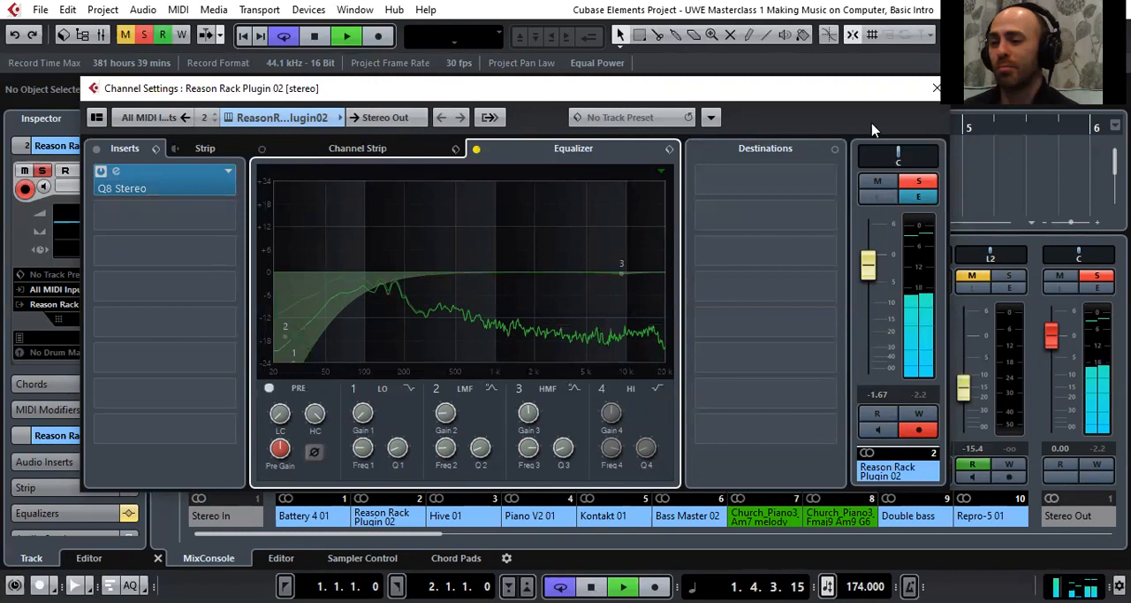
pyautogui.moveTo(861, 90); pyautogui.dragTo(828, 100)
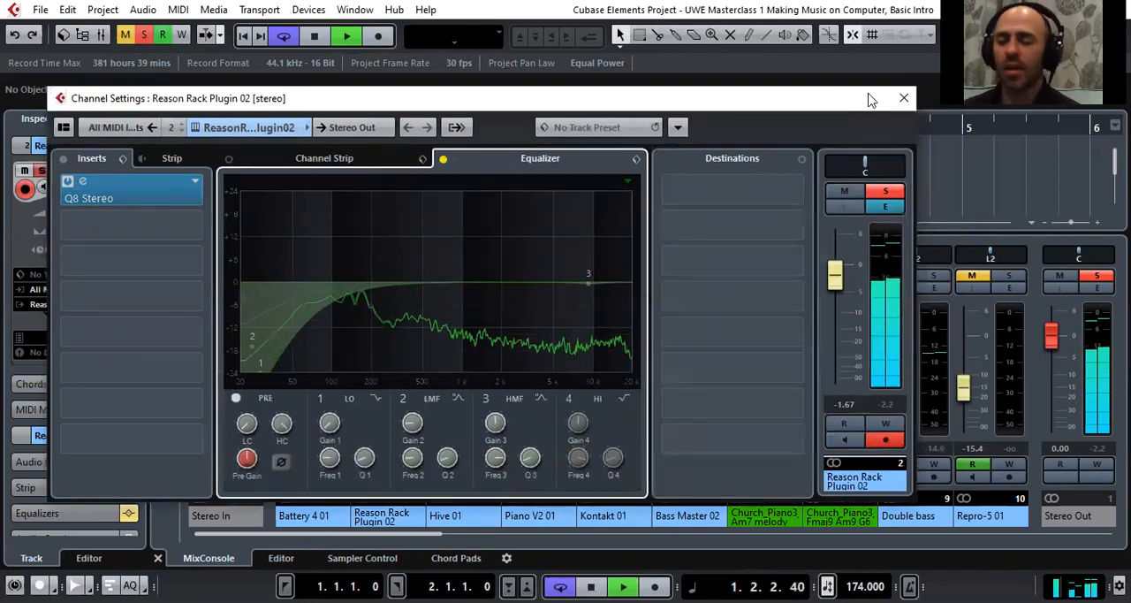
pyautogui.click(903, 100)
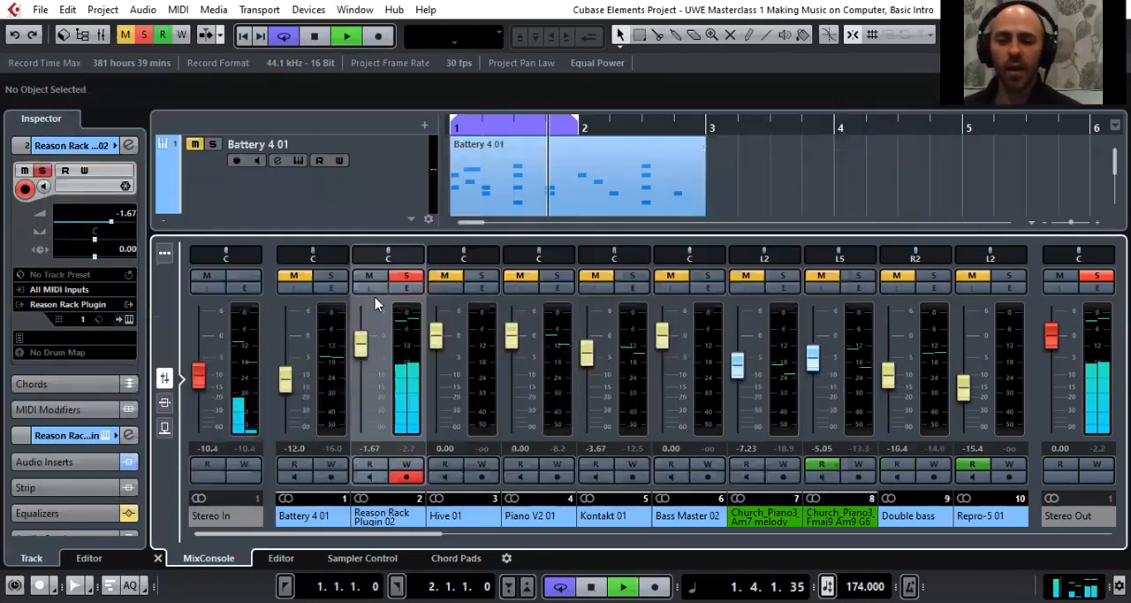
# Stop playback and shrink the MixConsole to make room for the Hive 01 and Piano V2 01 tracks
pyautogui.press('space')
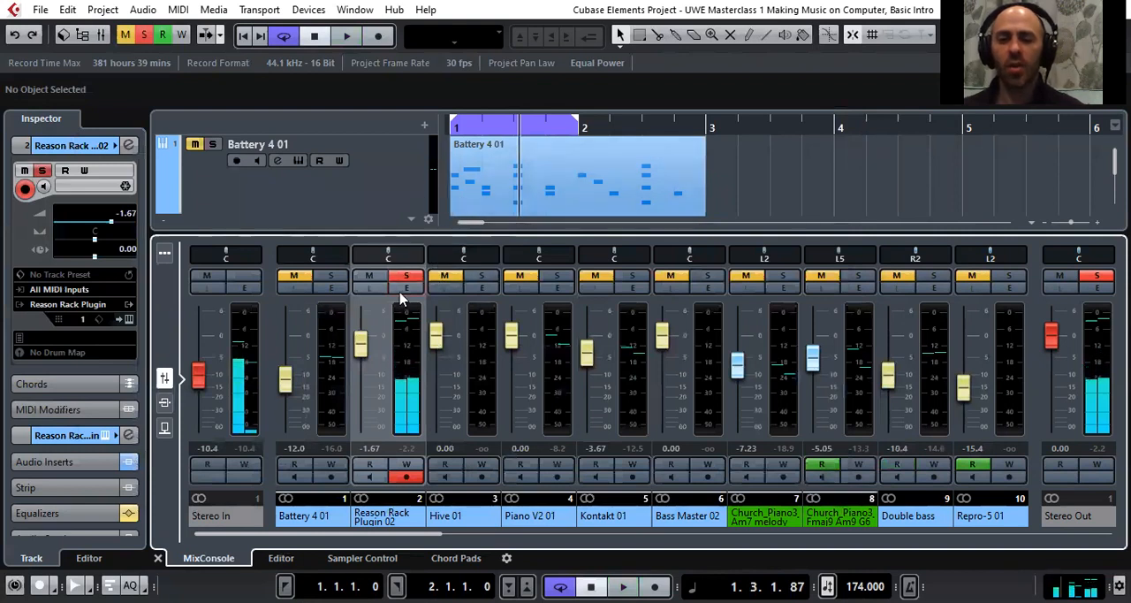
pyautogui.moveTo(754, 232); pyautogui.dragTo(755, 380)
pyautogui.scroll(-1, 519, 264)
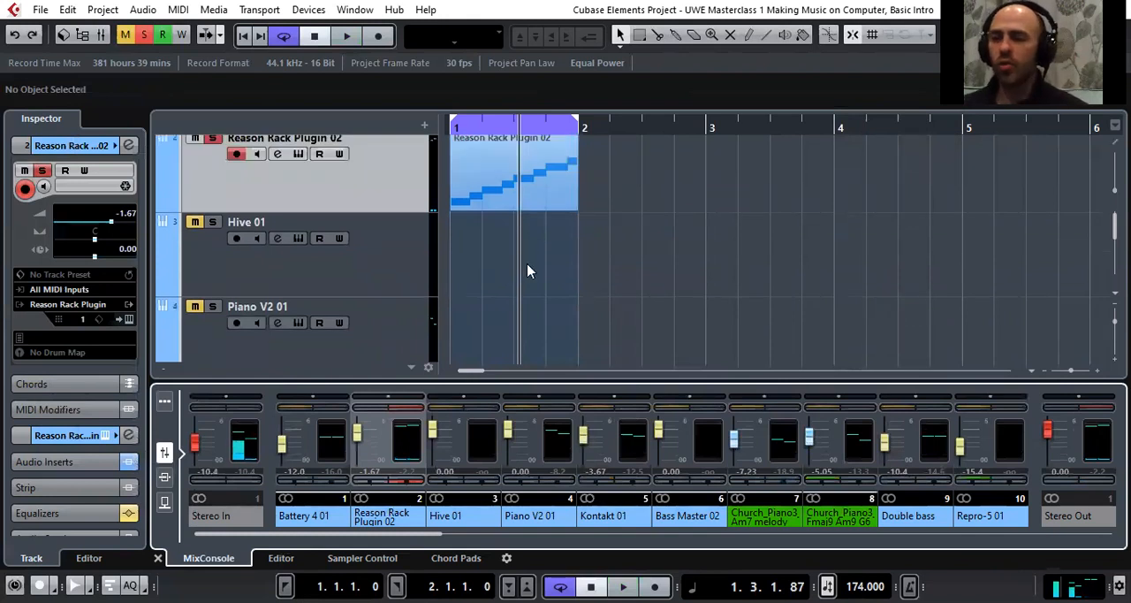
# Select the Hive 01 track, and take Reason Rack Plugin 02 out of solo and mute it
pyautogui.click(371, 262)
pyautogui.click(213, 139)
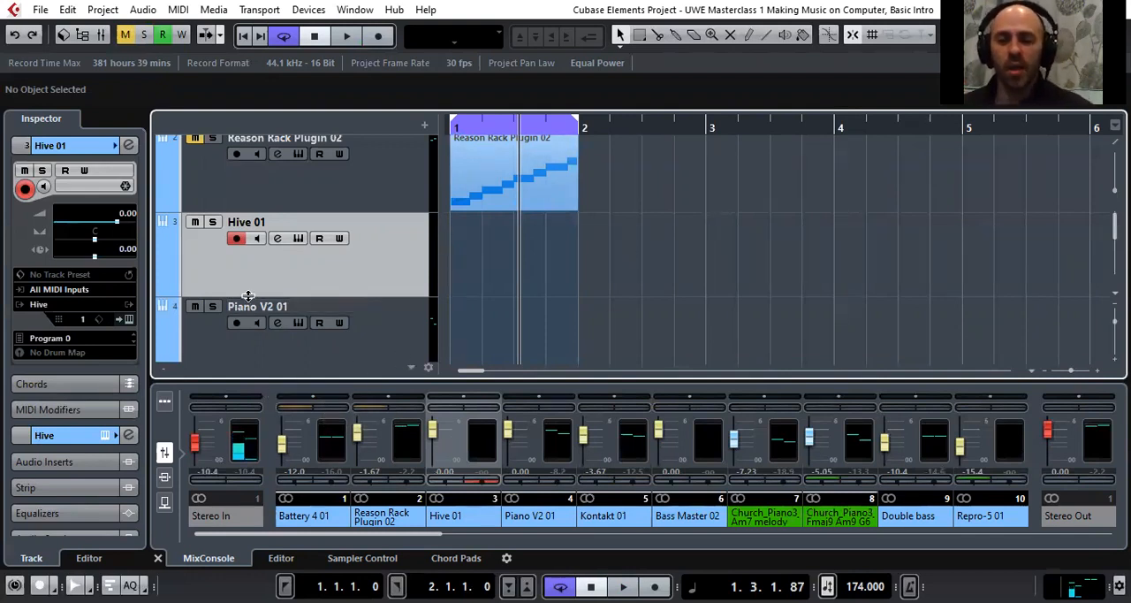
pyautogui.scroll(1, 247, 318)
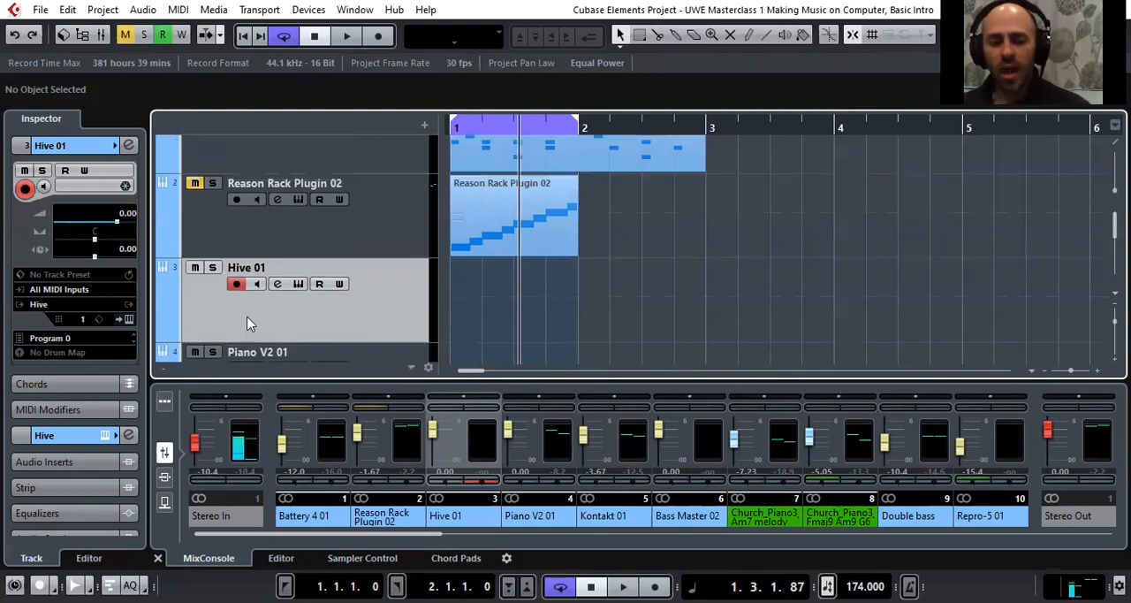
pyautogui.scroll(-1, 247, 322)
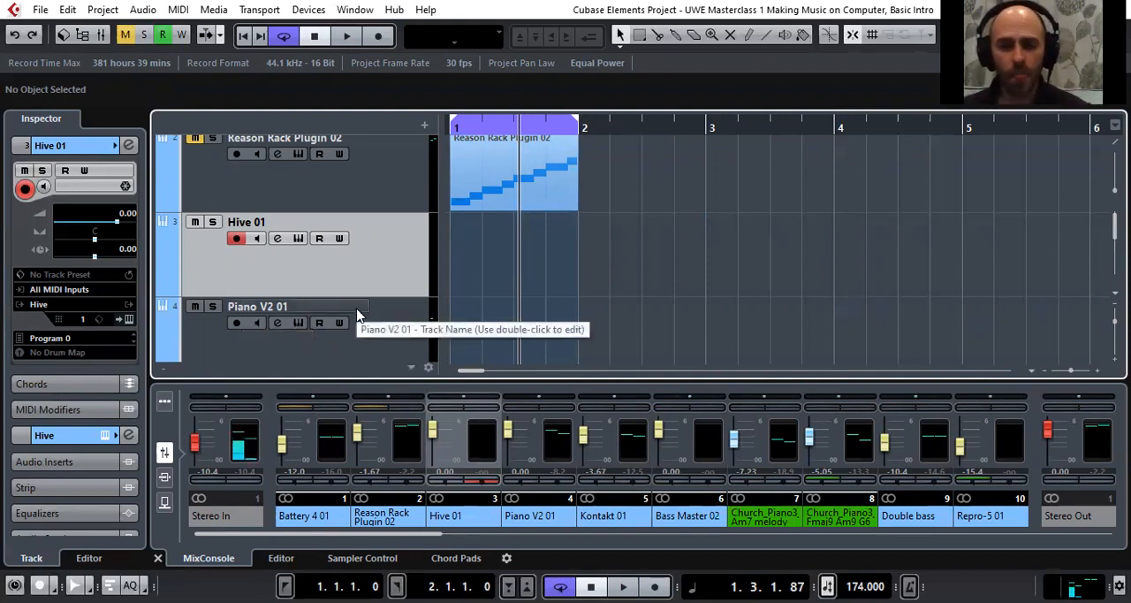
# Open the Hive instrument's editor, lower the Hive 01 track volume to -7.23 dB and reposition the editor window to expose its presets
pyautogui.click(130, 321)
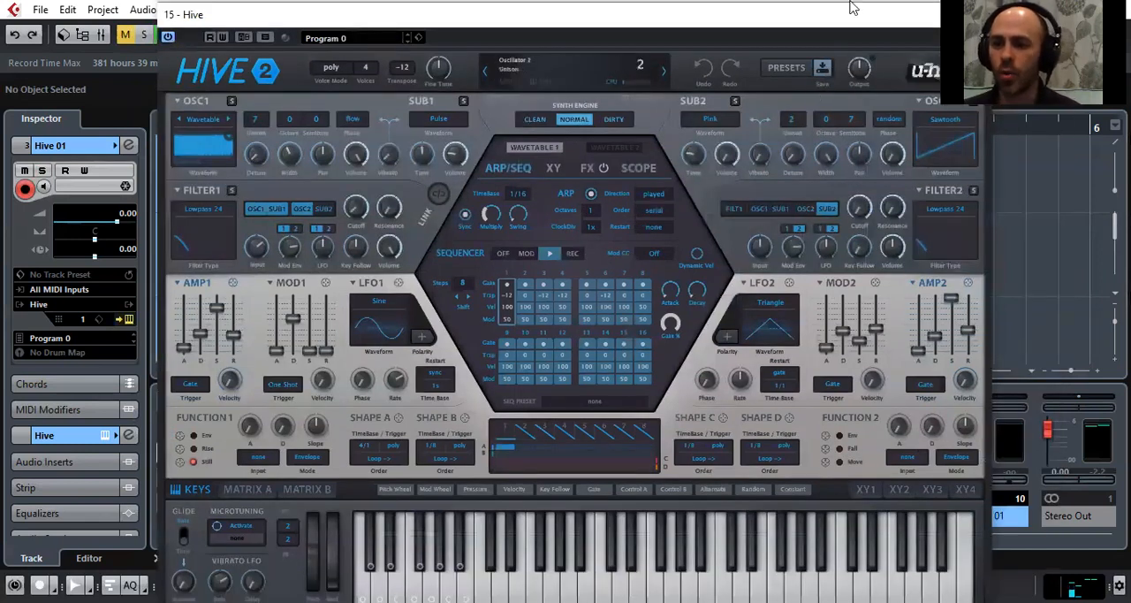
pyautogui.moveTo(853, 7); pyautogui.dragTo(819, 15)
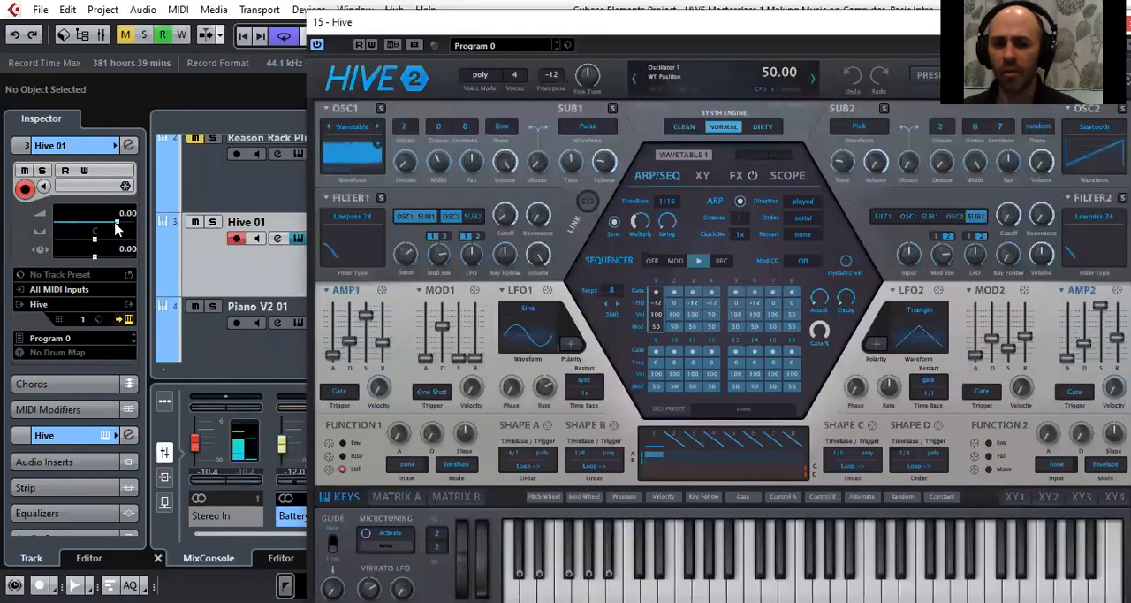
pyautogui.moveTo(116, 229); pyautogui.dragTo(96, 232)
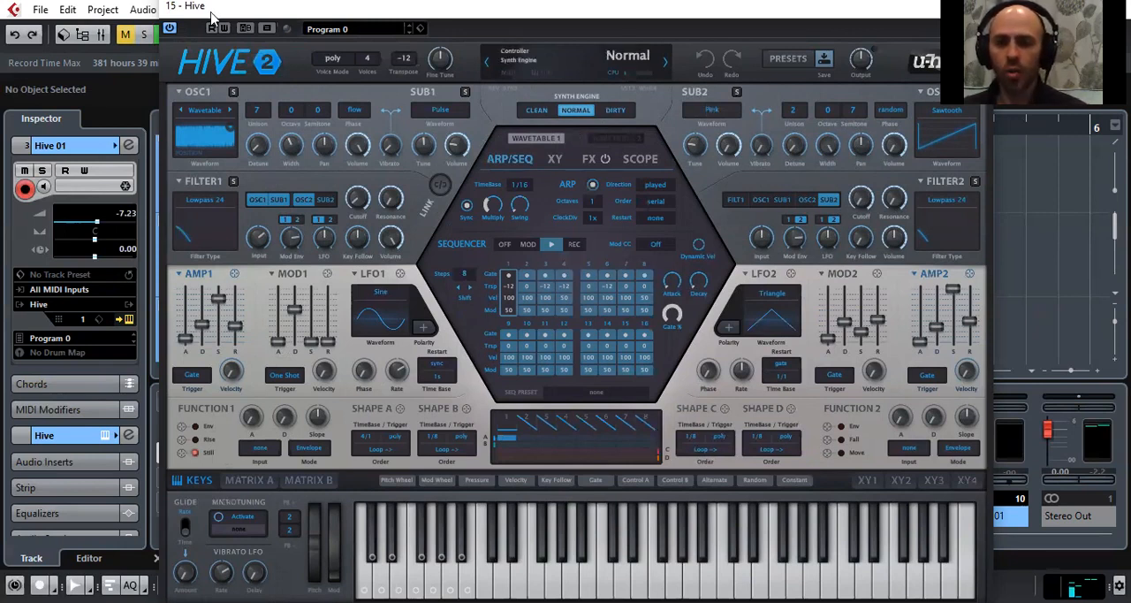
pyautogui.moveTo(212, 17); pyautogui.dragTo(206, 68)
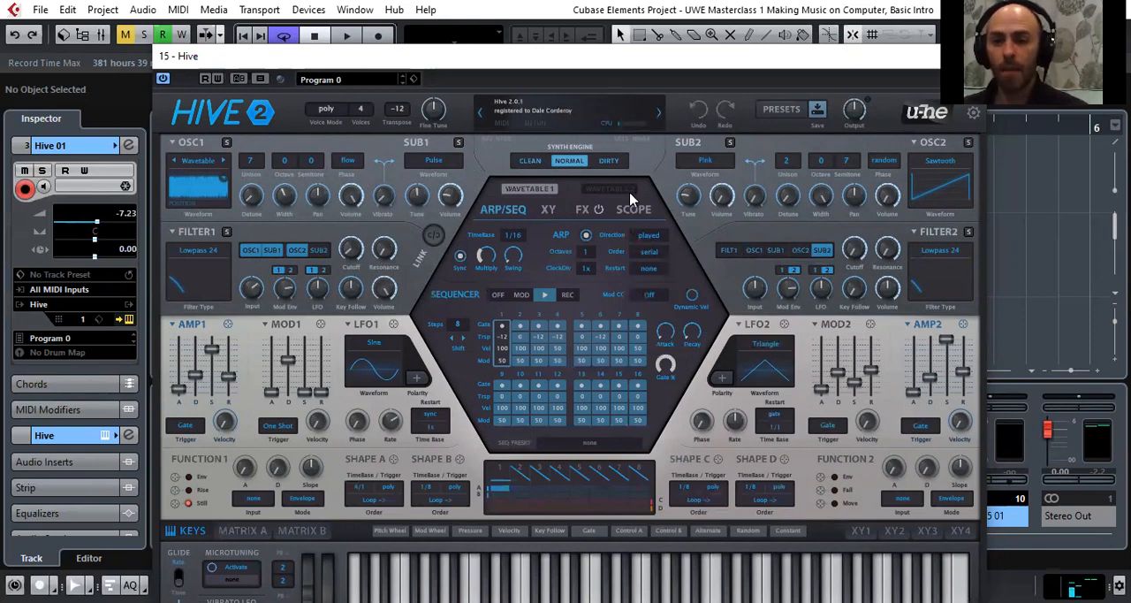
# Load the AZ Skyline preset from Hive's 05 Pads & Strings folder, then move the instrument's editor window aside and close it
pyautogui.click(781, 109)
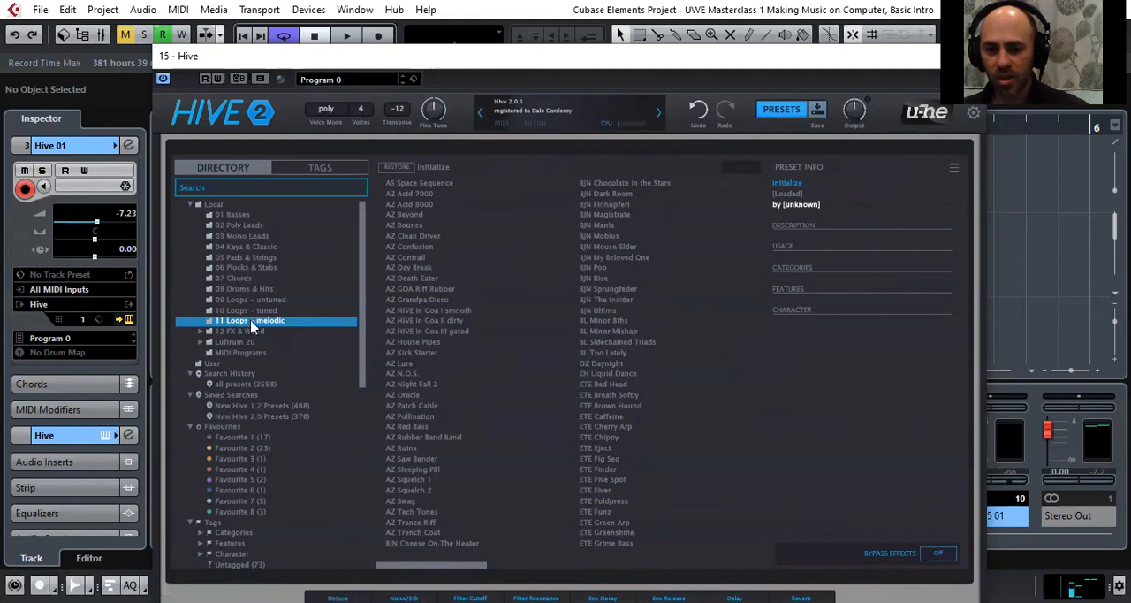
pyautogui.click(258, 257)
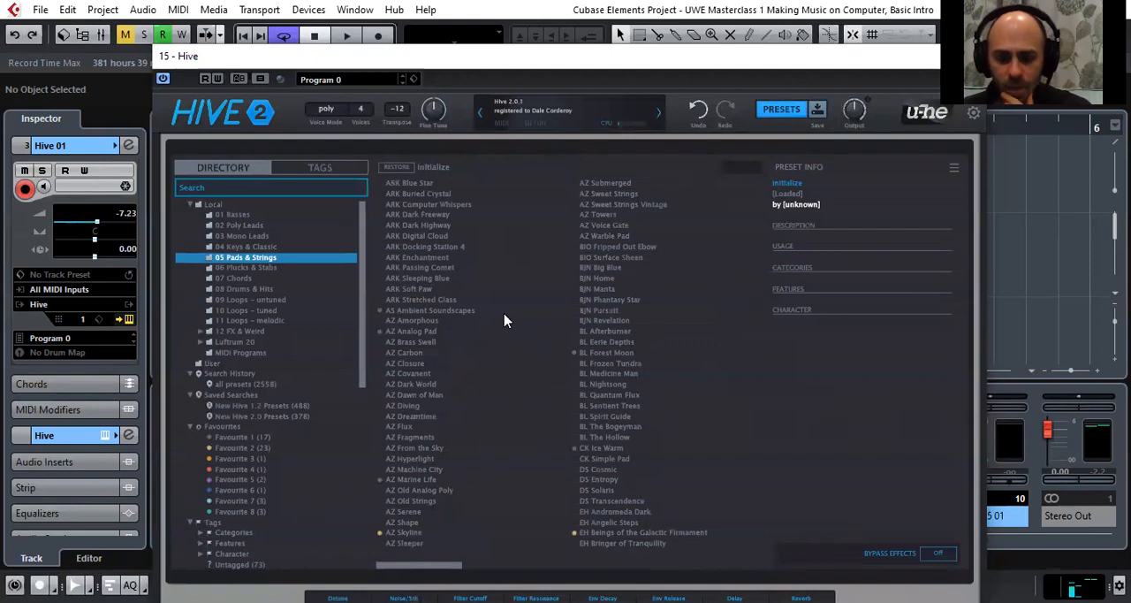
pyautogui.doubleClick(434, 540)
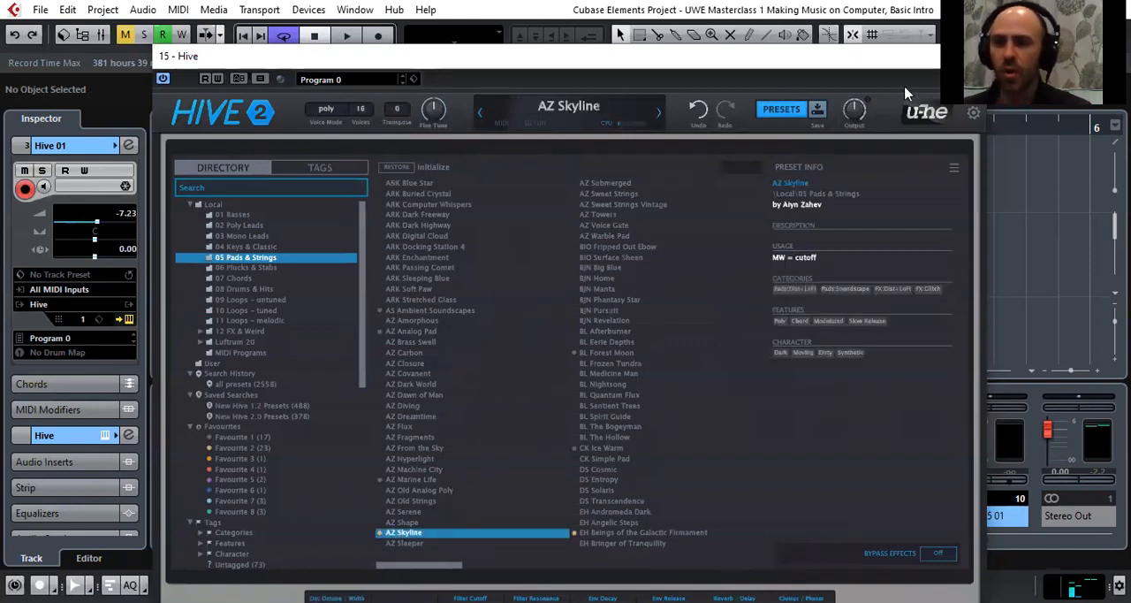
pyautogui.moveTo(919, 56); pyautogui.dragTo(840, 131)
pyautogui.click(897, 132)
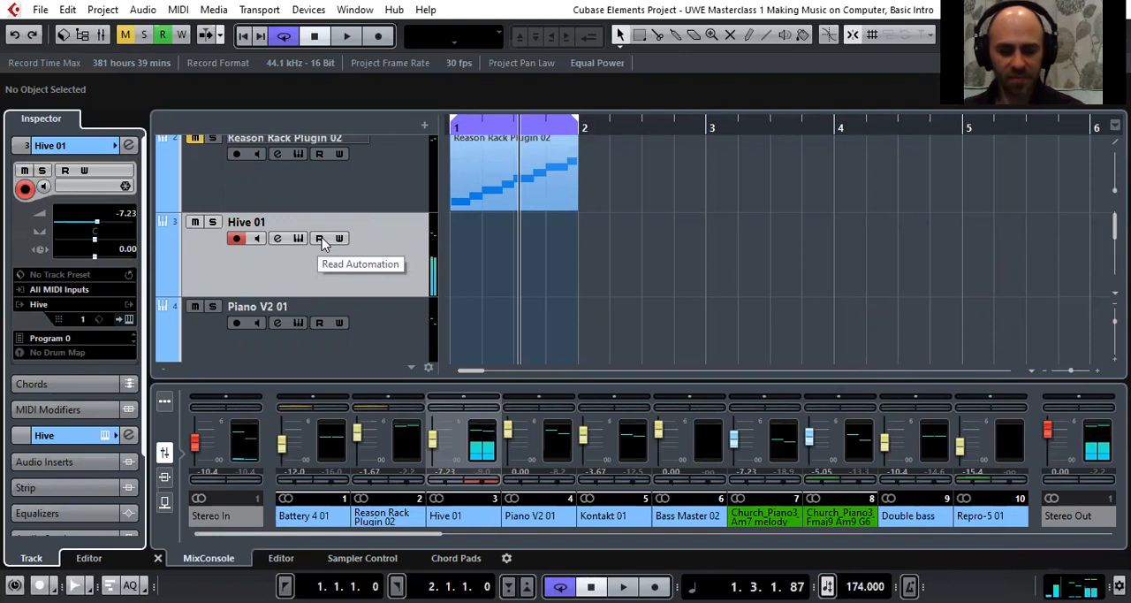
# Reopen the Hive 01 track's instrument editor, reposition it to expose the preset list, and load the AZ Analog Pad preset
pyautogui.click(129, 320)
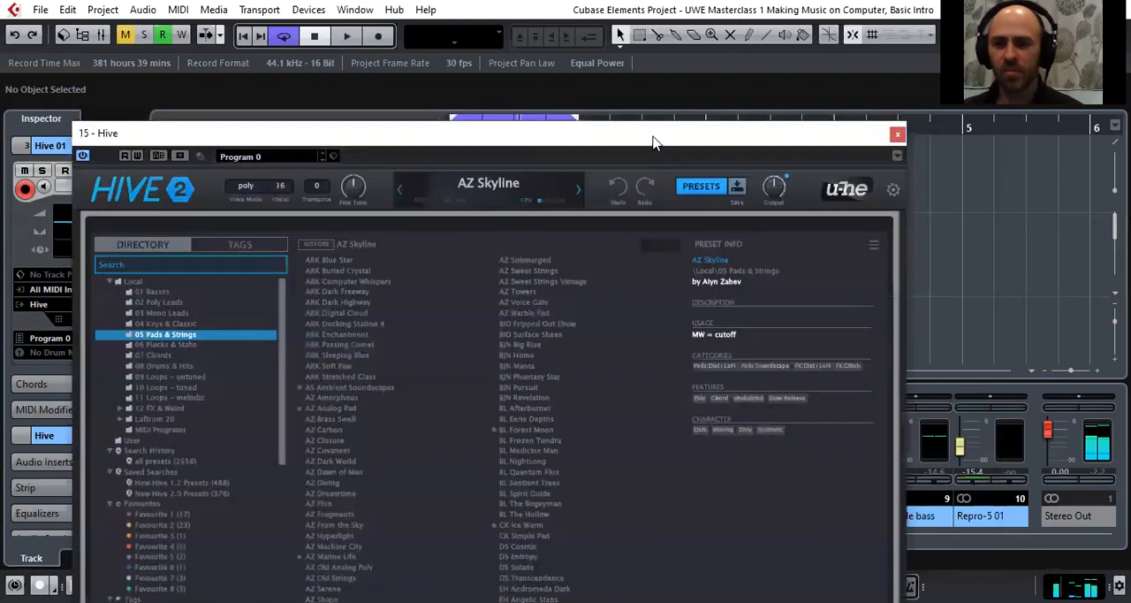
pyautogui.moveTo(654, 143); pyautogui.dragTo(707, 60)
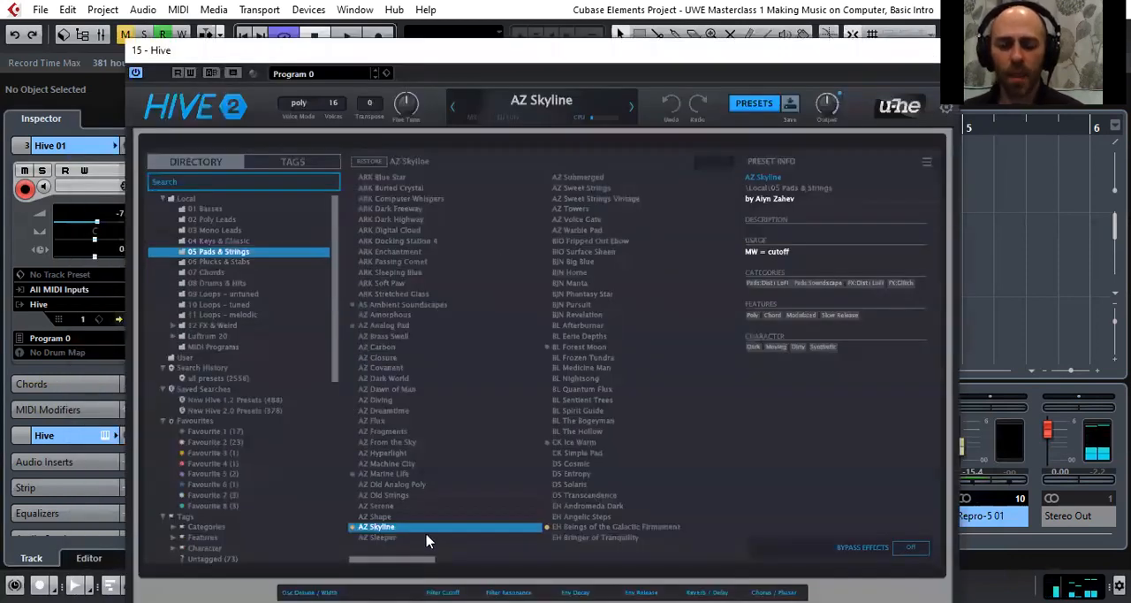
pyautogui.click(407, 327)
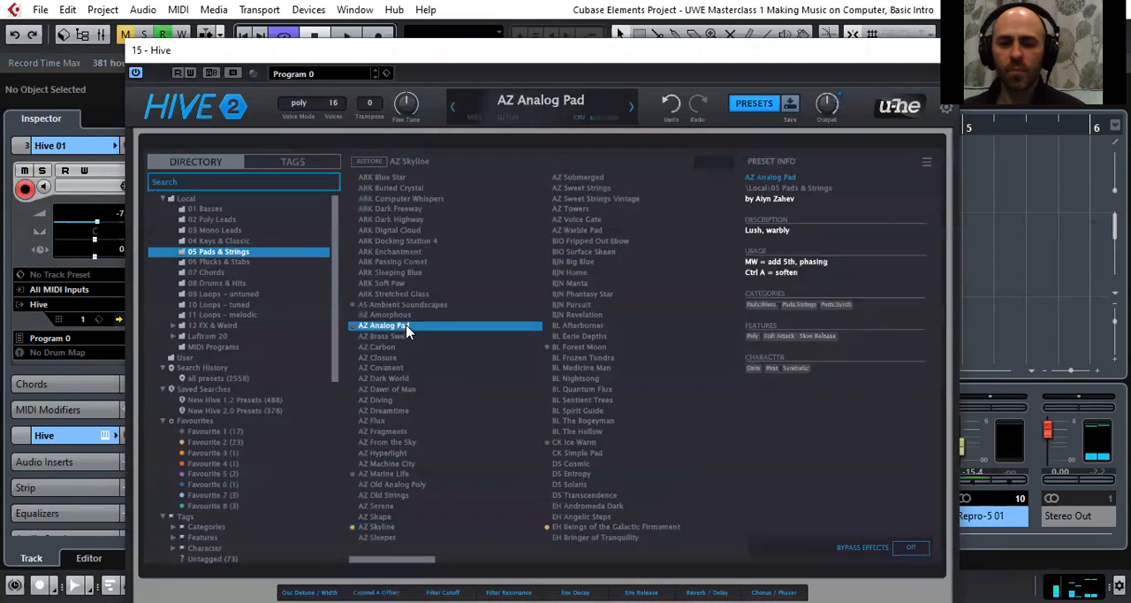
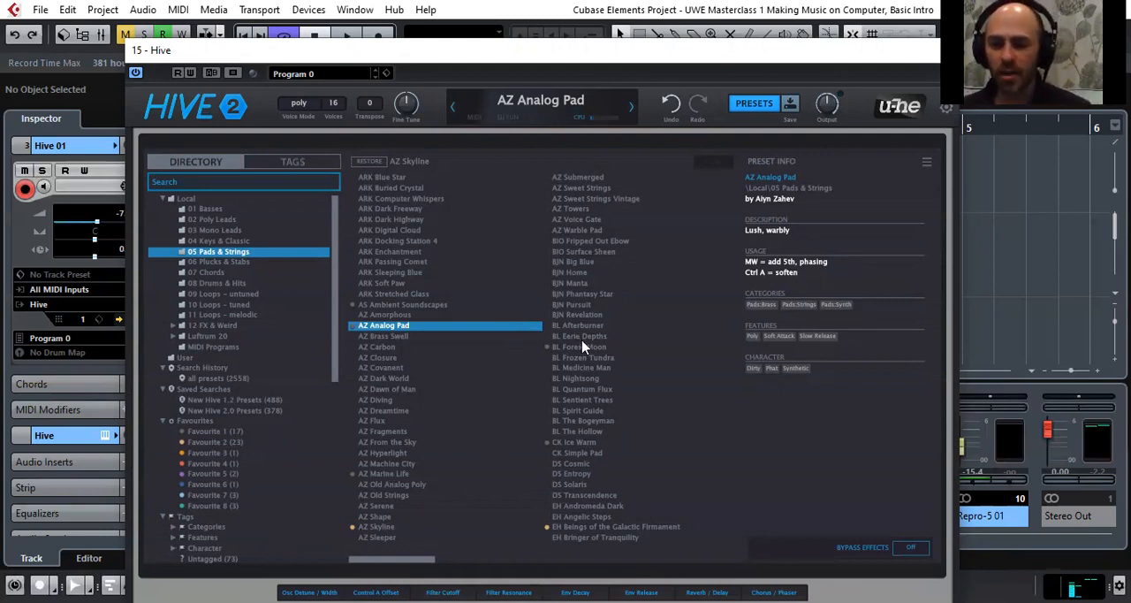
# Audition Hive's CK Ice Warm and AZ Warble Pad presets, load AZ Marine Life, and set the Hive 01 track volume to -6.89 dB
pyautogui.click(583, 445)
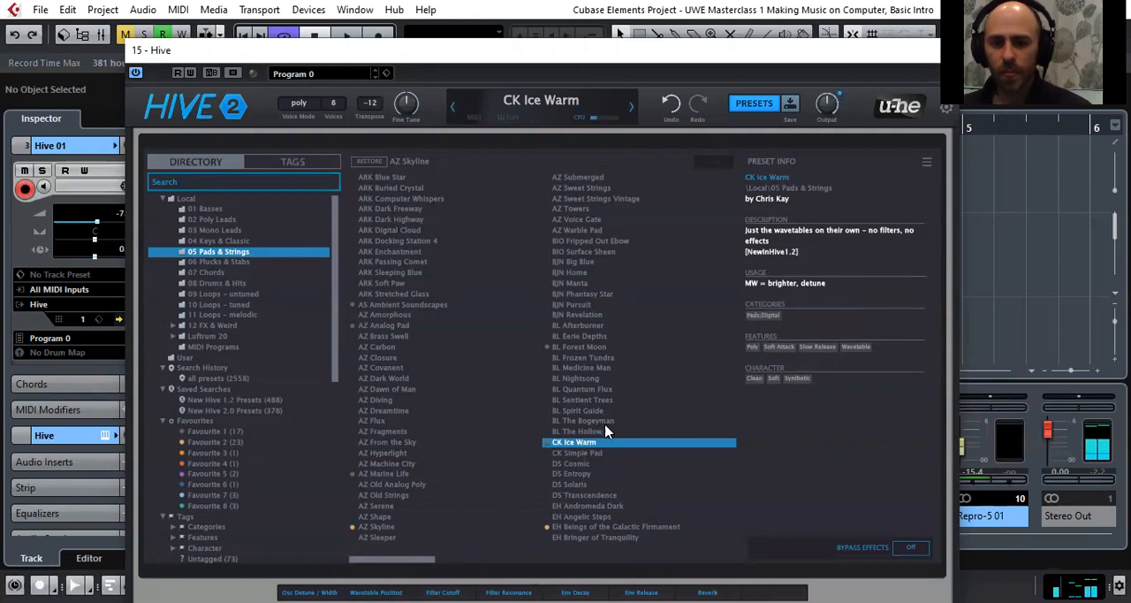
pyautogui.click(587, 232)
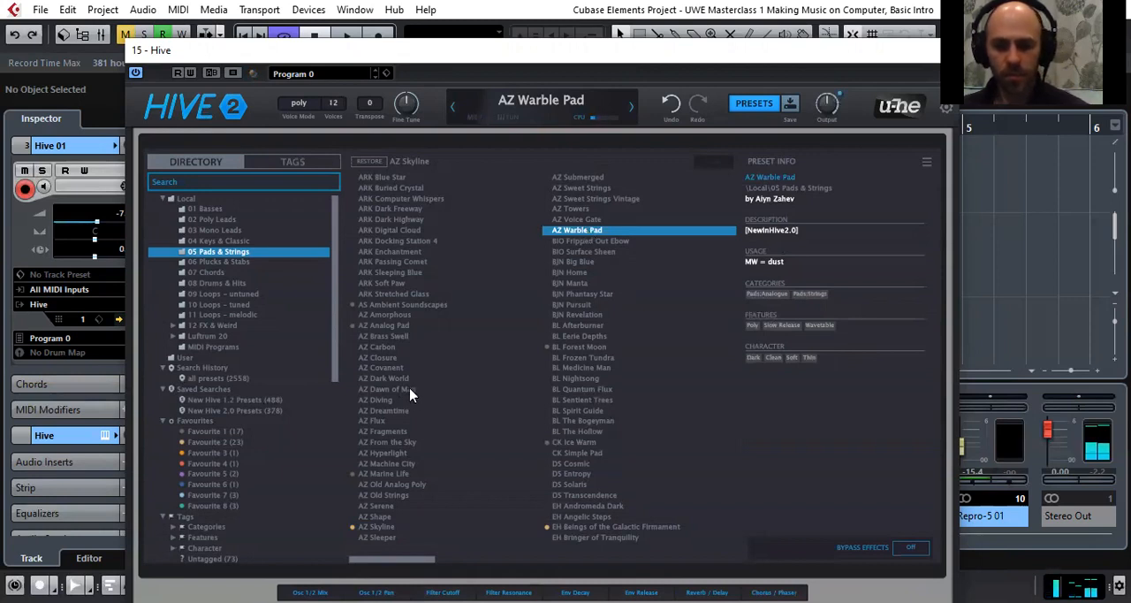
pyautogui.click(411, 474)
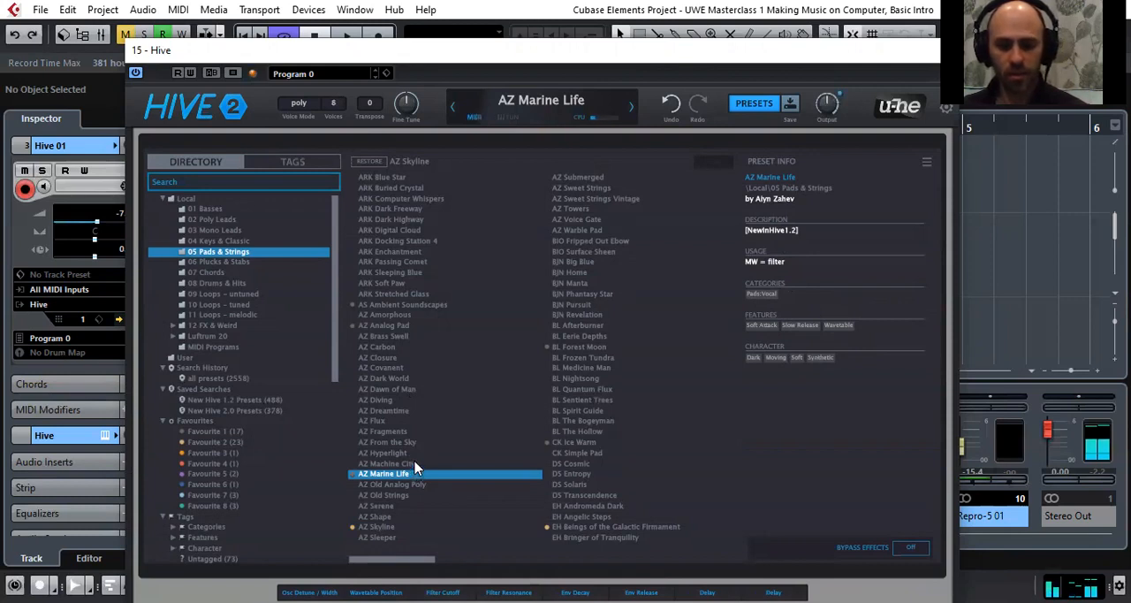
pyautogui.moveTo(98, 229); pyautogui.dragTo(99, 229)
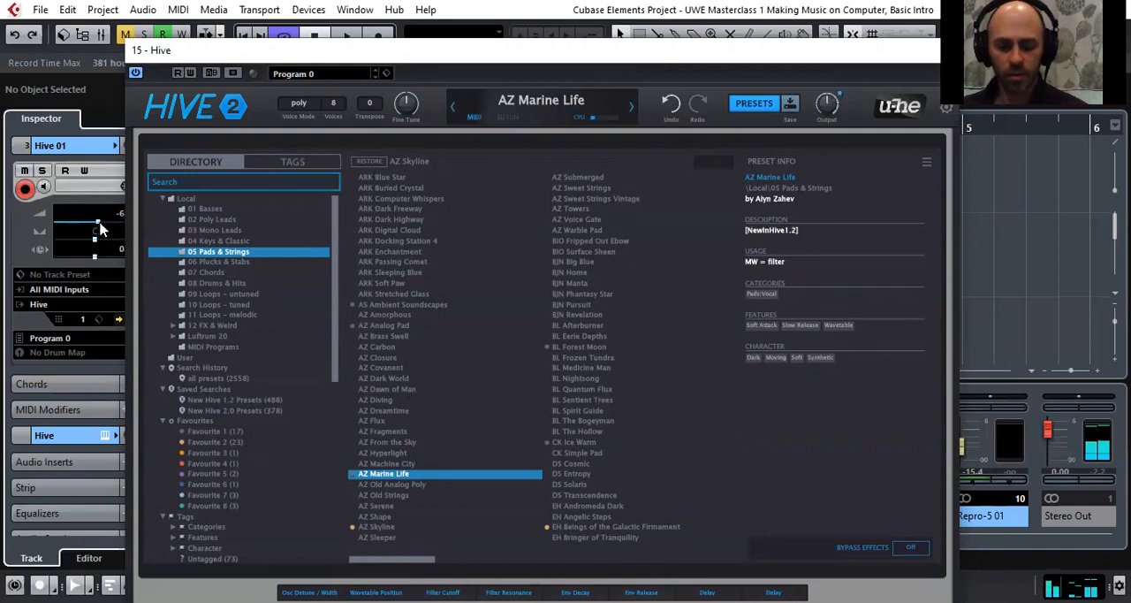
# Show the synth controls for AZ Marine Life, sweep Filter 1's cutoff up to 111.50 and bring it back down
pyautogui.click(750, 104)
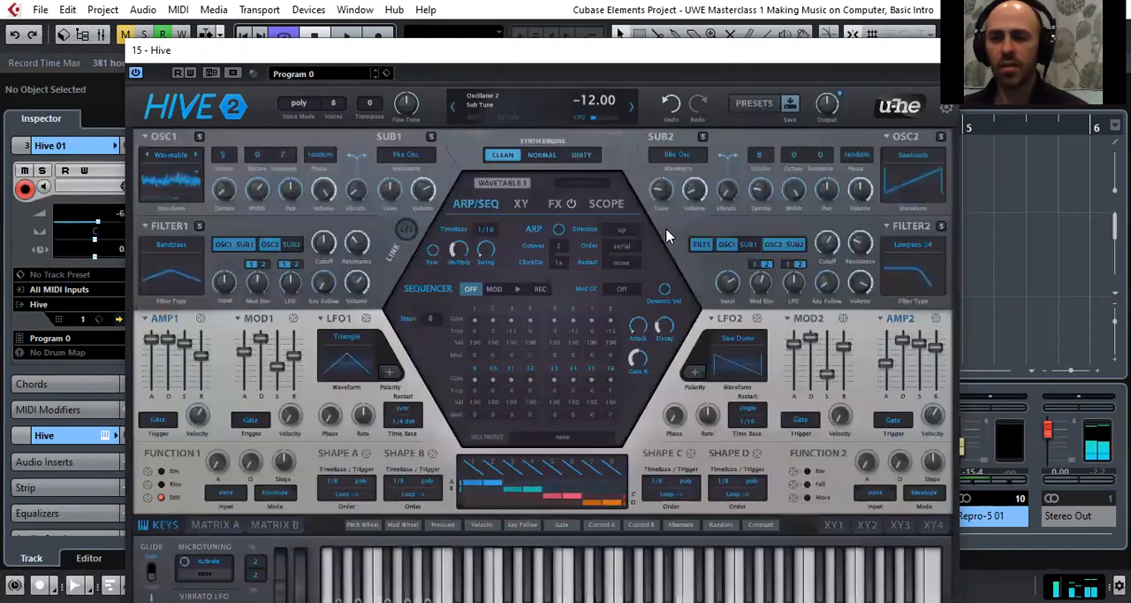
pyautogui.moveTo(326, 257); pyautogui.dragTo(331, 226)
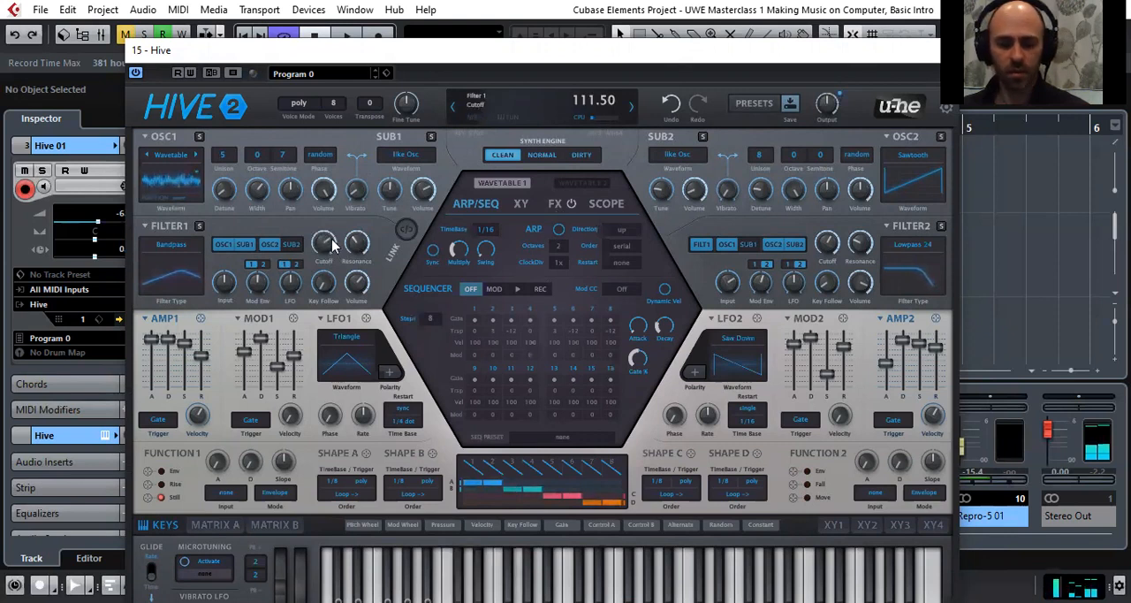
pyautogui.moveTo(333, 243)
pyautogui.mouseDown()
pyautogui.moveTo(333, 191)
pyautogui.moveTo(352, 314)
pyautogui.moveTo(324, 209)
pyautogui.moveTo(324, 261)
pyautogui.mouseUp()
# Toggle Hive's arpeggiator on and off to compare its effect on the AZ Marine Life pad
pyautogui.click(559, 229)
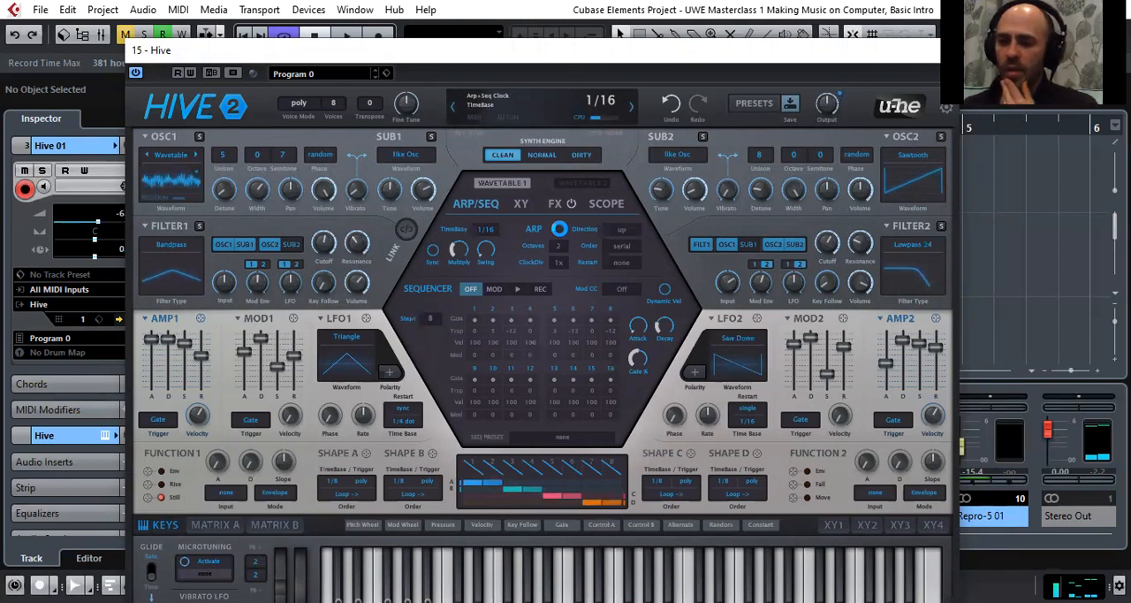
pyautogui.click(559, 229)
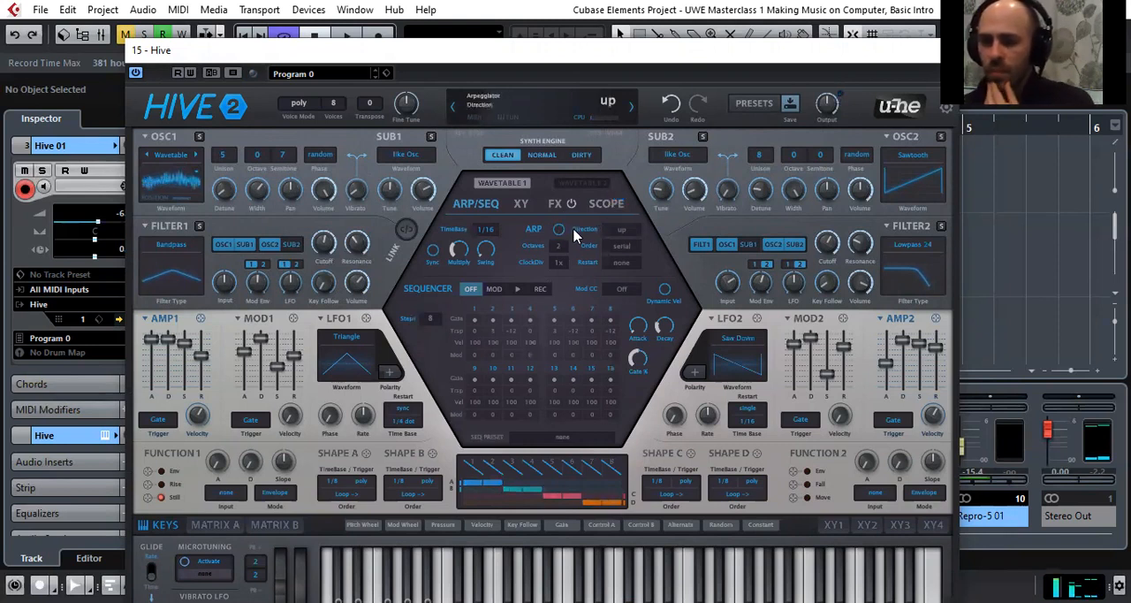
pyautogui.click(559, 230)
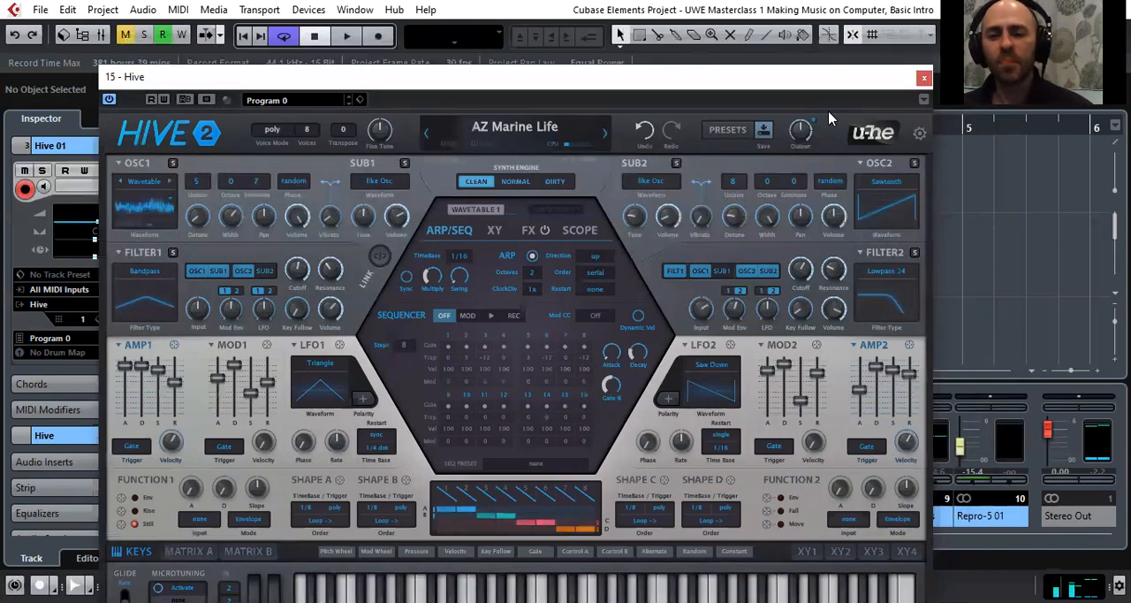
# Reopen Hive's preset browser, look through the pad presets and the 06 Plucks & Stabs folder, and return to 05 Pads & Strings
pyautogui.click(724, 131)
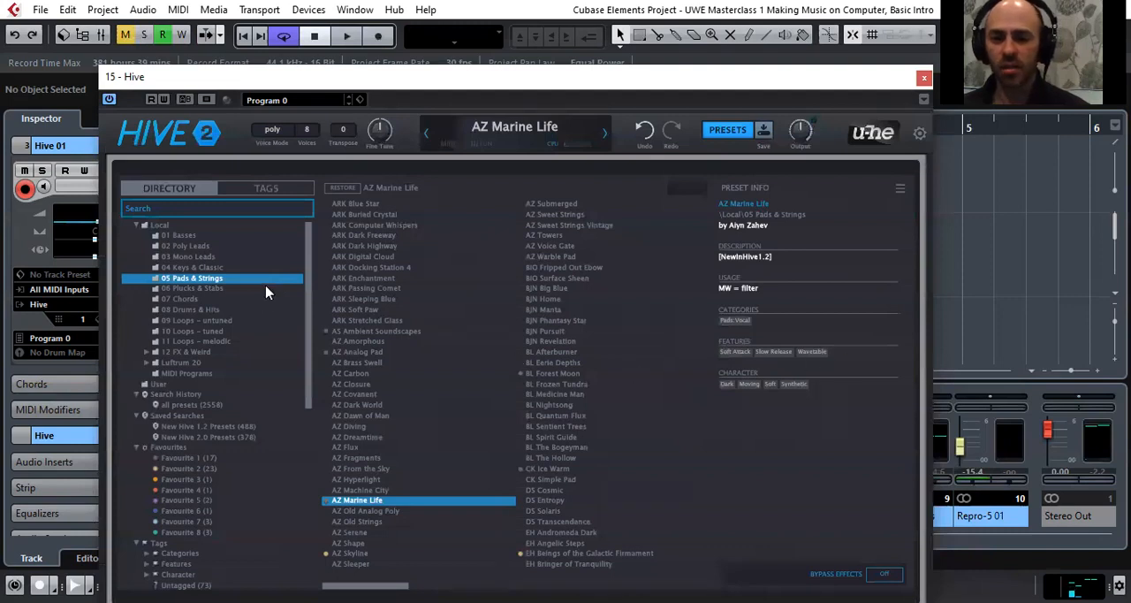
pyautogui.scroll(-5, 504, 358)
pyautogui.scroll(-5, 506, 358)
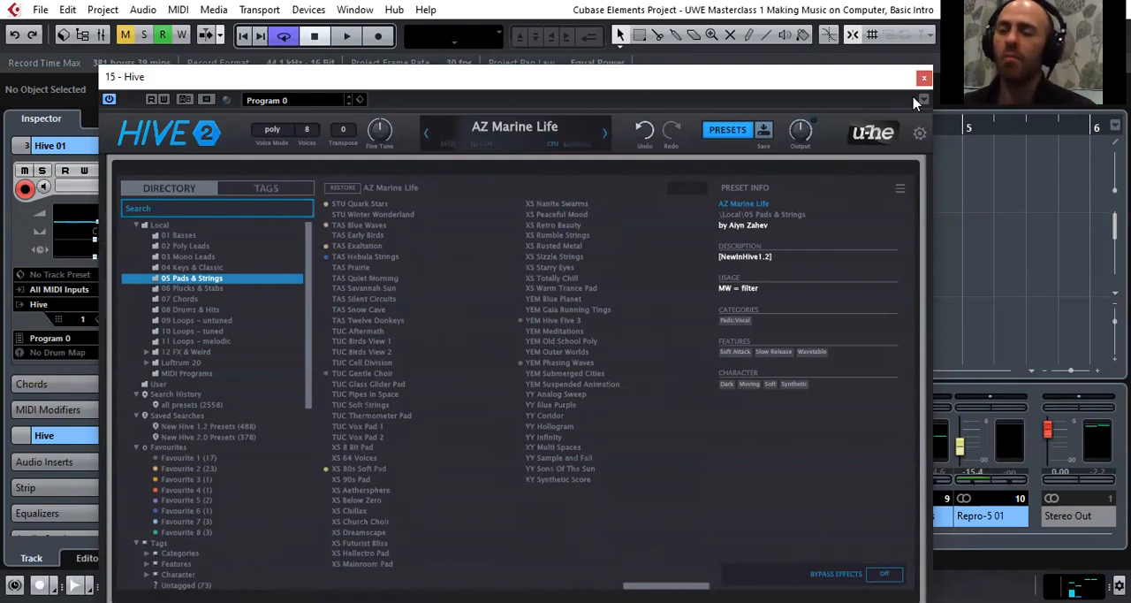
pyautogui.moveTo(893, 85); pyautogui.dragTo(893, 97)
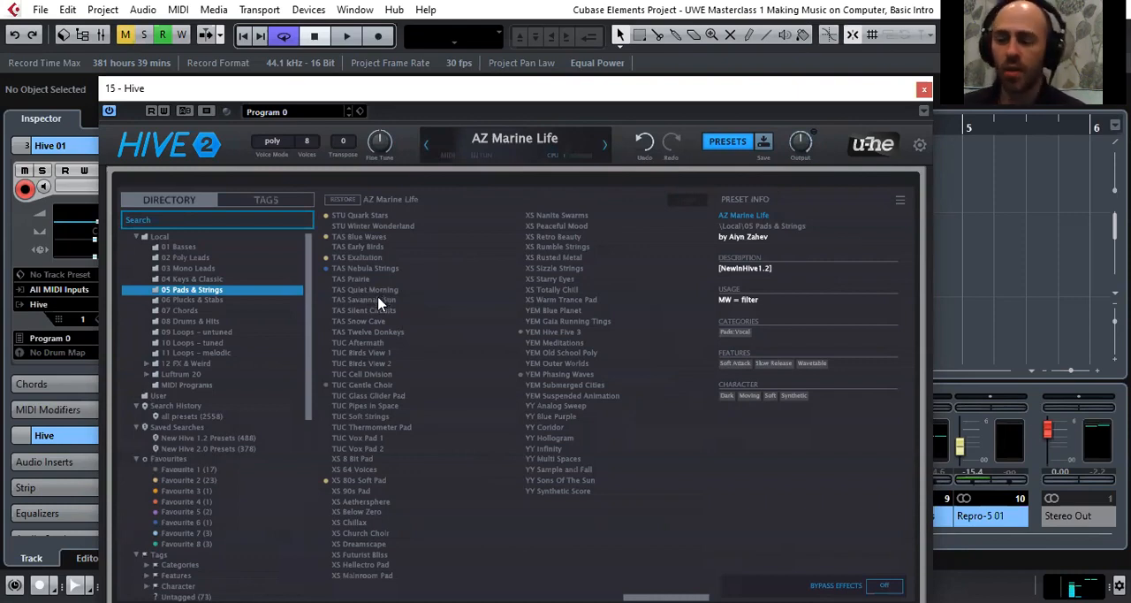
pyautogui.click(224, 299)
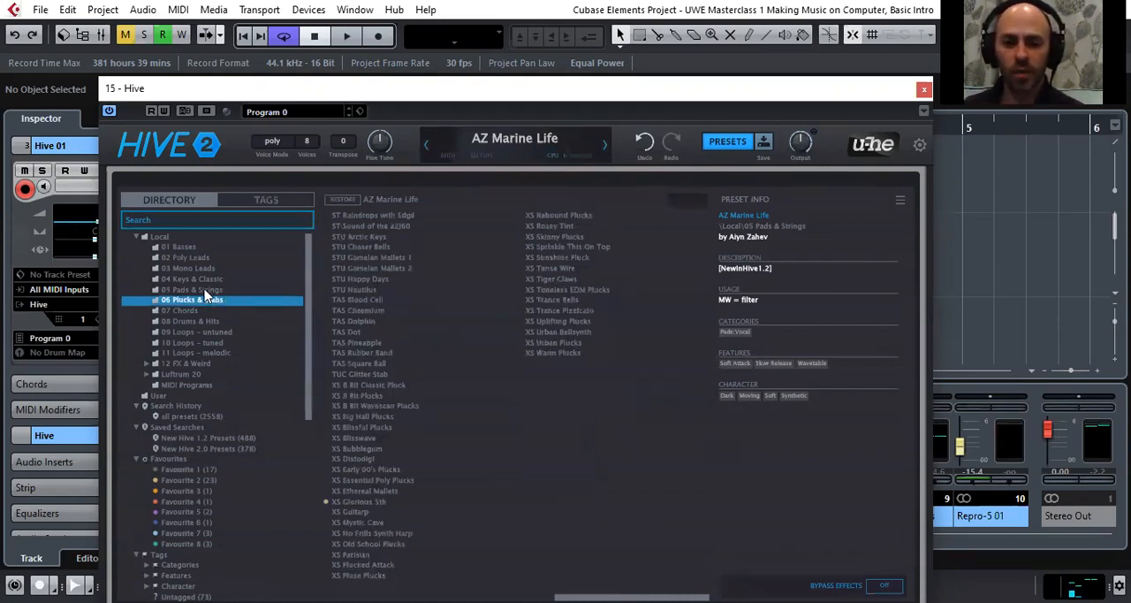
pyautogui.click(208, 290)
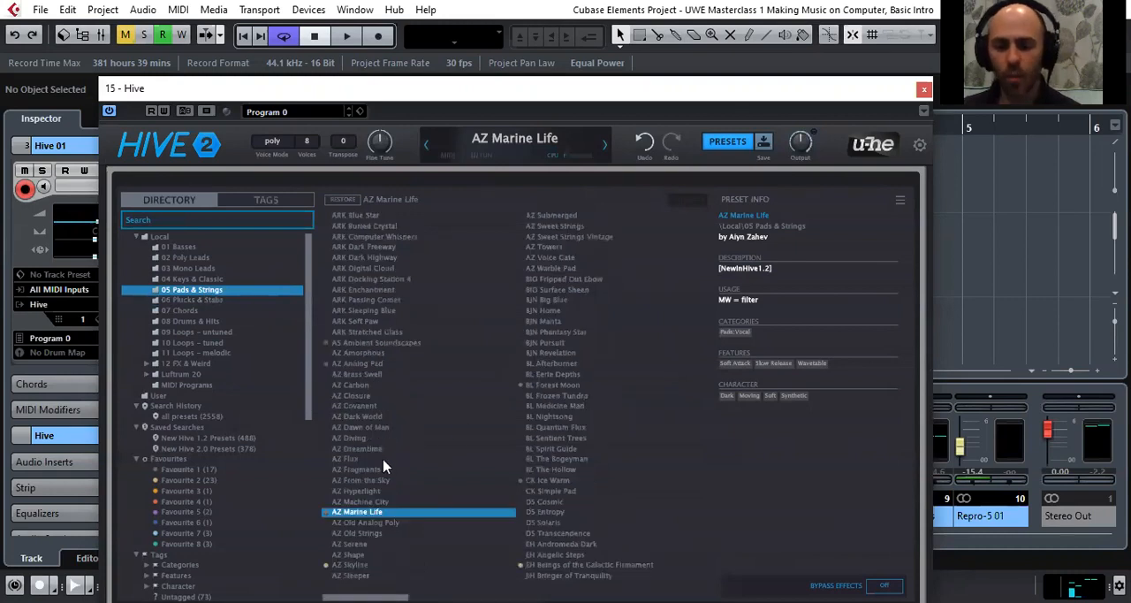
# Audition the SD Analogue Glide, ST Morning Breeze and TAS Blue Waves presets from the 05 Pads & Strings folder
pyautogui.scroll(-3, 399, 436)
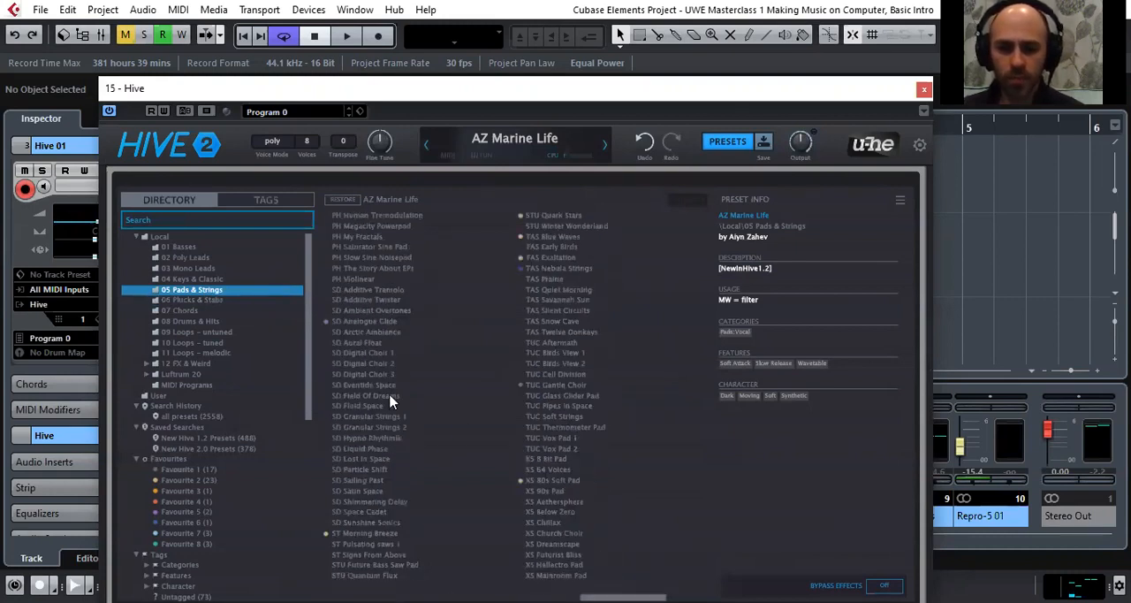
pyautogui.click(385, 322)
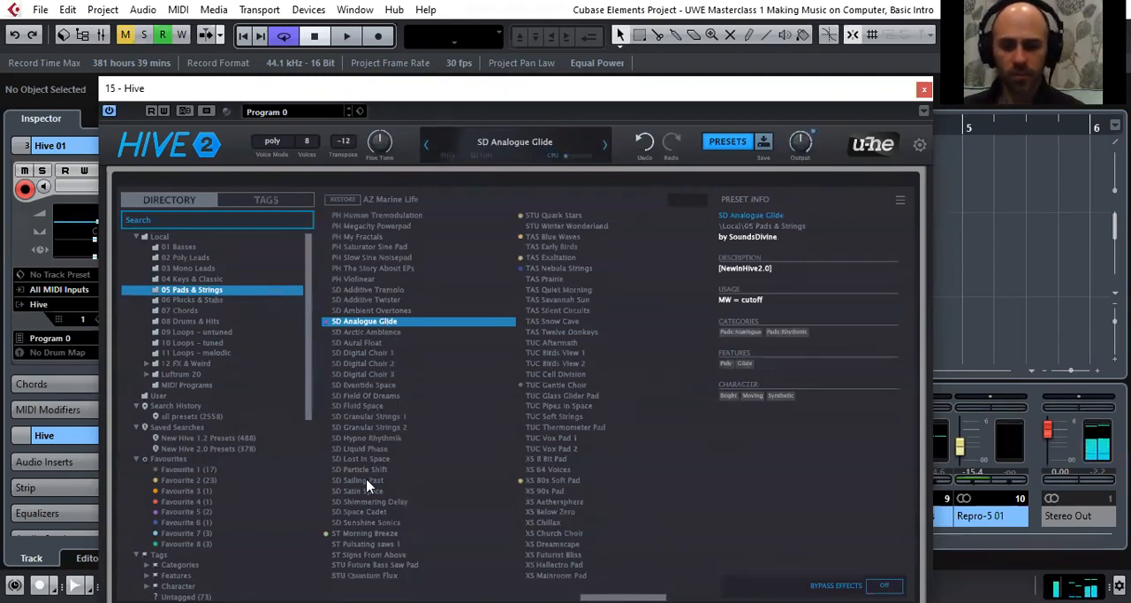
pyautogui.click(370, 533)
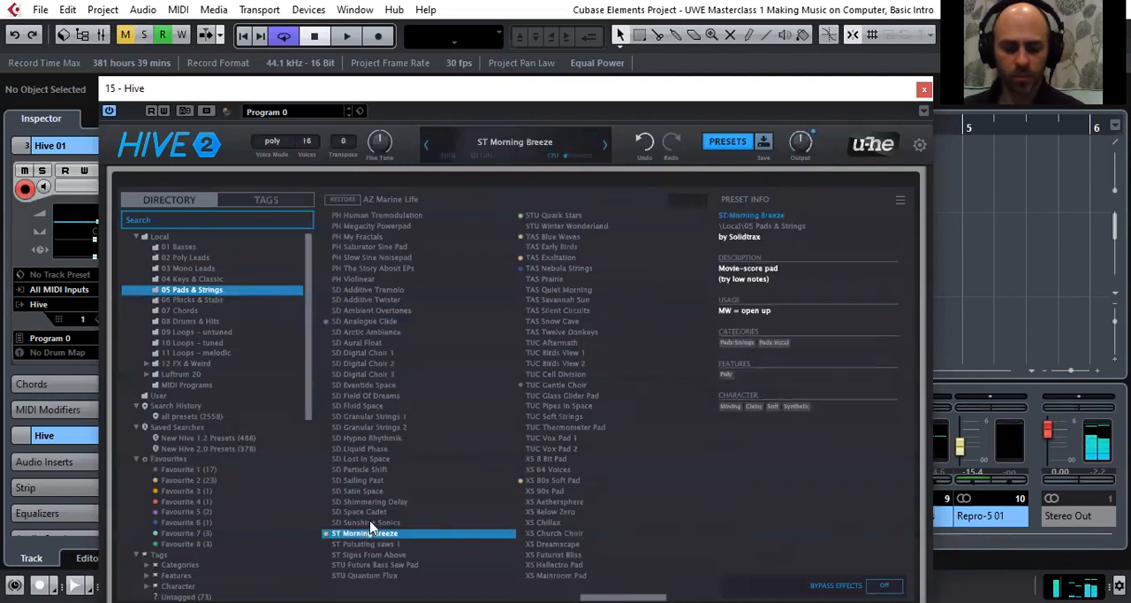
pyautogui.scroll(-3, 406, 424)
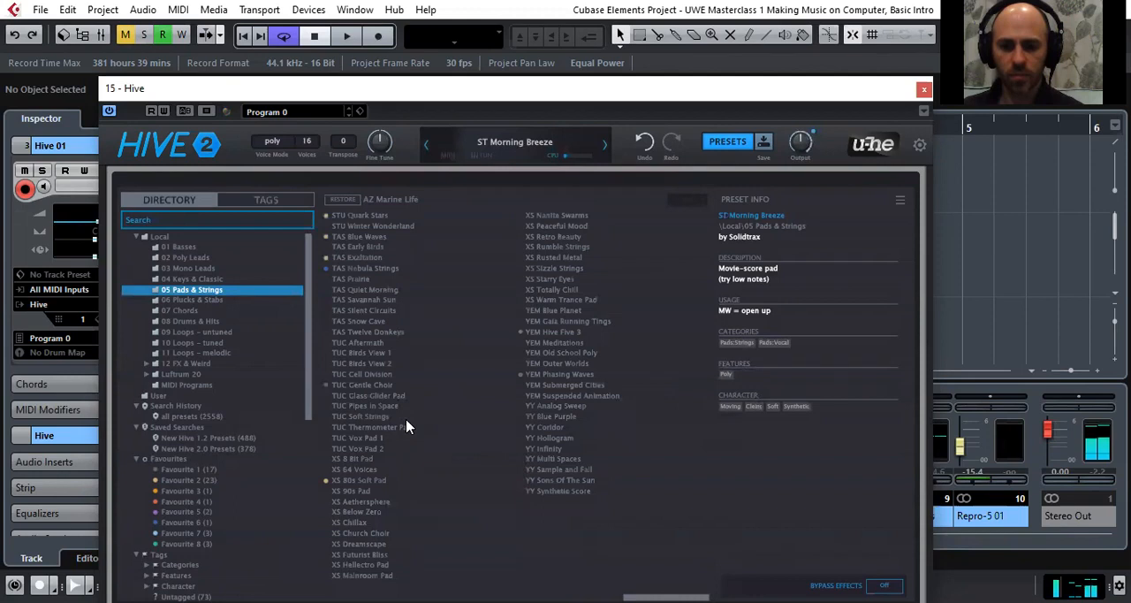
pyautogui.click(386, 239)
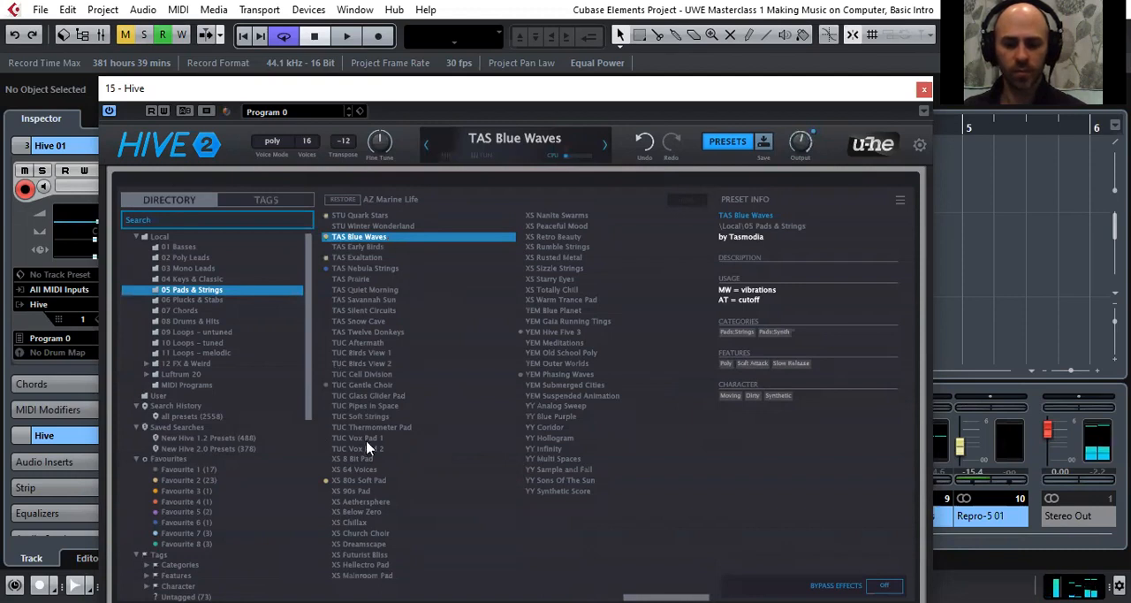
# Load the KS Cosmos preset from Hive's 05 Pads & Strings folder
pyautogui.hscroll(-1, 371, 448)
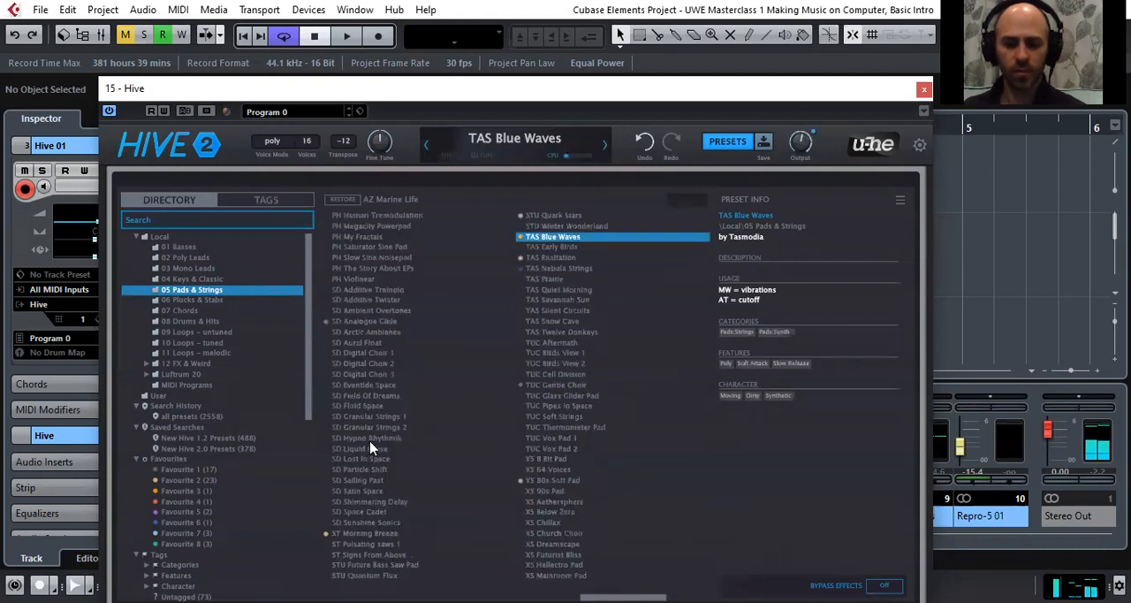
pyautogui.hscroll(-1, 371, 448)
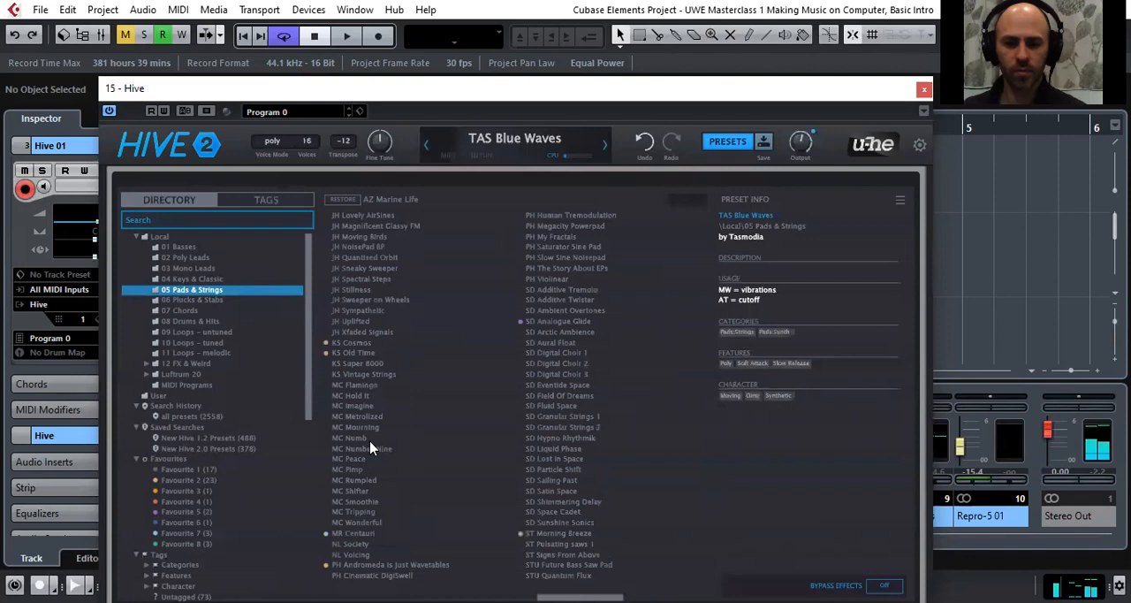
pyautogui.click(371, 343)
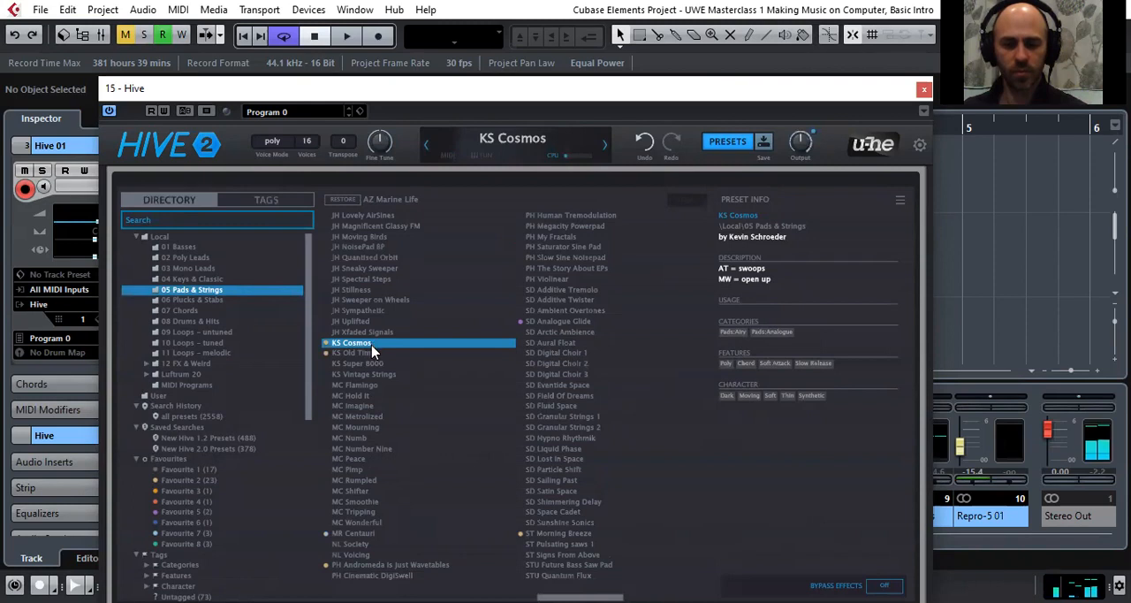
# Show the synth controls for KS Cosmos and raise Filter 1's cutoff in several moves to brighten the pad
pyautogui.click(726, 142)
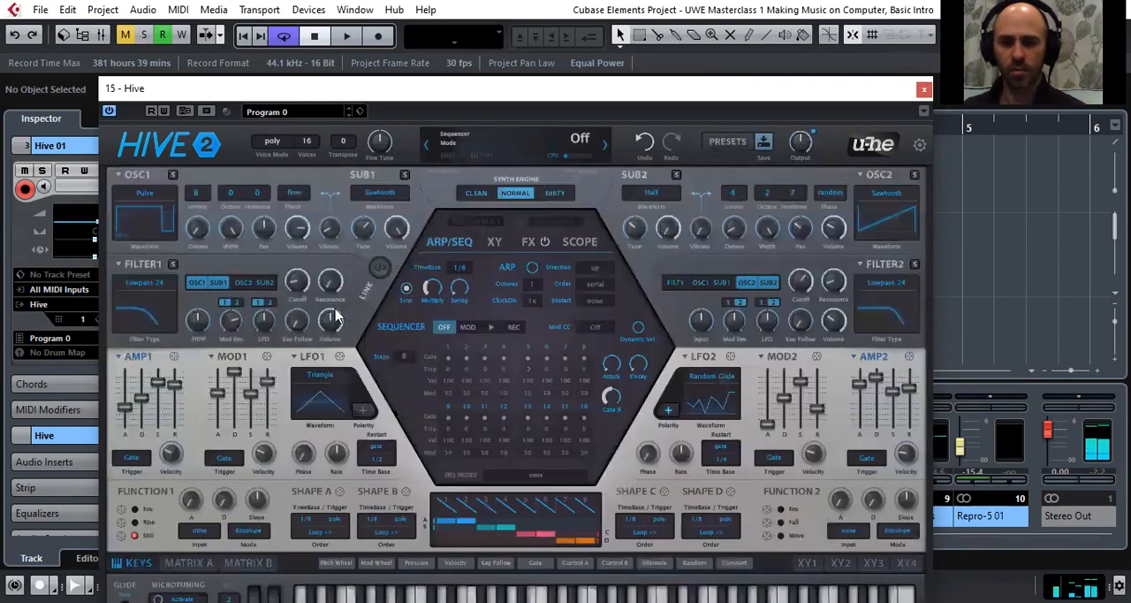
pyautogui.moveTo(298, 298); pyautogui.dragTo(302, 255)
pyautogui.moveTo(302, 258)
pyautogui.mouseDown()
pyautogui.moveTo(302, 280)
pyautogui.moveTo(303, 198)
pyautogui.moveTo(310, 240)
pyautogui.mouseUp()
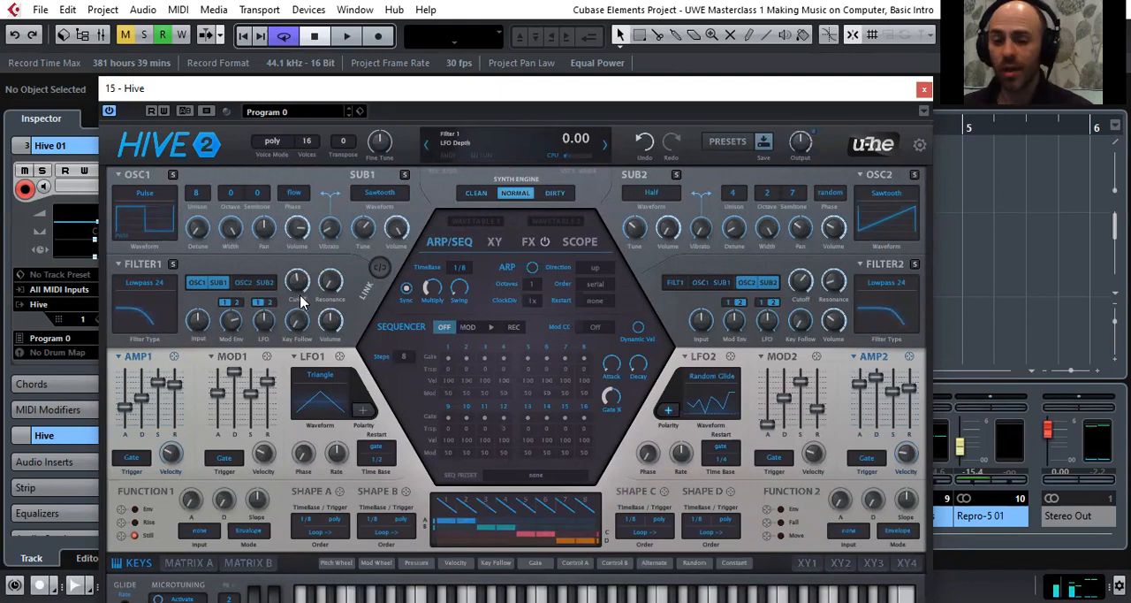
pyautogui.moveTo(300, 298)
pyautogui.mouseDown()
pyautogui.moveTo(301, 264)
pyautogui.moveTo(307, 283)
pyautogui.mouseUp()
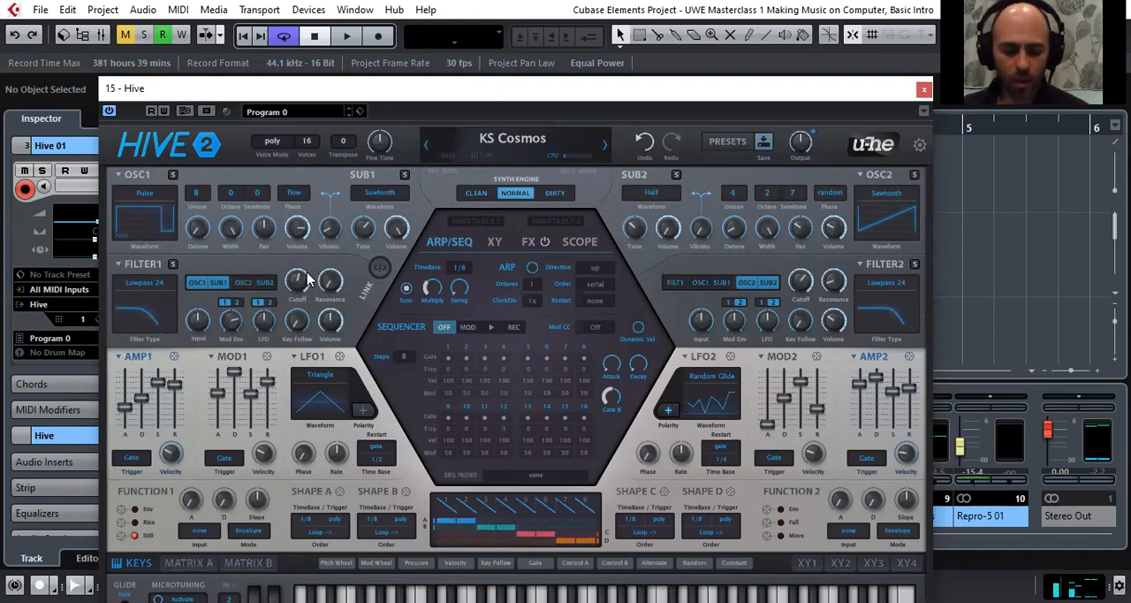
pyautogui.moveTo(304, 283)
pyautogui.moveTo(304, 280); pyautogui.dragTo(302, 267)
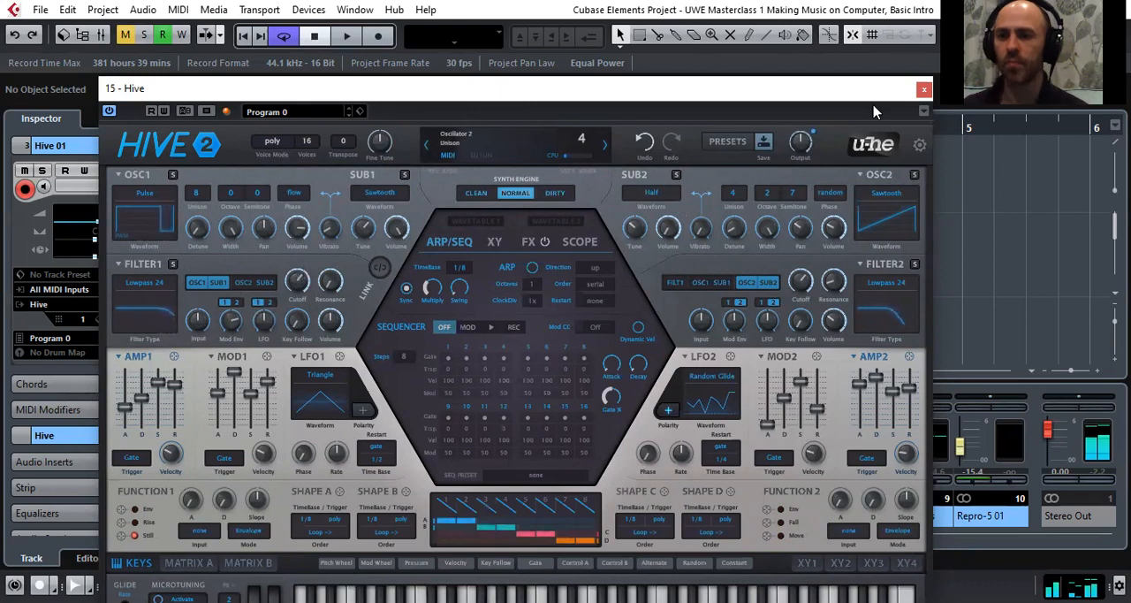
# Close the Hive editor, select the Piano V2 01 track and open its instrument editor
pyautogui.click(924, 89)
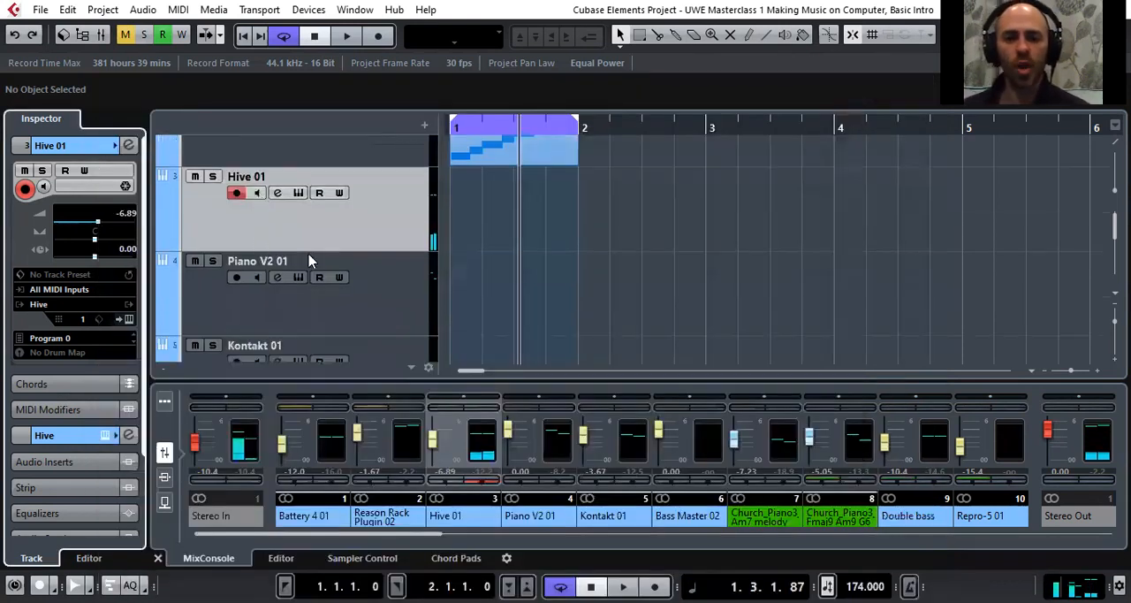
pyautogui.click(398, 287)
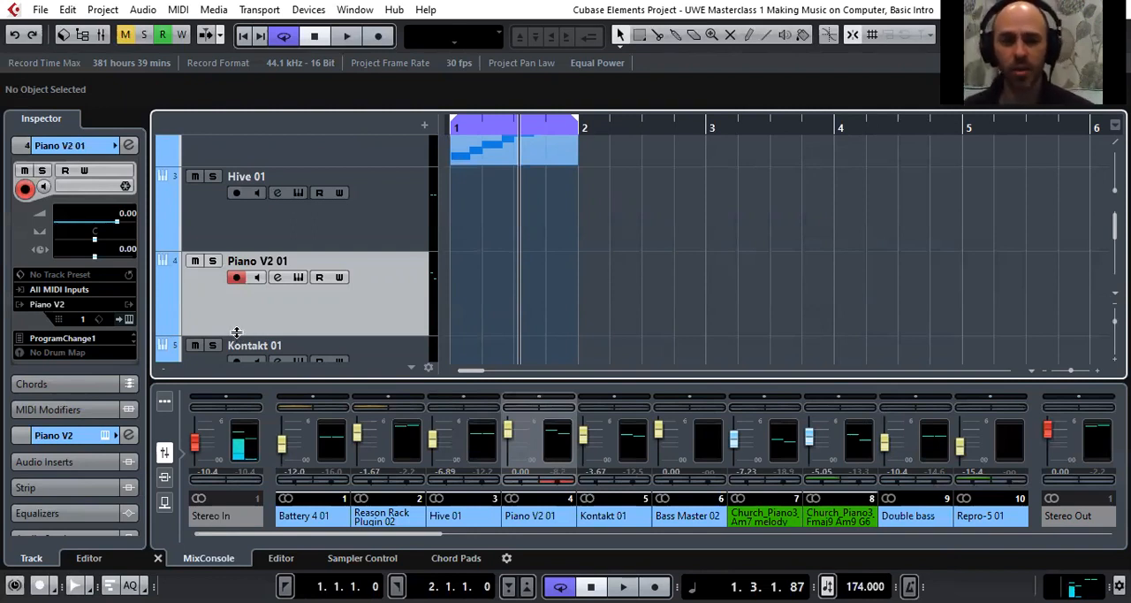
pyautogui.click(128, 318)
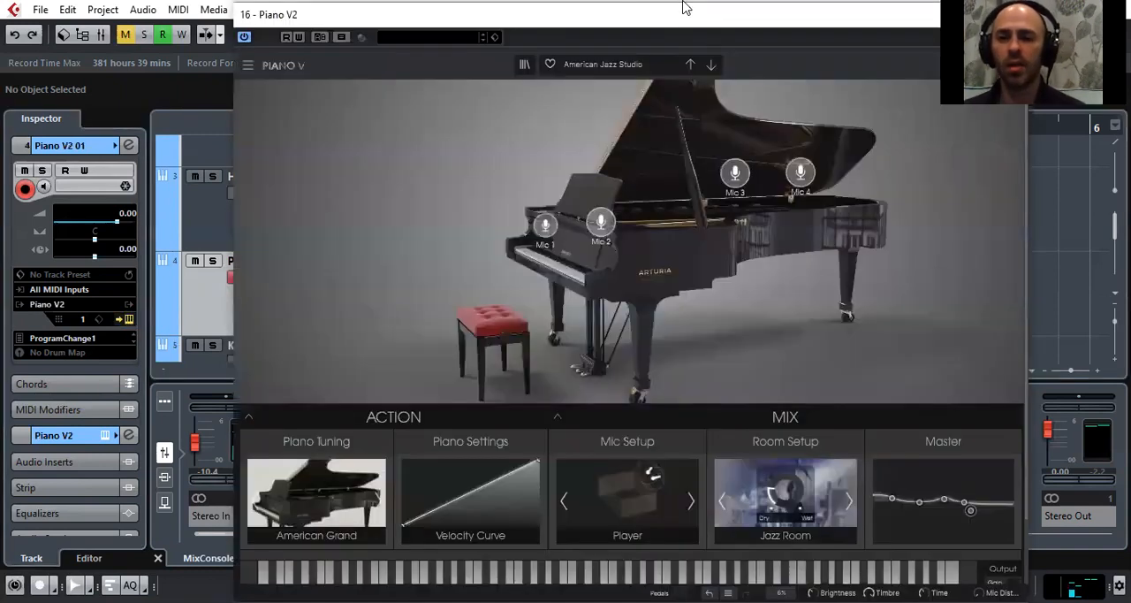
pyautogui.click(685, 7)
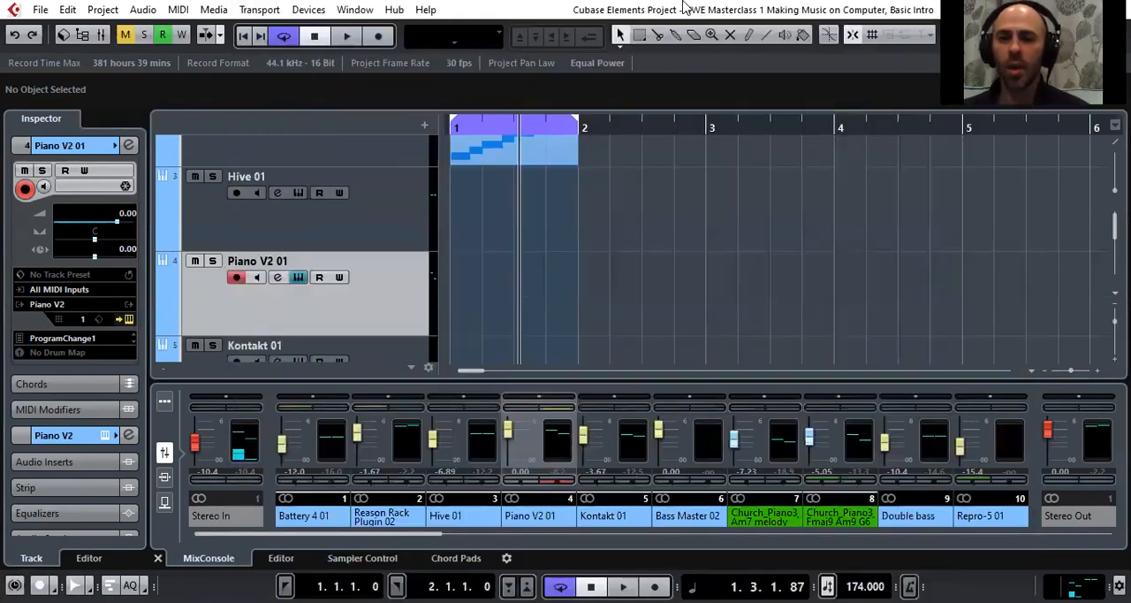
pyautogui.click(128, 320)
pyautogui.click(128, 320)
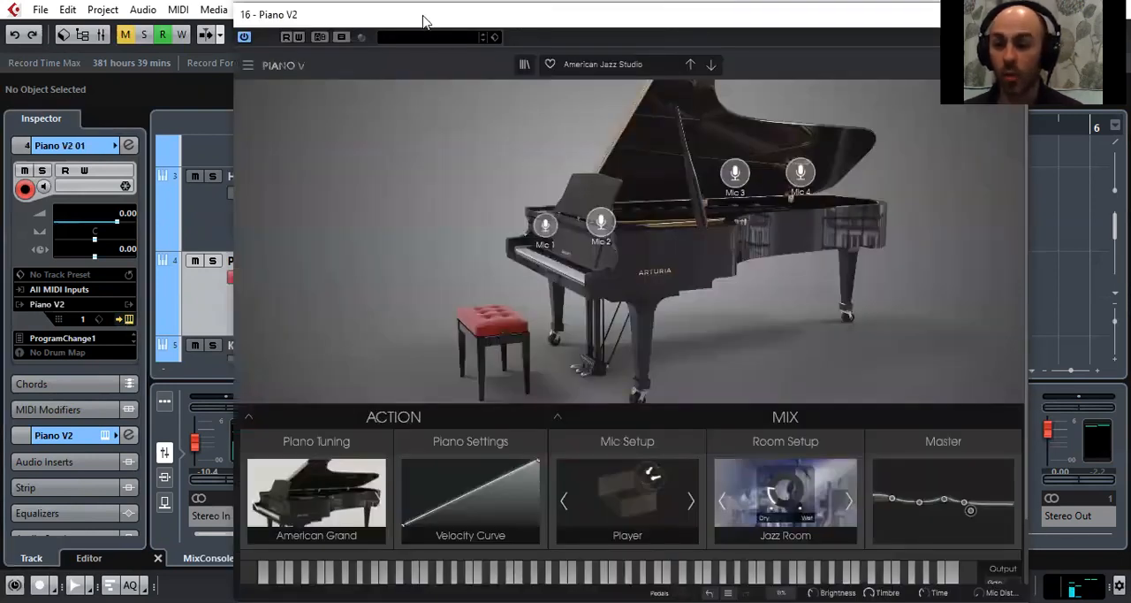
# Reposition the Piano V2 editor so its whole width is exposed, and load the Hall Of Jazz preset
pyautogui.moveTo(423, 21); pyautogui.dragTo(369, 41)
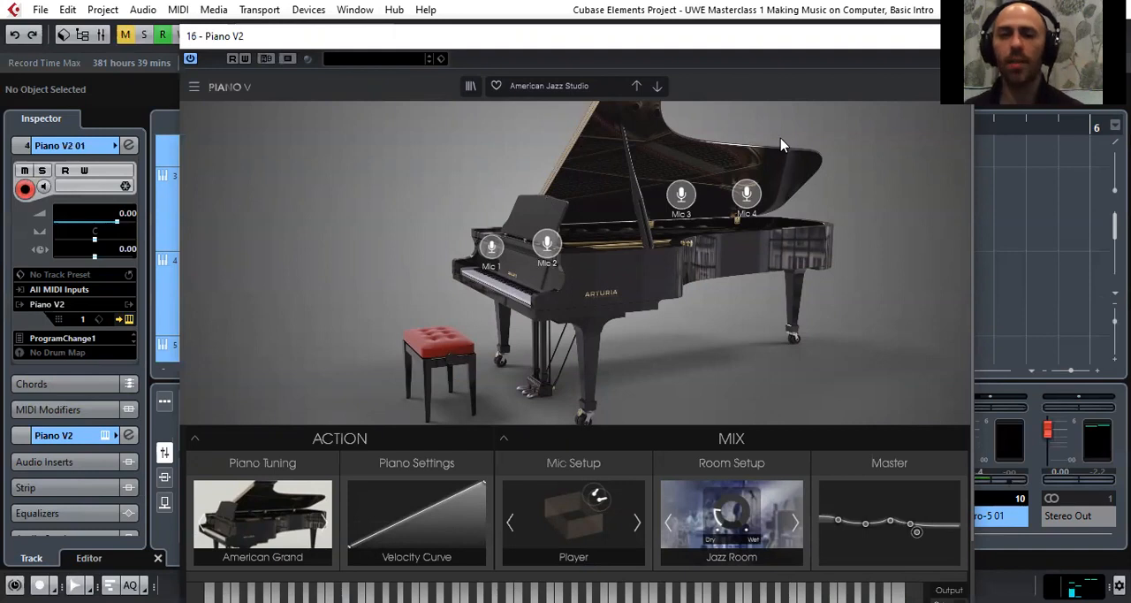
pyautogui.moveTo(369, 38); pyautogui.dragTo(327, 48)
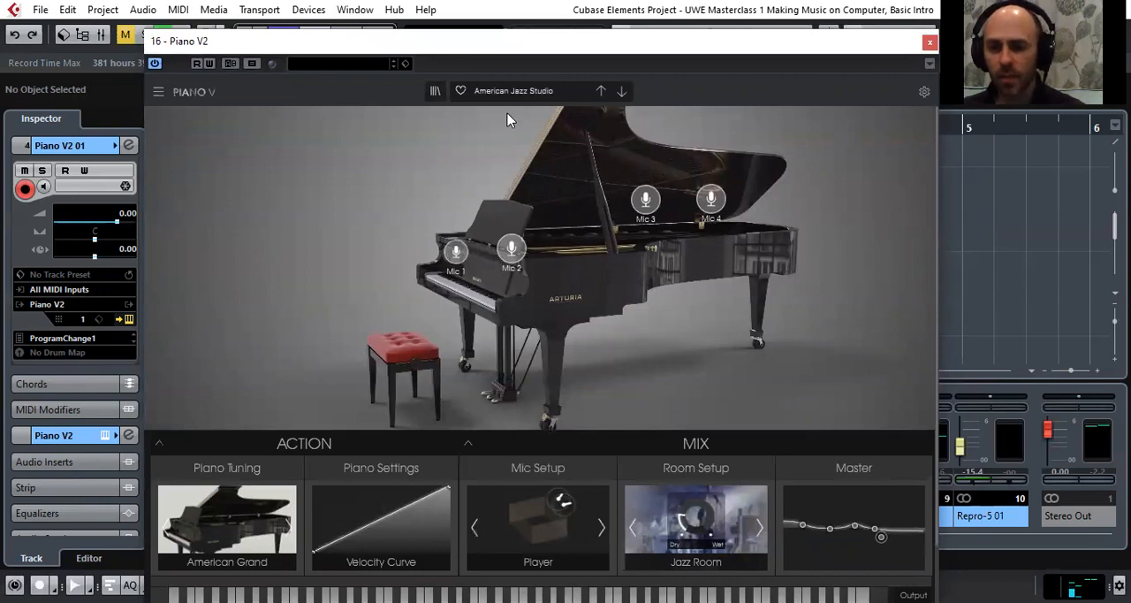
pyautogui.click(512, 90)
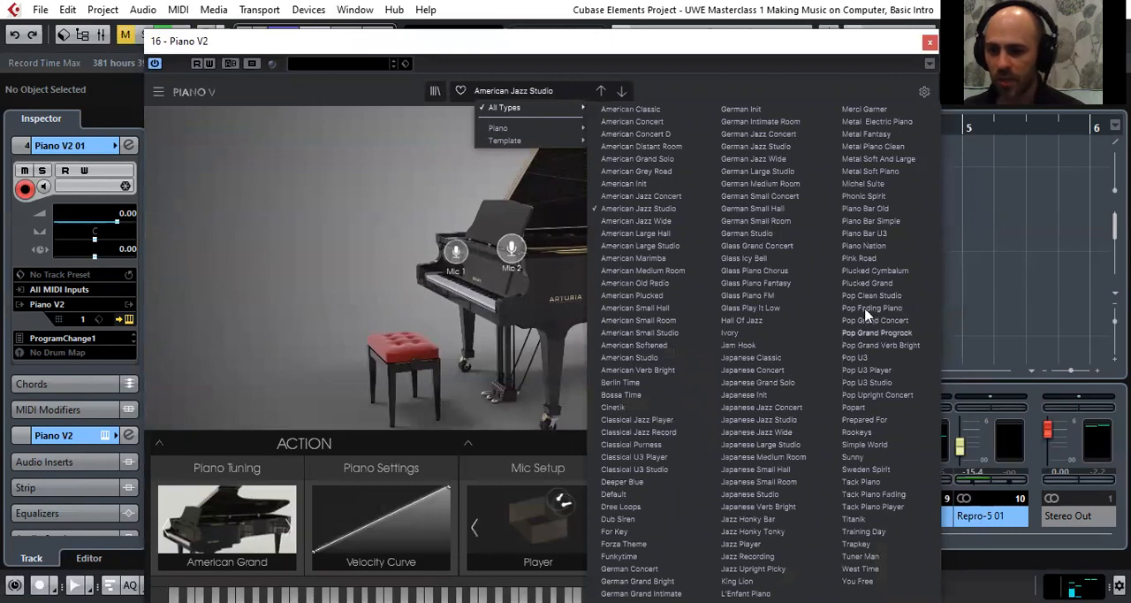
pyautogui.click(751, 320)
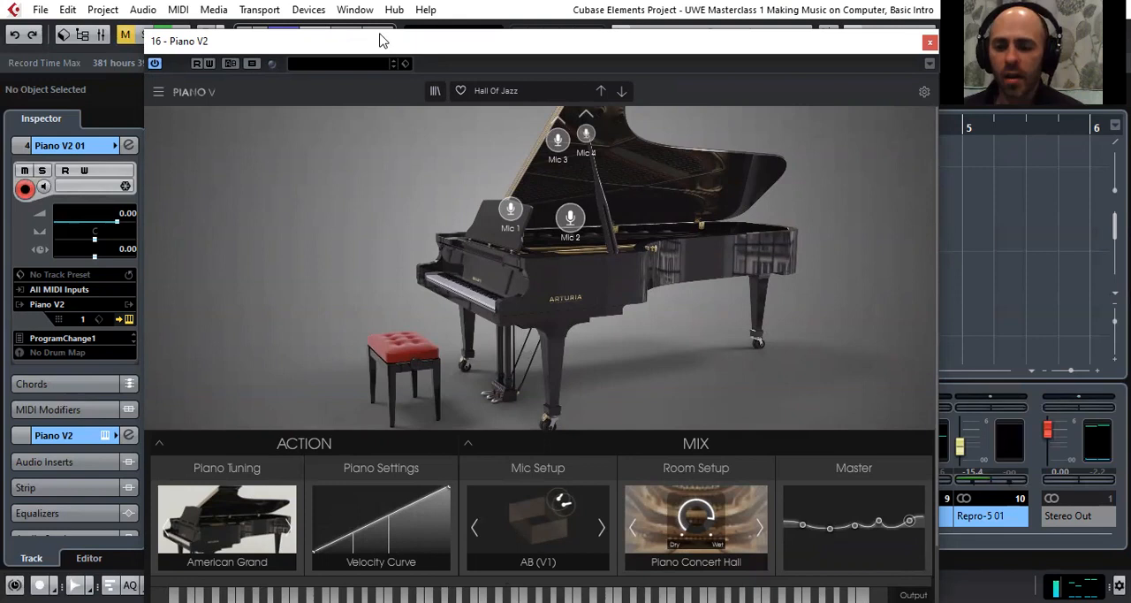
# Bend the Piano V2 Velocity Curve upward by adding a point near its middle
pyautogui.moveTo(382, 41); pyautogui.dragTo(410, 31)
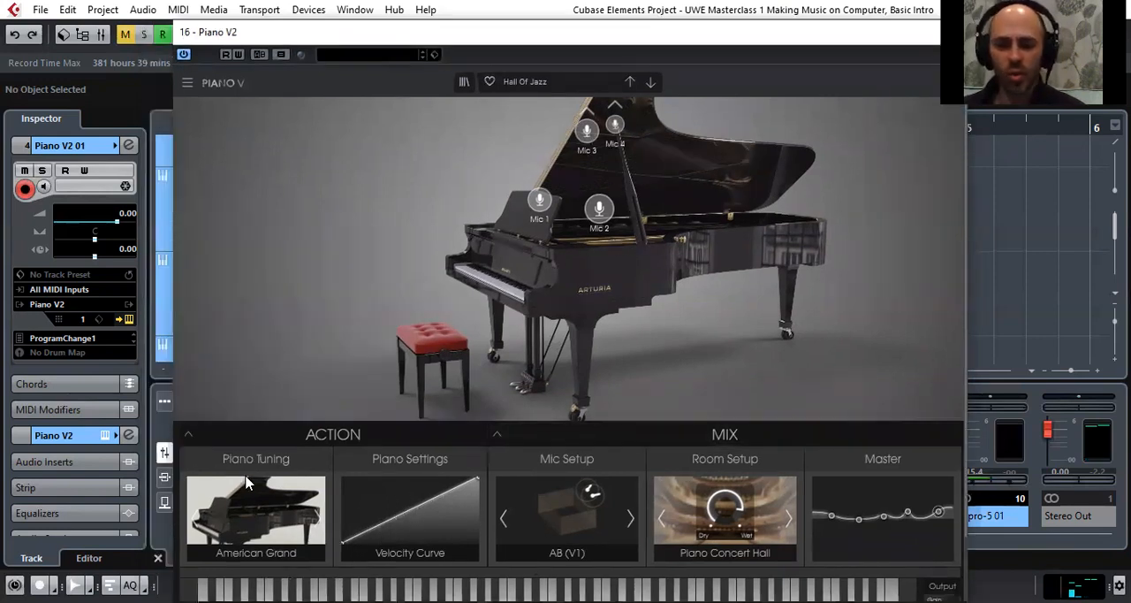
pyautogui.click(423, 498)
pyautogui.moveTo(422, 498); pyautogui.dragTo(407, 507)
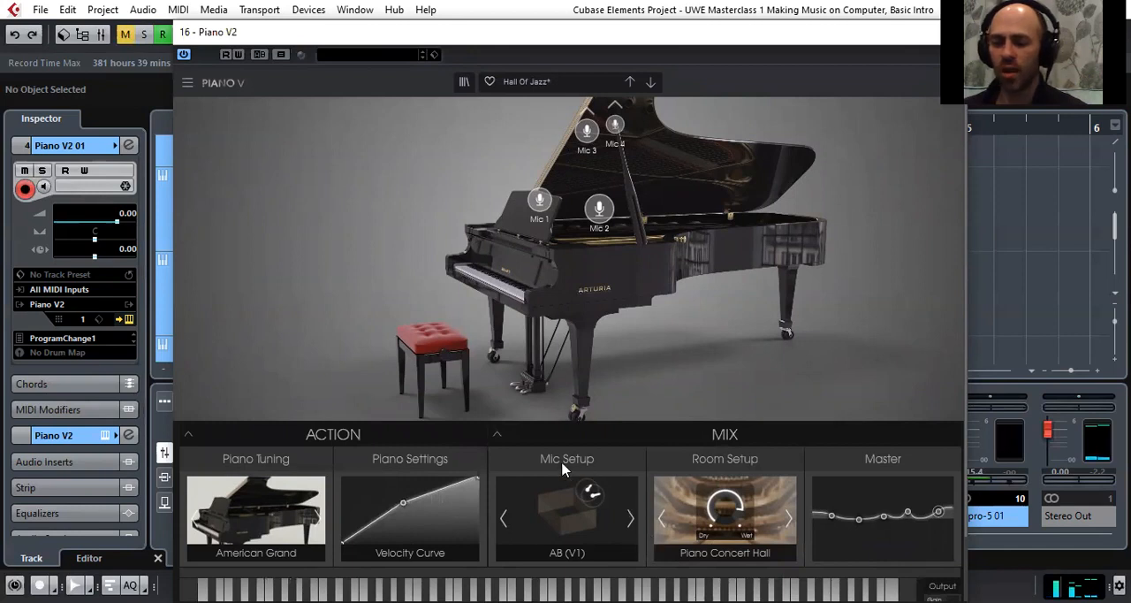
# Inspect the expanded Mix controls of the Hall Of Jazz preset, and lower the added Velocity Curve point
pyautogui.click(501, 435)
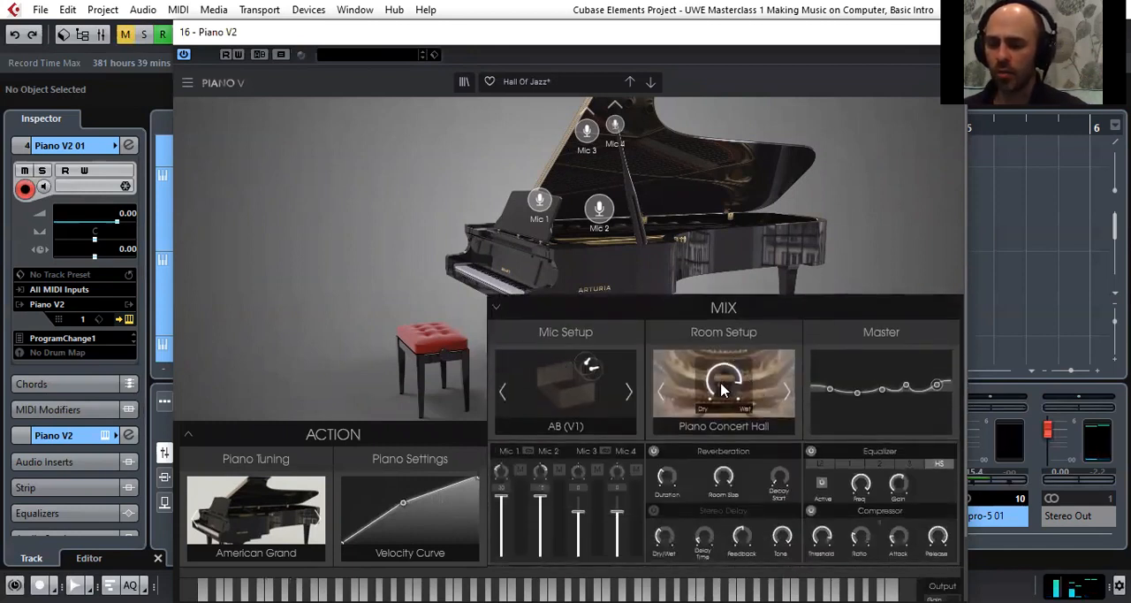
pyautogui.click(496, 309)
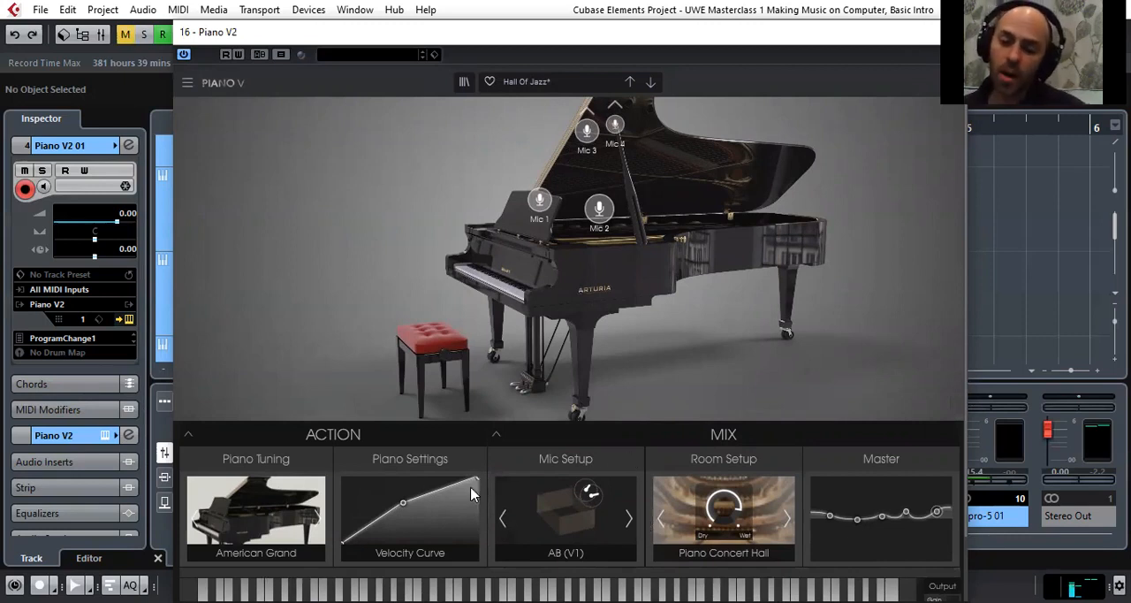
pyautogui.moveTo(405, 506); pyautogui.dragTo(401, 520)
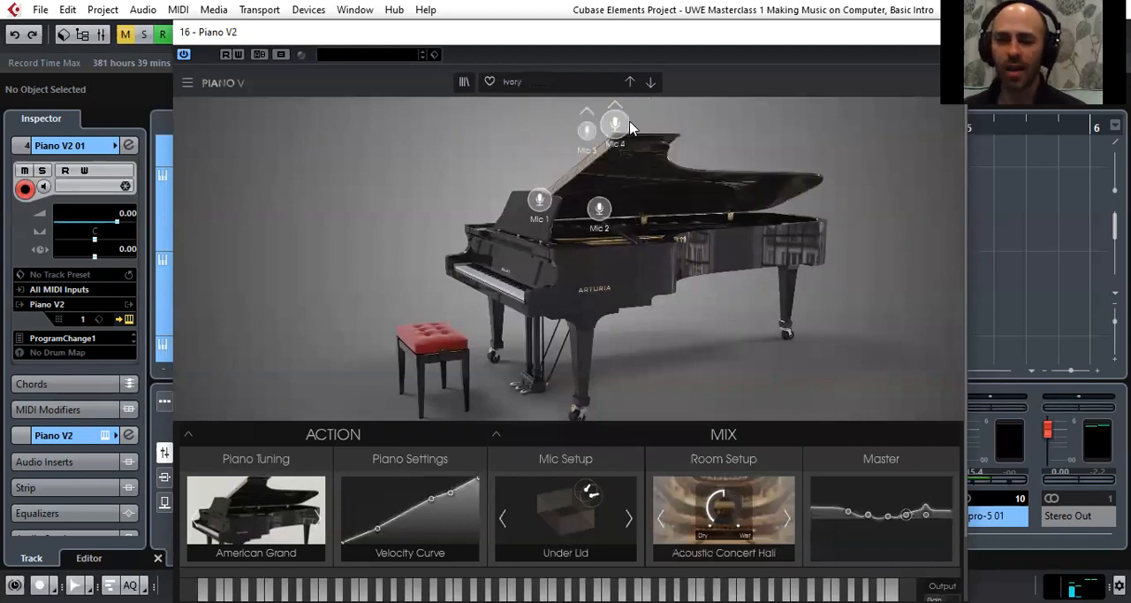
# Load the American Jazz Wide preset from the list of all types and close the Piano V2 editor
pyautogui.click(566, 81)
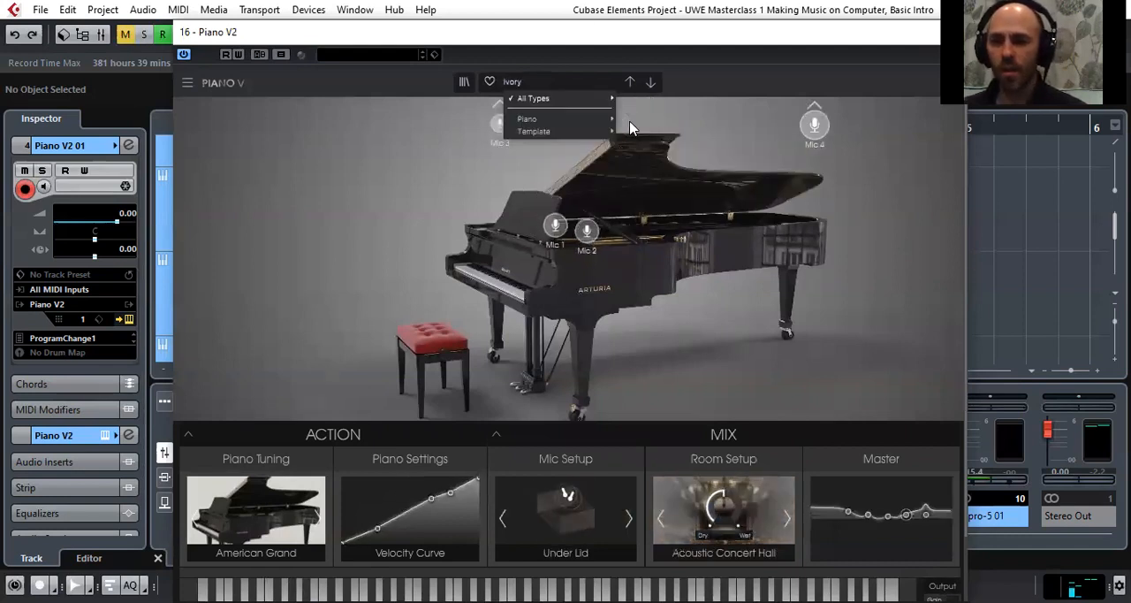
pyautogui.moveTo(574, 98)
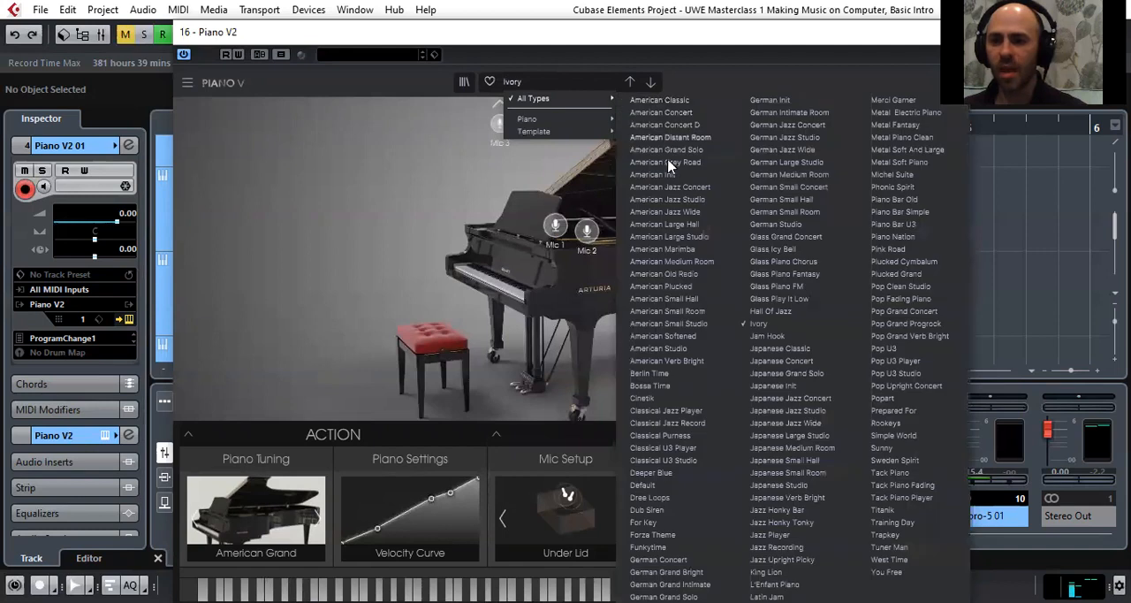
pyautogui.click(694, 220)
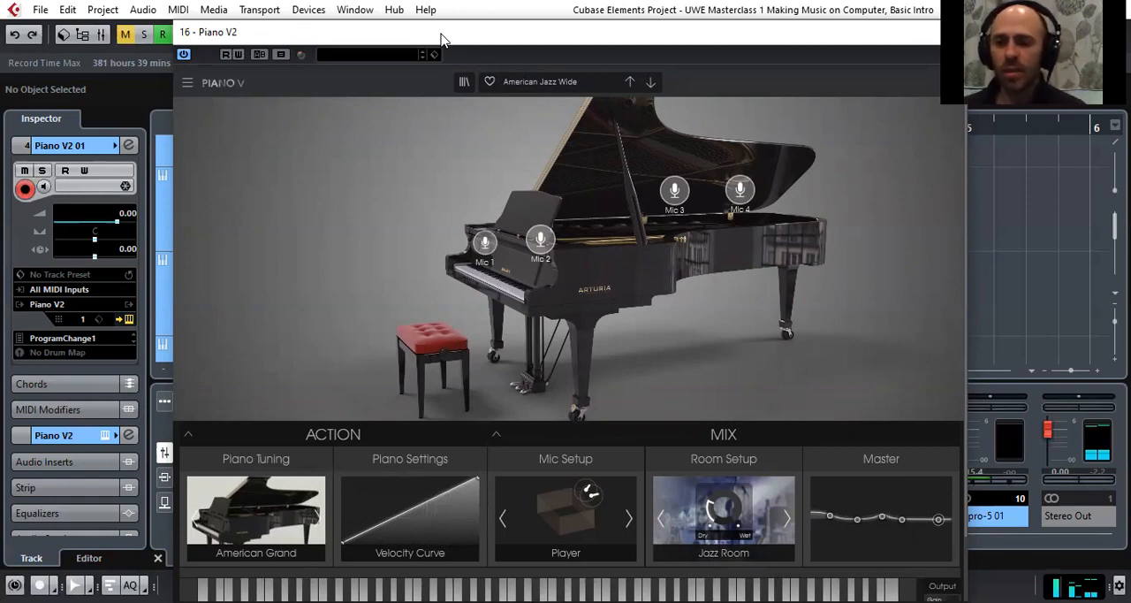
pyautogui.moveTo(442, 40); pyautogui.dragTo(288, 149)
pyautogui.click(811, 143)
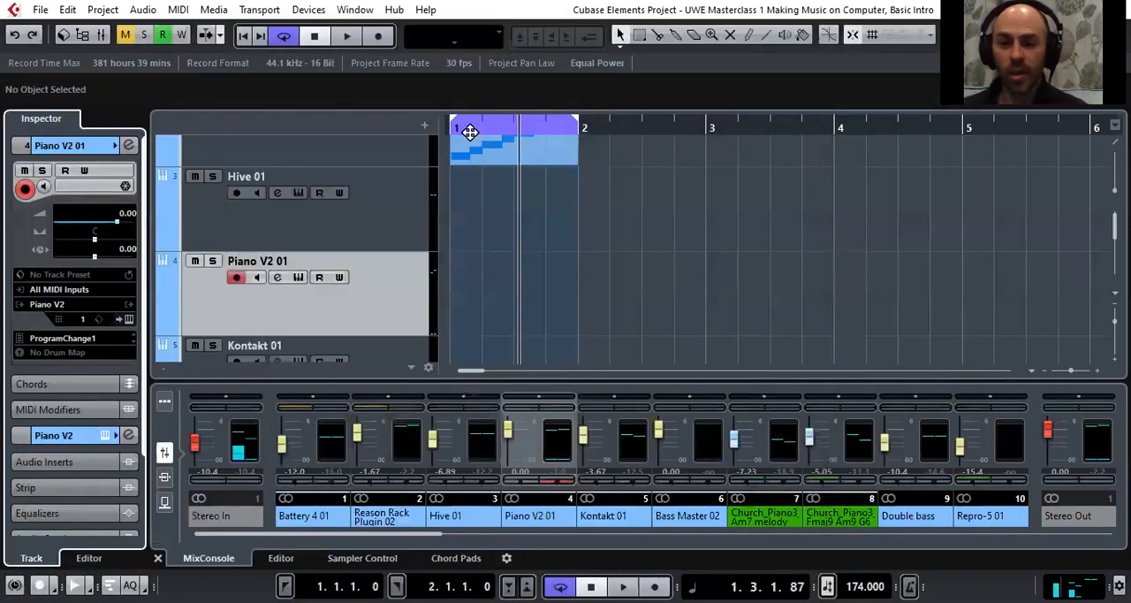
# Solo the Piano V2 01 track and extend the end of the cycle range to bar 3
pyautogui.press('h')
pyautogui.press('h')
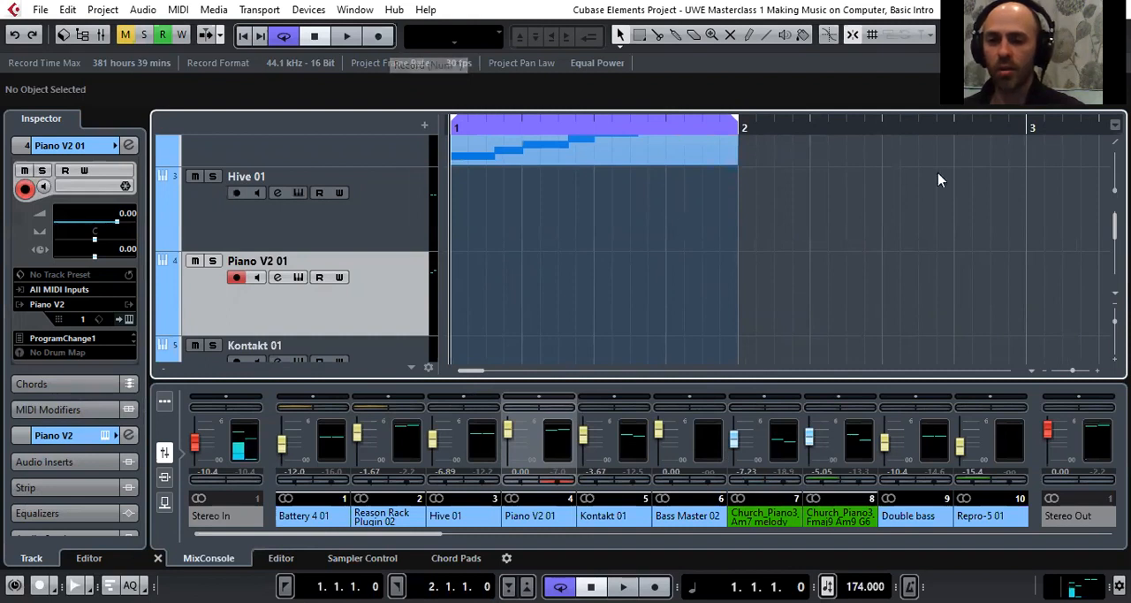
pyautogui.click(213, 260)
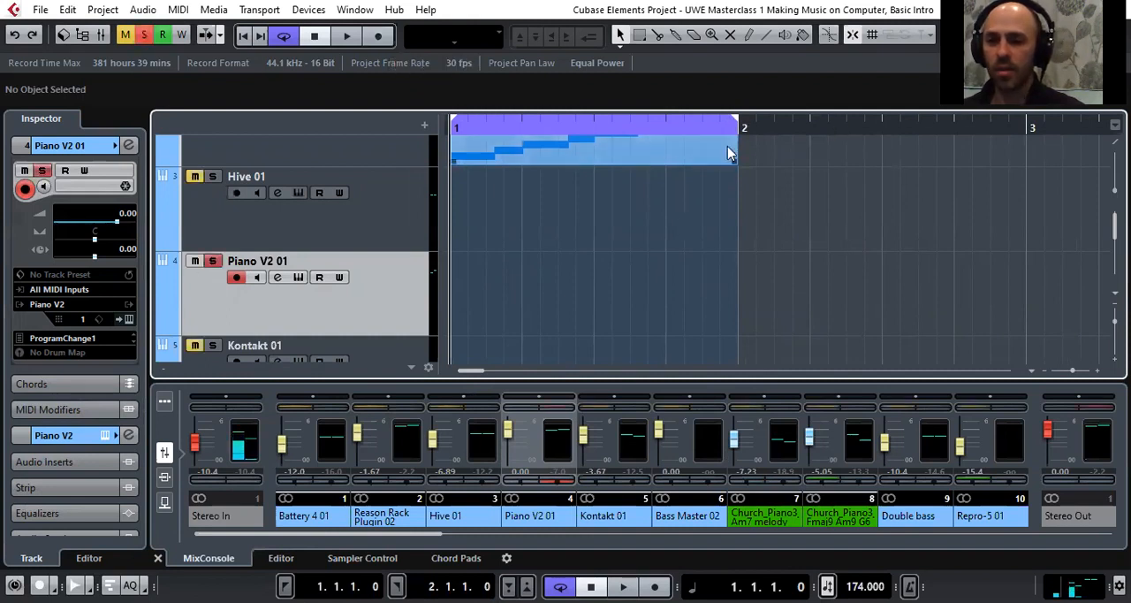
pyautogui.moveTo(736, 124); pyautogui.dragTo(1035, 145)
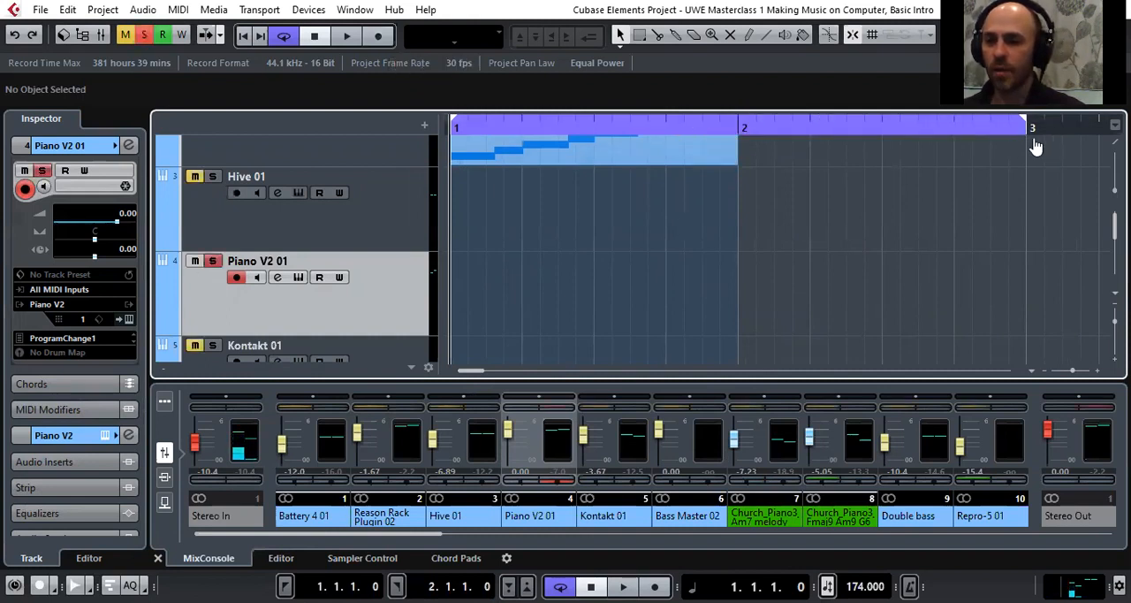
# Record two sustained three-note chords on Piano V2 01 over bars 1 and 2, and stop the transport
pyautogui.click(380, 37)
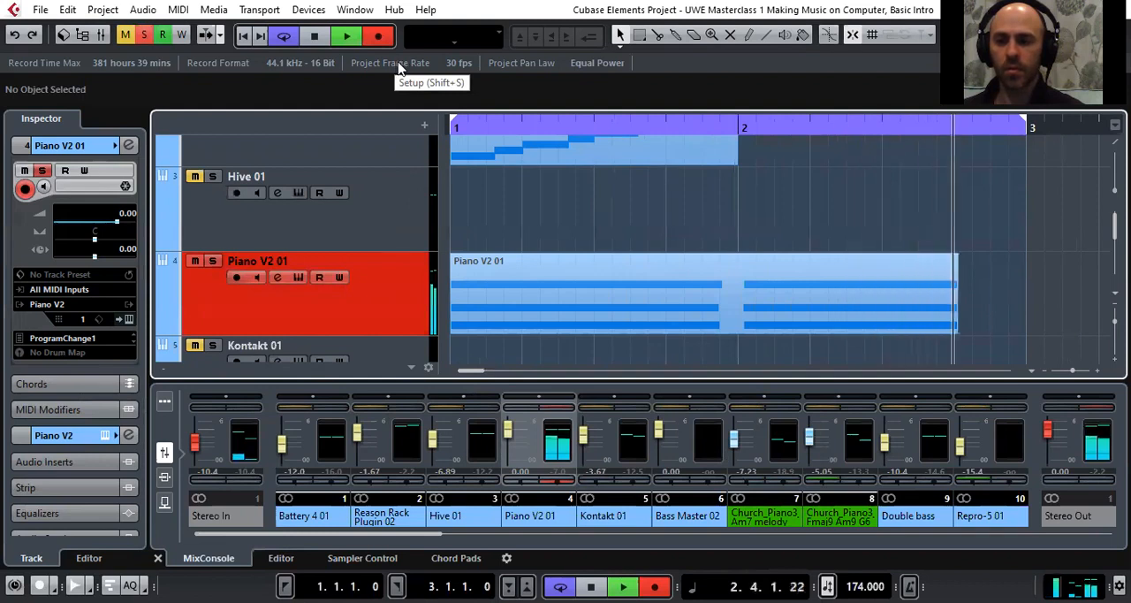
pyautogui.click(378, 39)
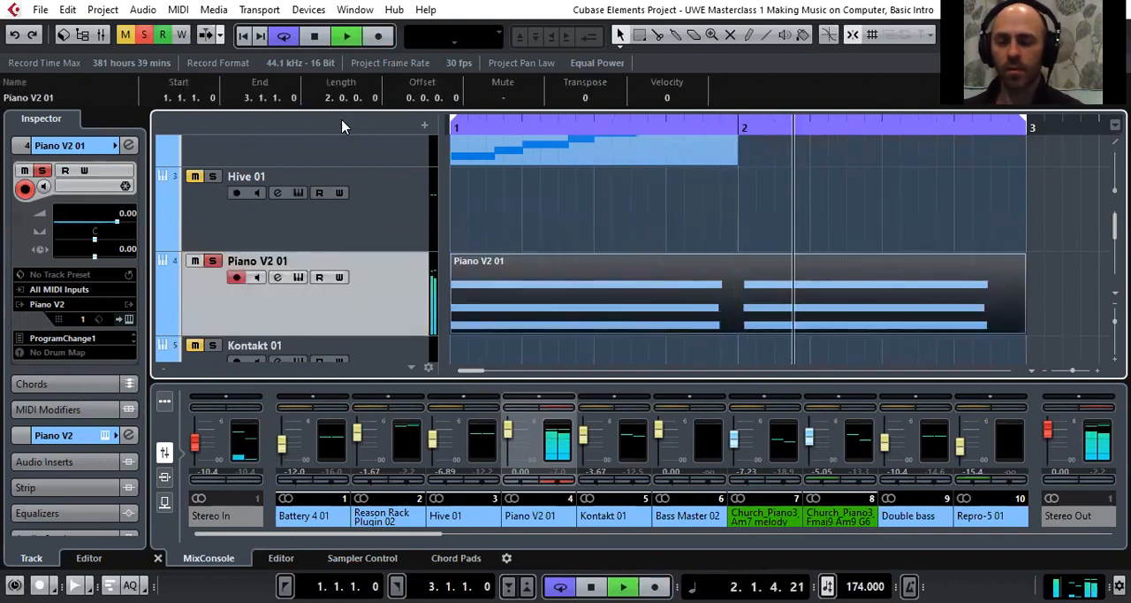
pyautogui.click(315, 39)
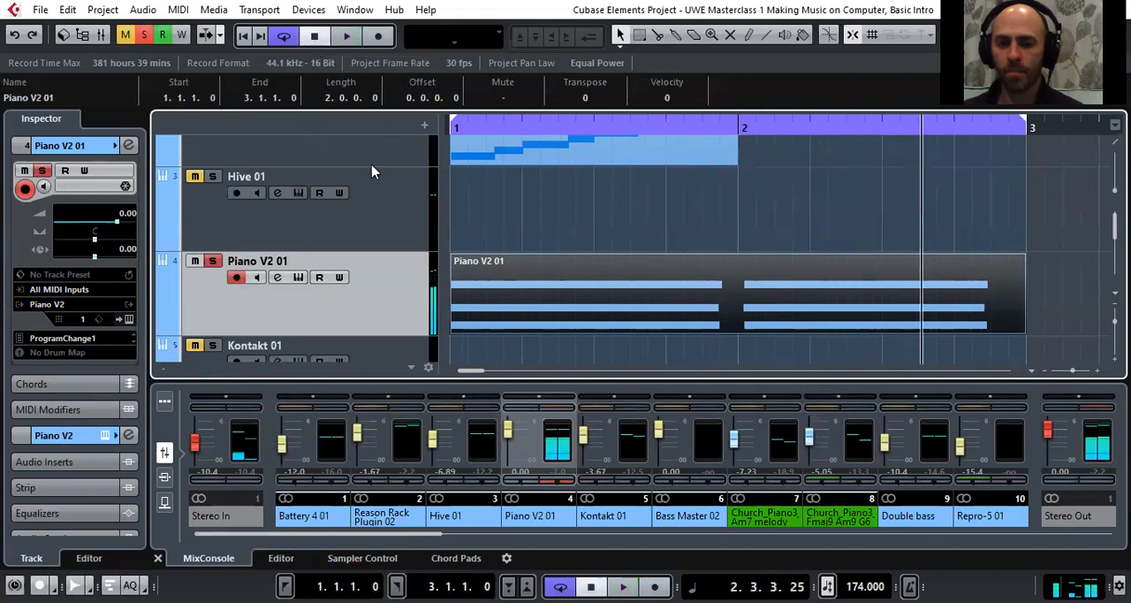
# Open the recorded piano part in an enlarged Key Editor and shorten the bar 1 chord to about half a bar
pyautogui.doubleClick(643, 310)
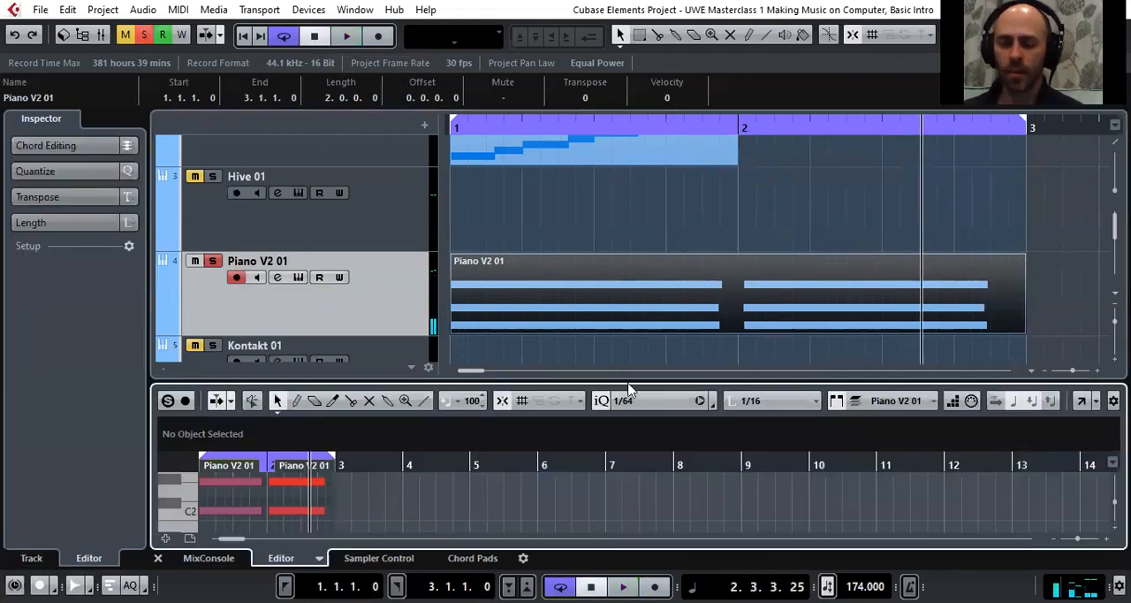
pyautogui.moveTo(628, 377); pyautogui.dragTo(670, 212)
pyautogui.moveTo(353, 320); pyautogui.dragTo(211, 384)
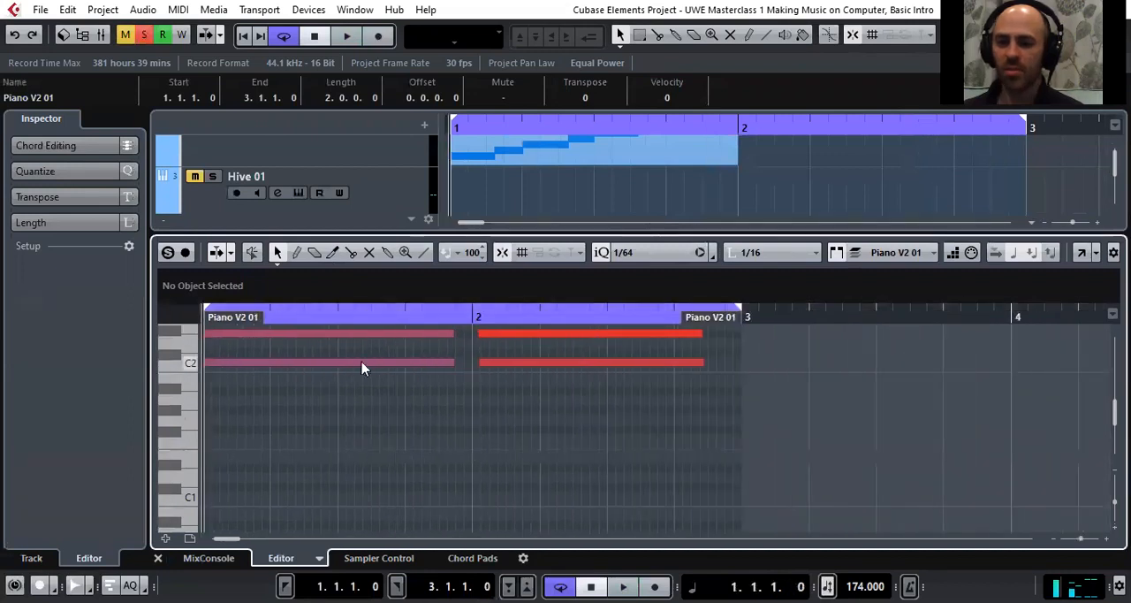
pyautogui.scroll(2, 361, 368)
pyautogui.moveTo(430, 343); pyautogui.dragTo(454, 463)
pyautogui.moveTo(453, 368); pyautogui.dragTo(337, 368)
# Play back the part and move the second chord's three notes slightly earlier to the start of bar 2
pyautogui.moveTo(581, 335); pyautogui.dragTo(605, 464)
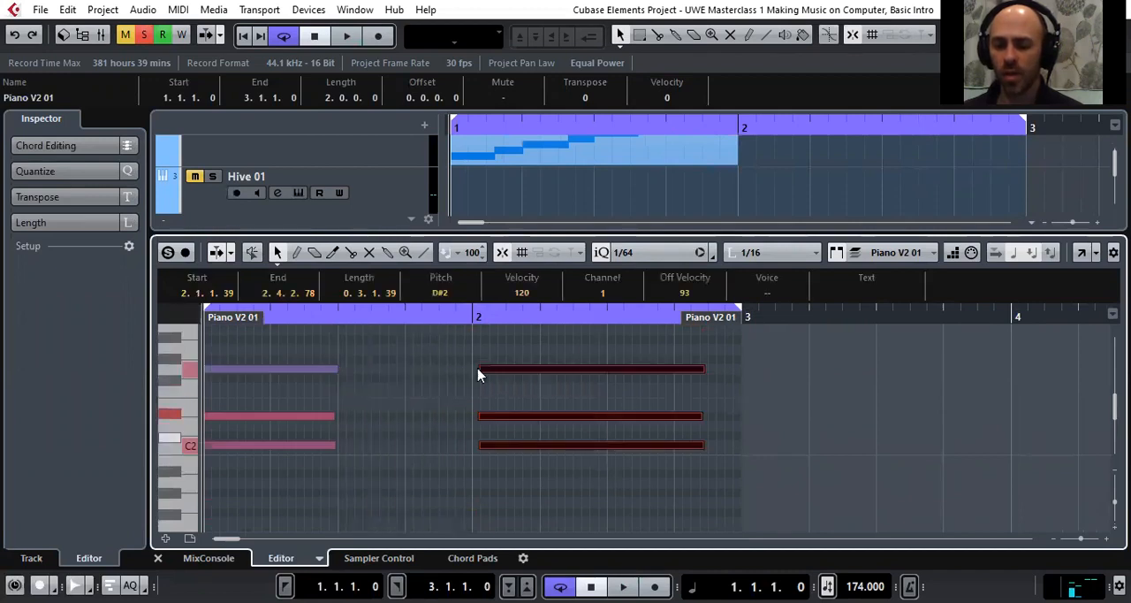
pyautogui.moveTo(281, 317); pyautogui.dragTo(199, 322)
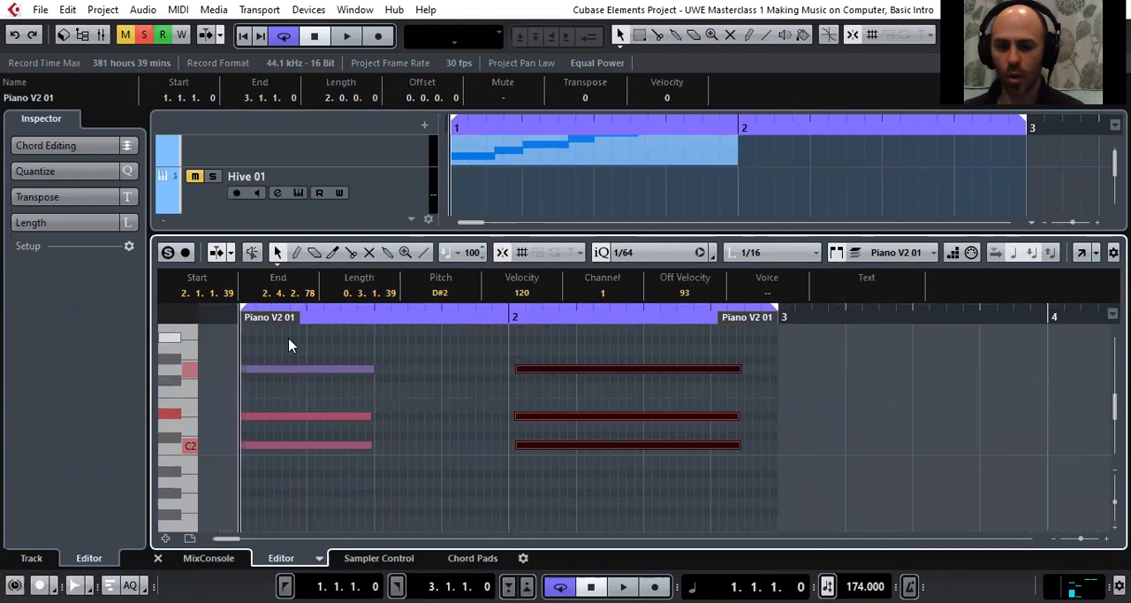
pyautogui.press('space')
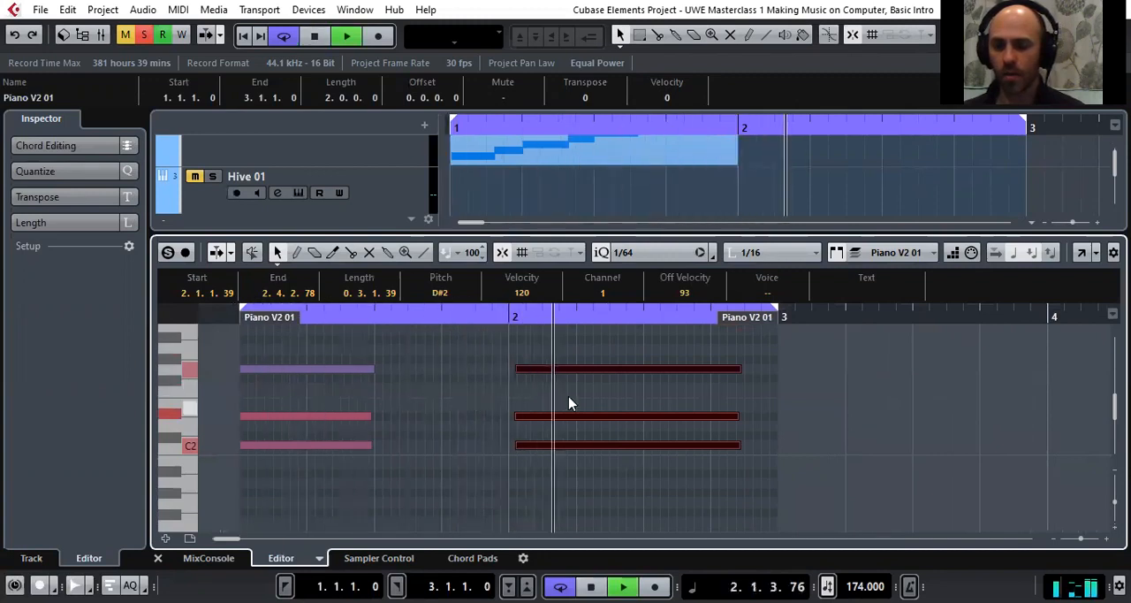
pyautogui.moveTo(528, 354); pyautogui.dragTo(549, 463)
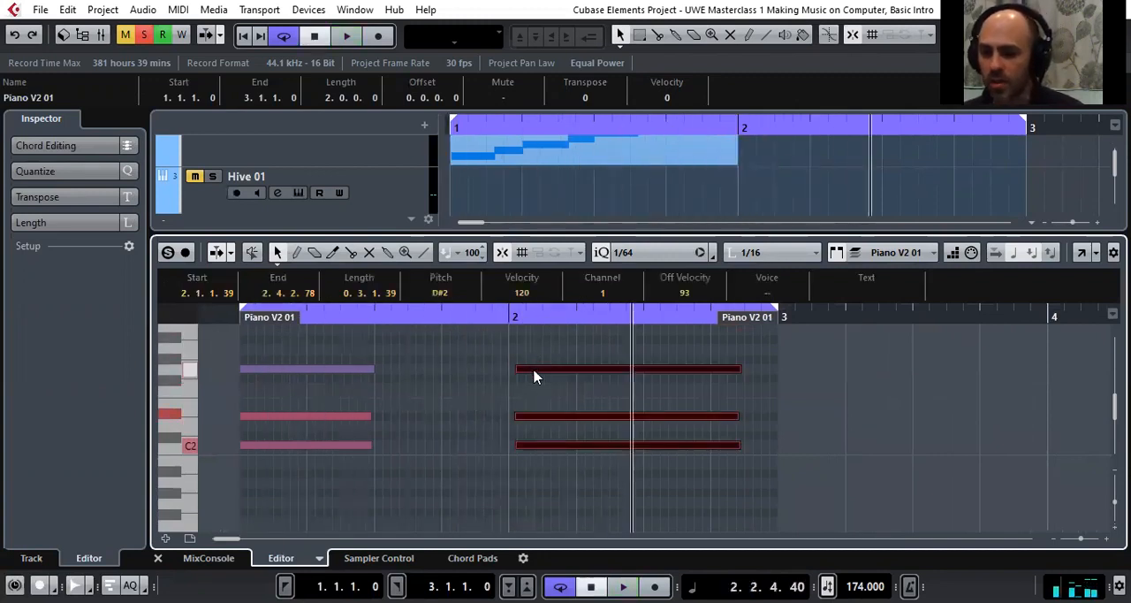
pyautogui.moveTo(533, 374); pyautogui.dragTo(527, 378)
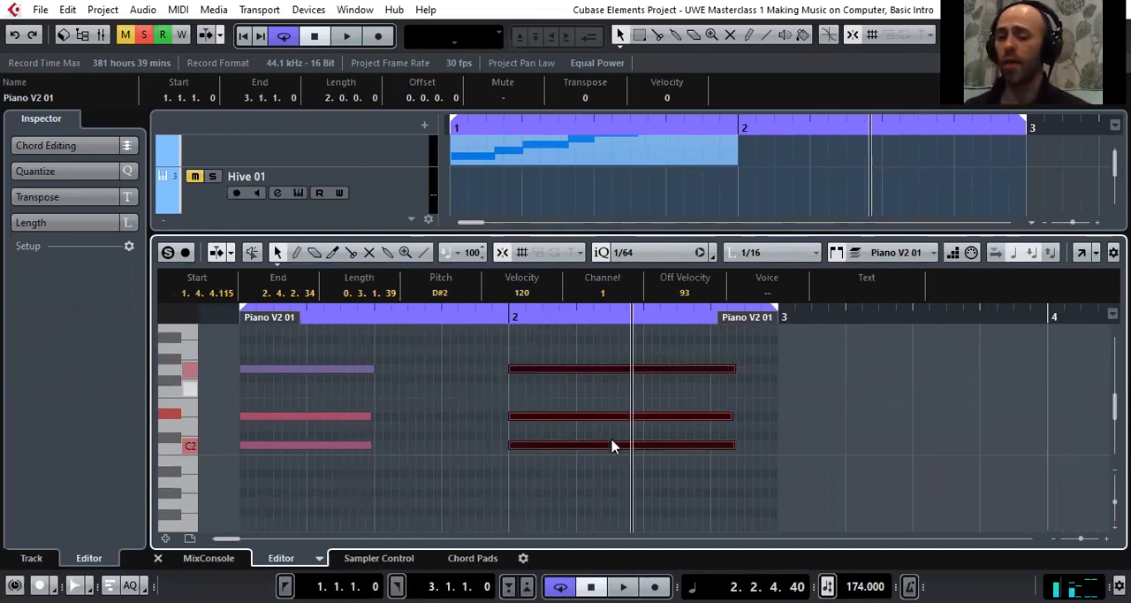
# Select all notes of both chords and shift them slightly later so the first C2 starts at 1.1.1.60
pyautogui.moveTo(305, 345); pyautogui.dragTo(669, 472)
pyautogui.click(395, 361)
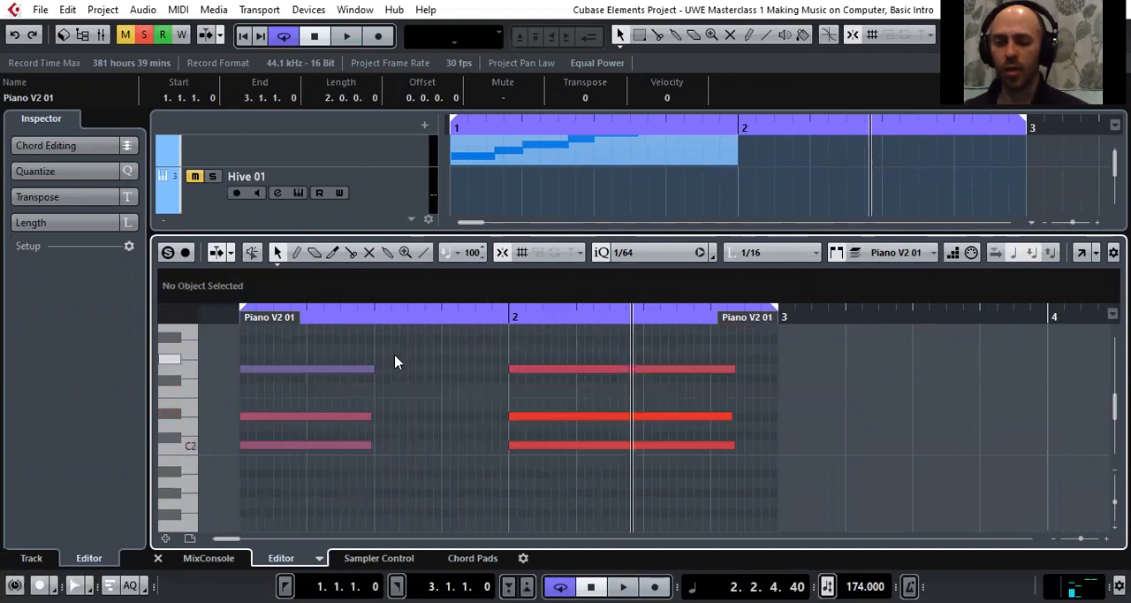
pyautogui.moveTo(316, 335); pyautogui.dragTo(700, 483)
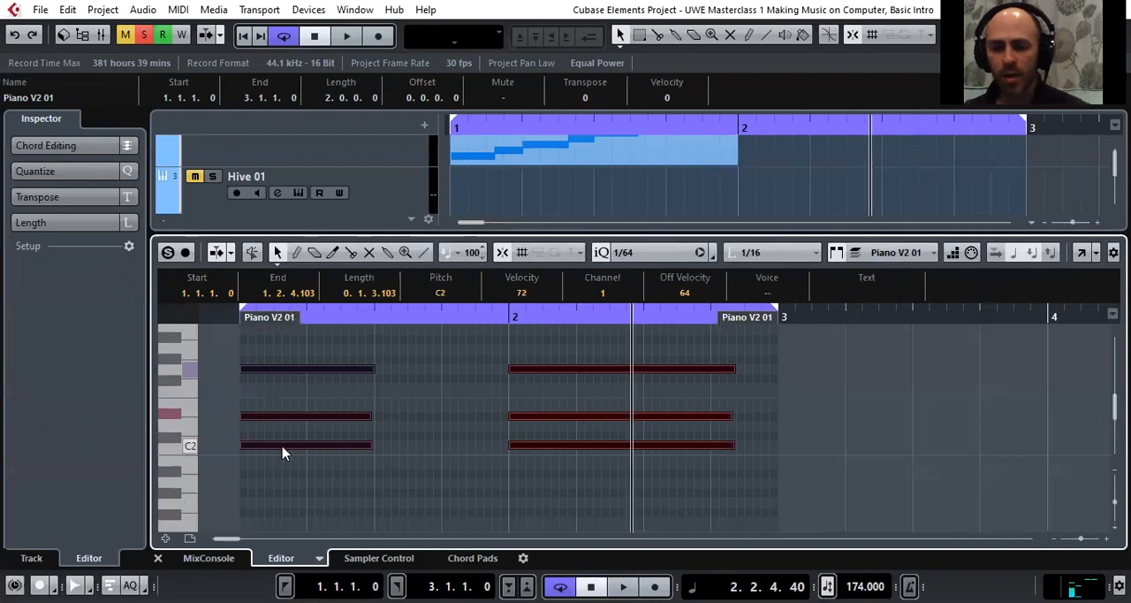
pyautogui.moveTo(287, 449); pyautogui.dragTo(295, 446)
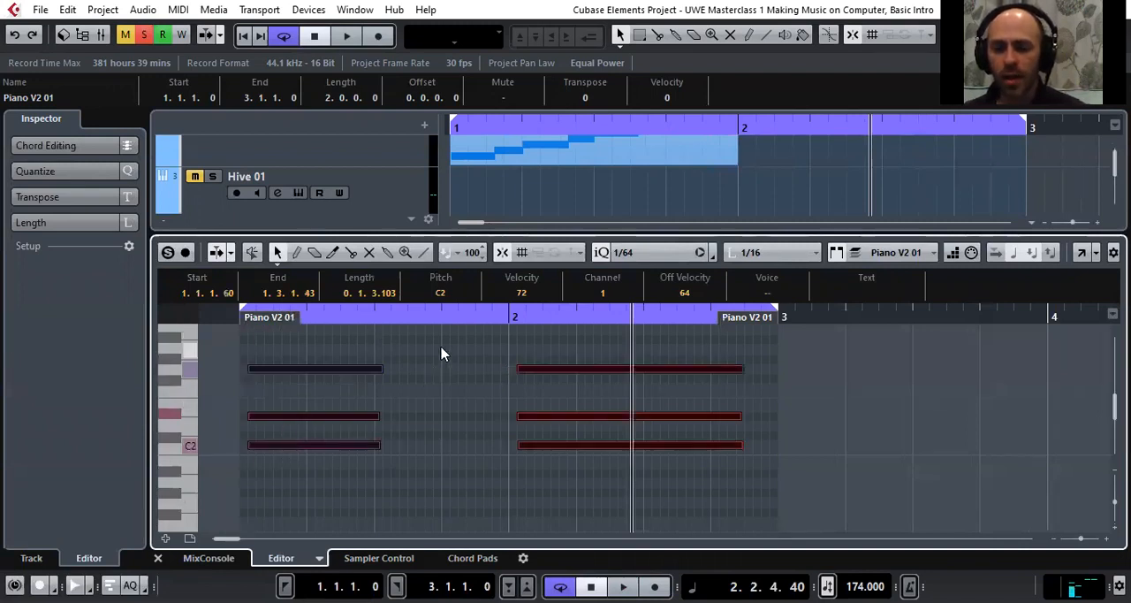
# Set the quantize value to 1/16 and apply quantize twice to the selected chord notes
pyautogui.click(710, 253)
pyautogui.click(651, 315)
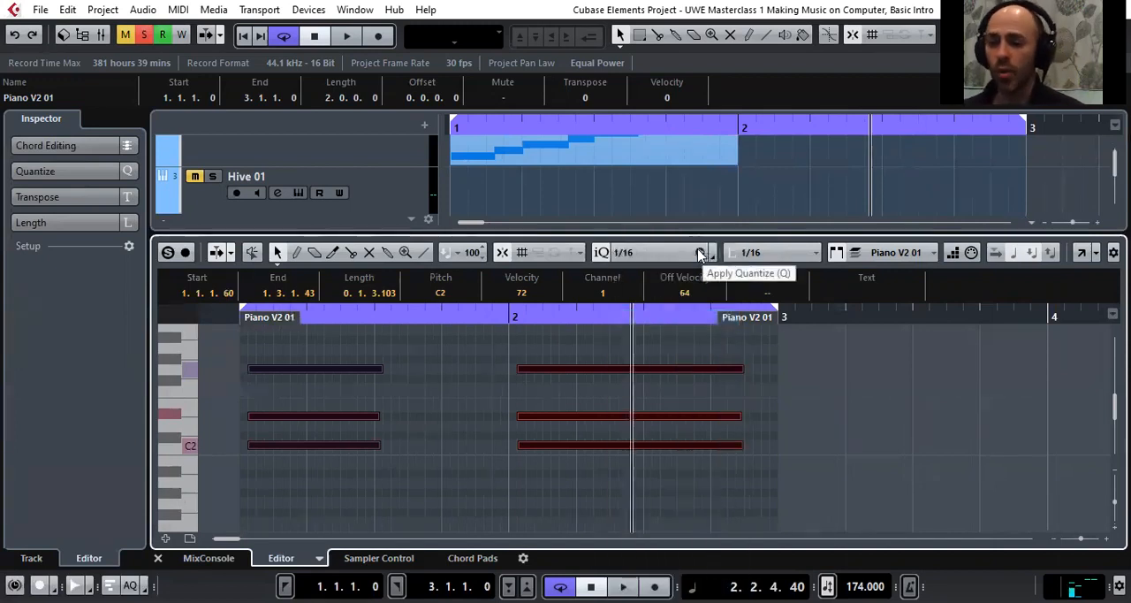
pyautogui.click(699, 254)
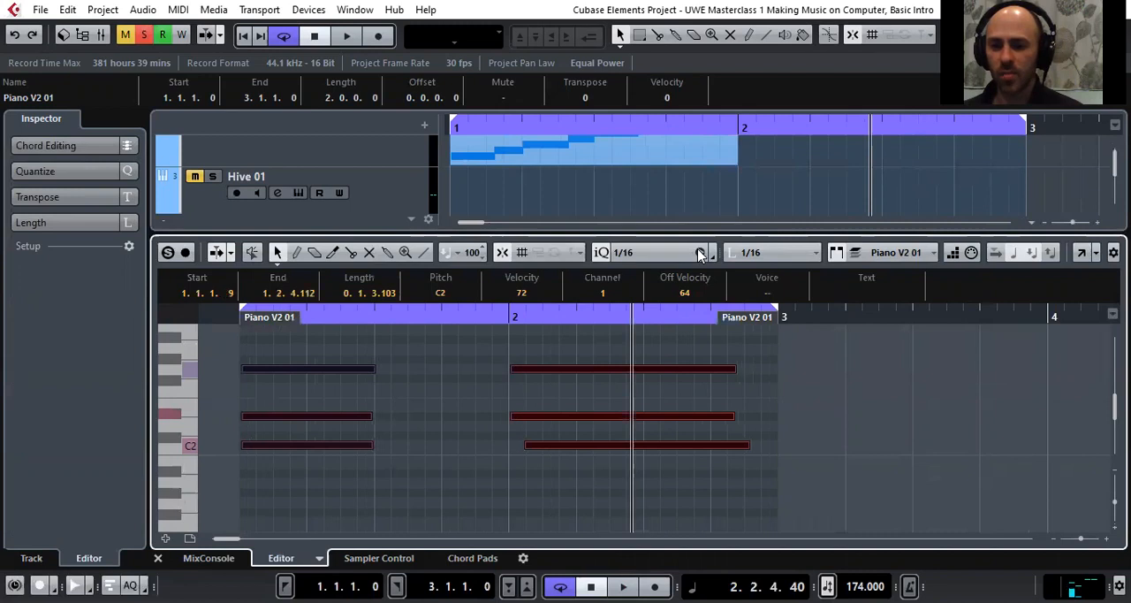
pyautogui.click(699, 254)
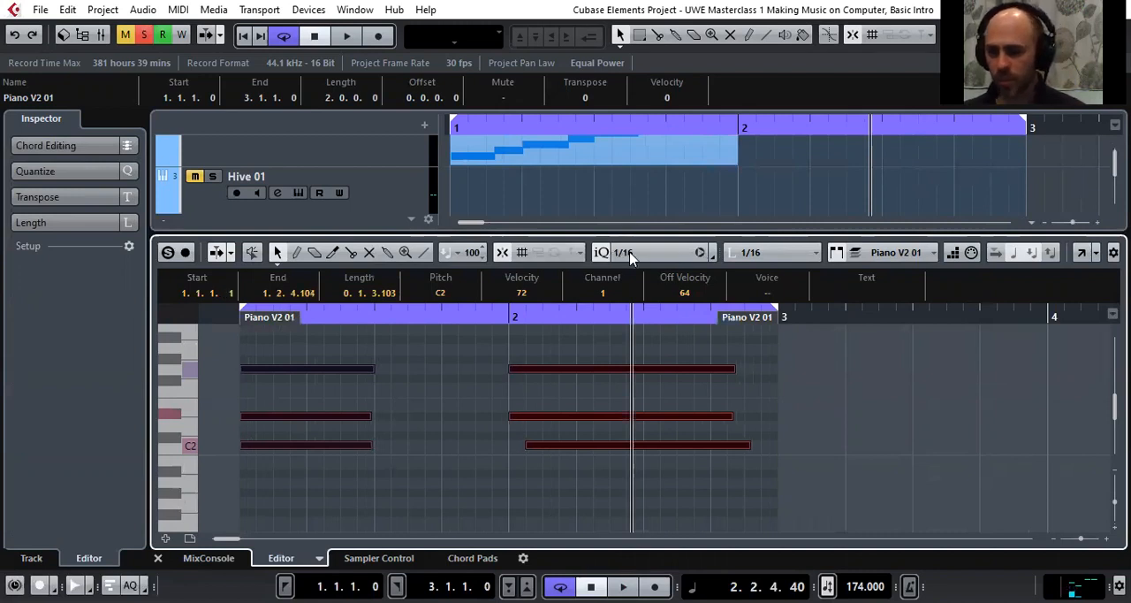
# Play the quantized chords from the start, stop, and lengthen the first chord to fill bar 1
pyautogui.moveTo(399, 317); pyautogui.dragTo(216, 319)
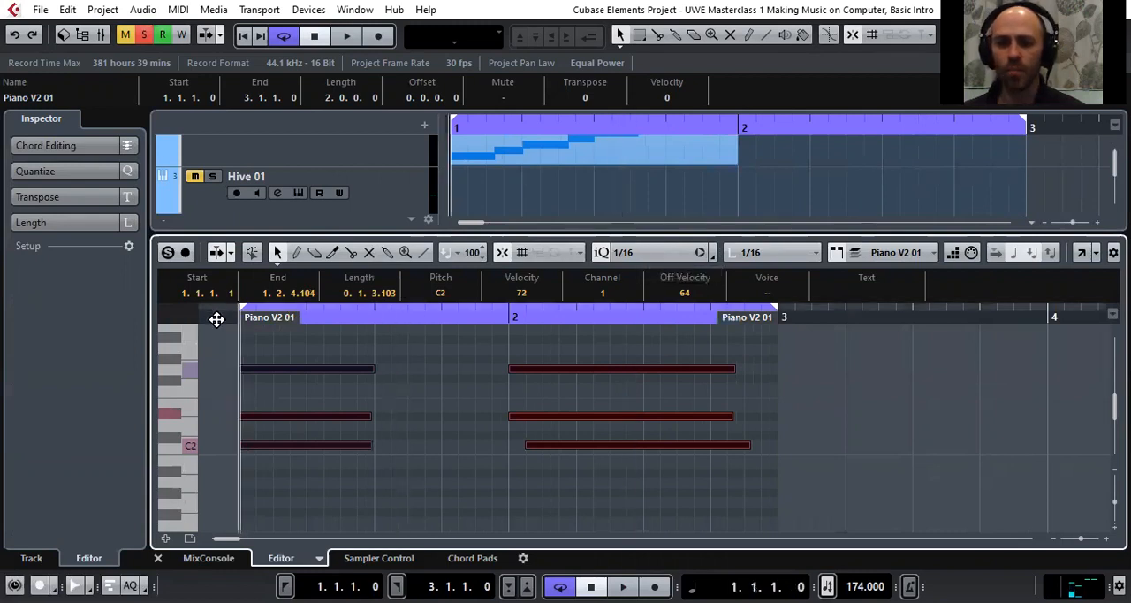
pyautogui.press('space')
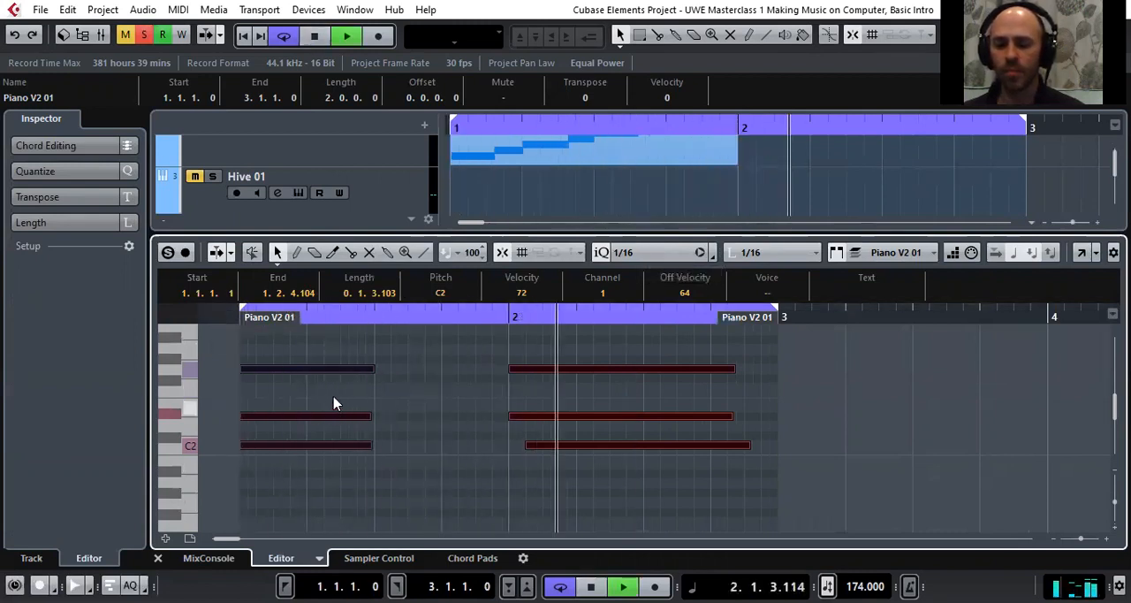
pyautogui.press('space')
pyautogui.moveTo(337, 352); pyautogui.dragTo(362, 471)
pyautogui.moveTo(374, 368); pyautogui.dragTo(501, 486)
# Delete the second chord and extend both the cycle range and the Piano V2 01 part to bar 6
pyautogui.moveTo(582, 319); pyautogui.dragTo(589, 273)
pyautogui.moveTo(657, 316); pyautogui.dragTo(967, 327)
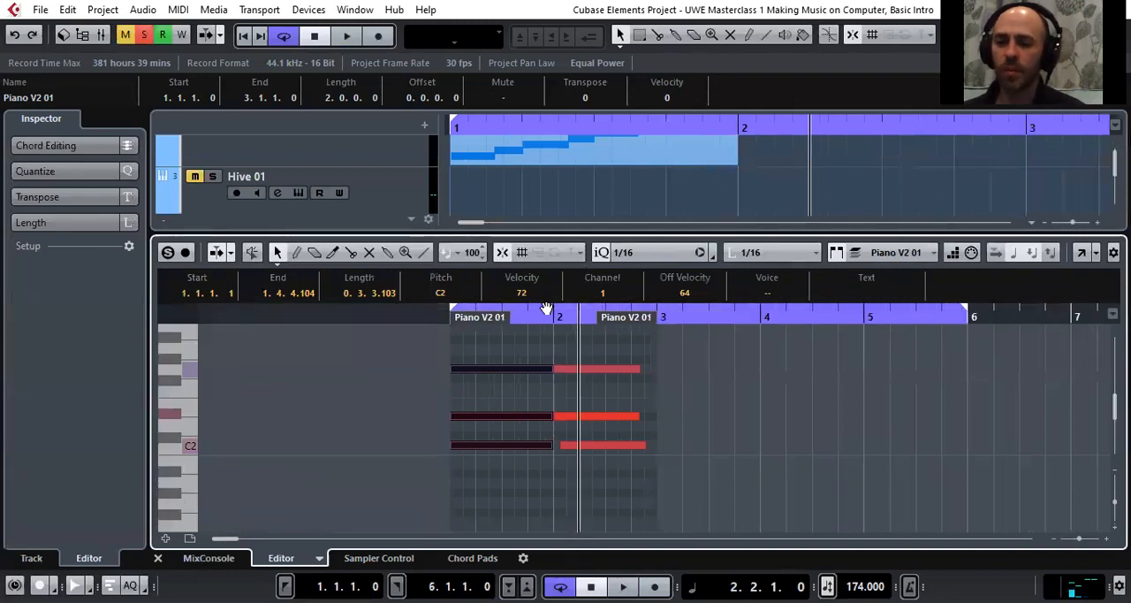
pyautogui.click(583, 354)
pyautogui.moveTo(579, 350); pyautogui.dragTo(626, 471)
pyautogui.press('Delete')
pyautogui.moveTo(627, 327); pyautogui.dragTo(934, 337)
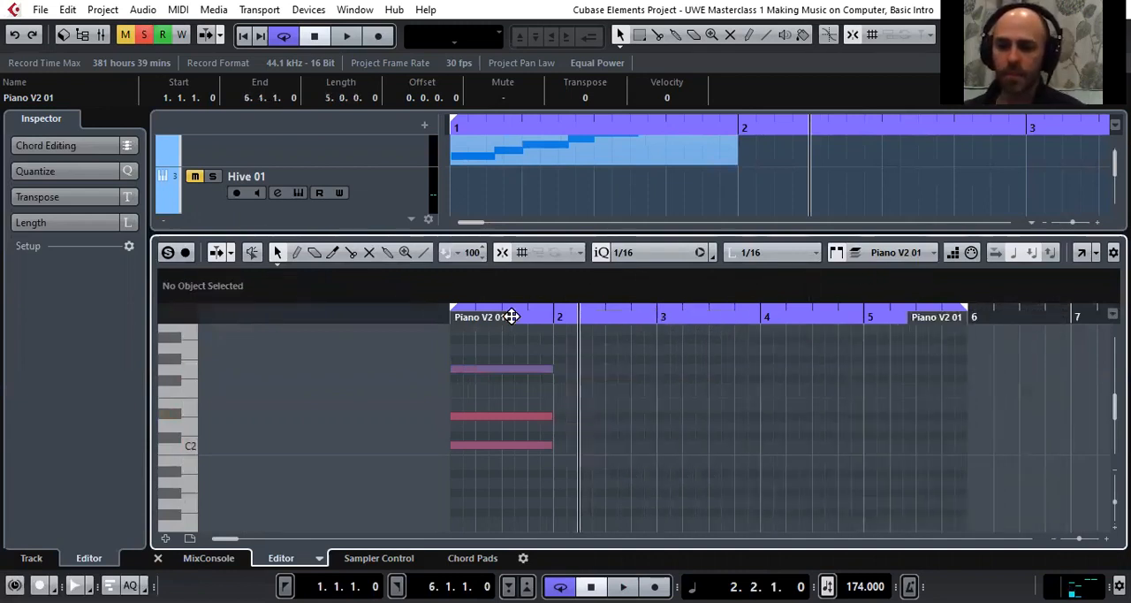
# Select the bar 1 chord and duplicate it three times to fill bars 2 to 4
pyautogui.hotkey('ctrl', 'a')
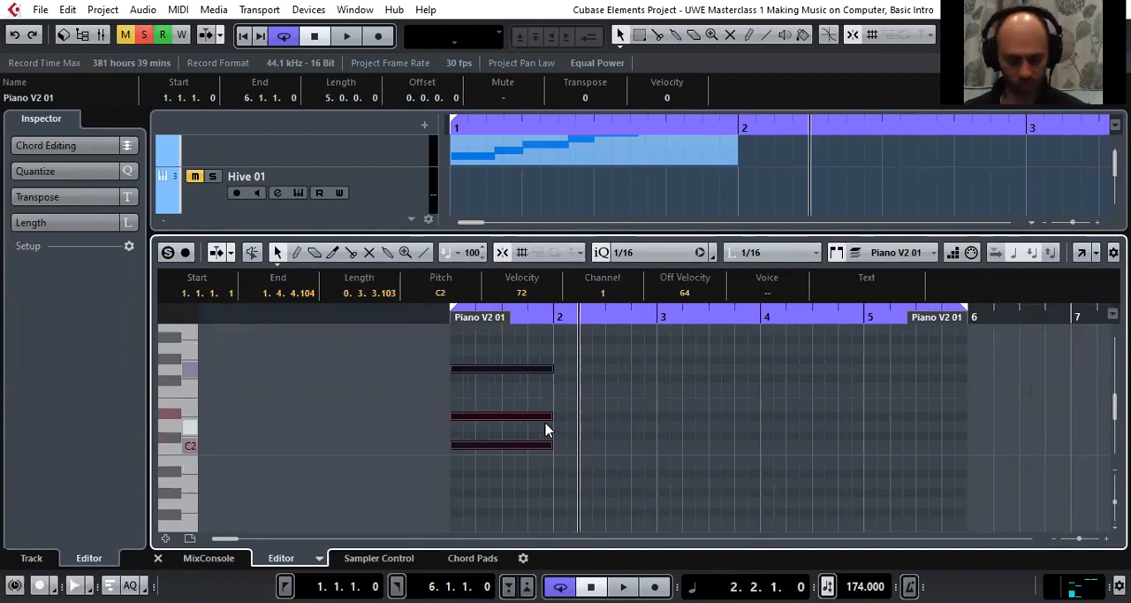
pyautogui.hotkey('ctrl', 'd')
pyautogui.hotkey('ctrl', 'd')
pyautogui.hotkey('ctrl', 'd')
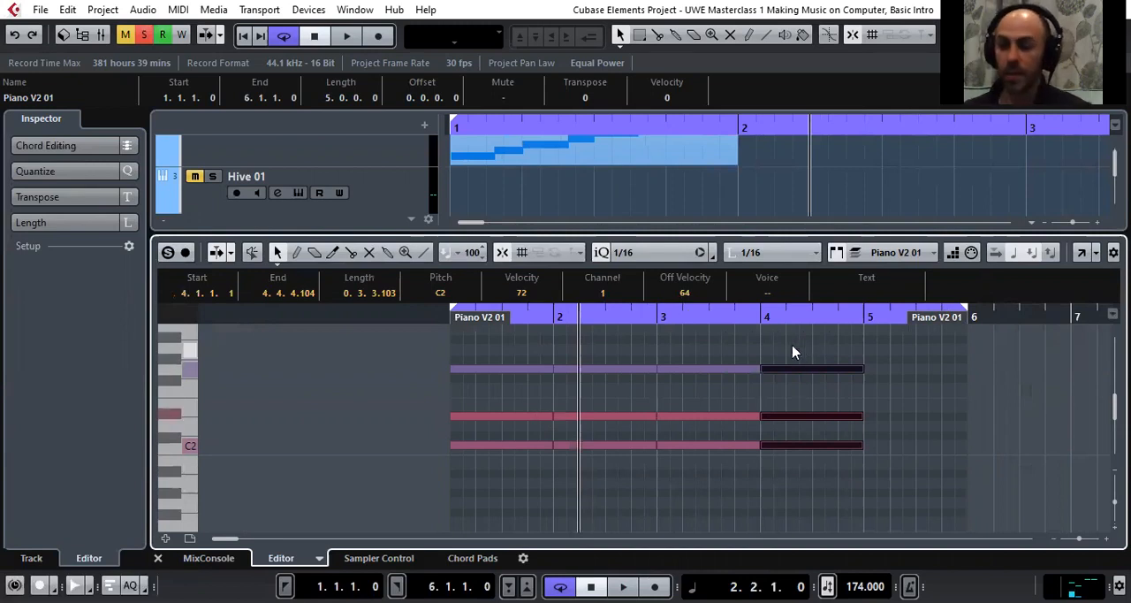
# Transpose the chords in bars 2 to 4 up until their lowest note is A2, and audition the part
pyautogui.scroll(1, 792, 348)
pyautogui.scroll(-1, 609, 383)
pyautogui.moveTo(586, 338); pyautogui.dragTo(849, 488)
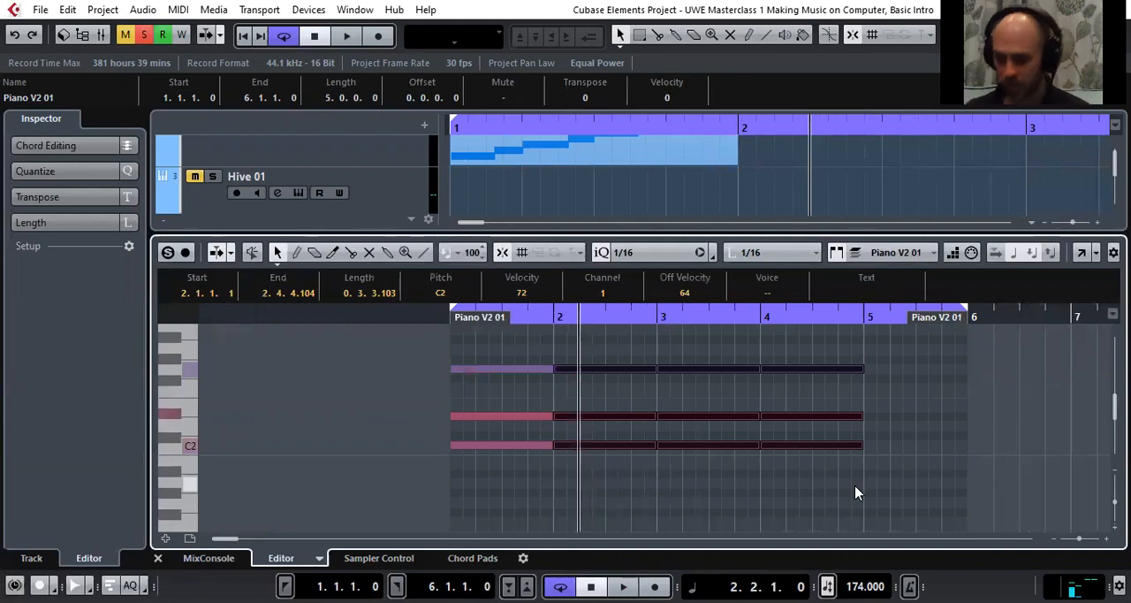
pyautogui.press('Up')
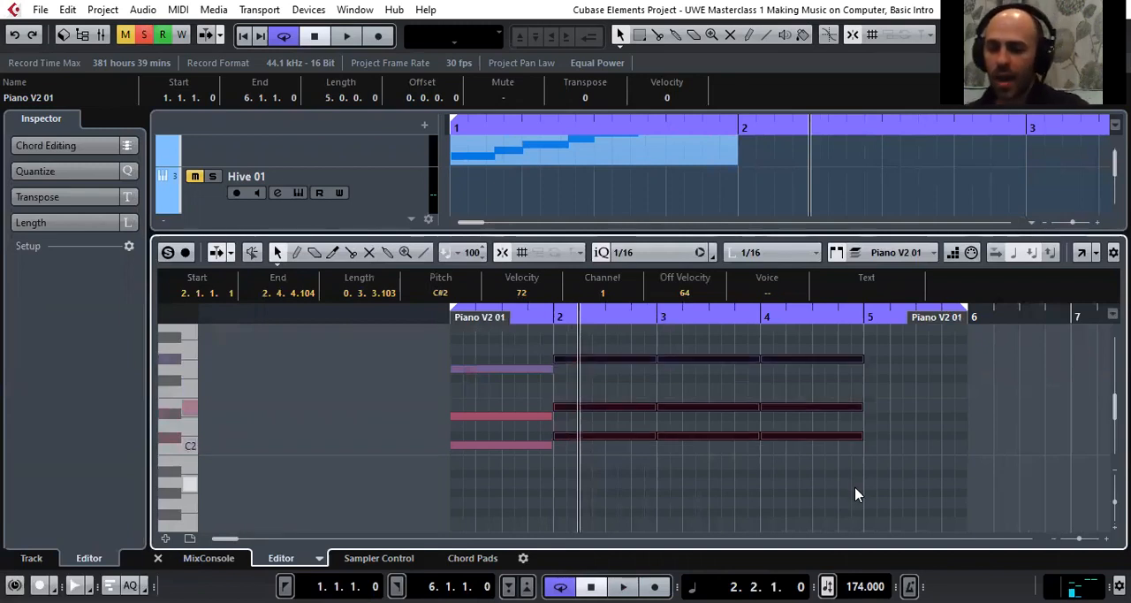
pyautogui.press('Up')
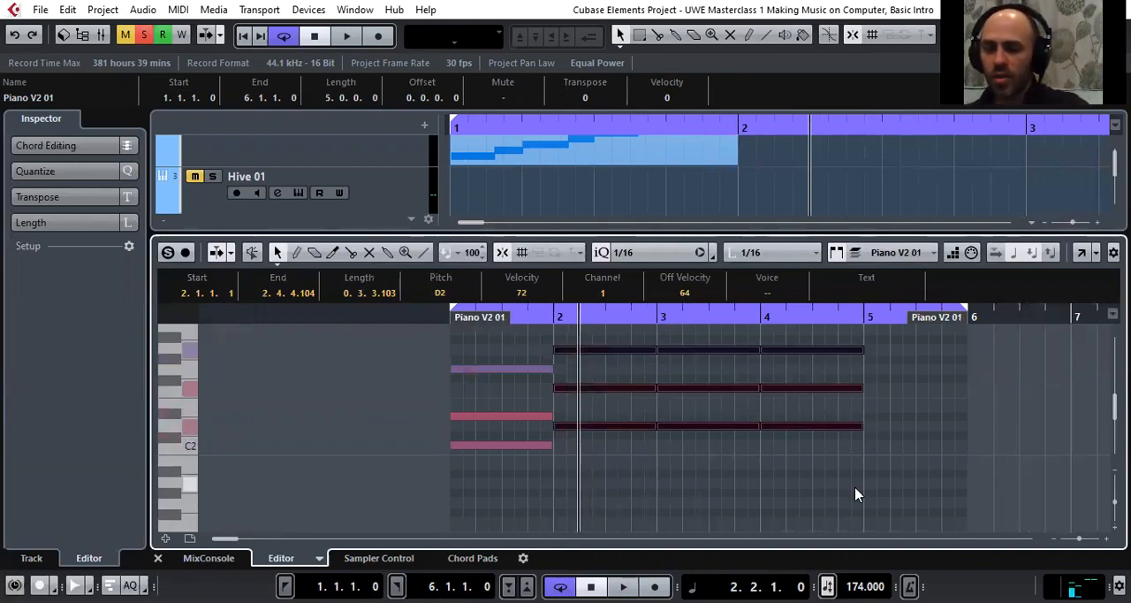
pyautogui.press('Up')
pyautogui.press('Up')
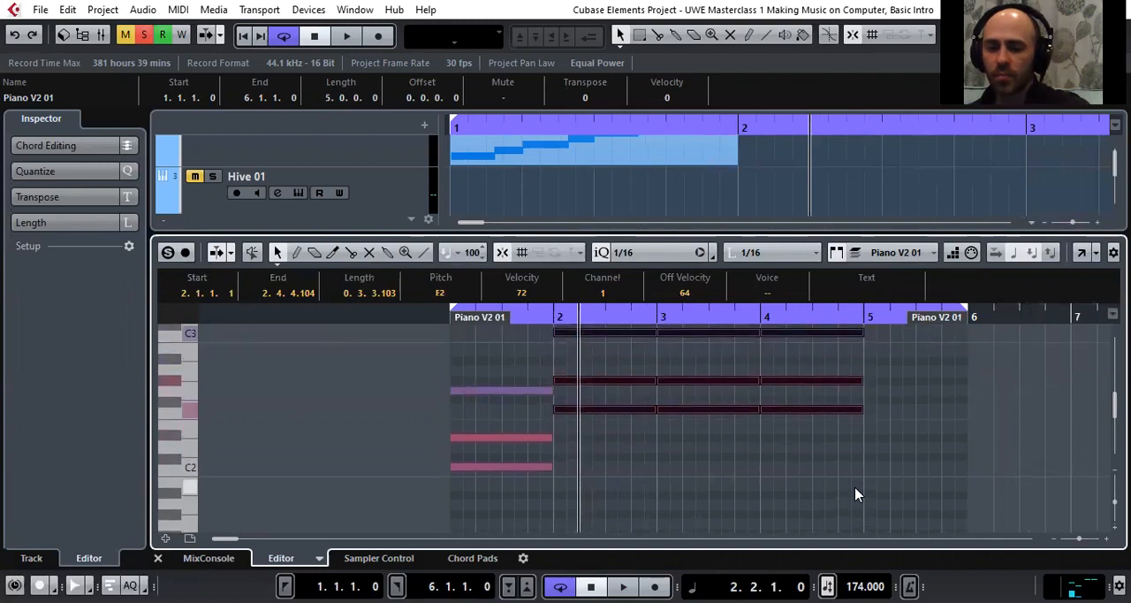
pyautogui.press('Up')
pyautogui.press('Up')
pyautogui.press('Up')
pyautogui.press('Up')
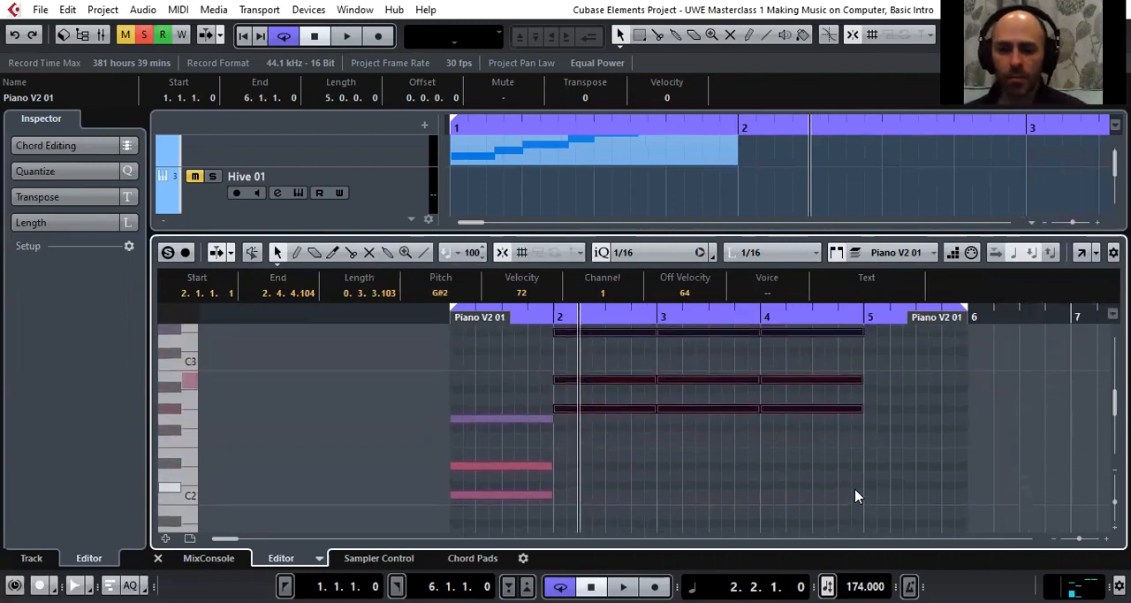
pyautogui.press('Up')
pyautogui.press('space')
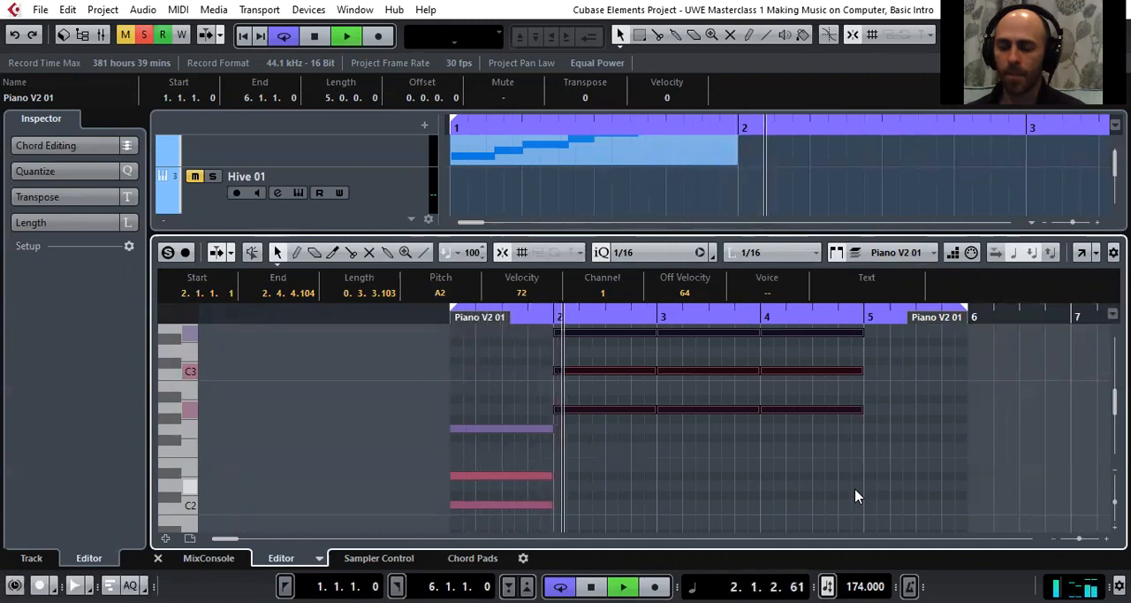
pyautogui.press('space')
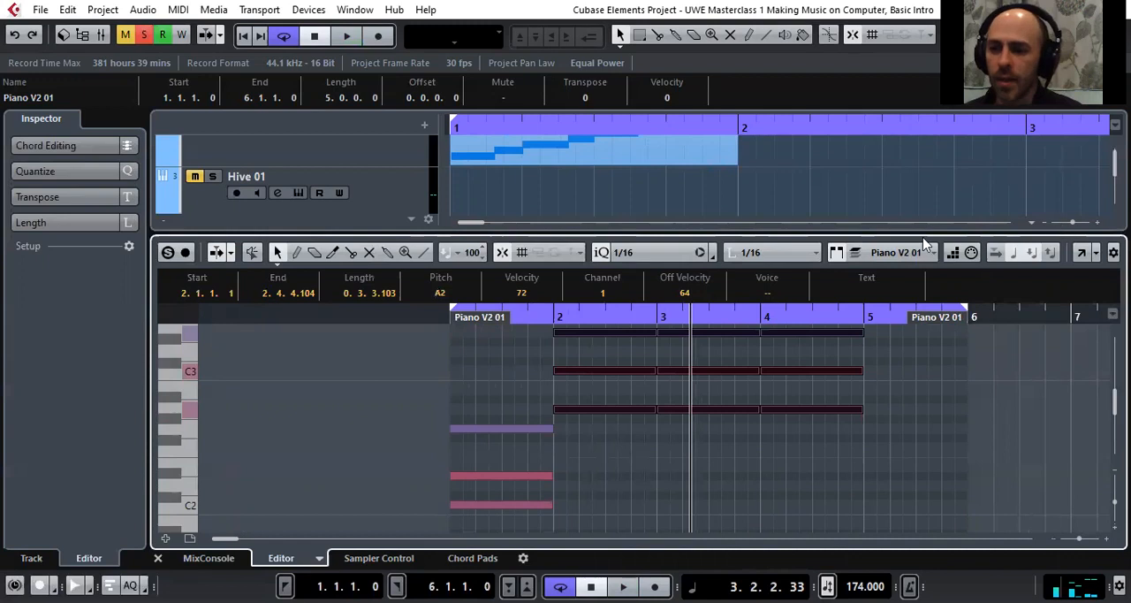
# Enlarge the project's track area, select the Kontakt 01 track and solo it instead of Piano V2 01
pyautogui.moveTo(919, 234); pyautogui.dragTo(942, 405)
pyautogui.scroll(-4, 530, 236)
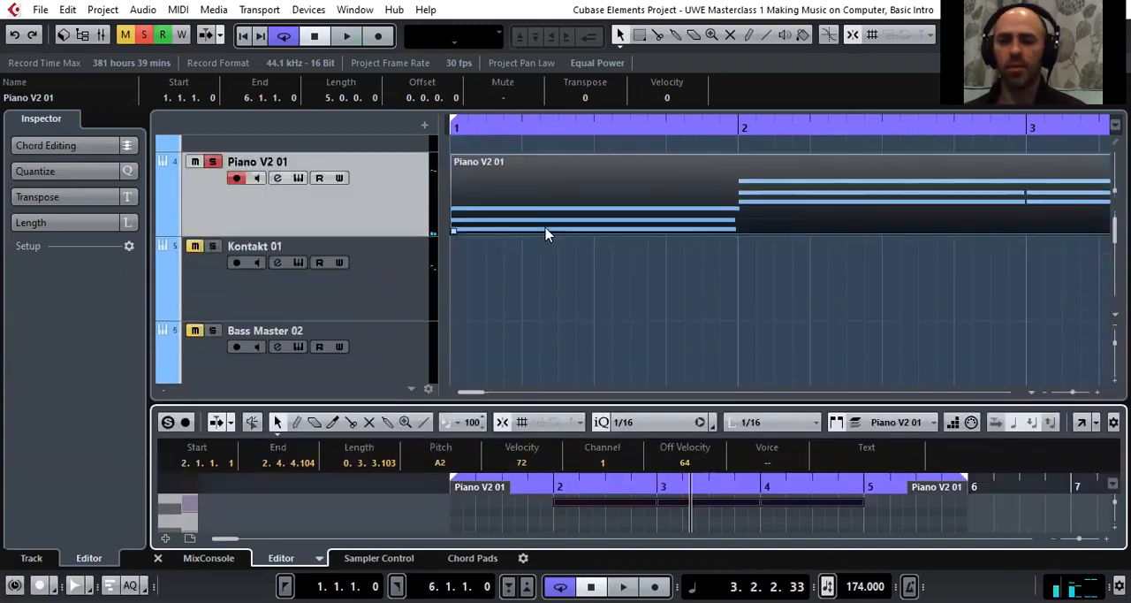
pyautogui.scroll(1, 362, 247)
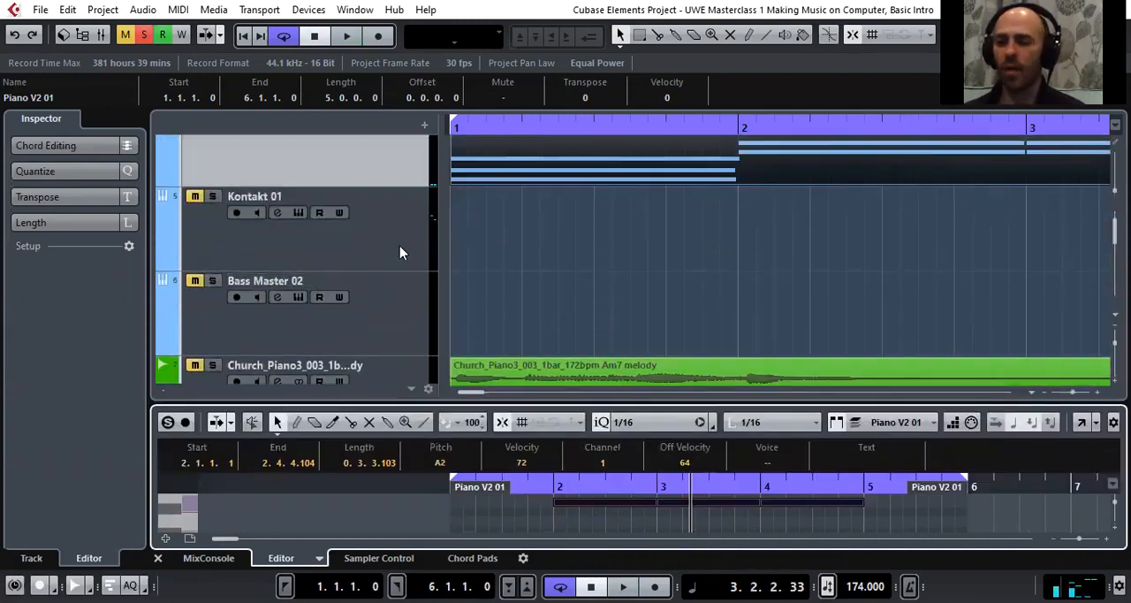
pyautogui.click(402, 258)
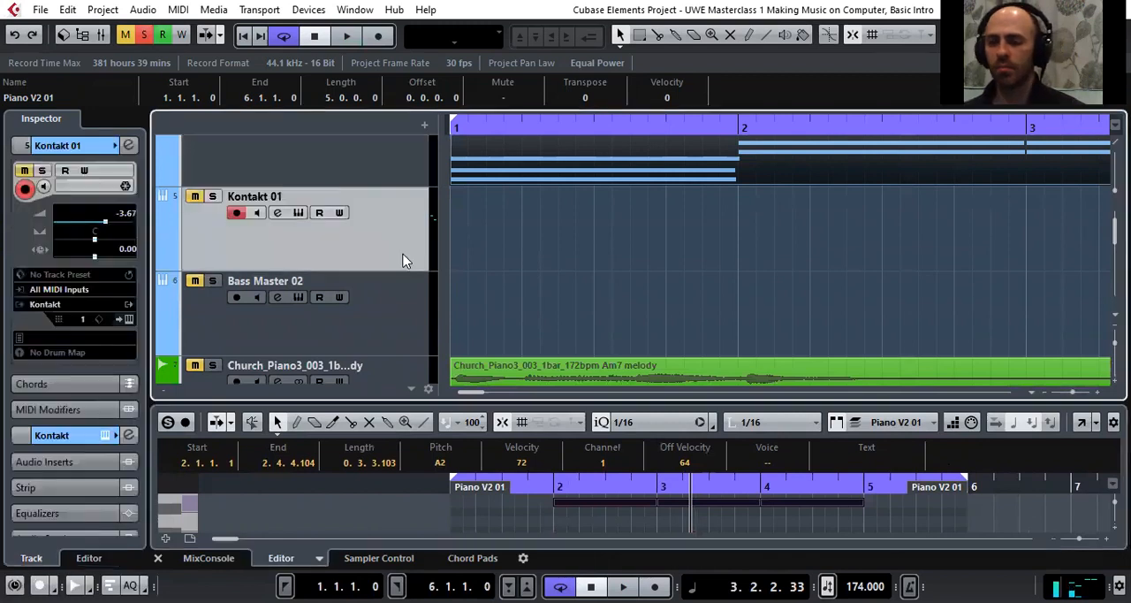
pyautogui.scroll(2, 222, 219)
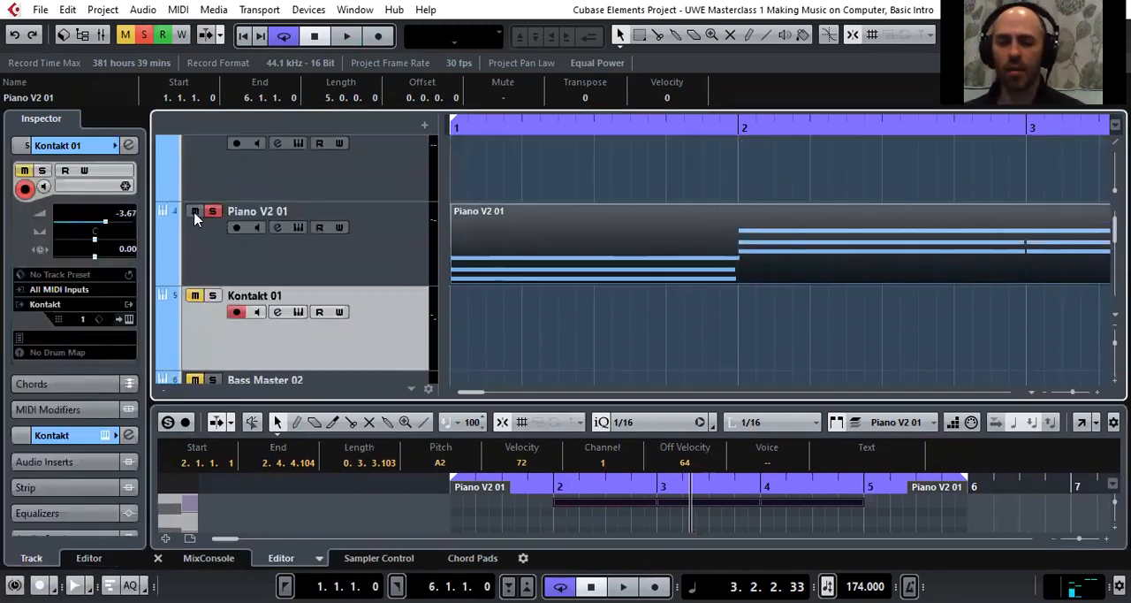
pyautogui.click(212, 295)
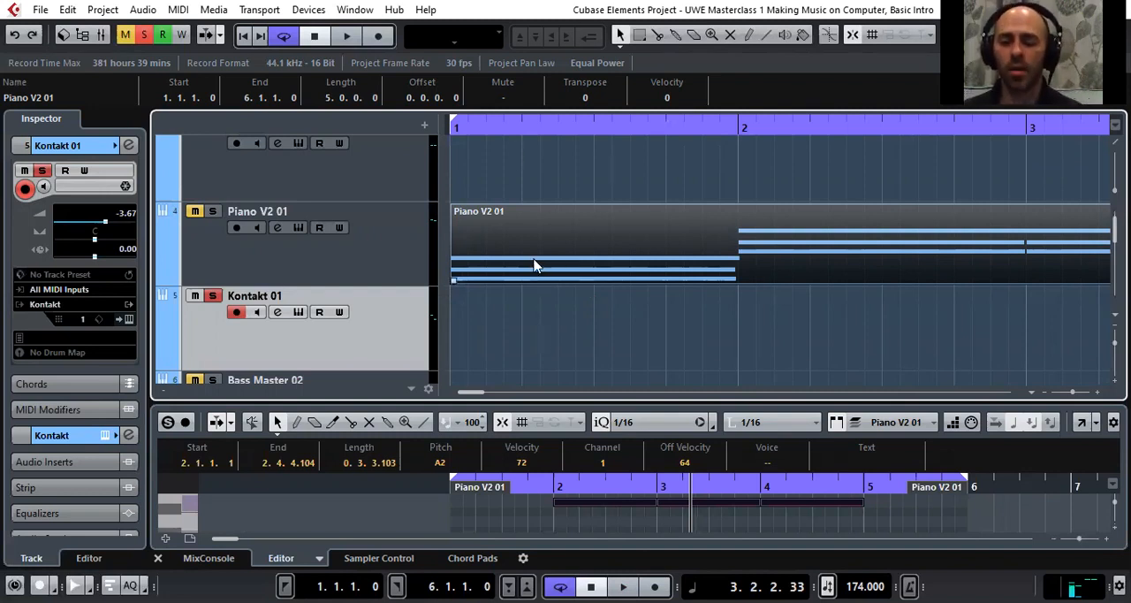
# Open the Kontakt 01 track's instrument window and reposition it so that its full width is visible
pyautogui.scroll(-1, 519, 260)
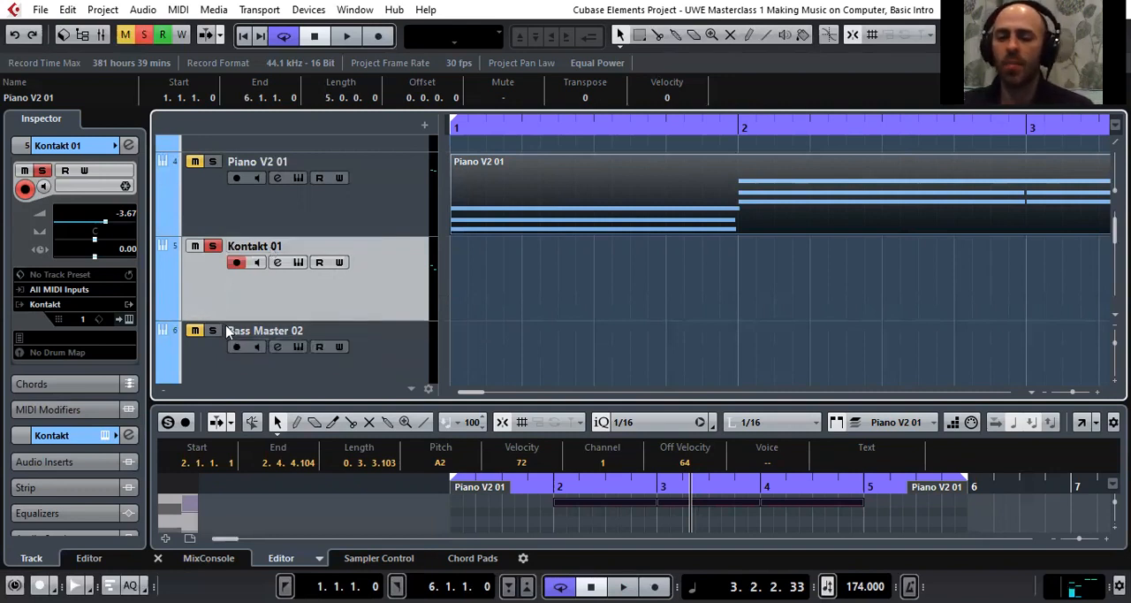
pyautogui.click(130, 319)
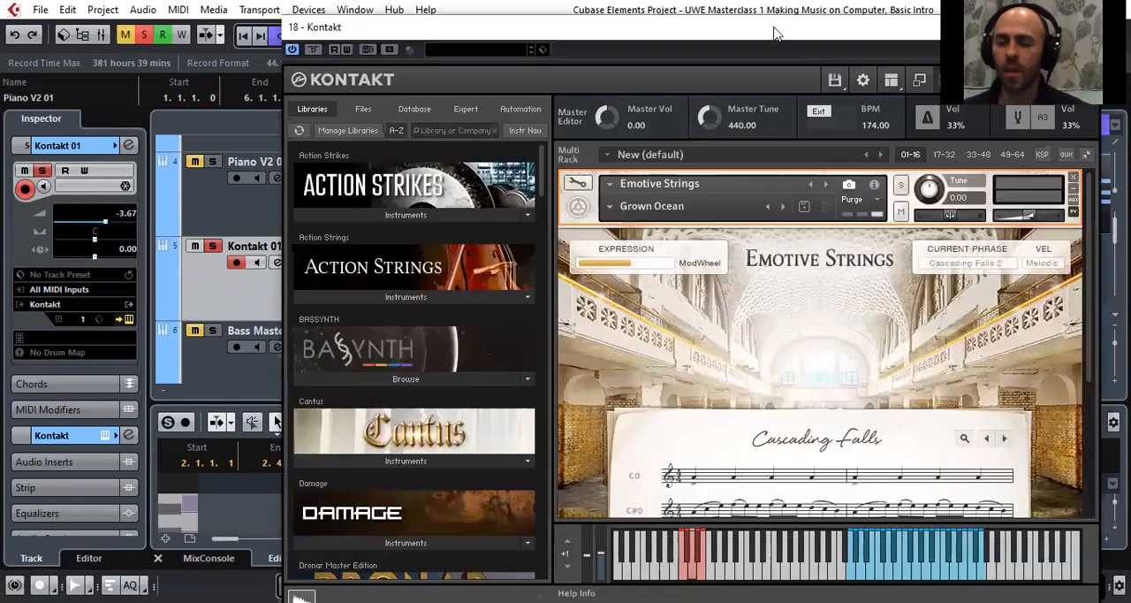
pyautogui.moveTo(778, 34); pyautogui.dragTo(626, 30)
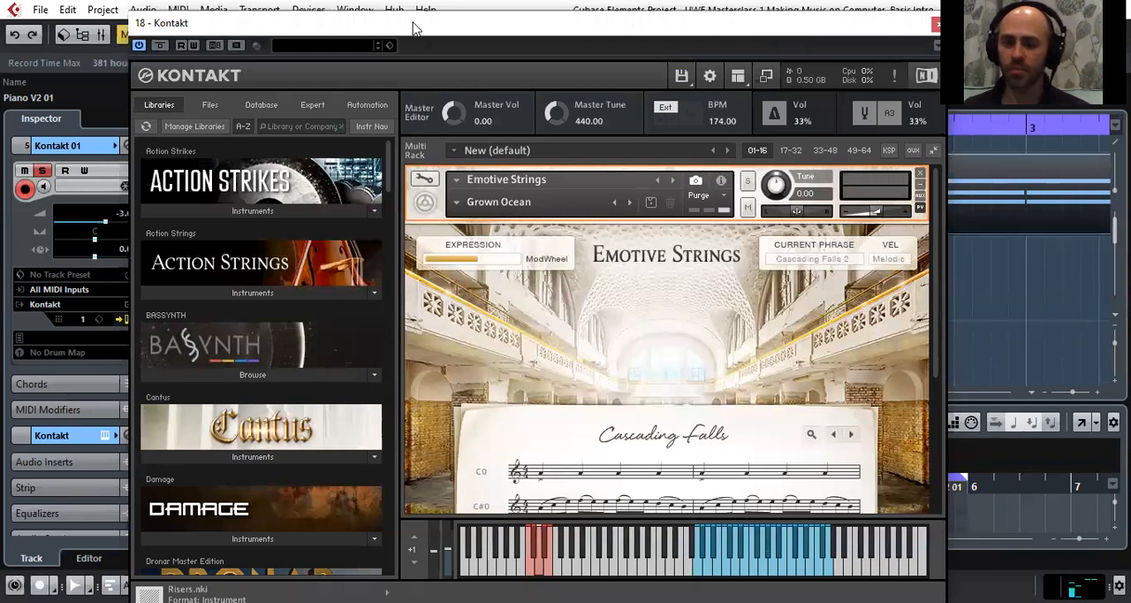
pyautogui.moveTo(413, 29); pyautogui.dragTo(386, 27)
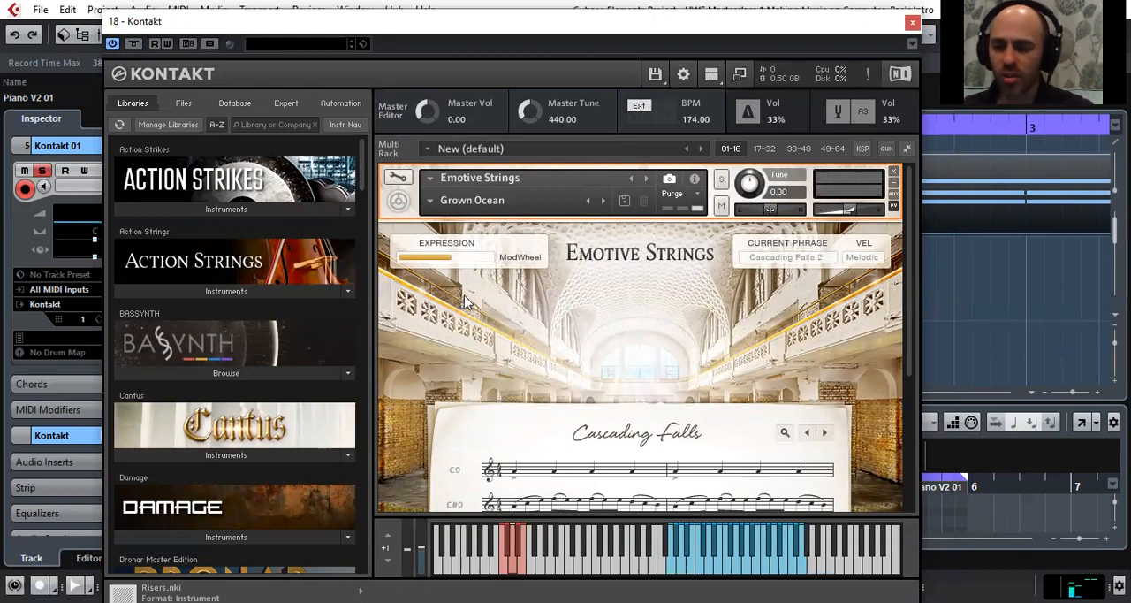
# Browse the Kontakt library list from Action Strikes down to Yangqin and return to the first libraries
pyautogui.scroll(-2, 452, 313)
pyautogui.scroll(2, 426, 291)
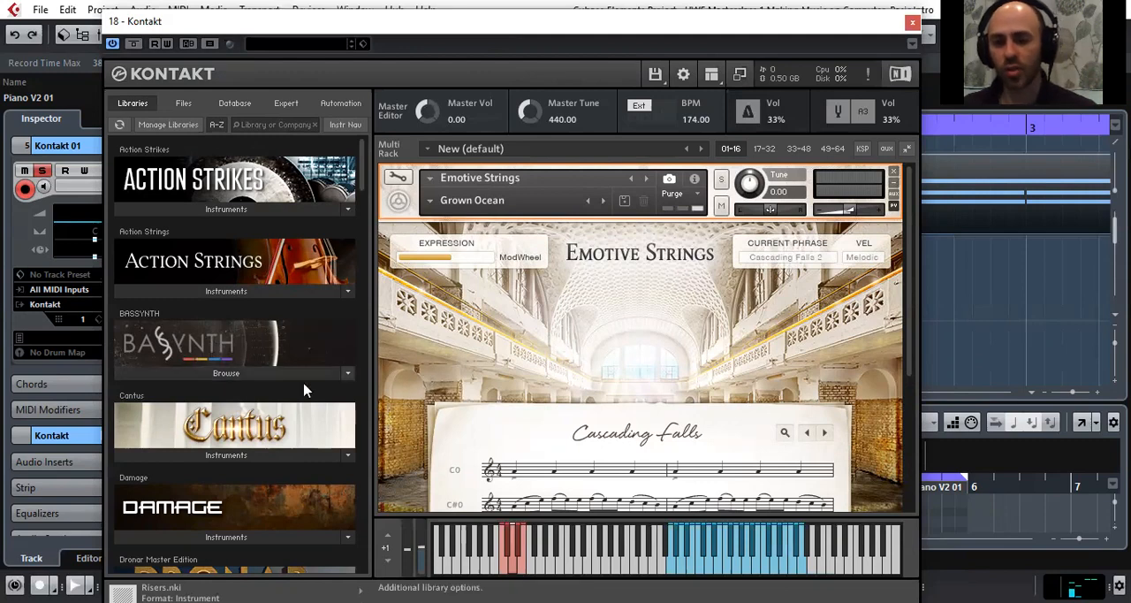
pyautogui.scroll(-3, 300, 379)
pyautogui.scroll(-5, 263, 374)
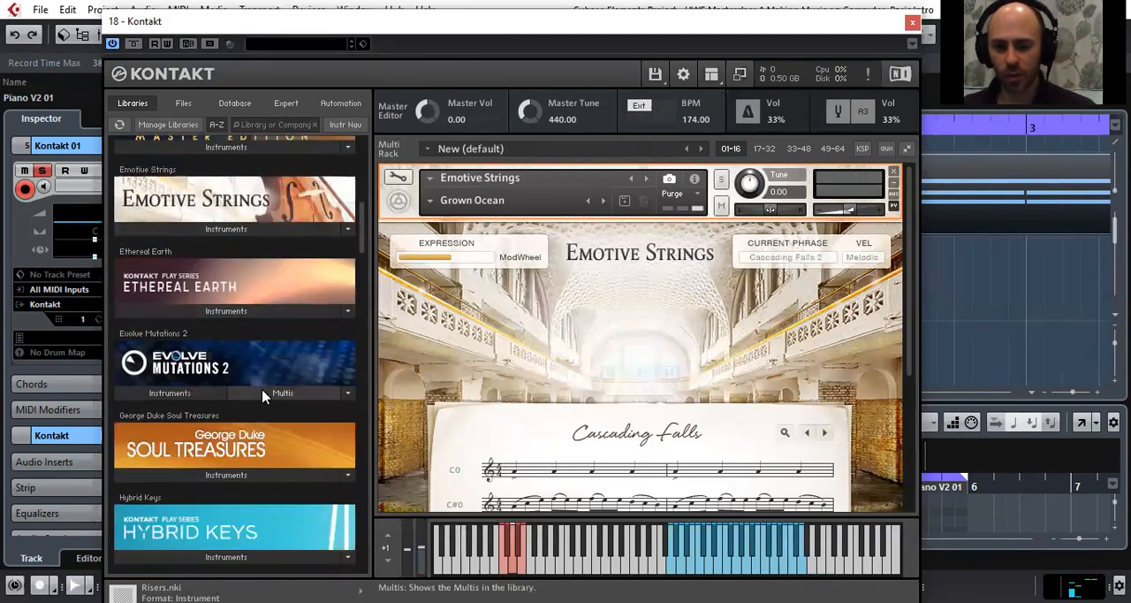
pyautogui.scroll(-2, 267, 397)
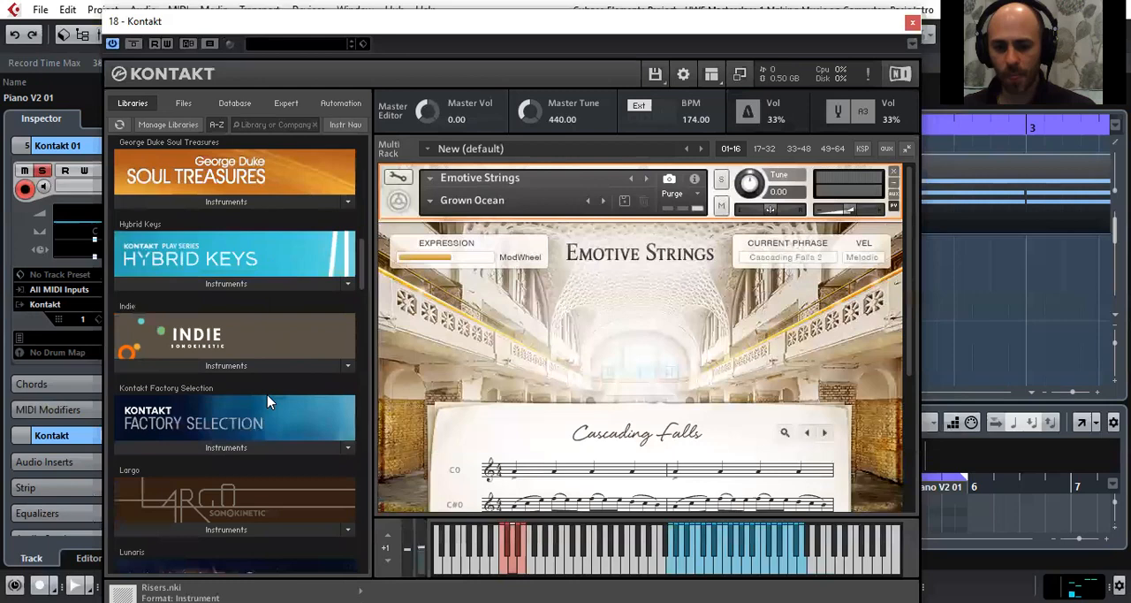
pyautogui.scroll(4, 267, 400)
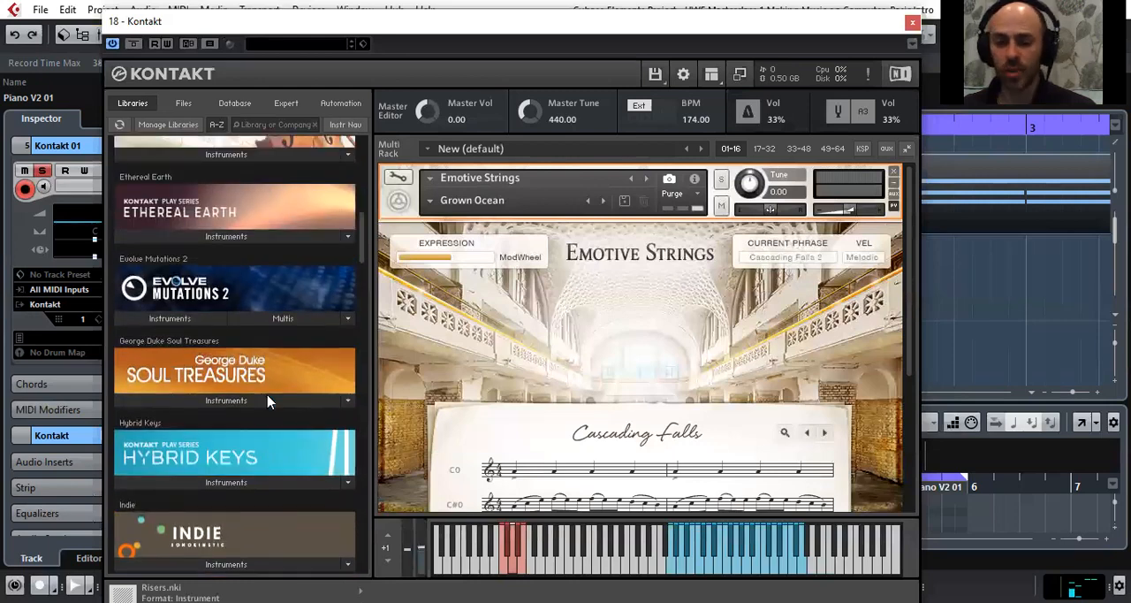
pyautogui.scroll(5, 271, 402)
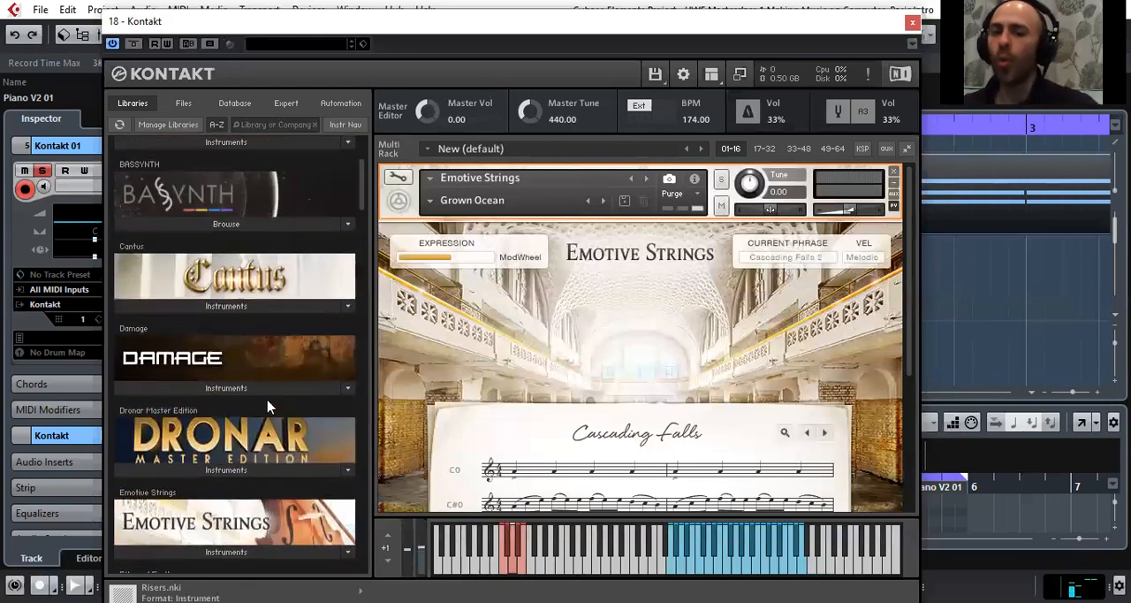
pyautogui.scroll(1, 271, 402)
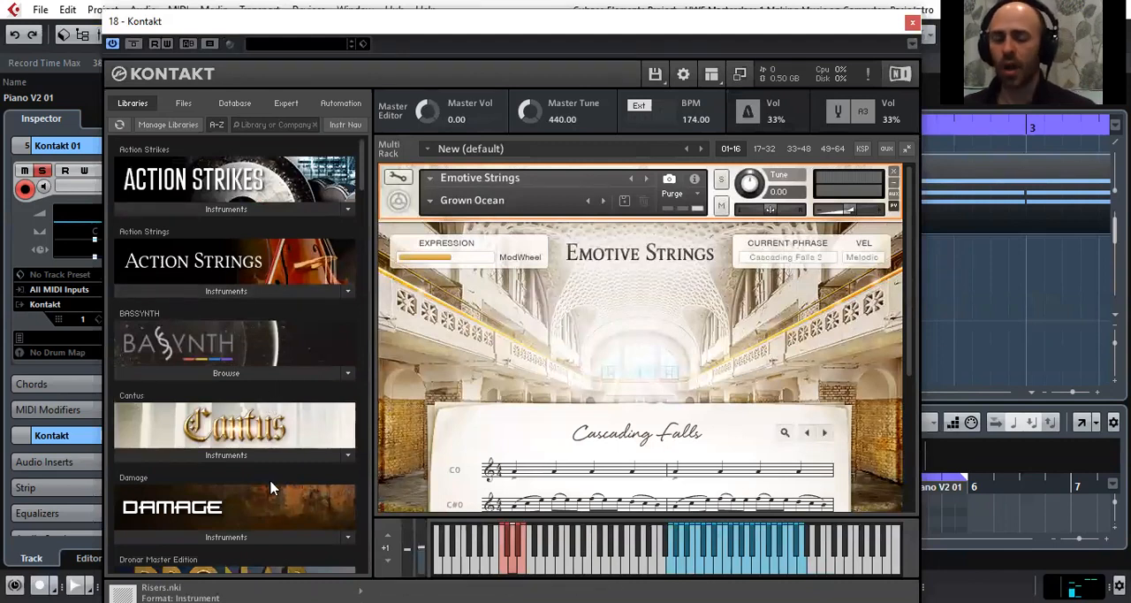
pyautogui.scroll(-1, 258, 481)
pyautogui.scroll(-2, 257, 482)
pyautogui.scroll(-3, 258, 482)
pyautogui.scroll(5, 260, 482)
pyautogui.scroll(1, 259, 481)
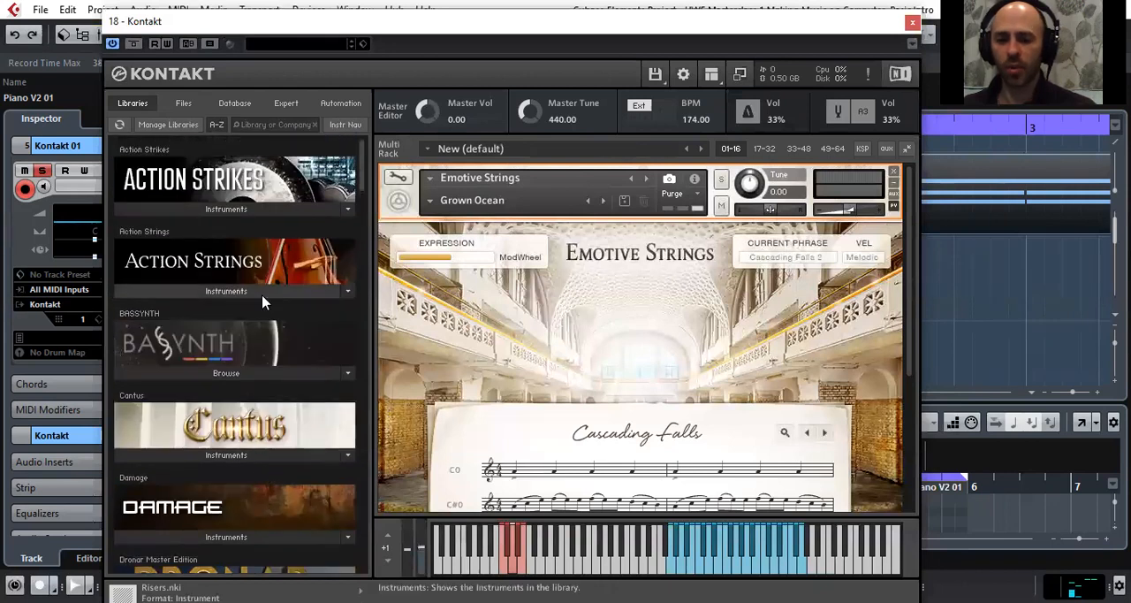
pyautogui.scroll(-2, 260, 284)
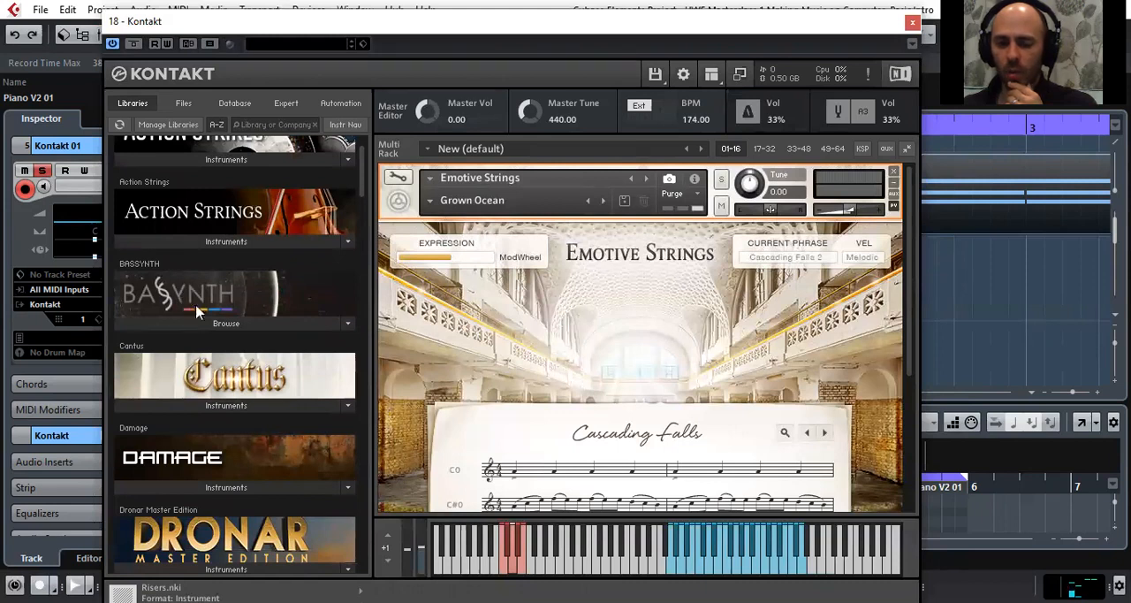
pyautogui.scroll(-4, 202, 339)
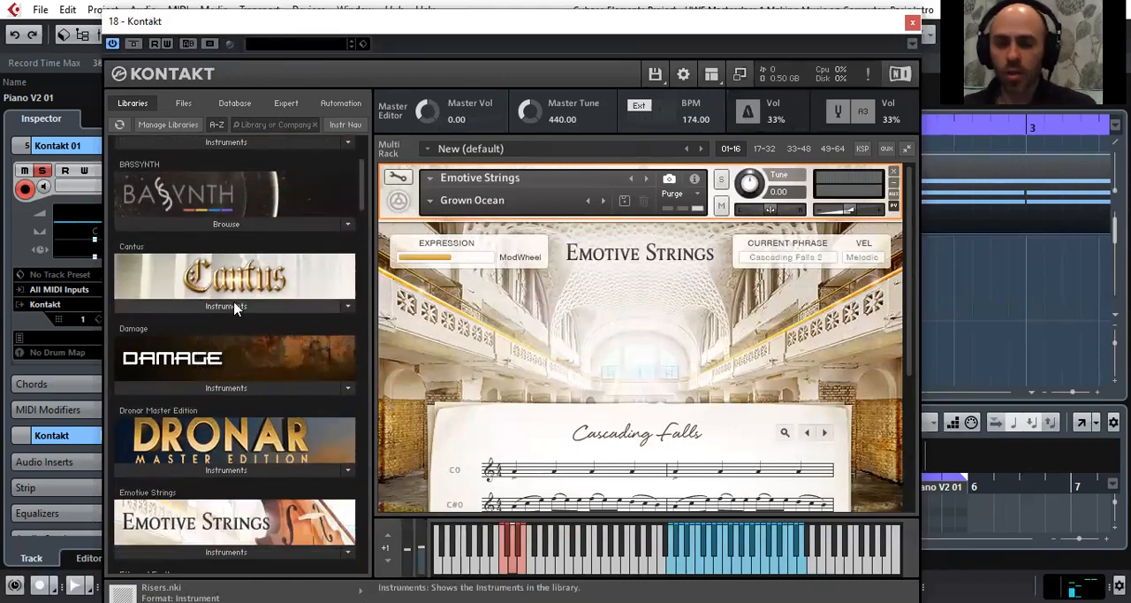
pyautogui.scroll(-6, 234, 306)
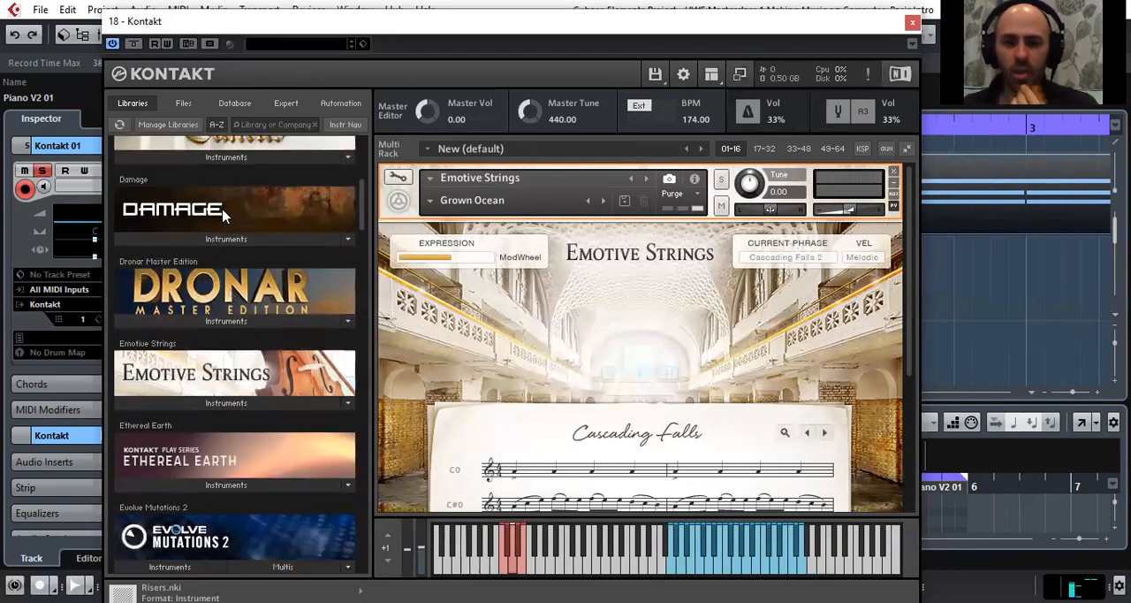
pyautogui.scroll(-12, 266, 327)
pyautogui.scroll(-8, 278, 358)
pyautogui.moveTo(362, 279); pyautogui.dragTo(364, 391)
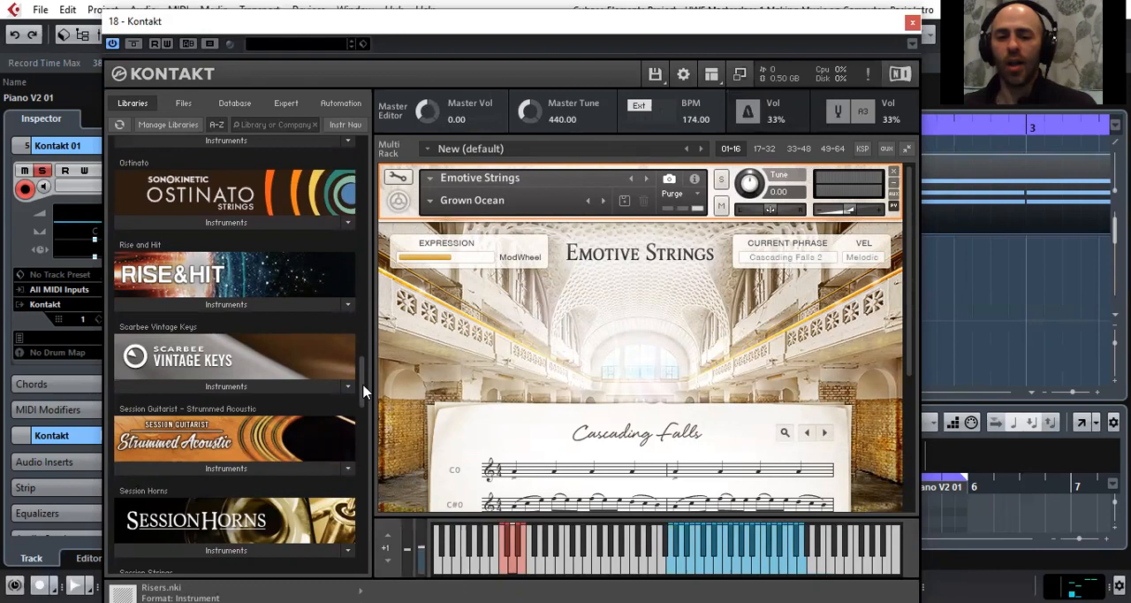
pyautogui.moveTo(364, 390); pyautogui.dragTo(364, 395)
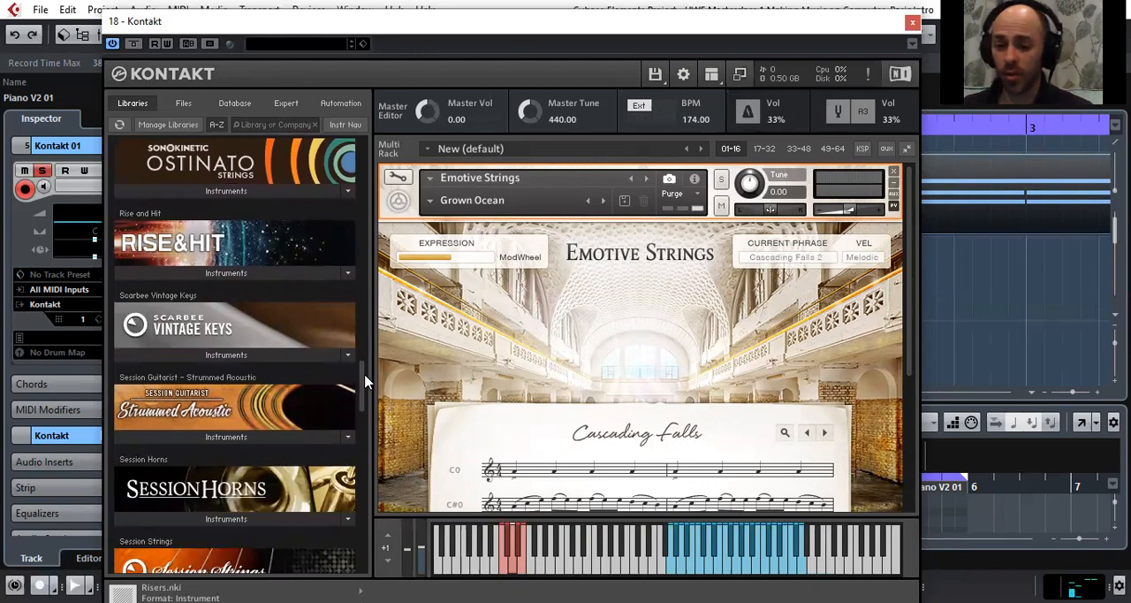
pyautogui.scroll(-3, 368, 389)
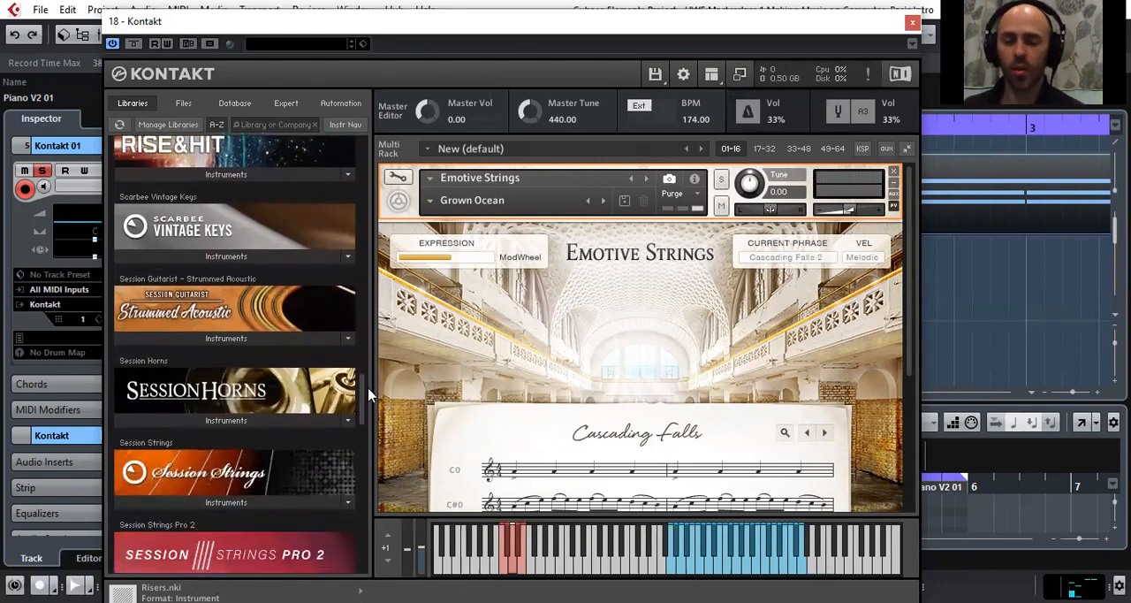
pyautogui.moveTo(369, 395); pyautogui.dragTo(385, 548)
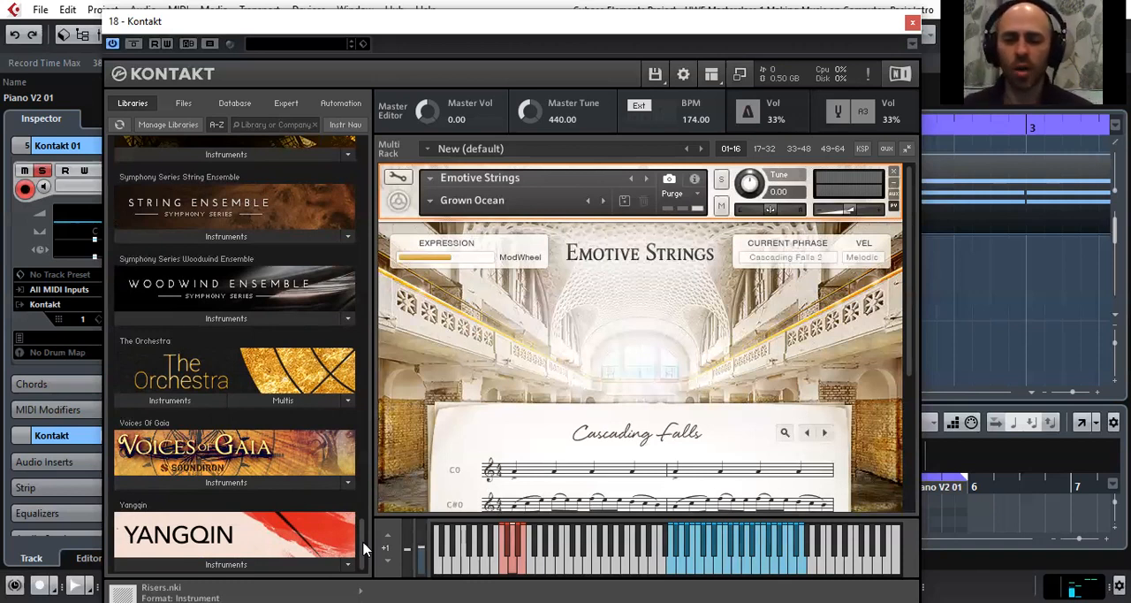
pyautogui.scroll(5, 353, 411)
pyautogui.scroll(10, 305, 395)
pyautogui.scroll(10, 296, 393)
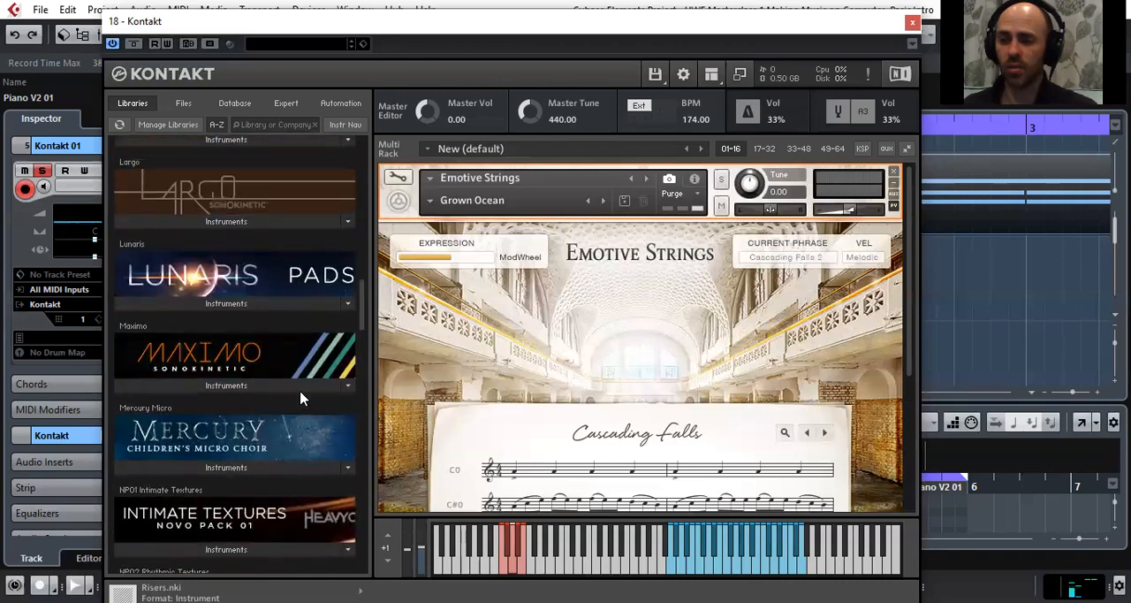
pyautogui.scroll(10, 301, 399)
pyautogui.scroll(5, 320, 359)
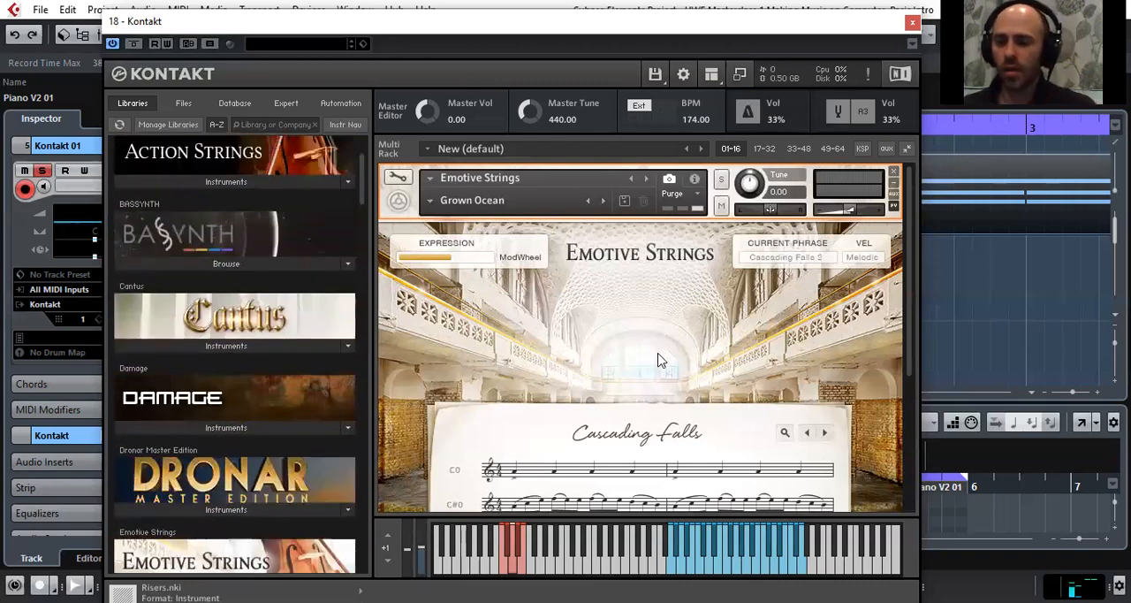
# Examine the Cascading Falls phrase notation in the loaded Emotive Strings instrument
pyautogui.scroll(-1, 653, 355)
pyautogui.scroll(1, 625, 358)
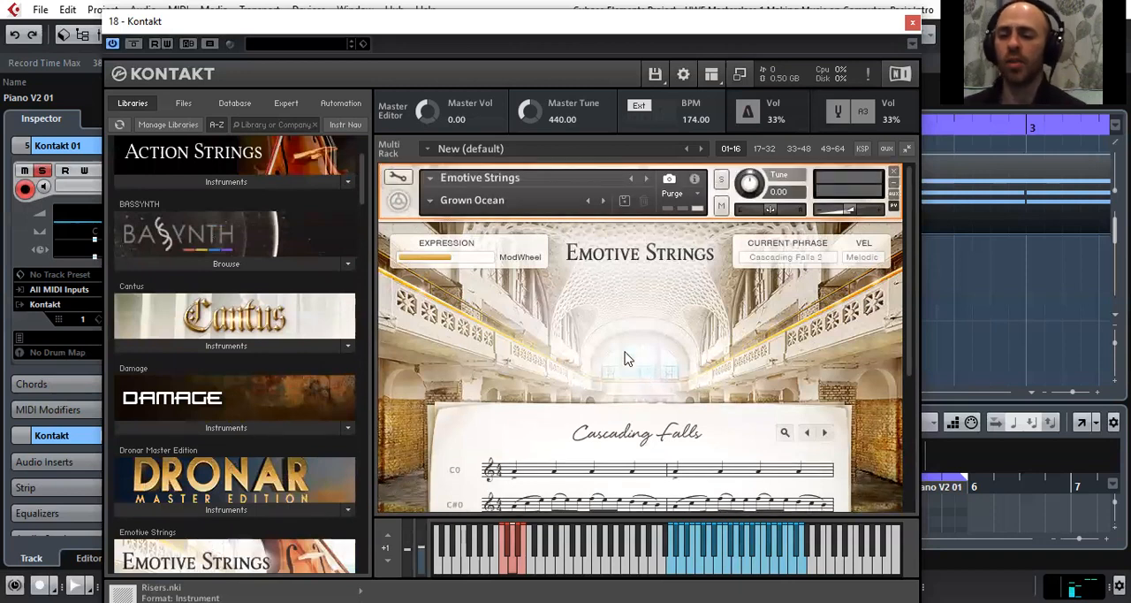
pyautogui.scroll(-2, 625, 360)
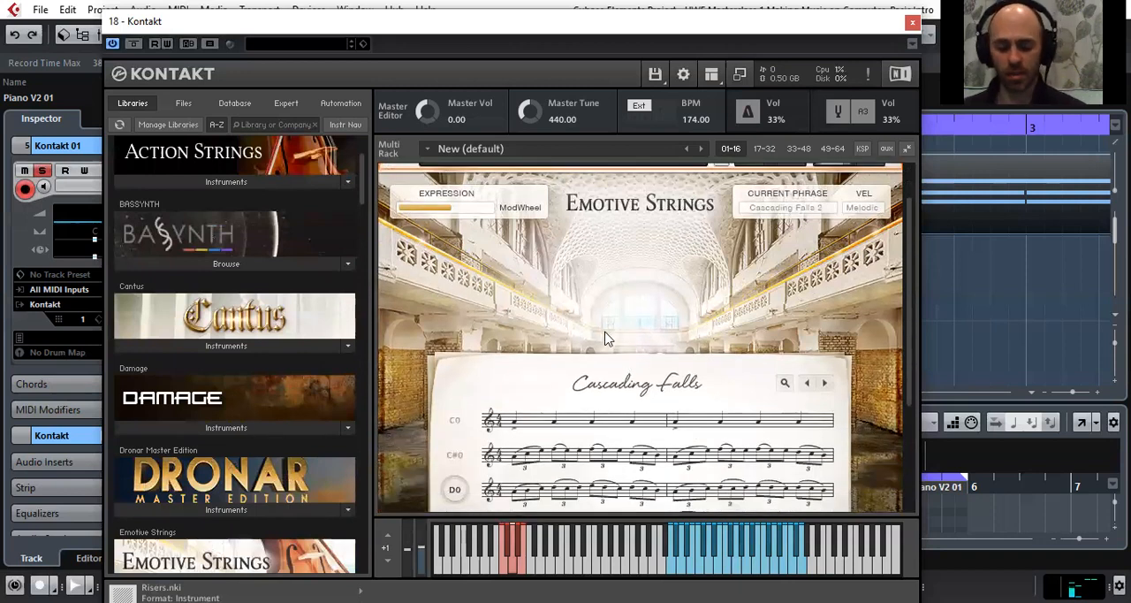
pyautogui.scroll(1, 606, 337)
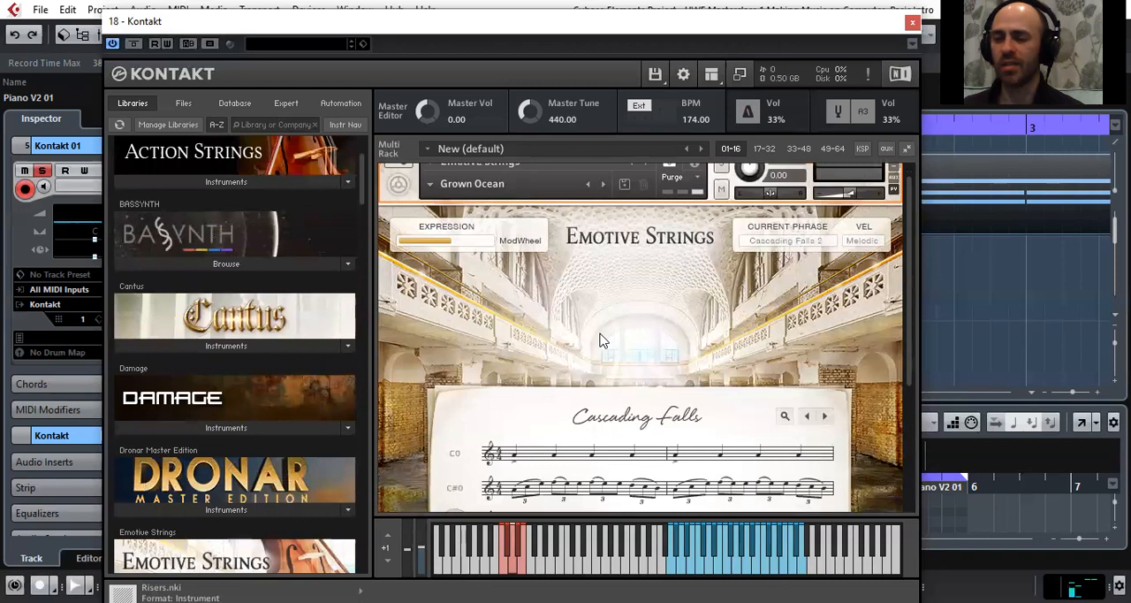
# Examine the Emotive Strings interface, then browse its theme list and leave it without choosing another theme
pyautogui.scroll(1, 604, 341)
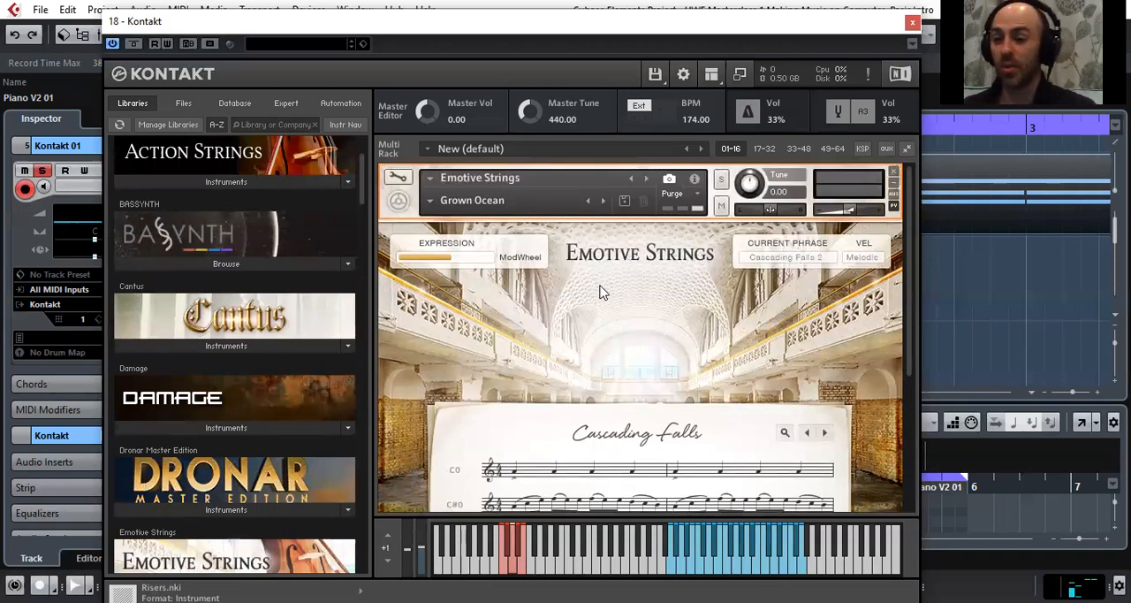
pyautogui.scroll(-1, 468, 291)
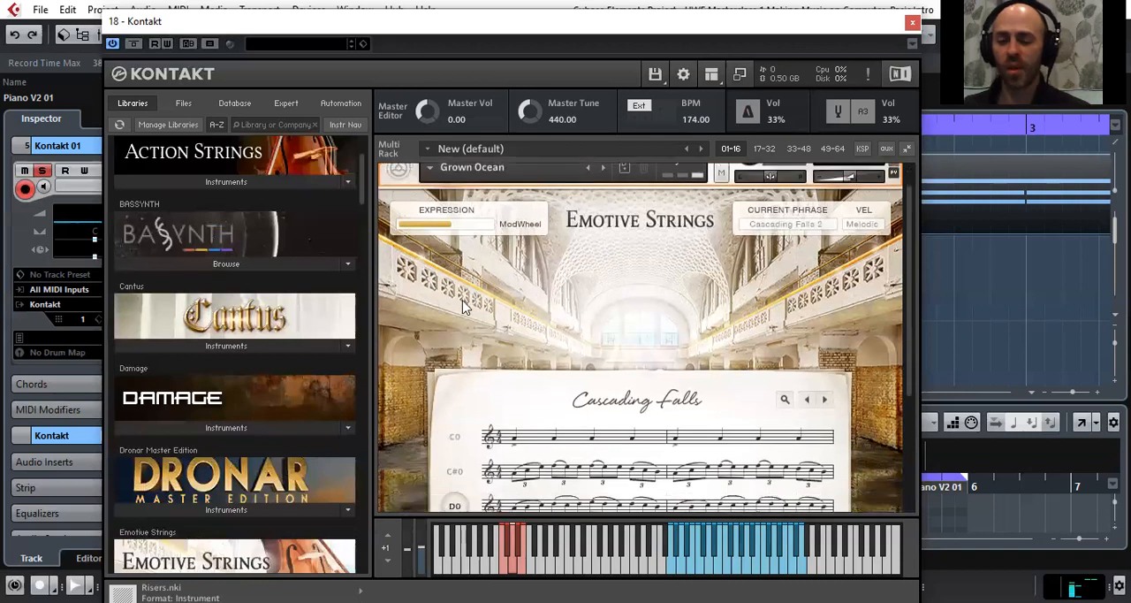
pyautogui.scroll(-1, 462, 289)
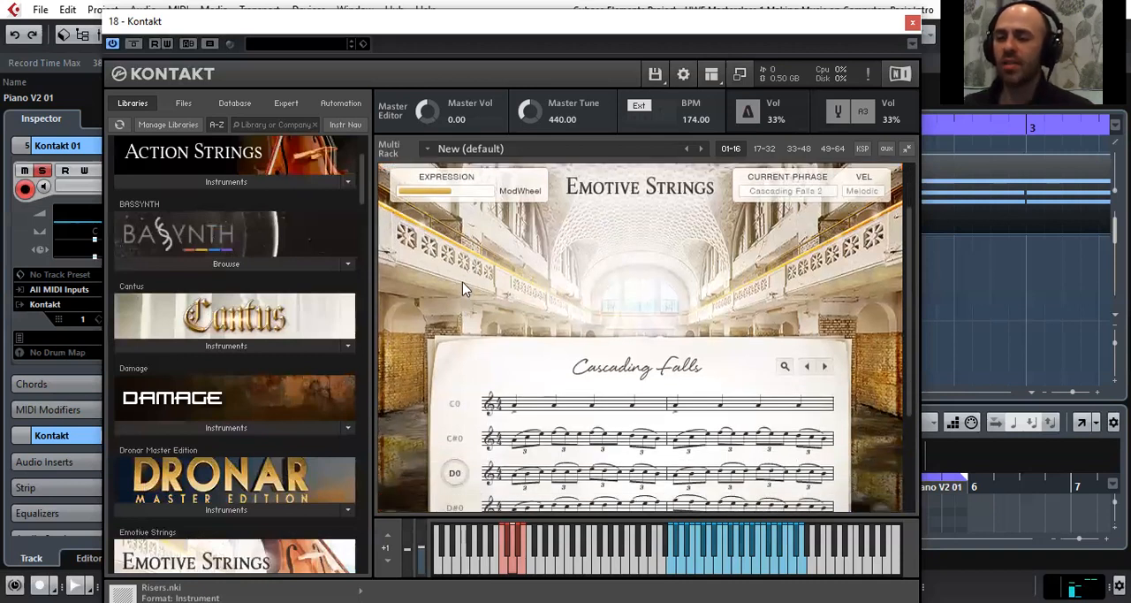
pyautogui.scroll(-1, 433, 293)
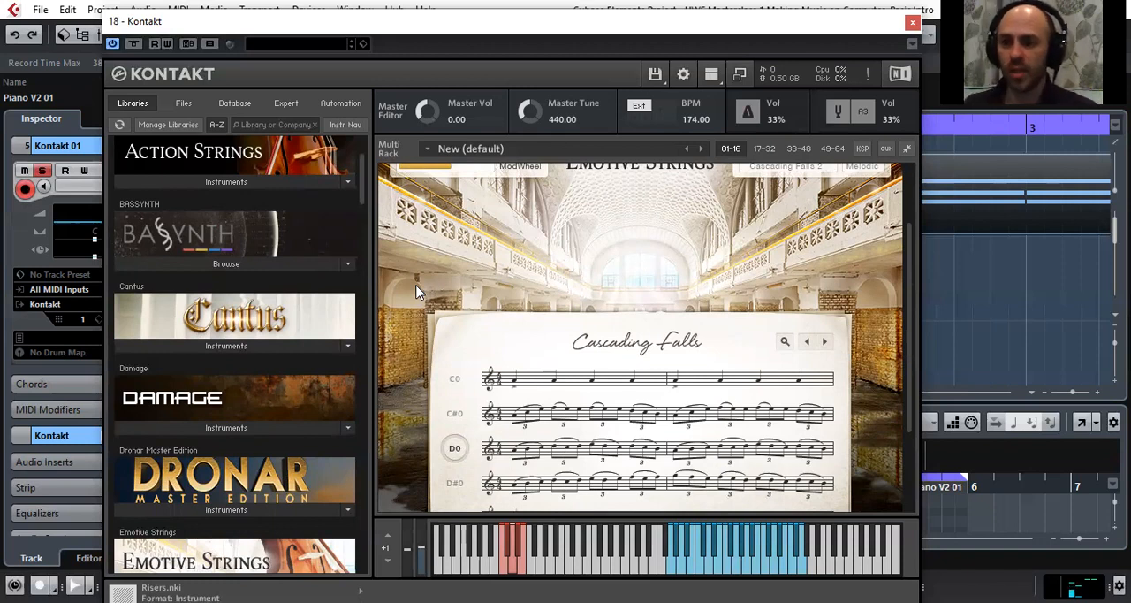
pyautogui.scroll(-2, 412, 292)
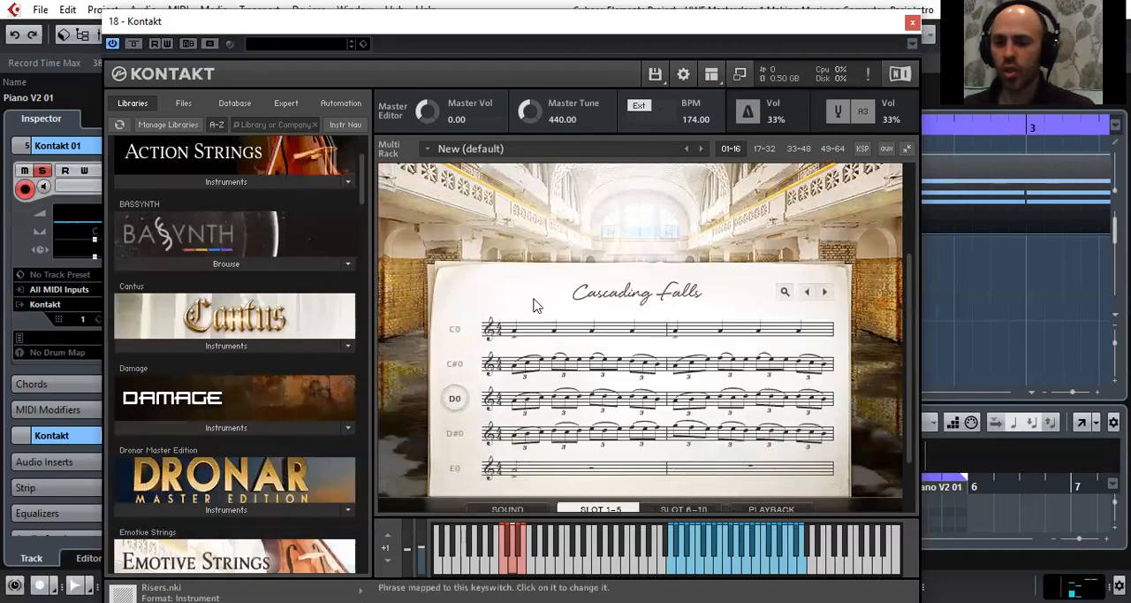
pyautogui.scroll(4, 534, 306)
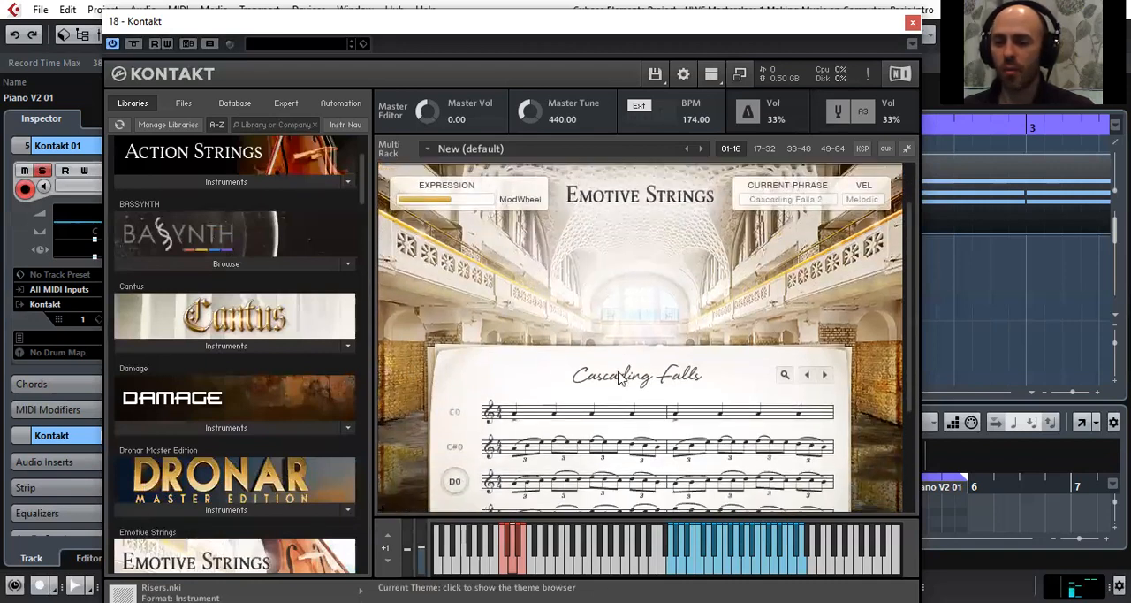
pyautogui.click(624, 376)
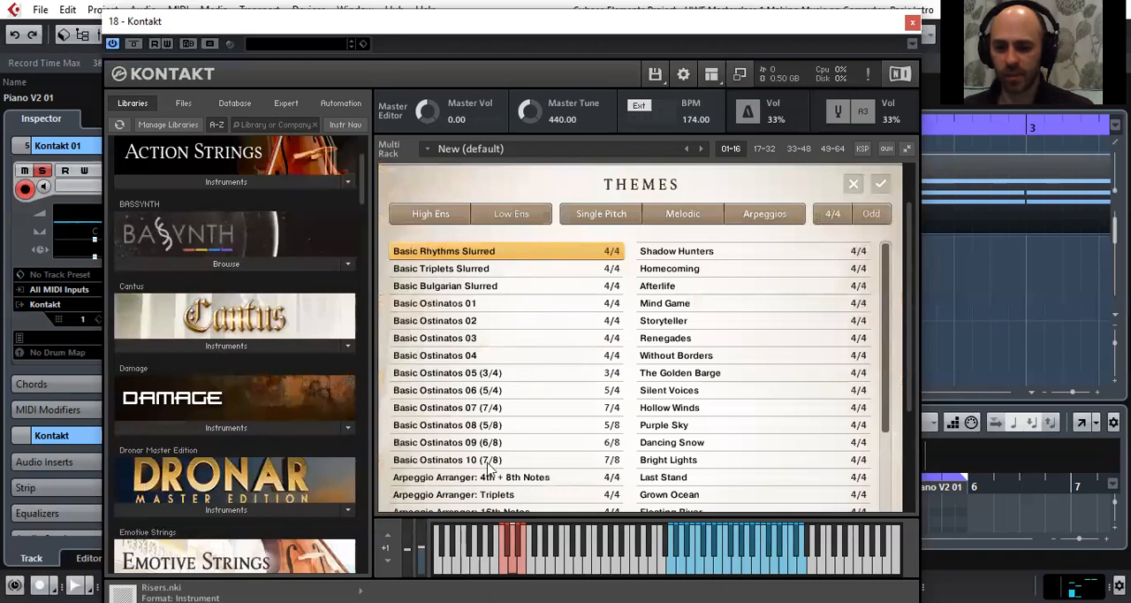
pyautogui.scroll(-3, 492, 459)
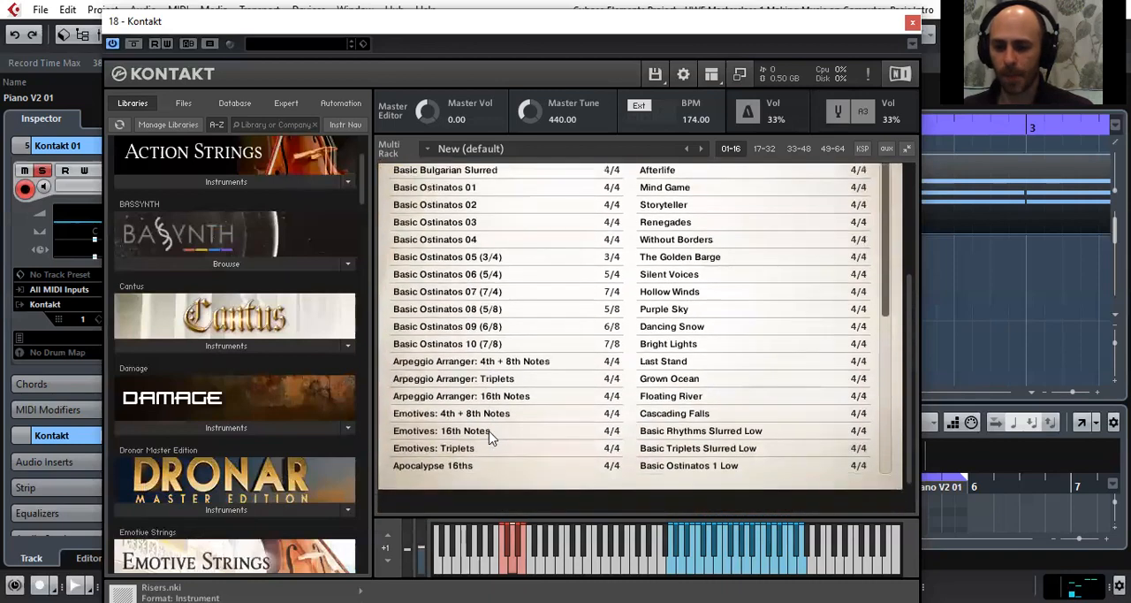
pyautogui.scroll(3, 491, 435)
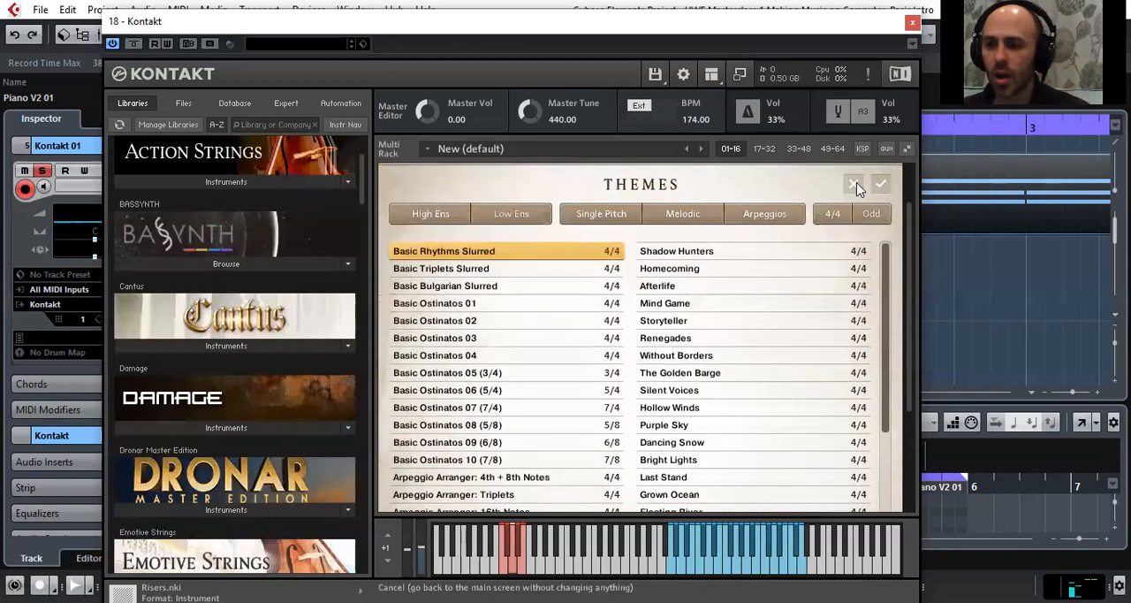
pyautogui.click(855, 185)
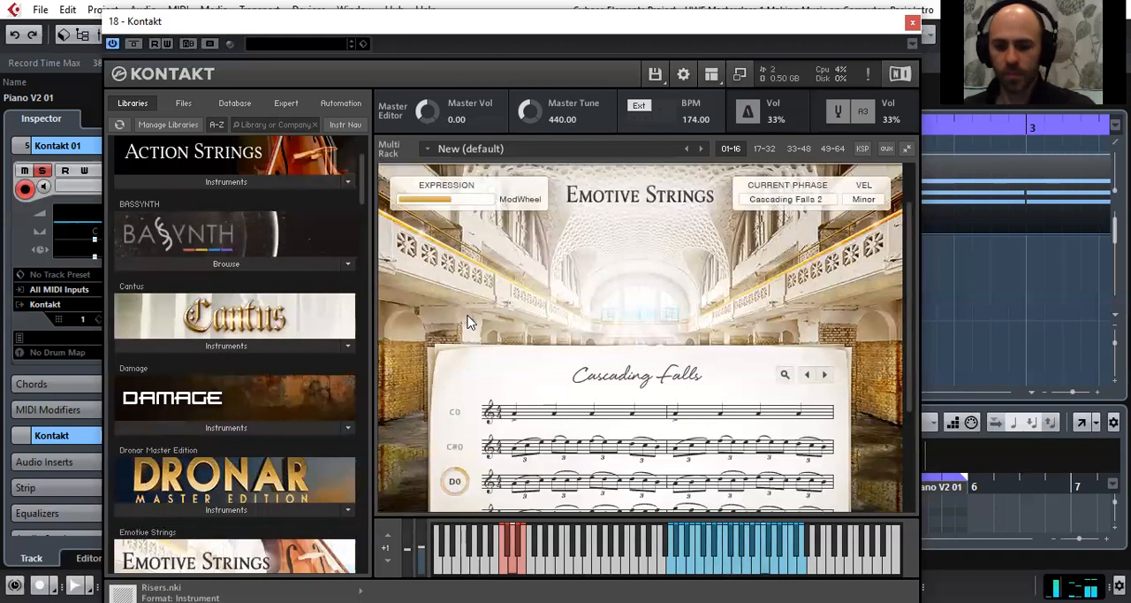
# Audition the Cascading Falls phrases by selecting the D#0 keyswitch and then C#0
pyautogui.scroll(-2, 442, 318)
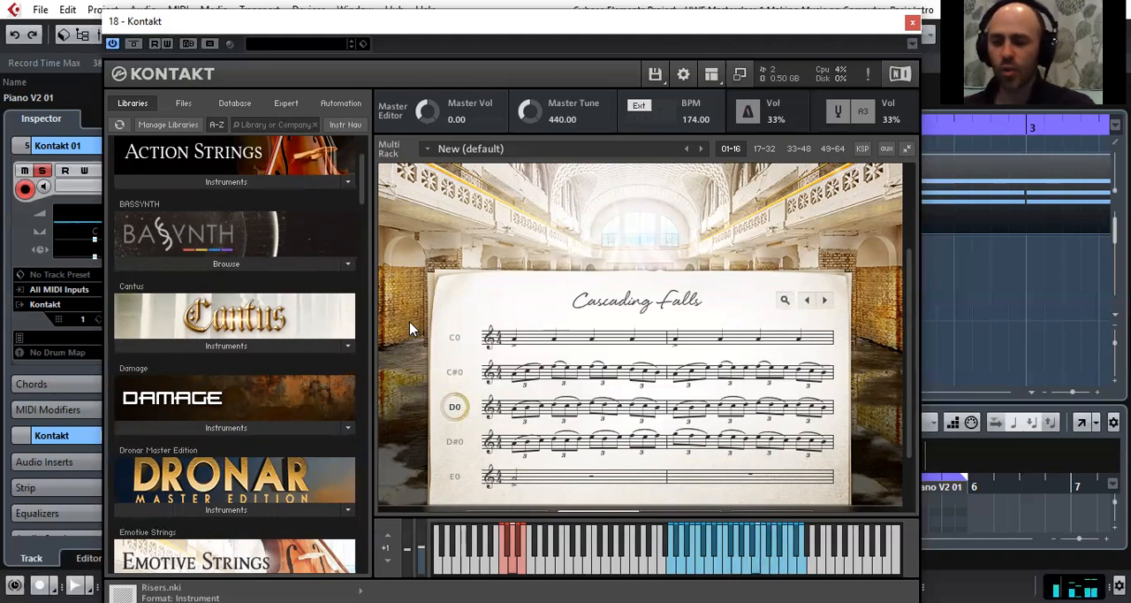
pyautogui.click(457, 448)
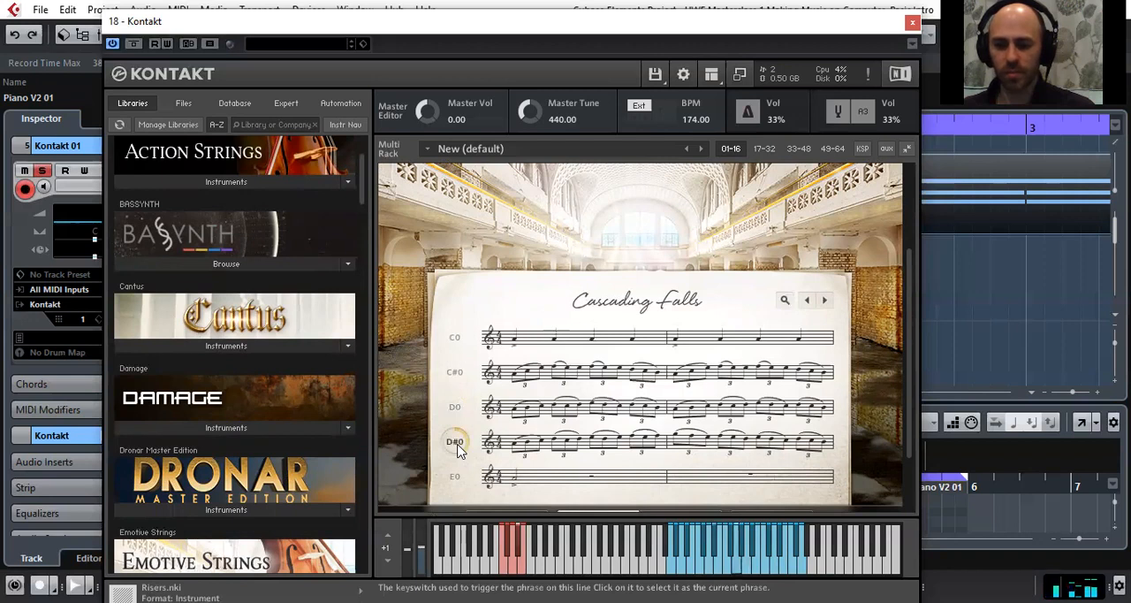
pyautogui.click(457, 377)
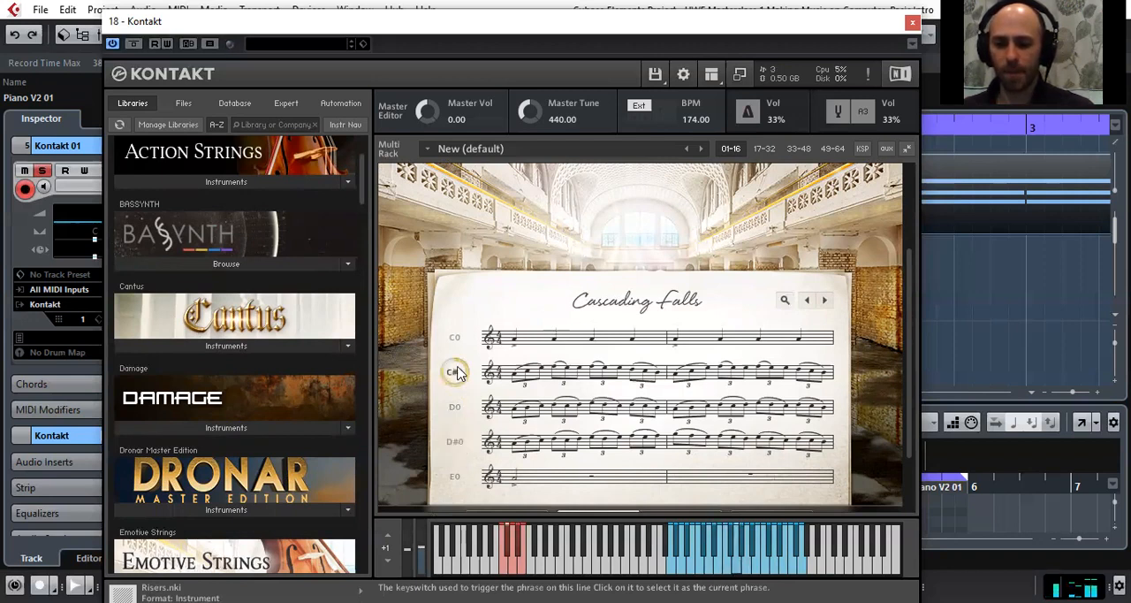
# Load the Bright Lights theme into Emotive Strings in place of Cascading Falls
pyautogui.click(725, 309)
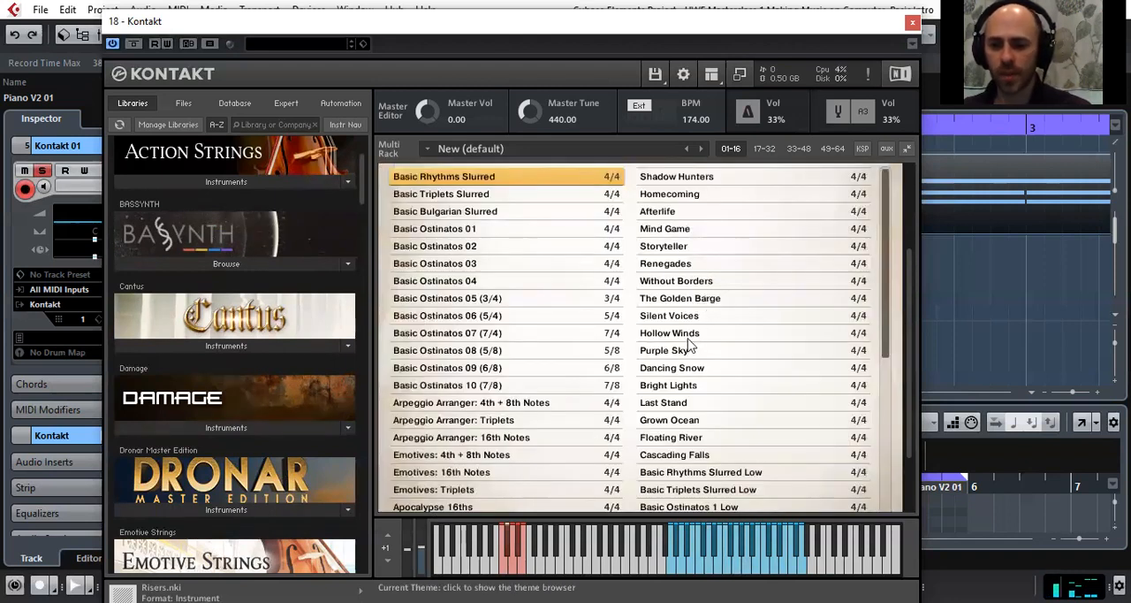
pyautogui.click(694, 386)
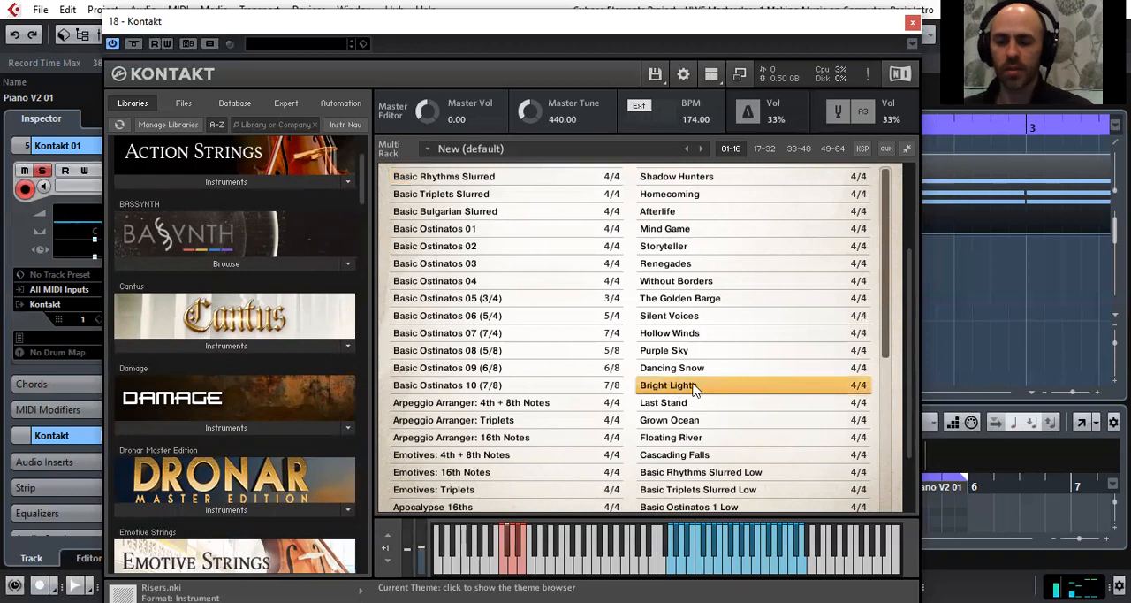
pyautogui.scroll(3, 914, 169)
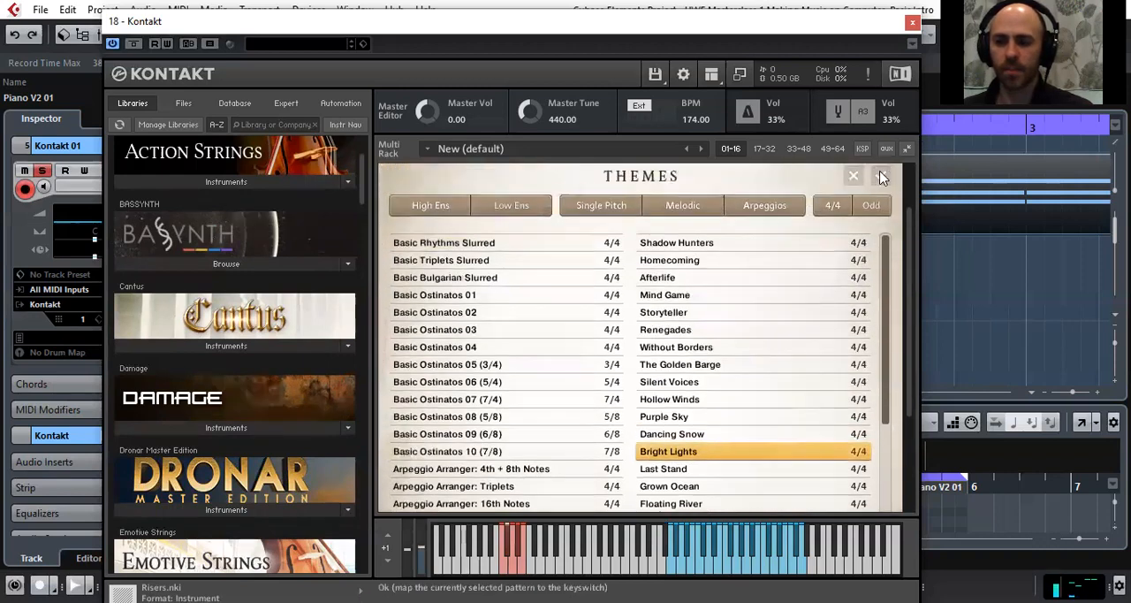
pyautogui.click(881, 177)
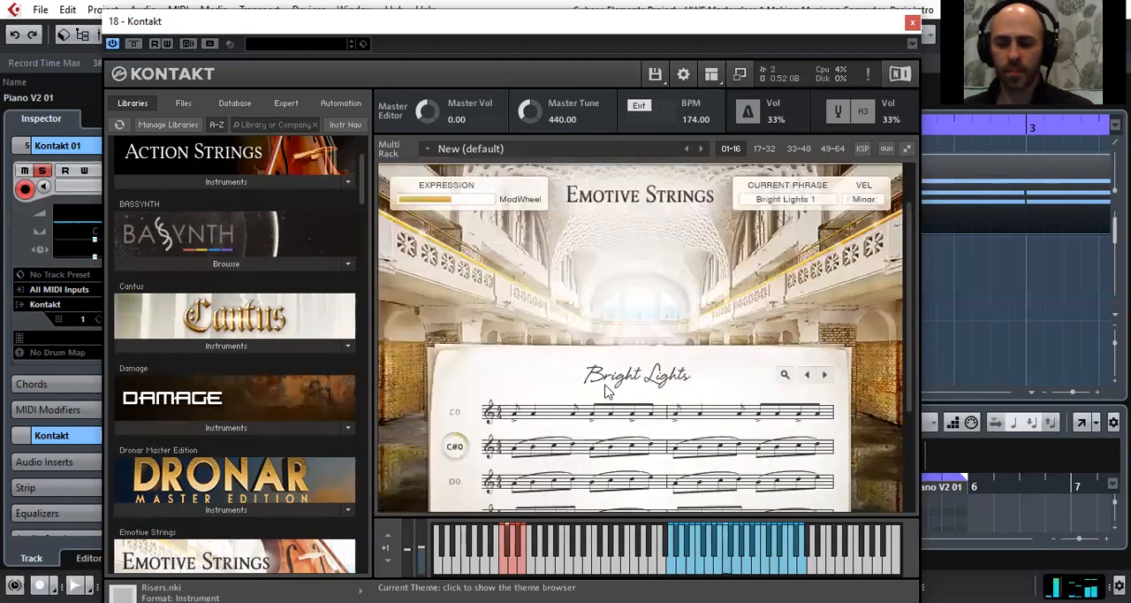
# Audition the Bright Lights phrases by selecting the D0 keyswitch and then D#0
pyautogui.scroll(-2, 608, 390)
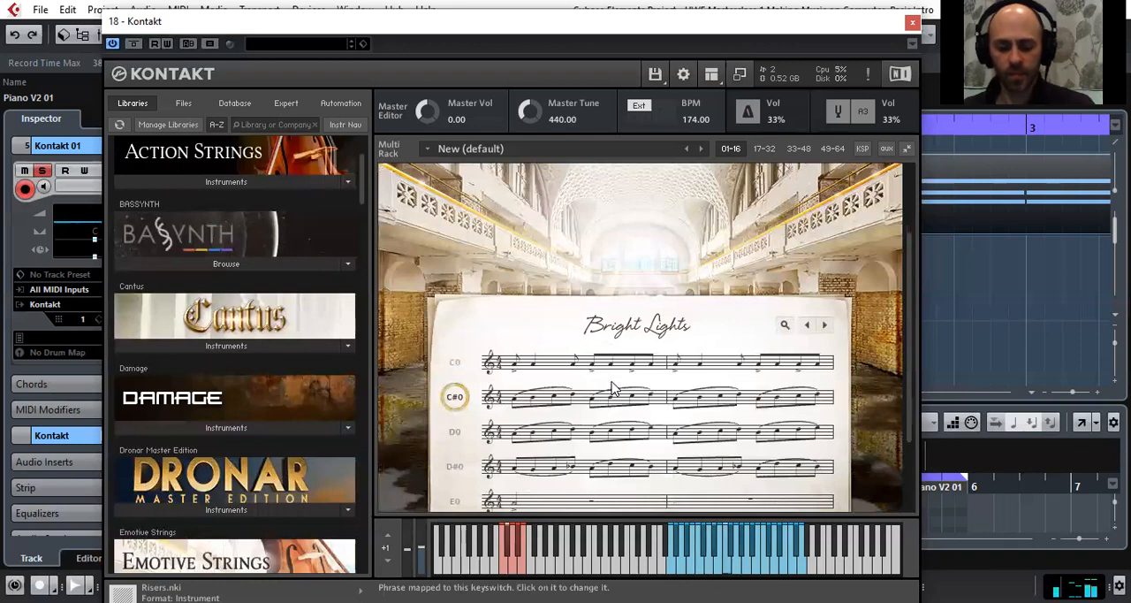
pyautogui.scroll(-2, 530, 433)
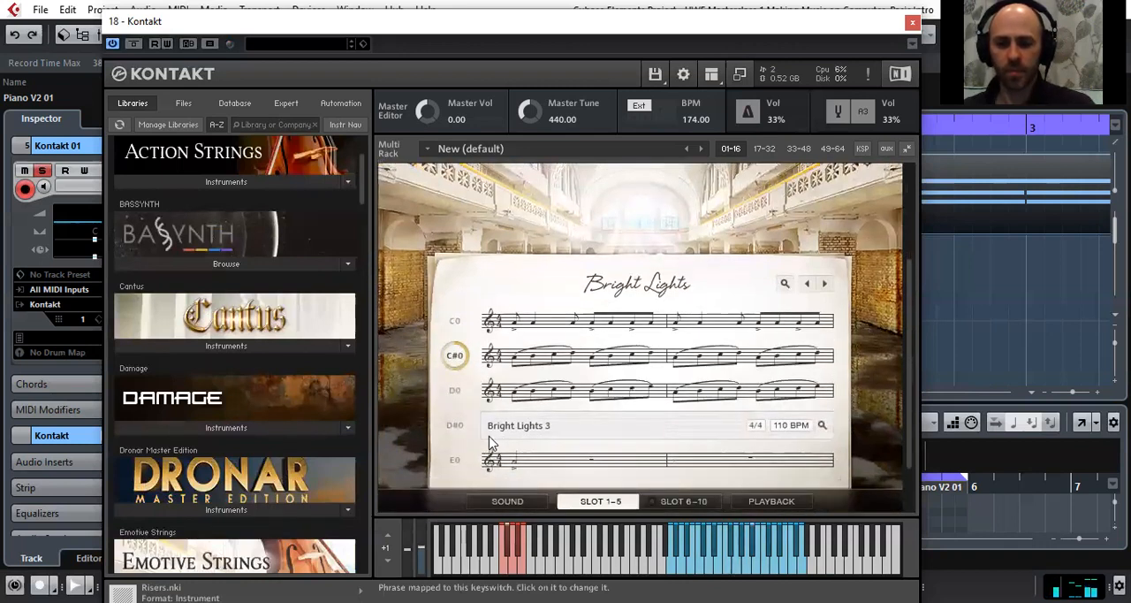
pyautogui.click(454, 391)
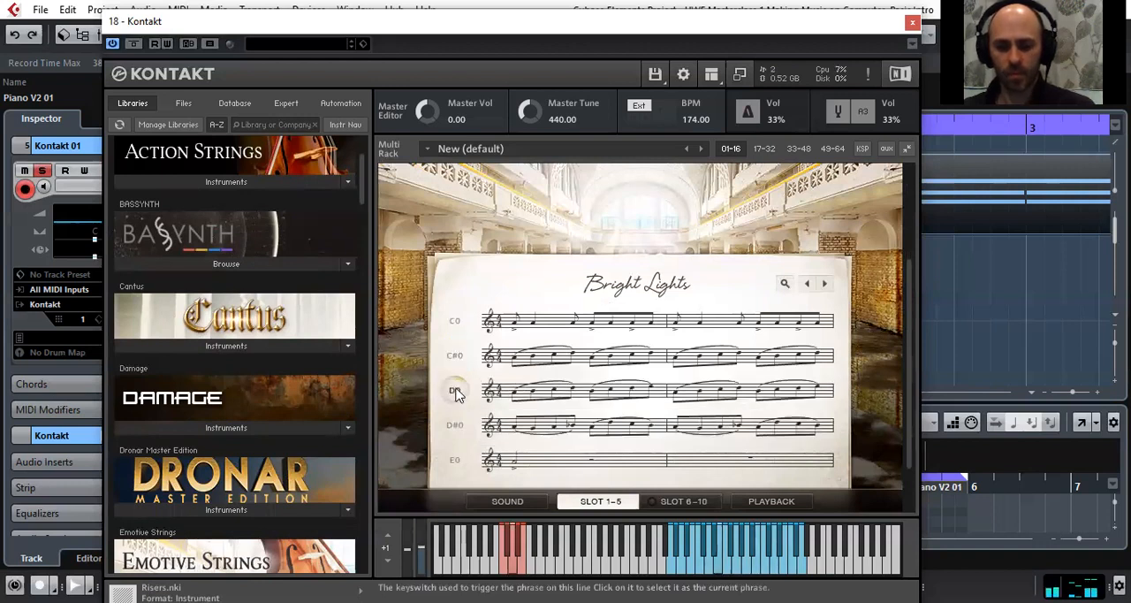
pyautogui.click(456, 429)
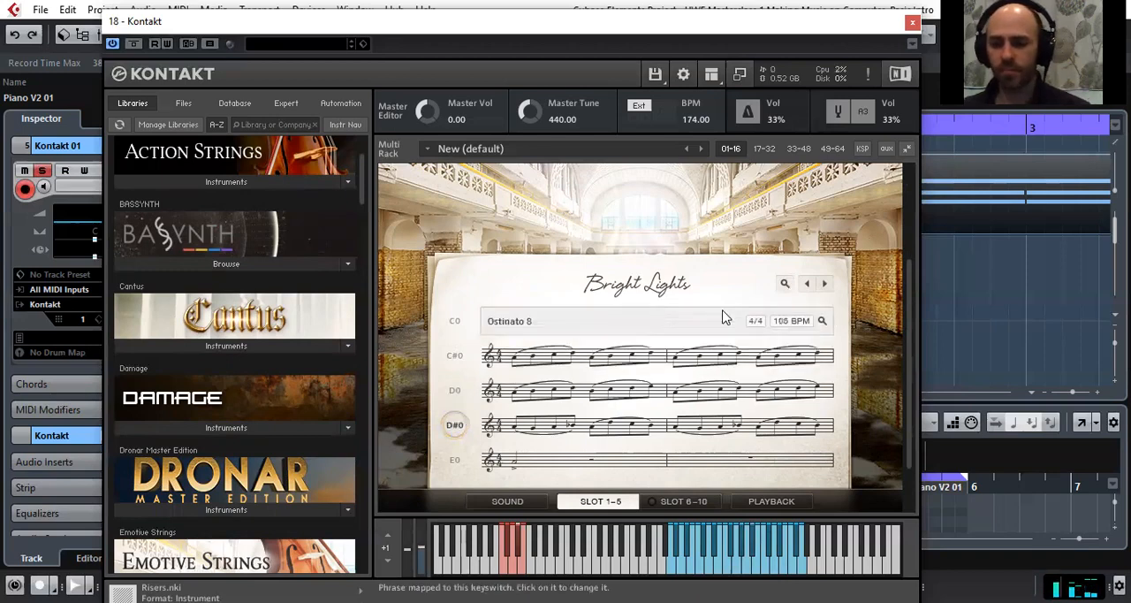
# Browse the theme list to the low ensemble themes and load Outland Low
pyautogui.scroll(2, 683, 353)
pyautogui.click(683, 354)
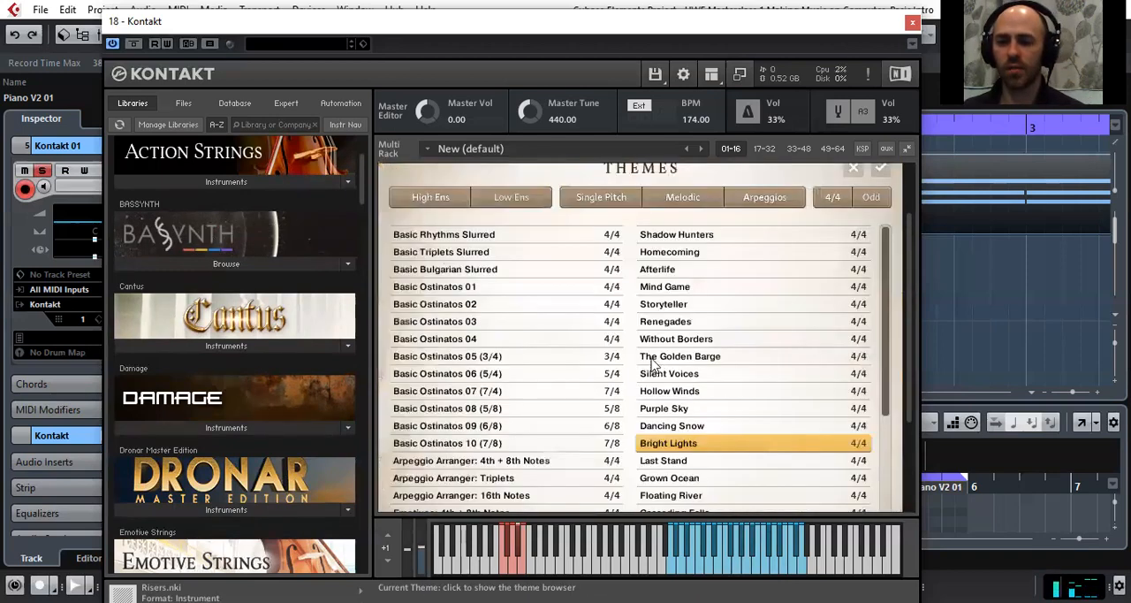
pyautogui.scroll(-1, 468, 336)
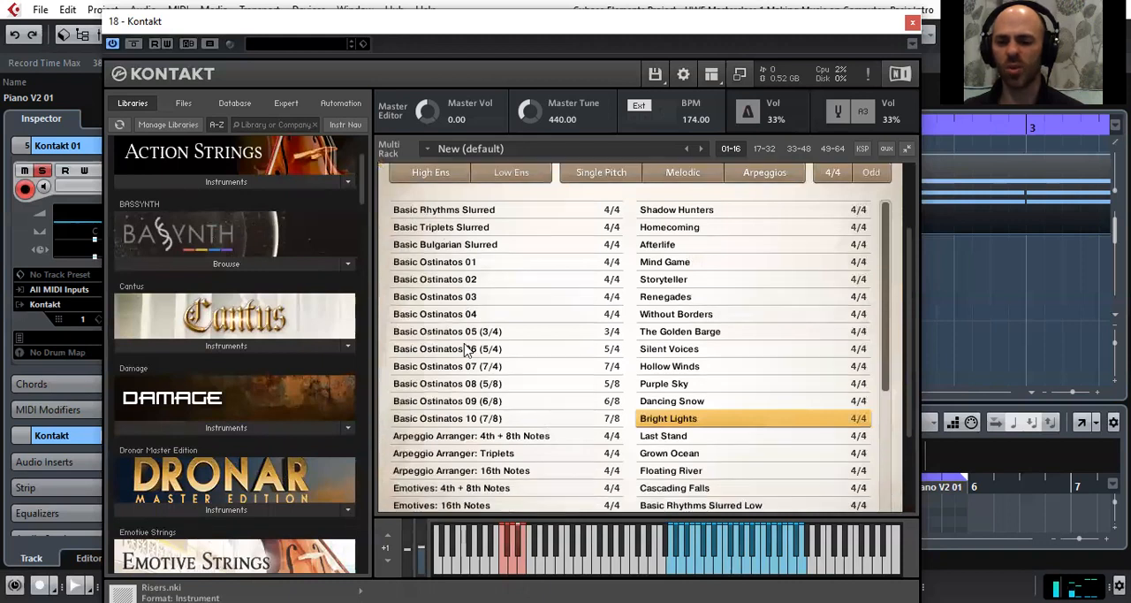
pyautogui.scroll(-2, 466, 352)
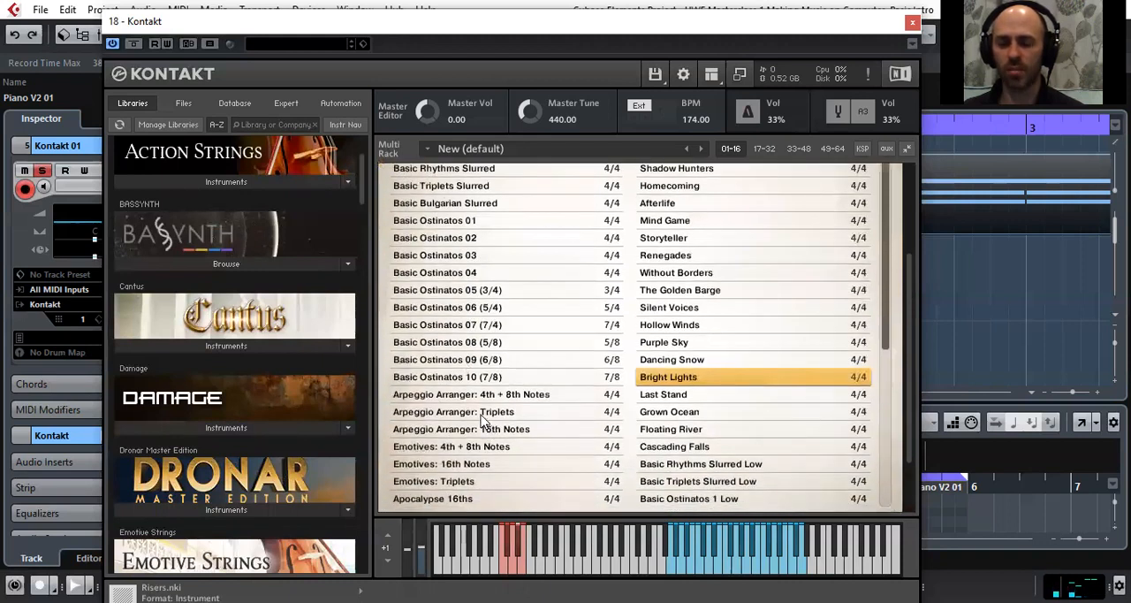
pyautogui.scroll(-2, 481, 420)
pyautogui.moveTo(886, 271); pyautogui.dragTo(886, 347)
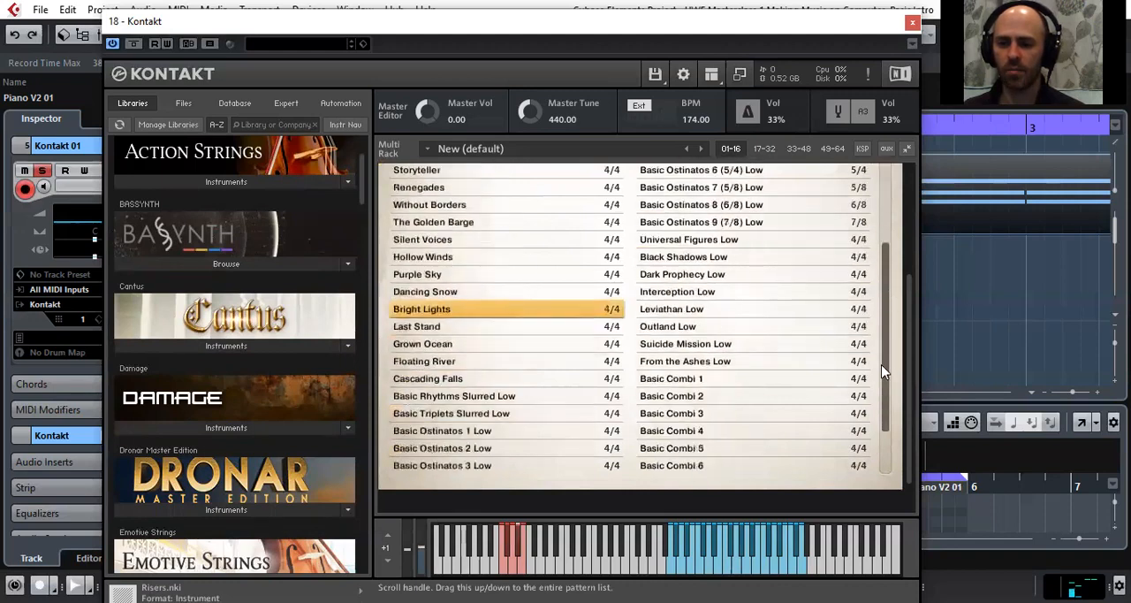
pyautogui.click(682, 332)
pyautogui.doubleClick(677, 331)
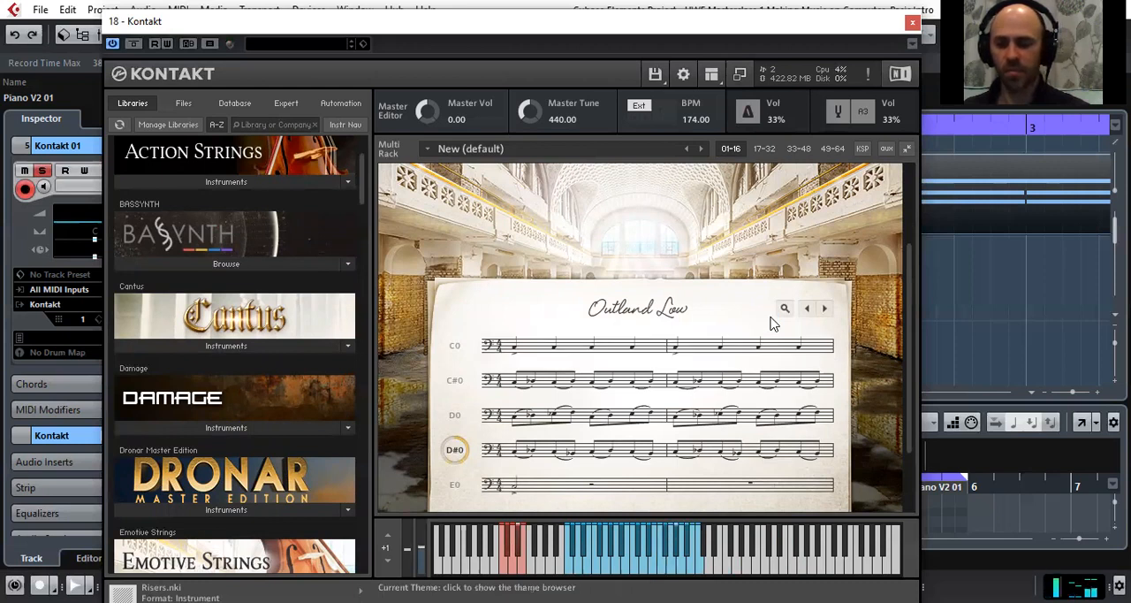
# Select the C#0 phrase of Outland Low and switch to the preceding theme, Leviathan Low
pyautogui.click(469, 376)
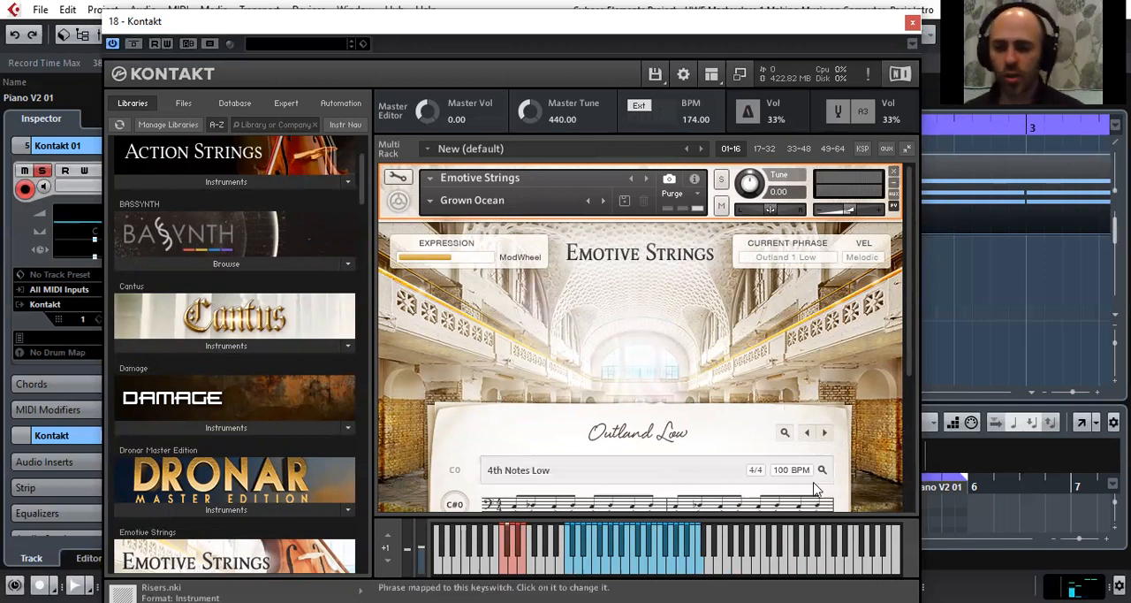
pyautogui.click(804, 433)
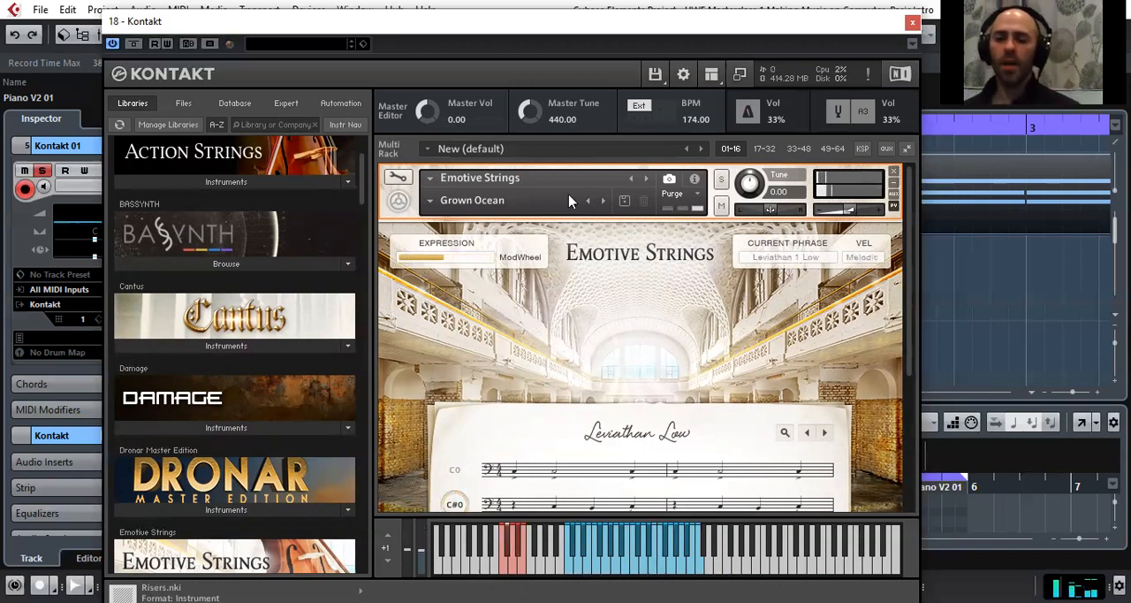
# Remove the Emotive Strings instrument from the Kontakt rack without saving its changes
pyautogui.click(894, 174)
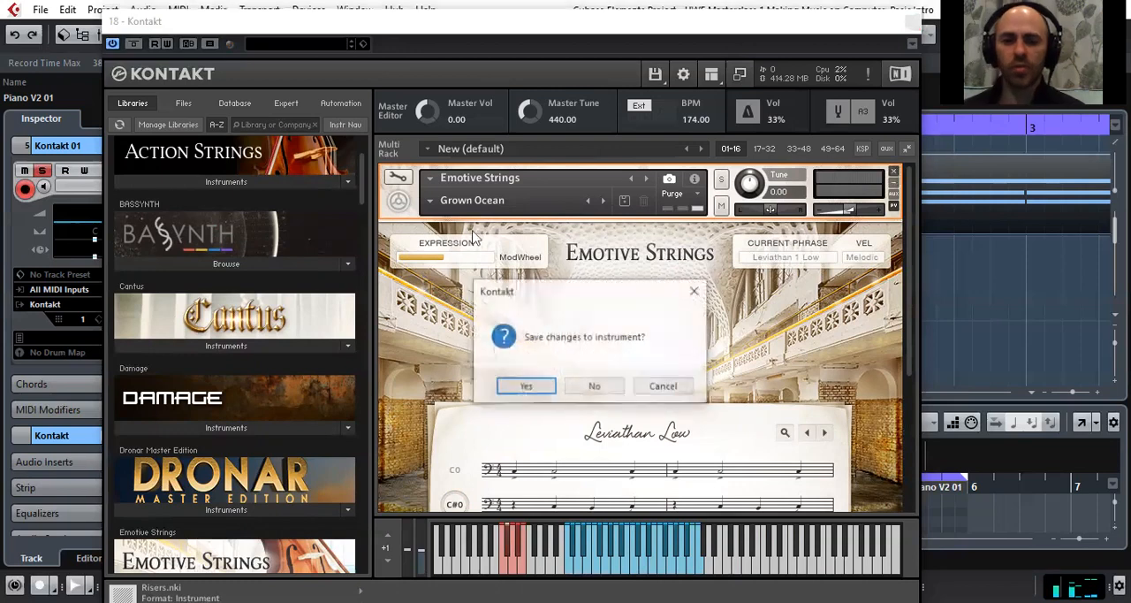
pyautogui.click(604, 386)
# Load the 092 - After Eight 1.nki instrument from the George Duke Soul Treasures library into the empty rack
pyautogui.scroll(-6, 328, 296)
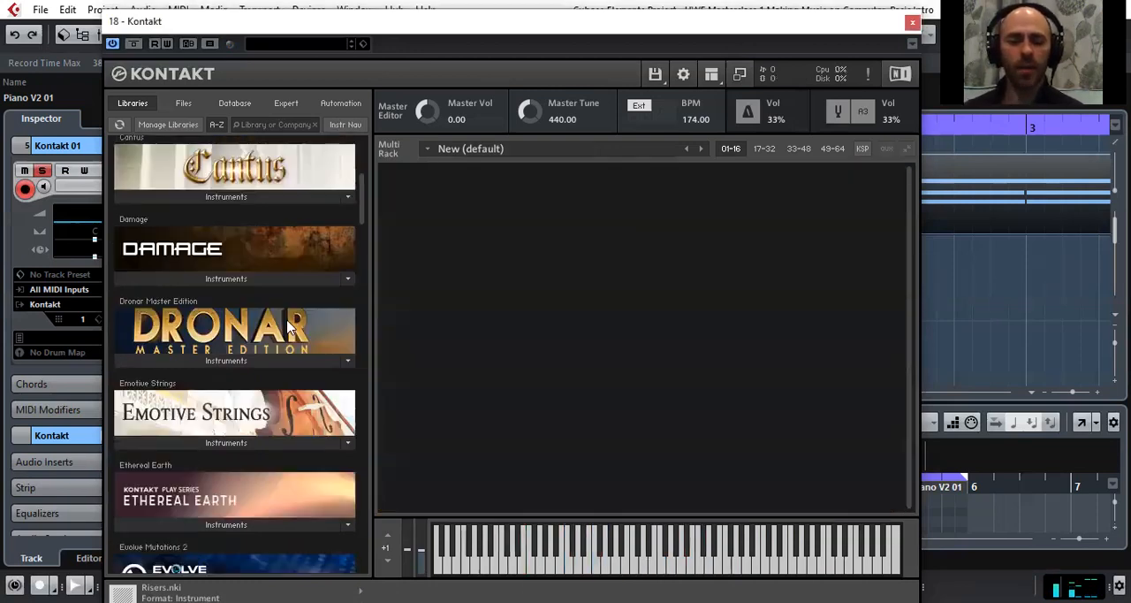
pyautogui.scroll(-1, 291, 313)
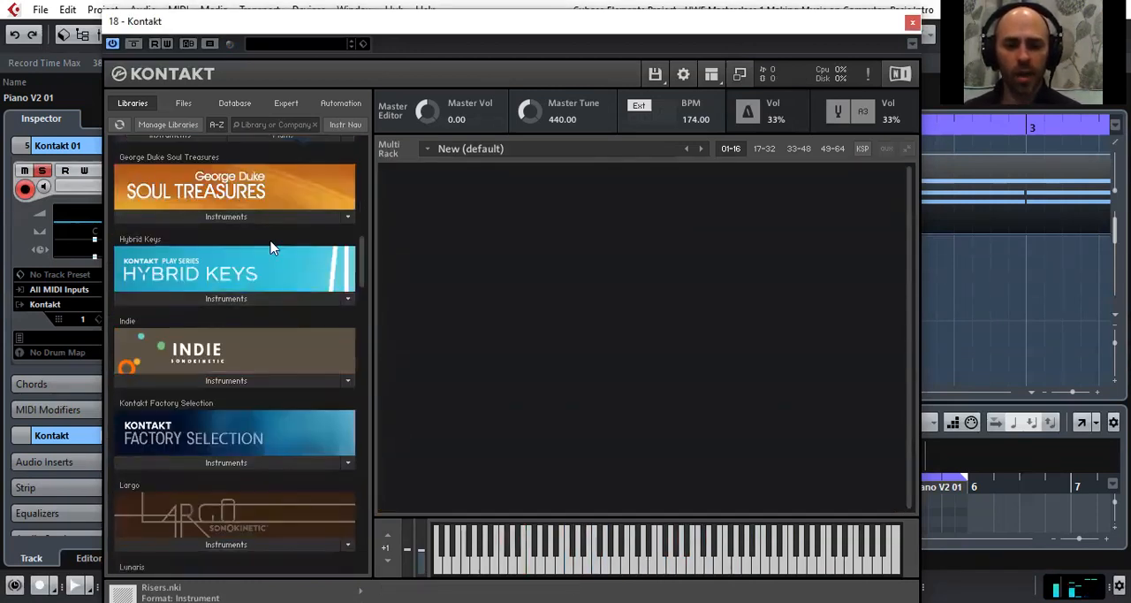
pyautogui.click(228, 221)
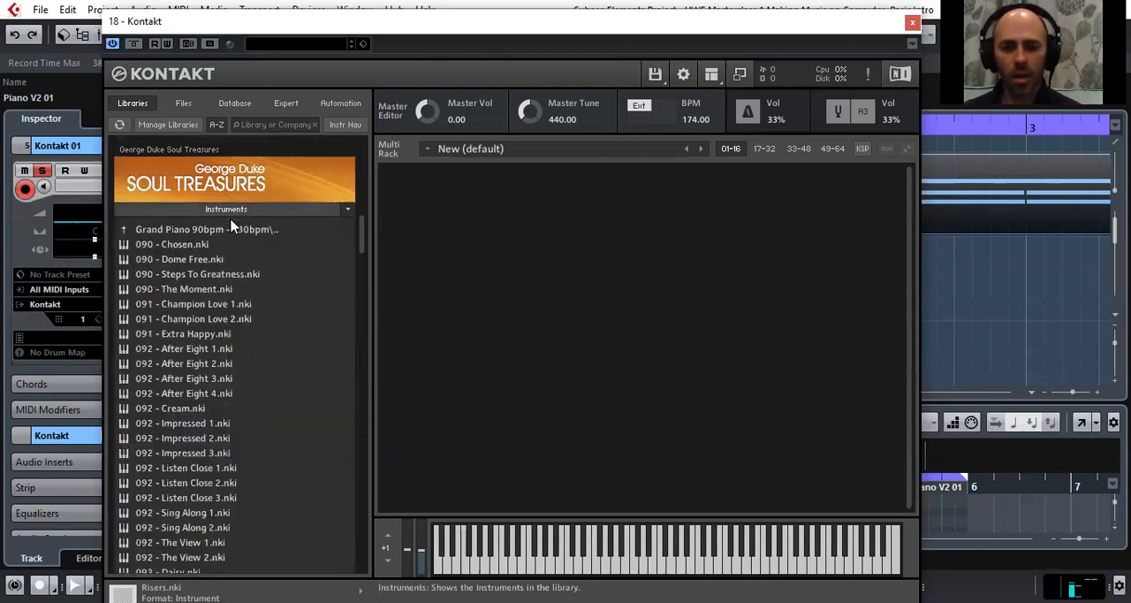
pyautogui.scroll(1, 188, 280)
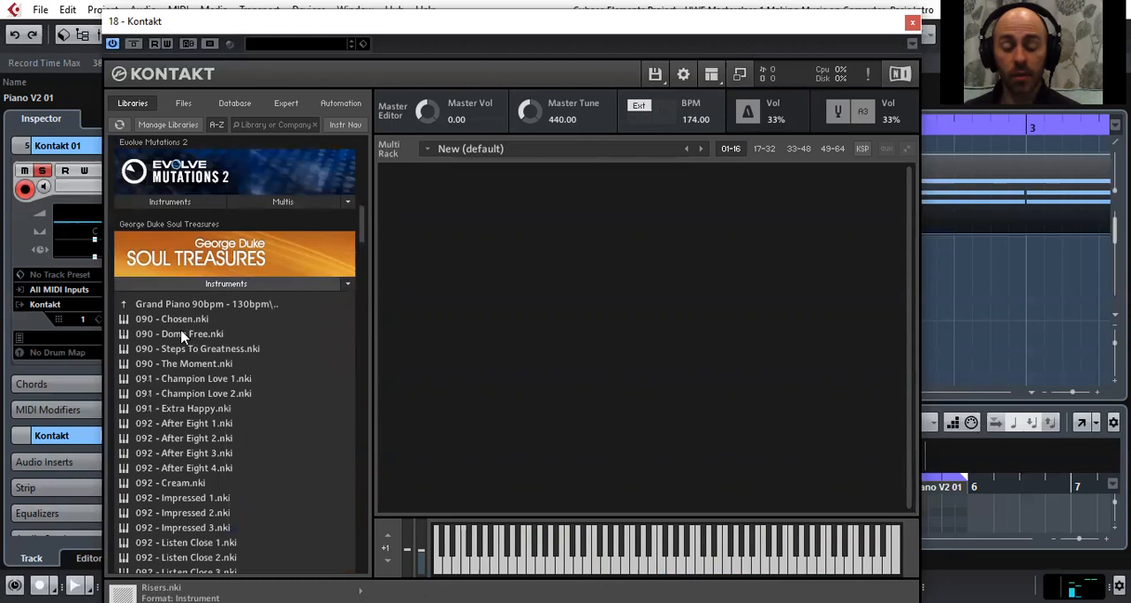
pyautogui.scroll(-2, 185, 498)
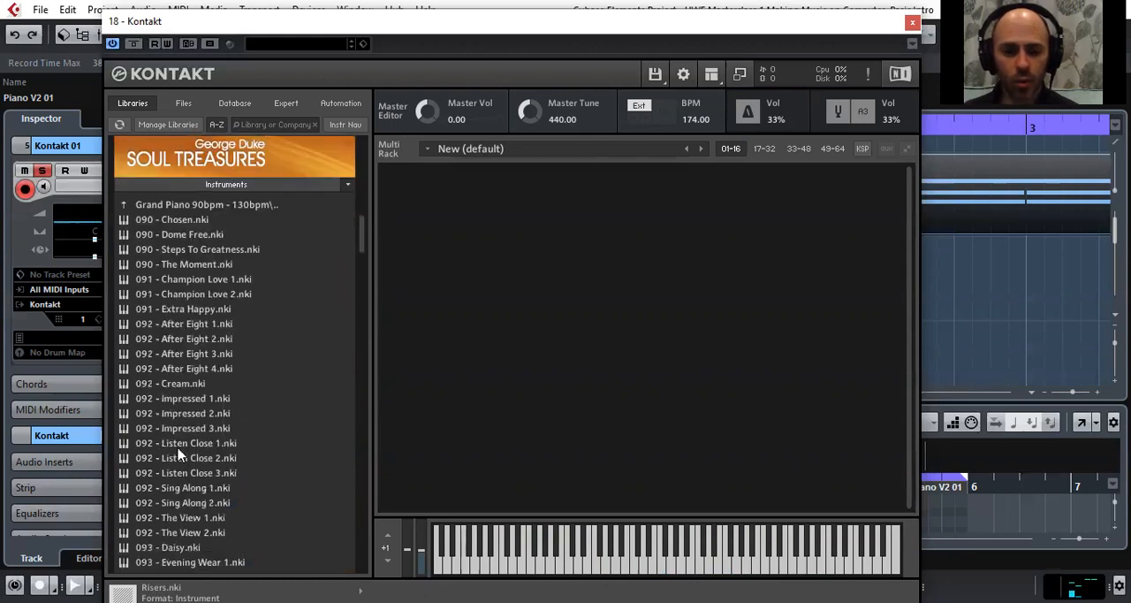
pyautogui.click(198, 324)
pyautogui.moveTo(199, 324); pyautogui.dragTo(599, 331)
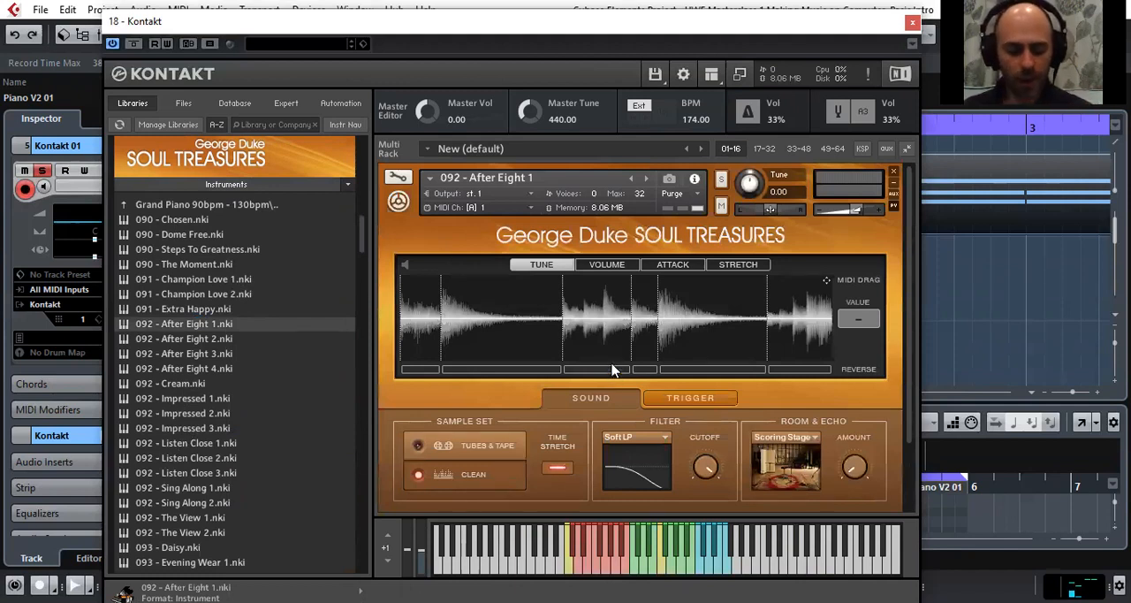
# Switch the After Eight 1 instrument to the Tubes & Tape sample set
pyautogui.click(418, 447)
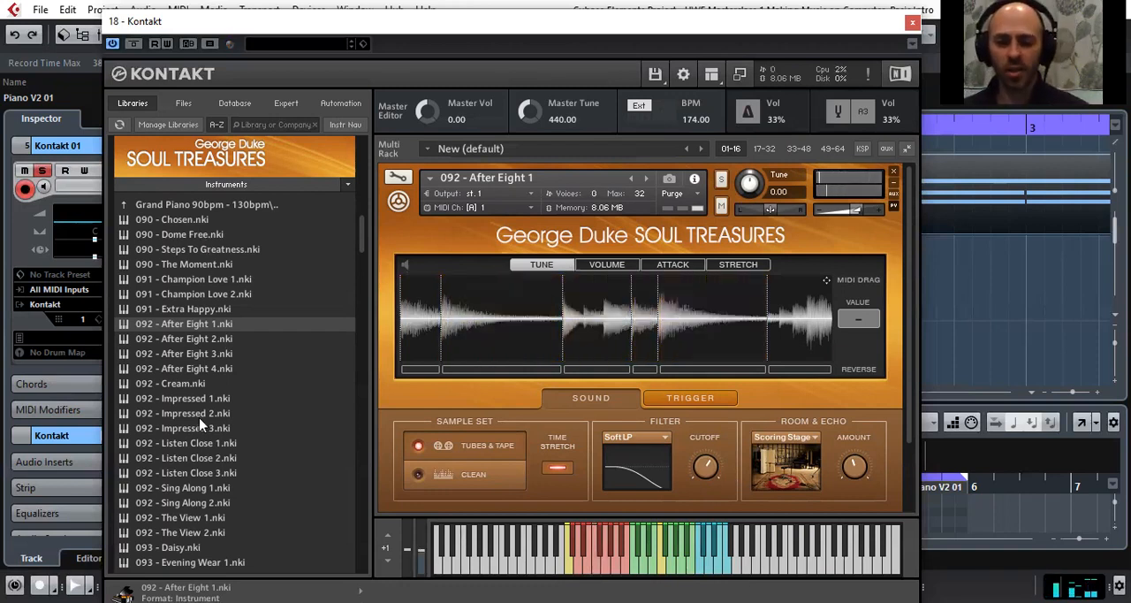
# Replace After Eight 1 with 083 - Given Take 1.nki from the Electric Piano 82bpm - 87bpm folder of George Duke Soul Treasures
pyautogui.scroll(-5, 200, 426)
pyautogui.scroll(2, 196, 468)
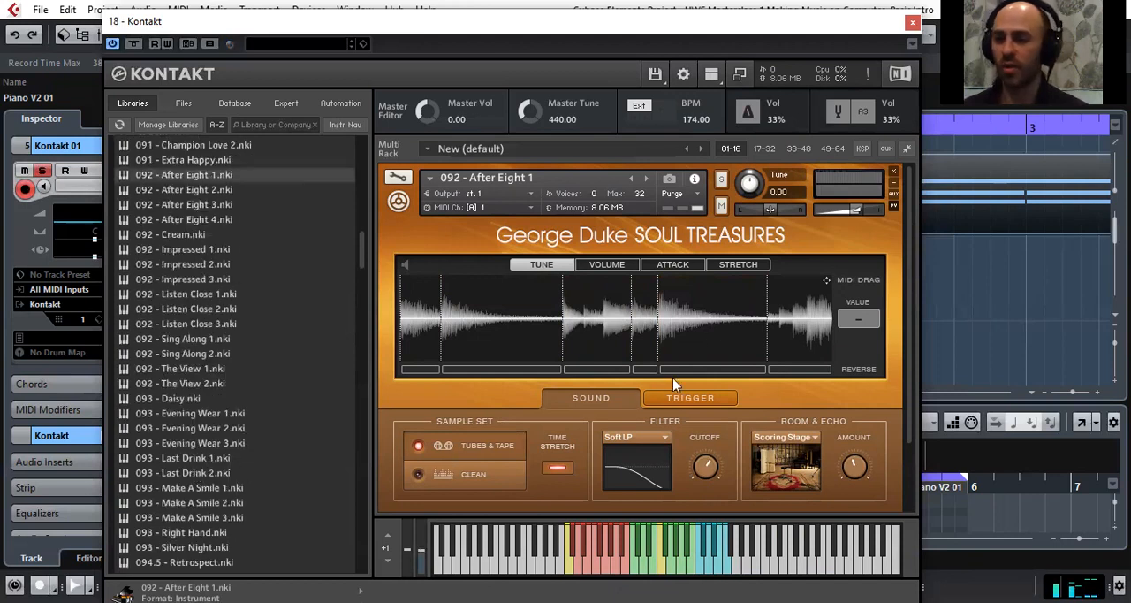
pyautogui.scroll(6, 273, 300)
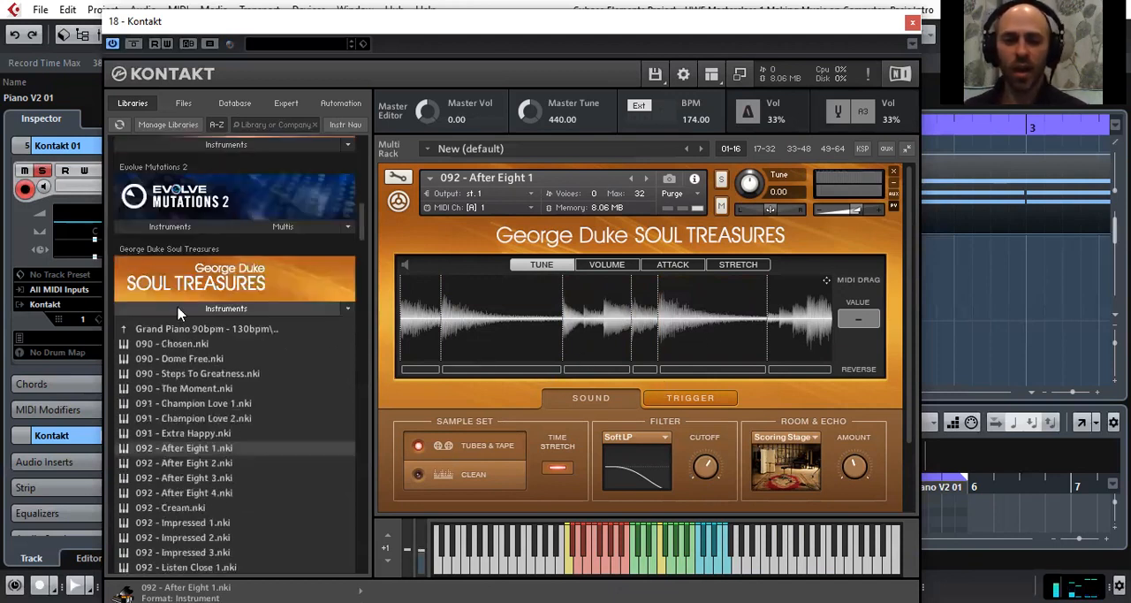
pyautogui.doubleClick(125, 331)
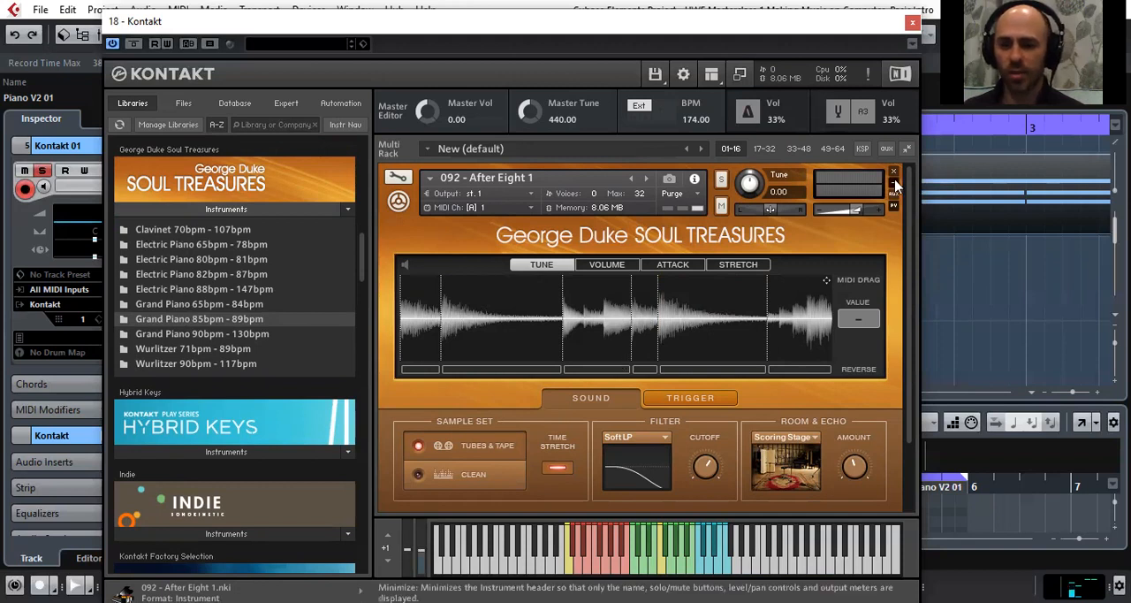
pyautogui.doubleClick(178, 277)
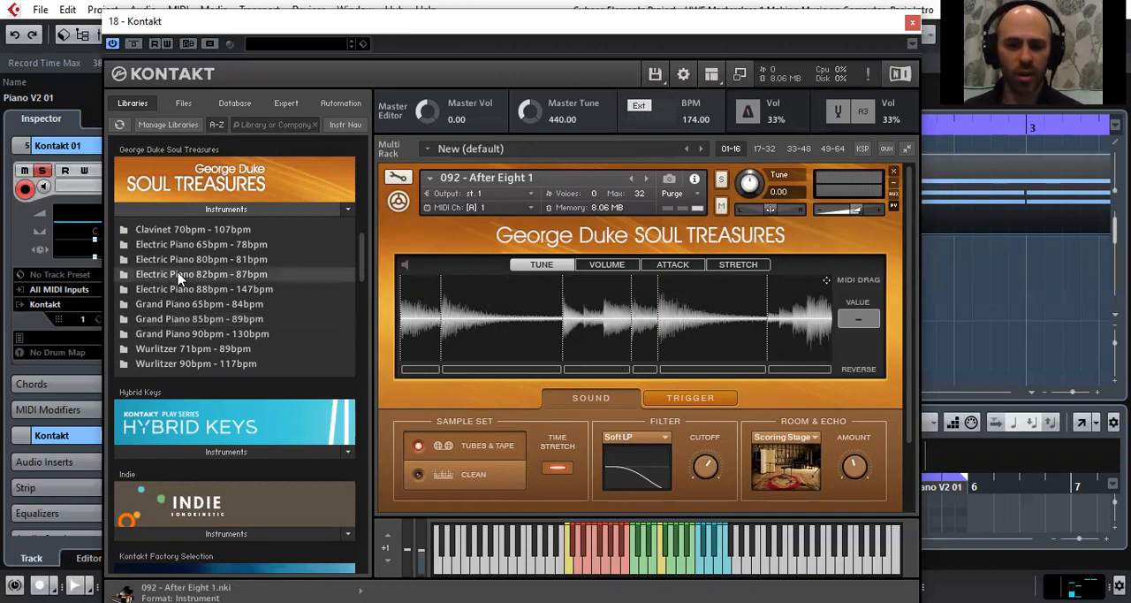
pyautogui.click(201, 351)
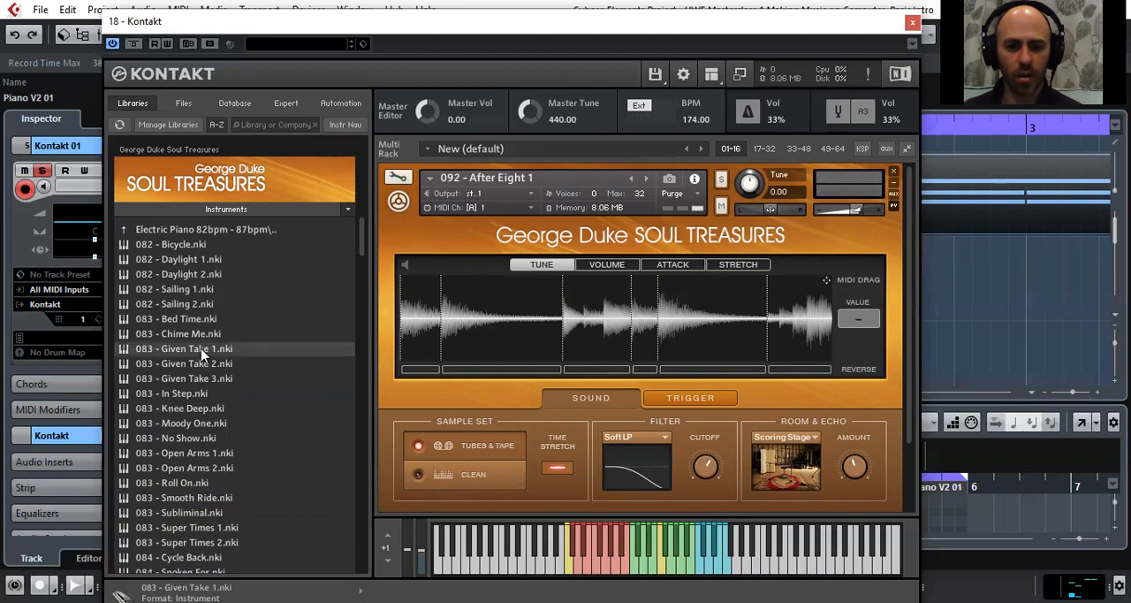
pyautogui.moveTo(690, 326); pyautogui.dragTo(689, 327)
pyautogui.click(580, 391)
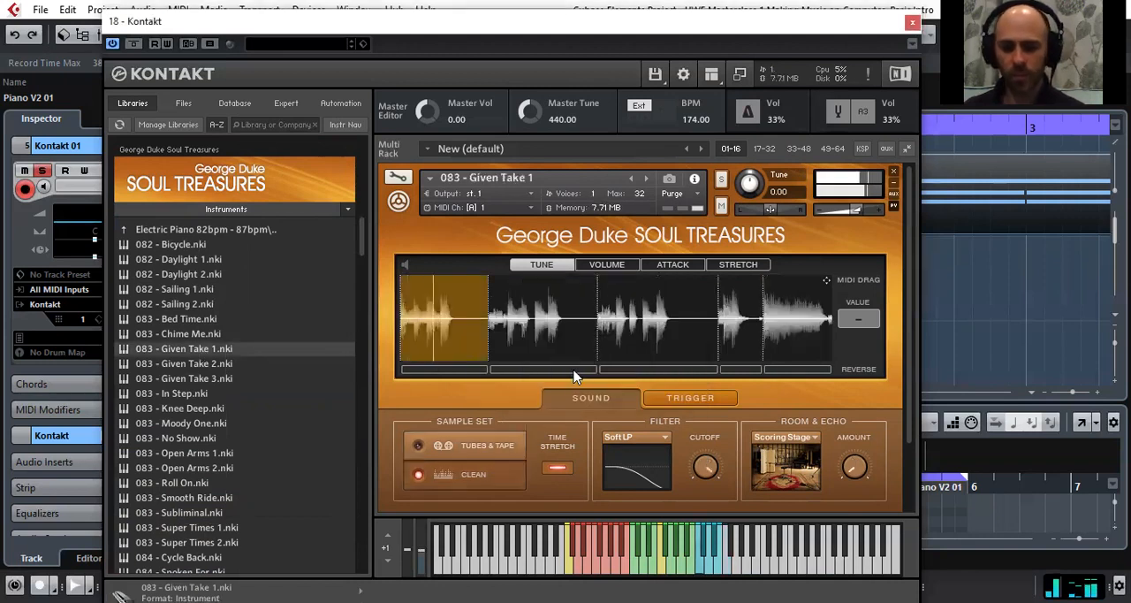
# Advance through the folder's instruments from Given Take 1 to 083 - In Step and set its sample set to Tubes & Tape
pyautogui.click(418, 447)
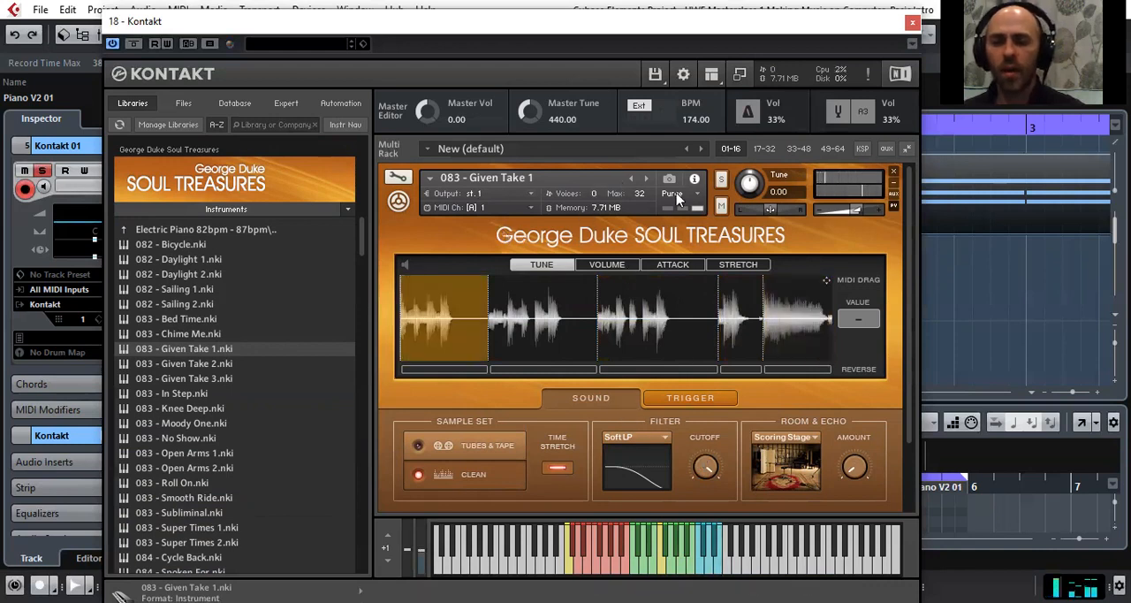
pyautogui.click(646, 178)
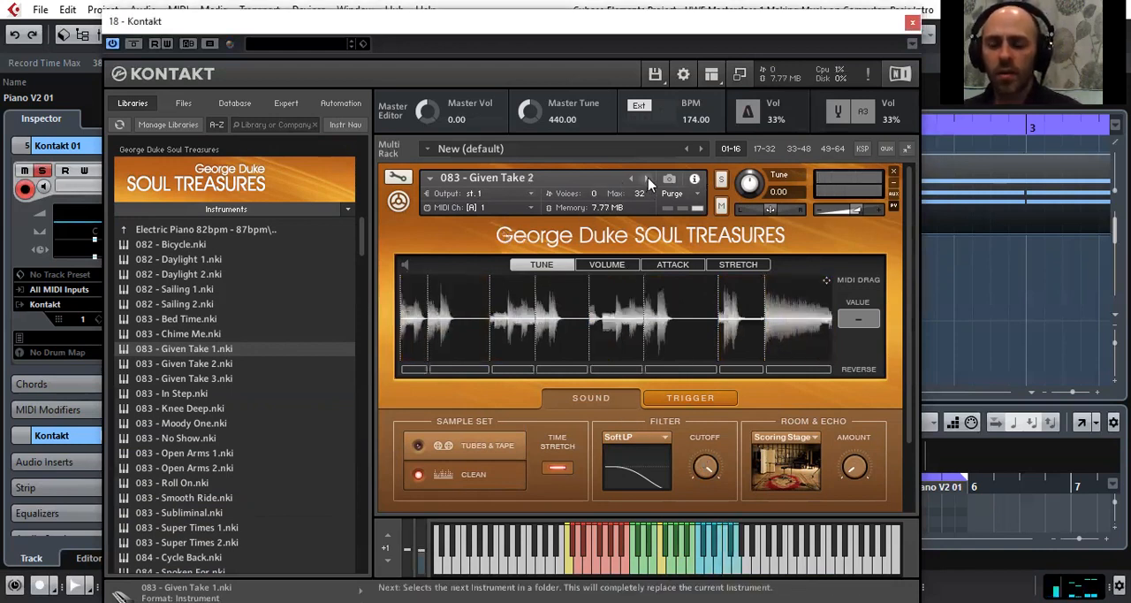
pyautogui.click(649, 178)
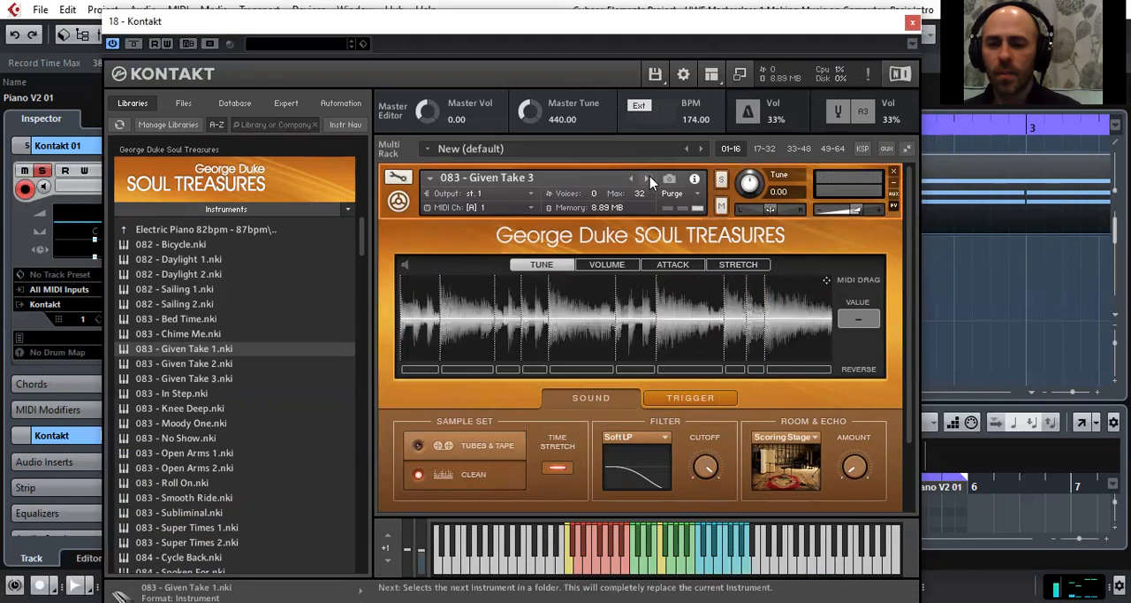
pyautogui.click(649, 177)
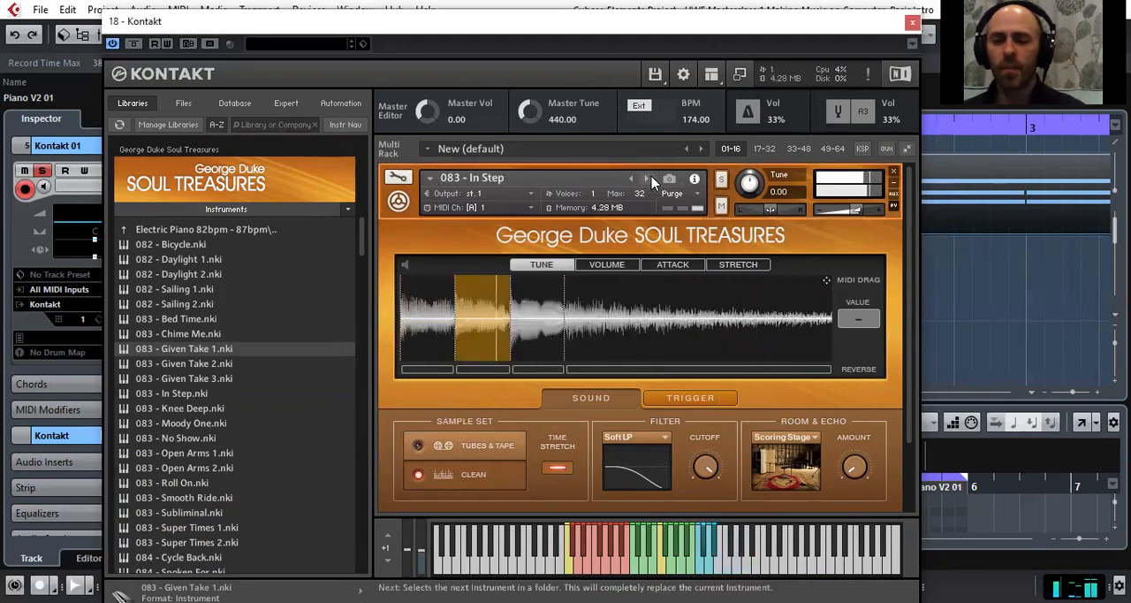
pyautogui.click(411, 442)
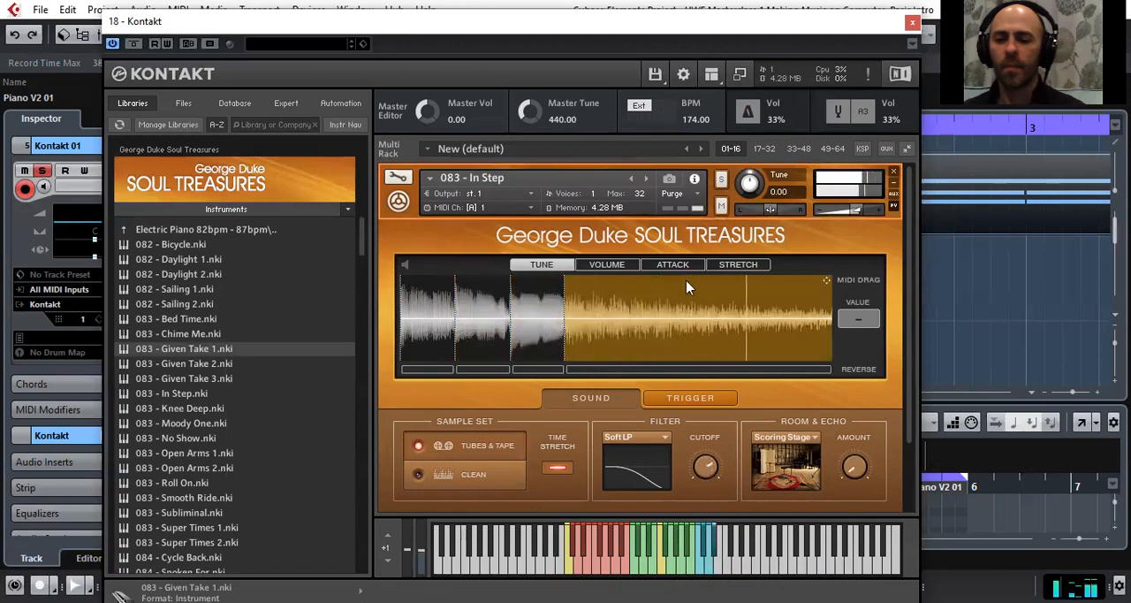
# Load the following instrument, 083 - Knee Deep, and use its Tubes & Tape sample set with Time Stretch off
pyautogui.click(646, 178)
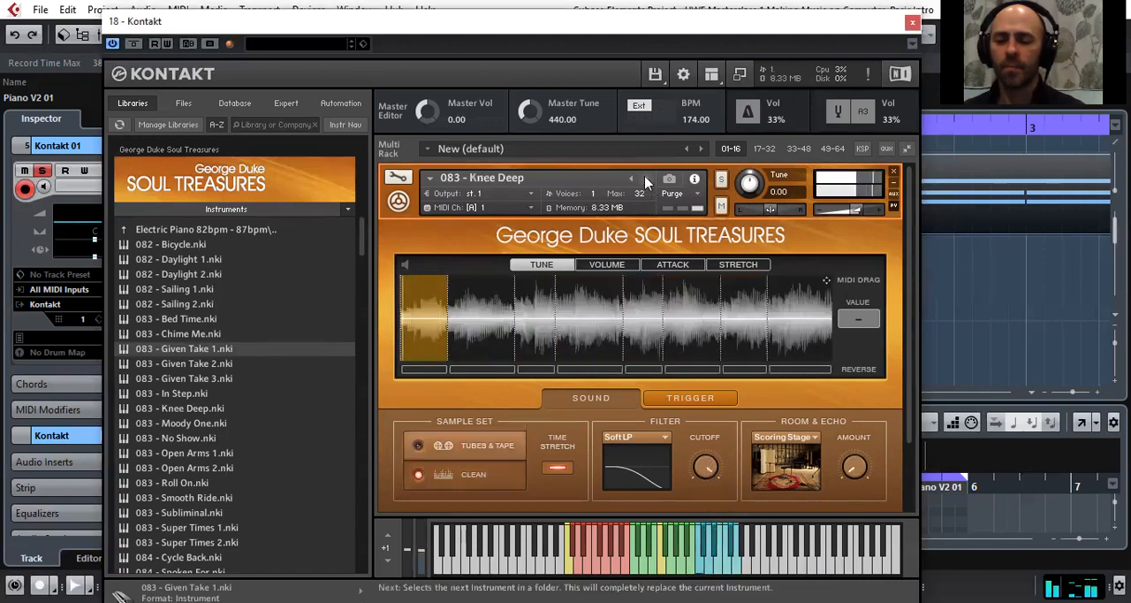
pyautogui.click(419, 447)
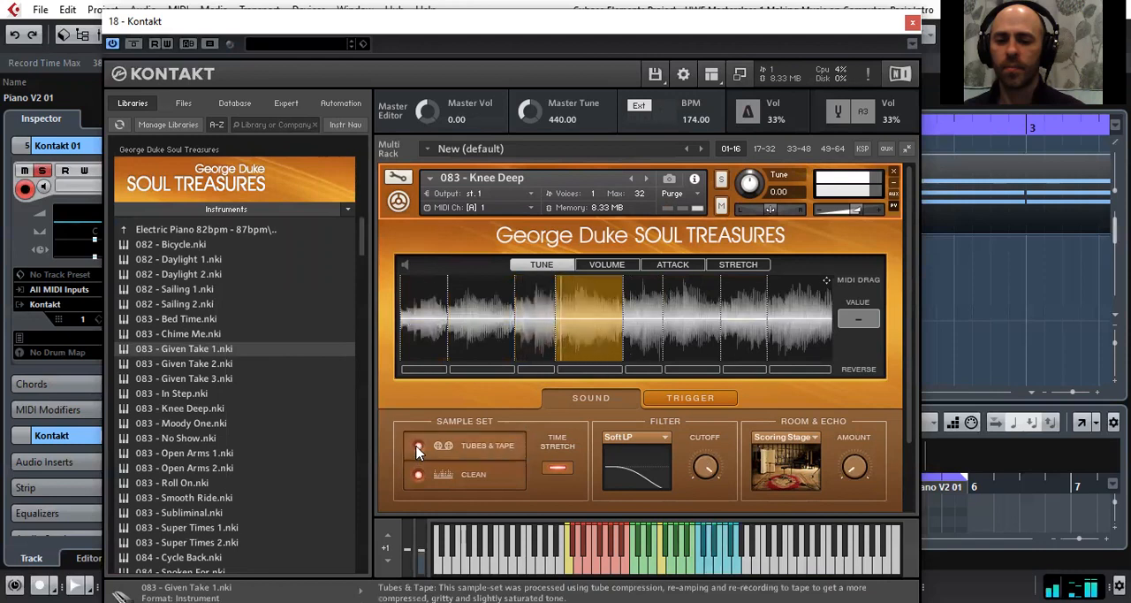
pyautogui.click(562, 475)
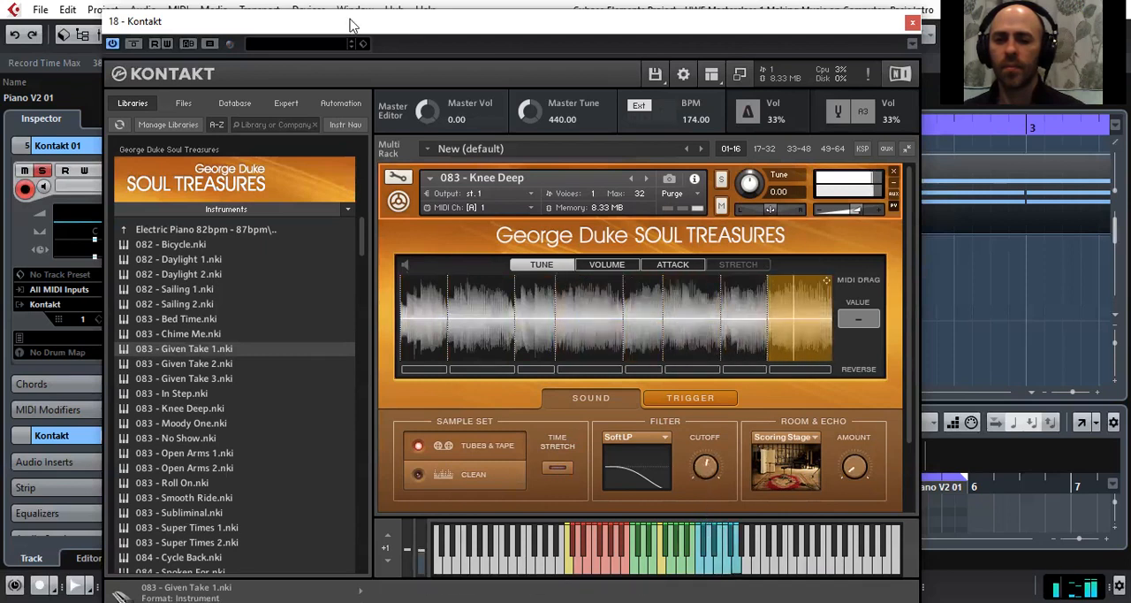
# Lower the Kontakt 01 track volume to -6.22, moving the Kontakt window aside to reach the fader and back again
pyautogui.moveTo(350, 25); pyautogui.dragTo(479, 41)
pyautogui.moveTo(102, 223); pyautogui.dragTo(96, 223)
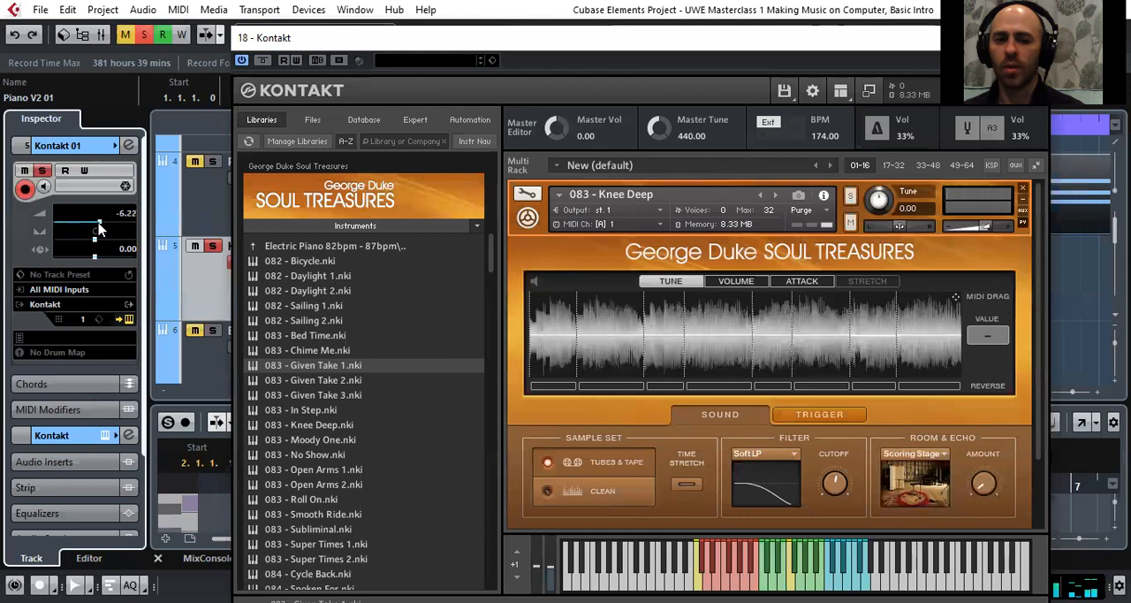
pyautogui.moveTo(583, 33); pyautogui.dragTo(478, 33)
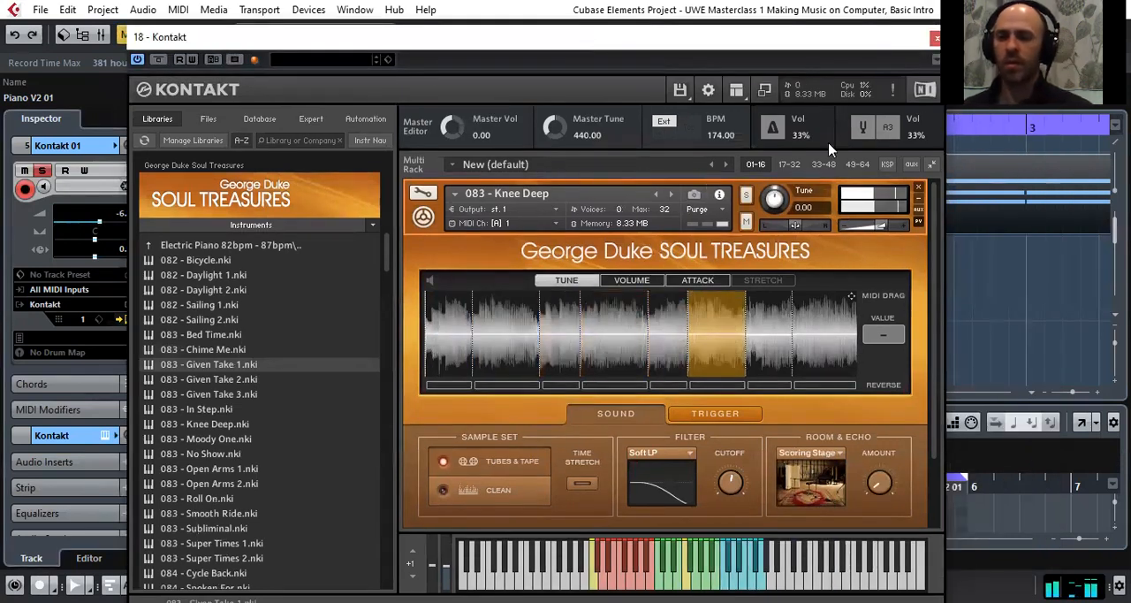
pyautogui.moveTo(409, 33); pyautogui.dragTo(393, 37)
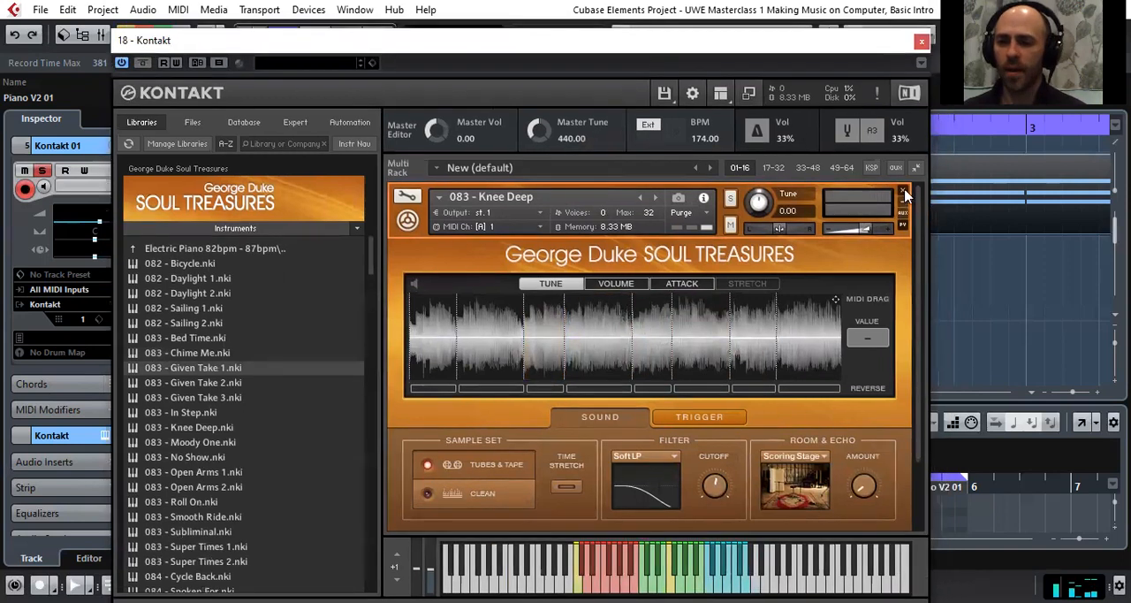
# Remove Knee Deep from the Kontakt rack without saving its changes and collapse the Soul Treasures instrument list
pyautogui.click(903, 191)
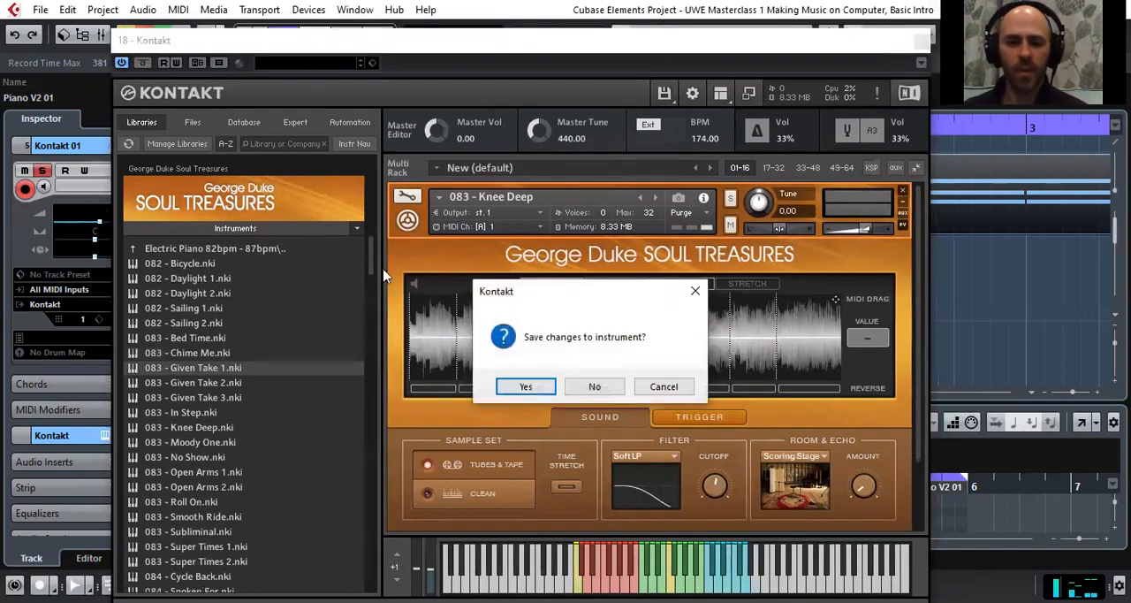
pyautogui.click(615, 390)
pyautogui.click(252, 227)
# Load Brass Ensemble.nki from the Symphony Series Brass Ensemble library into the empty rack
pyautogui.scroll(-9, 272, 379)
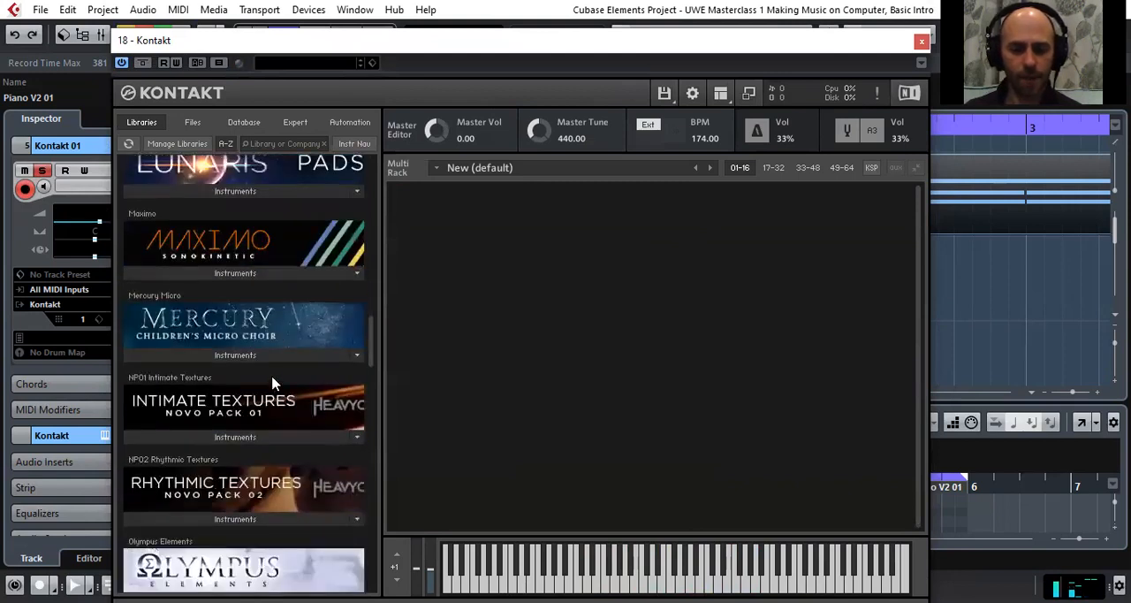
pyautogui.scroll(-20, 272, 380)
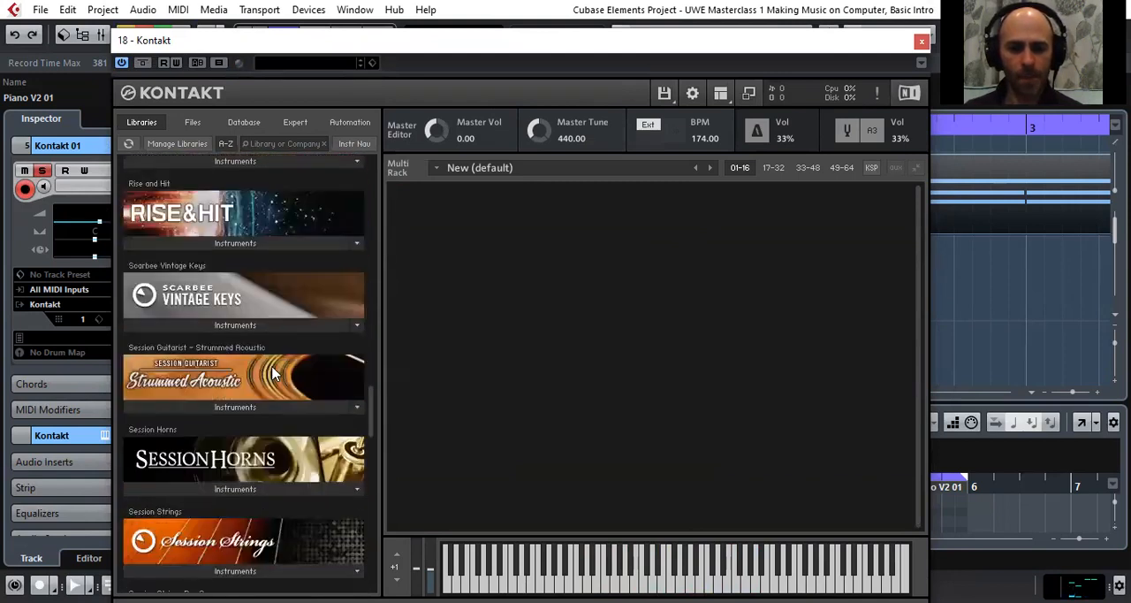
pyautogui.scroll(-9, 270, 380)
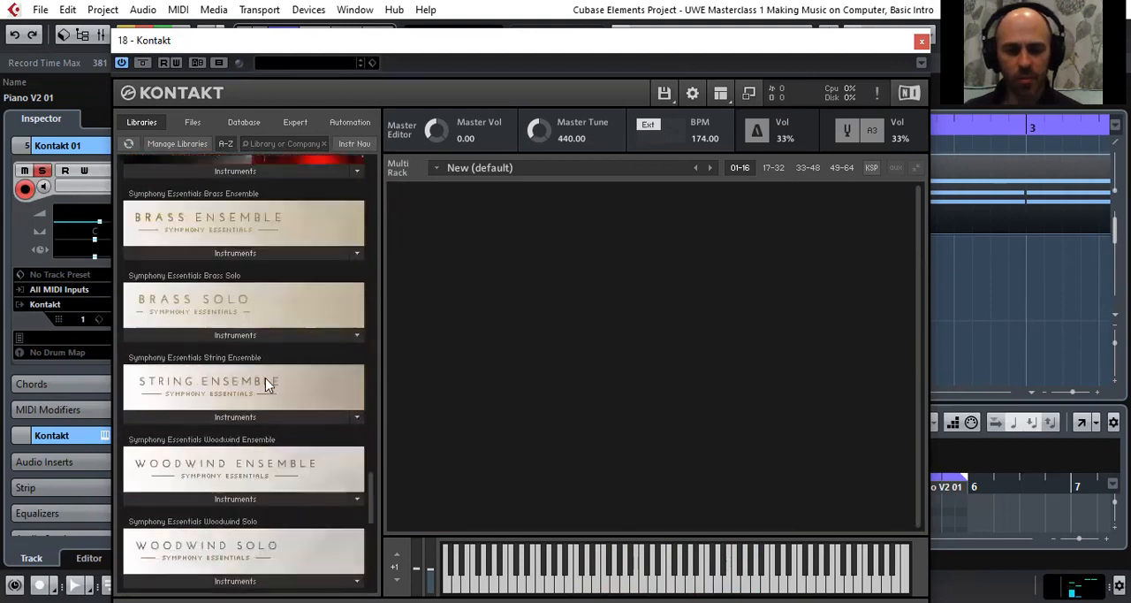
pyautogui.scroll(2, 272, 323)
pyautogui.scroll(-3, 236, 406)
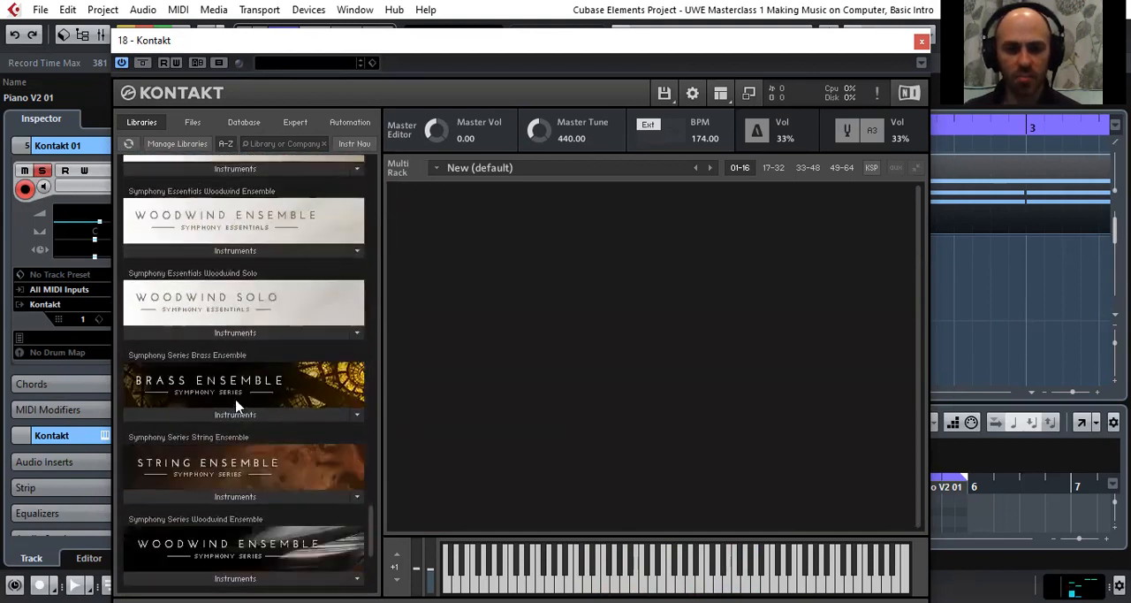
pyautogui.scroll(1, 237, 407)
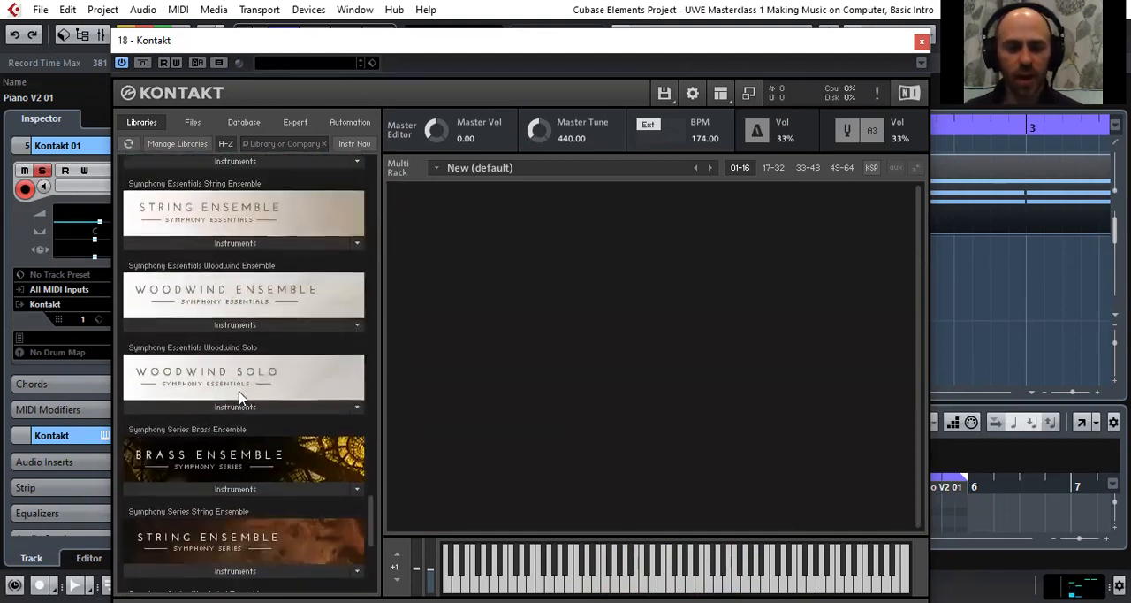
pyautogui.scroll(-2, 237, 398)
pyautogui.click(233, 366)
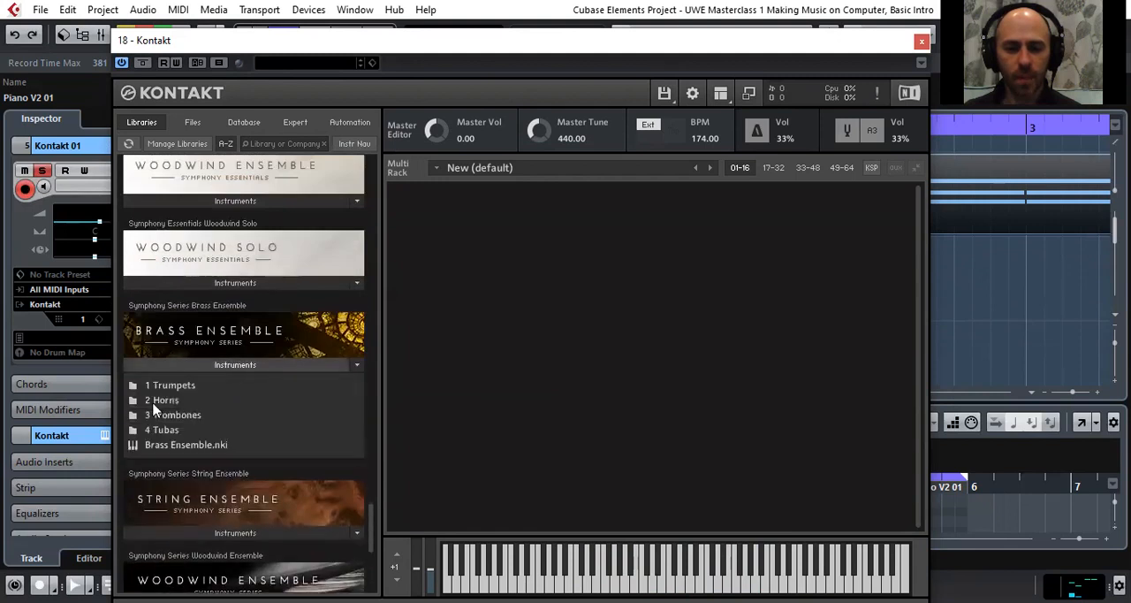
pyautogui.scroll(-1, 203, 393)
pyautogui.doubleClick(187, 370)
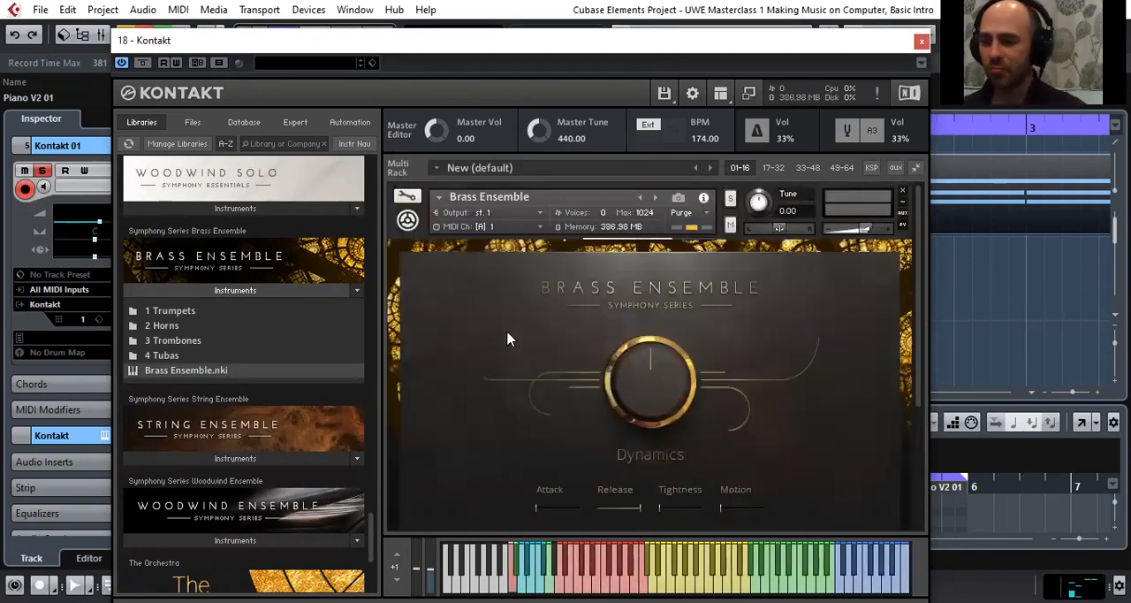
# Raise the Kontakt 01 track volume to -1.92 and turn up the Dynamics of the Brass Ensemble instrument
pyautogui.scroll(-1, 508, 338)
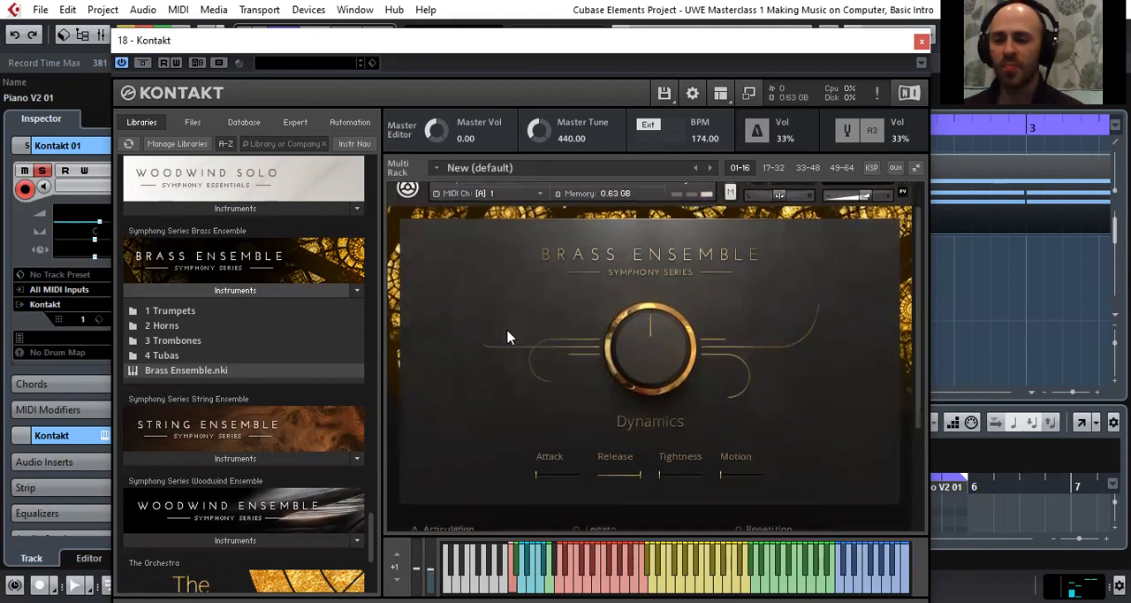
pyautogui.scroll(-3, 508, 336)
pyautogui.scroll(3, 499, 336)
pyautogui.scroll(-3, 487, 346)
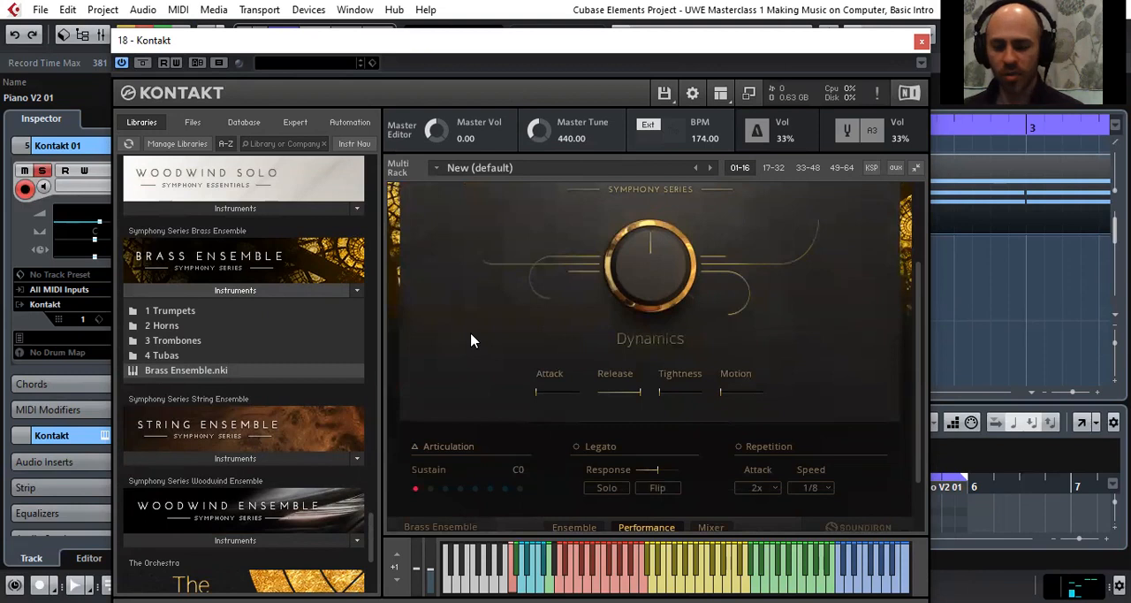
pyautogui.scroll(1, 468, 331)
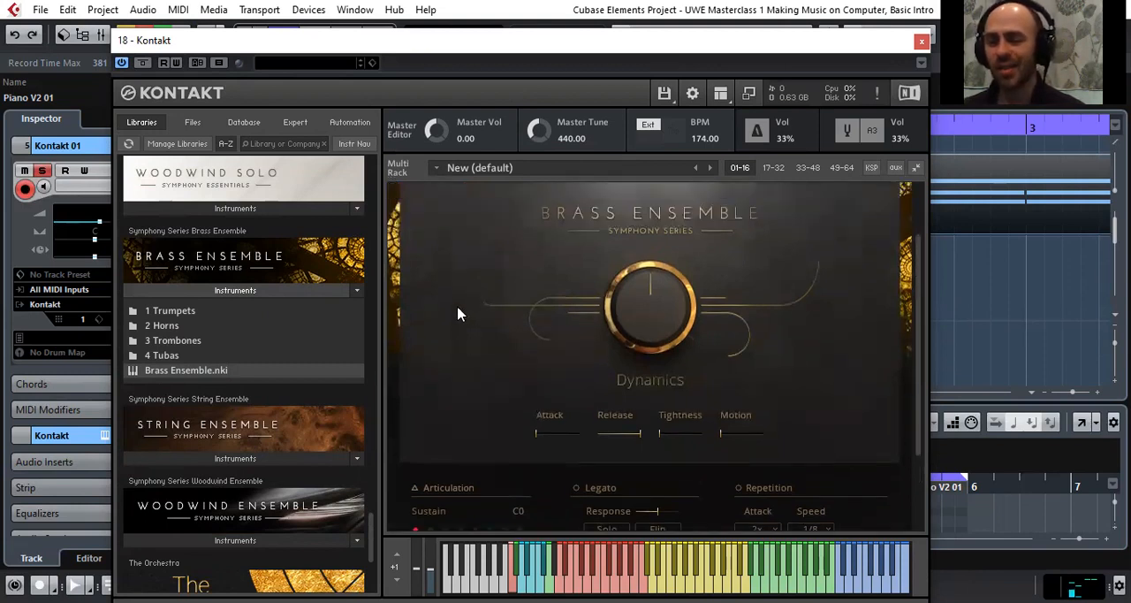
pyautogui.scroll(1, 458, 305)
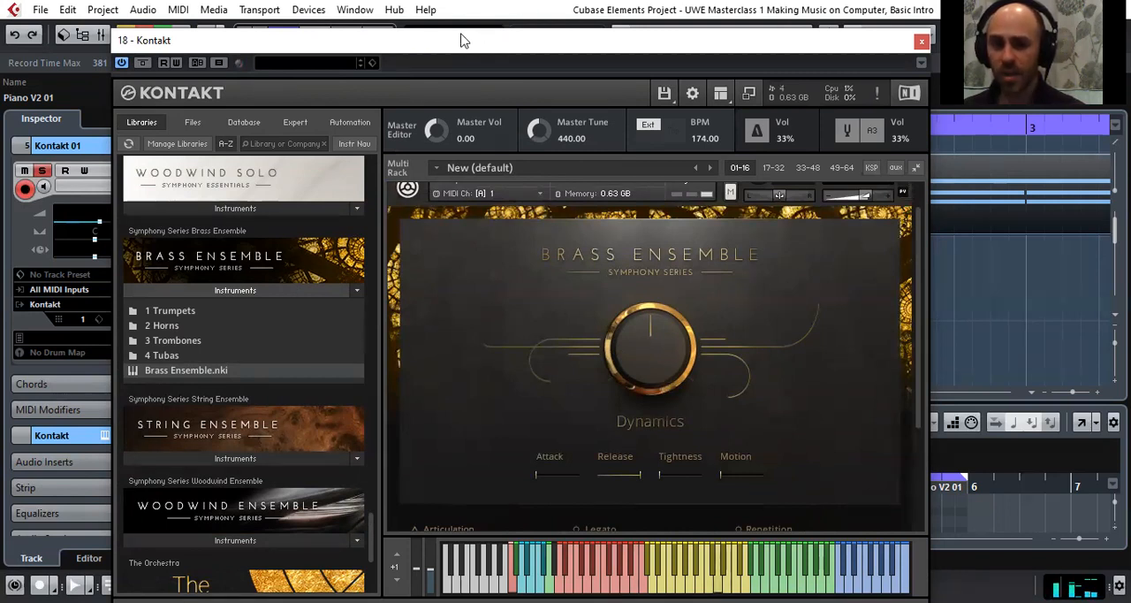
pyautogui.moveTo(460, 40); pyautogui.dragTo(565, 47)
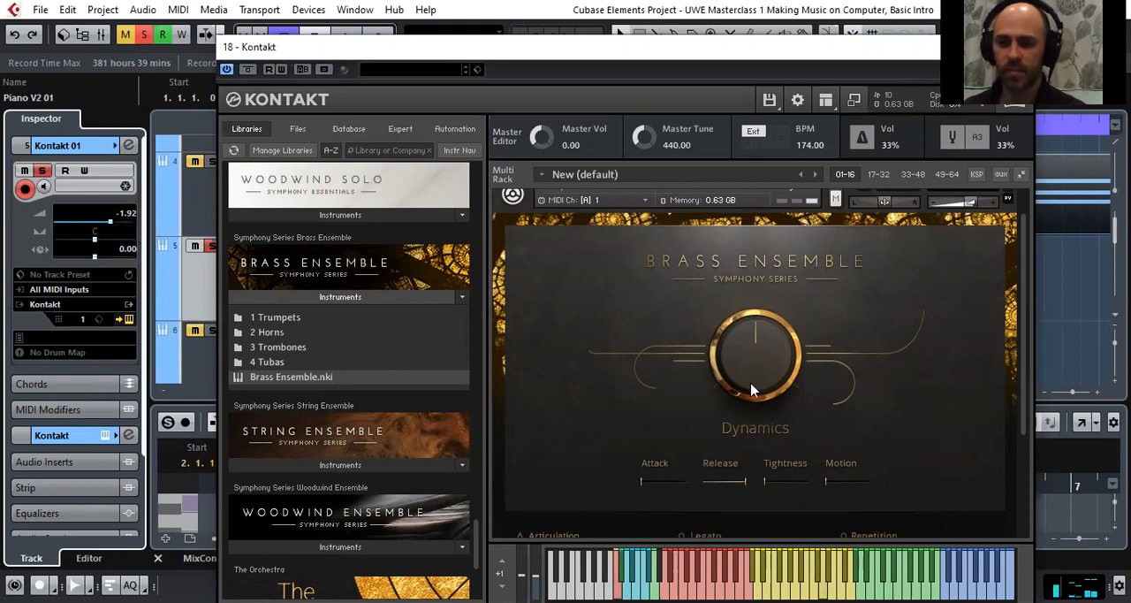
pyautogui.moveTo(757, 388); pyautogui.dragTo(699, 246)
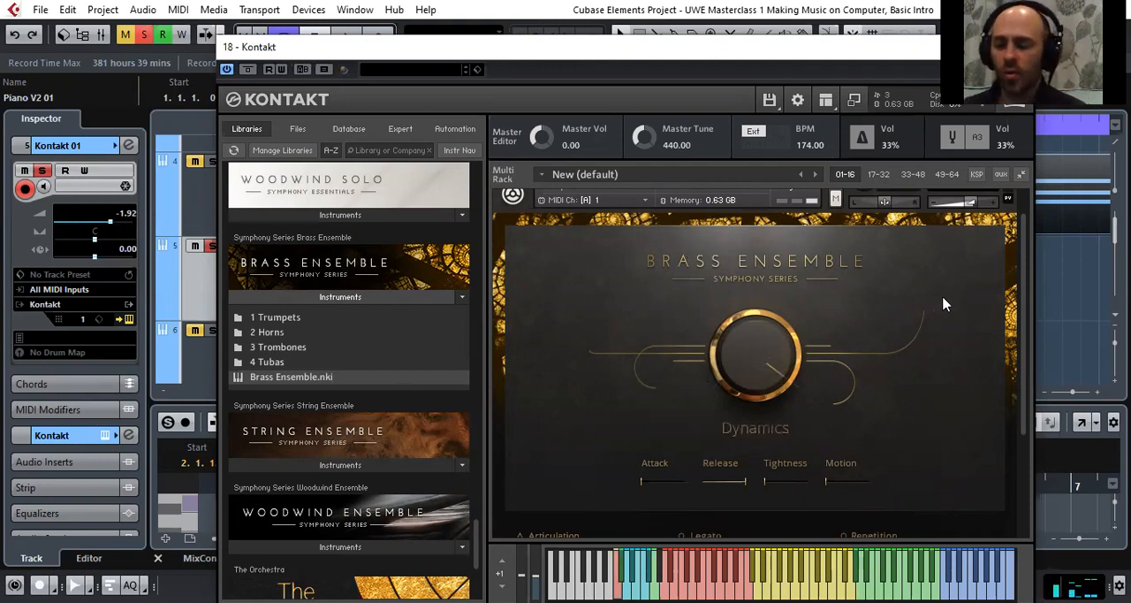
# Open the 2 Horns folder in the Symphony Series Brass Ensemble library
pyautogui.scroll(1, 943, 304)
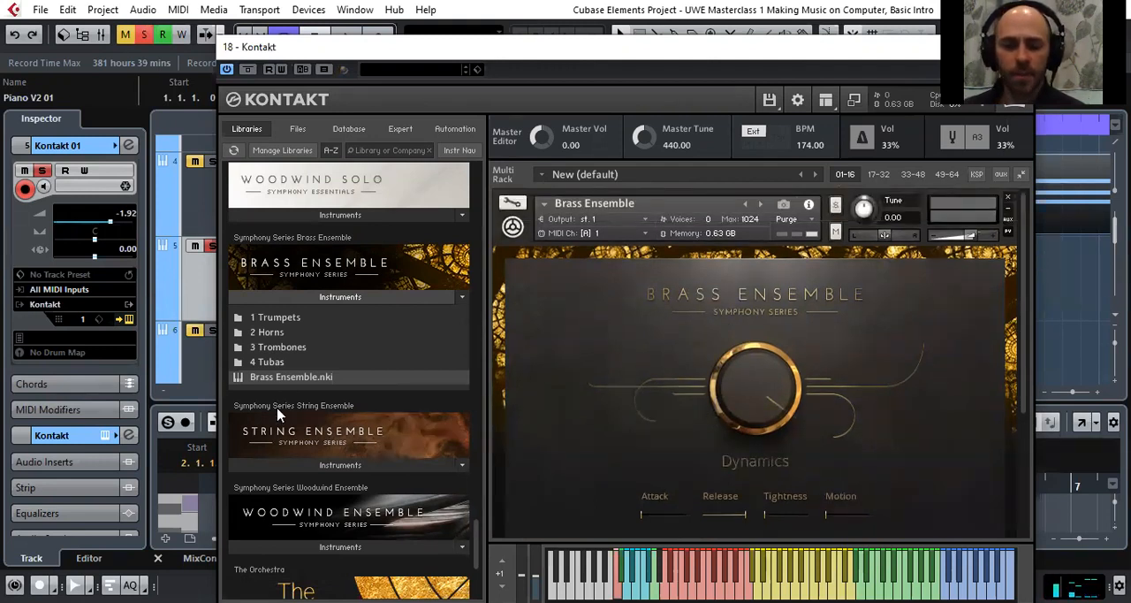
pyautogui.click(275, 338)
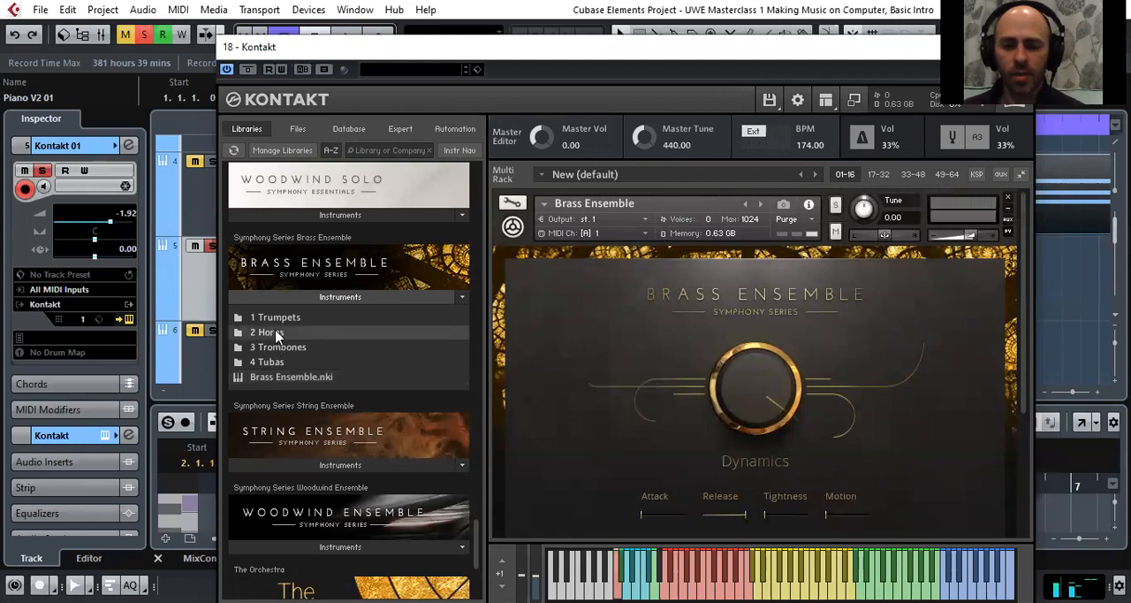
pyautogui.doubleClick(276, 334)
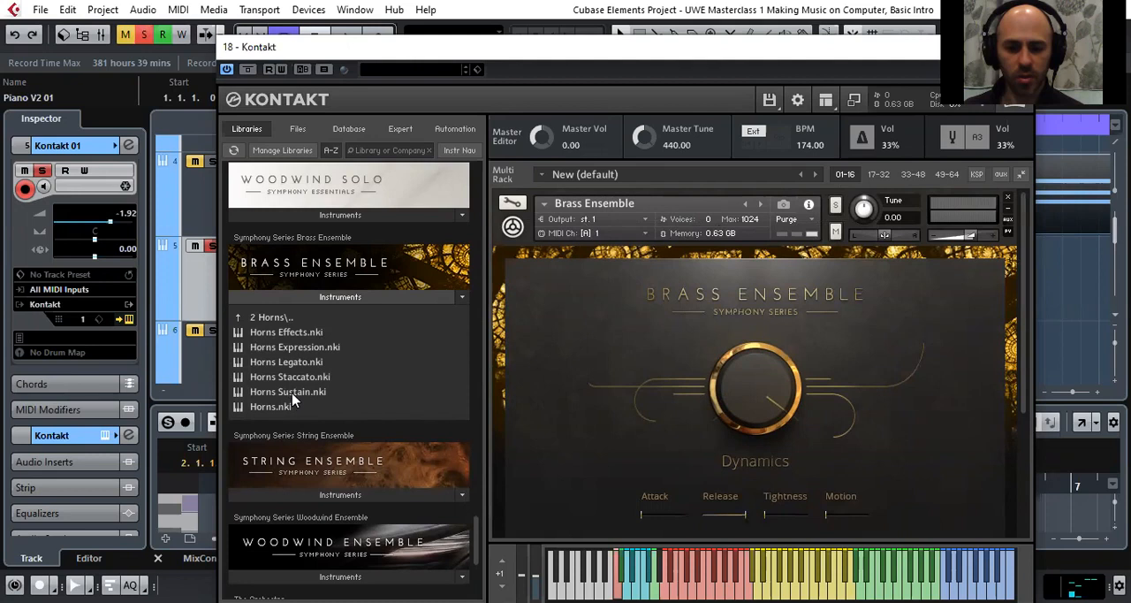
# Replace Brass Ensemble in the Kontakt rack with Horns Legato.nki from the 2 Horns folder and turn up its Dynamics
pyautogui.click(290, 337)
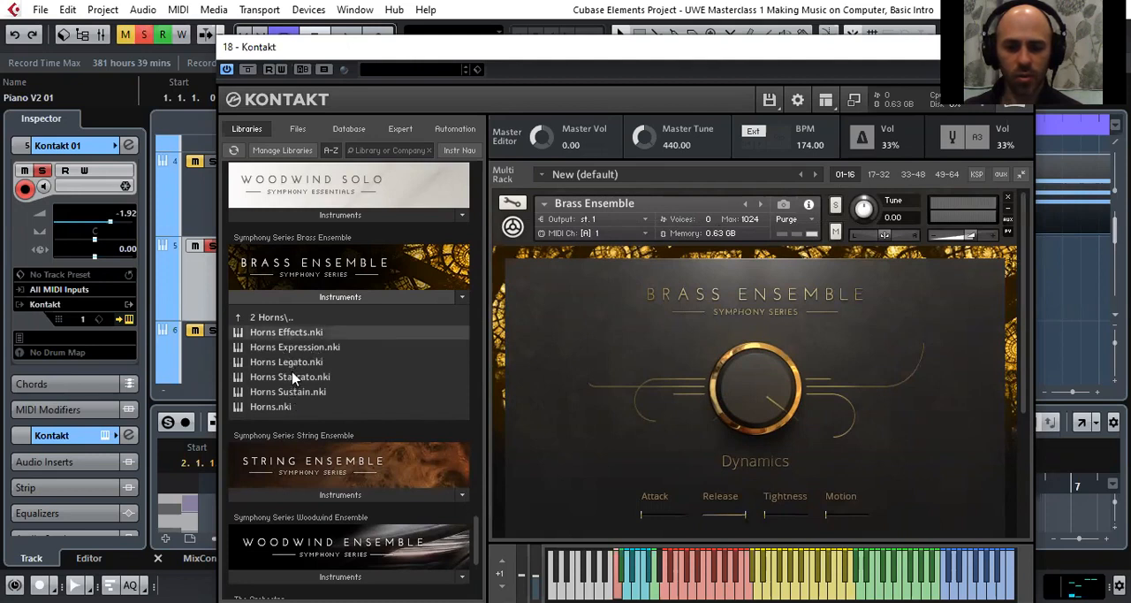
pyautogui.click(284, 363)
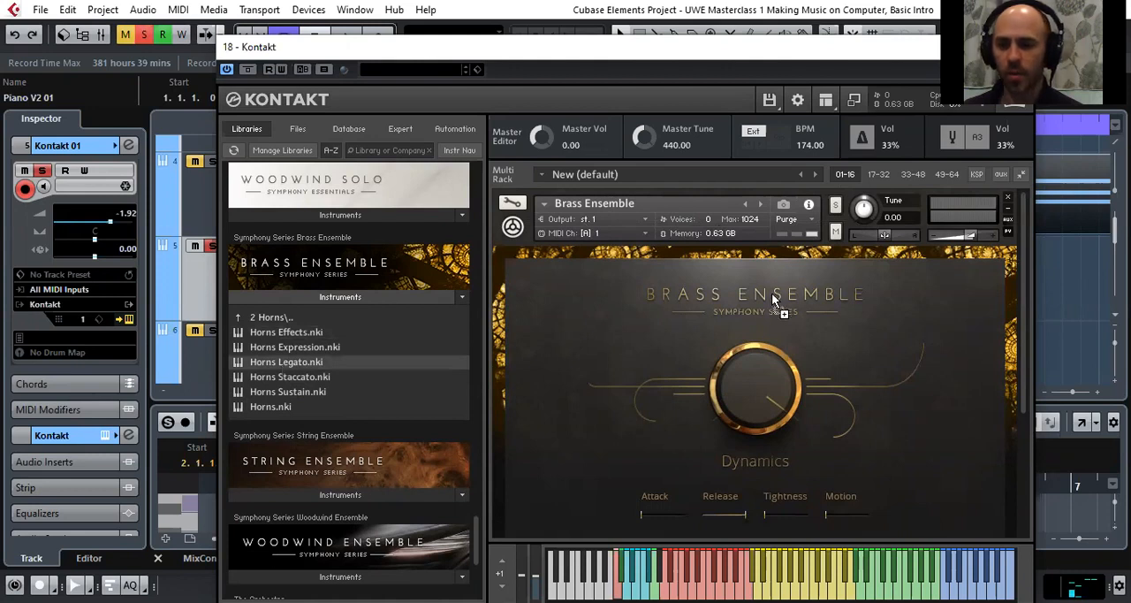
pyautogui.moveTo(772, 293); pyautogui.dragTo(771, 293)
pyautogui.click(593, 389)
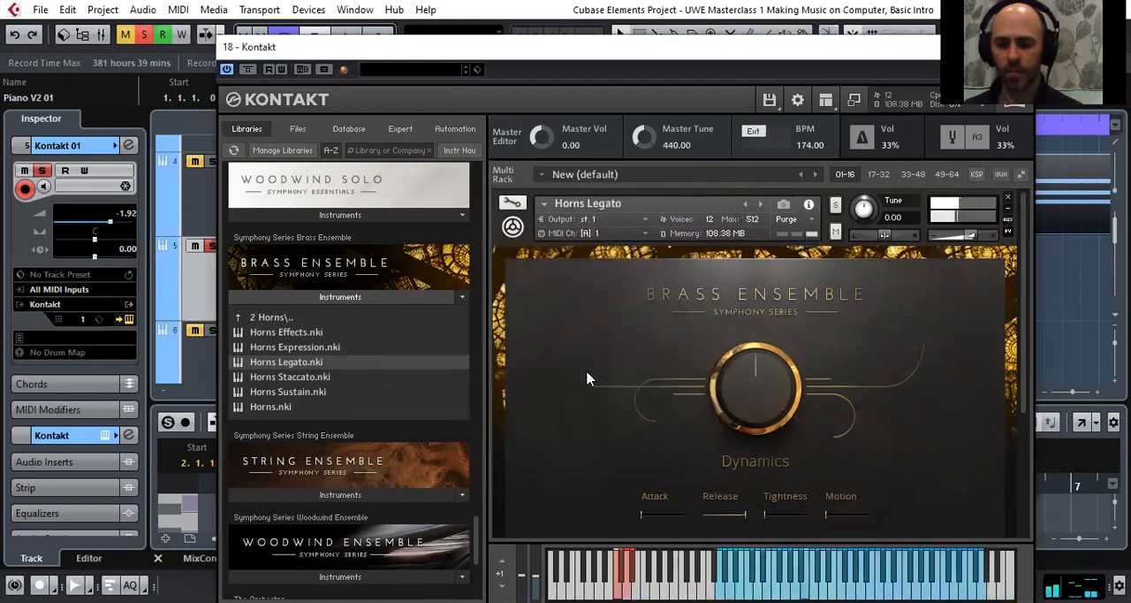
pyautogui.moveTo(753, 406); pyautogui.dragTo(801, 382)
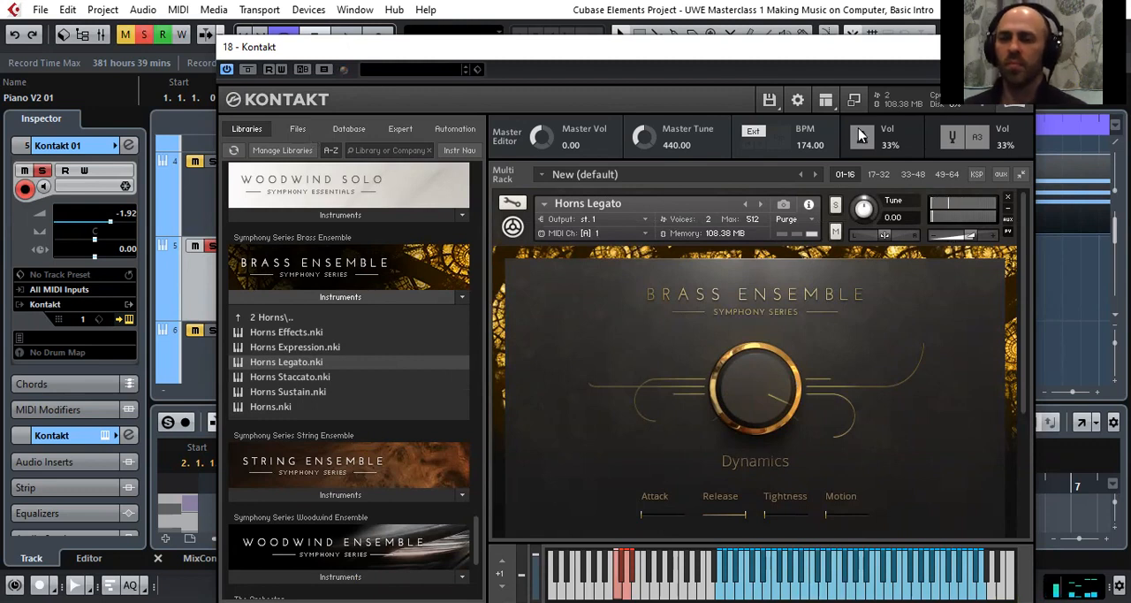
# Look through the Kontakt library list from the Symphony Series to Yangqin and back up to Action Strikes, and close the Kontakt window
pyautogui.moveTo(720, 48); pyautogui.dragTo(623, 65)
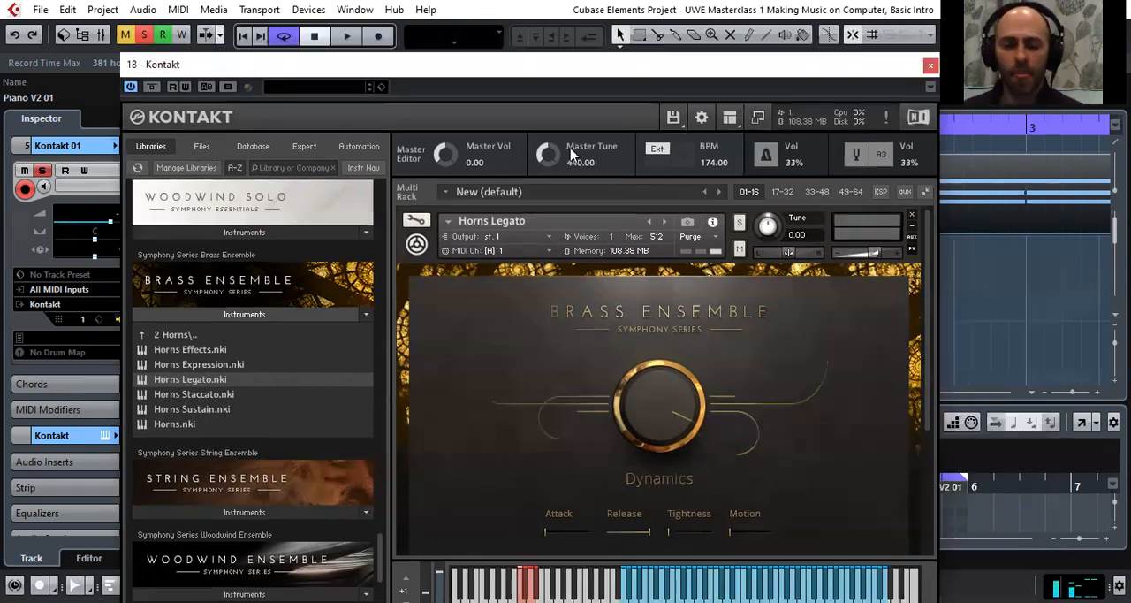
pyautogui.scroll(-5, 294, 416)
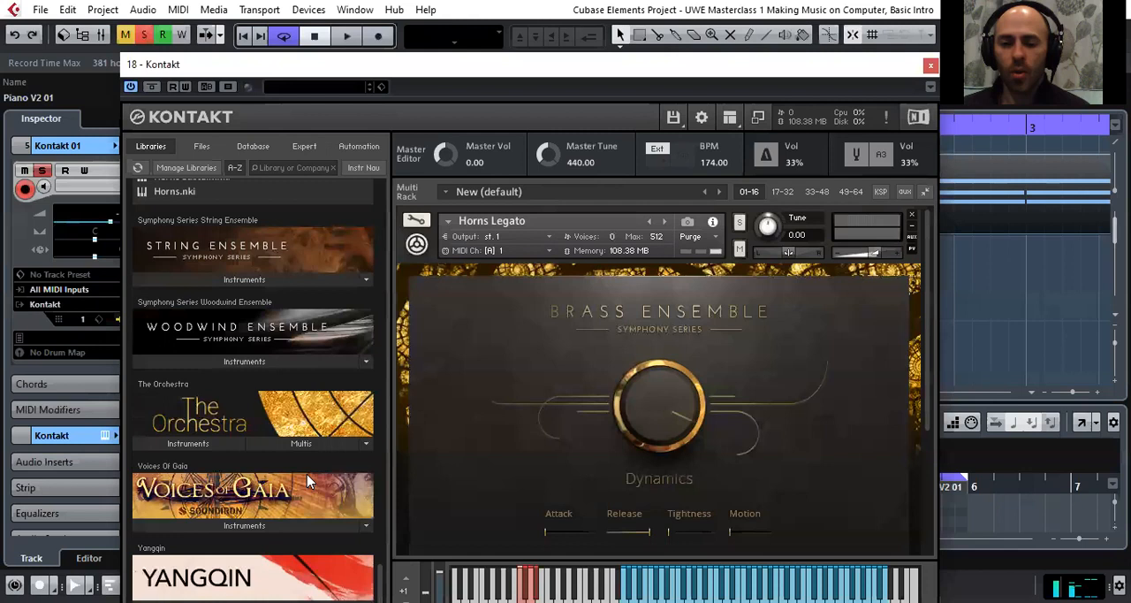
pyautogui.scroll(10, 309, 481)
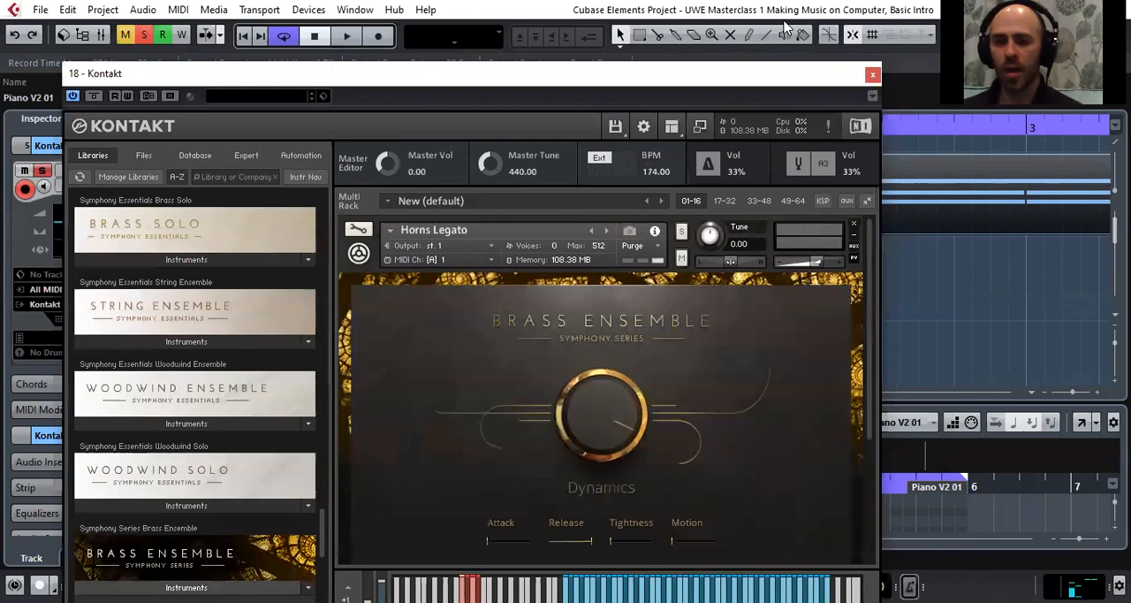
pyautogui.scroll(2, 309, 395)
pyautogui.moveTo(325, 517); pyautogui.dragTo(349, 204)
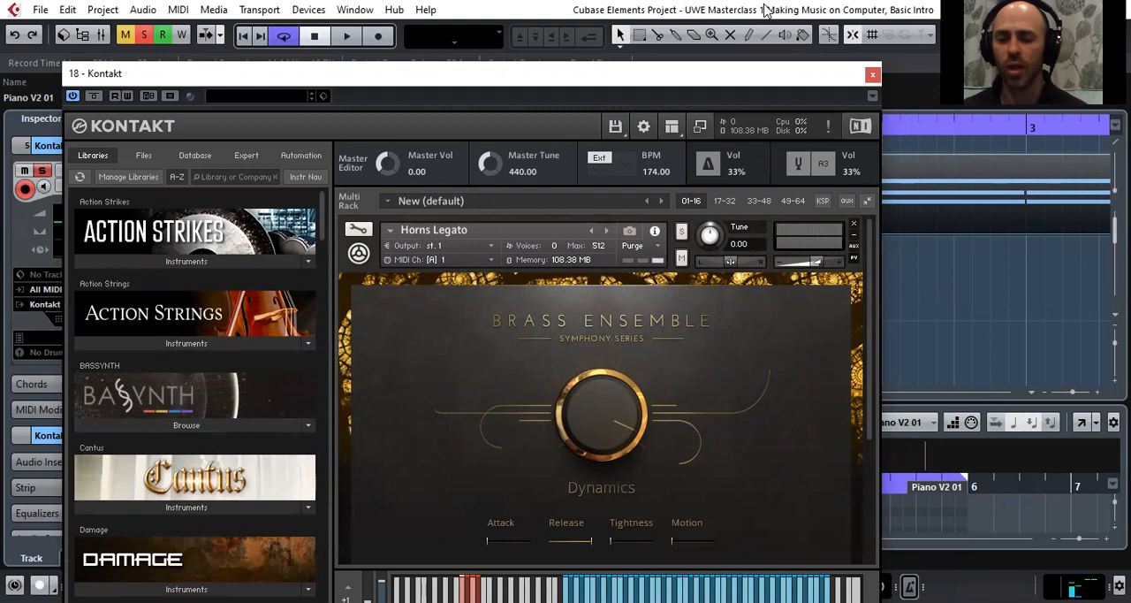
pyautogui.moveTo(769, 74); pyautogui.dragTo(714, 144)
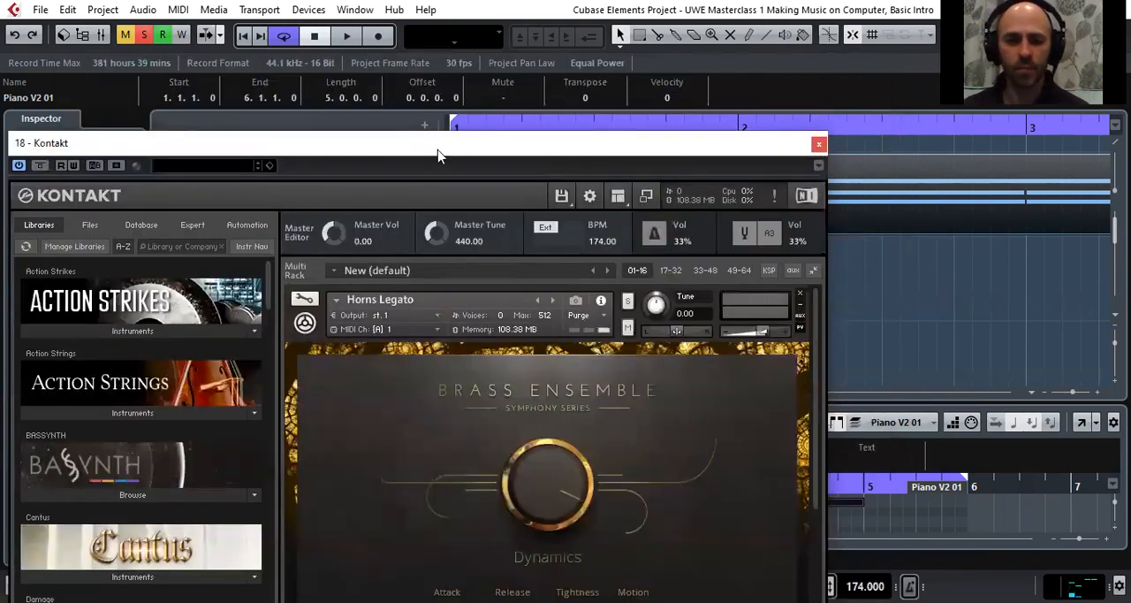
pyautogui.moveTo(438, 154); pyautogui.dragTo(509, 67)
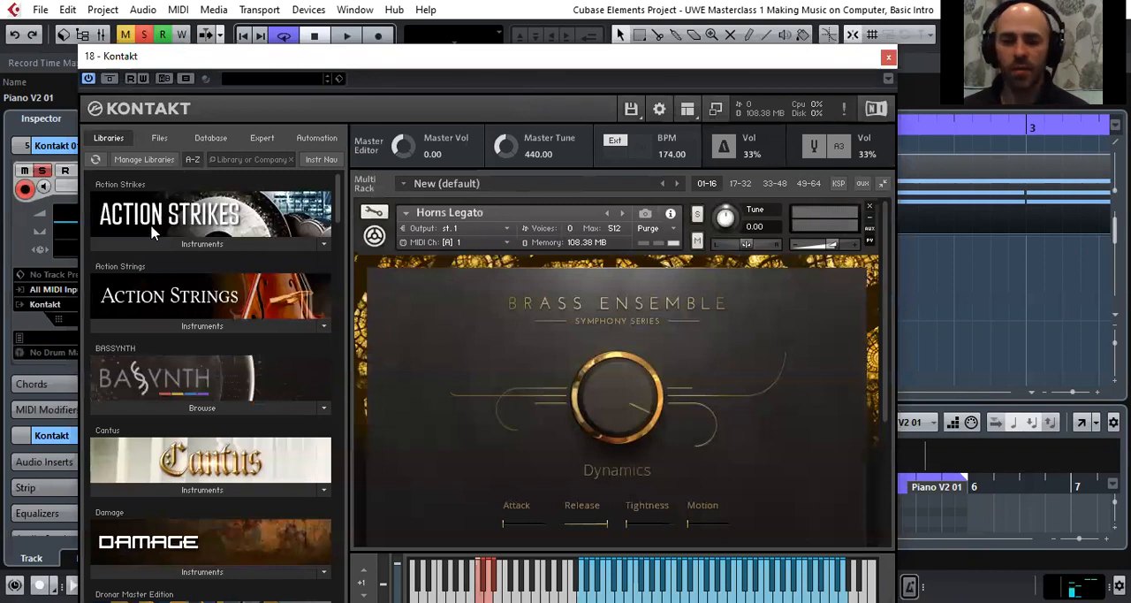
pyautogui.click(157, 142)
pyautogui.click(111, 138)
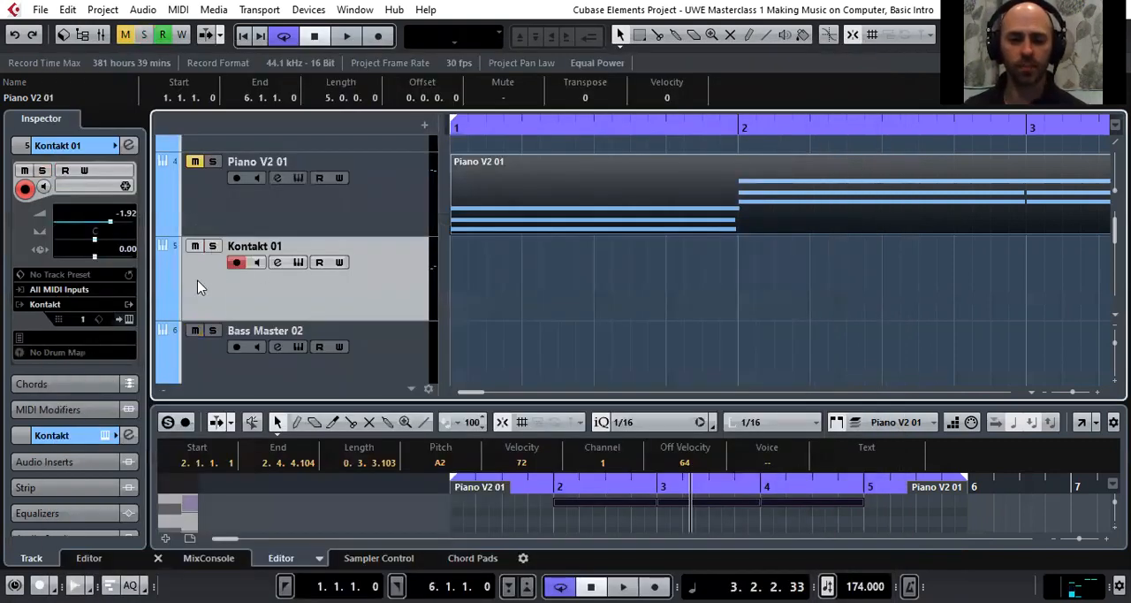
# Open the Bass Master instrument of the Bass Master 02 track and lower the track volume to -5.45
pyautogui.scroll(-2, 201, 285)
pyautogui.click(201, 201)
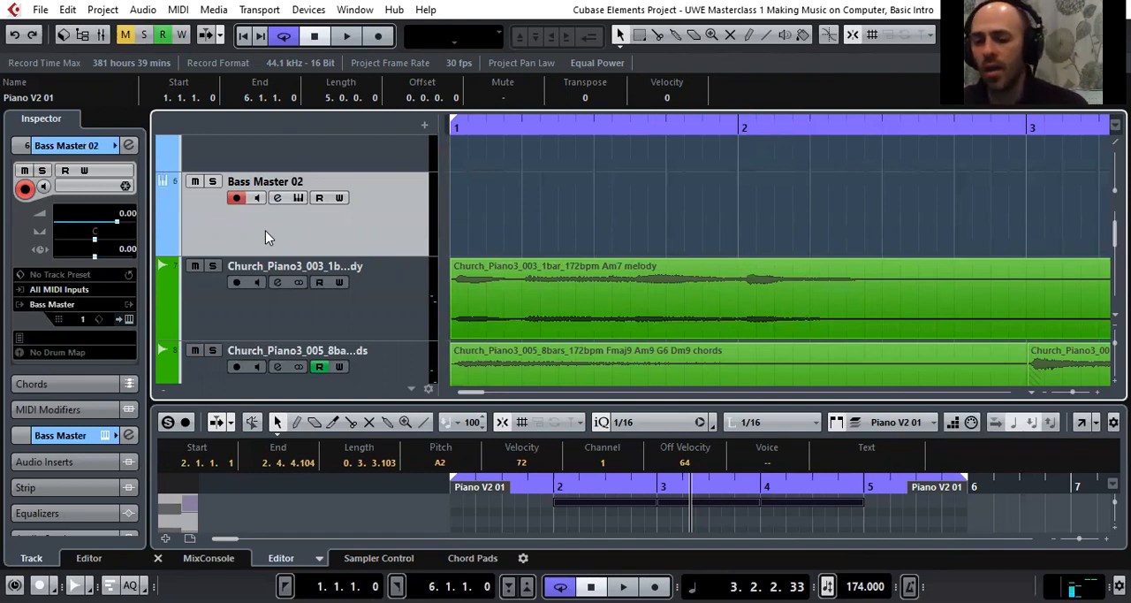
pyautogui.click(131, 320)
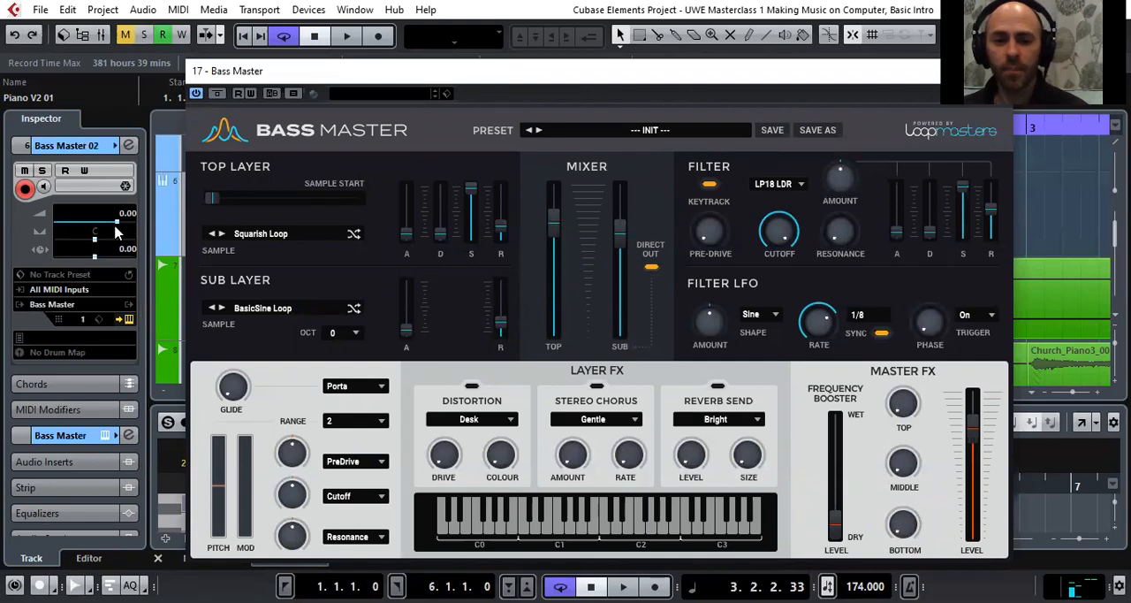
pyautogui.moveTo(117, 221); pyautogui.dragTo(100, 221)
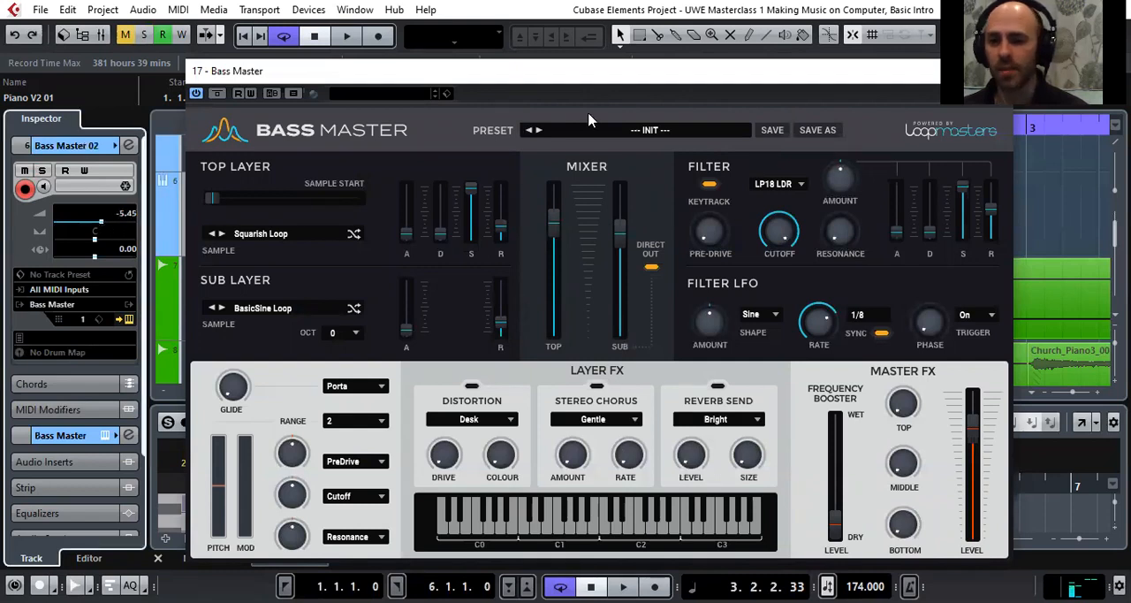
# Load the Clean Sub2 preset from the SUB factory presets in Bass Master and lower the track volume to -7.58
pyautogui.click(608, 130)
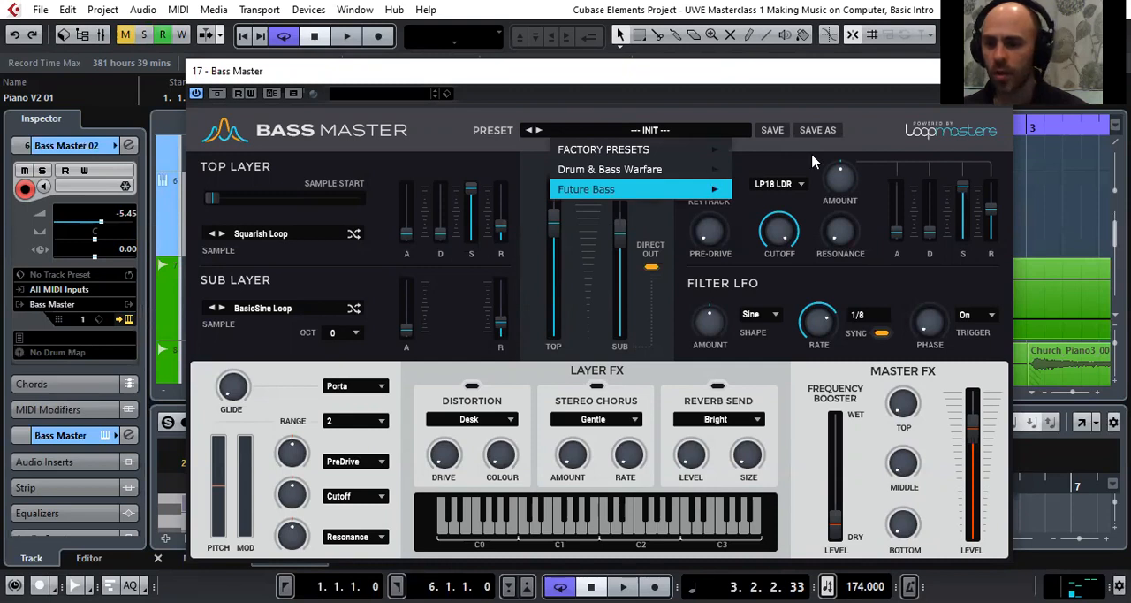
pyautogui.moveTo(636, 149)
pyautogui.moveTo(786, 191)
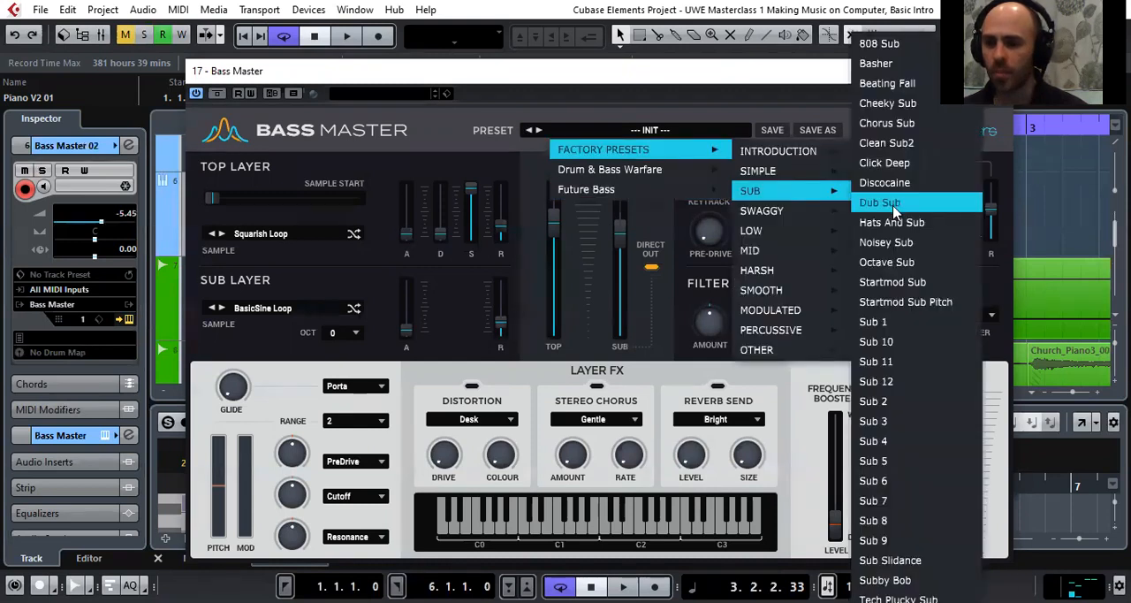
pyautogui.click(900, 145)
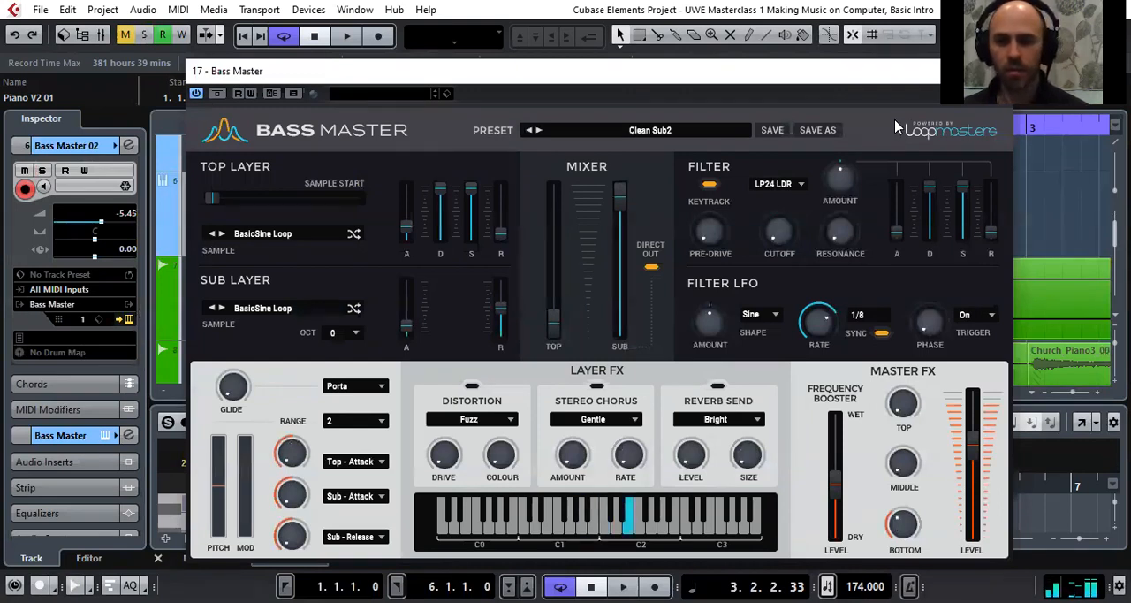
pyautogui.click(96, 221)
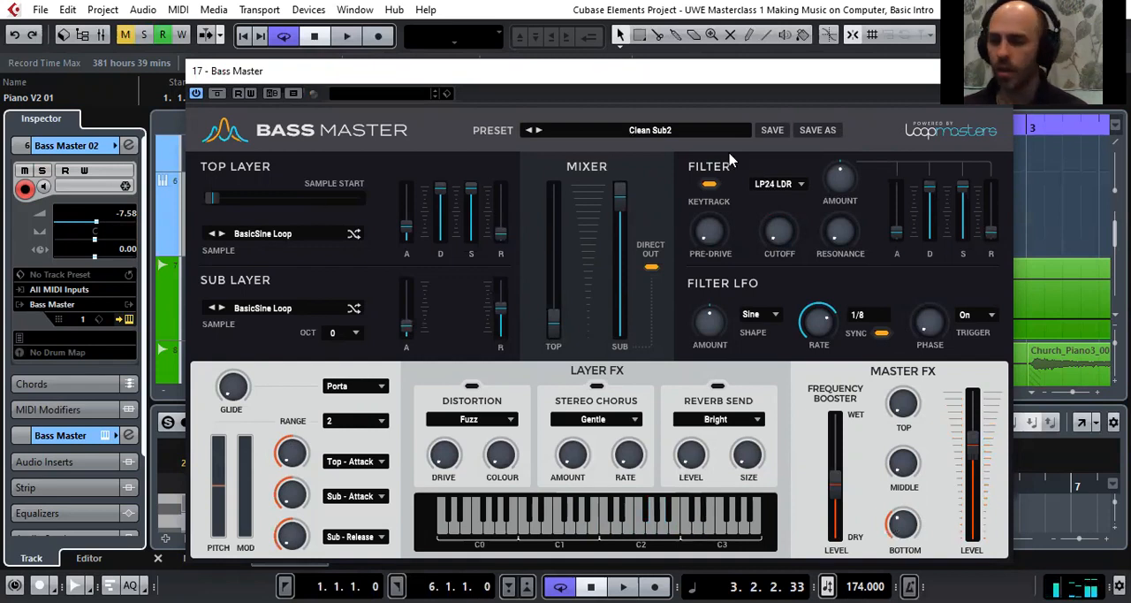
# Load the In And Out Sub preset from the MODULATED factory presets in Bass Master
pyautogui.click(661, 135)
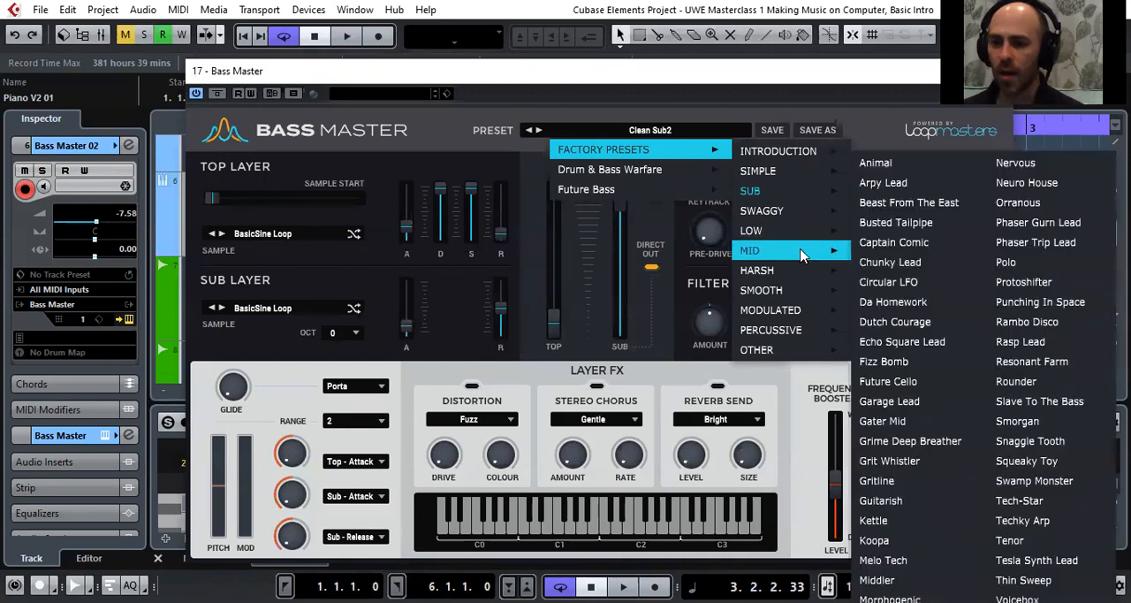
pyautogui.moveTo(815, 318)
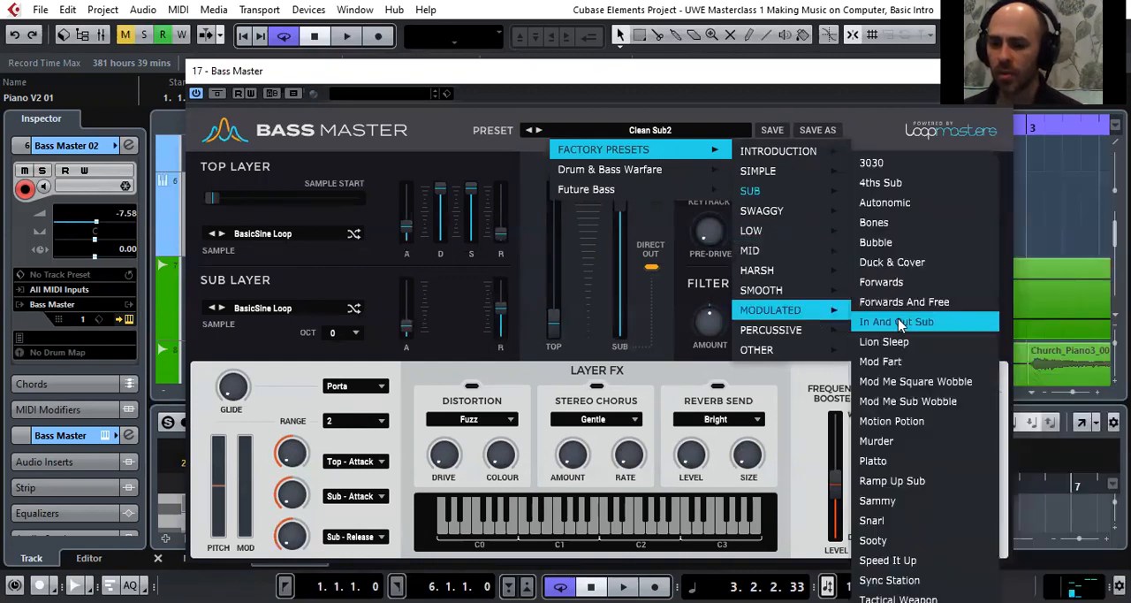
pyautogui.click(898, 320)
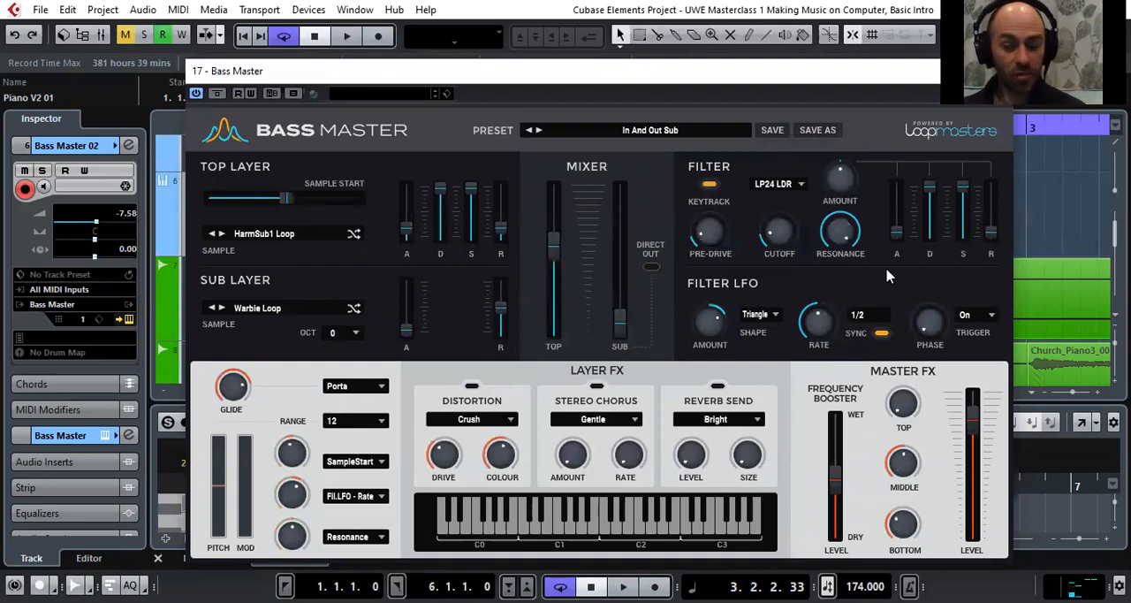
# Audition the following modulated Bass Master presets one after another, from Lion Sleep through to Ramp Up Sub
pyautogui.click(538, 130)
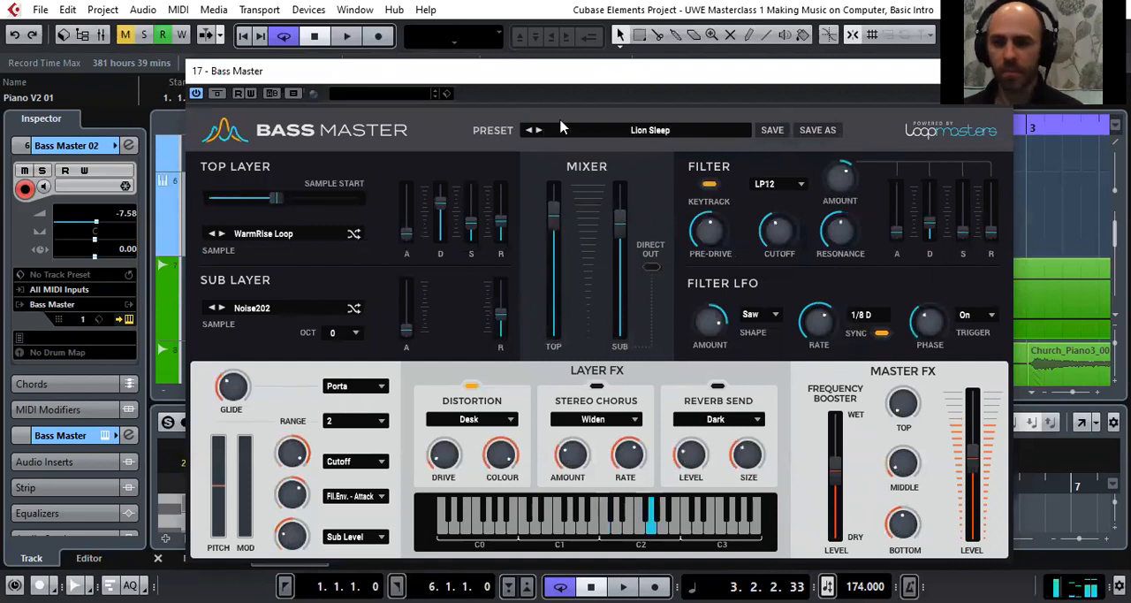
pyautogui.click(539, 130)
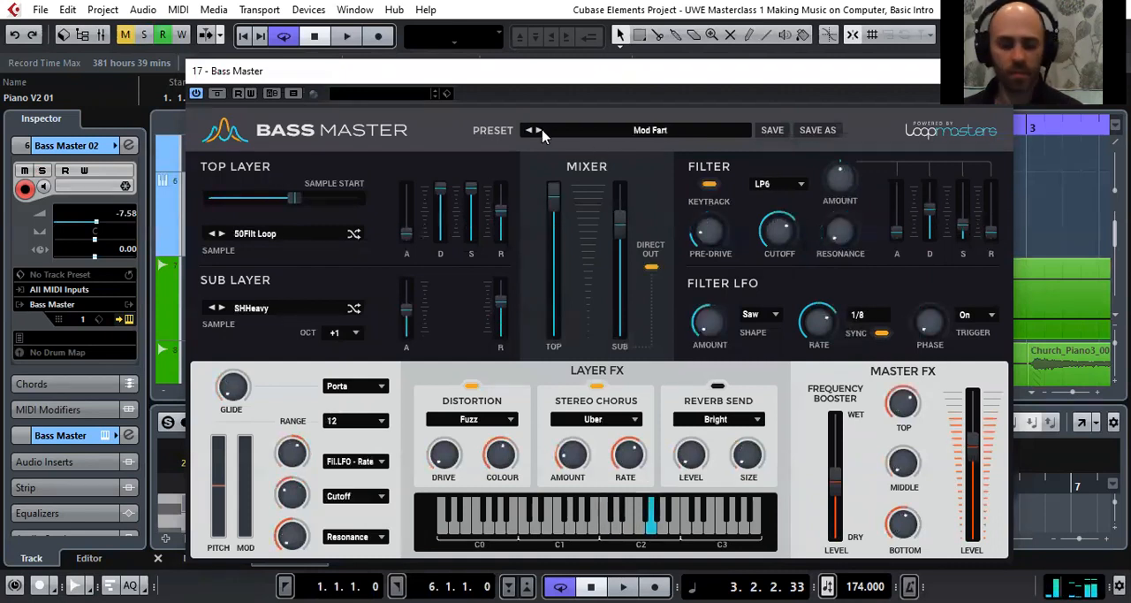
pyautogui.click(539, 130)
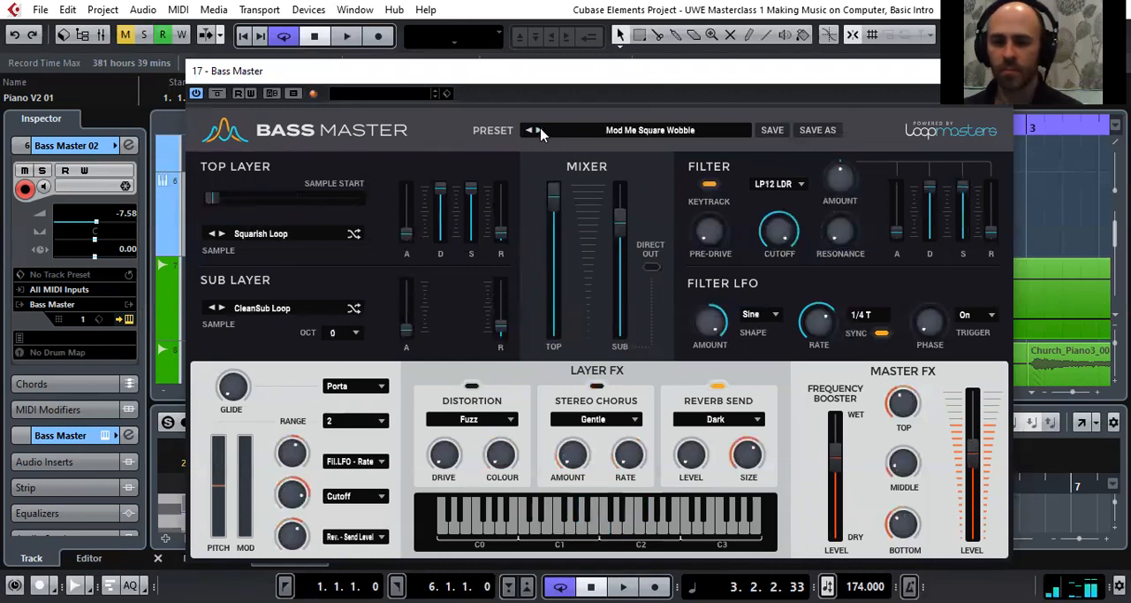
pyautogui.click(539, 130)
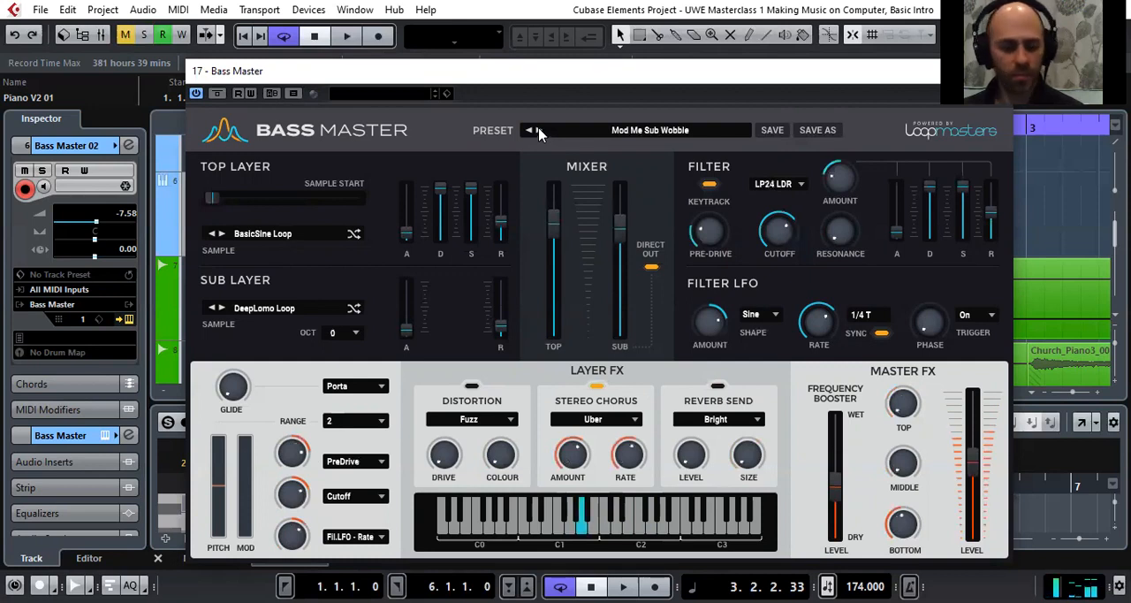
pyautogui.click(539, 130)
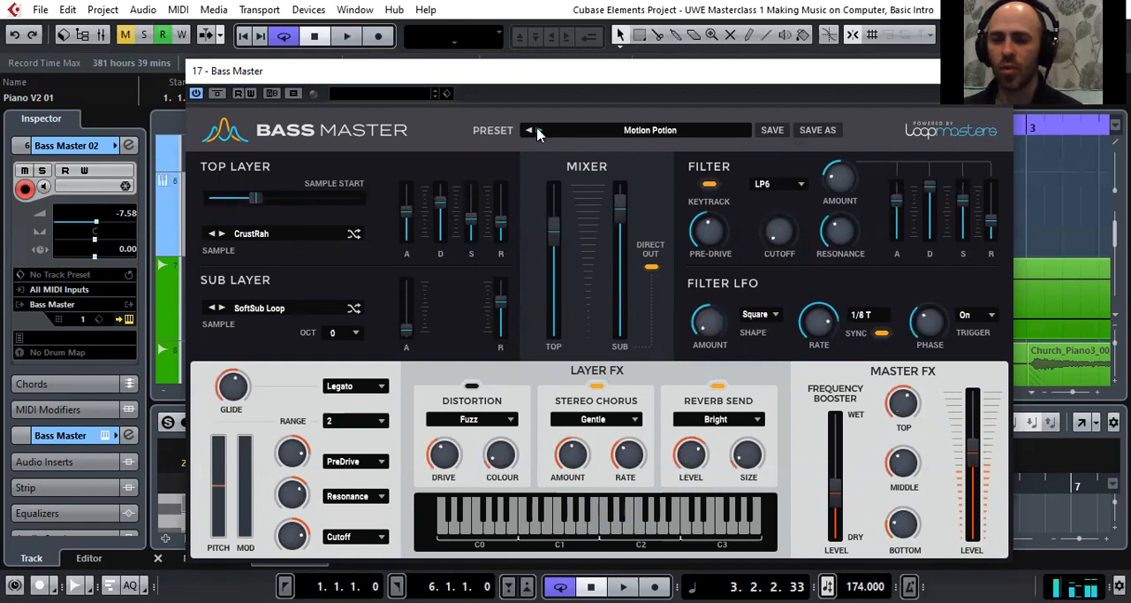
pyautogui.click(537, 130)
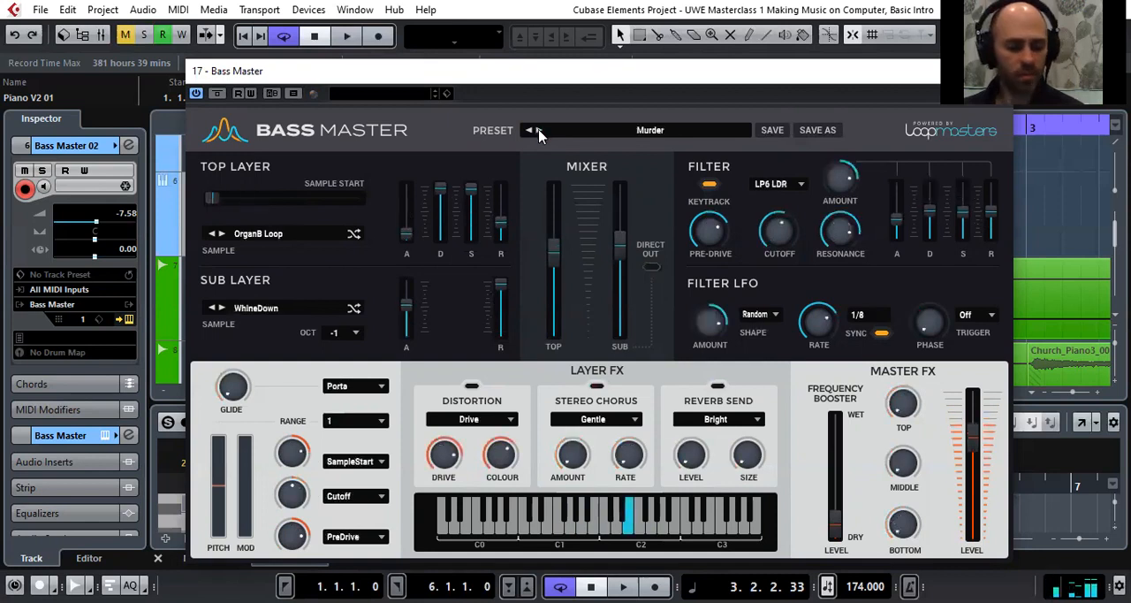
pyautogui.click(539, 131)
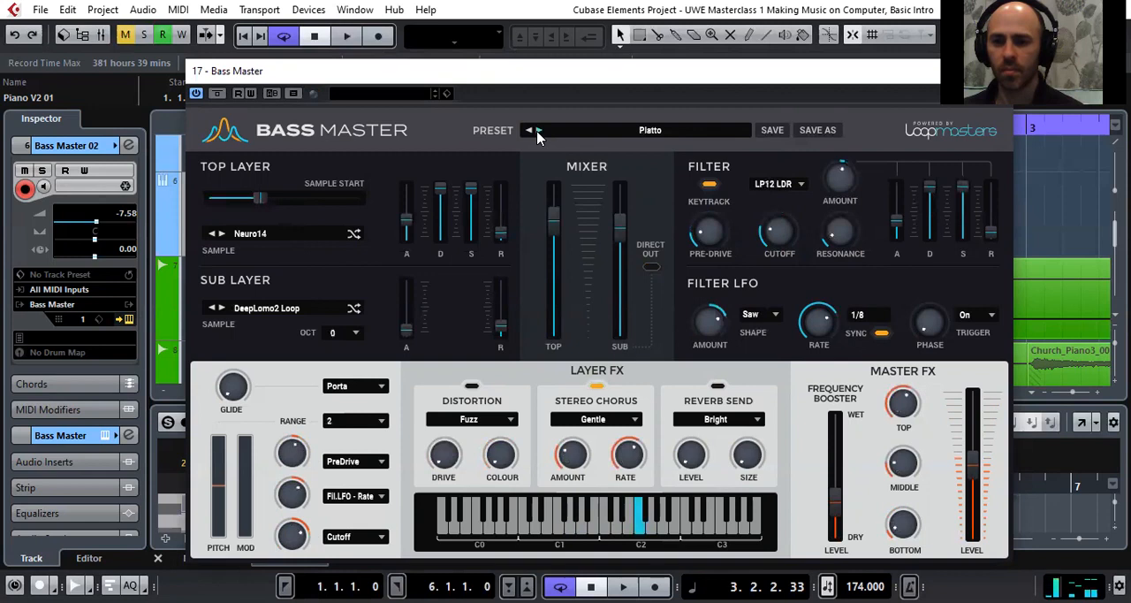
pyautogui.click(538, 130)
# Load the Gutter Robots preset from the SWAGGY category of Drum & Bass Warfare and try sweeping the filter cutoff
pyautogui.click(581, 130)
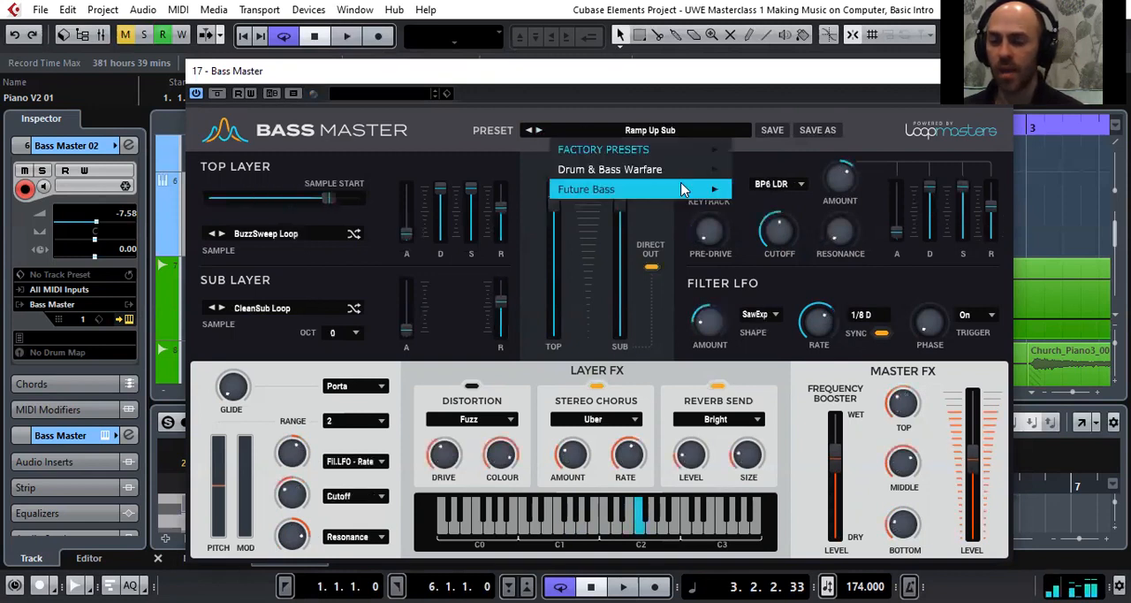
pyautogui.moveTo(619, 169)
pyautogui.moveTo(769, 210)
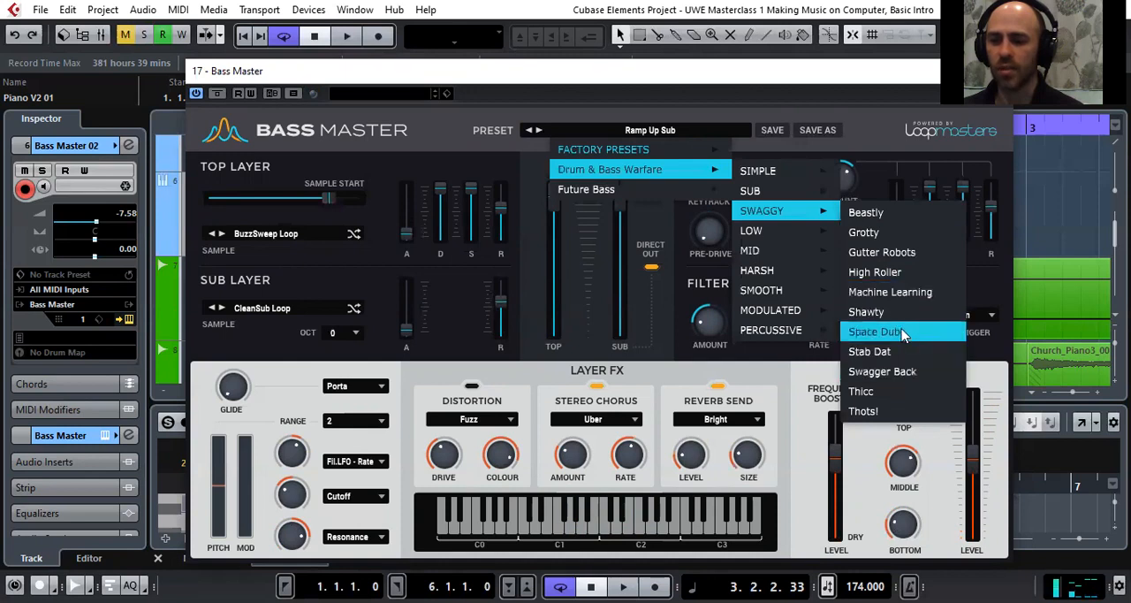
pyautogui.click(905, 256)
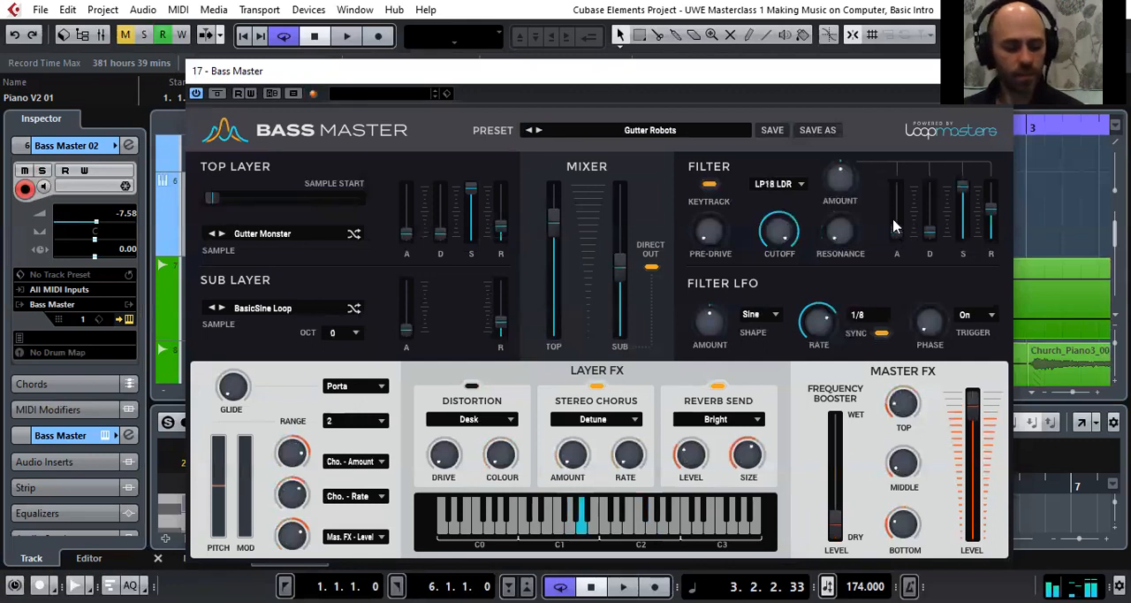
pyautogui.moveTo(781, 240); pyautogui.dragTo(781, 258)
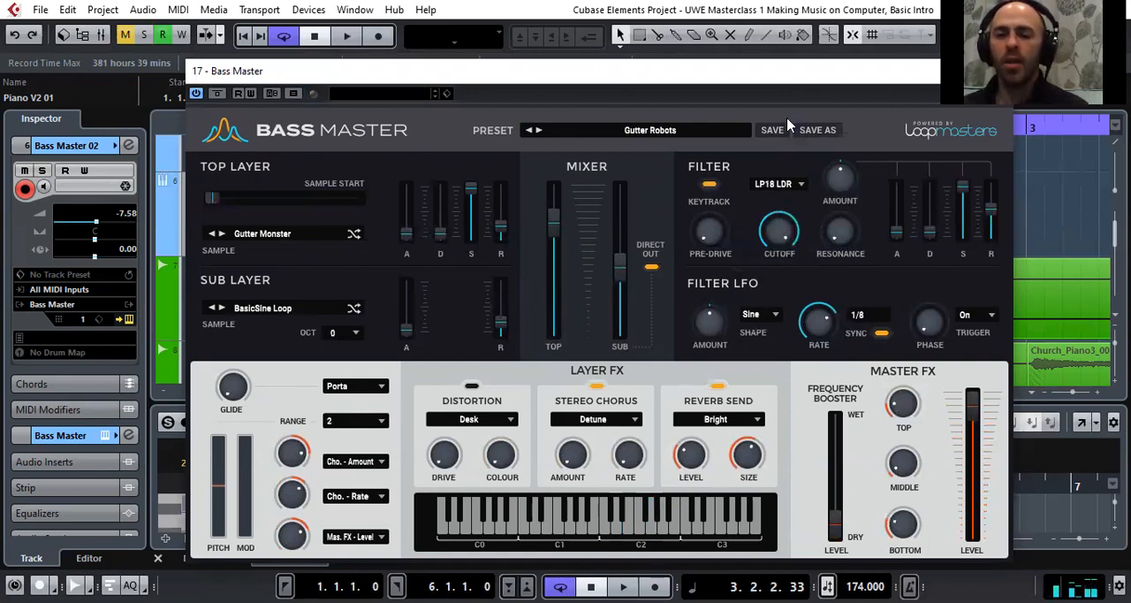
# Close the Bass Master window and return to the Piano V2 01 and Kontakt 01 tracks in the track list
pyautogui.moveTo(675, 70); pyautogui.dragTo(580, 104)
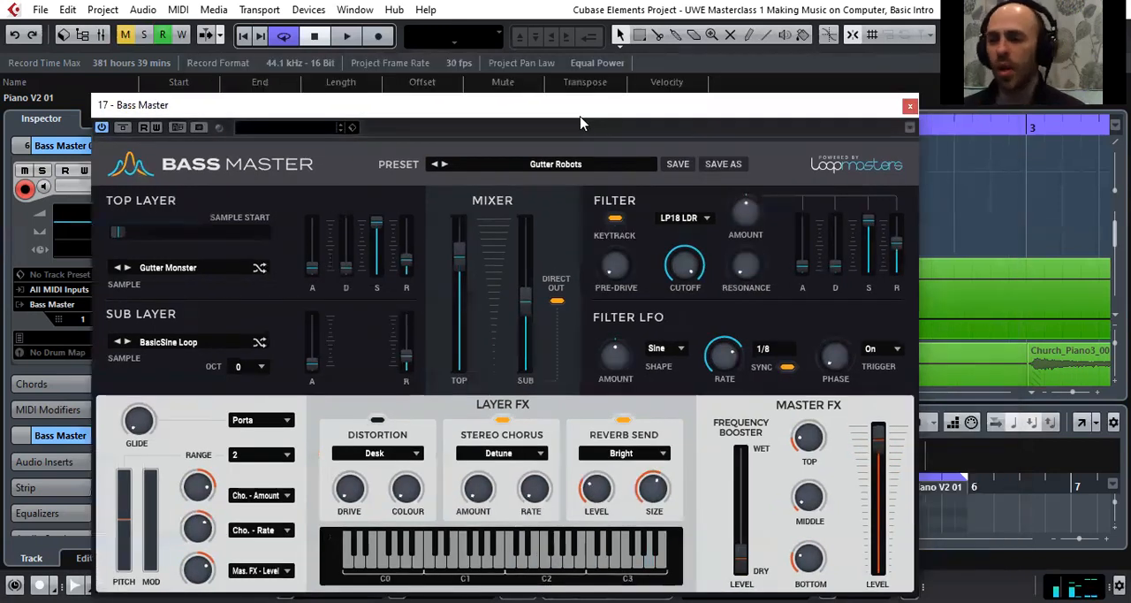
pyautogui.click(909, 105)
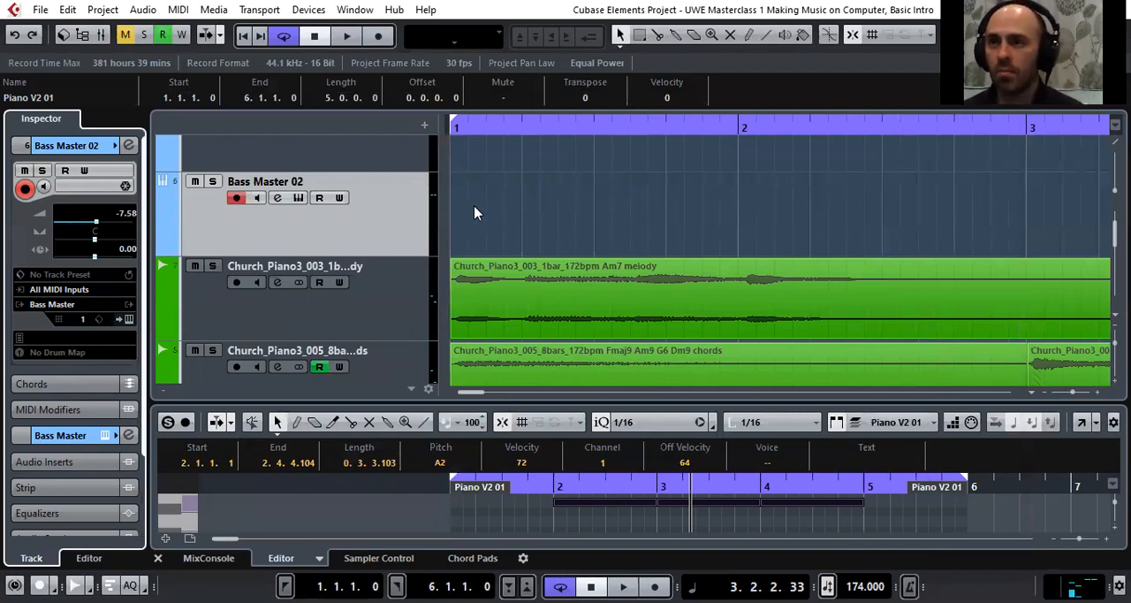
pyautogui.scroll(3, 412, 231)
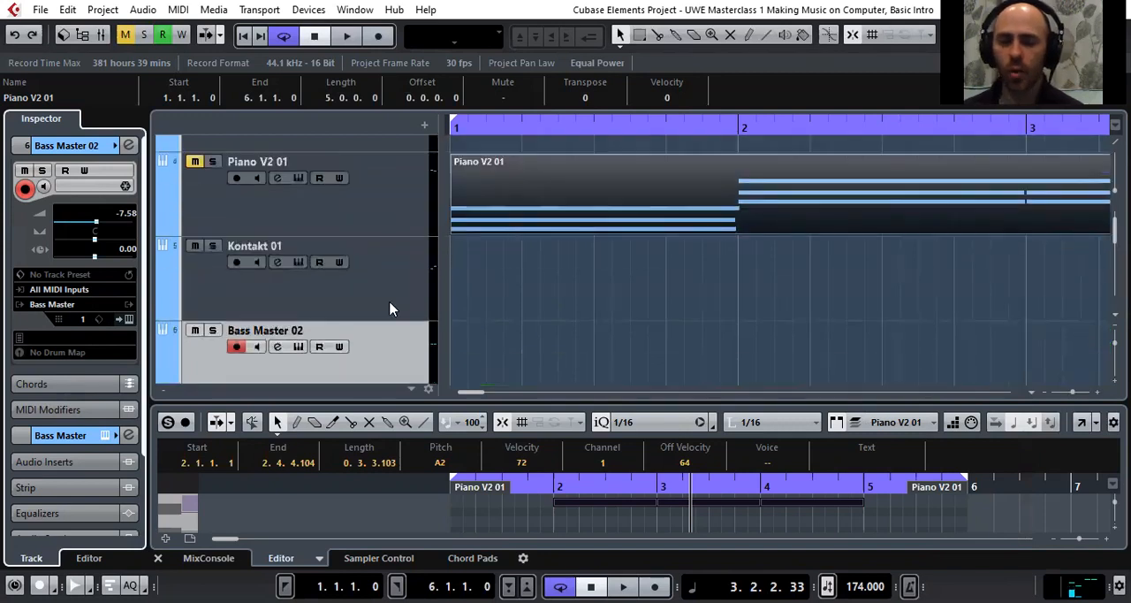
# Open the Kontakt instrument of the Kontakt 01 track and show the instruments in the BASSYNTH library
pyautogui.click(392, 305)
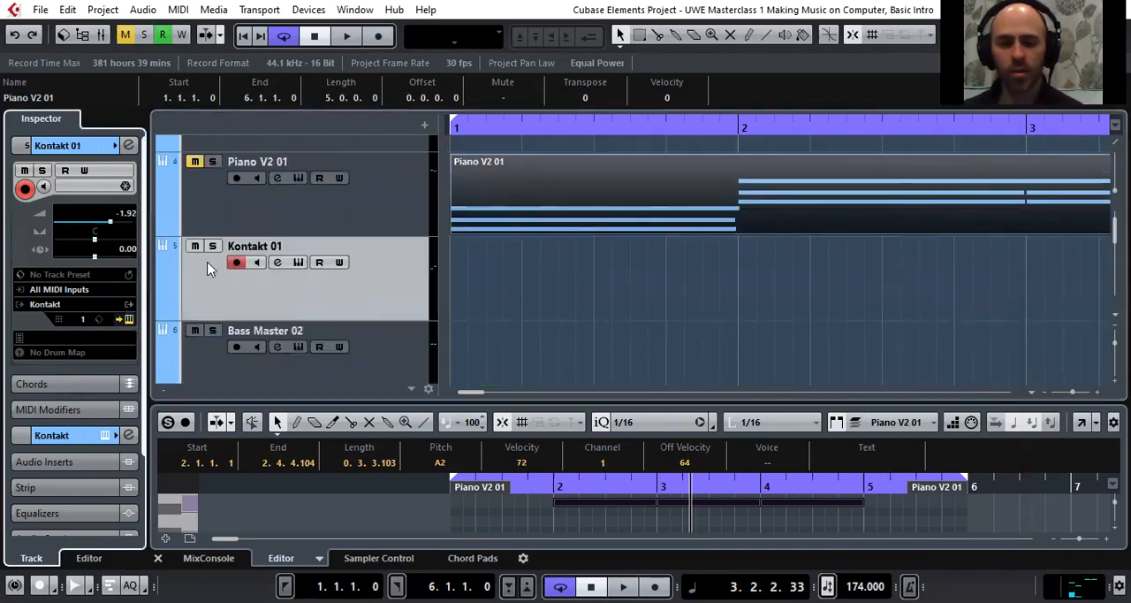
pyautogui.click(130, 318)
pyautogui.click(169, 380)
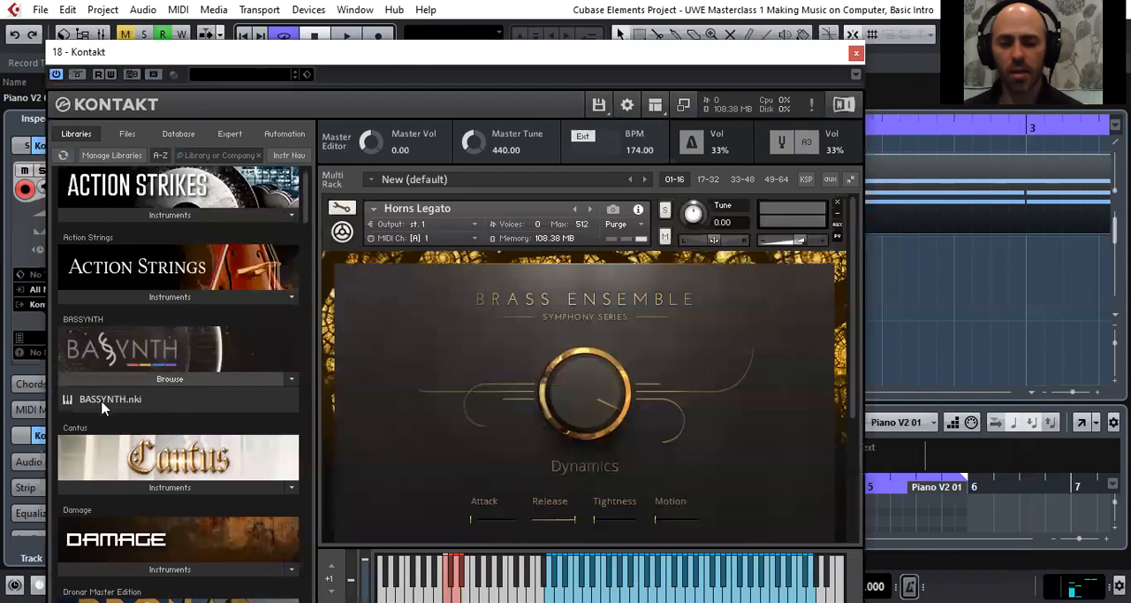
# Remove the Horns Legato instrument without saving its changes and load BASSYNTH.nki in its place
pyautogui.click(837, 202)
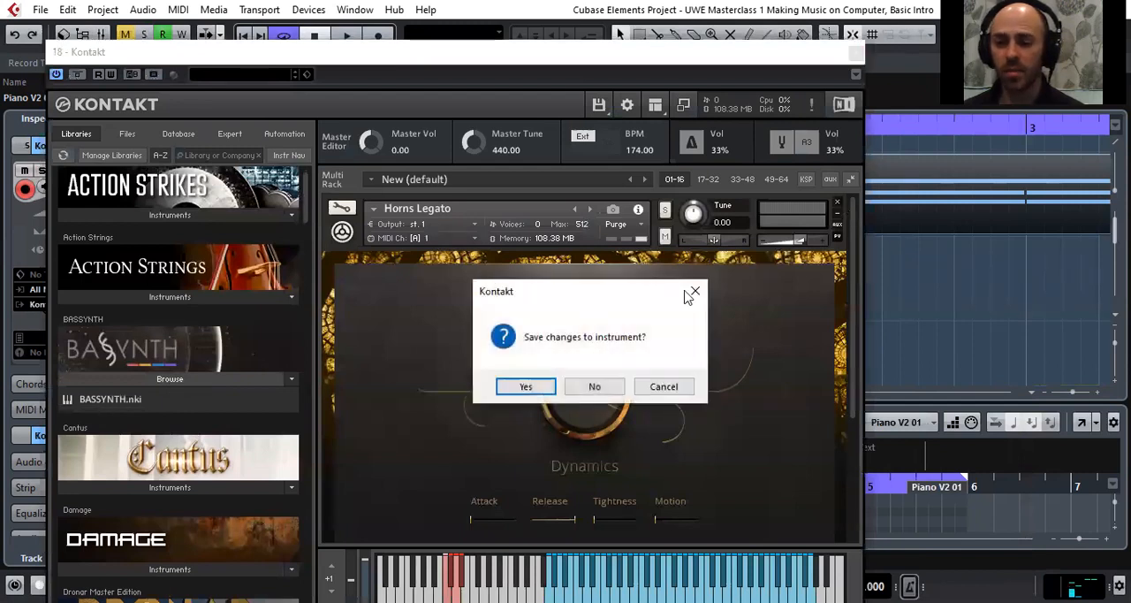
pyautogui.click(597, 388)
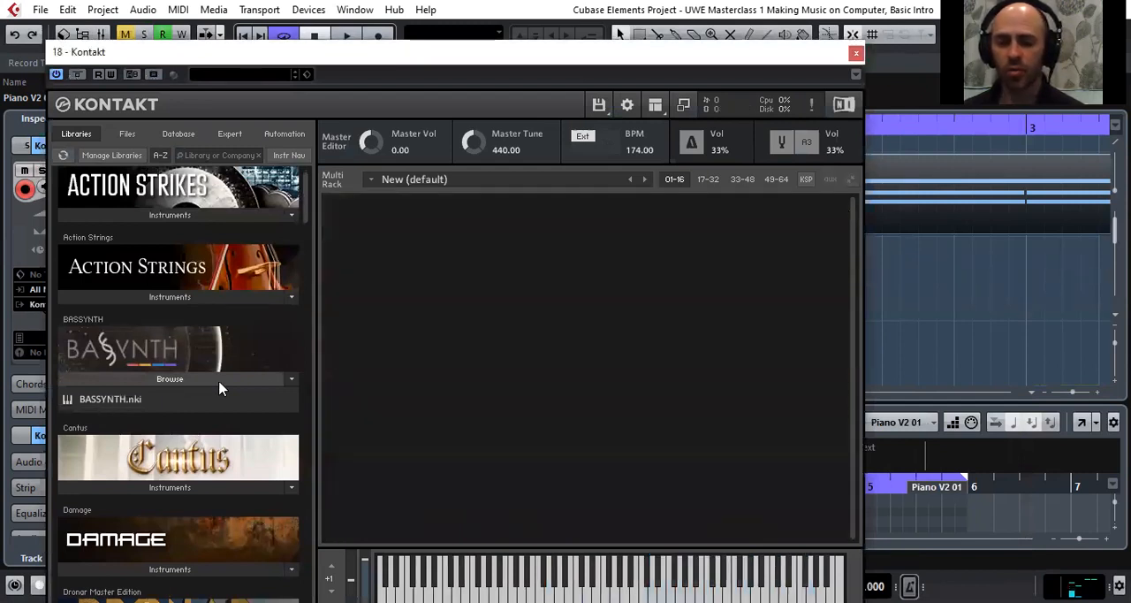
pyautogui.doubleClick(107, 402)
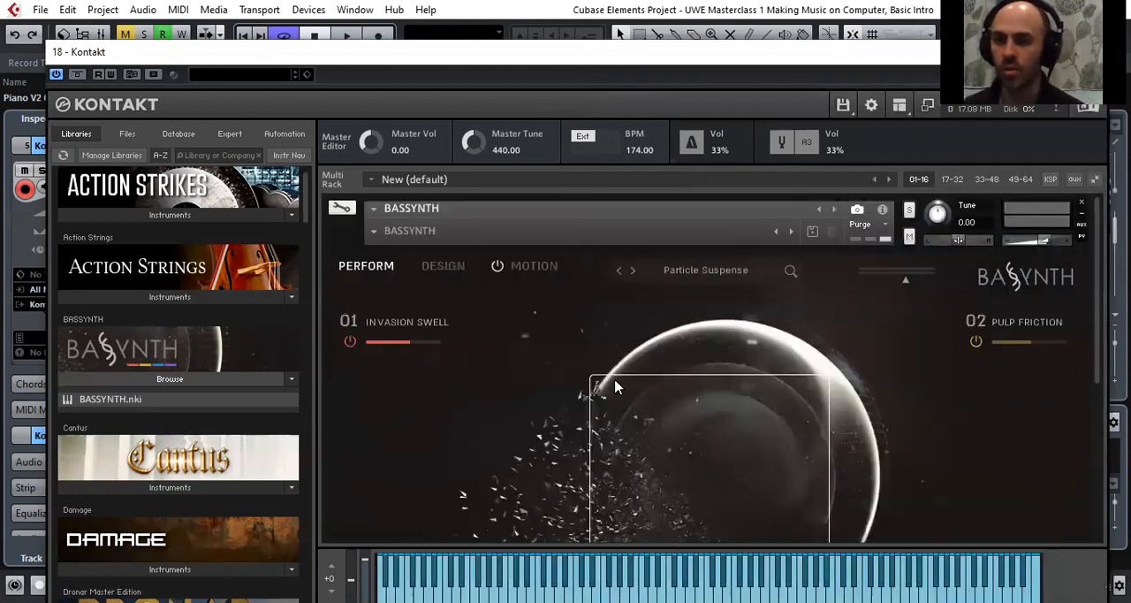
# Lower the Kontakt 01 track's volume to -5.45, moving the Kontakt window aside to reach the fader
pyautogui.scroll(-1, 570, 300)
pyautogui.scroll(1, 542, 296)
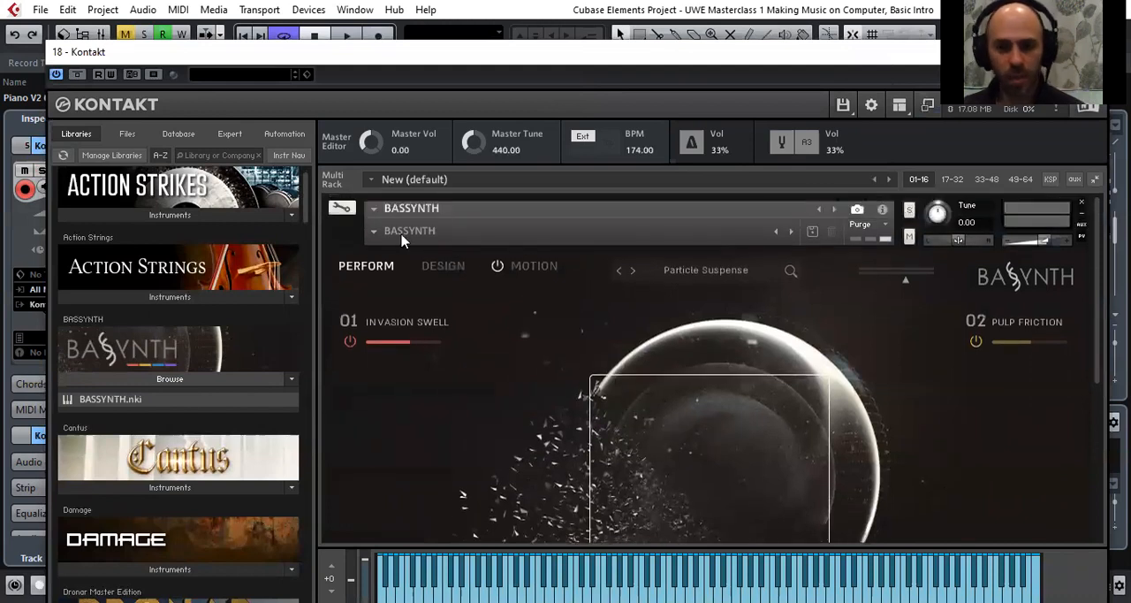
pyautogui.scroll(-2, 545, 430)
pyautogui.scroll(-4, 574, 433)
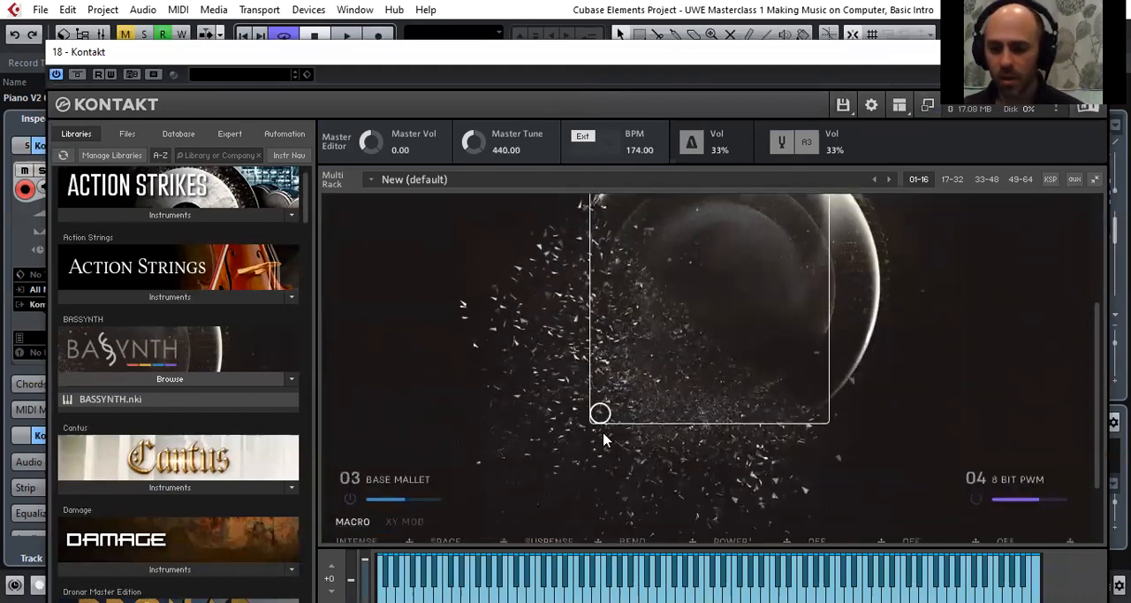
pyautogui.scroll(-2, 613, 434)
pyautogui.scroll(2, 433, 360)
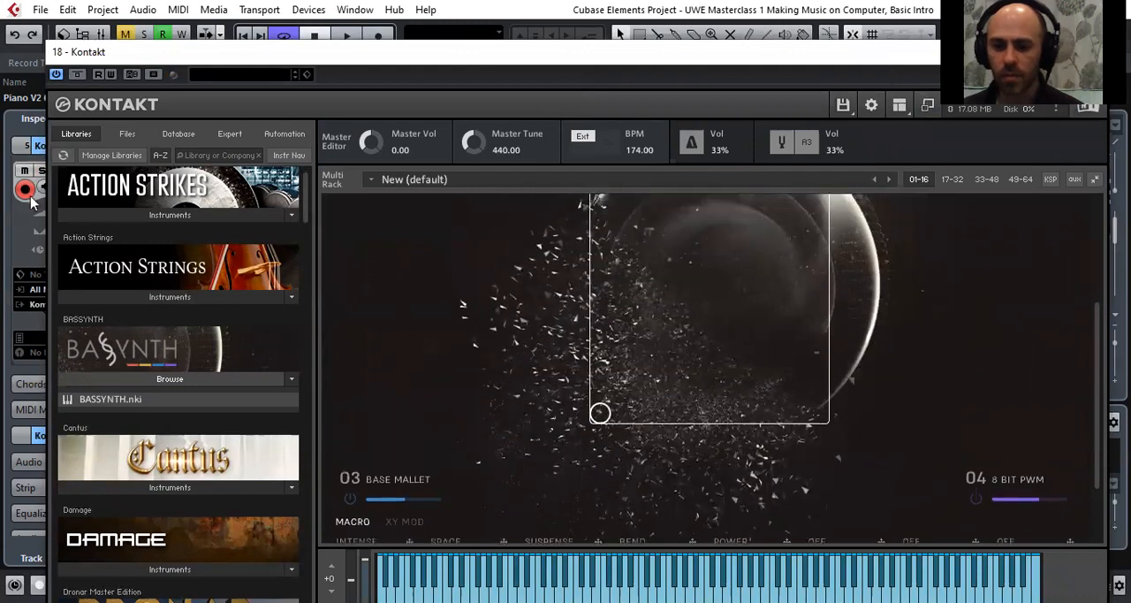
pyautogui.moveTo(303, 55); pyautogui.dragTo(497, 42)
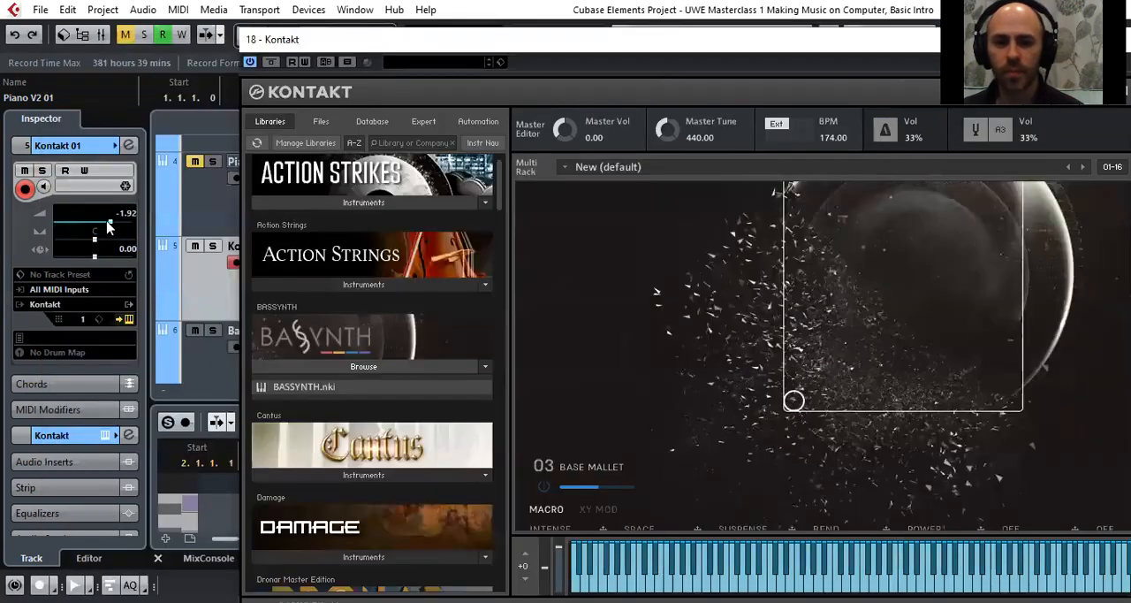
pyautogui.moveTo(107, 227); pyautogui.dragTo(100, 227)
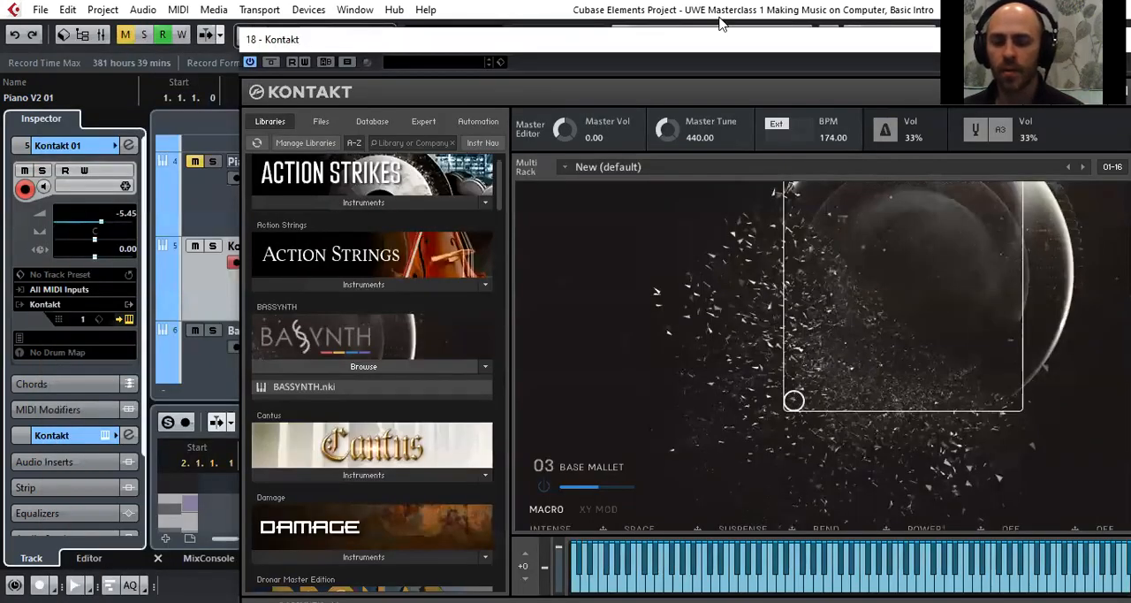
pyautogui.moveTo(720, 38); pyautogui.dragTo(556, 45)
# Load the Neuro Warp factory patch in BASSYNTH by filtering presets with the Wobble tag, and close the Kontakt window
pyautogui.scroll(2, 564, 339)
pyautogui.scroll(4, 556, 346)
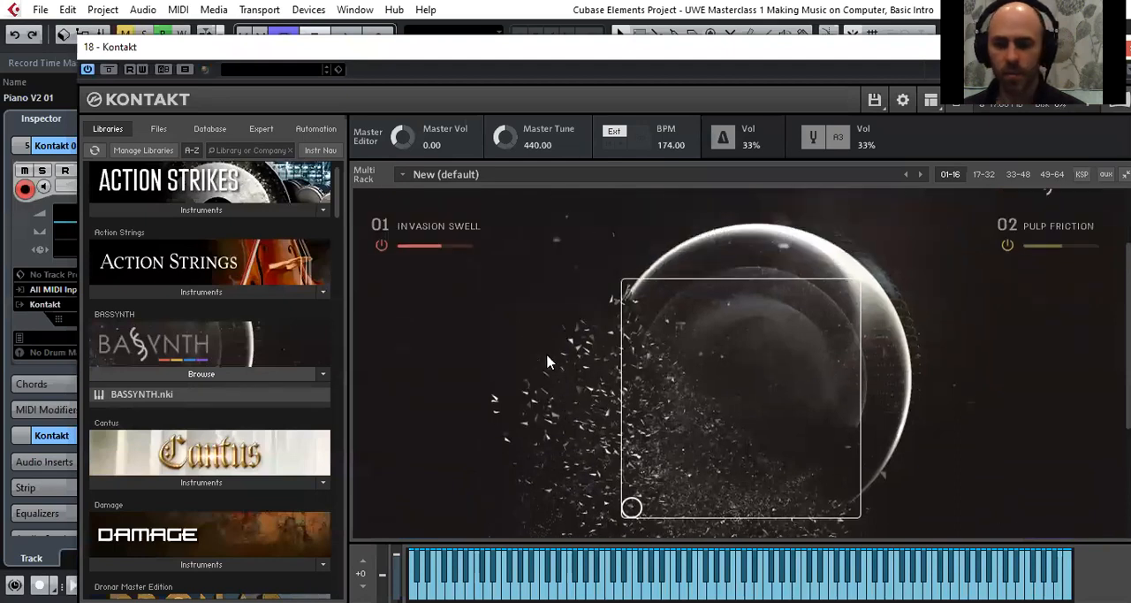
pyautogui.click(737, 265)
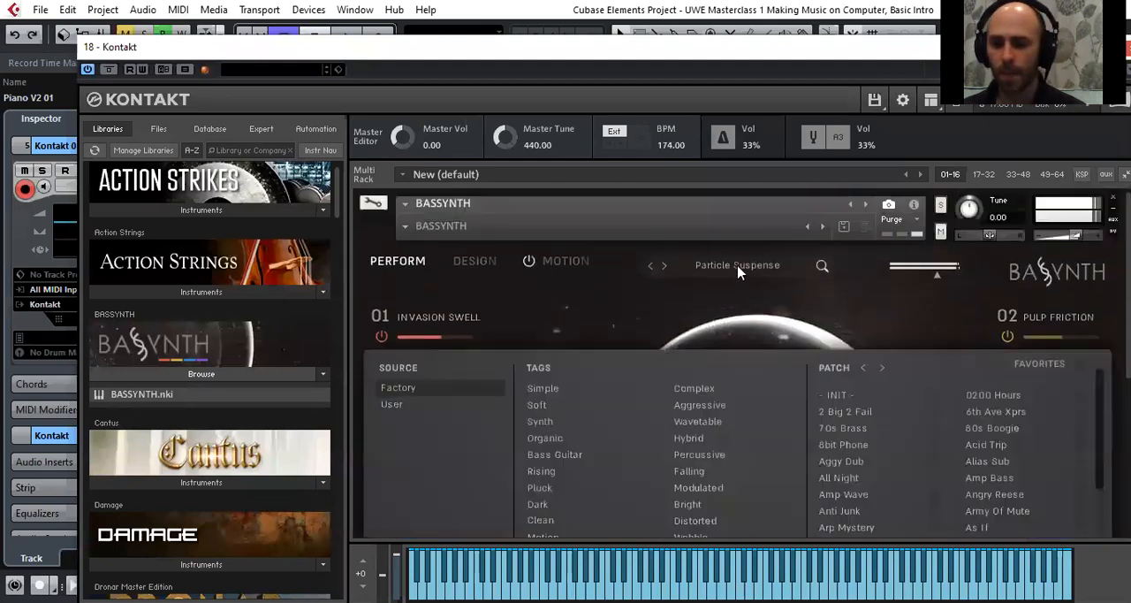
pyautogui.scroll(-2, 758, 424)
pyautogui.scroll(-1, 760, 427)
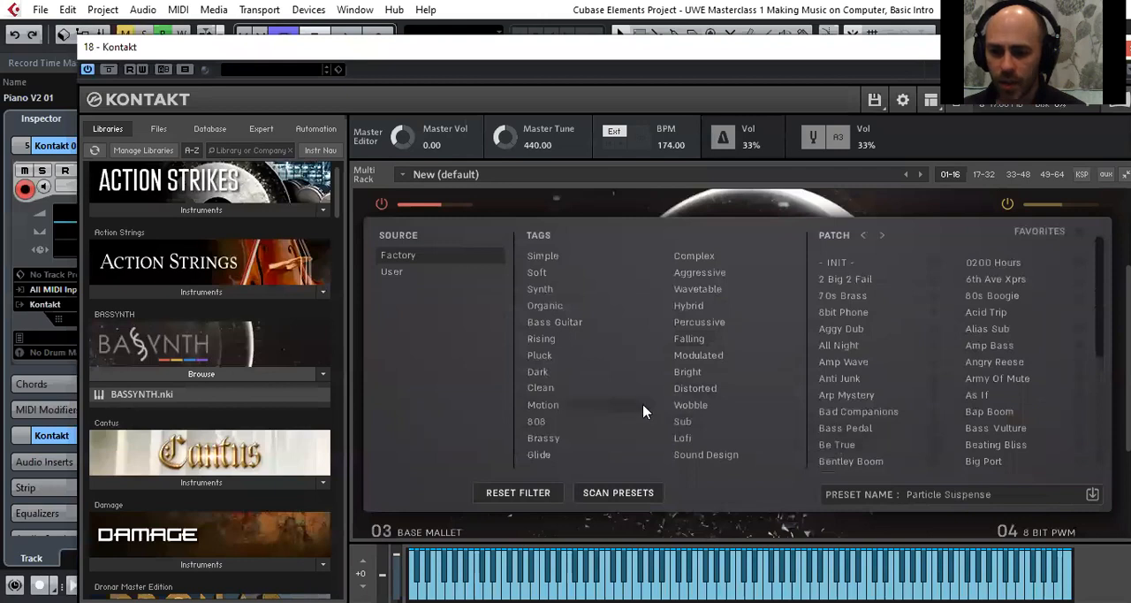
pyautogui.click(678, 423)
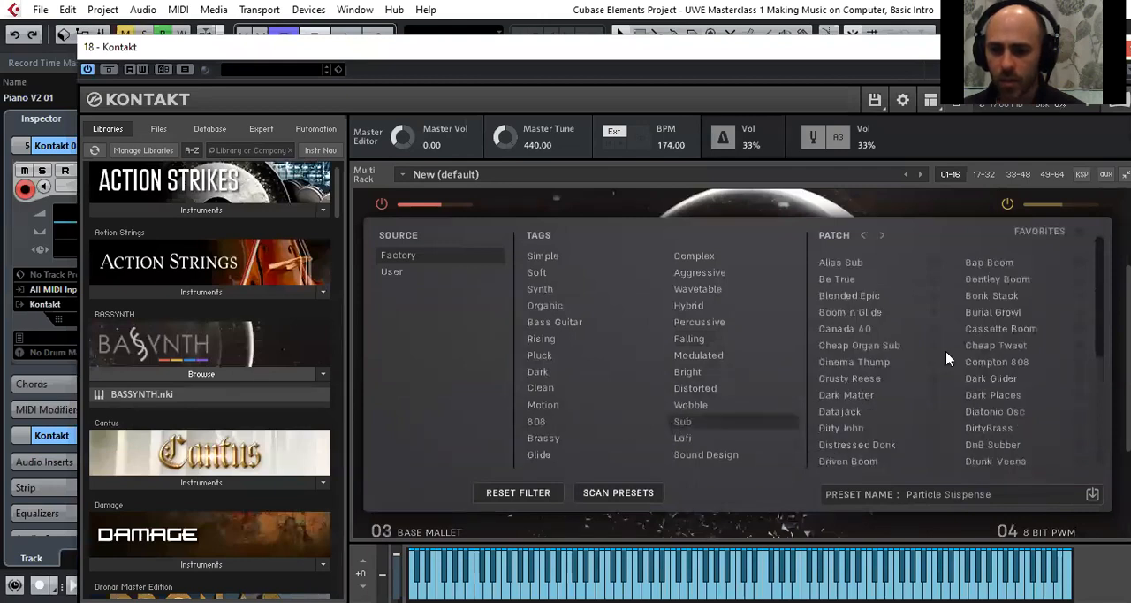
pyautogui.click(713, 406)
pyautogui.click(709, 421)
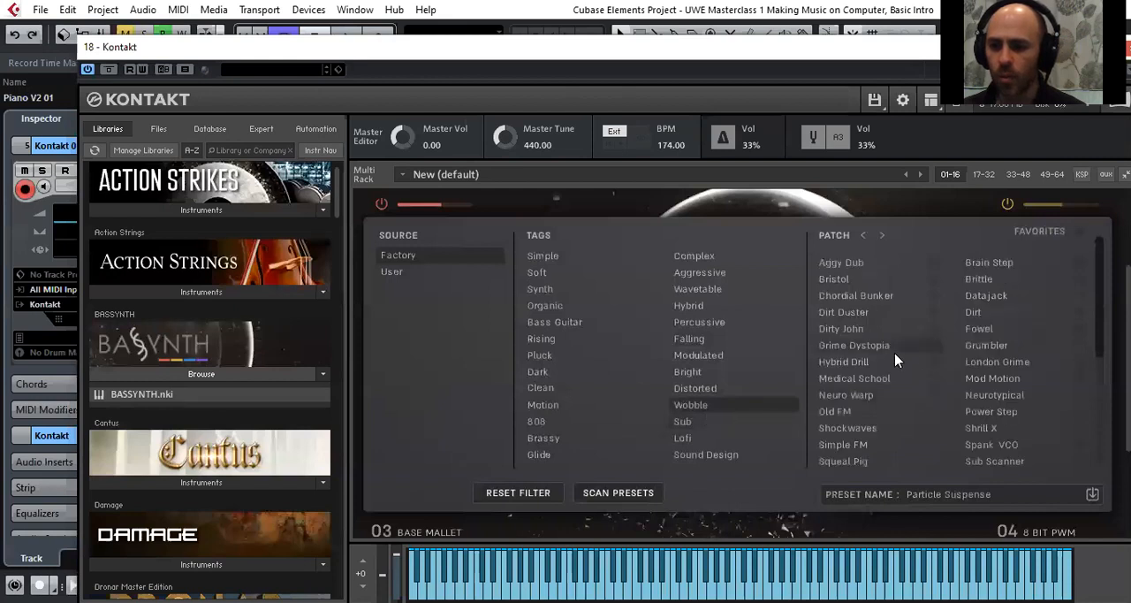
pyautogui.click(870, 394)
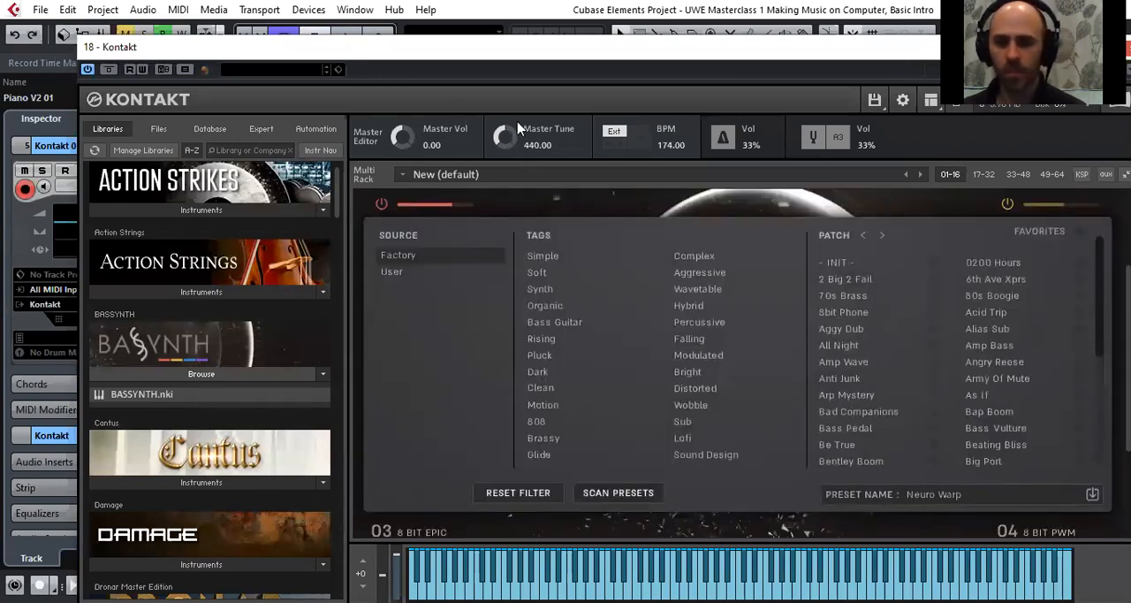
pyautogui.moveTo(521, 47); pyautogui.dragTo(457, 57)
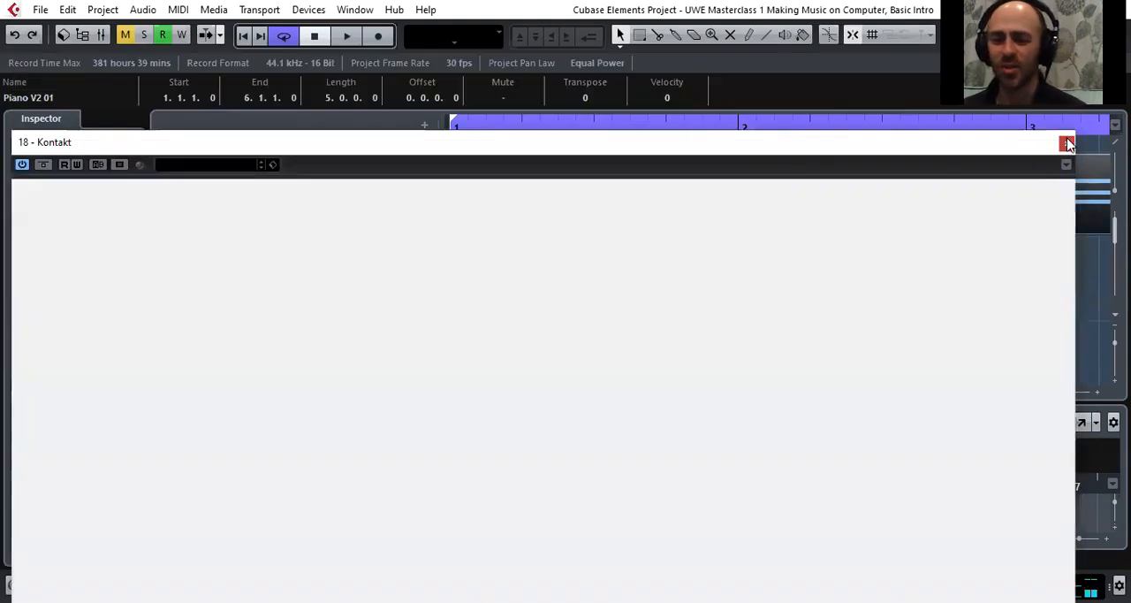
pyautogui.click(1066, 143)
# Examine the Church_Piano3 audio tracks, including the filter frequency automation of the chords track, across a wider range of bars
pyautogui.scroll(-4, 371, 261)
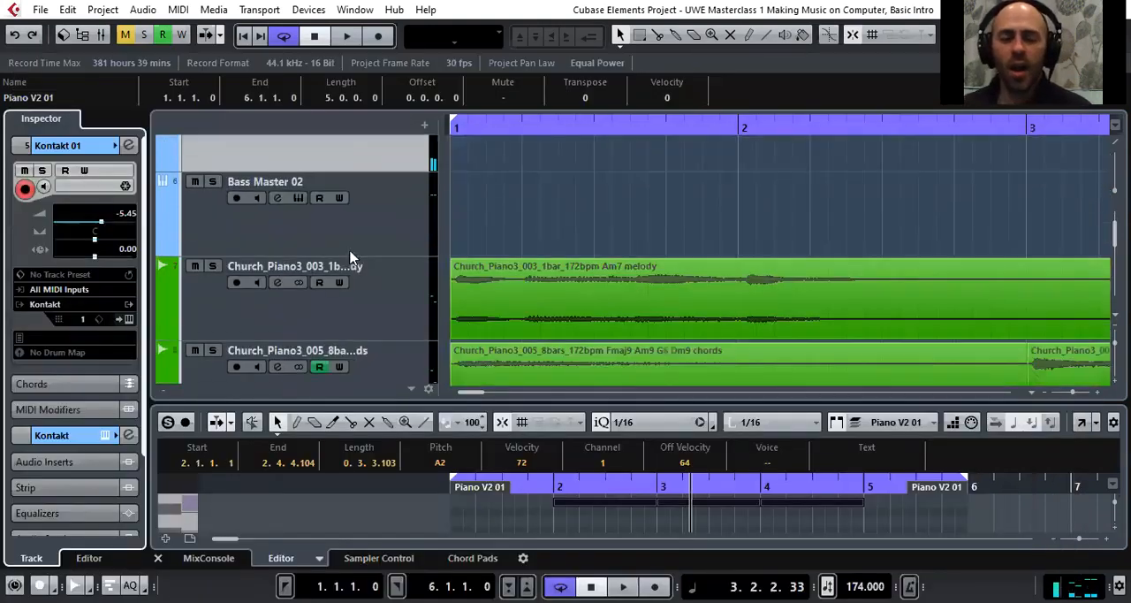
pyautogui.scroll(-1, 354, 256)
pyautogui.scroll(3, 366, 233)
pyautogui.scroll(-1, 371, 256)
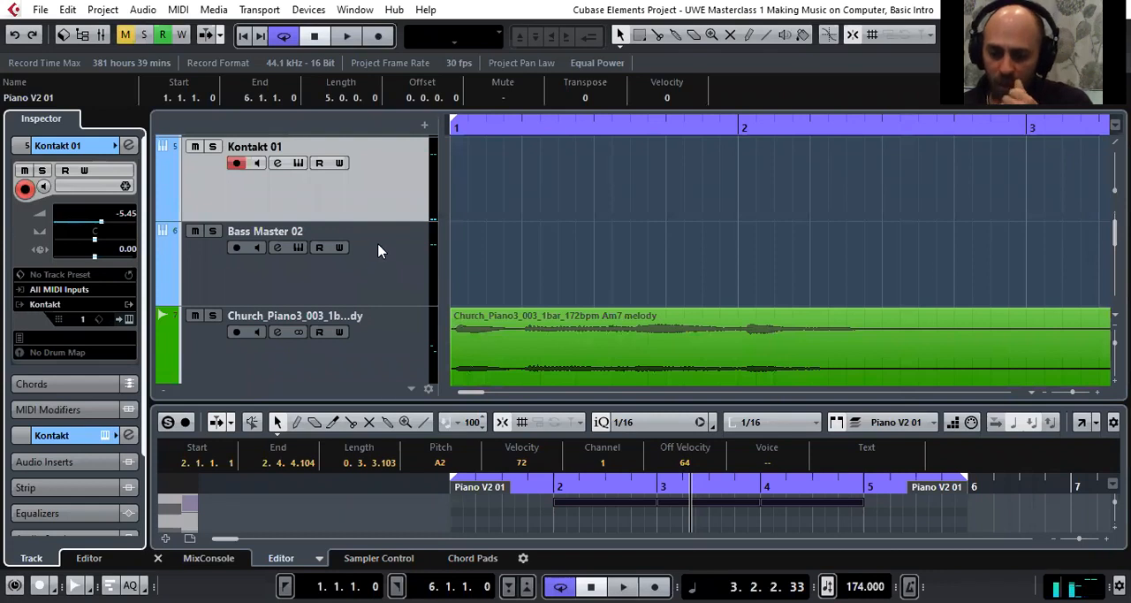
pyautogui.scroll(-1, 378, 251)
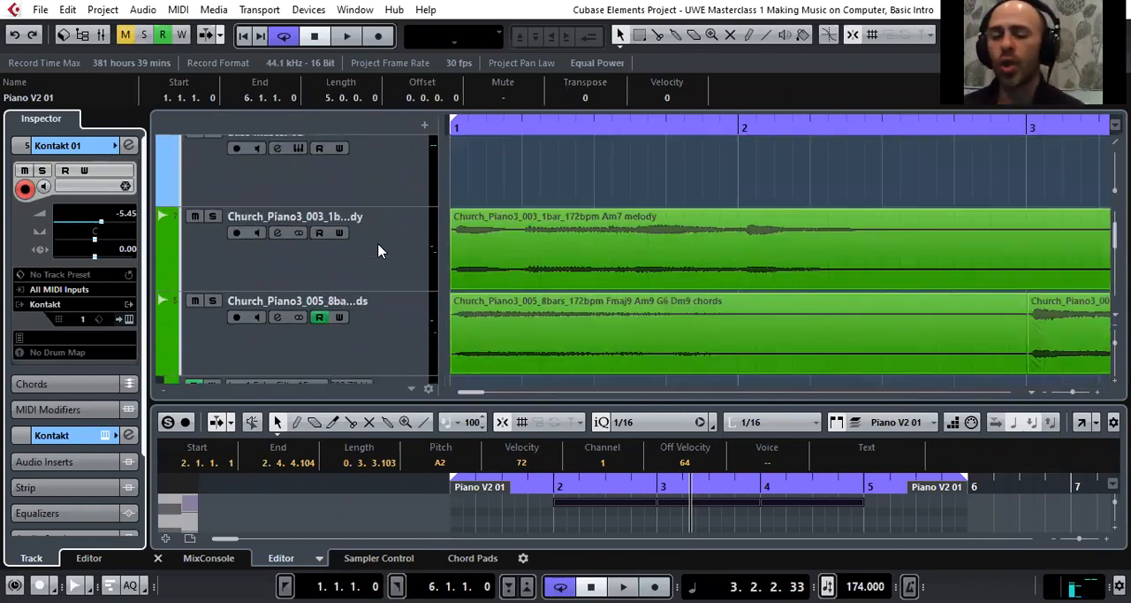
pyautogui.moveTo(462, 131); pyautogui.dragTo(458, 88)
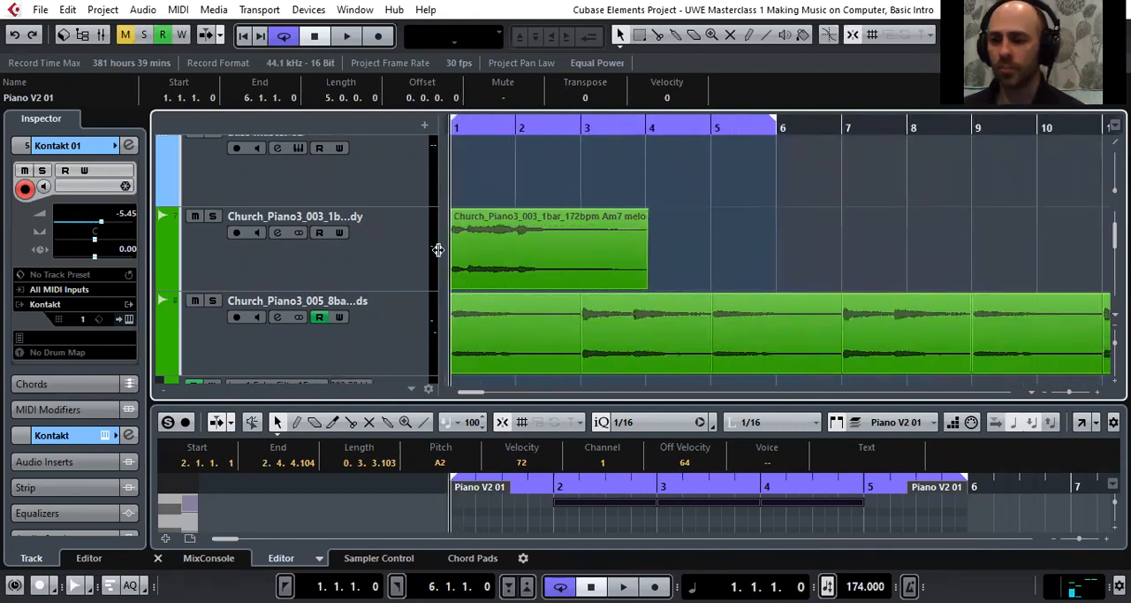
pyautogui.scroll(-1, 470, 265)
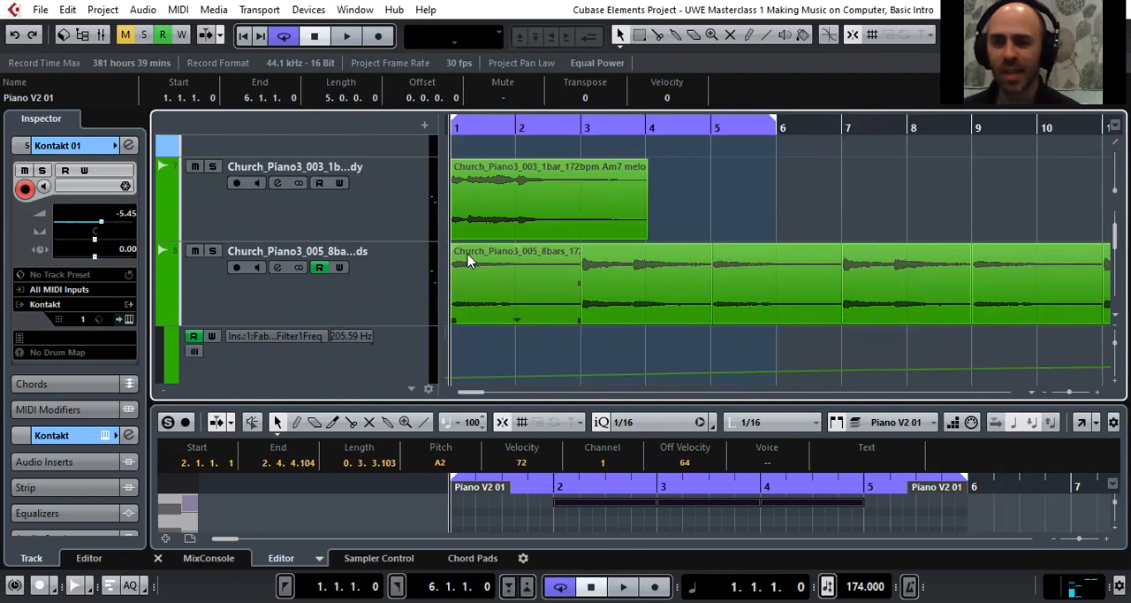
pyautogui.scroll(-1, 468, 258)
pyautogui.moveTo(460, 126); pyautogui.dragTo(456, 118)
pyautogui.scroll(3, 443, 211)
pyautogui.scroll(-2, 444, 210)
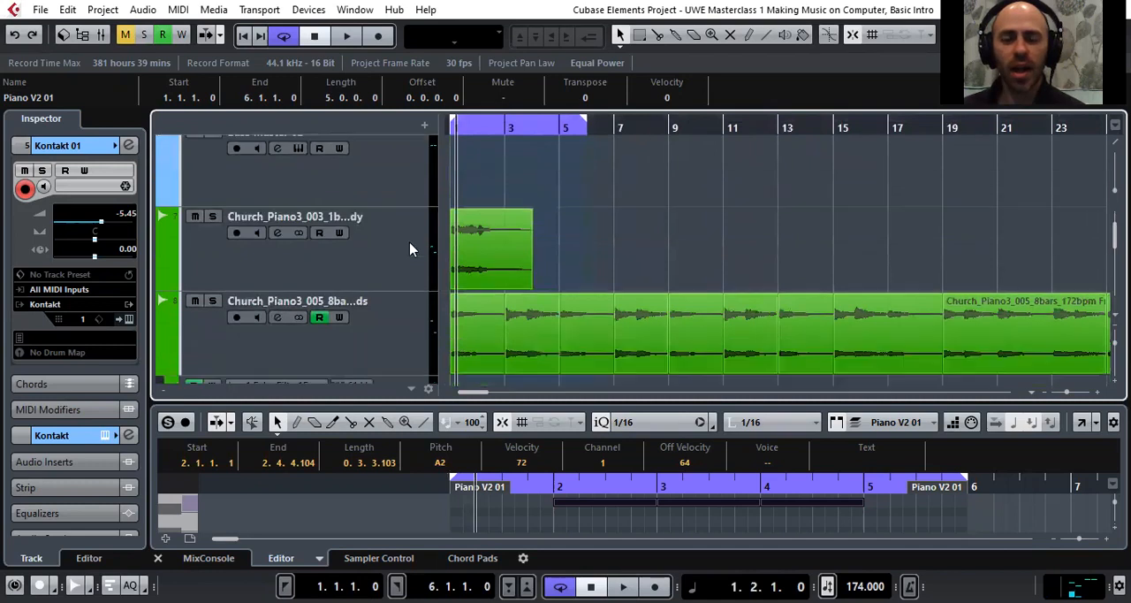
pyautogui.scroll(-1, 212, 269)
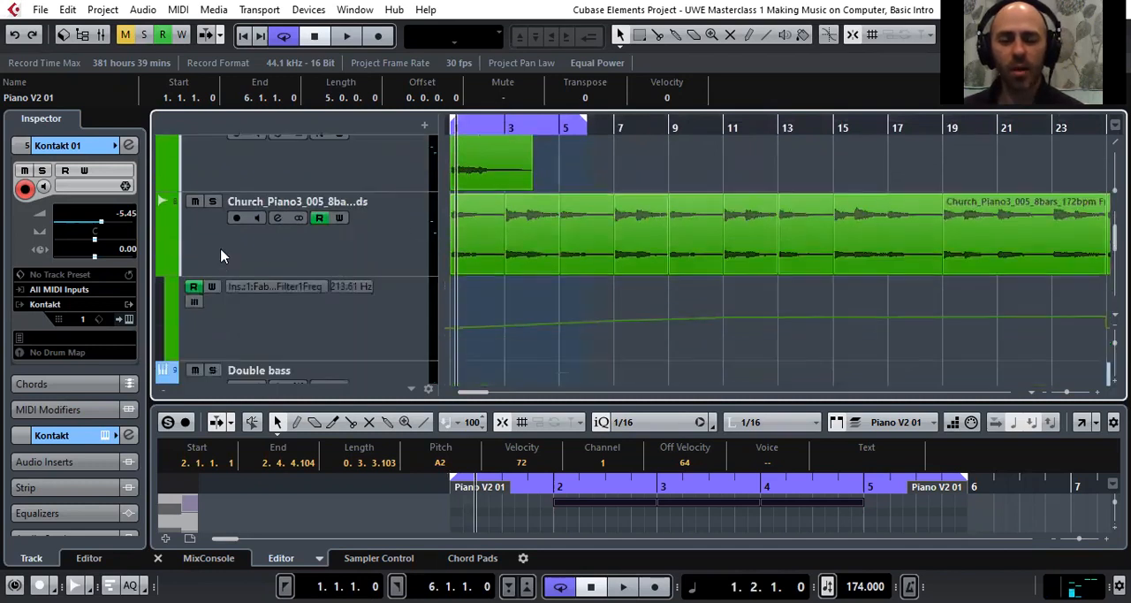
pyautogui.scroll(-1, 543, 316)
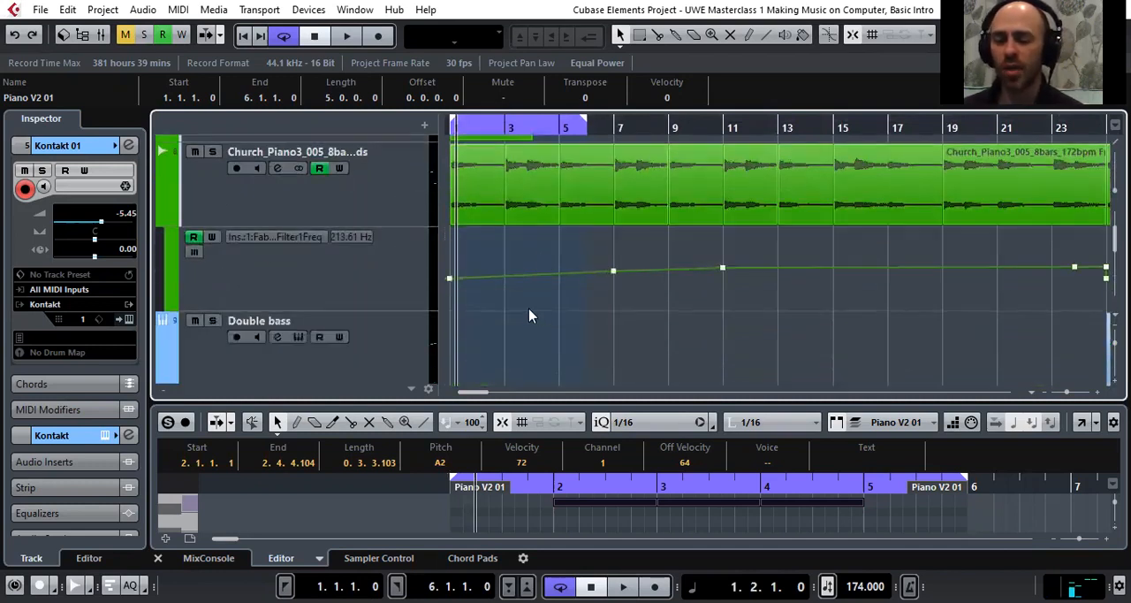
# Set the cycle range to run from bar 1 to bar 5 on the project timeline
pyautogui.click(570, 118)
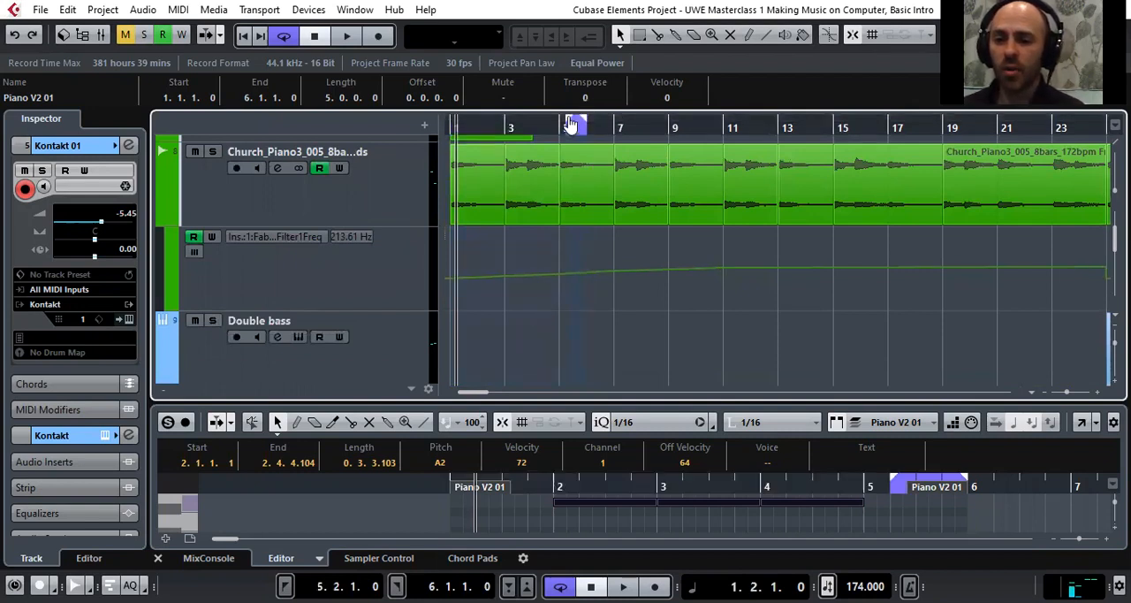
pyautogui.moveTo(571, 121); pyautogui.dragTo(419, 126)
pyautogui.moveTo(590, 123); pyautogui.dragTo(563, 132)
pyautogui.moveTo(527, 125); pyautogui.dragTo(424, 169)
# Solo the Church_Piano3_005 chords track and select it
pyautogui.click(212, 152)
pyautogui.scroll(2, 300, 248)
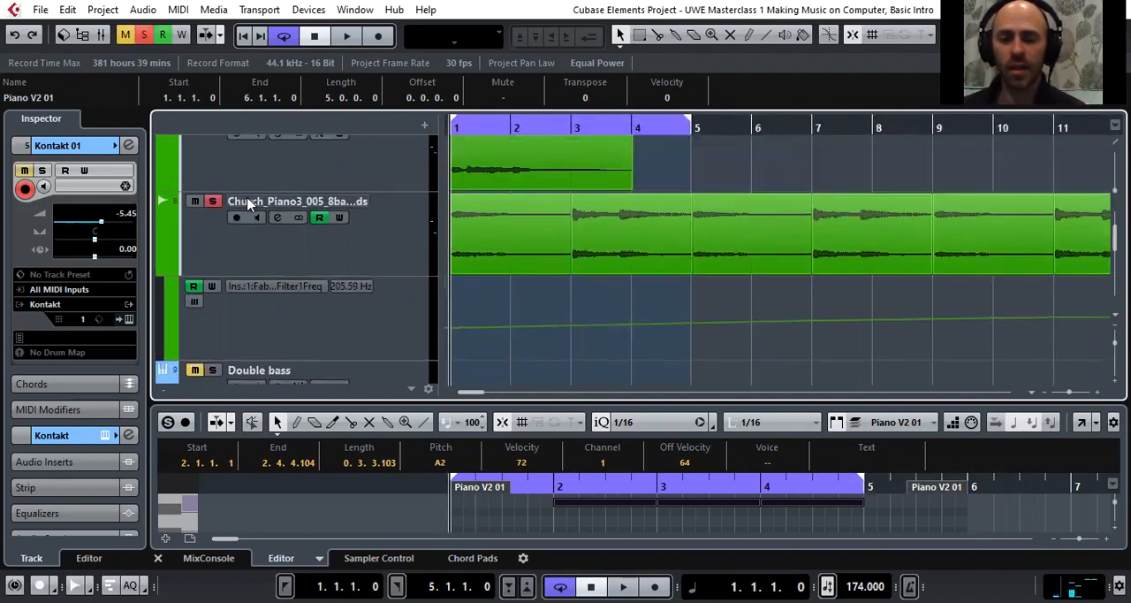
pyautogui.click(196, 292)
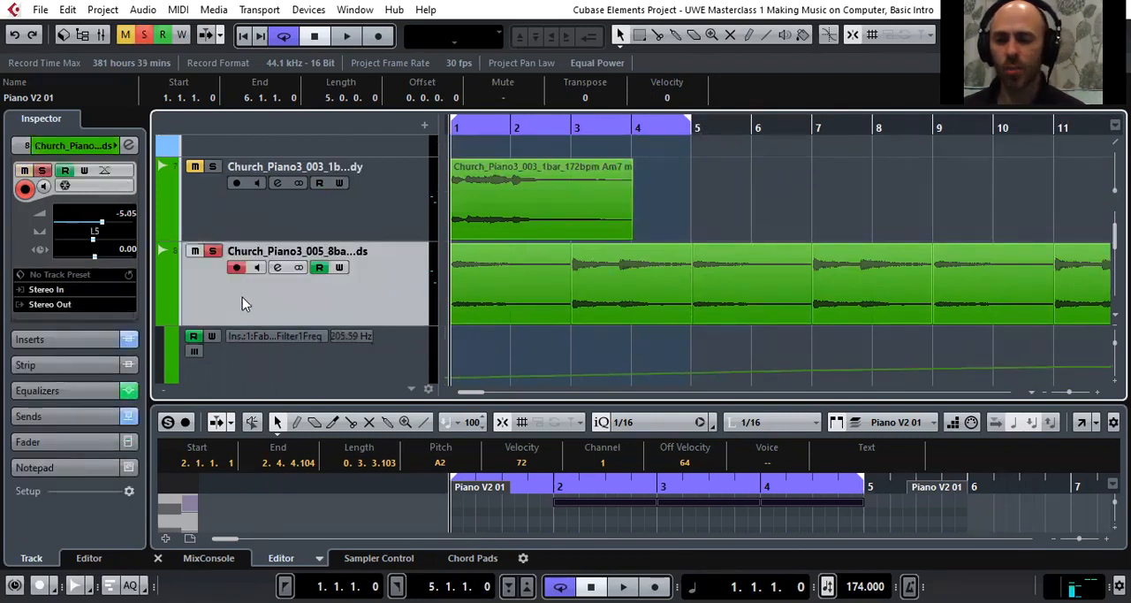
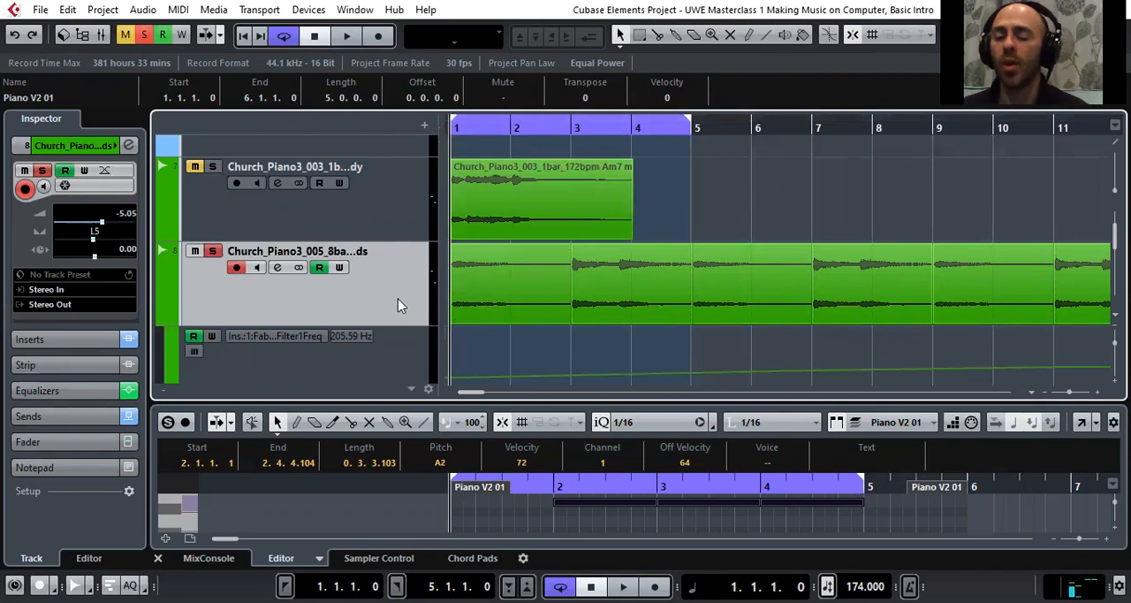
# Play the soloed Church_Piano3_005 chords track and extend the end of the cycle range to bar 29
pyautogui.press('space')
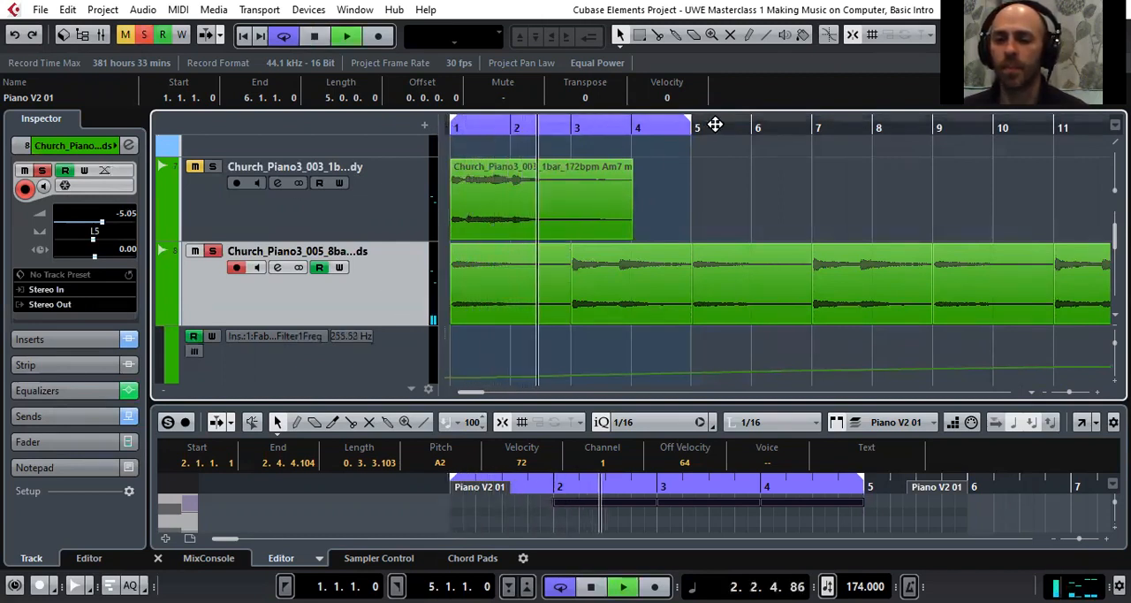
pyautogui.moveTo(692, 128); pyautogui.dragTo(1070, 126)
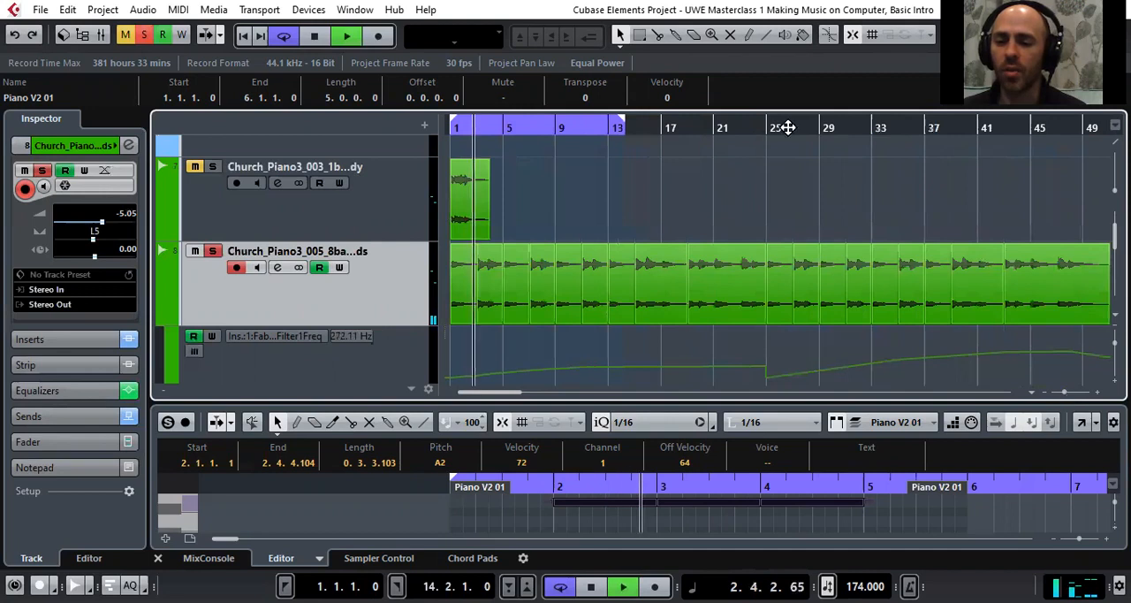
pyautogui.moveTo(620, 126); pyautogui.dragTo(713, 138)
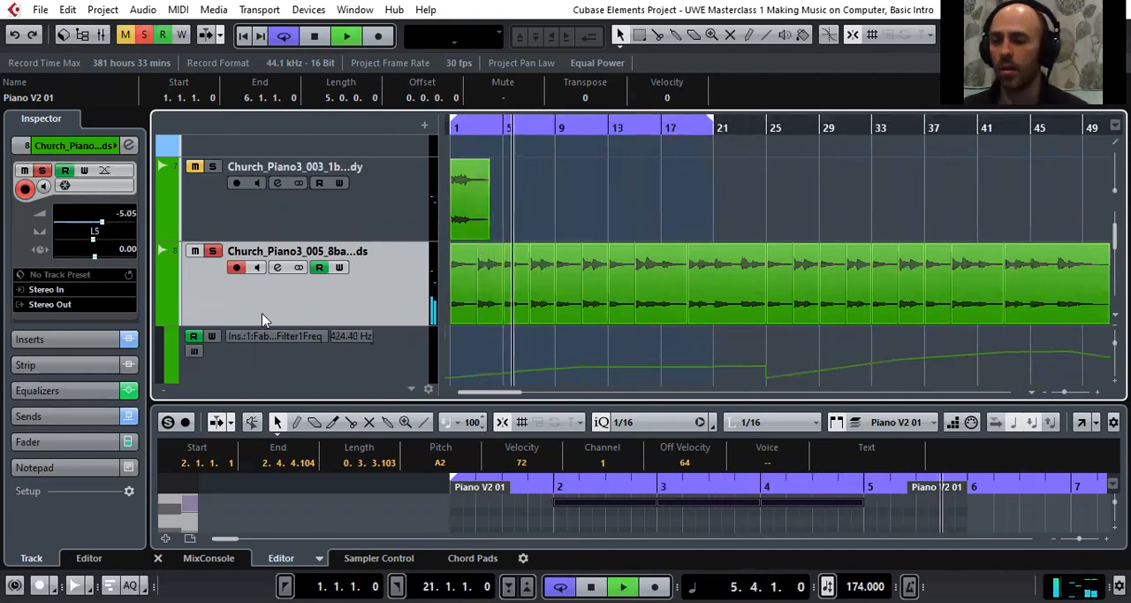
pyautogui.scroll(-2, 285, 298)
pyautogui.scroll(3, 582, 229)
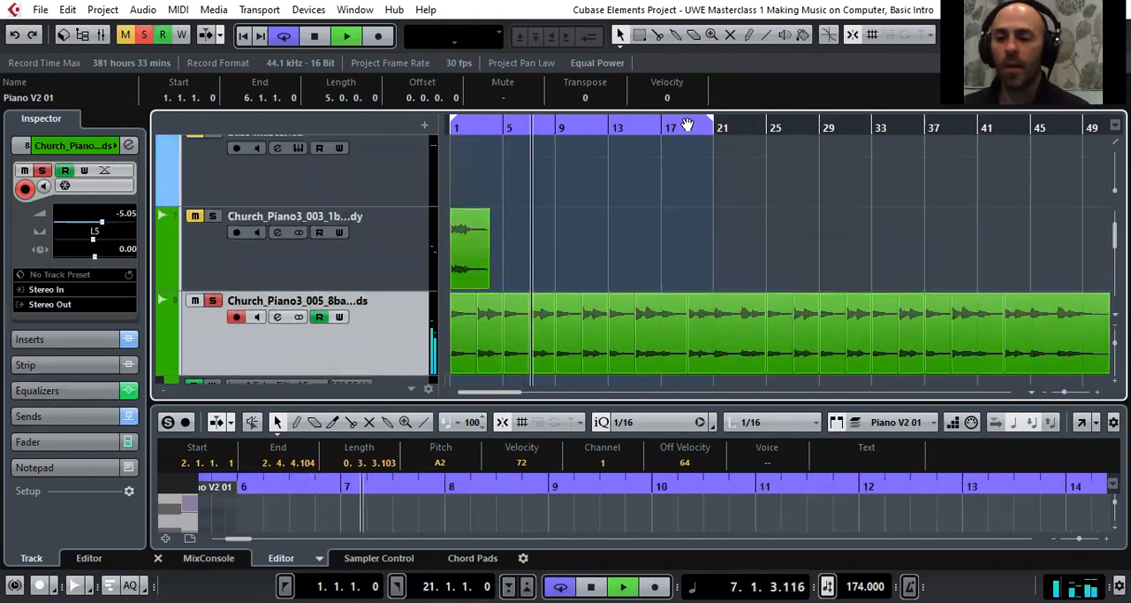
pyautogui.moveTo(713, 125); pyautogui.dragTo(818, 144)
pyautogui.scroll(-1, 671, 194)
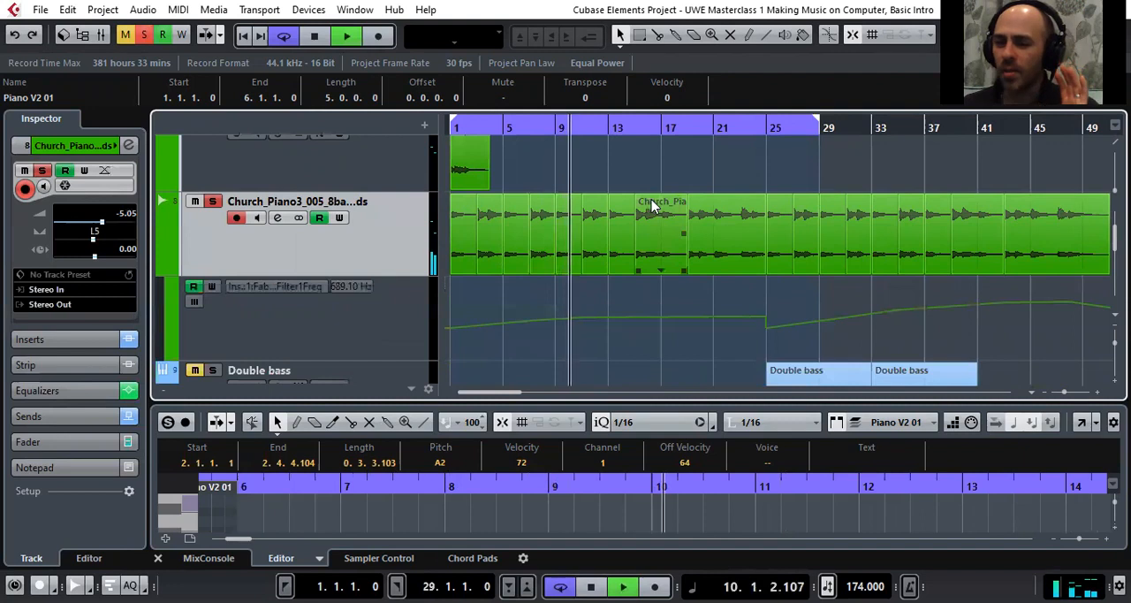
# Audition the chords track with its filter frequency automation reading switched off and on again, moving playback to around bar 37
pyautogui.click(196, 294)
pyautogui.scroll(1, 232, 335)
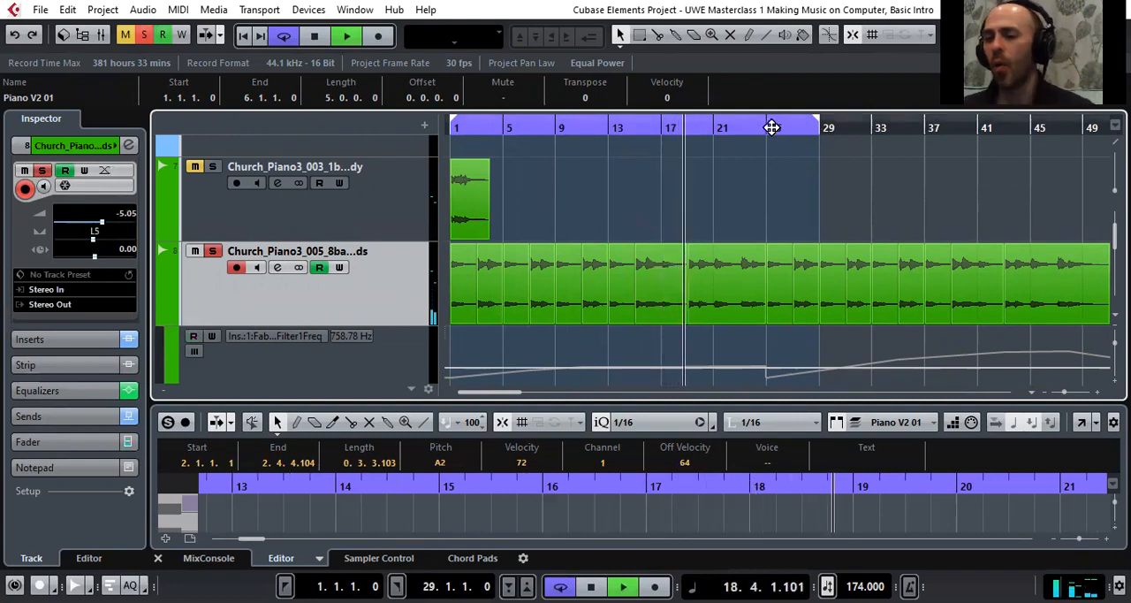
pyautogui.moveTo(819, 129); pyautogui.dragTo(807, 112)
pyautogui.click(617, 126)
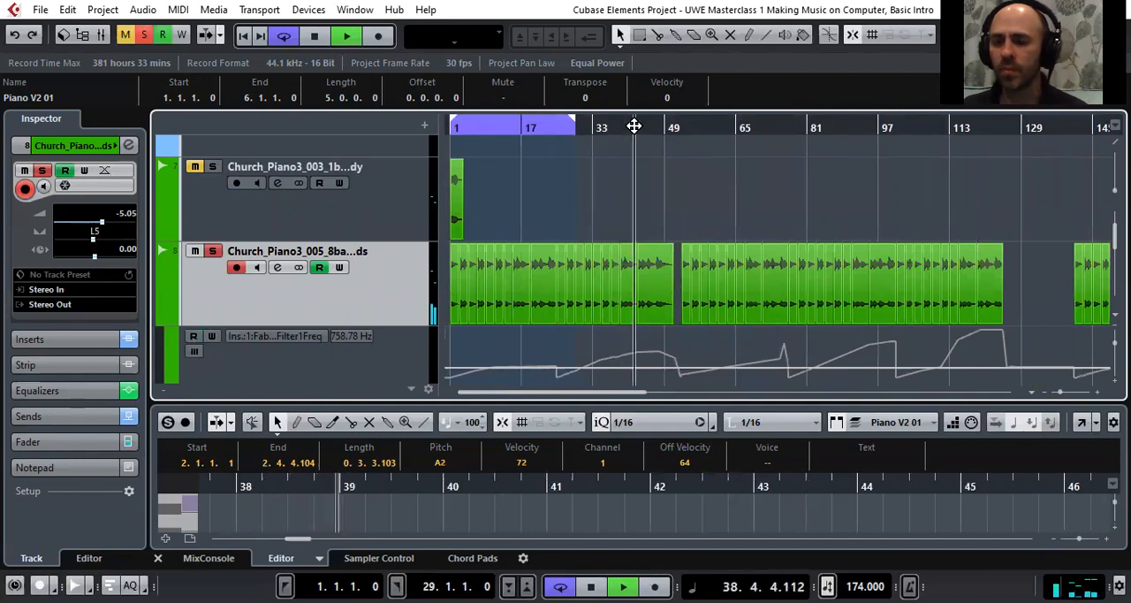
pyautogui.click(192, 338)
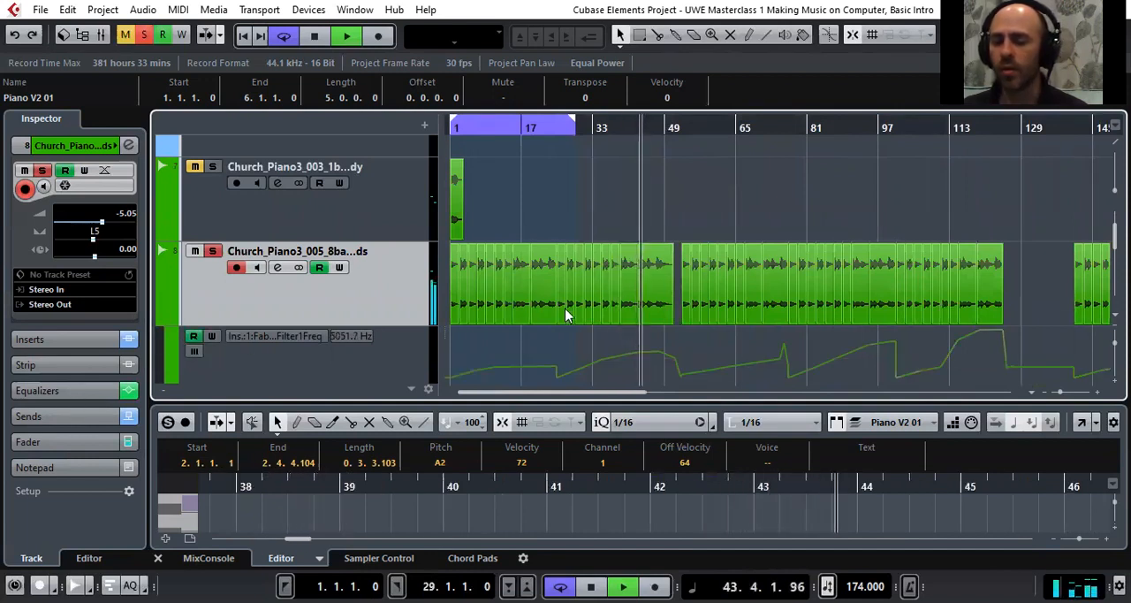
pyautogui.moveTo(573, 350)
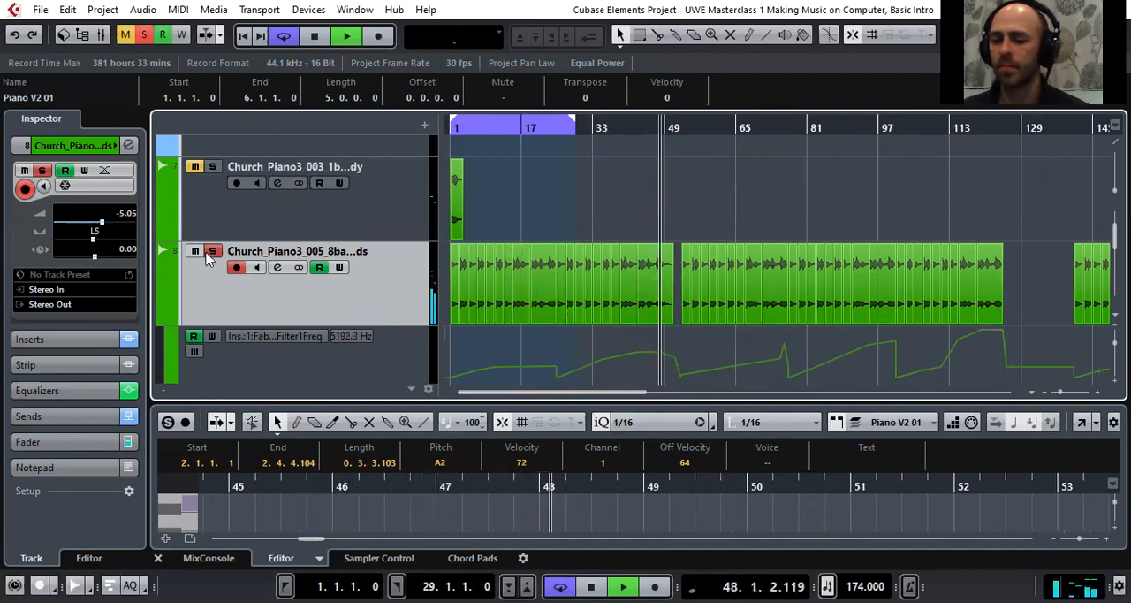
# Stop playback and return the project cursor to the start of the project
pyautogui.press('space')
pyautogui.press('Home')
pyautogui.scroll(-2, 384, 172)
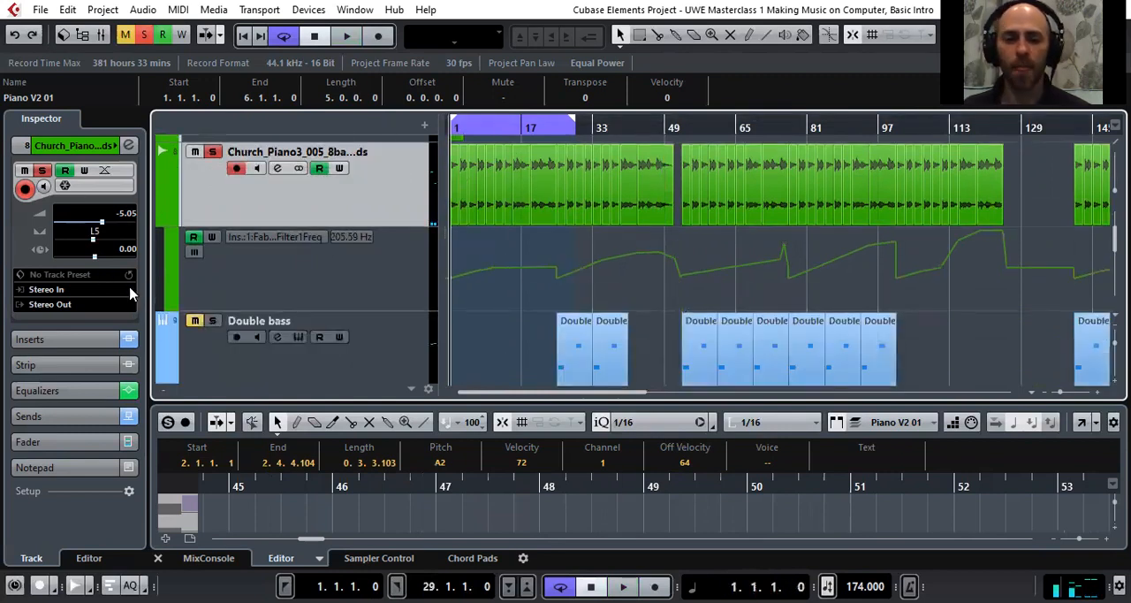
pyautogui.scroll(1, 462, 212)
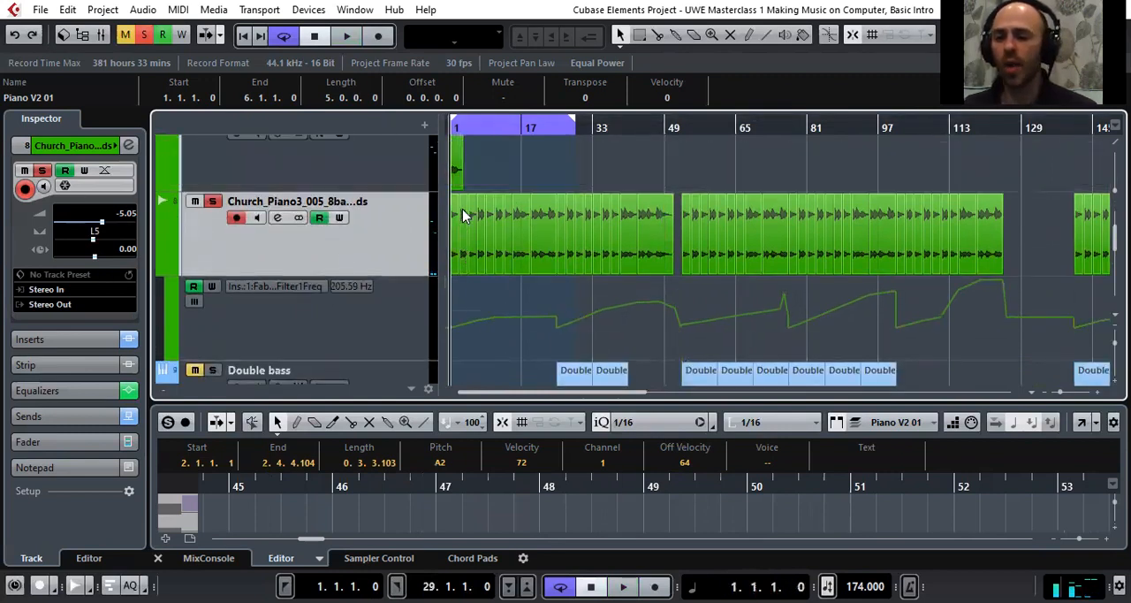
# Look through the track types that can be added and the file import options, choosing none
pyautogui.rightClick(384, 237)
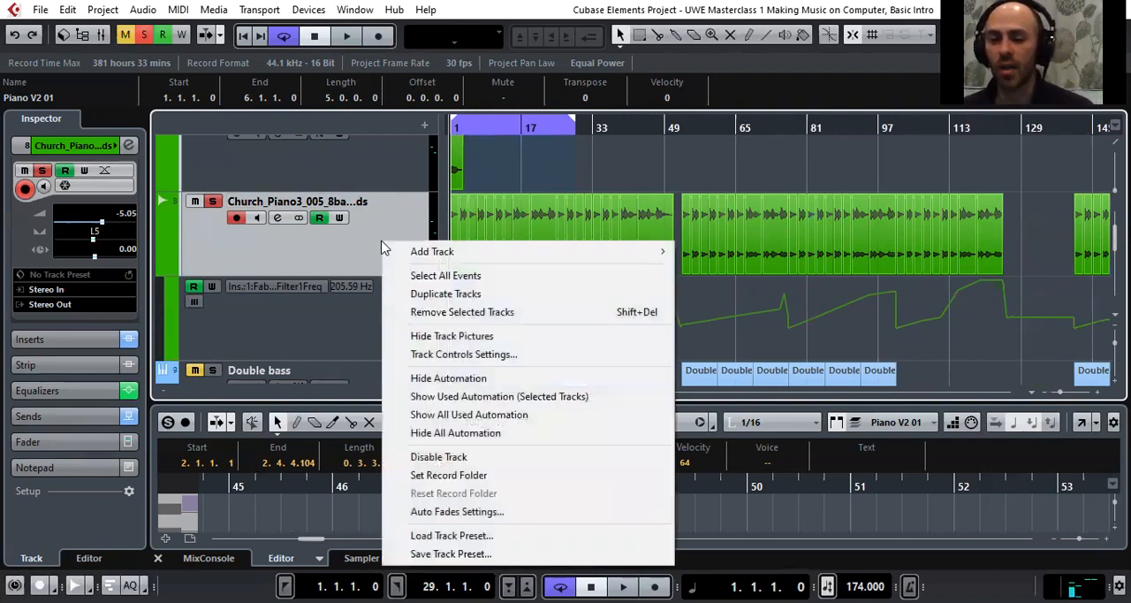
pyautogui.click(271, 248)
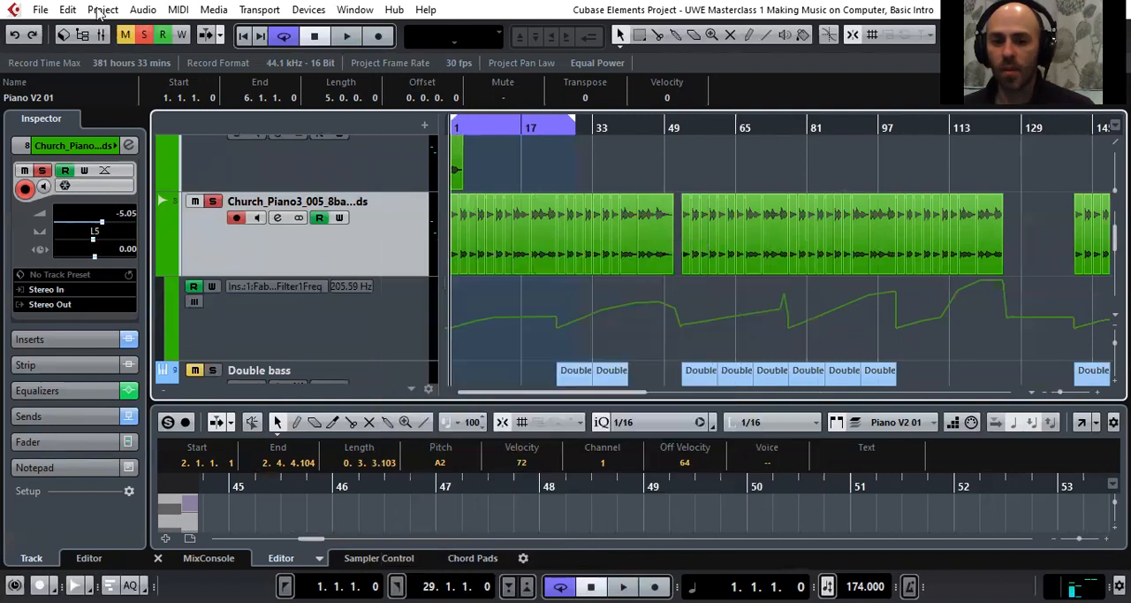
pyautogui.click(40, 10)
pyautogui.moveTo(88, 215)
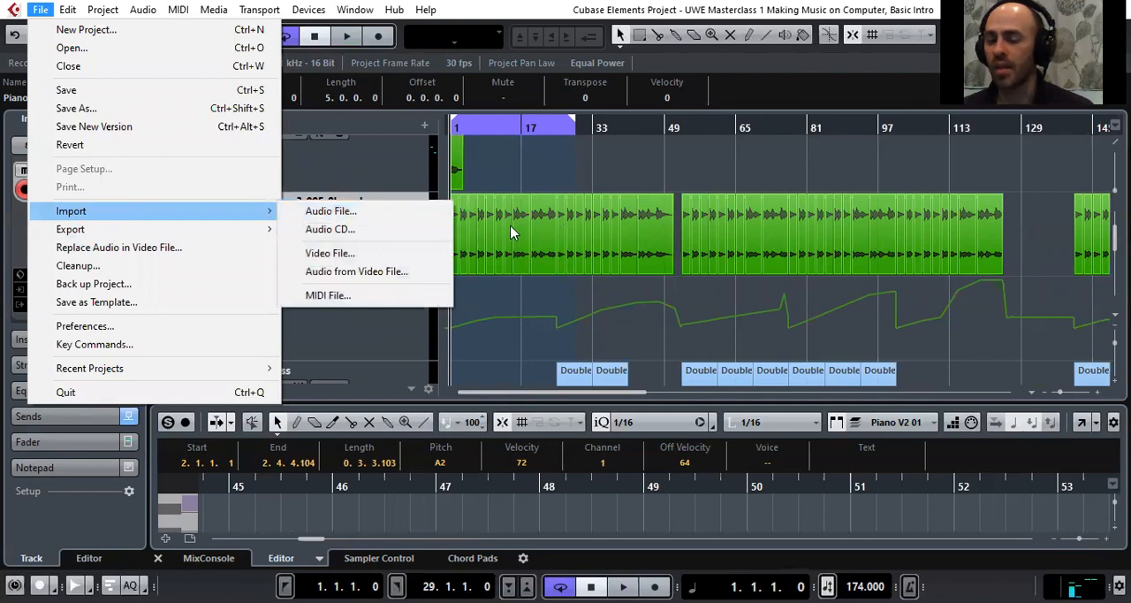
pyautogui.click(678, 242)
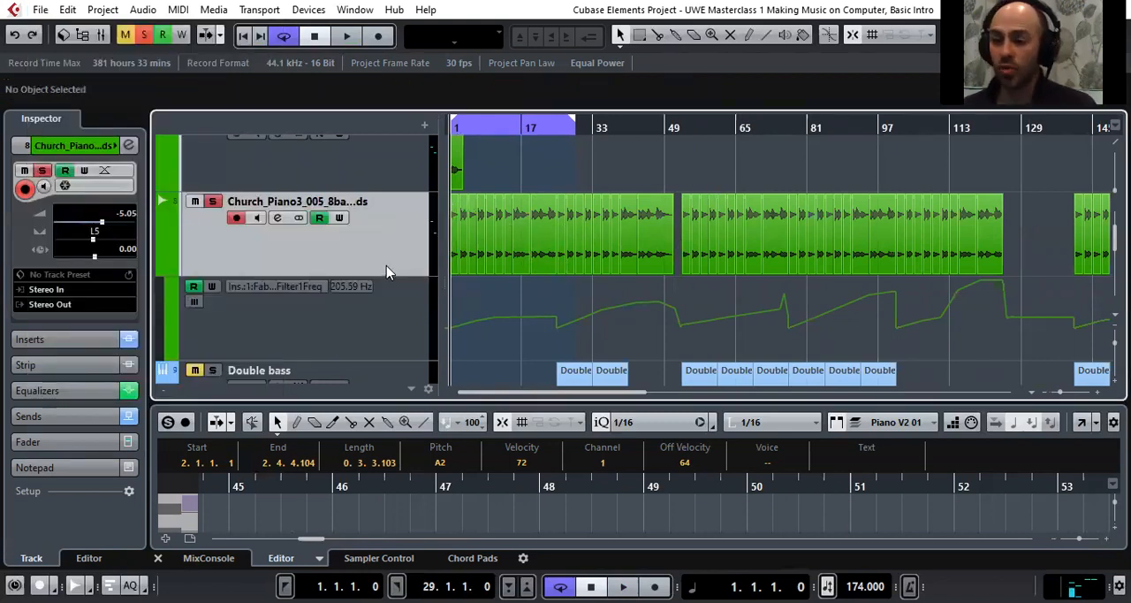
# Play the chords track from position 3.3.1 with the first bars shown in closer detail
pyautogui.moveTo(473, 123); pyautogui.dragTo(429, 201)
pyautogui.moveTo(465, 131); pyautogui.dragTo(457, 97)
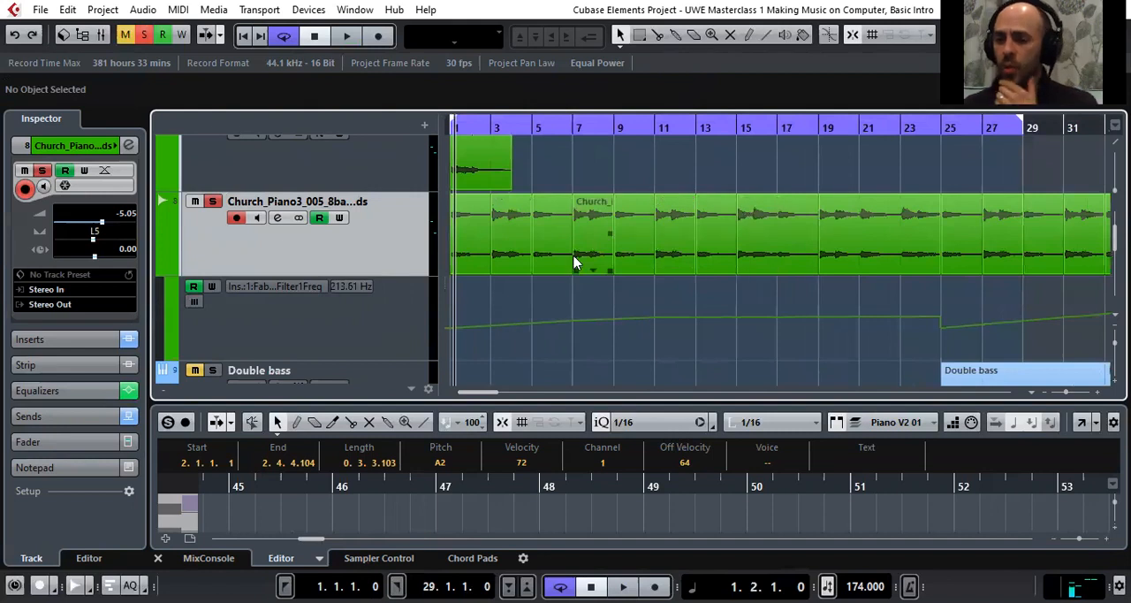
pyautogui.moveTo(500, 121); pyautogui.dragTo(497, 111)
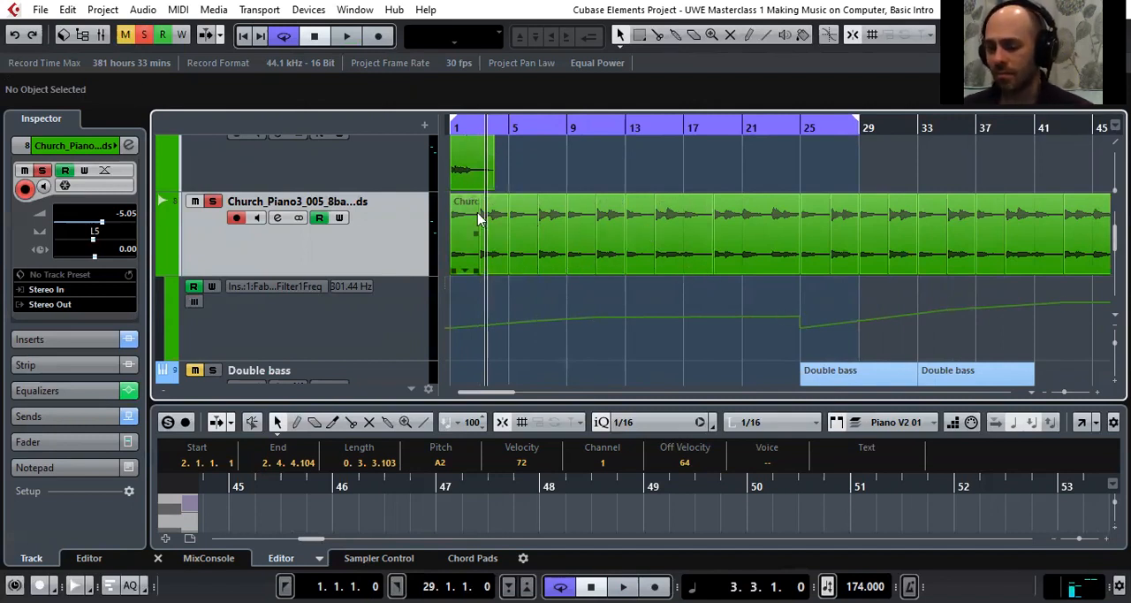
pyautogui.press('space')
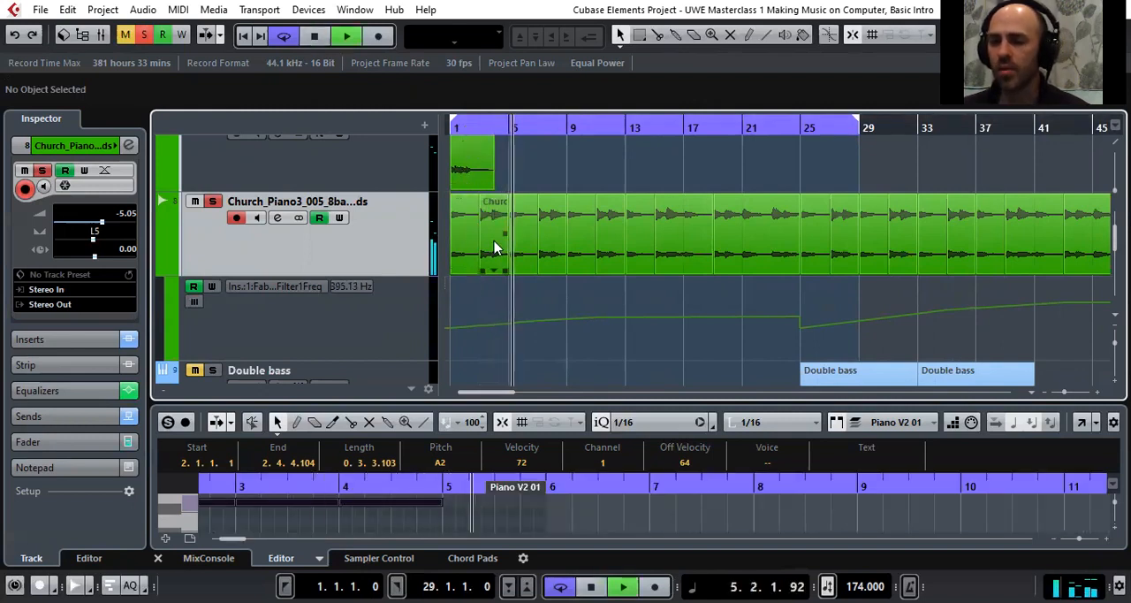
# Enlarge the lower editor area and open the chords audio event at bar 3 in the Sample Editor
pyautogui.moveTo(561, 403); pyautogui.dragTo(566, 235)
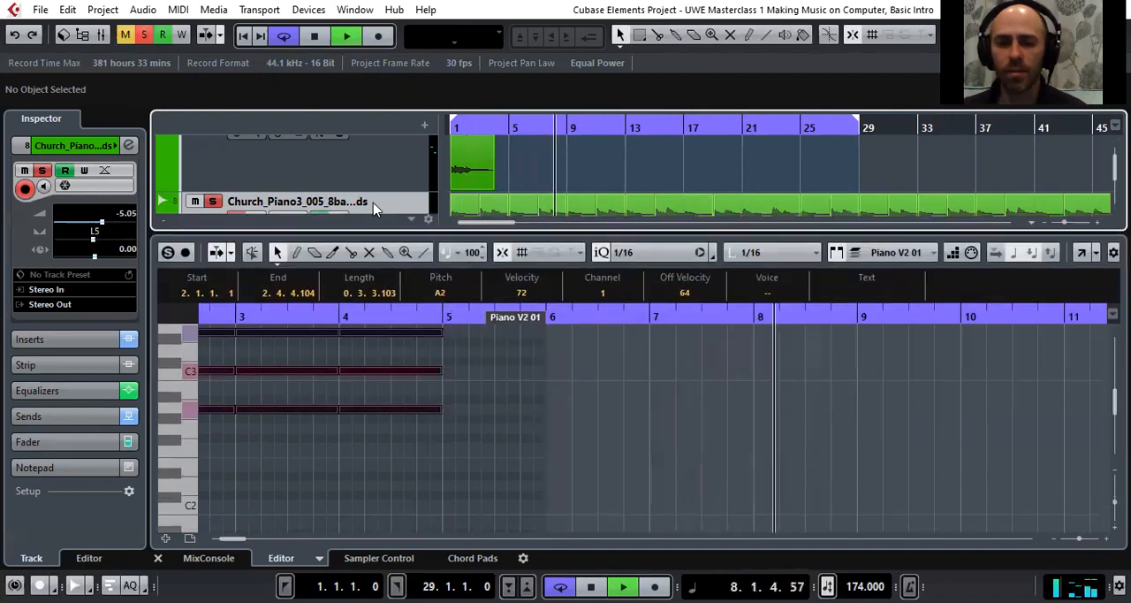
pyautogui.scroll(-1, 386, 200)
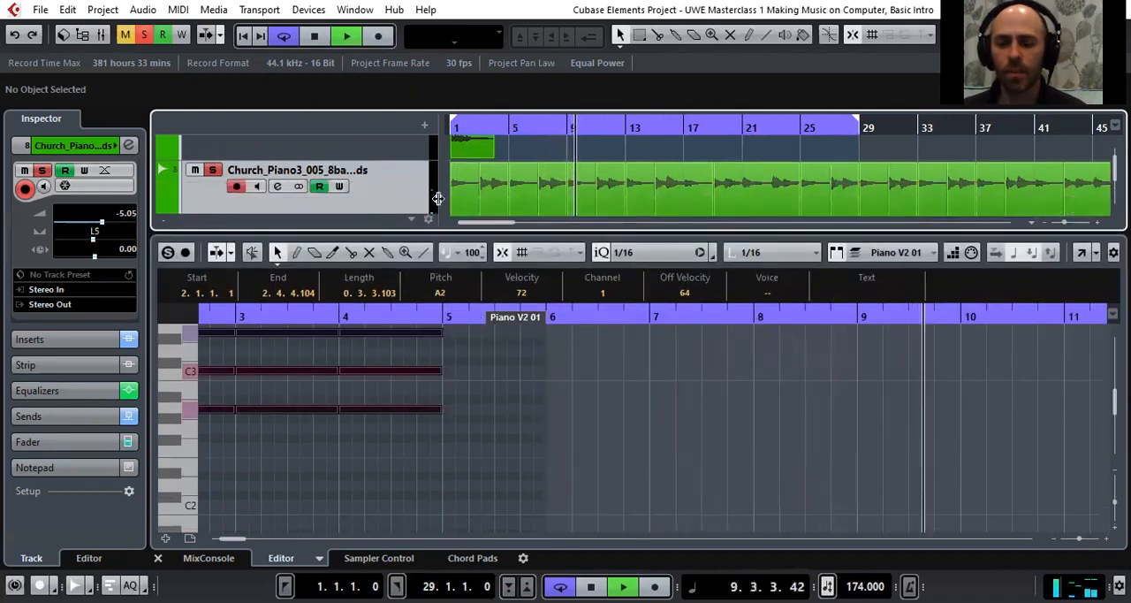
pyautogui.click(496, 188)
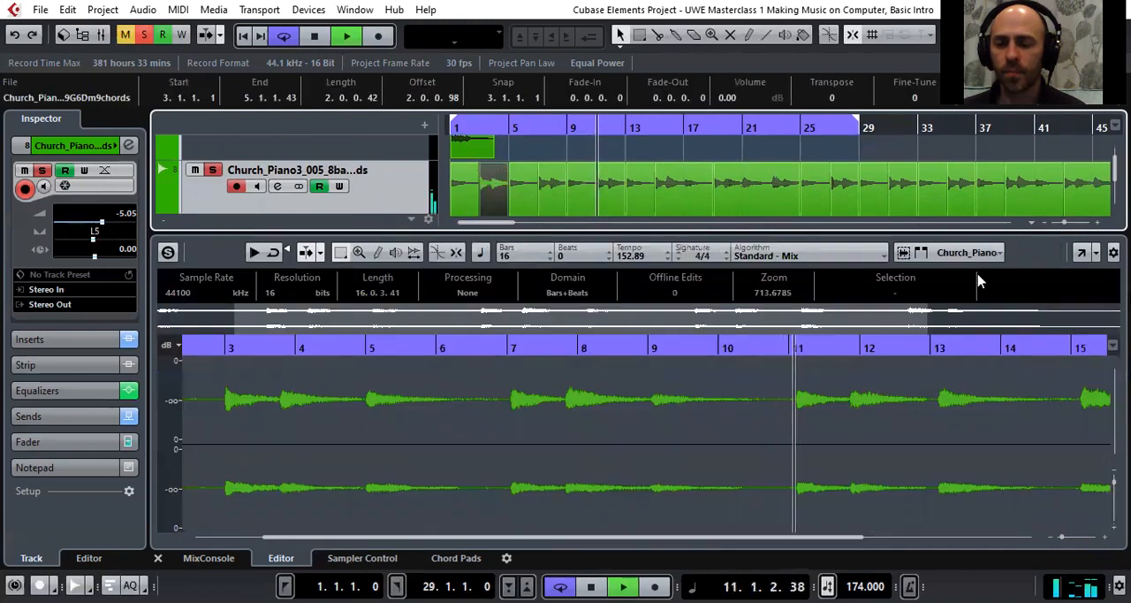
pyautogui.click(1082, 253)
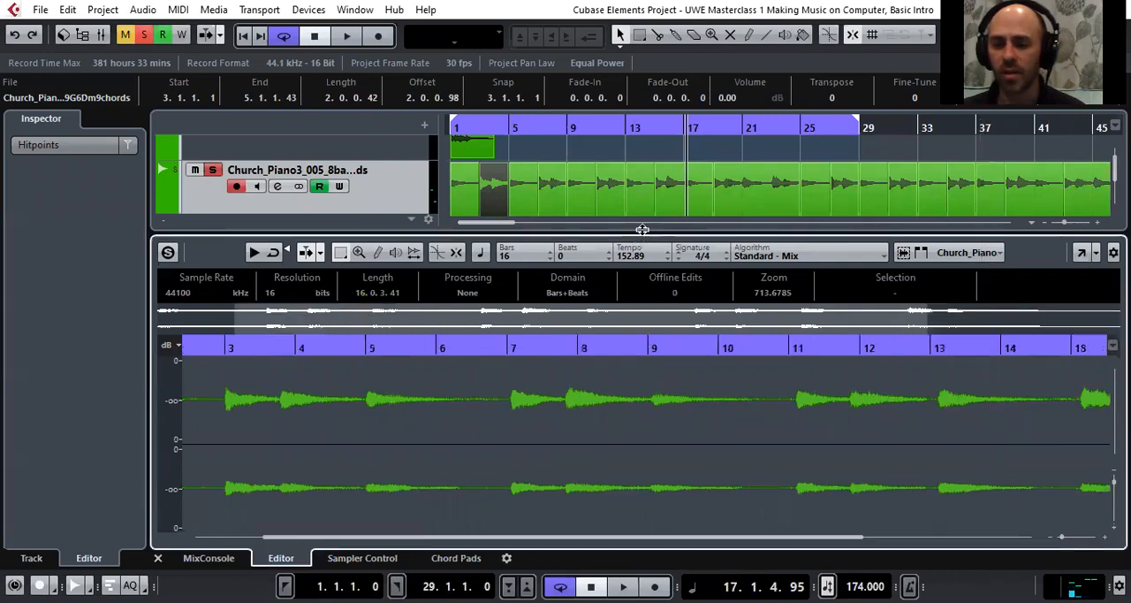
pyautogui.moveTo(642, 231); pyautogui.dragTo(638, 282)
pyautogui.doubleClick(496, 197)
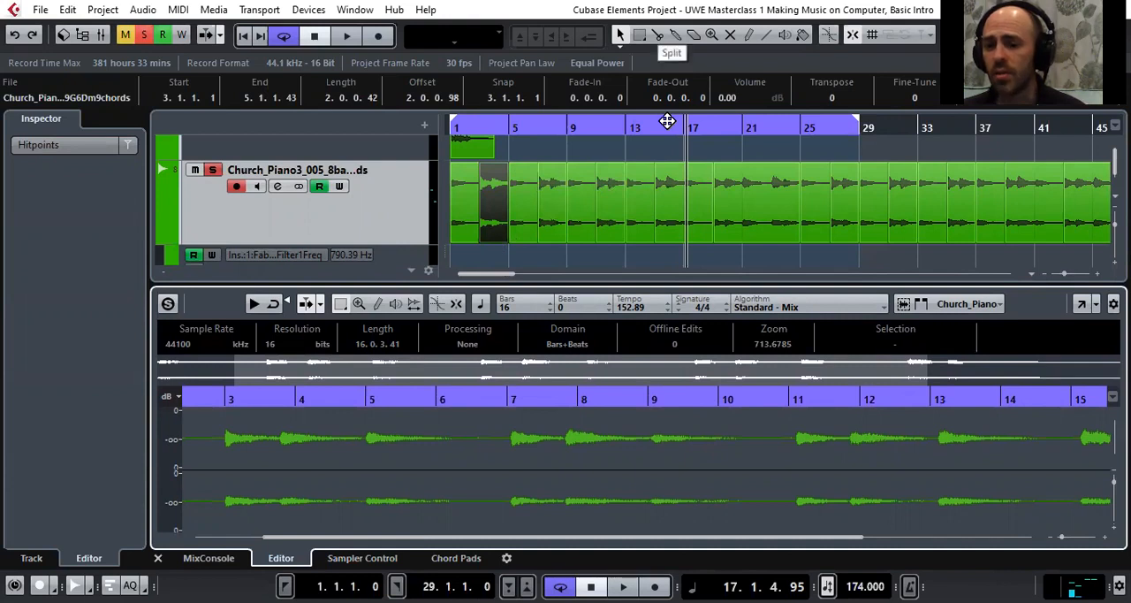
# Switch to the Split tool over the bar 3 chords event and return to the Object Selection tool
pyautogui.click(658, 36)
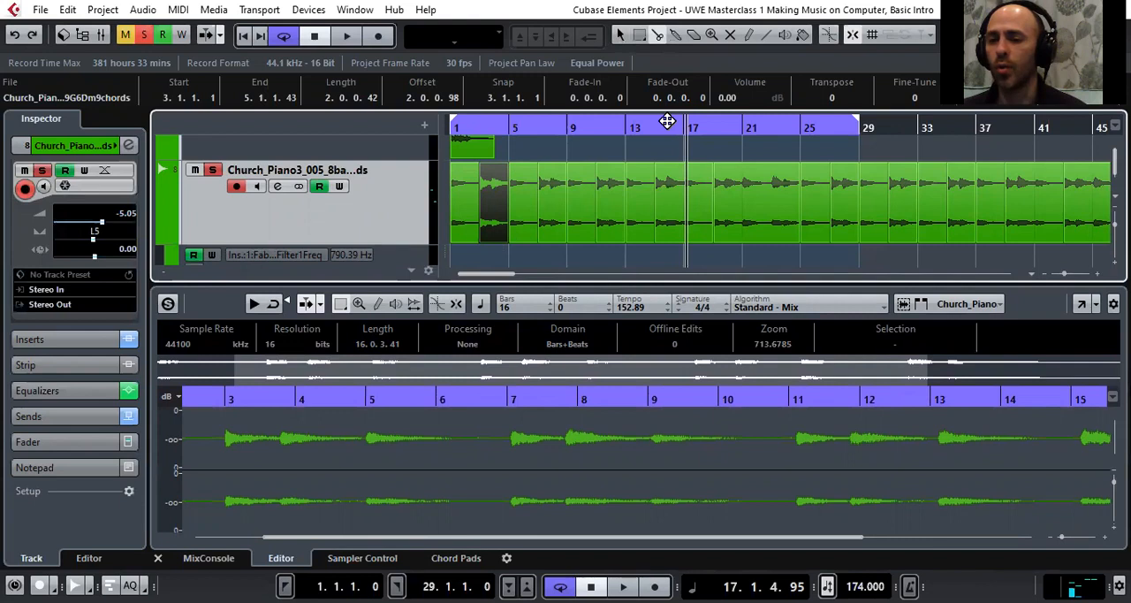
pyautogui.click(495, 181)
pyautogui.press('1')
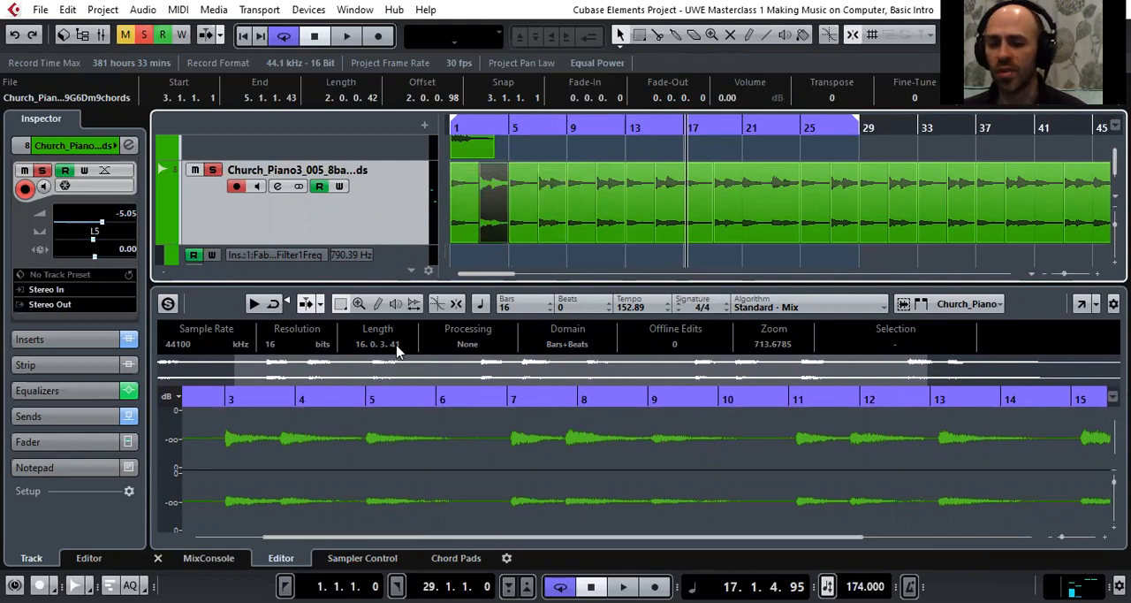
# Move the chords audio event at bar 3 to 3.2.1 and put it back at 3.1.1
pyautogui.moveTo(500, 214); pyautogui.dragTo(504, 213)
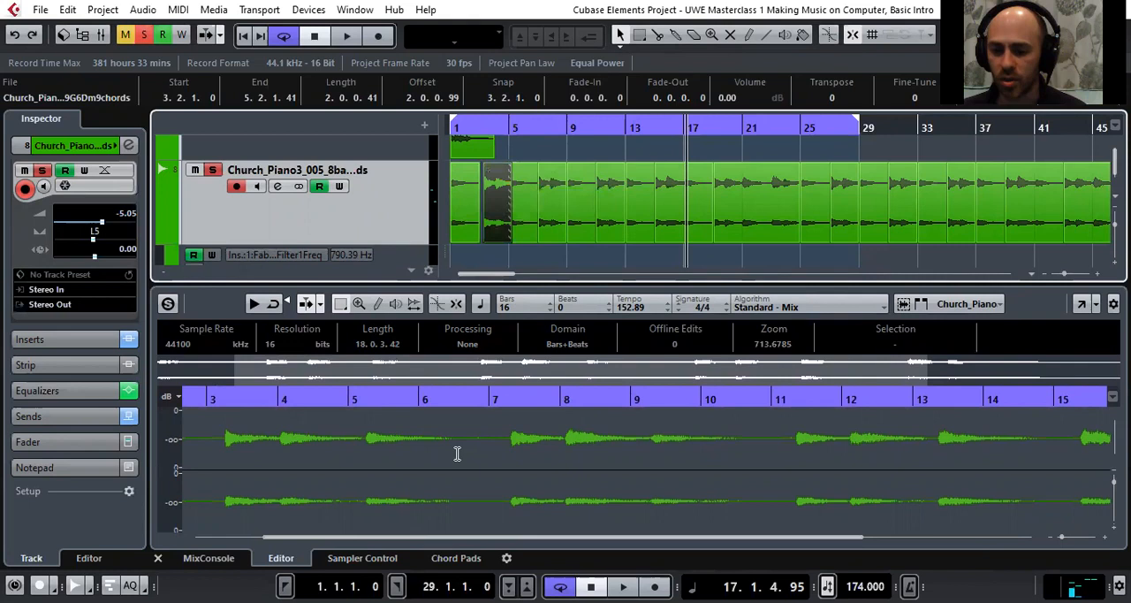
pyautogui.click(1088, 307)
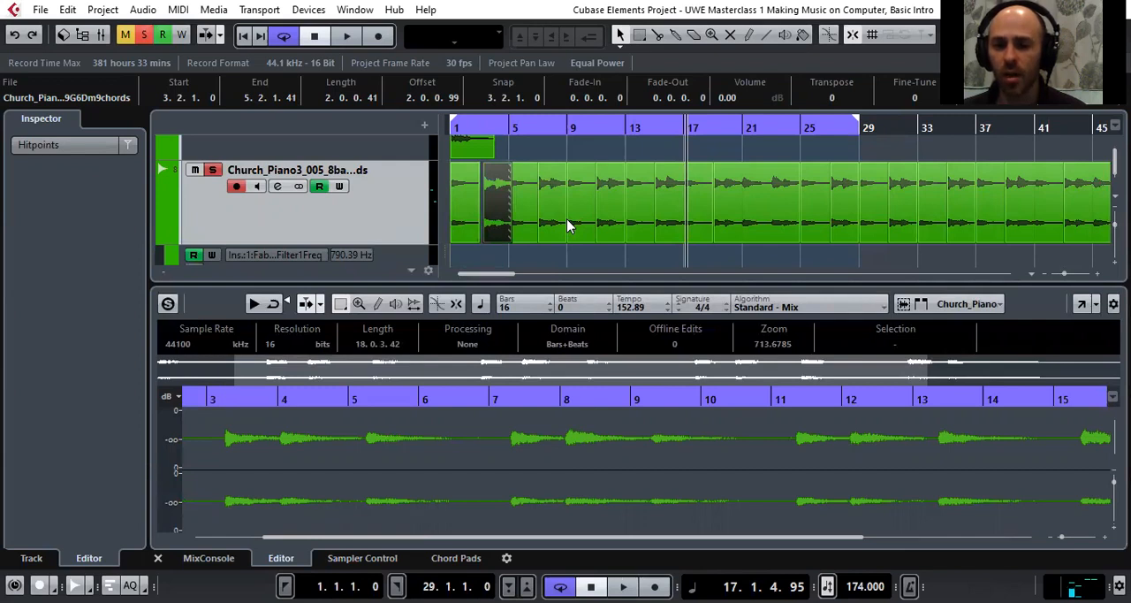
pyautogui.press('KP_0')
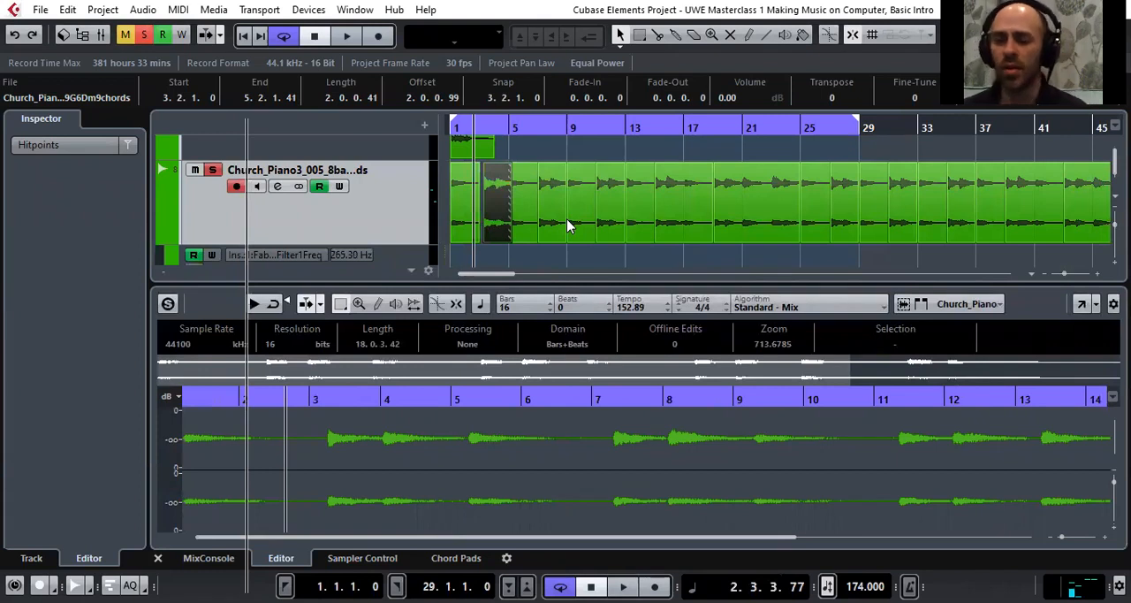
pyautogui.moveTo(493, 185); pyautogui.dragTo(490, 194)
# Shrink the lower editor area to enlarge the arrangement and place the project cursor at 24.4.1, just before the Double bass parts
pyautogui.scroll(-2, 488, 208)
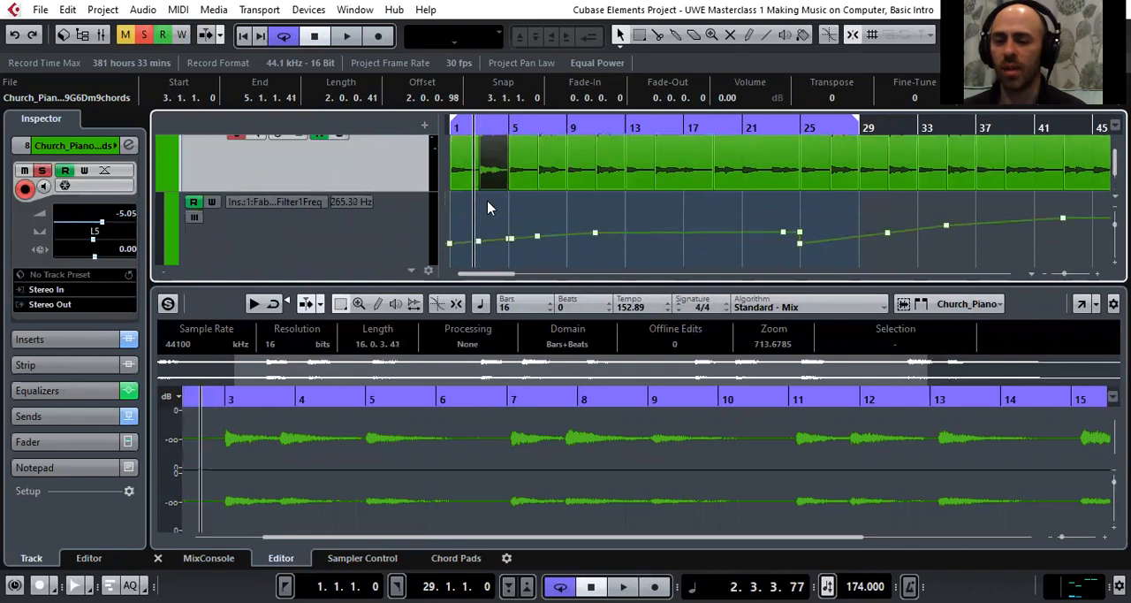
pyautogui.scroll(2, 496, 210)
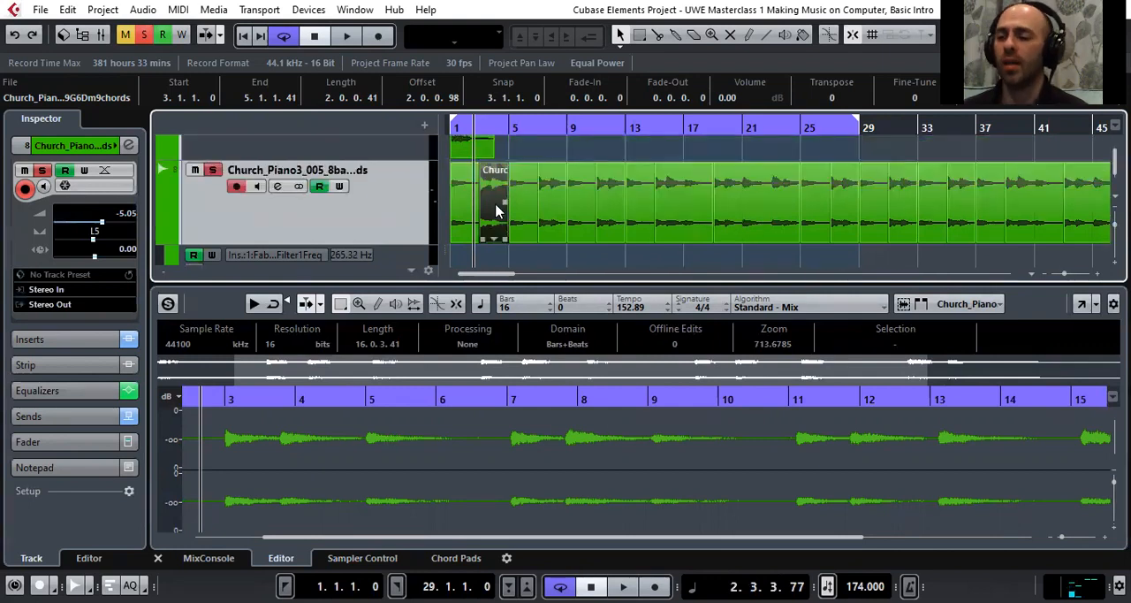
pyautogui.scroll(-2, 496, 210)
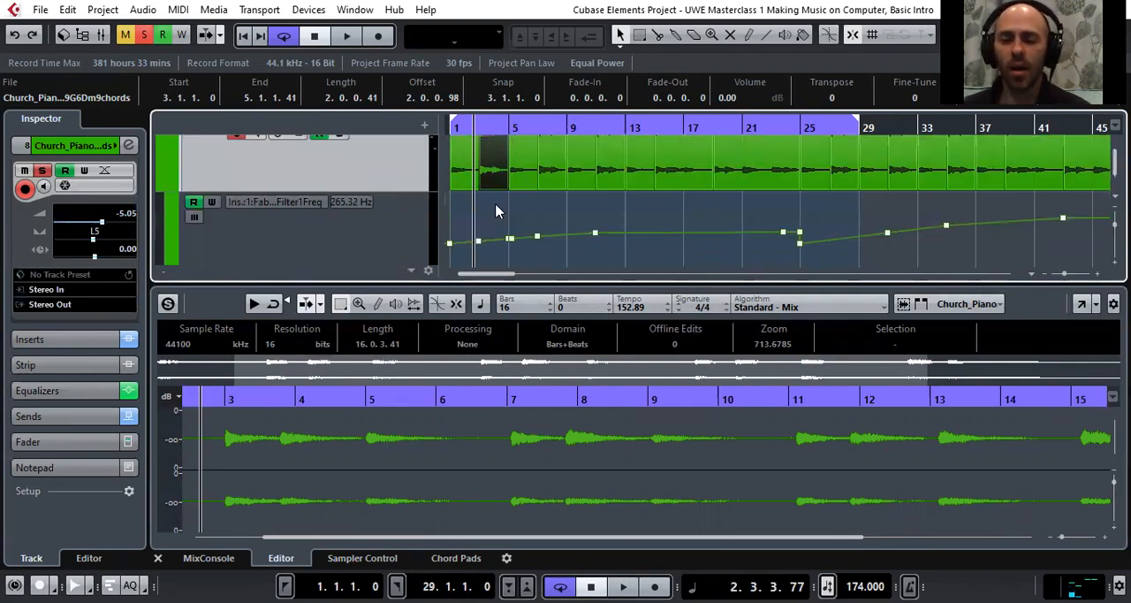
pyautogui.scroll(-3, 496, 210)
pyautogui.scroll(1, 494, 209)
pyautogui.click(508, 125)
pyautogui.moveTo(508, 125); pyautogui.dragTo(507, 111)
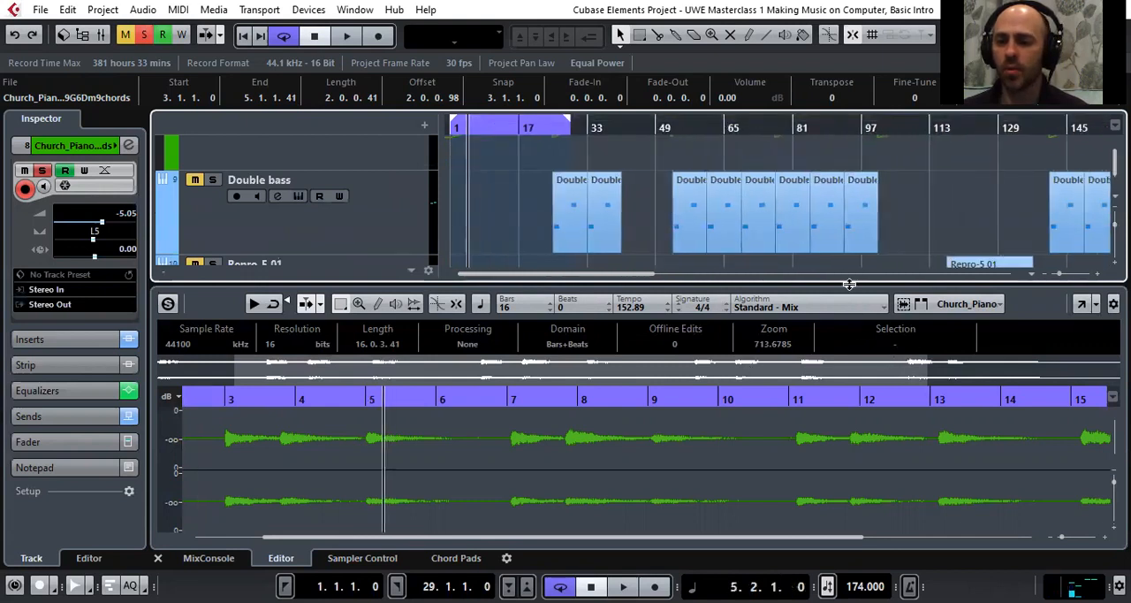
pyautogui.moveTo(850, 282); pyautogui.dragTo(850, 403)
pyautogui.moveTo(562, 128); pyautogui.dragTo(539, 127)
# Solo the Double bass track and play it together with the chords, extending the cycle range's end to bar 41
pyautogui.scroll(4, 213, 231)
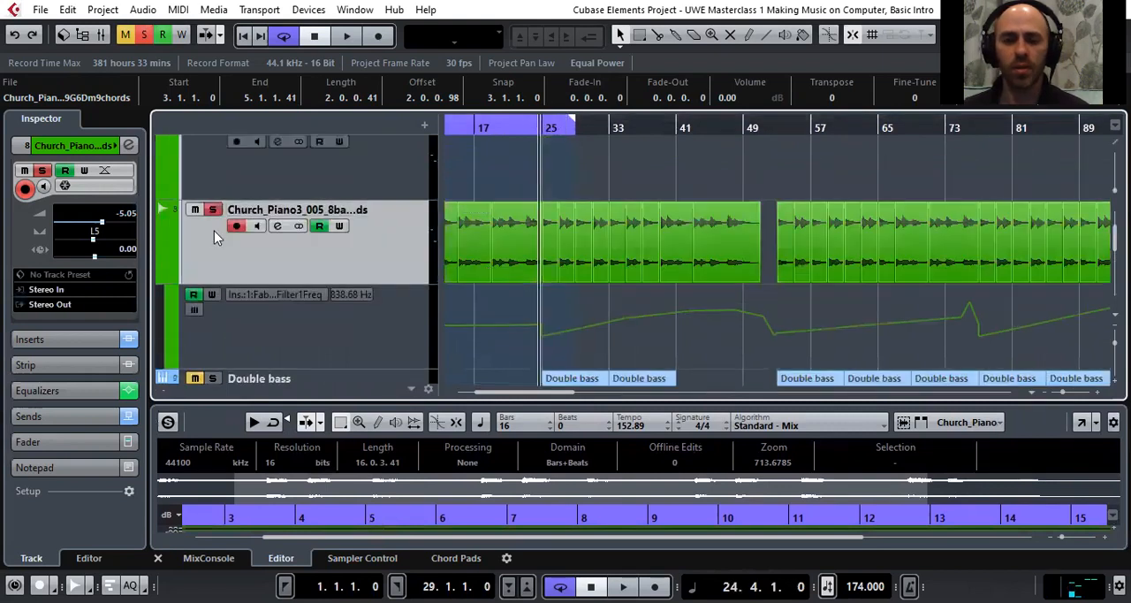
pyautogui.scroll(-1, 221, 256)
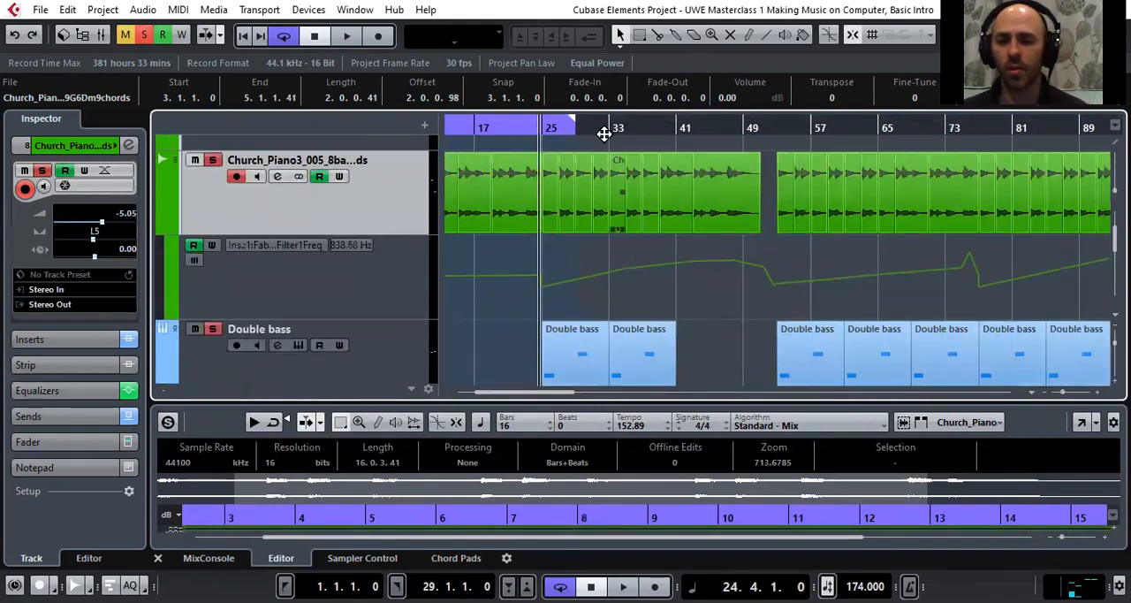
pyautogui.moveTo(571, 124); pyautogui.dragTo(674, 128)
pyautogui.press('space')
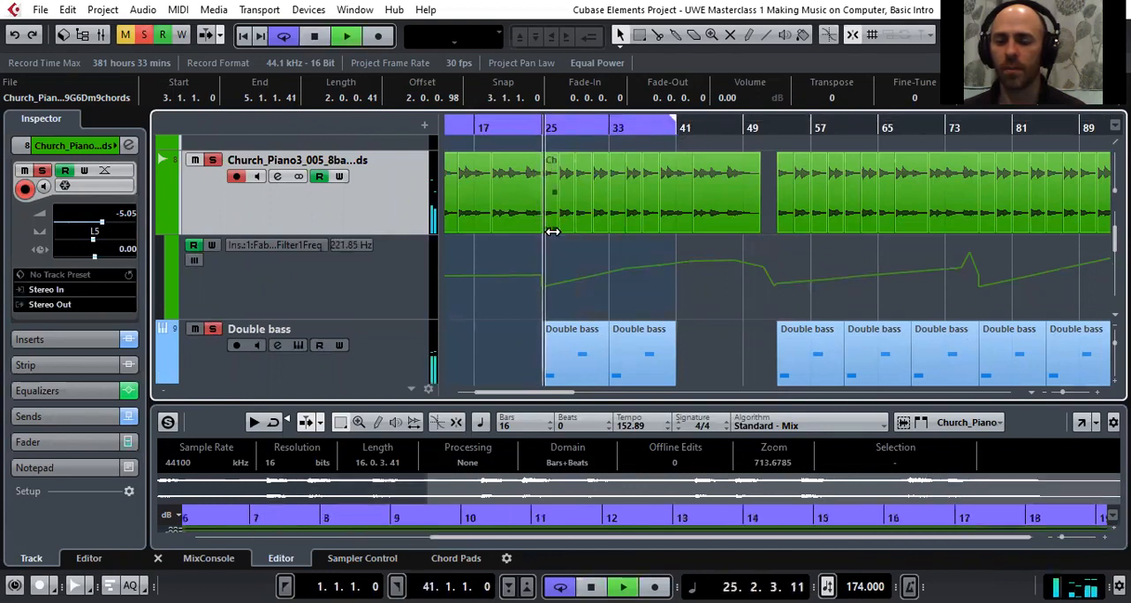
# Open the Double bass track's Kontakt instrument to view the Upright Bass patch, and close it again
pyautogui.scroll(-2, 282, 265)
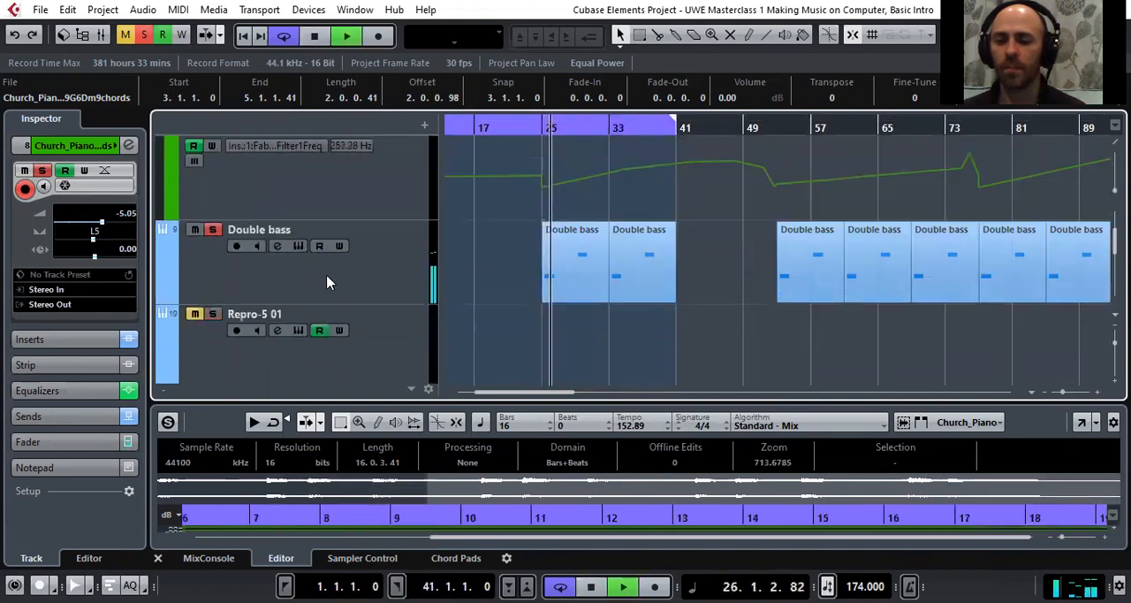
pyautogui.click(278, 288)
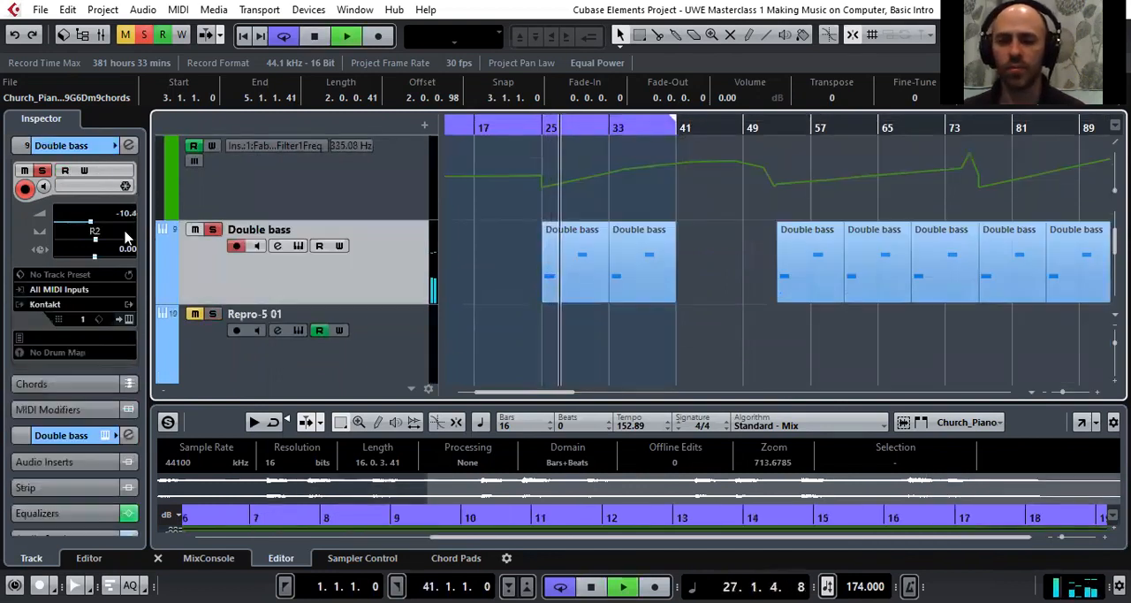
pyautogui.click(129, 321)
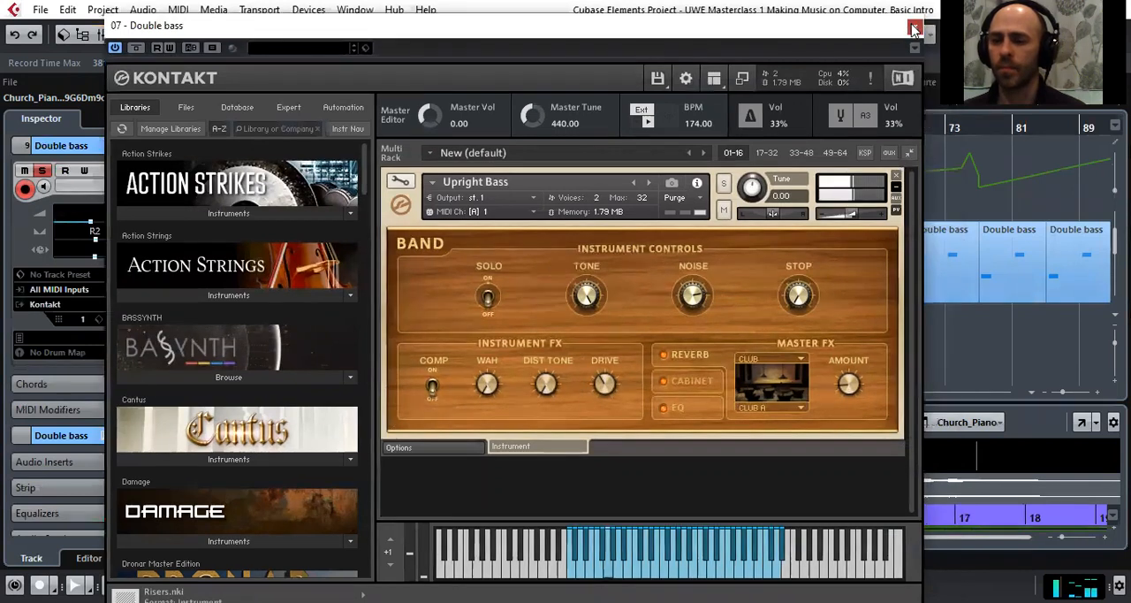
pyautogui.click(939, 27)
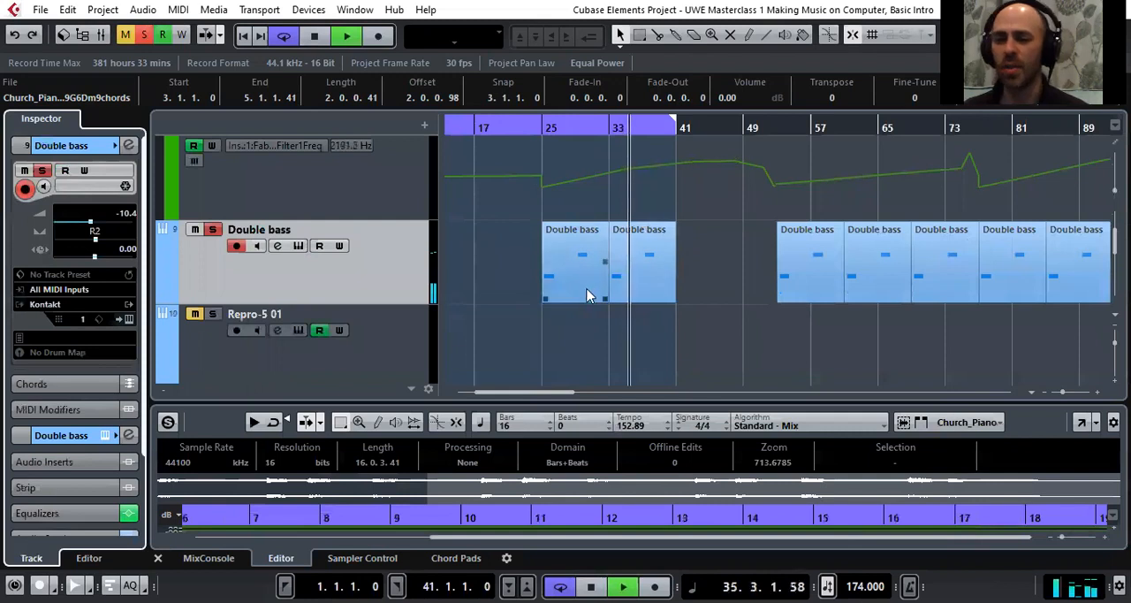
# Solo the Repro-5 01 track and play it from around bar 125, where the notes of its first part begin
pyautogui.scroll(-3, 583, 285)
pyautogui.scroll(2, 548, 286)
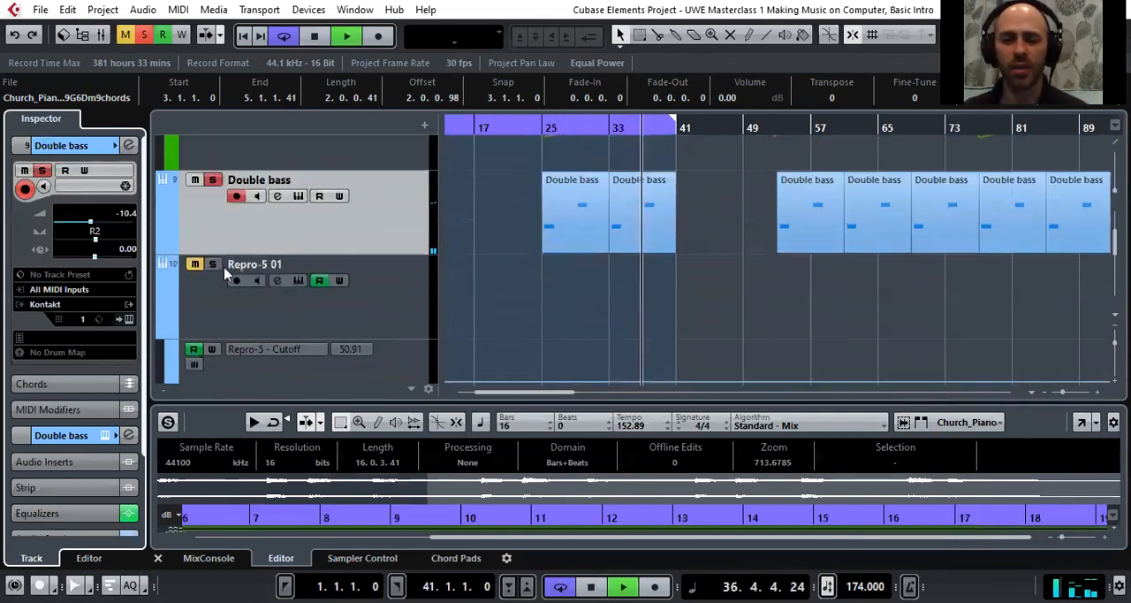
pyautogui.moveTo(547, 126); pyautogui.dragTo(546, 113)
pyautogui.press('space')
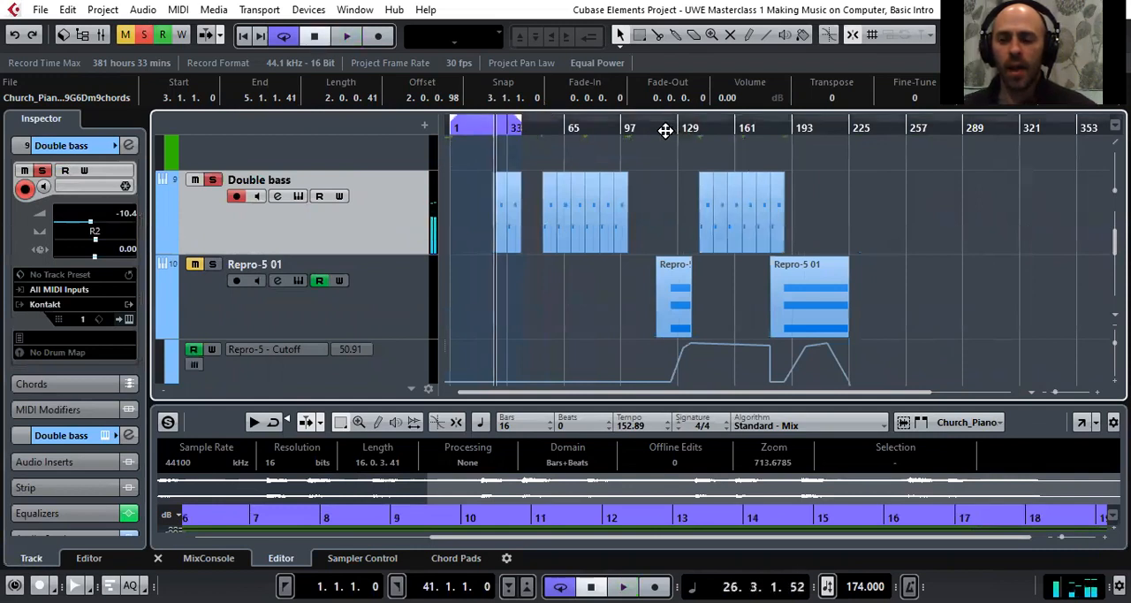
pyautogui.click(213, 265)
pyautogui.click(213, 265)
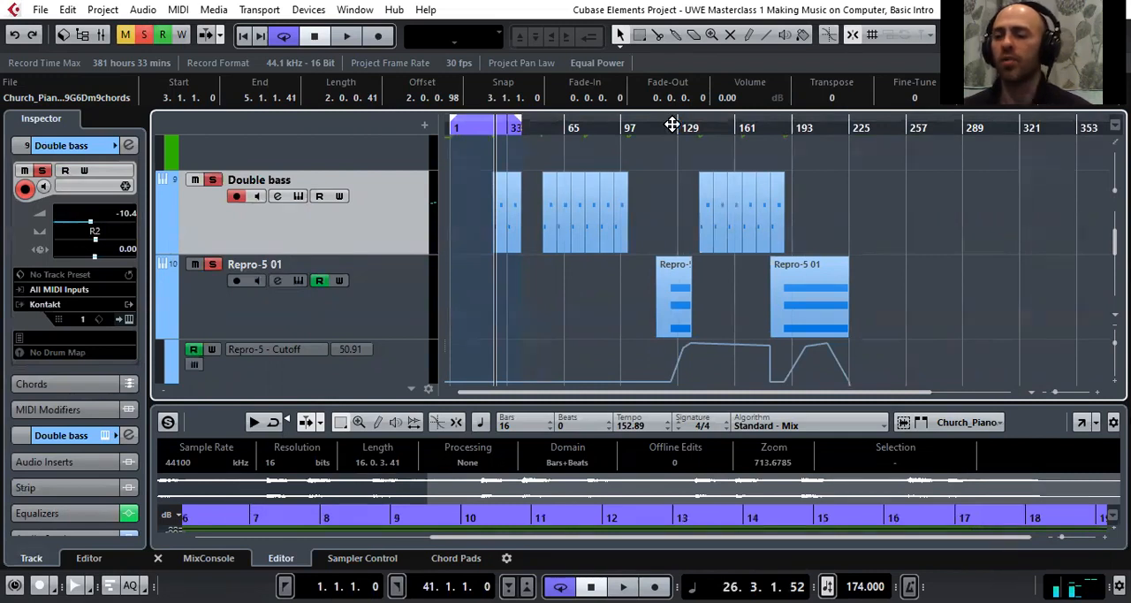
pyautogui.moveTo(672, 125); pyautogui.dragTo(672, 152)
pyautogui.press('space')
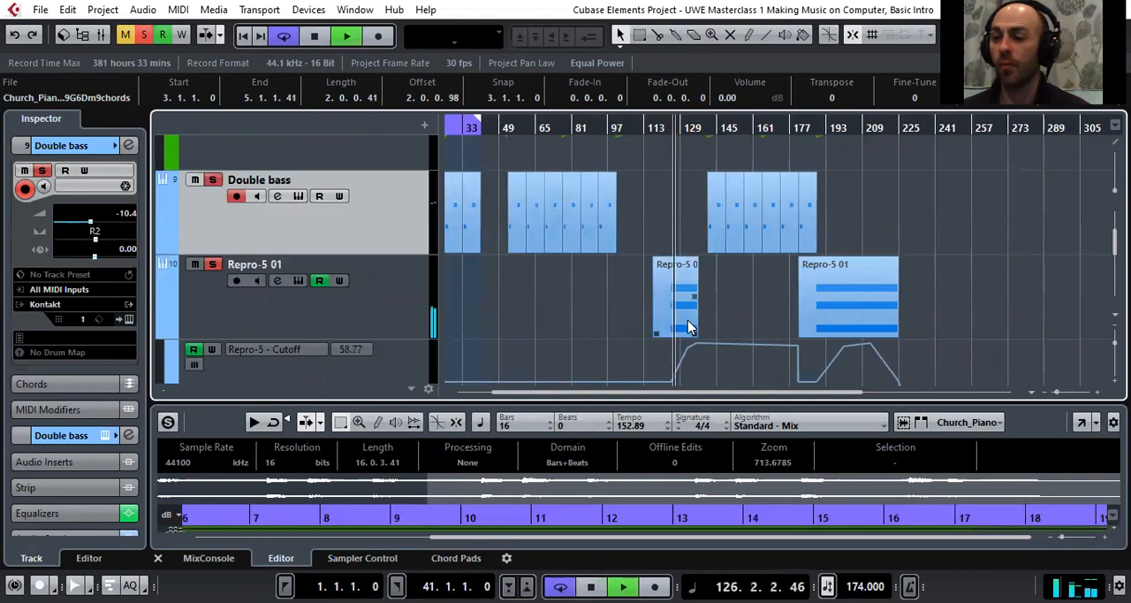
# Open the Repro-5 01 track's synth to view the TUC Gentle and Bright preset, and close it again
pyautogui.click(357, 318)
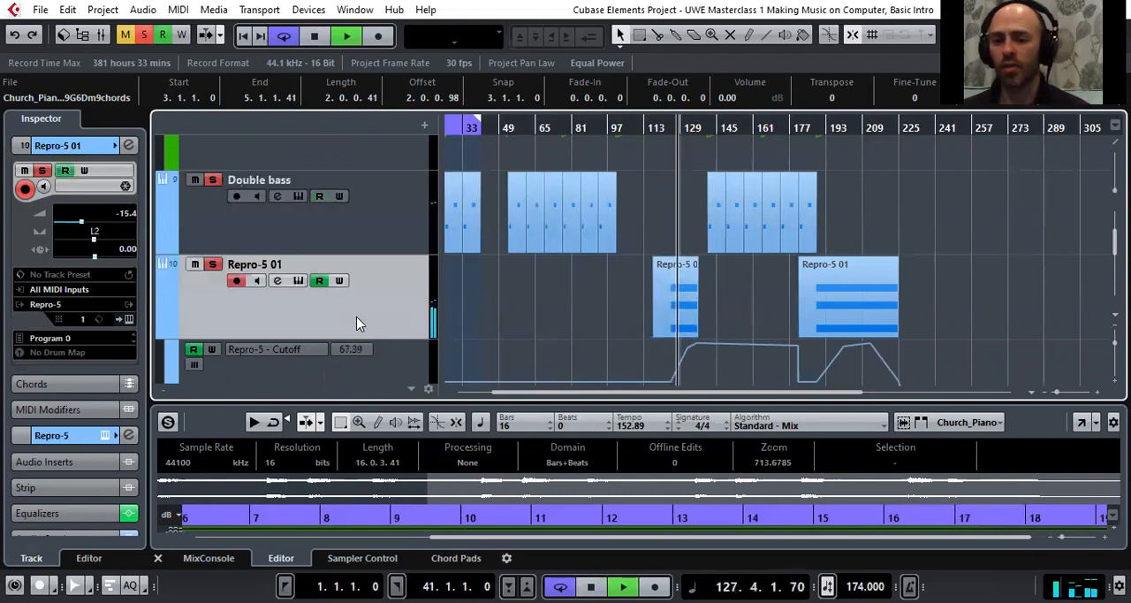
pyautogui.click(129, 320)
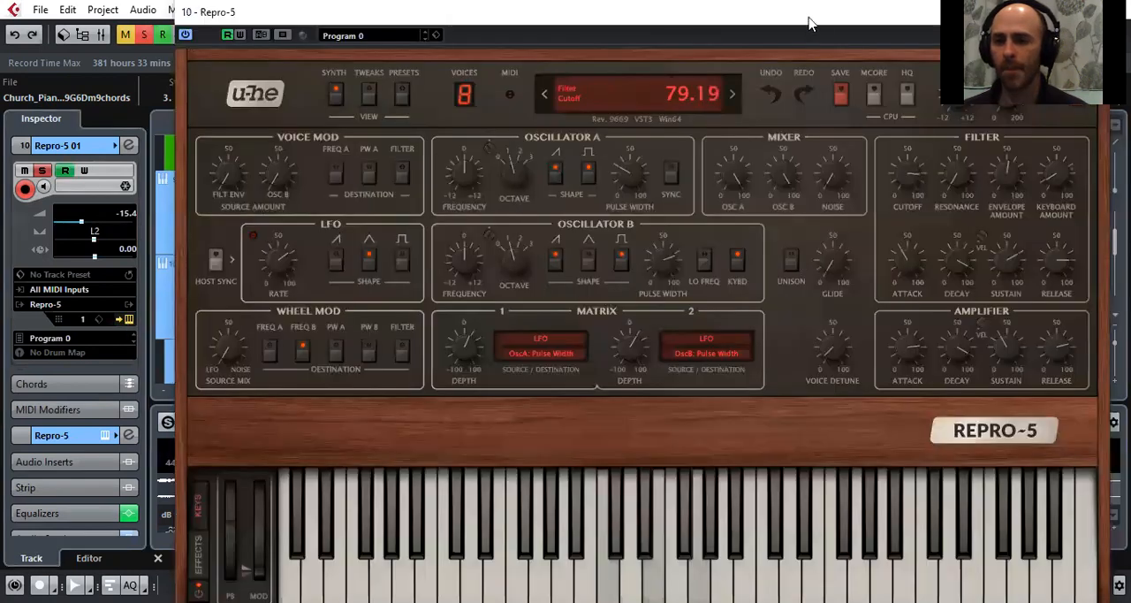
pyautogui.moveTo(809, 24); pyautogui.dragTo(727, 41)
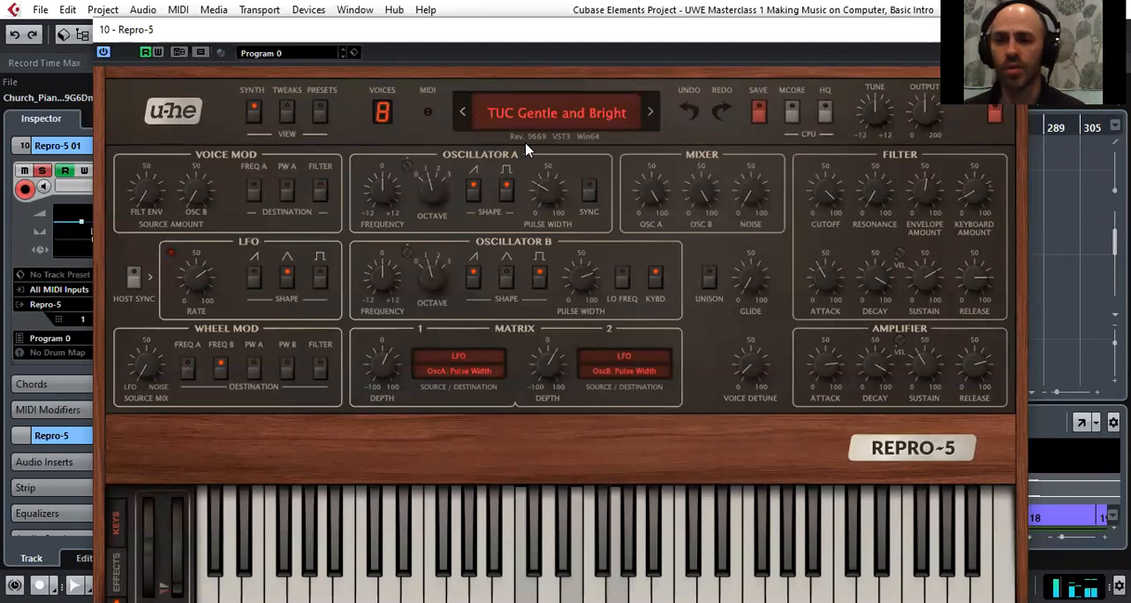
pyautogui.moveTo(449, 32); pyautogui.dragTo(436, 35)
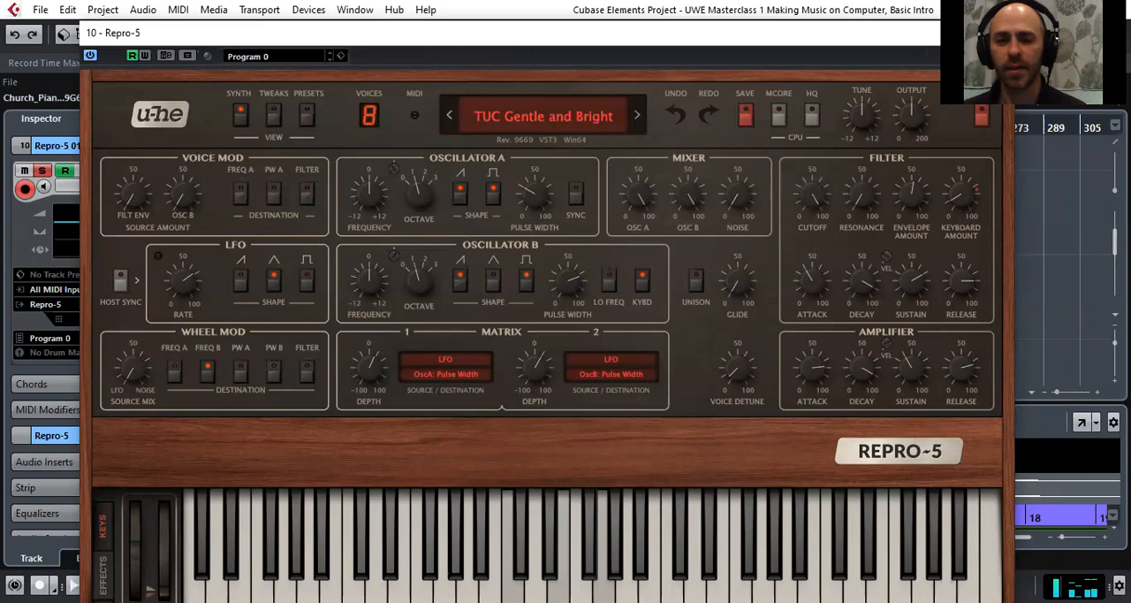
pyautogui.click(995, 32)
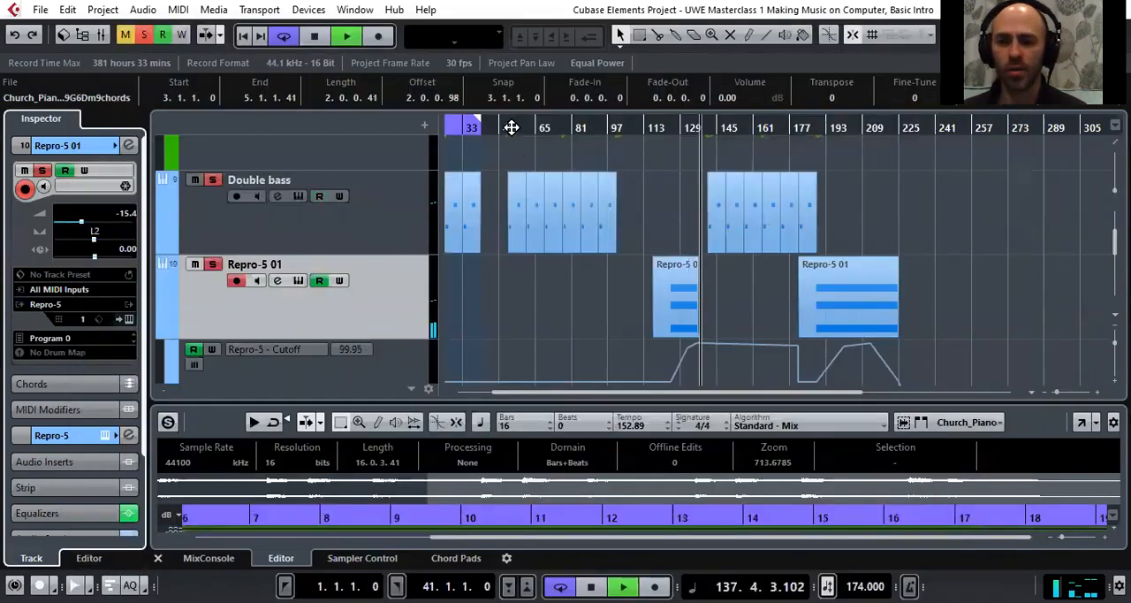
# Solo the Riser track and play it from just before the note in its first Kontakt 01 part
pyautogui.click(482, 132)
pyautogui.moveTo(482, 131); pyautogui.dragTo(517, 106)
pyautogui.scroll(-2, 509, 240)
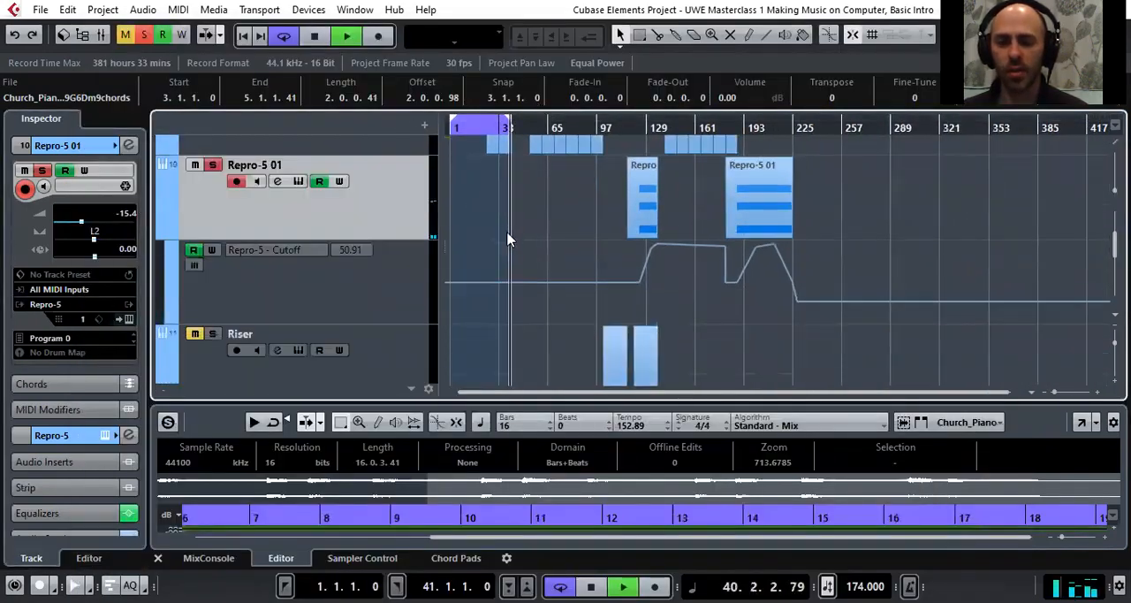
pyautogui.click(212, 235)
pyautogui.moveTo(618, 128)
pyautogui.mouseDown()
pyautogui.moveTo(616, 150)
pyautogui.moveTo(628, 126)
pyautogui.moveTo(628, 148)
pyautogui.mouseUp()
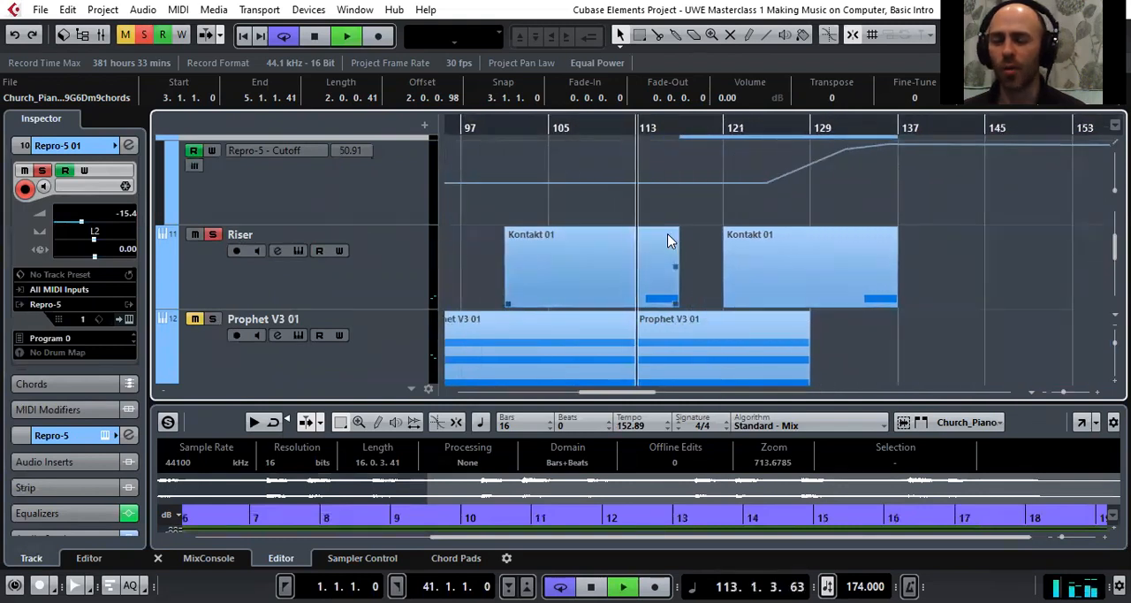
# Open the Riser track's Kontakt instrument, examine the Evolution Risers patch down to its envelope and waveform controls, and close it
pyautogui.scroll(-1, 668, 240)
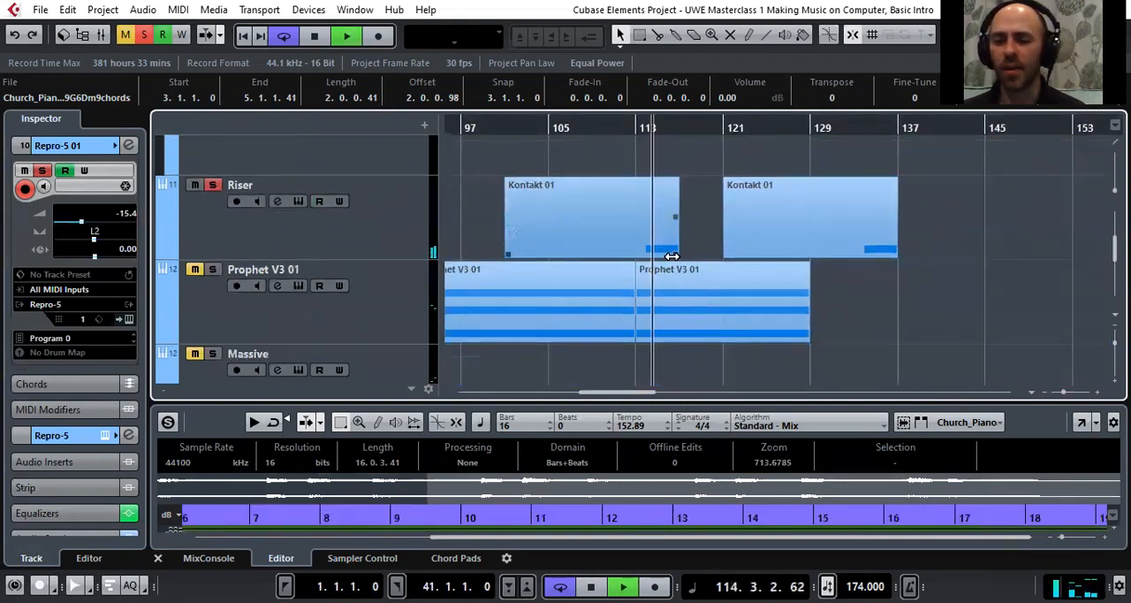
pyautogui.click(381, 245)
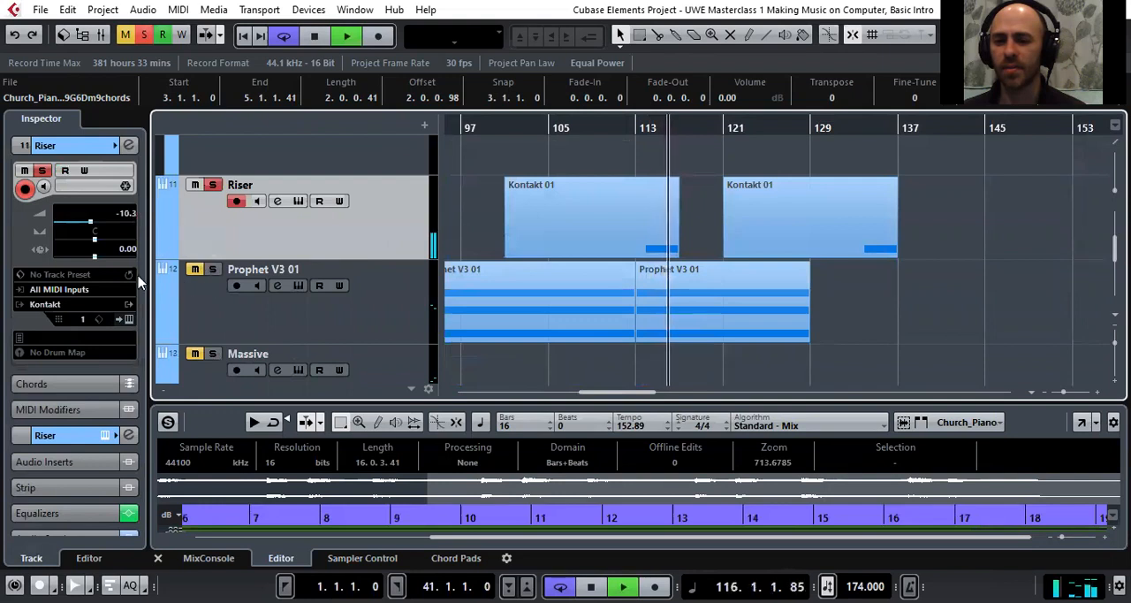
pyautogui.click(125, 319)
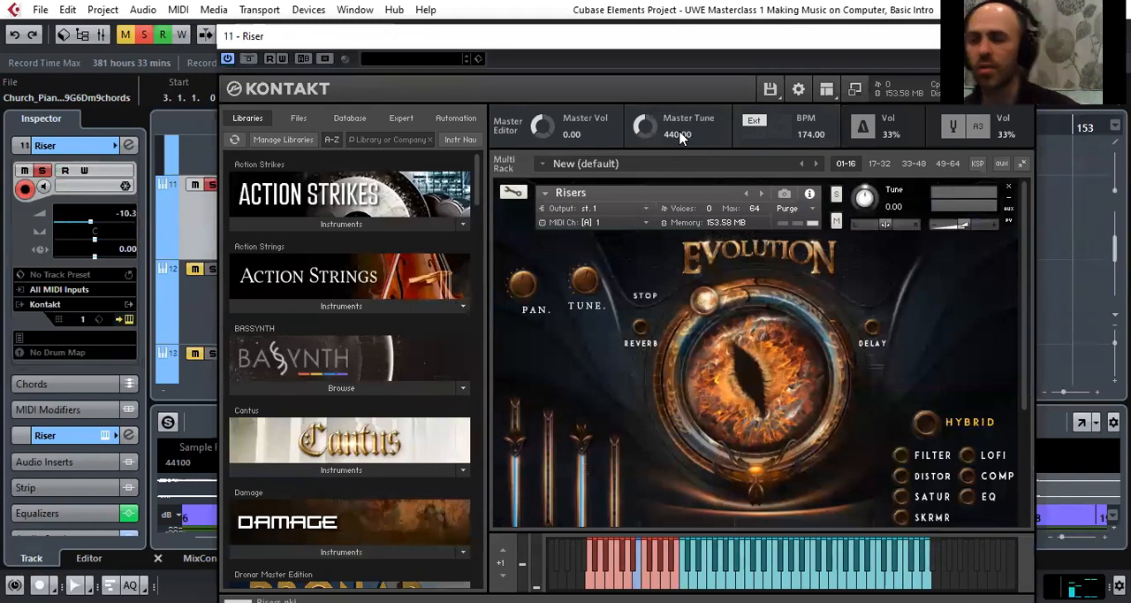
pyautogui.moveTo(650, 42); pyautogui.dragTo(515, 18)
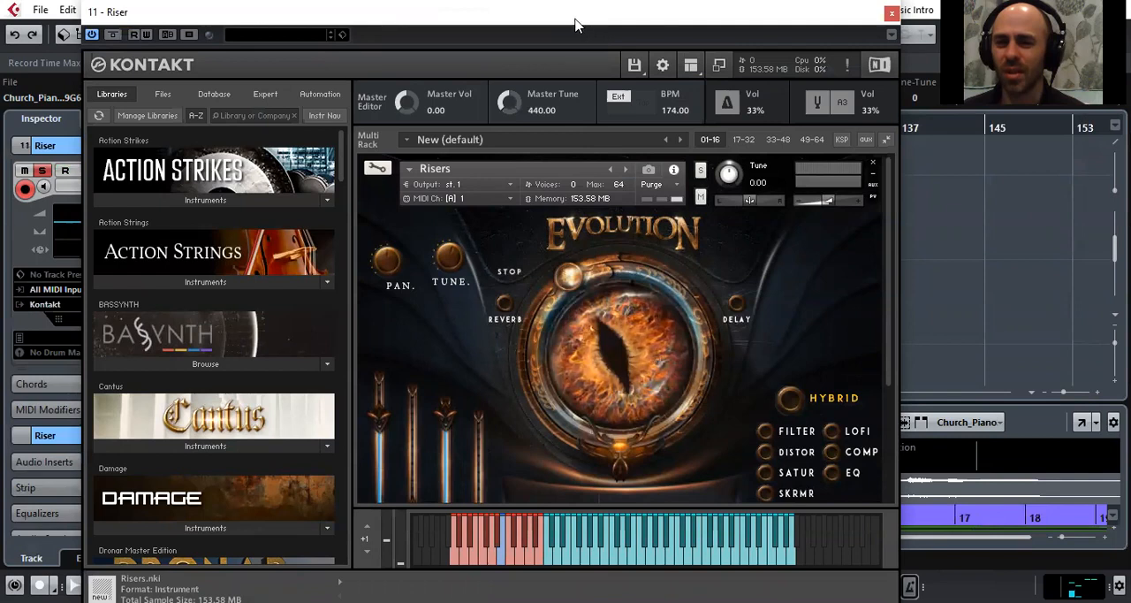
pyautogui.moveTo(571, 22); pyautogui.dragTo(565, 21)
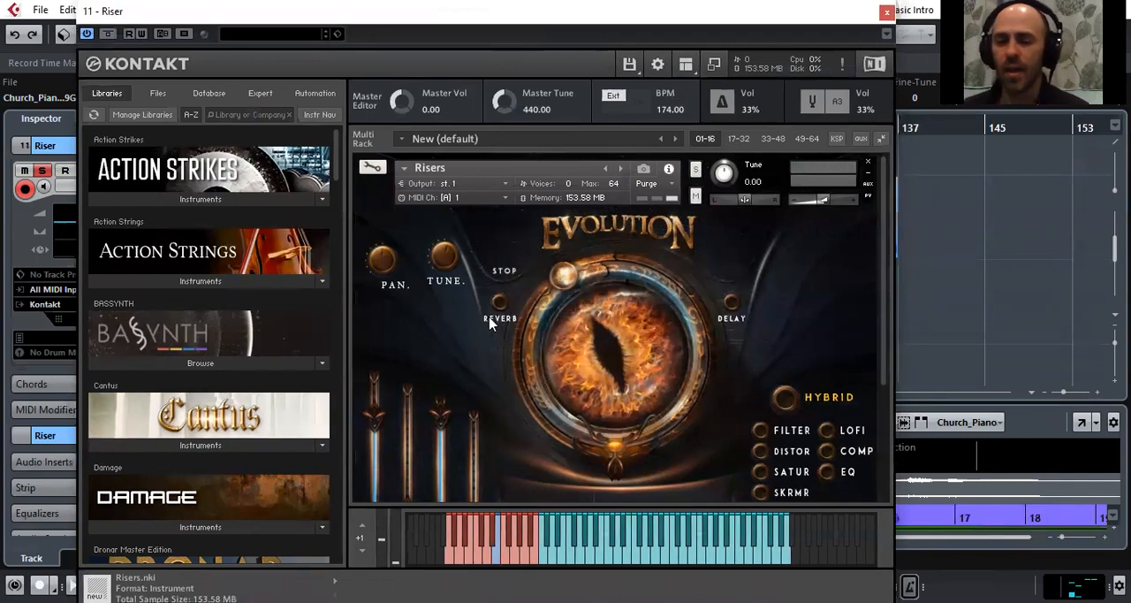
pyautogui.scroll(-2, 468, 334)
pyautogui.scroll(-3, 470, 336)
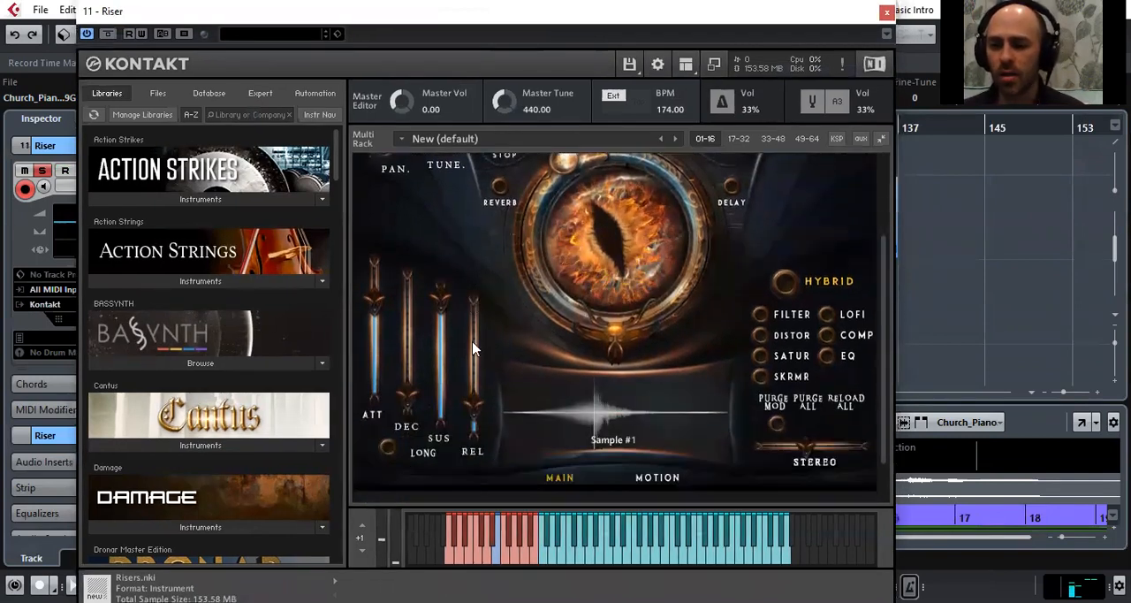
pyautogui.scroll(4, 475, 347)
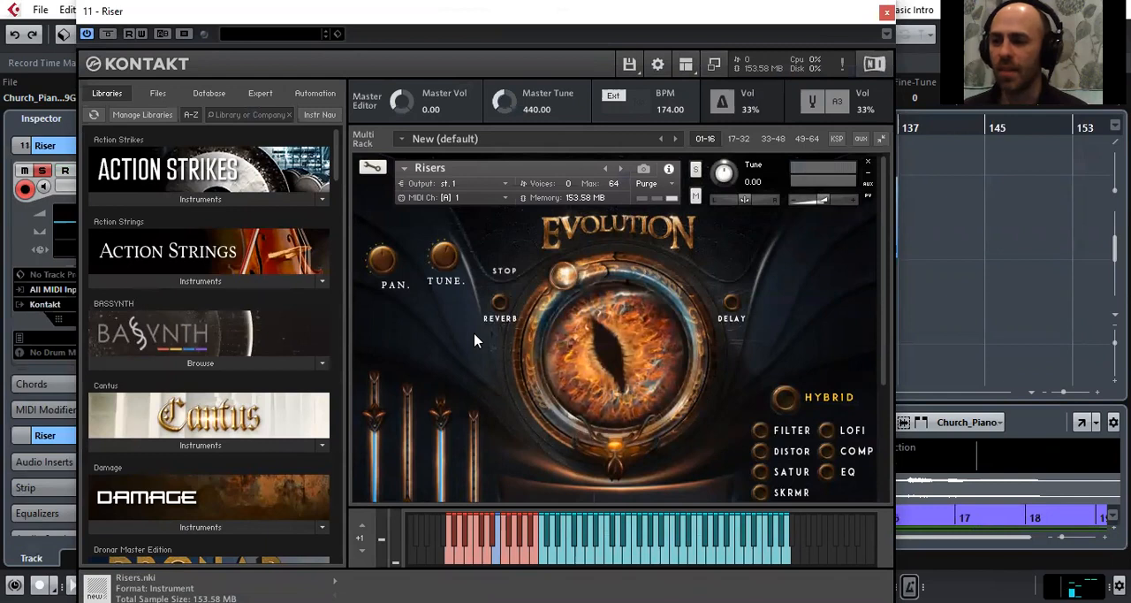
pyautogui.click(886, 11)
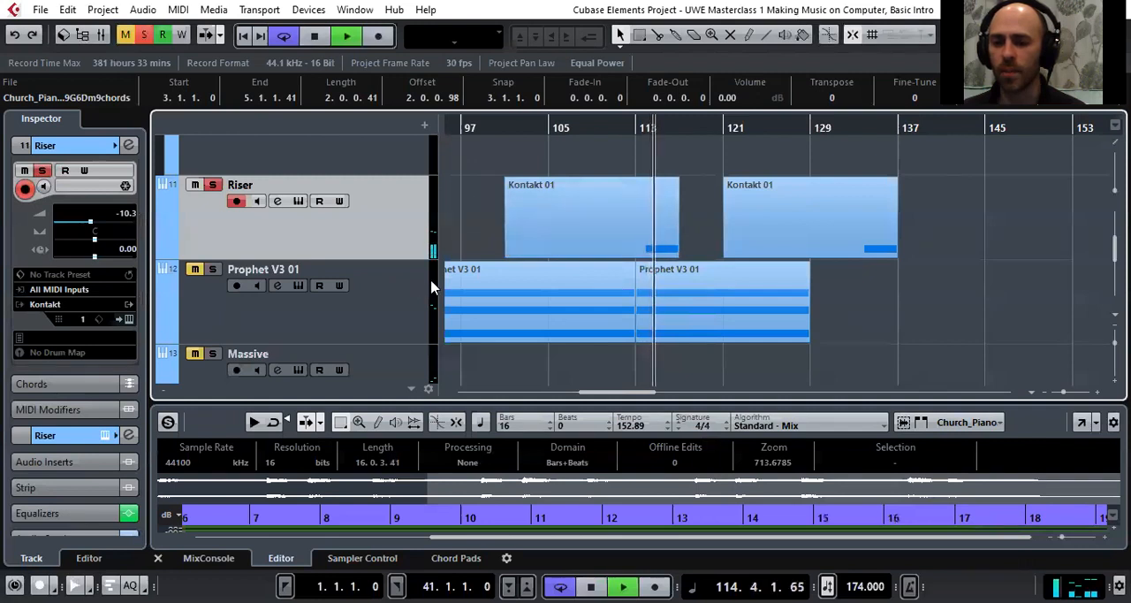
# Solo the Prophet V3 01 track and play it from bar 1, extending the cycle range's end to bar 75
pyautogui.click(517, 215)
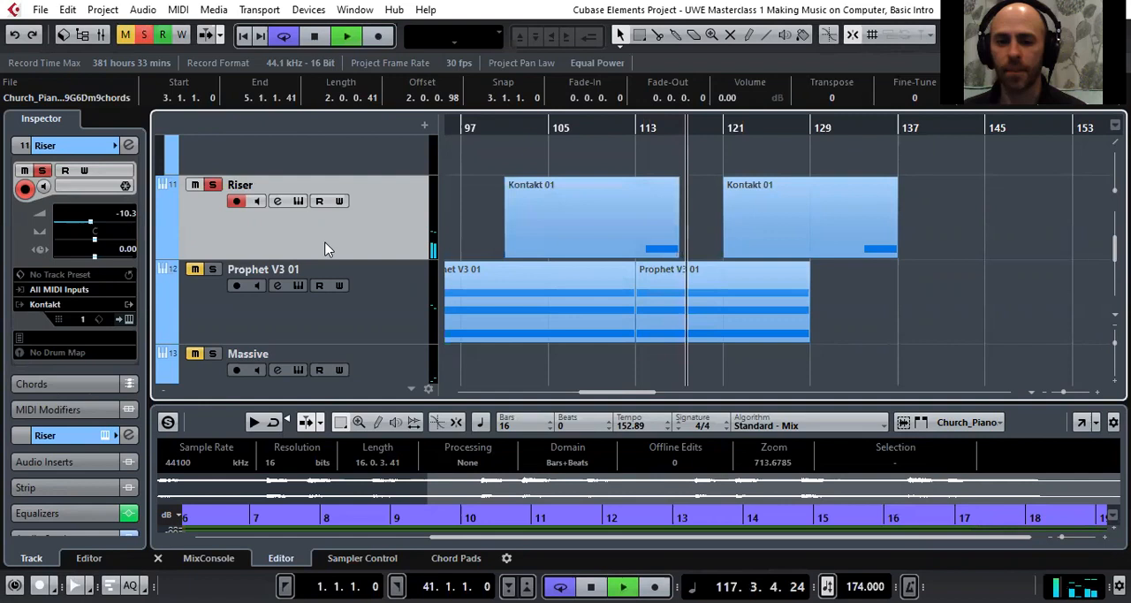
pyautogui.click(218, 271)
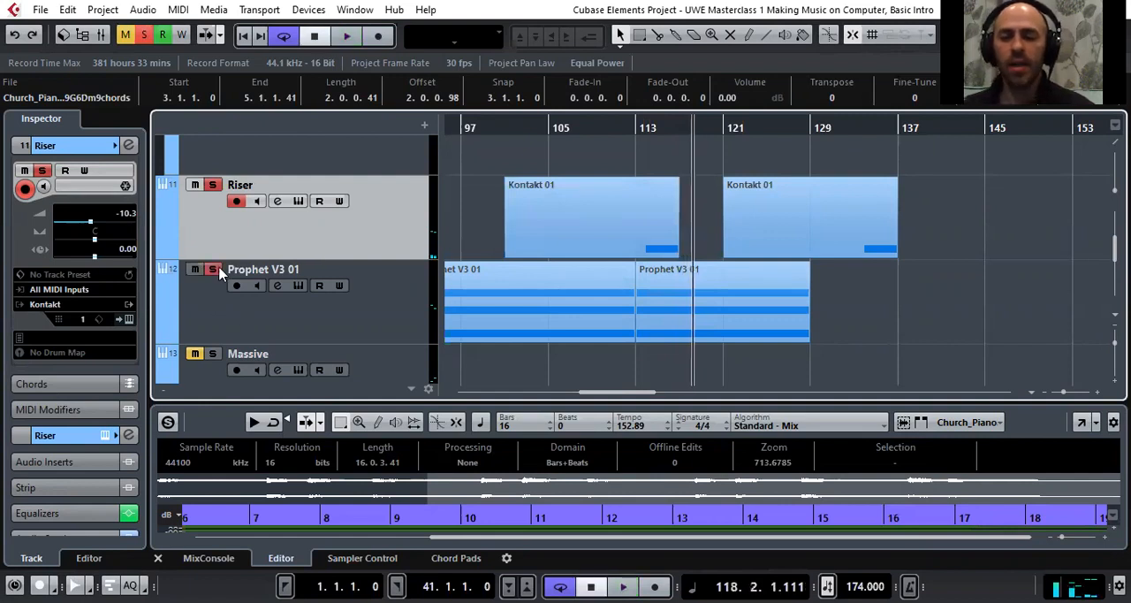
pyautogui.click(536, 126)
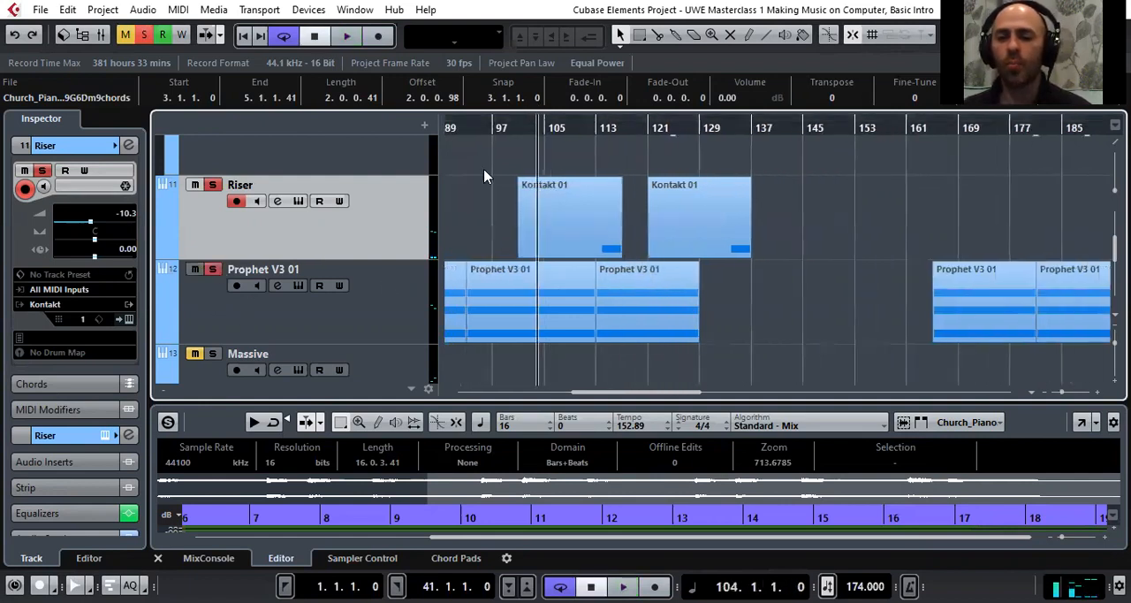
pyautogui.click(386, 301)
pyautogui.moveTo(487, 126); pyautogui.dragTo(314, 125)
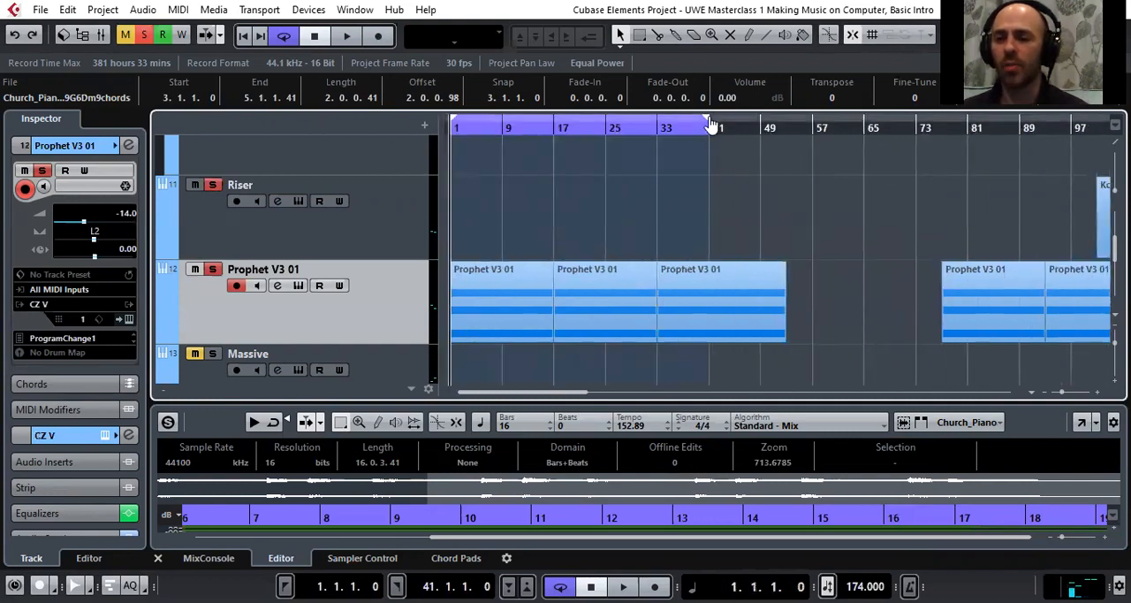
pyautogui.moveTo(711, 119); pyautogui.dragTo(897, 130)
pyautogui.press('space')
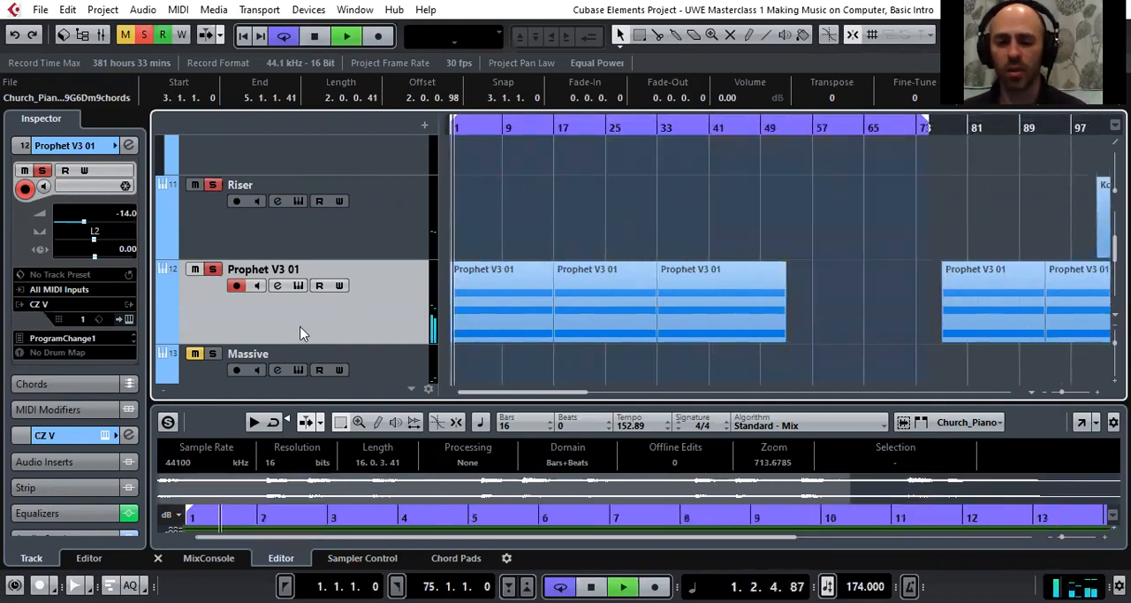
# Open the Prophet V3 01 track's CZ V synth to view the Dream Wash preset, close it and stop playback
pyautogui.click(129, 322)
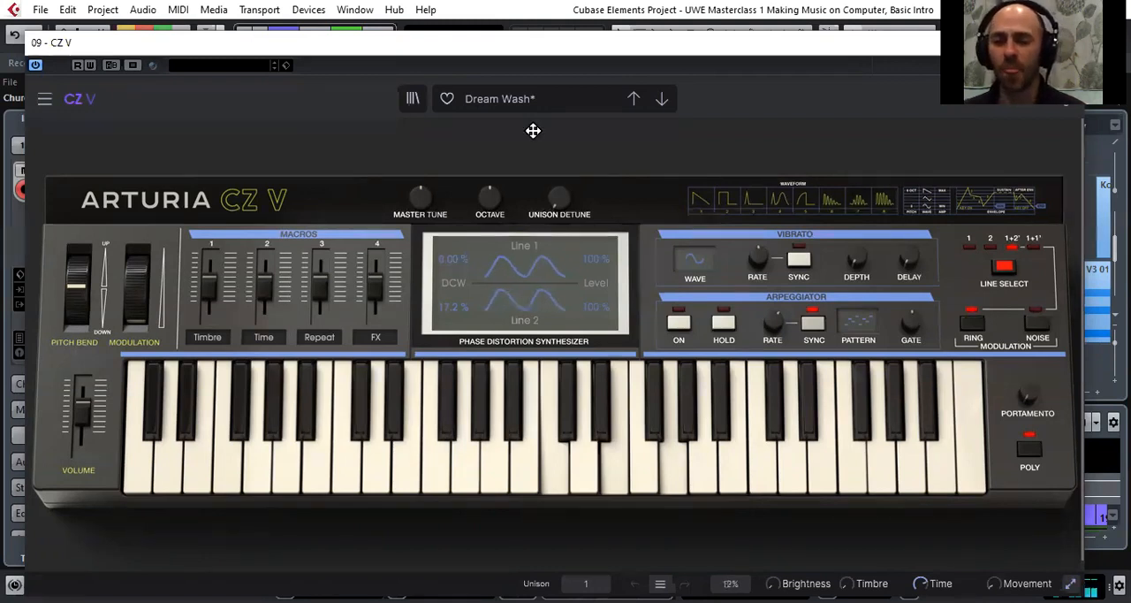
pyautogui.press('Escape')
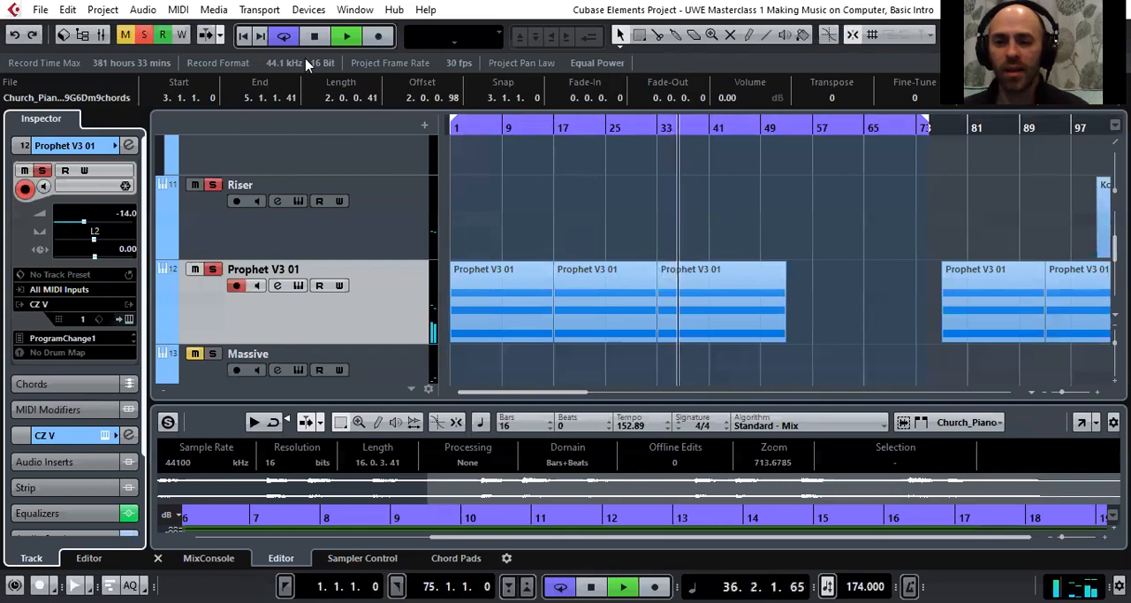
pyautogui.click(314, 35)
# Solo the Bass Master 01 track, play it from its first part around bar 53 and select the track
pyautogui.scroll(-5, 495, 269)
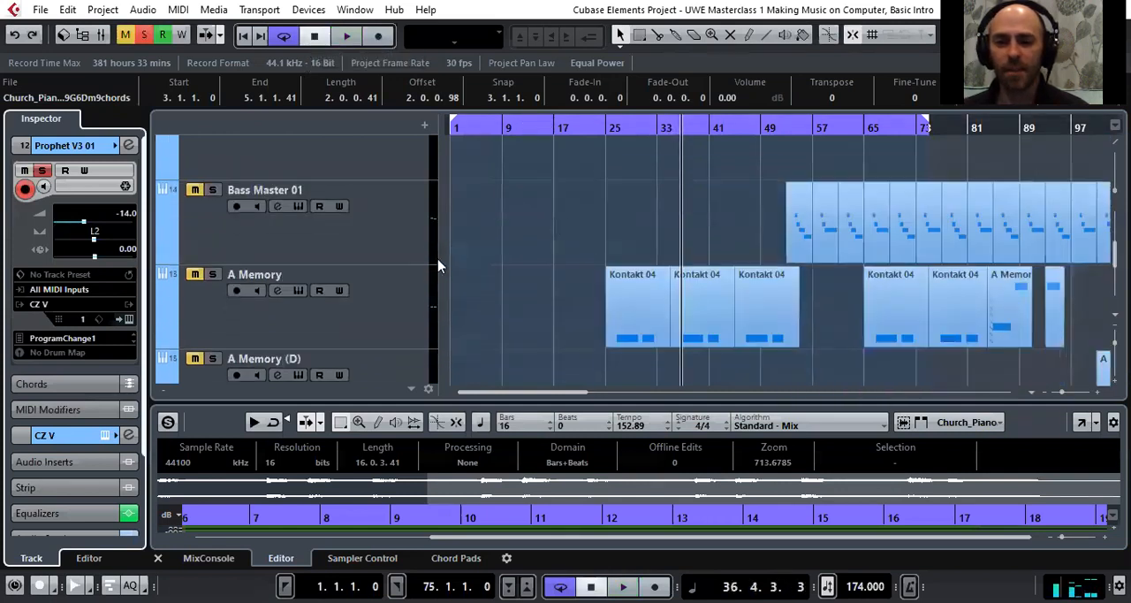
pyautogui.scroll(2, 495, 268)
pyautogui.click(528, 118)
pyautogui.moveTo(528, 116); pyautogui.dragTo(528, 116)
pyautogui.scroll(-1, 334, 255)
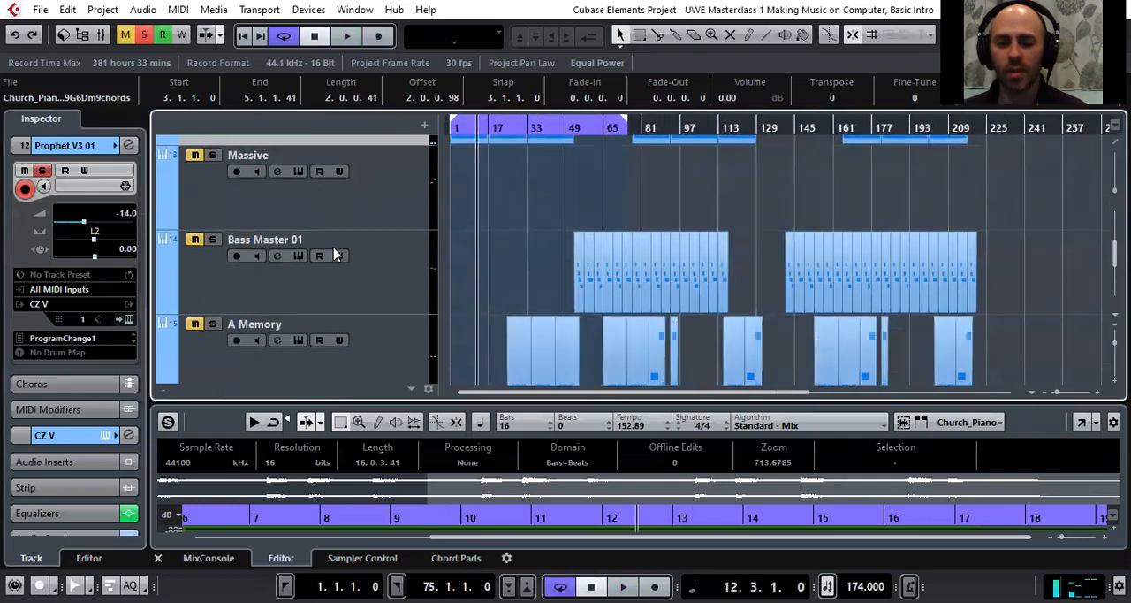
pyautogui.scroll(-1, 407, 274)
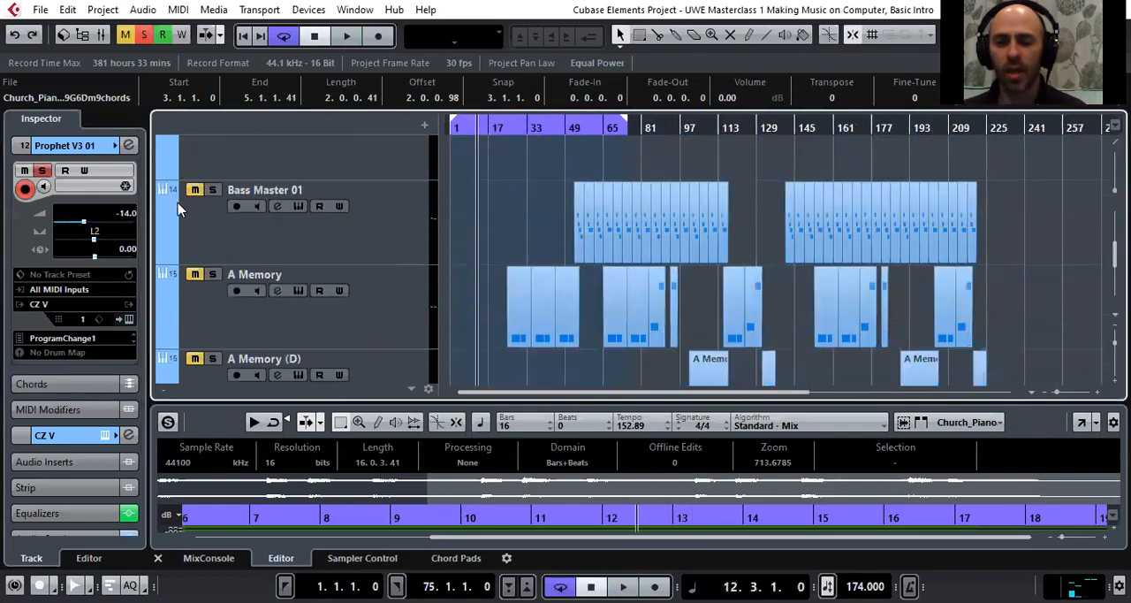
pyautogui.click(212, 190)
pyautogui.moveTo(578, 122); pyautogui.dragTo(580, 148)
pyautogui.press('space')
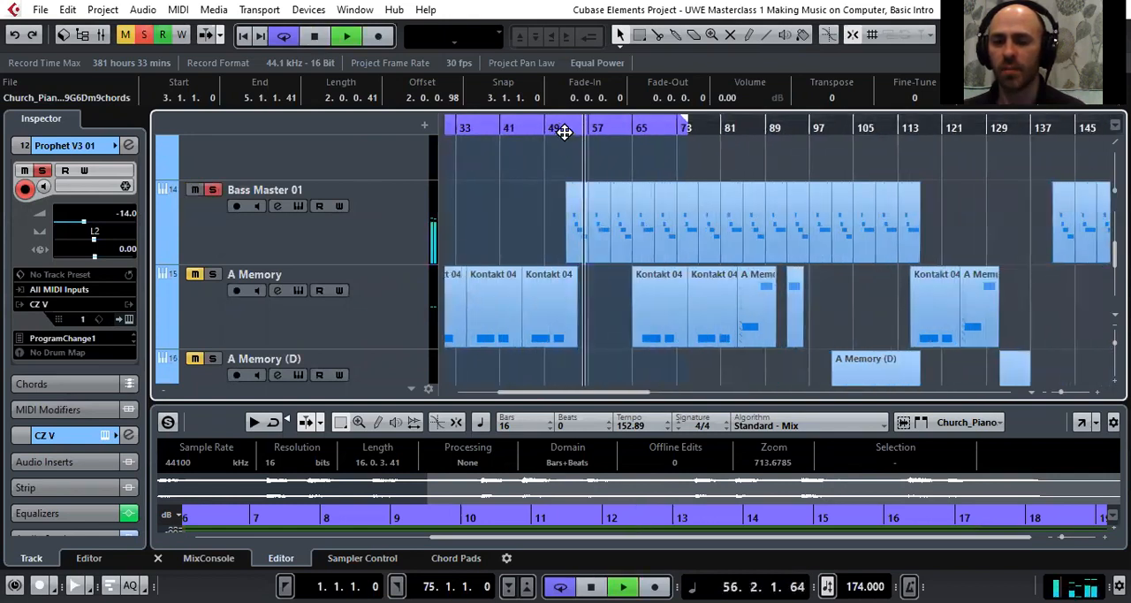
pyautogui.click(380, 240)
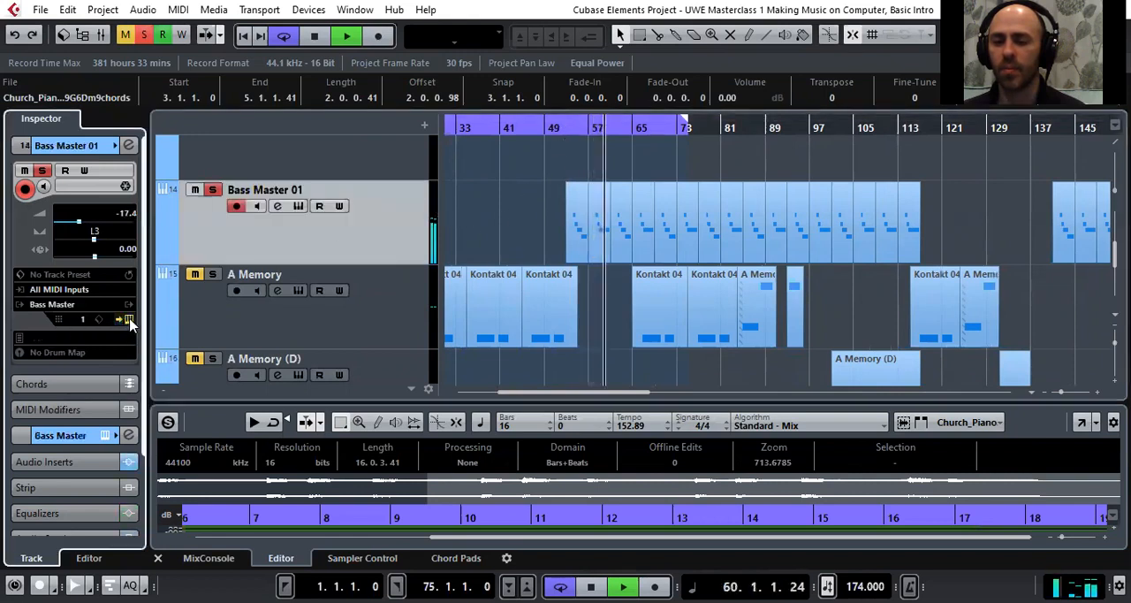
# Open the Bass Master 01 track's Bass Master synth to view its layer, filter and effects controls, and close it
pyautogui.click(129, 319)
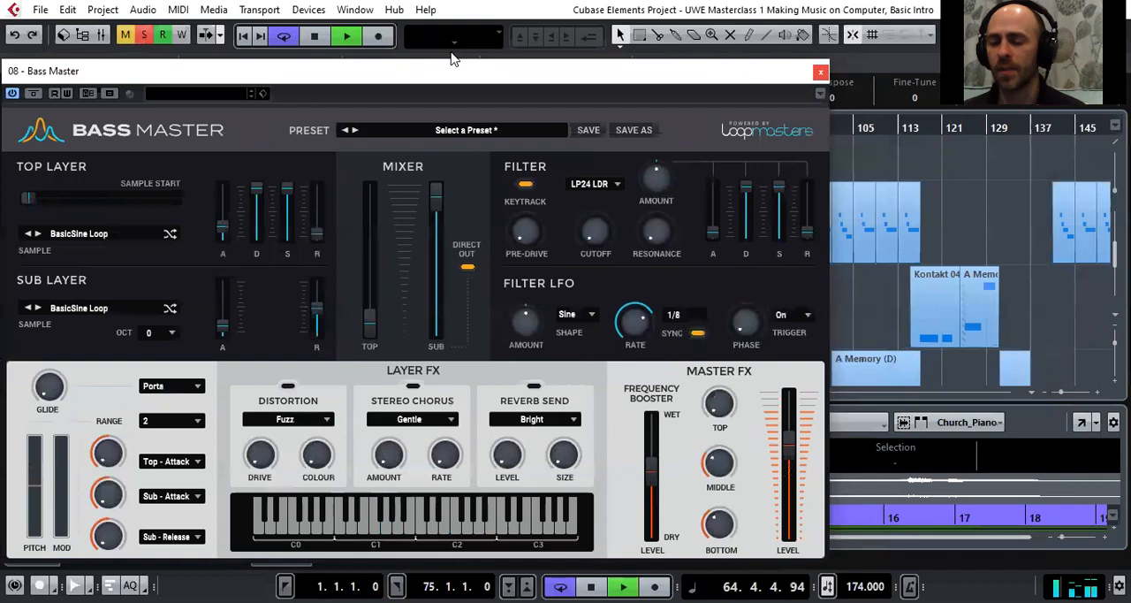
pyautogui.click(453, 52)
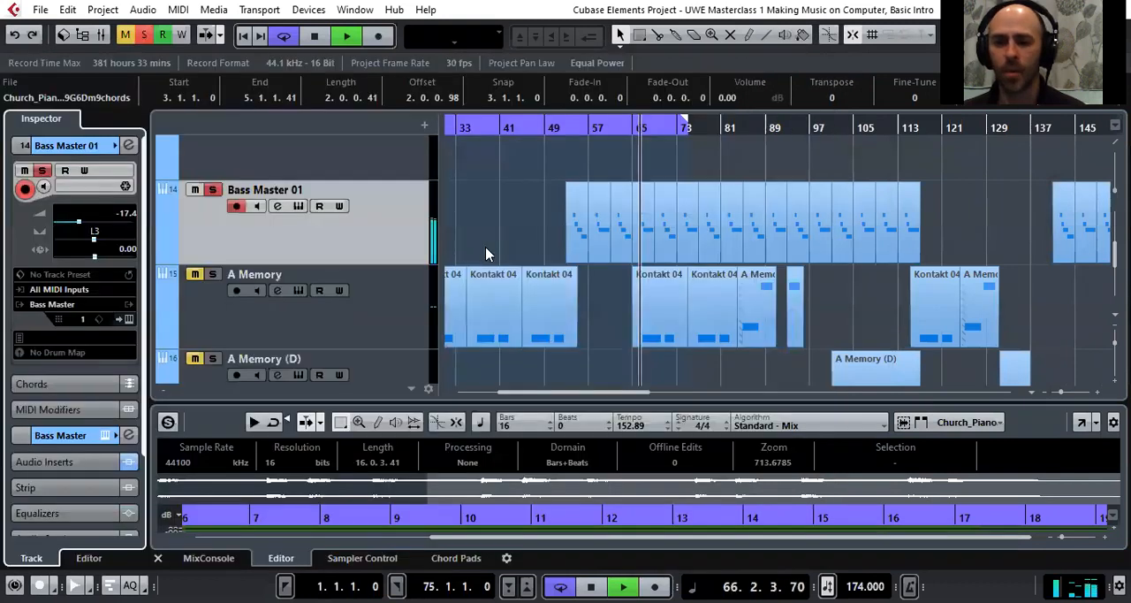
# Stop playback, solo the A Memory track and play it from its first part around bar 25
pyautogui.scroll(-1, 354, 226)
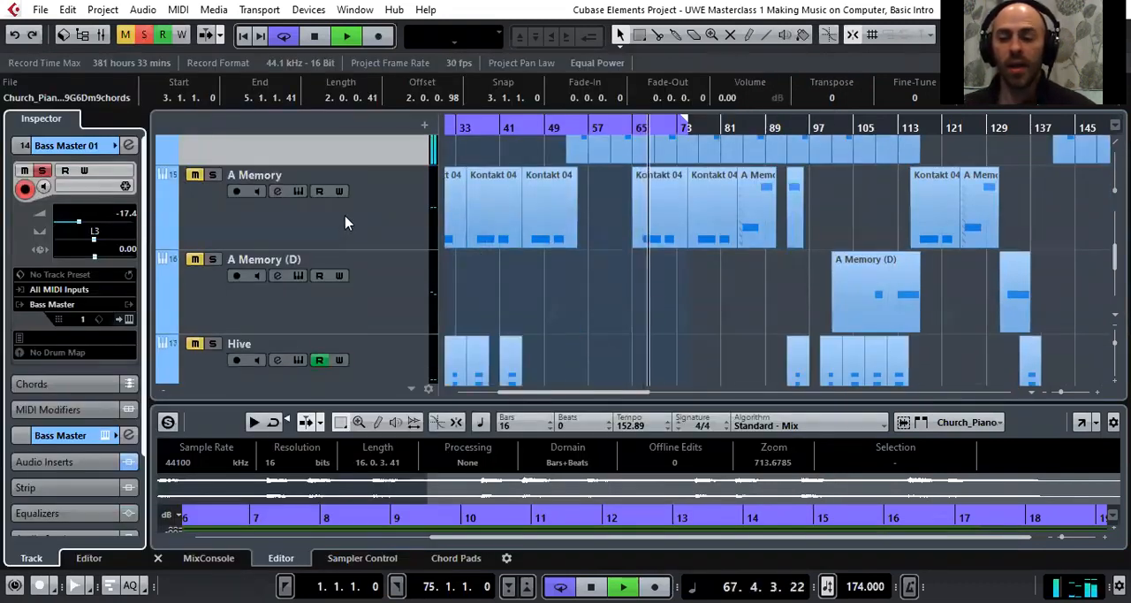
pyautogui.click(345, 223)
pyautogui.hscroll(-4, 594, 150)
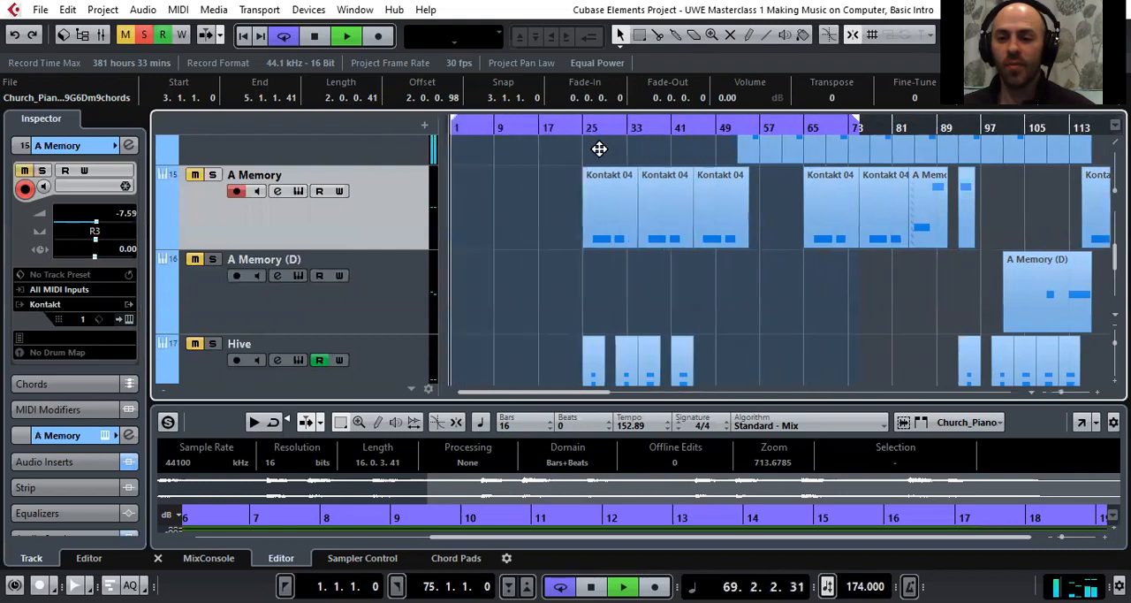
pyautogui.press('space')
pyautogui.click(212, 174)
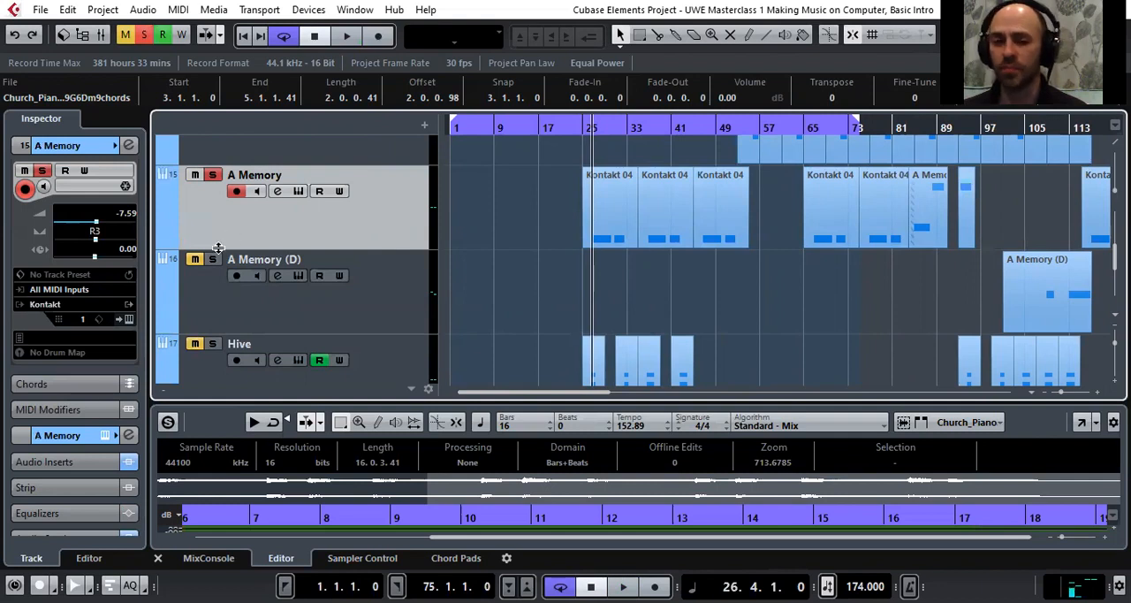
pyautogui.click(584, 127)
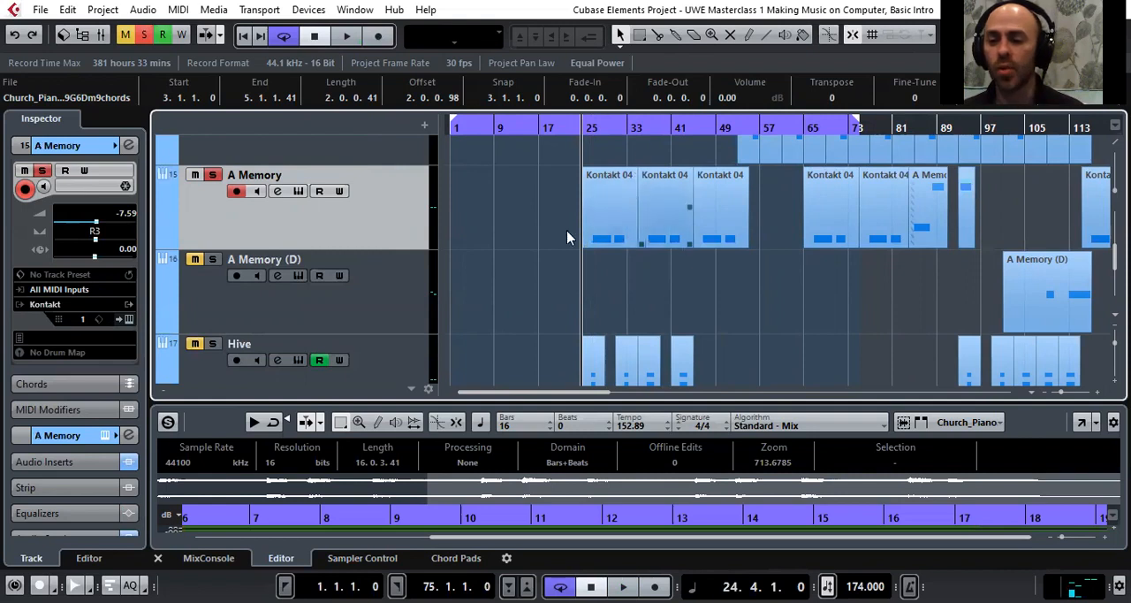
pyautogui.press('space')
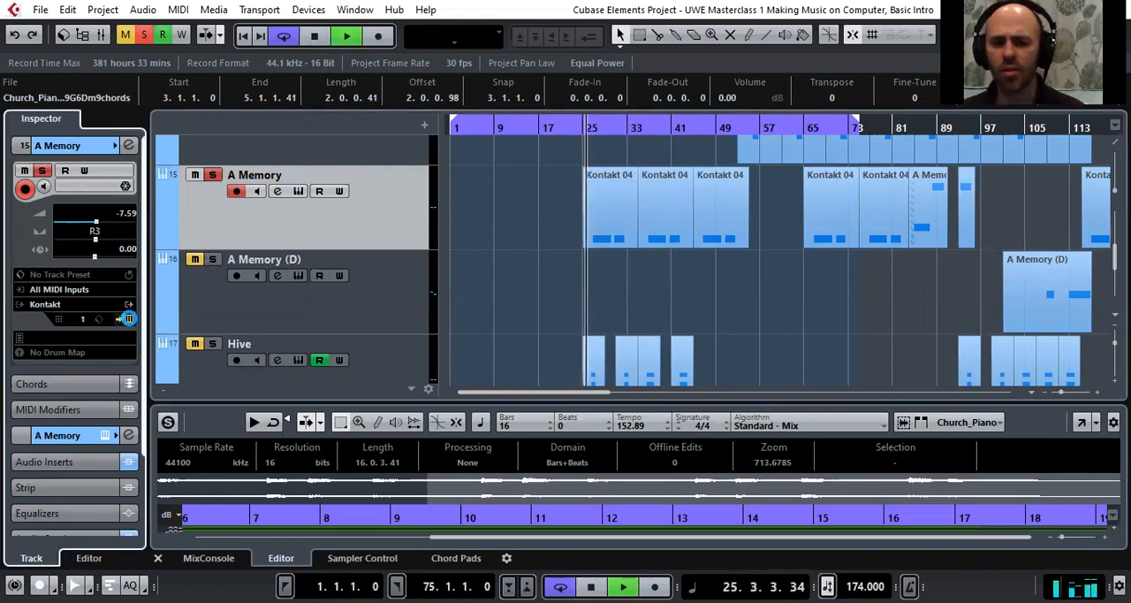
# Open the A Memory track's Kontakt instrument, examine the Ethera Soul Phrases patch and its A+ Memory 110 BPM phrase, and close it
pyautogui.click(130, 318)
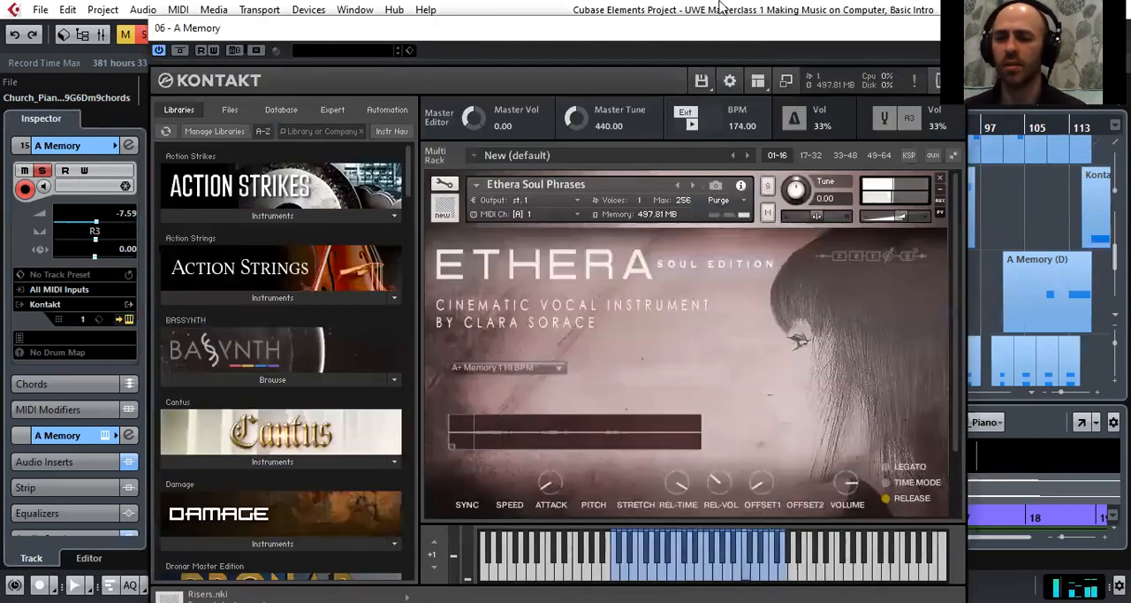
pyautogui.moveTo(777, 24); pyautogui.dragTo(721, 6)
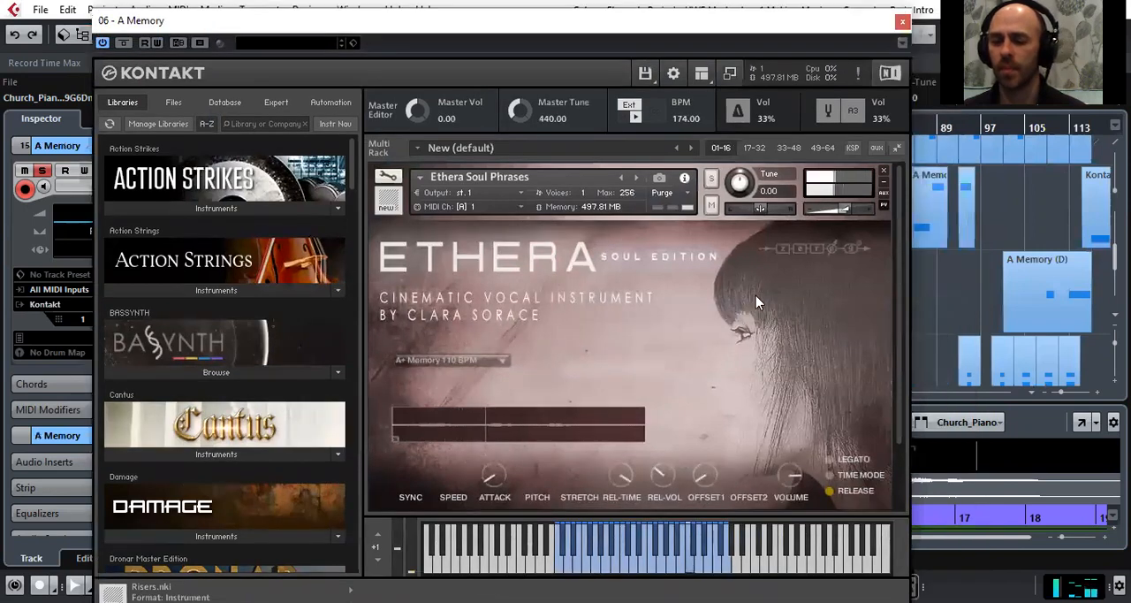
pyautogui.scroll(-1, 643, 309)
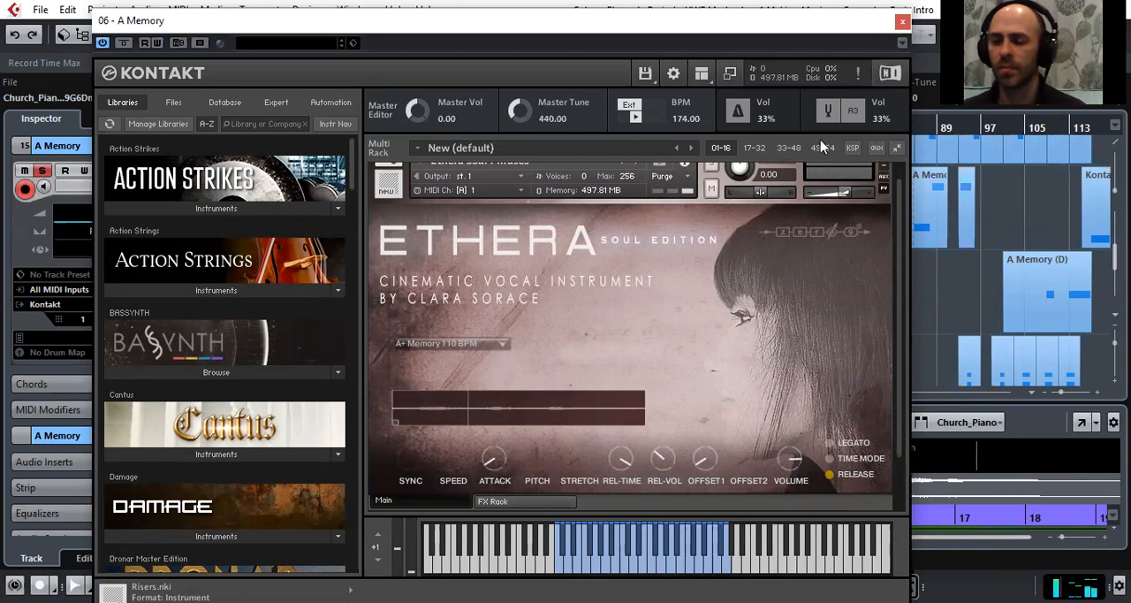
pyautogui.moveTo(853, 29); pyautogui.dragTo(874, 45)
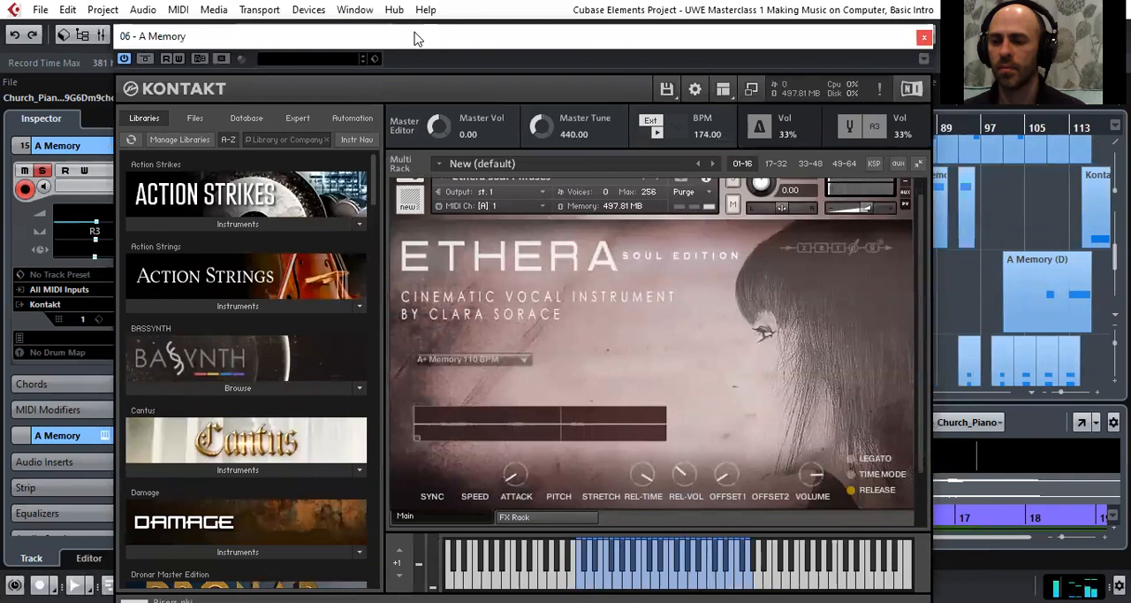
pyautogui.click(925, 37)
# Move the A Memory track's playback ahead to around bar 80 and stop it
pyautogui.scroll(-2, 570, 270)
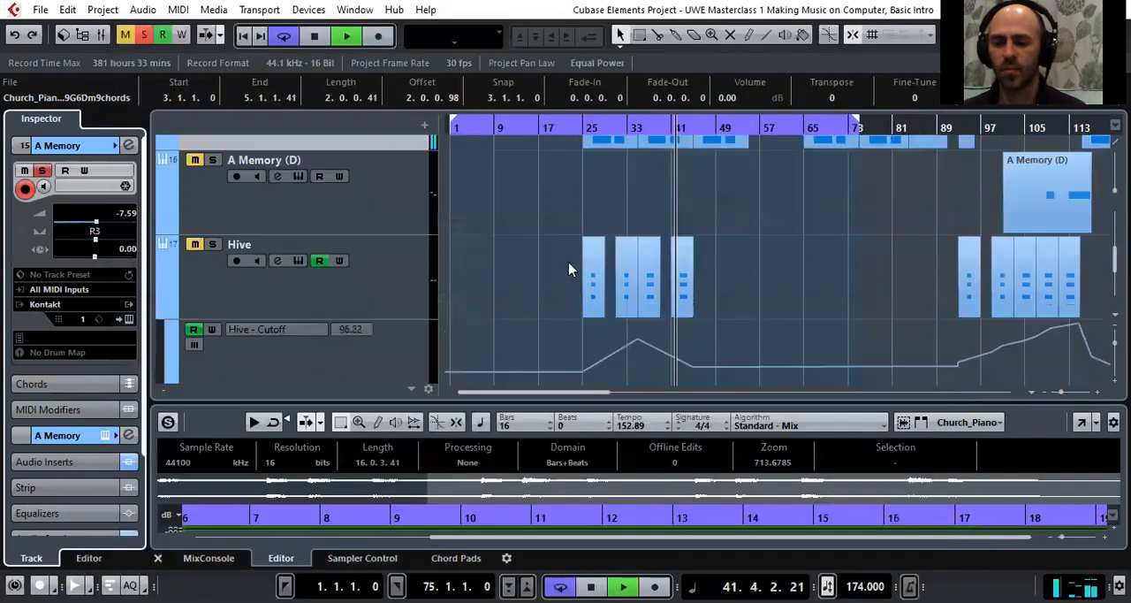
pyautogui.scroll(1, 547, 291)
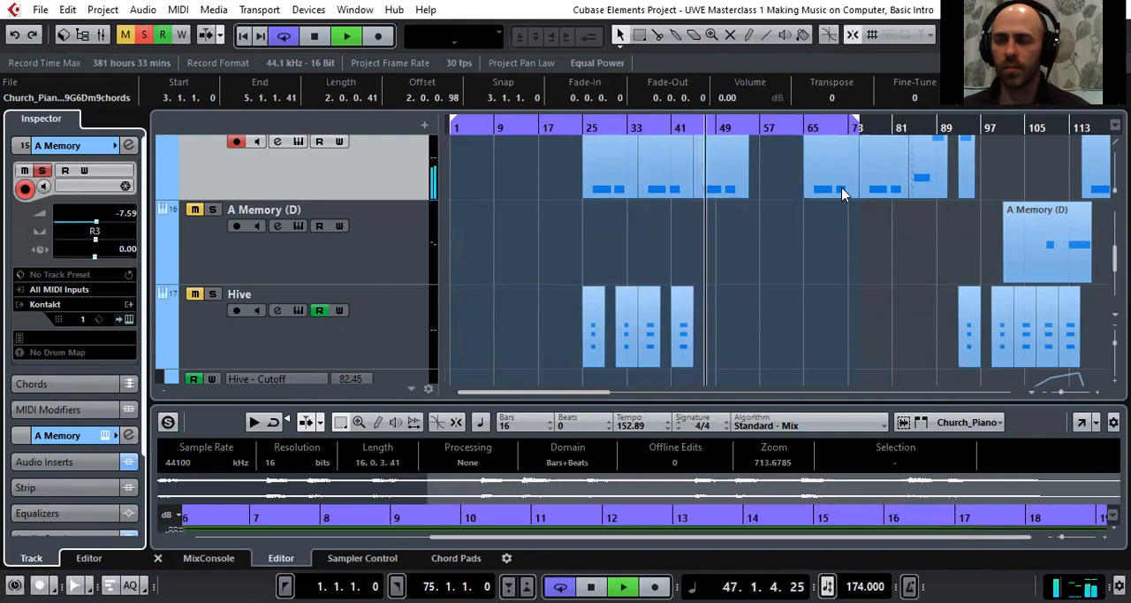
pyautogui.moveTo(888, 129); pyautogui.dragTo(892, 149)
pyautogui.press('space')
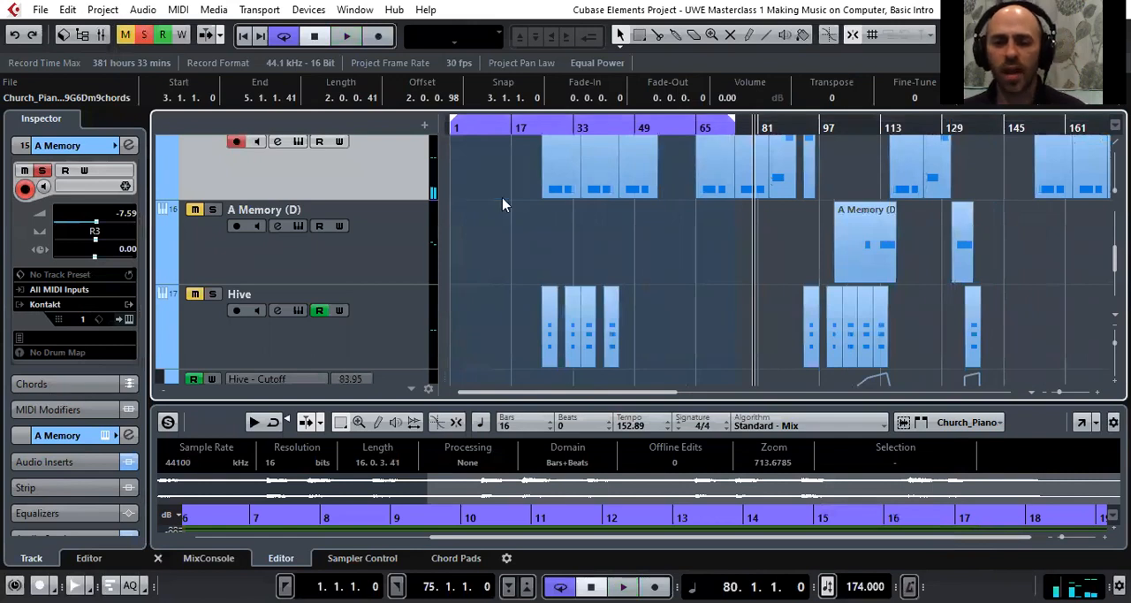
# Solo the A Memory (D) and Hive tracks, select Hive and play it from bar 26 within its first part
pyautogui.click(213, 212)
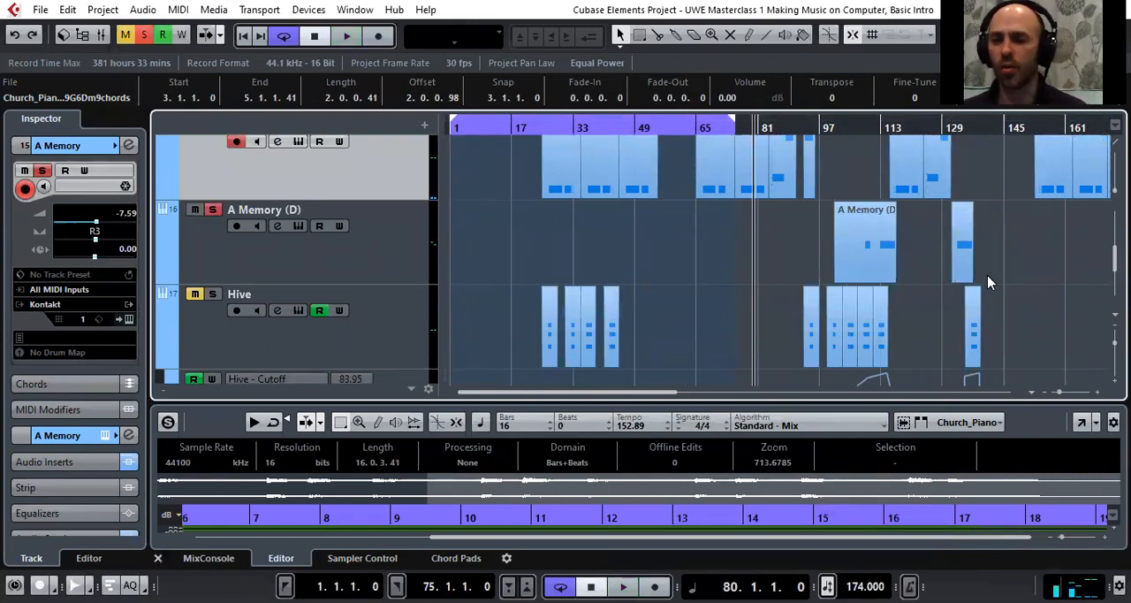
pyautogui.scroll(-1, 328, 296)
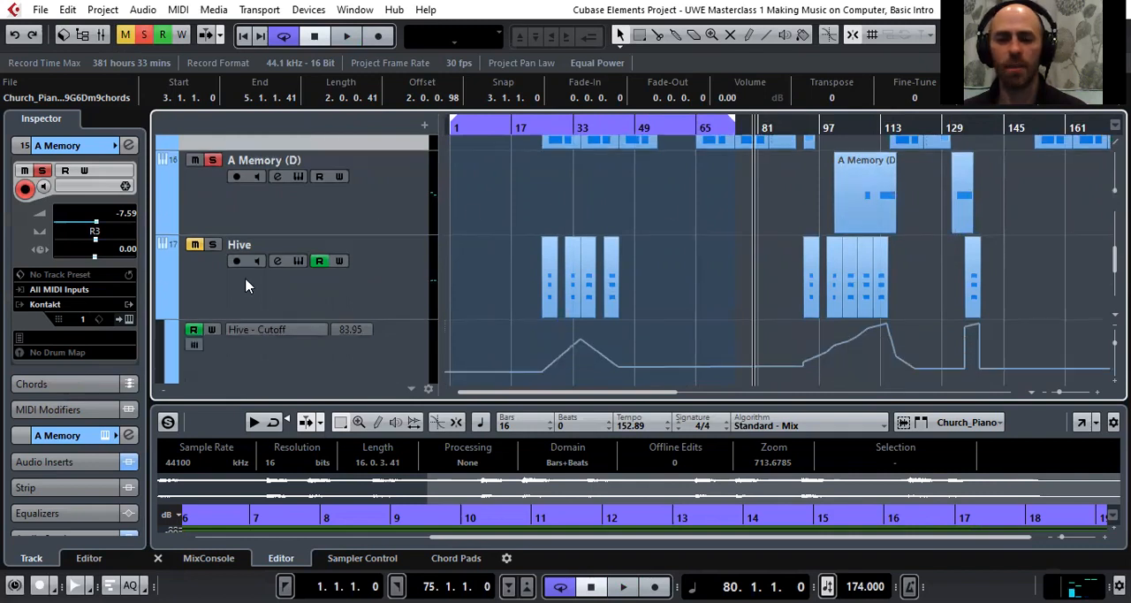
pyautogui.click(212, 245)
pyautogui.moveTo(535, 127); pyautogui.dragTo(550, 178)
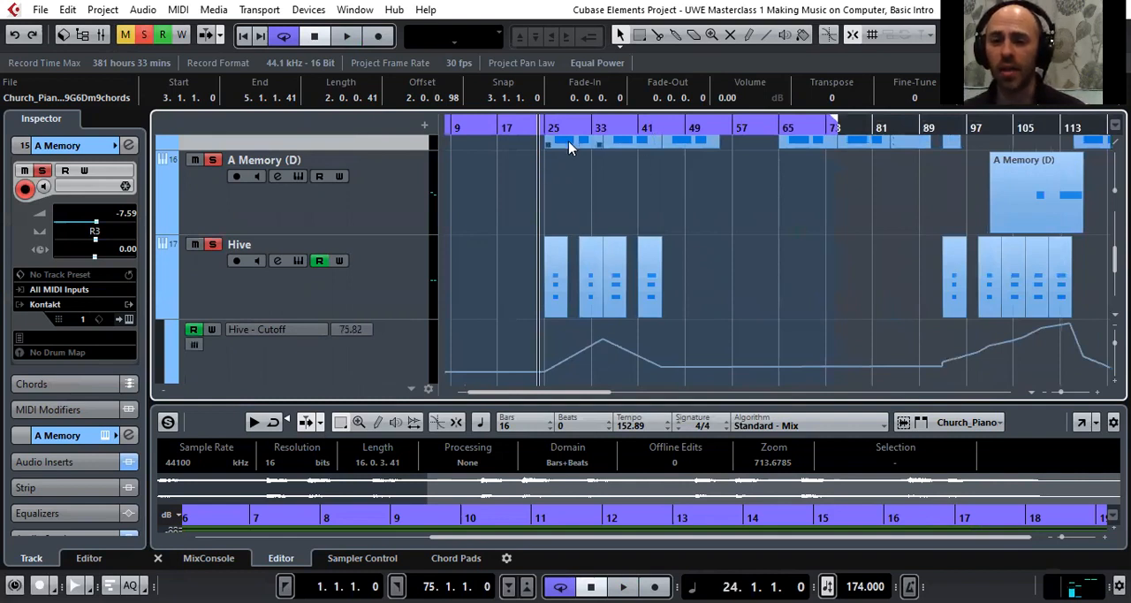
pyautogui.moveTo(554, 127); pyautogui.dragTo(542, 227)
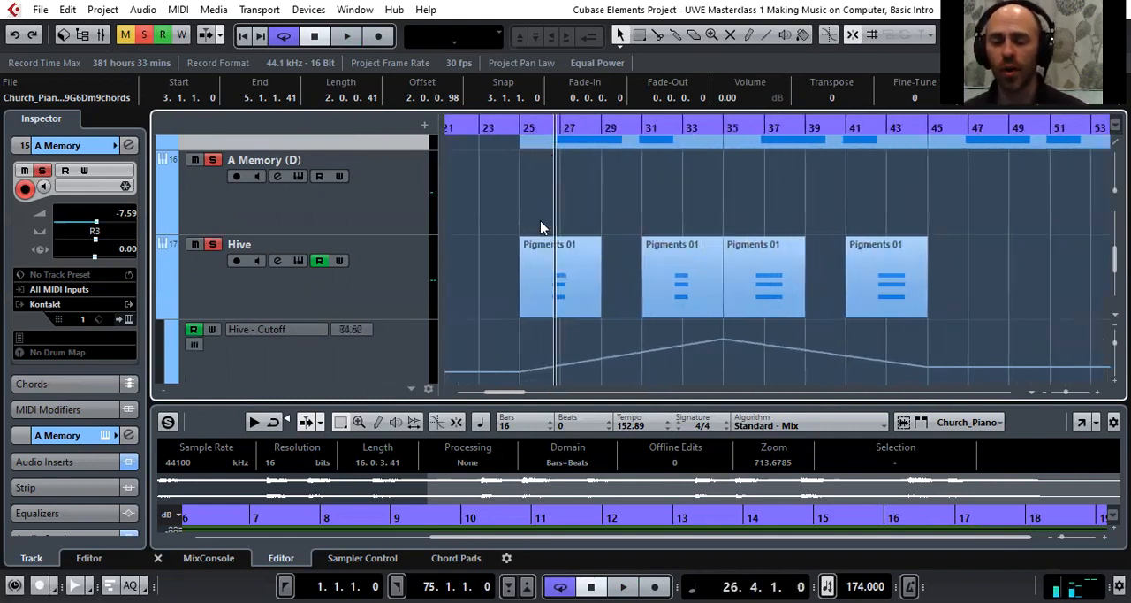
pyautogui.click(350, 302)
pyautogui.press('space')
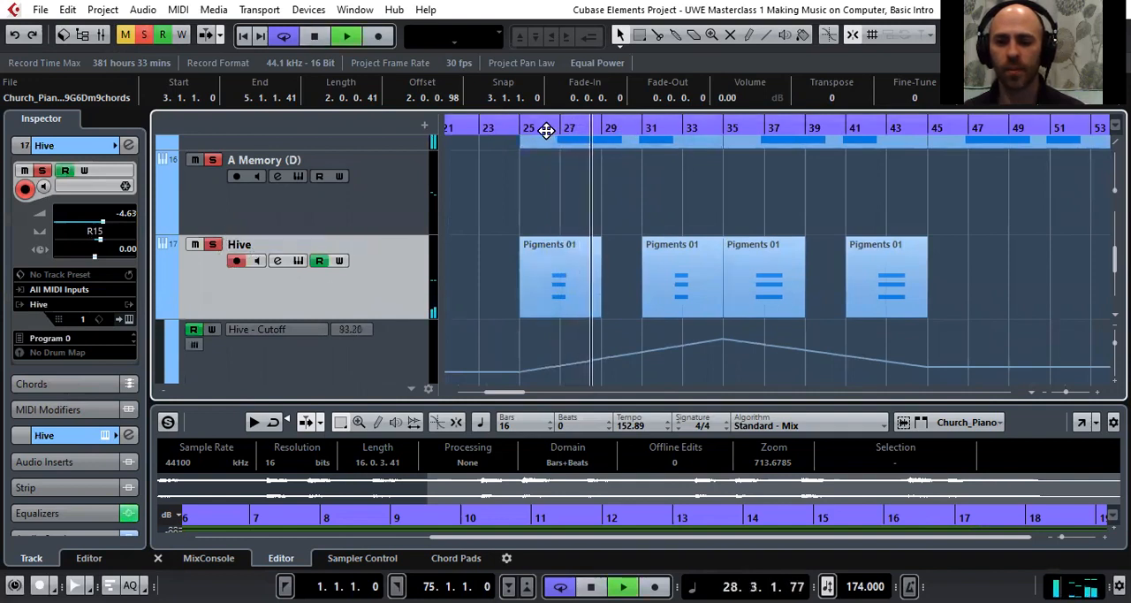
# Open the Hive track's synth to view the JH 80s Synthwave Midi Stack preset, close it and stop playback
pyautogui.click(131, 319)
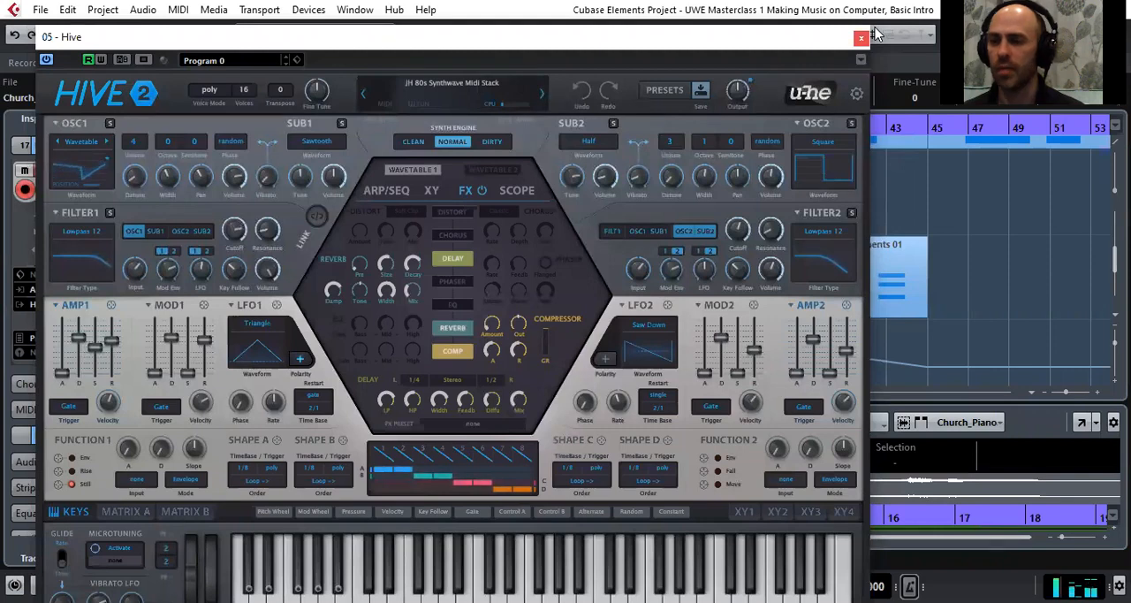
pyautogui.click(860, 37)
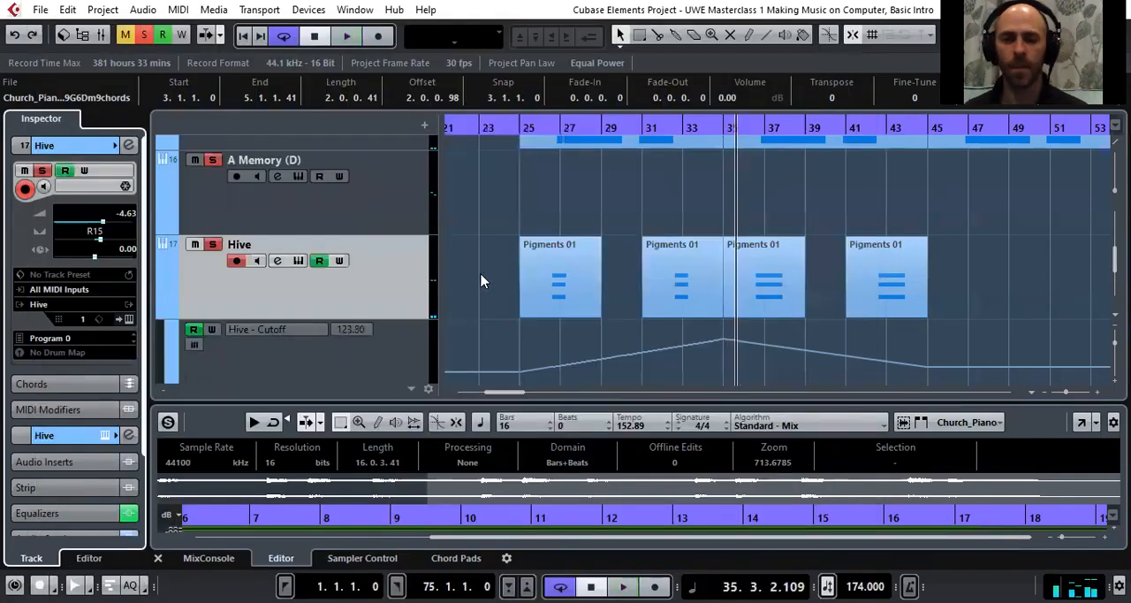
# Select and solo the Session Strings 2 track and play it from its first part around bar 25
pyautogui.scroll(-3, 483, 316)
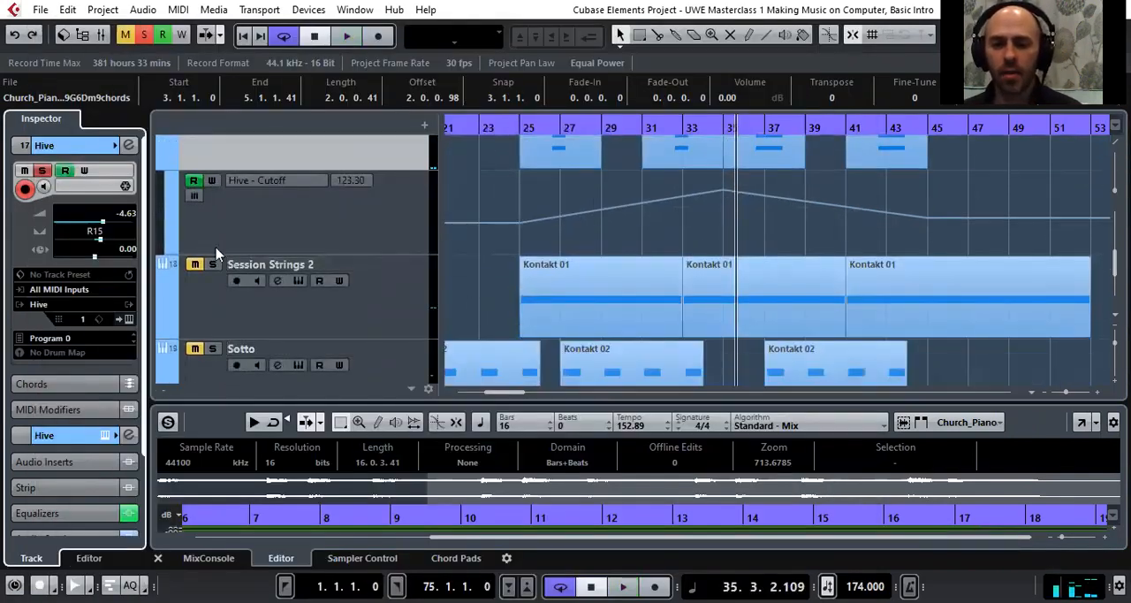
pyautogui.click(377, 310)
pyautogui.moveTo(521, 121); pyautogui.dragTo(512, 112)
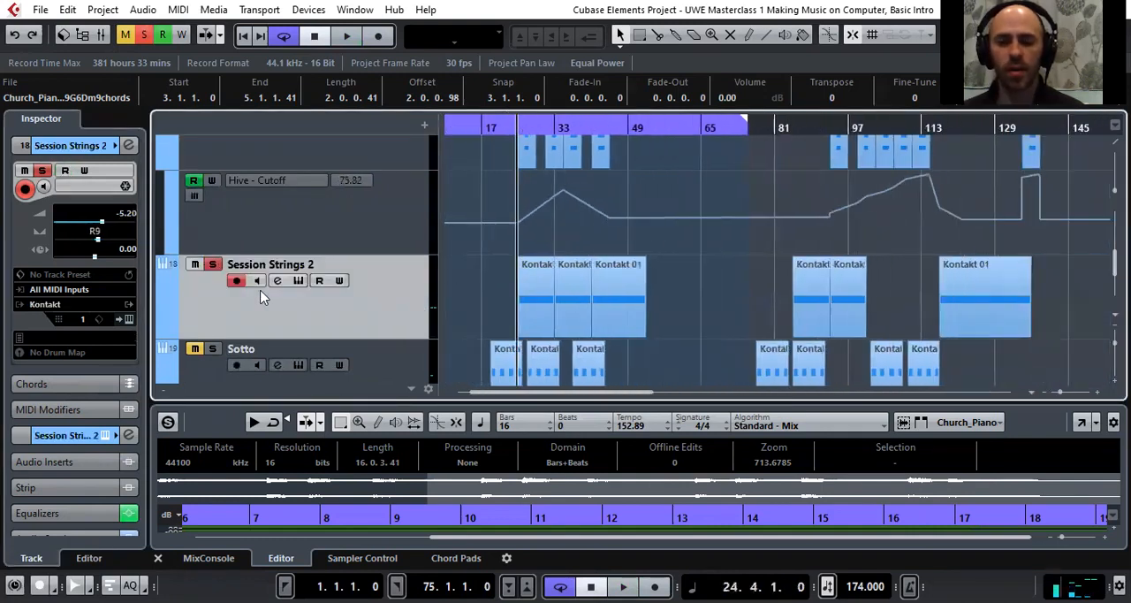
pyautogui.scroll(-2, 279, 288)
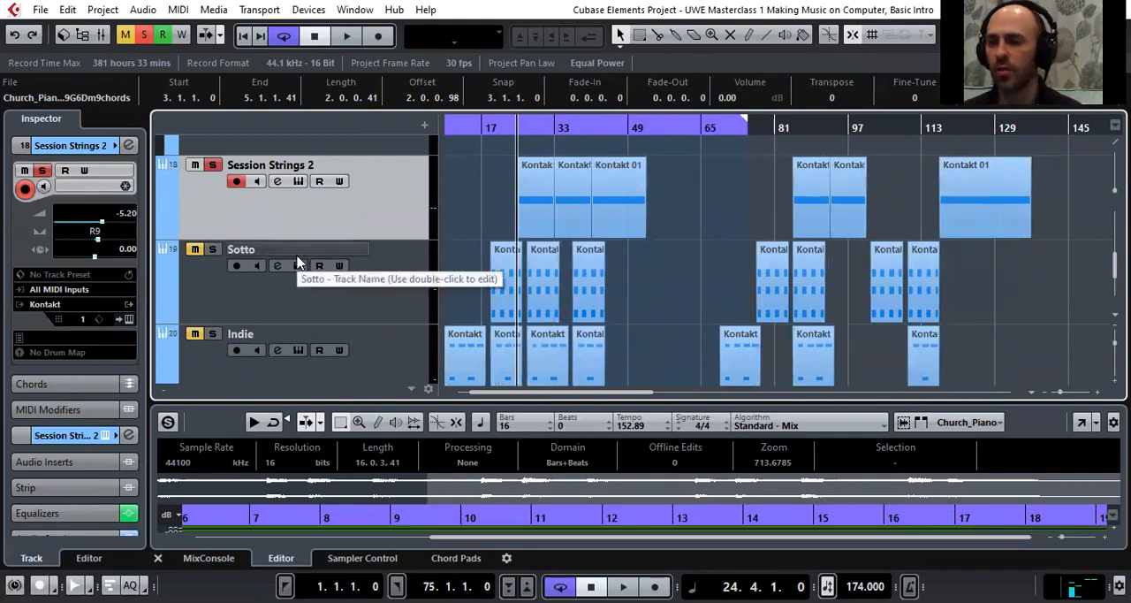
pyautogui.press('space')
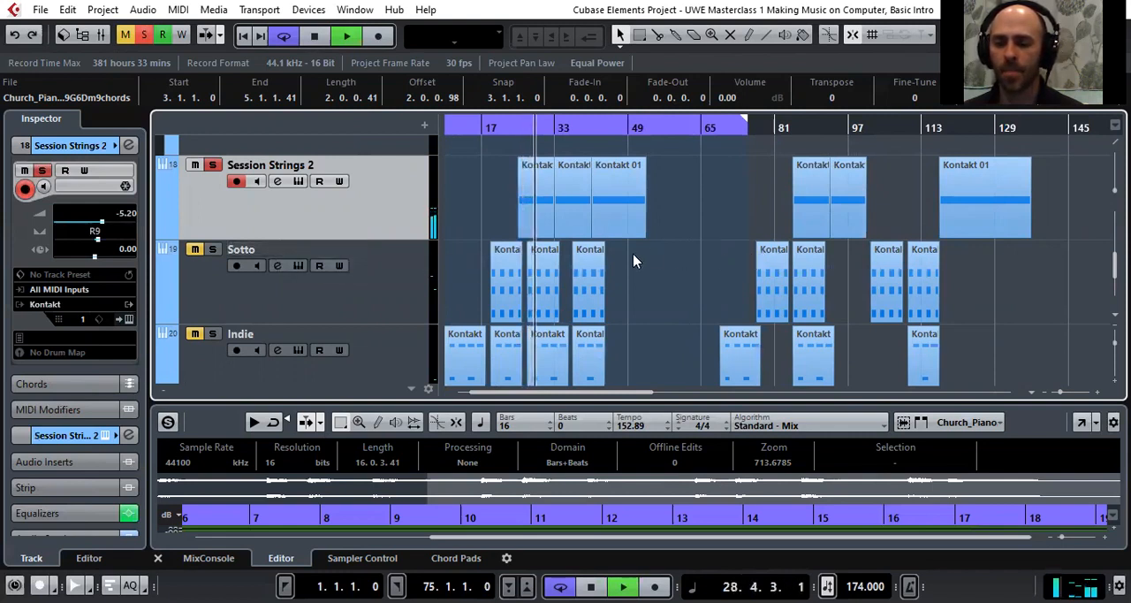
# Open the Session Strings 2 track's Kontakt instrument and examine the Session Strings Pro 2 phrase browser and key assignments
pyautogui.click(128, 315)
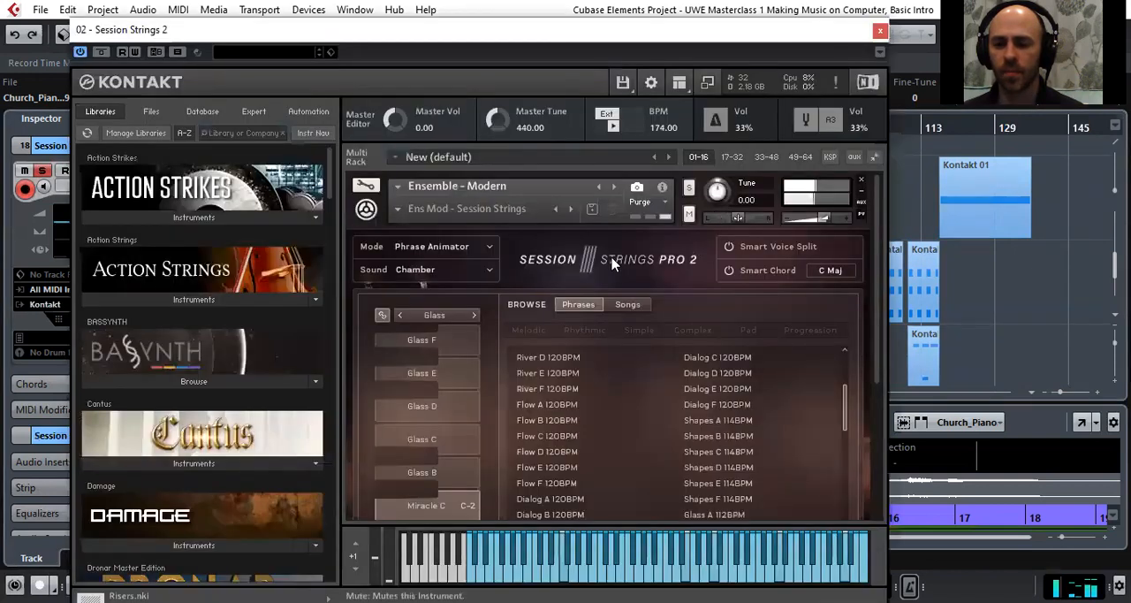
pyautogui.scroll(-3, 460, 404)
pyautogui.scroll(2, 458, 411)
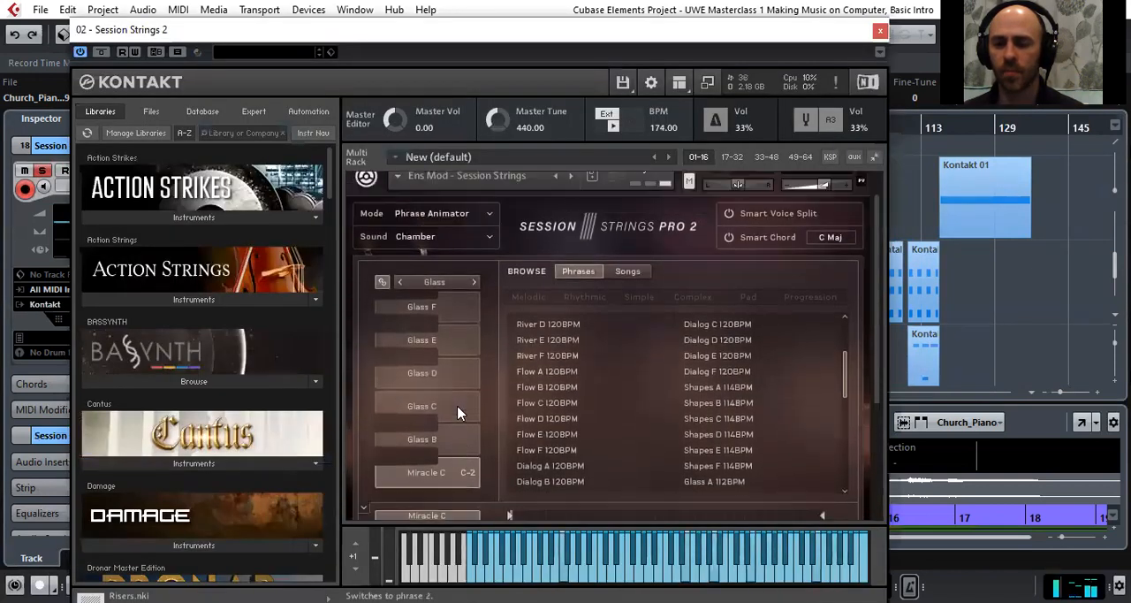
pyautogui.scroll(1, 458, 411)
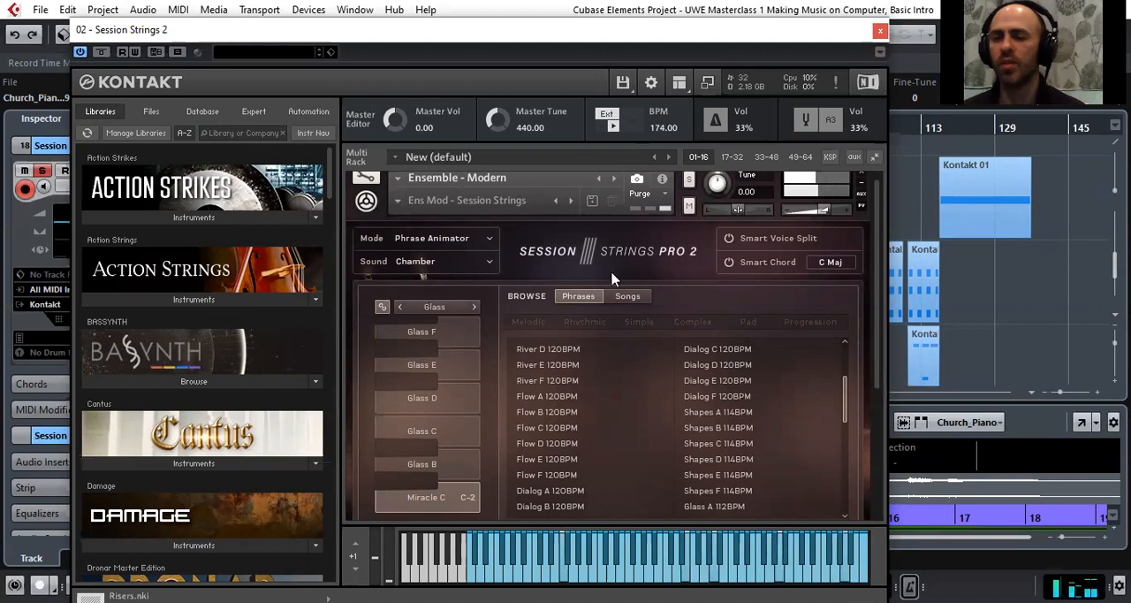
pyautogui.scroll(1, 565, 318)
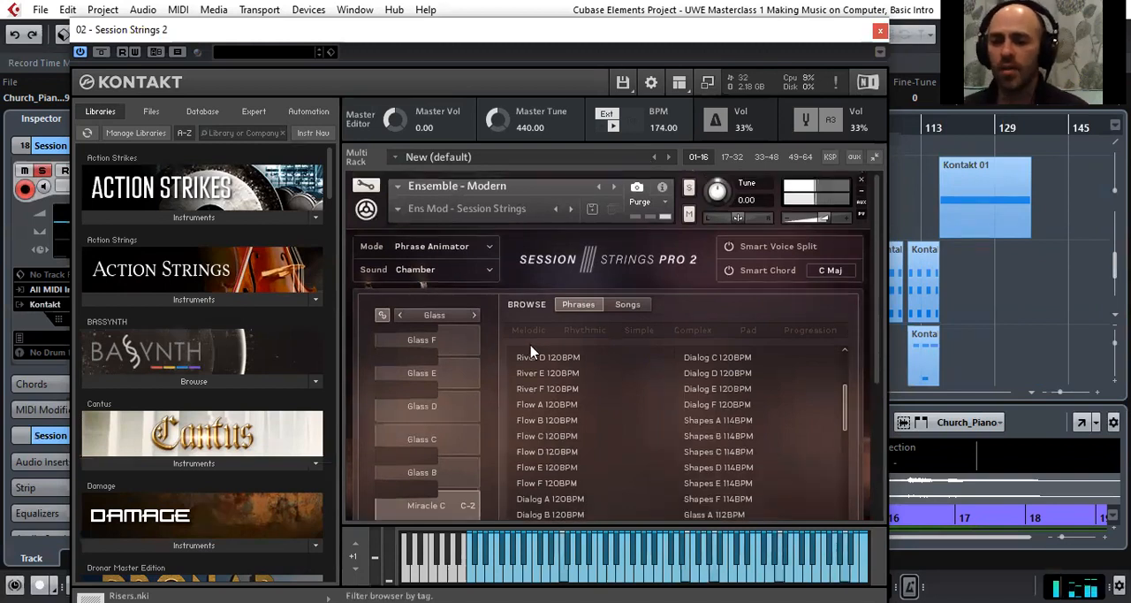
pyautogui.scroll(-1, 531, 349)
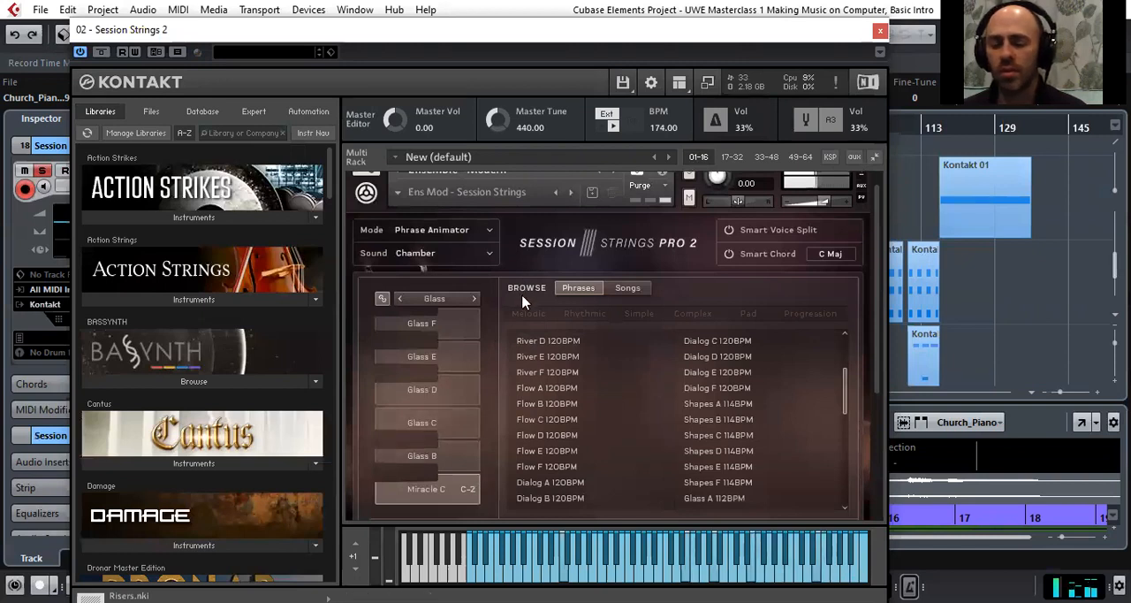
pyautogui.scroll(-1, 511, 369)
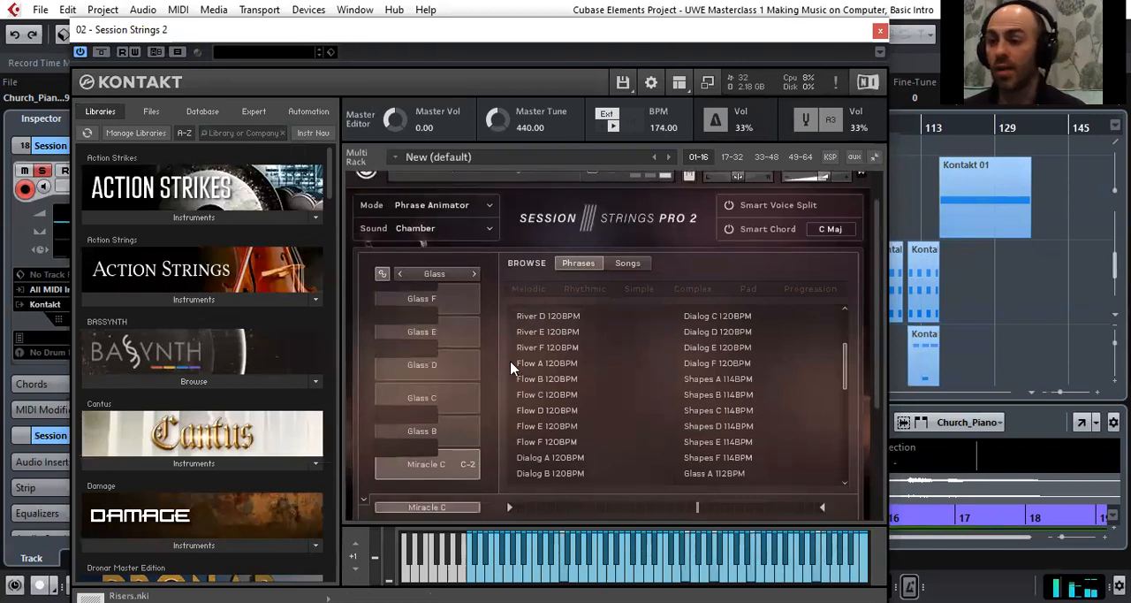
pyautogui.scroll(-1, 510, 360)
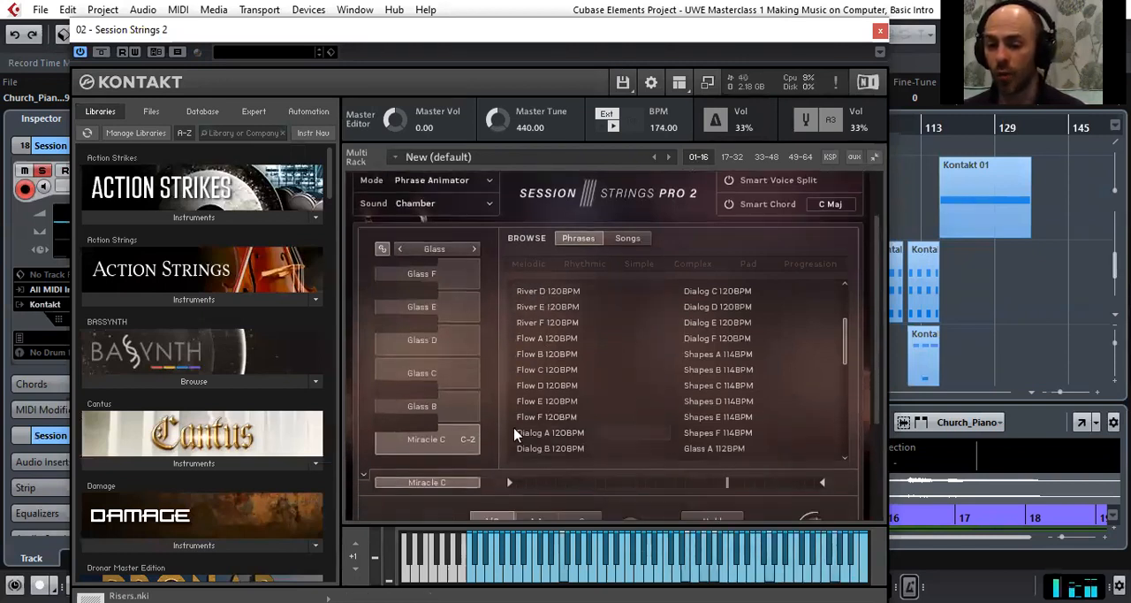
pyautogui.scroll(-1, 516, 435)
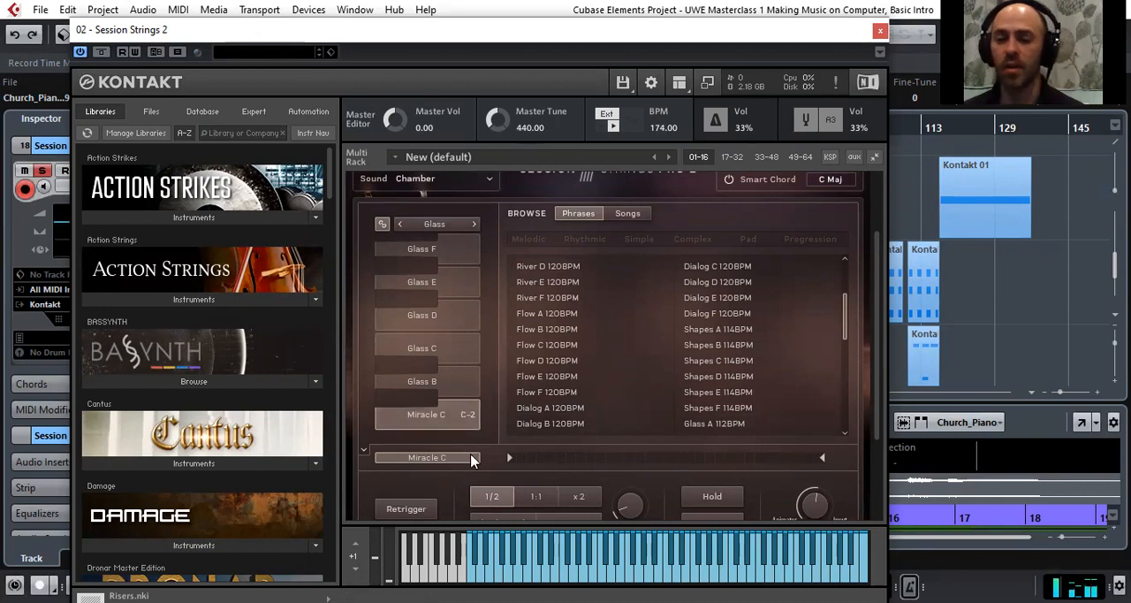
# Examine the playback controls for the Miracle C phrase and close the Session Strings 2 instrument
pyautogui.scroll(1, 498, 378)
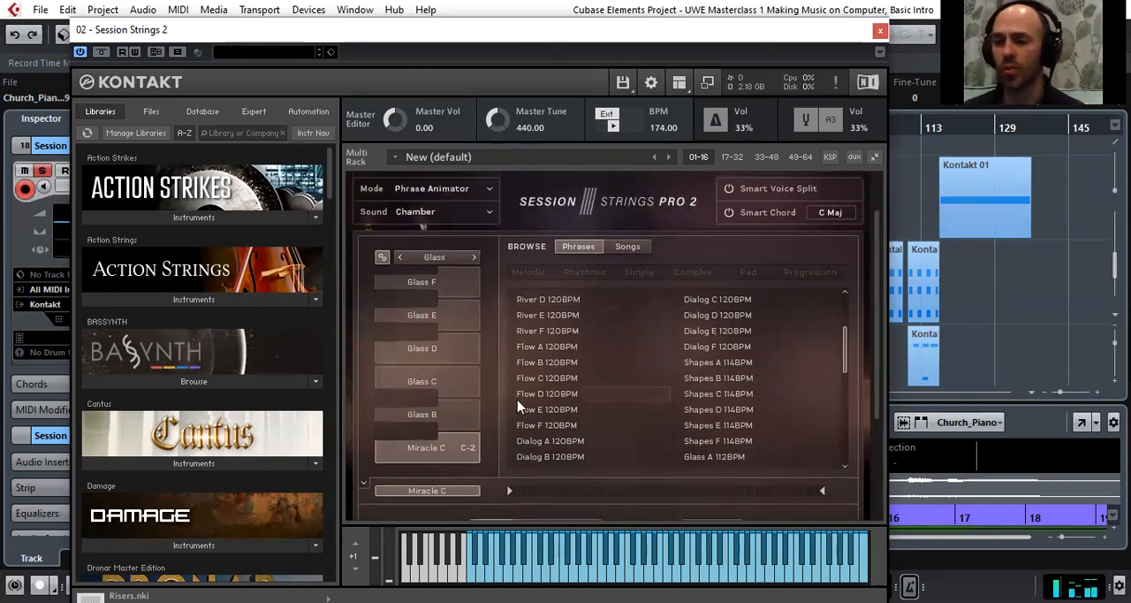
pyautogui.scroll(-1, 521, 402)
pyautogui.scroll(-1, 530, 410)
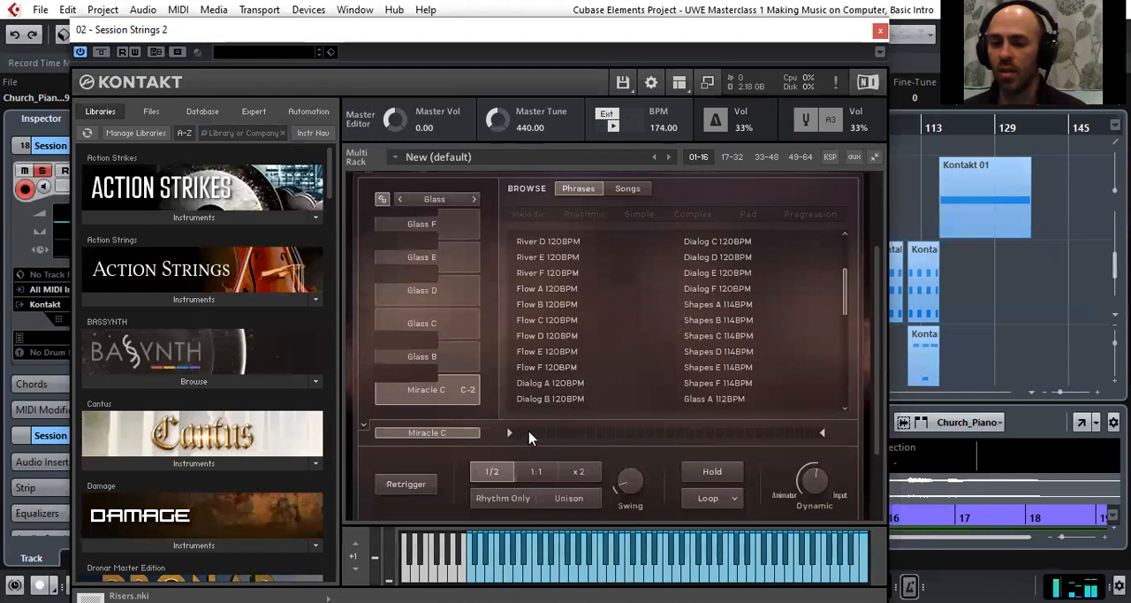
pyautogui.scroll(4, 477, 417)
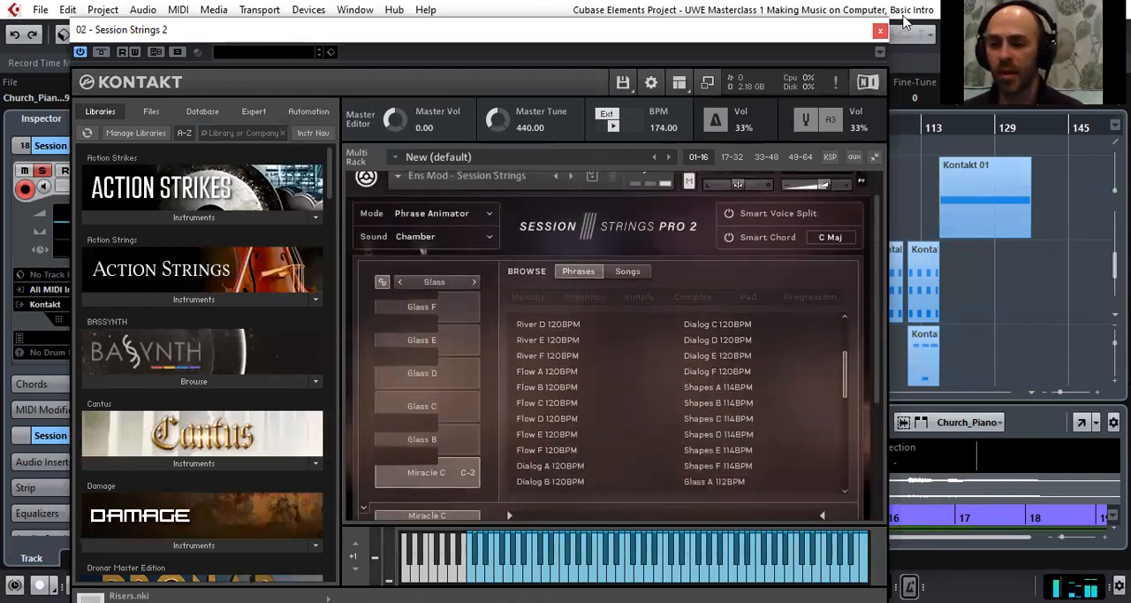
pyautogui.click(880, 31)
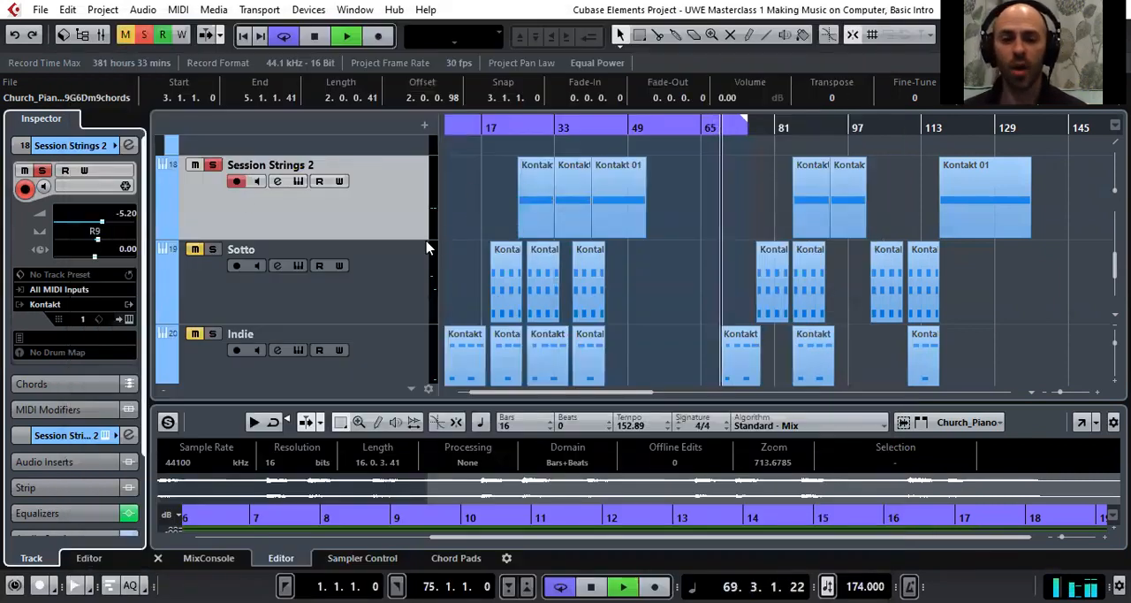
# Select and solo the Sotto track, play it from its first part, and view its Sotto Strings 16 bit instrument before closing it
pyautogui.click(257, 310)
pyautogui.moveTo(490, 127)
pyautogui.mouseDown()
pyautogui.moveTo(495, 152)
pyautogui.moveTo(499, 143)
pyautogui.mouseUp()
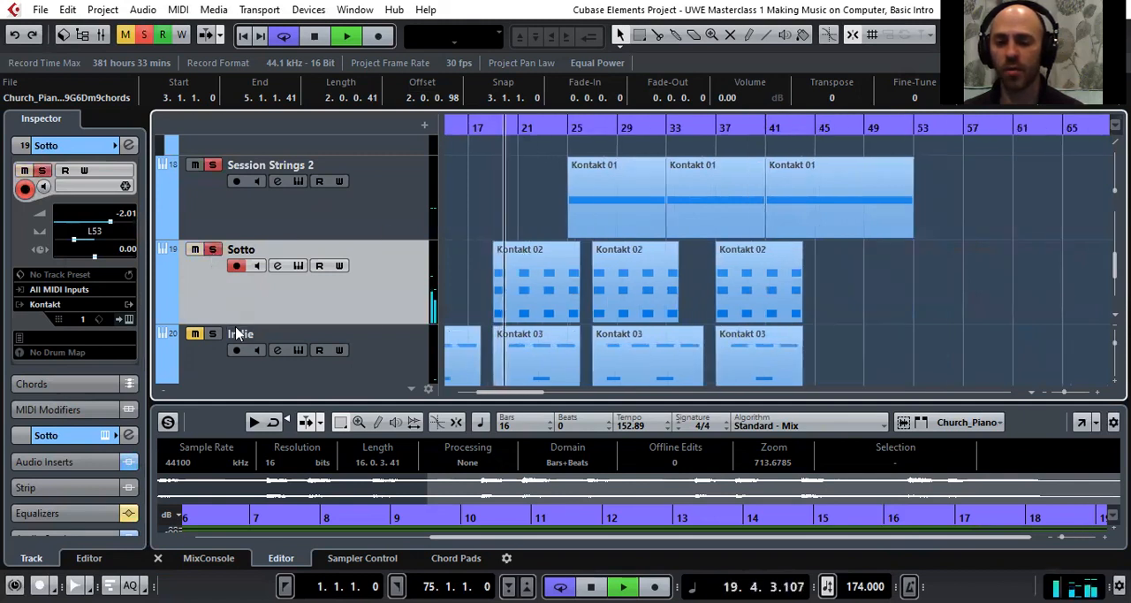
pyautogui.click(125, 319)
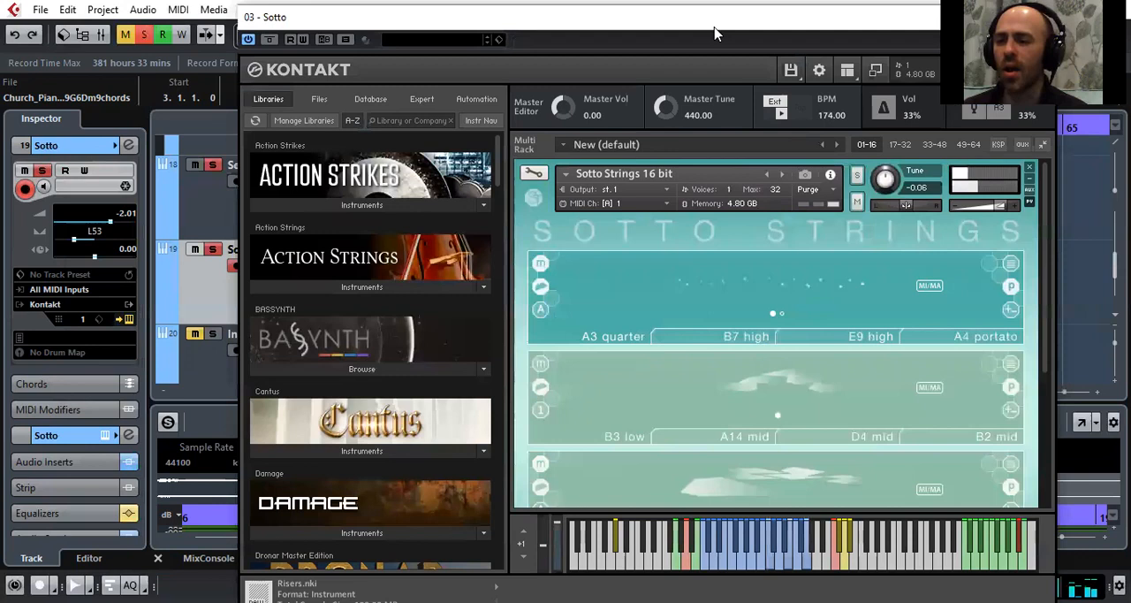
pyautogui.moveTo(715, 33); pyautogui.dragTo(636, 30)
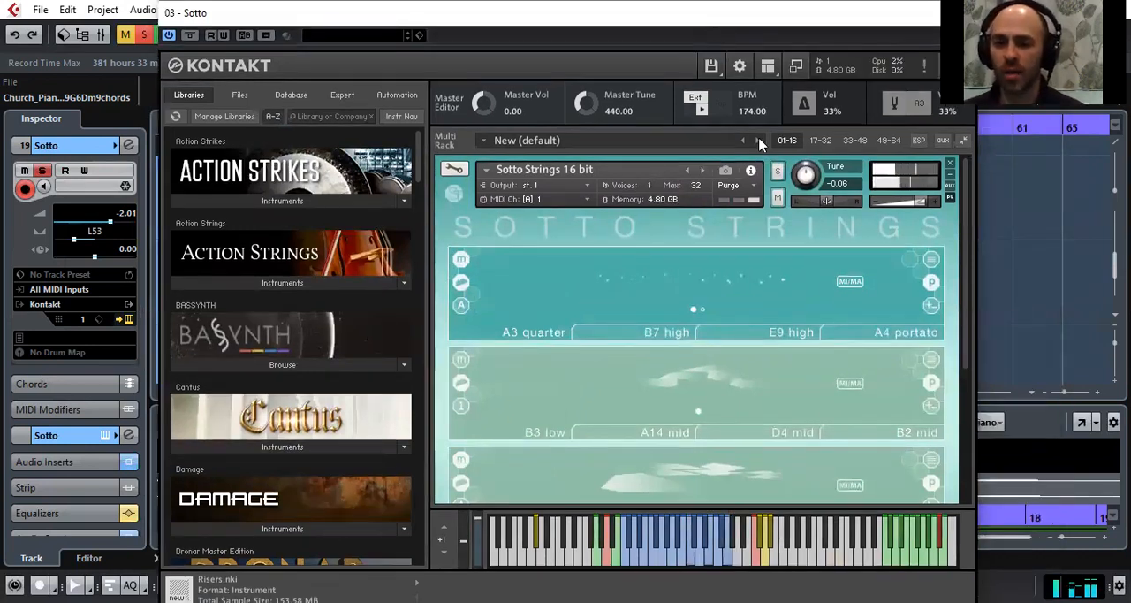
pyautogui.moveTo(494, 23); pyautogui.dragTo(474, 34)
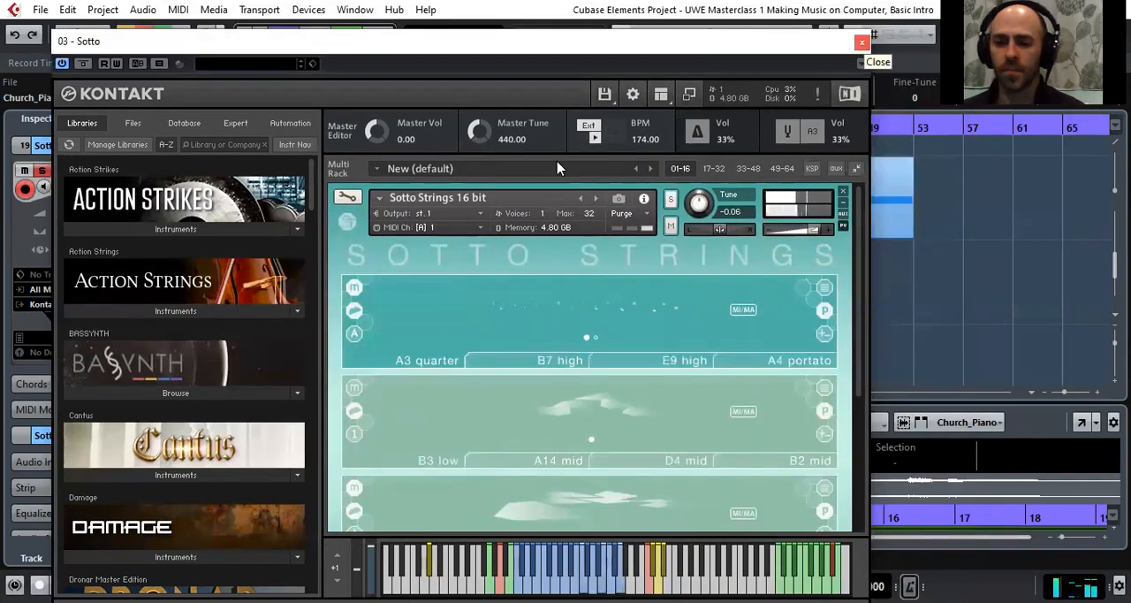
pyautogui.scroll(-3, 524, 276)
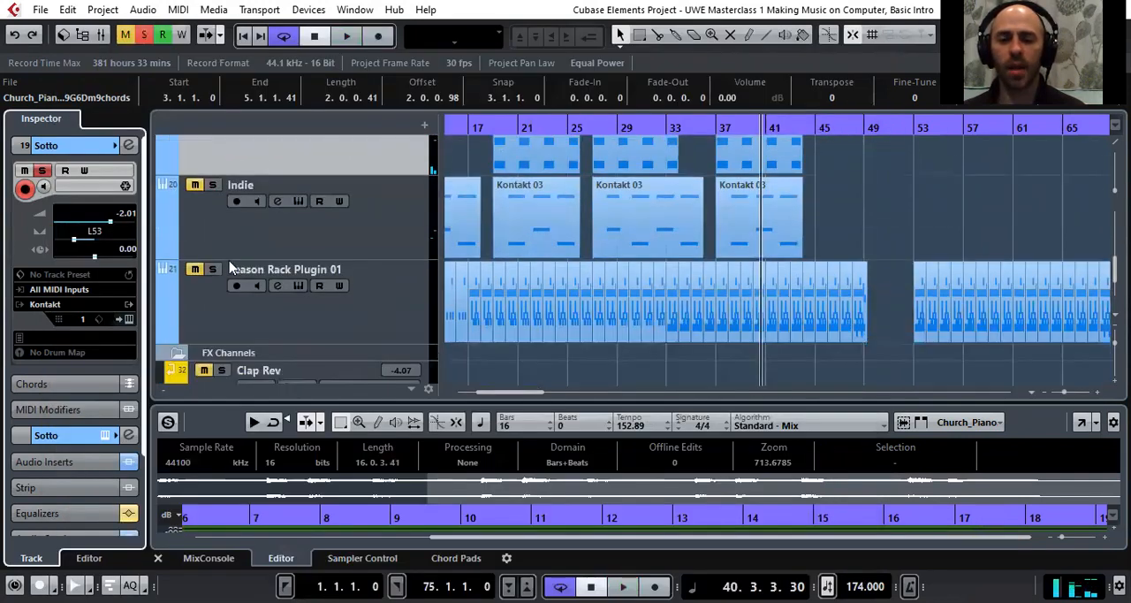
pyautogui.click(216, 234)
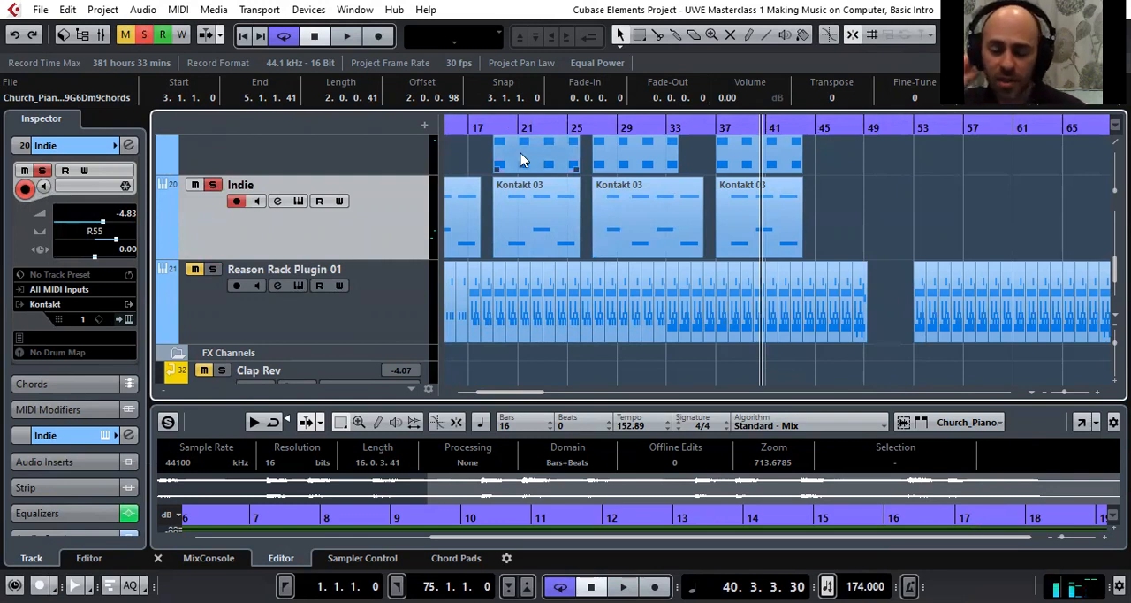
pyautogui.moveTo(508, 128); pyautogui.dragTo(500, 132)
pyautogui.scroll(-1, 421, 256)
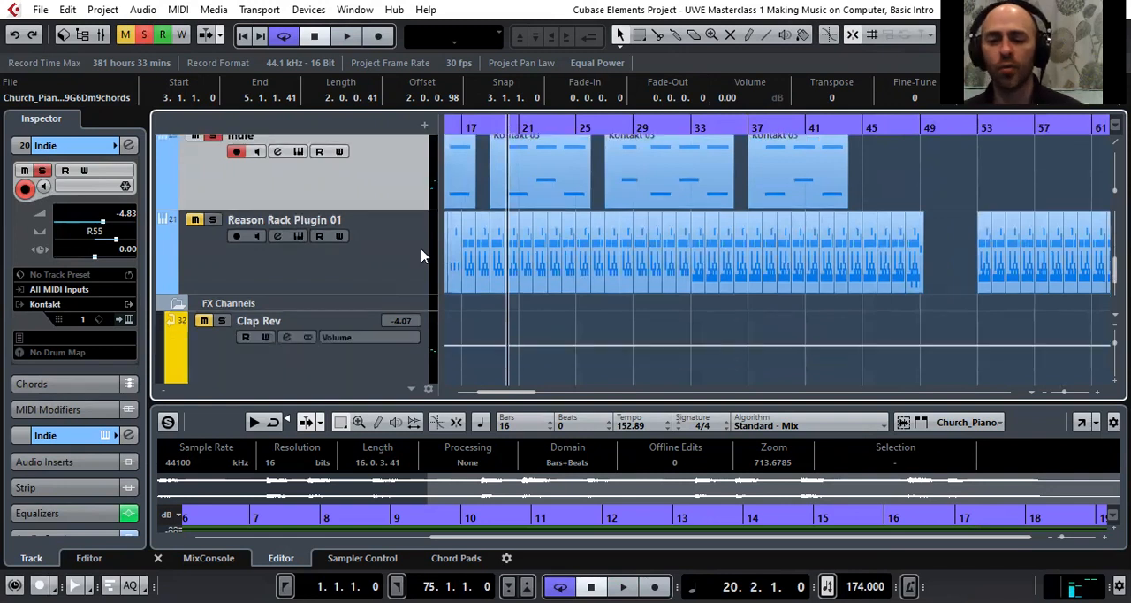
pyautogui.scroll(1, 237, 242)
pyautogui.click(212, 184)
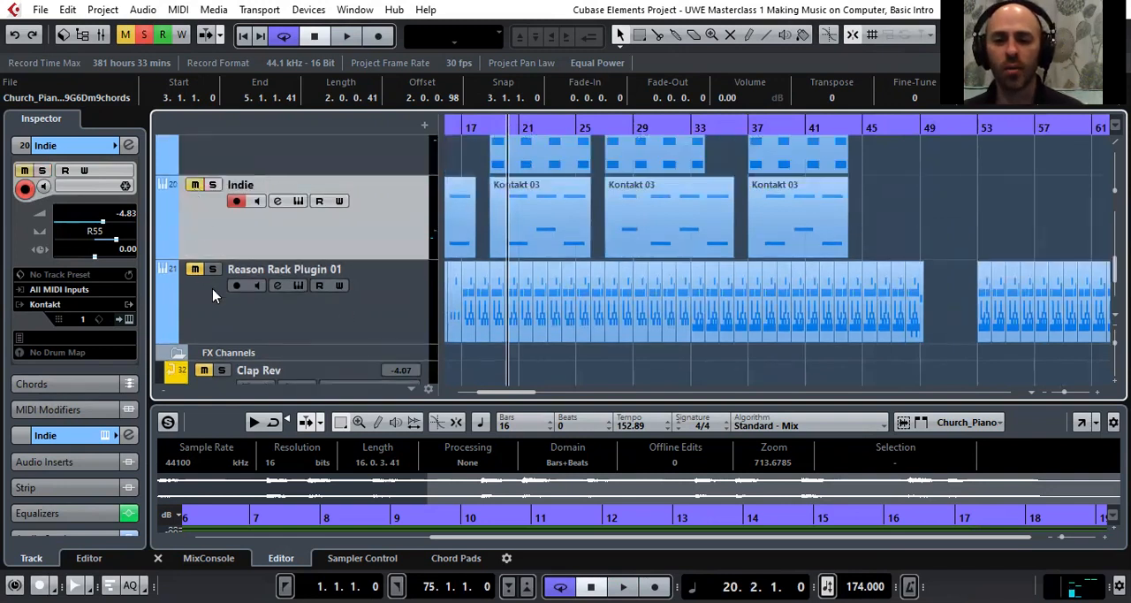
# Solo and select the Reason Rack Plugin 01 track and start playback from bar 1
pyautogui.click(213, 268)
pyautogui.moveTo(495, 126); pyautogui.dragTo(330, 113)
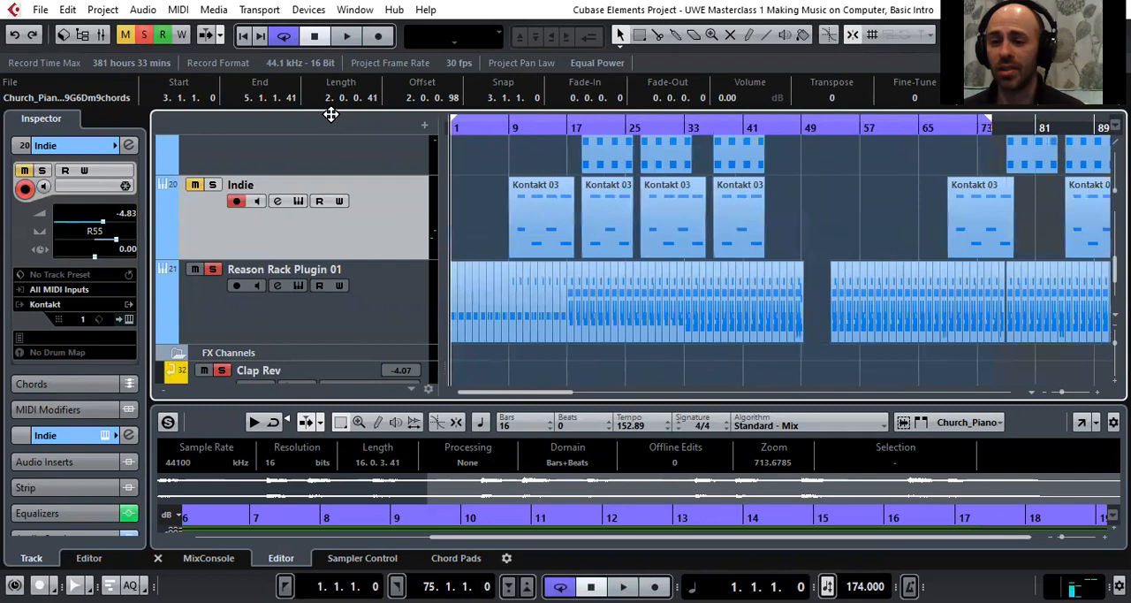
pyautogui.click(395, 325)
pyautogui.press('space')
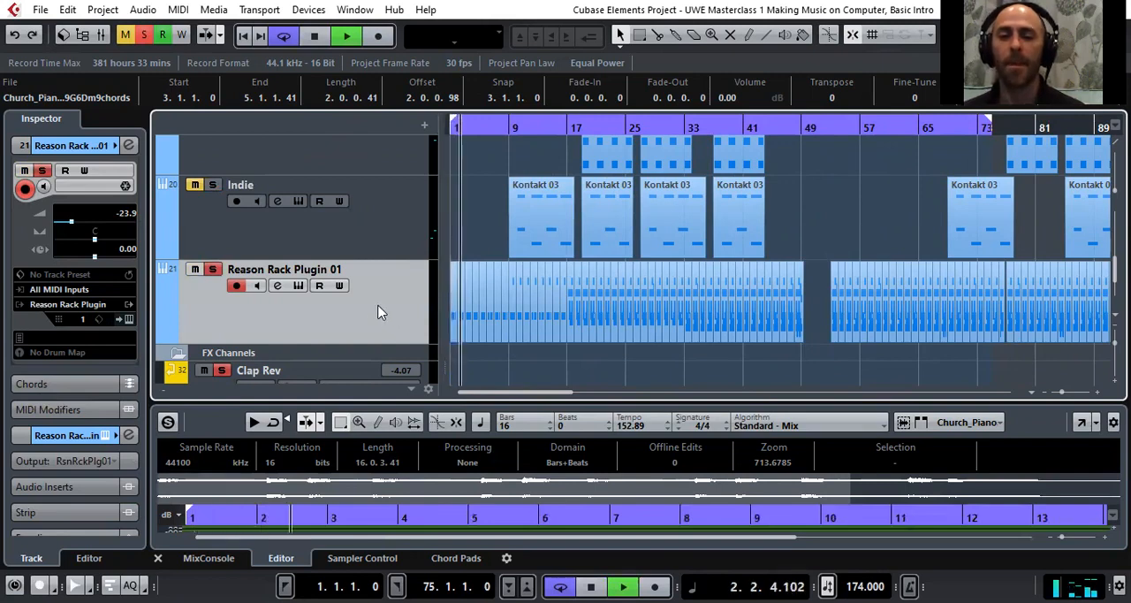
# Open the Reason Rack Plugin to view its Redrum Disco Kit, move the window clear of the timeline, and close it
pyautogui.click(130, 322)
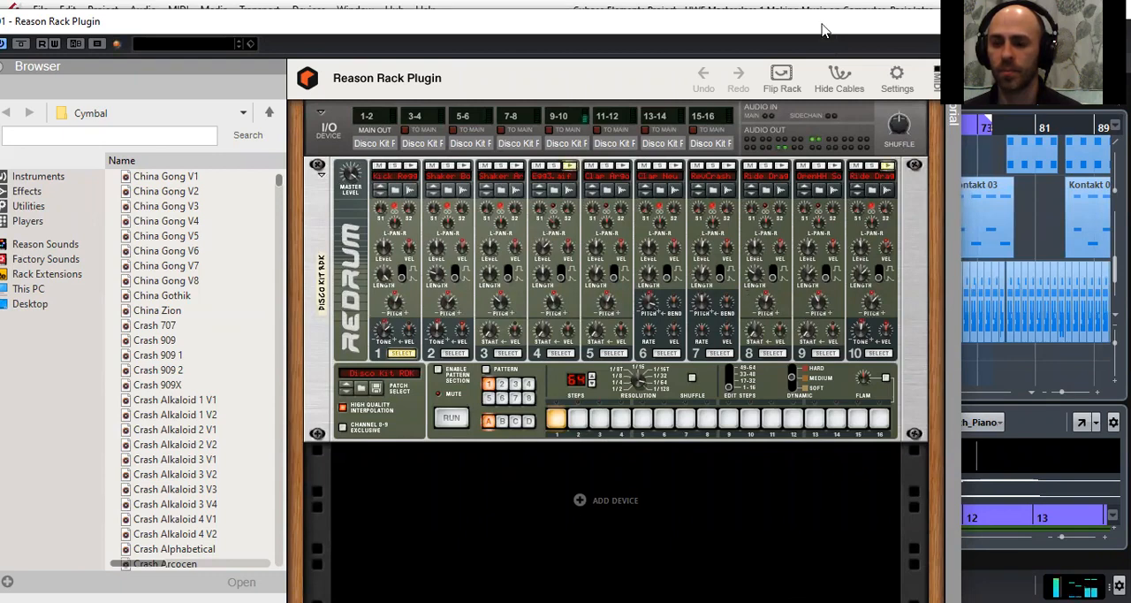
pyautogui.moveTo(822, 31); pyautogui.dragTo(836, 237)
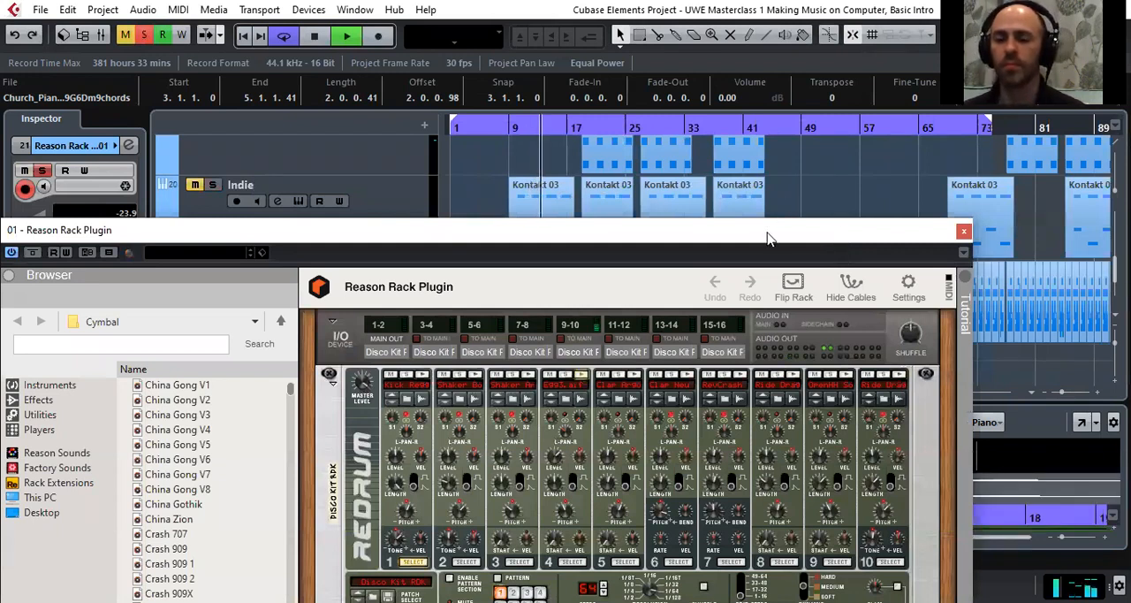
pyautogui.moveTo(767, 237); pyautogui.dragTo(771, 224)
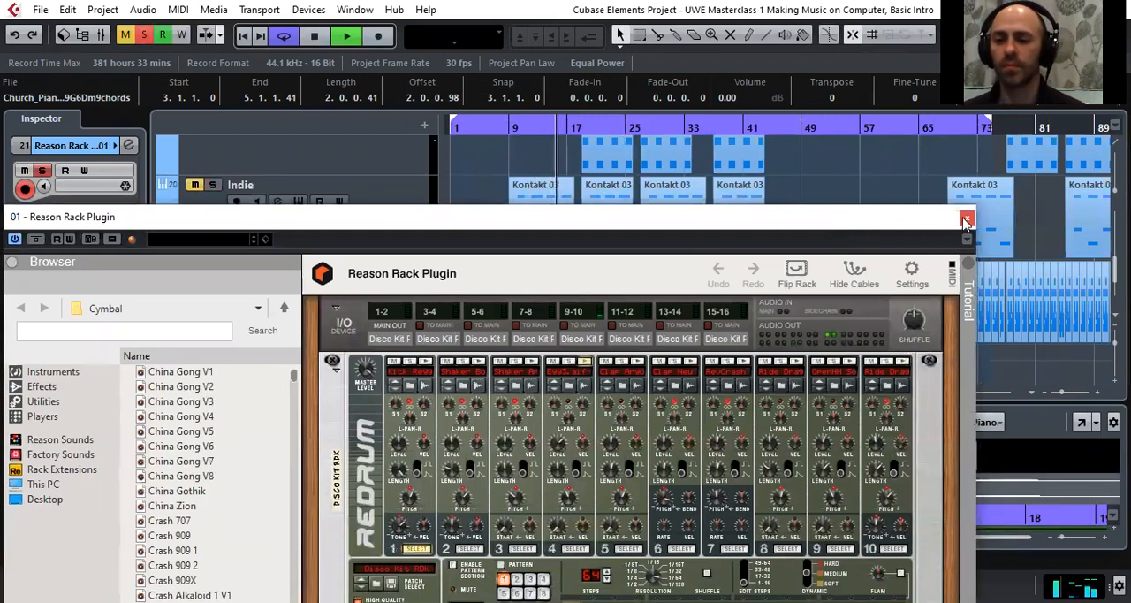
pyautogui.click(966, 219)
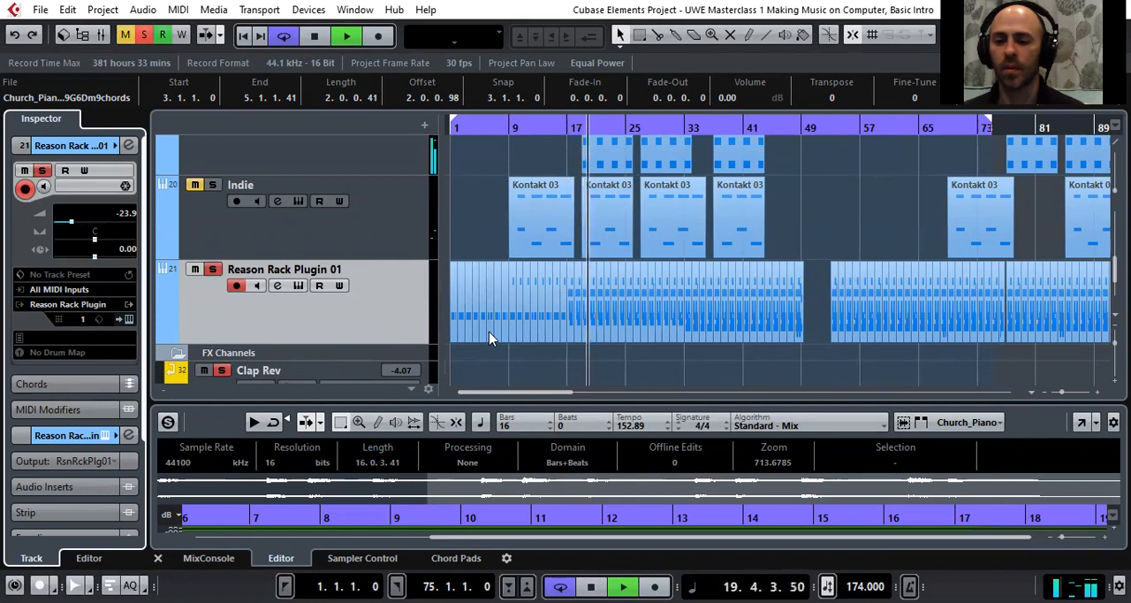
# Examine the layered tracks during playback, from the drum parts up to the church piano filter automation and back
pyautogui.moveTo(511, 395); pyautogui.dragTo(533, 392)
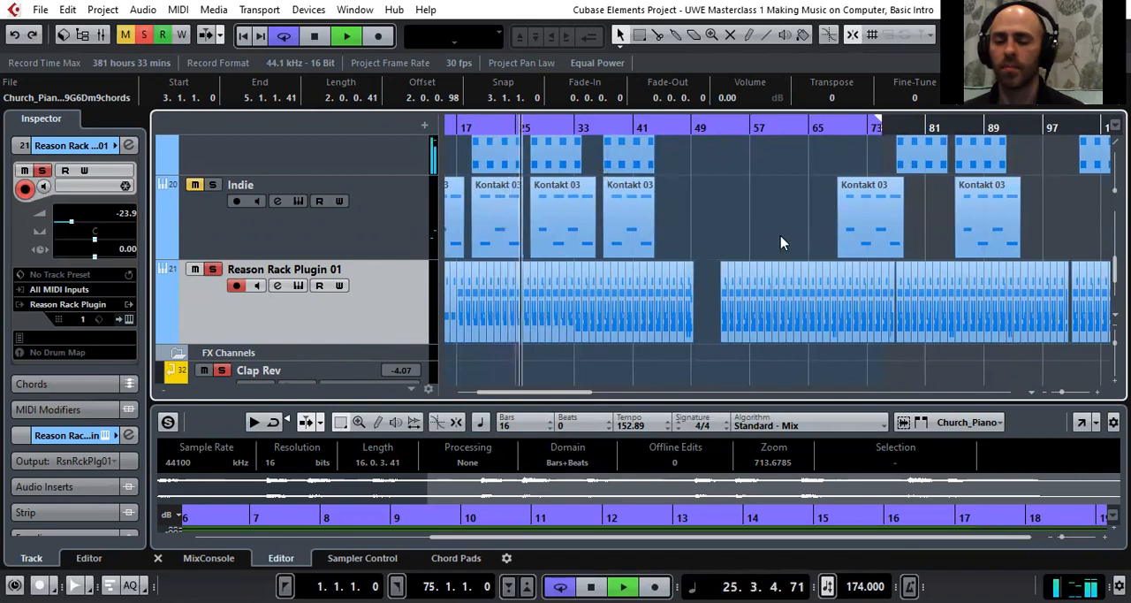
pyautogui.scroll(2, 732, 242)
pyautogui.scroll(2, 672, 255)
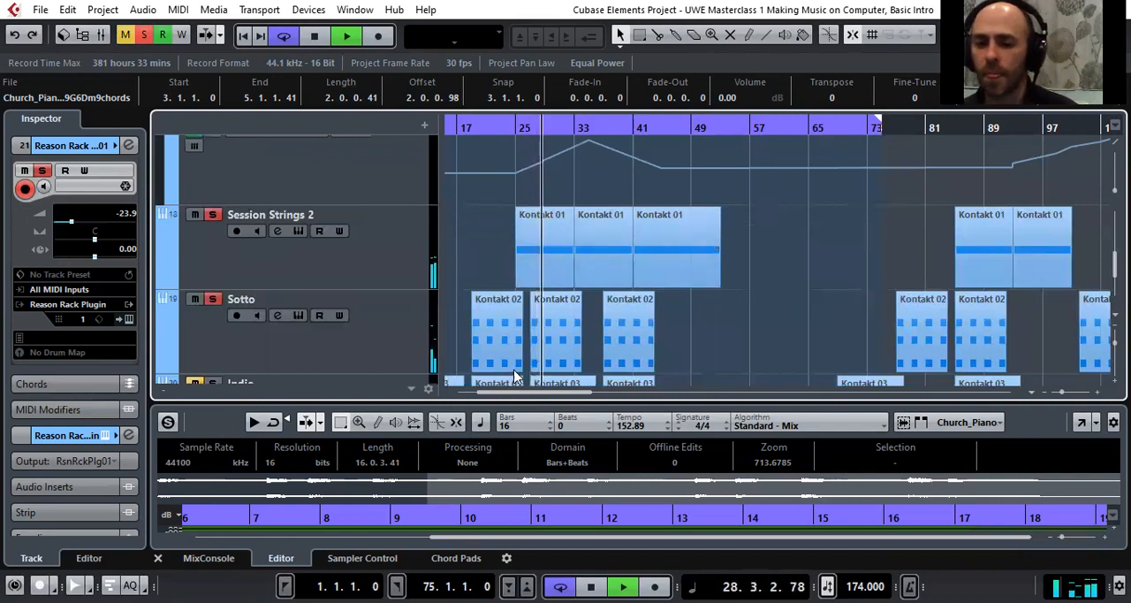
pyautogui.scroll(3, 530, 282)
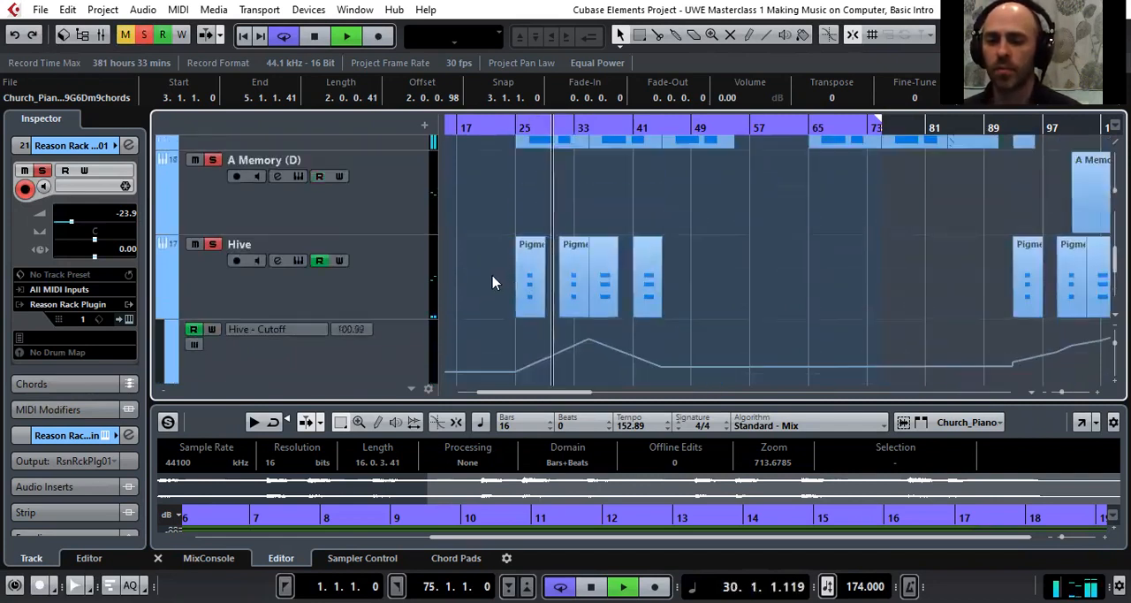
pyautogui.scroll(8, 493, 283)
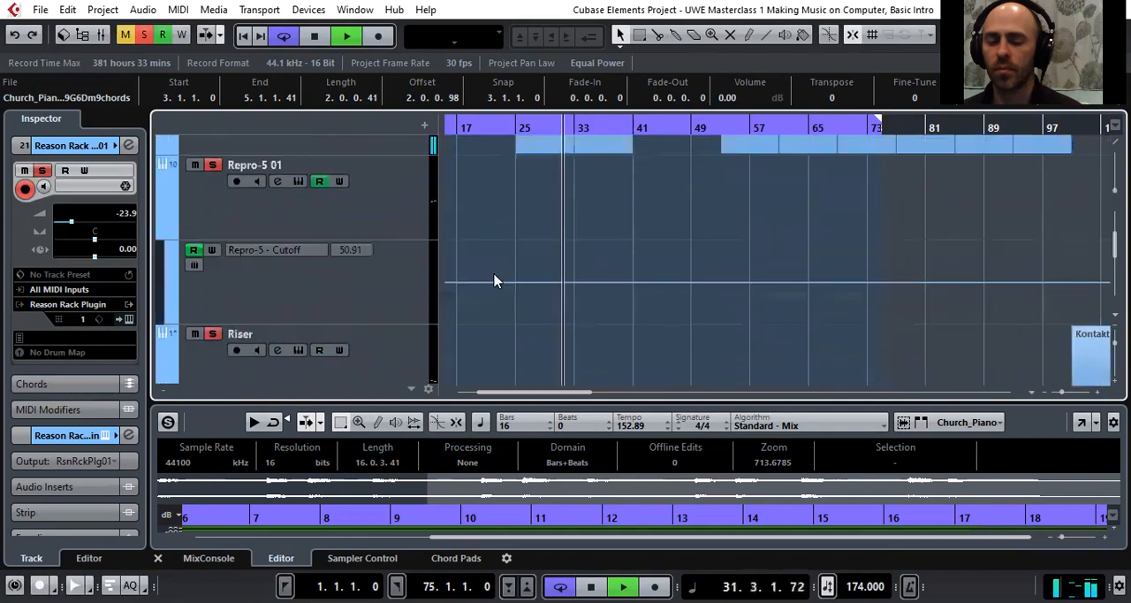
pyautogui.scroll(3, 497, 274)
pyautogui.scroll(-1, 499, 271)
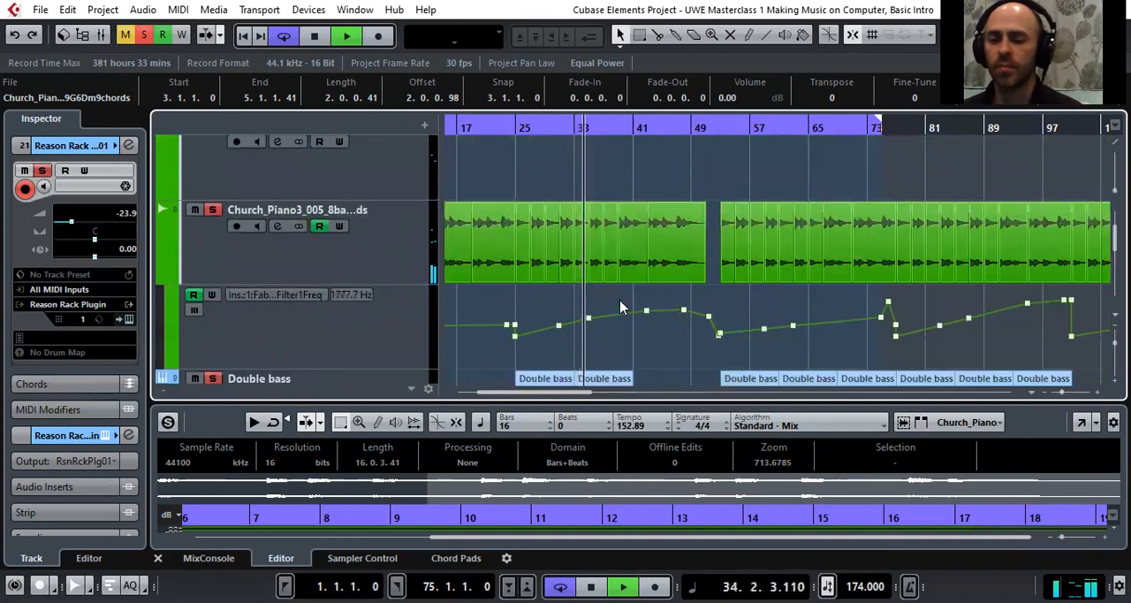
pyautogui.scroll(-6, 586, 327)
pyautogui.scroll(-10, 585, 329)
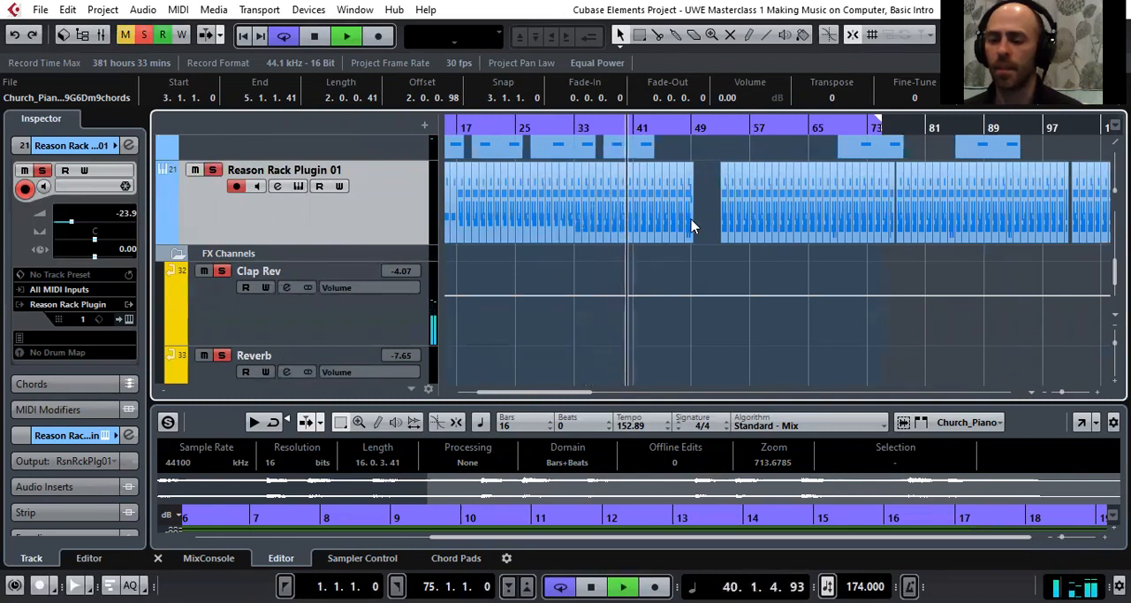
pyautogui.scroll(1, 711, 226)
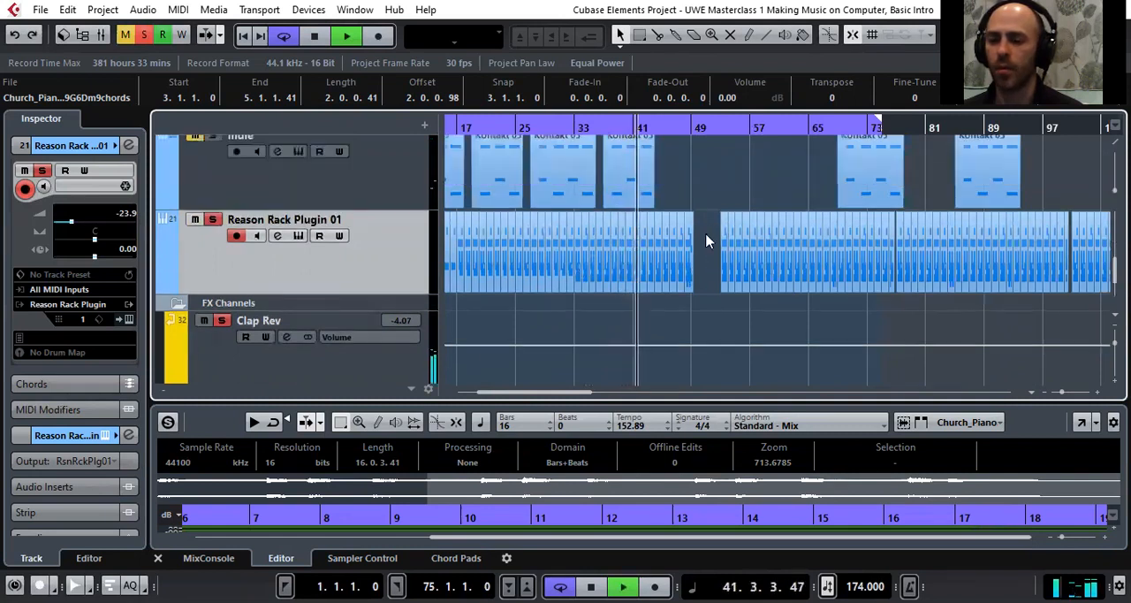
# Extend the cycle range's end to bar 129 and review the following bass, vocal and drum parts during playback
pyautogui.moveTo(877, 124)
pyautogui.mouseDown()
pyautogui.moveTo(1085, 128)
pyautogui.moveTo(1071, 150)
pyautogui.mouseUp()
pyautogui.moveTo(582, 392); pyautogui.dragTo(568, 396)
pyautogui.scroll(10, 545, 310)
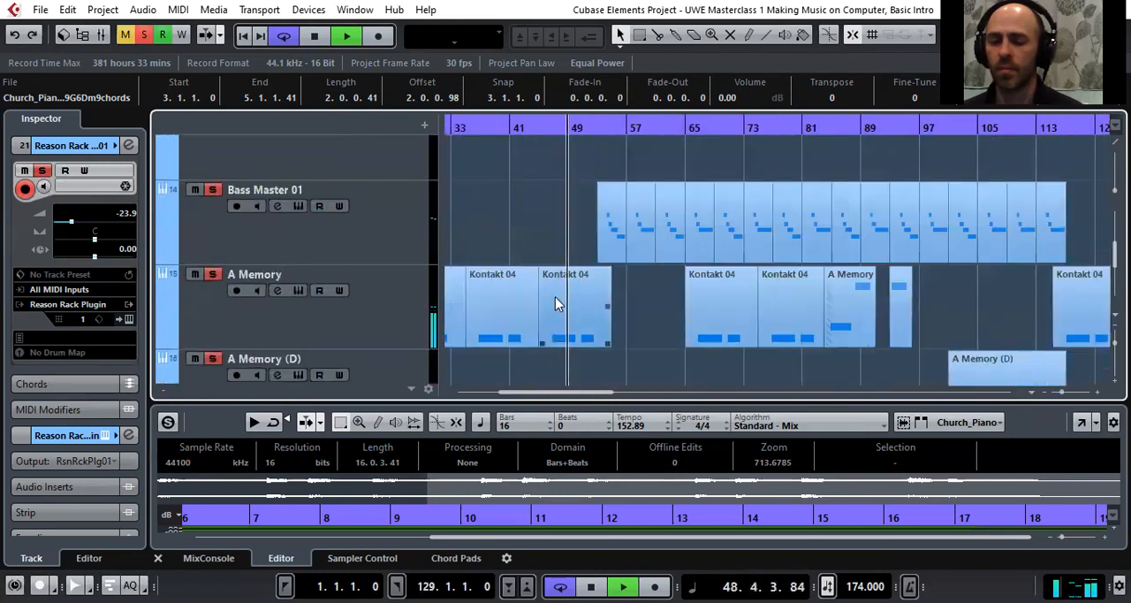
pyautogui.scroll(-10, 552, 299)
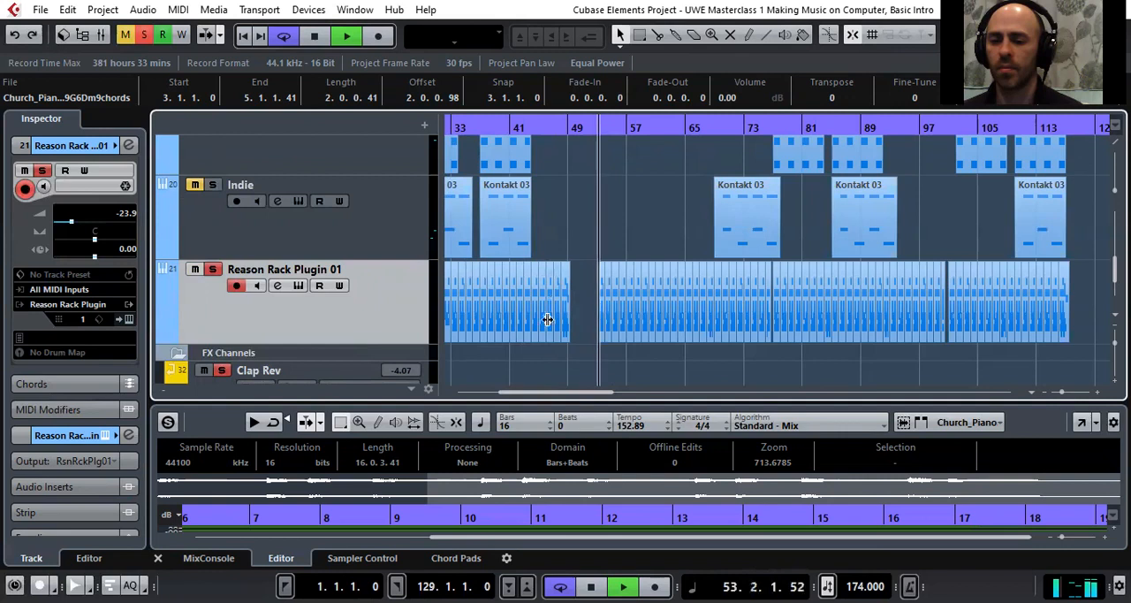
# Examine the layered parts after bar 49 during playback, from the Reason Rack Plugin 01 drums up to Bass Master 01
pyautogui.moveTo(592, 397); pyautogui.dragTo(608, 397)
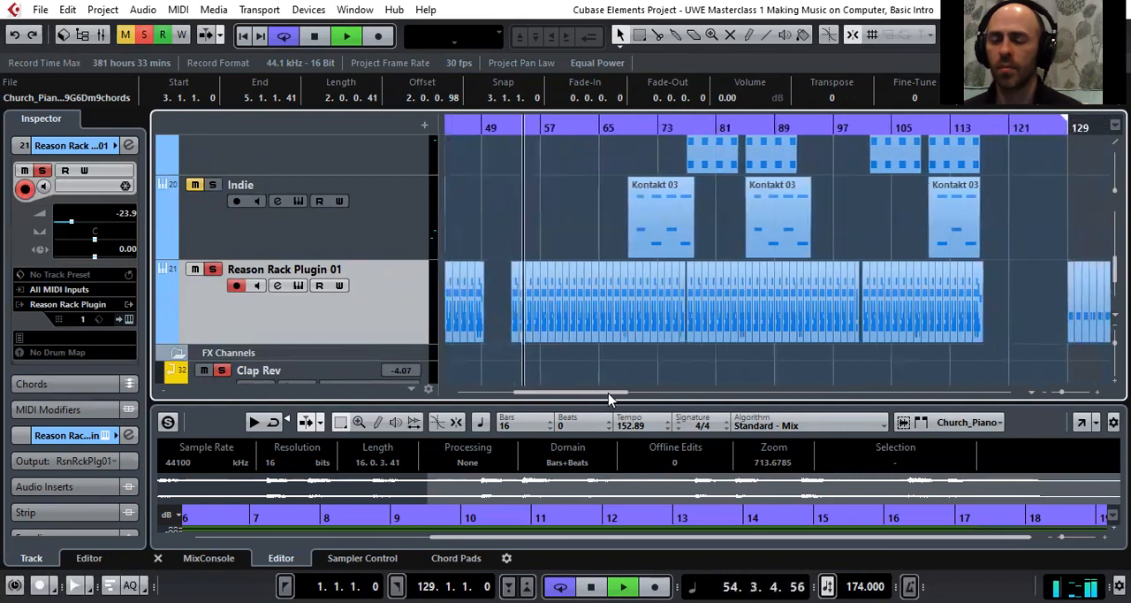
pyautogui.scroll(2, 595, 313)
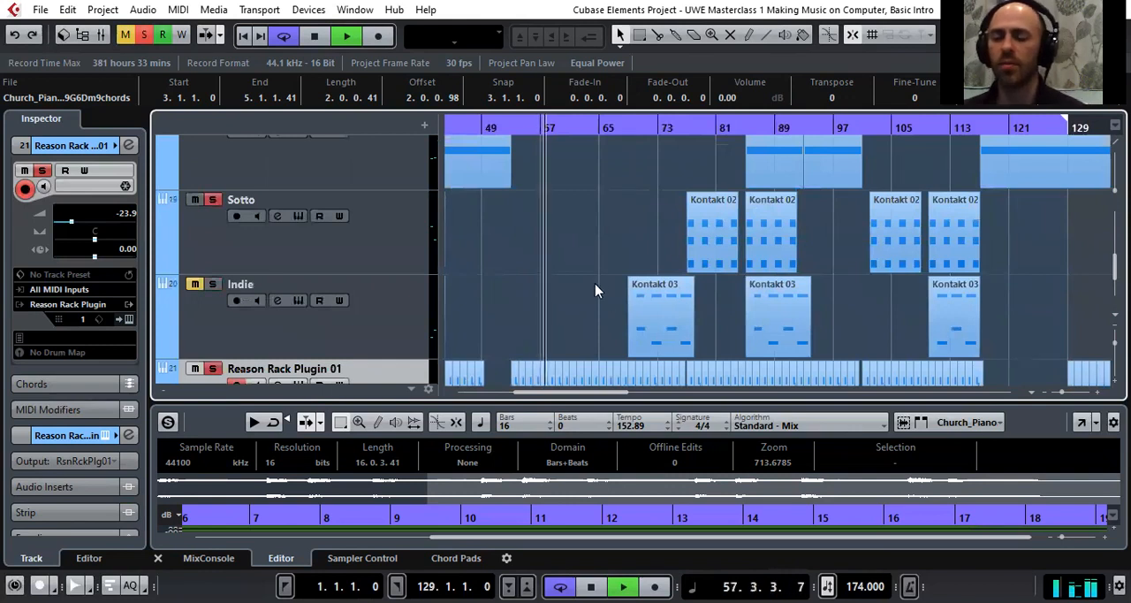
pyautogui.moveTo(602, 398); pyautogui.dragTo(612, 400)
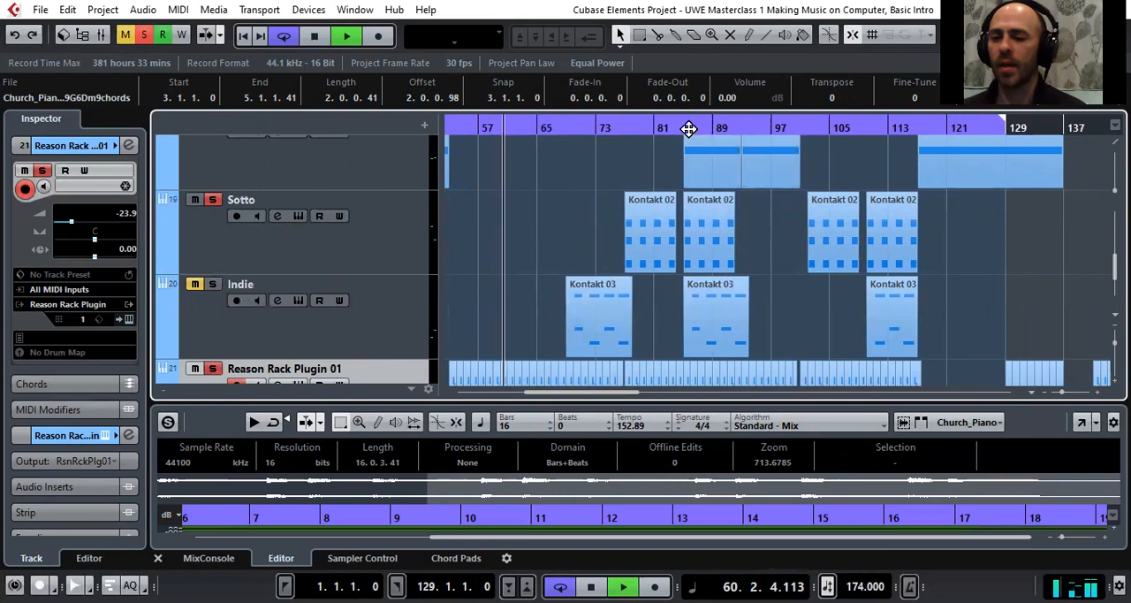
pyautogui.scroll(-2, 765, 287)
pyautogui.scroll(5, 767, 296)
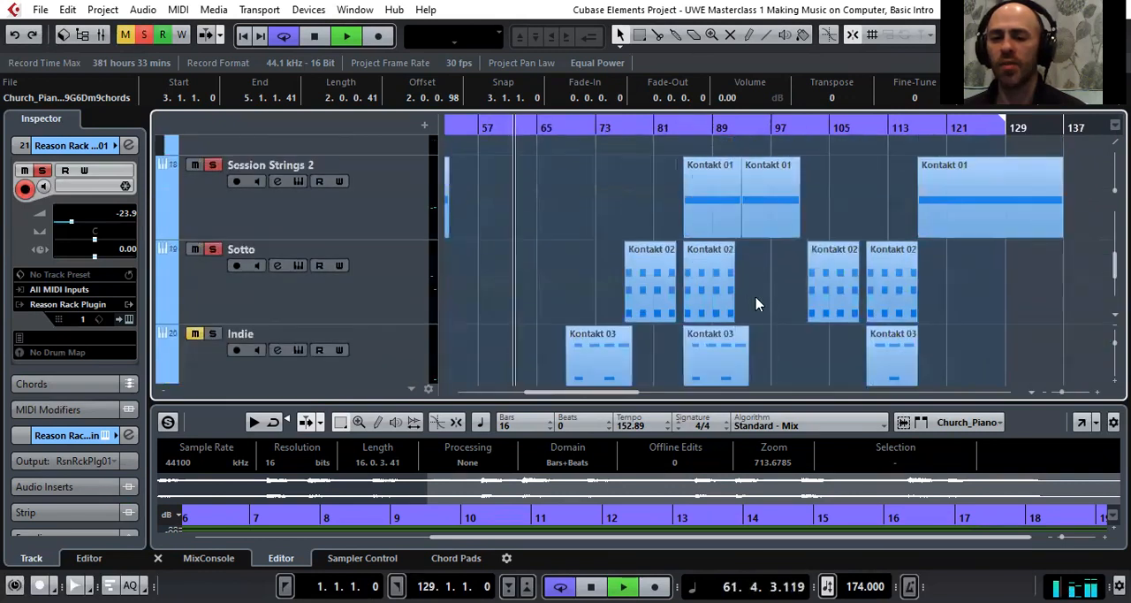
pyautogui.scroll(2, 703, 304)
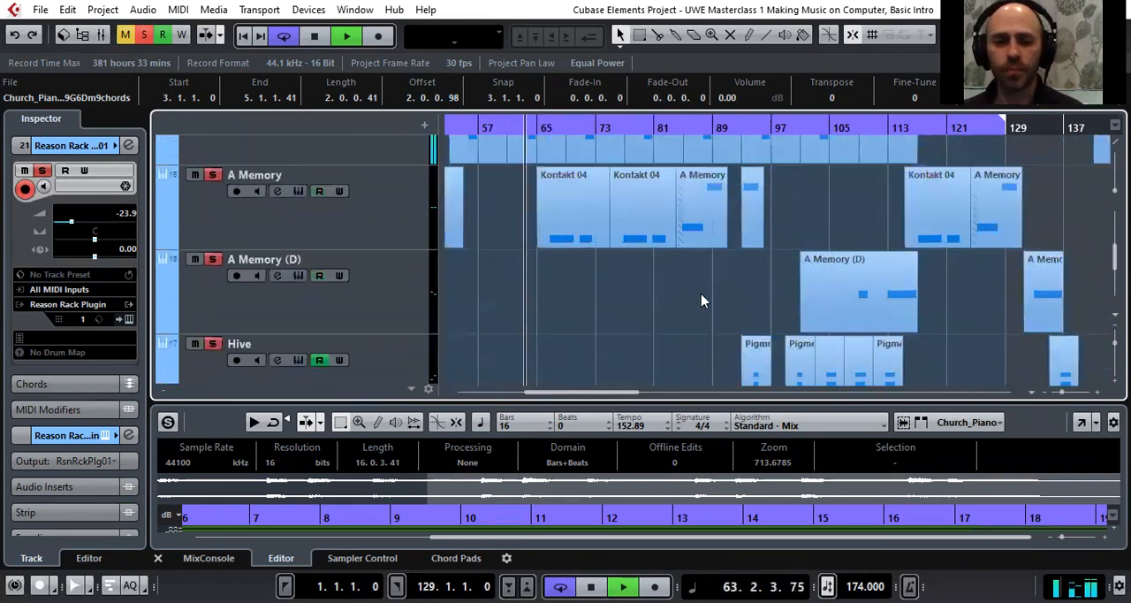
pyautogui.scroll(1, 702, 296)
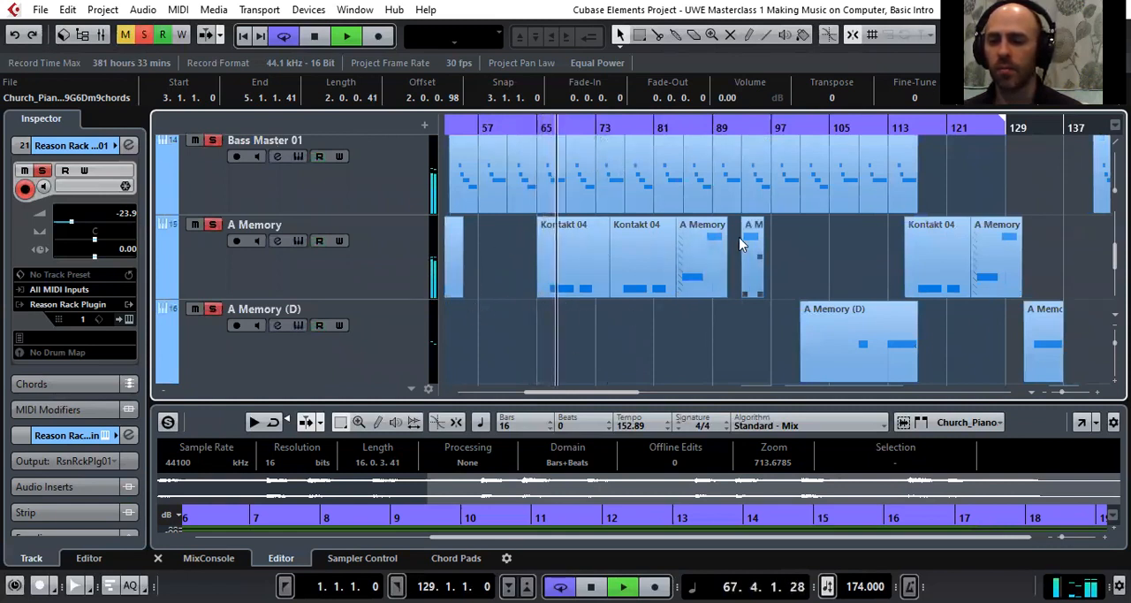
# Jump playback ahead to about bar 85 and again to about bar 108, reviewing the bass and A Memory vocal parts
pyautogui.click(682, 128)
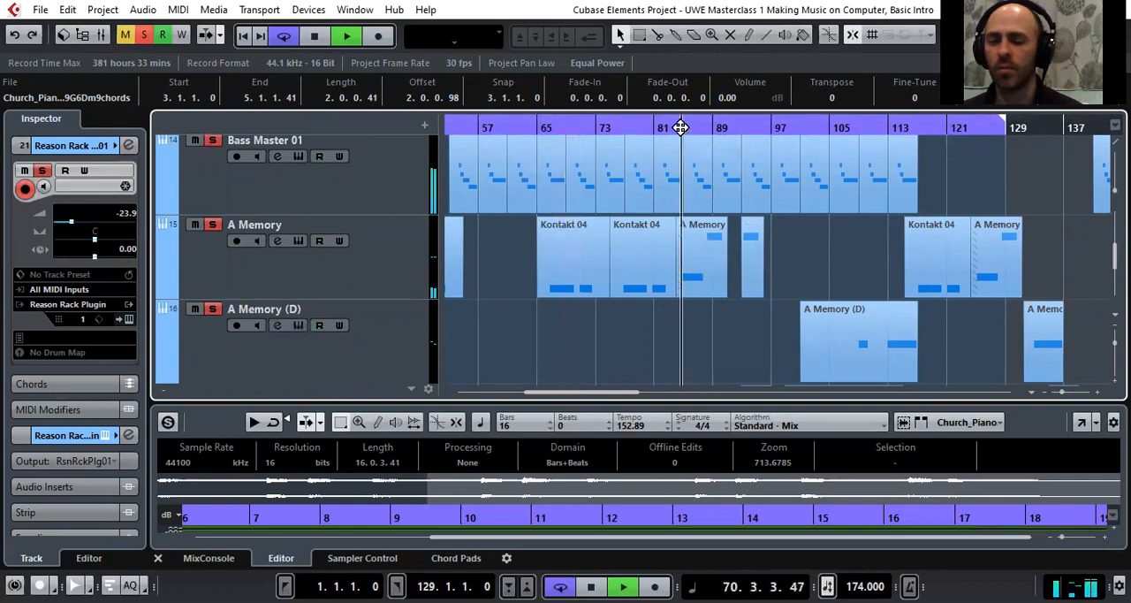
pyautogui.moveTo(613, 393); pyautogui.dragTo(636, 394)
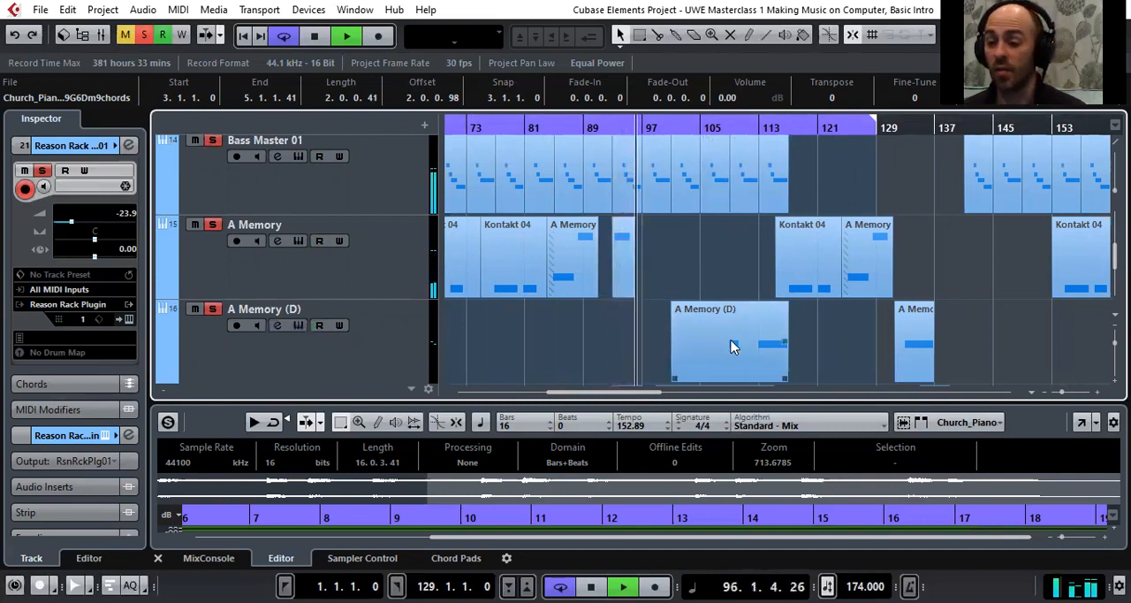
pyautogui.click(722, 127)
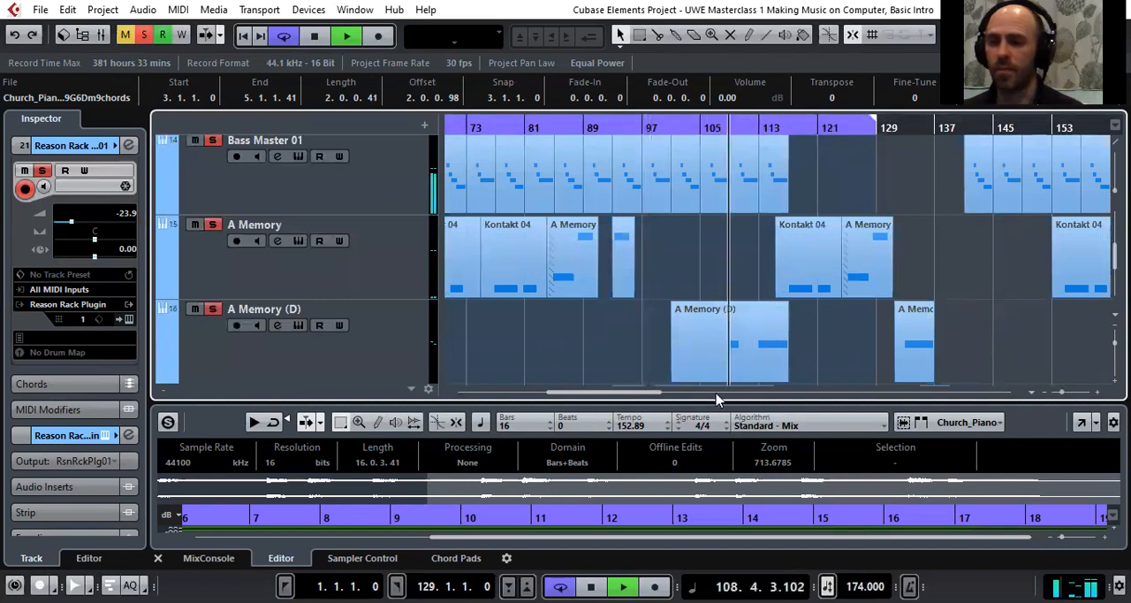
pyautogui.moveTo(633, 396); pyautogui.dragTo(662, 394)
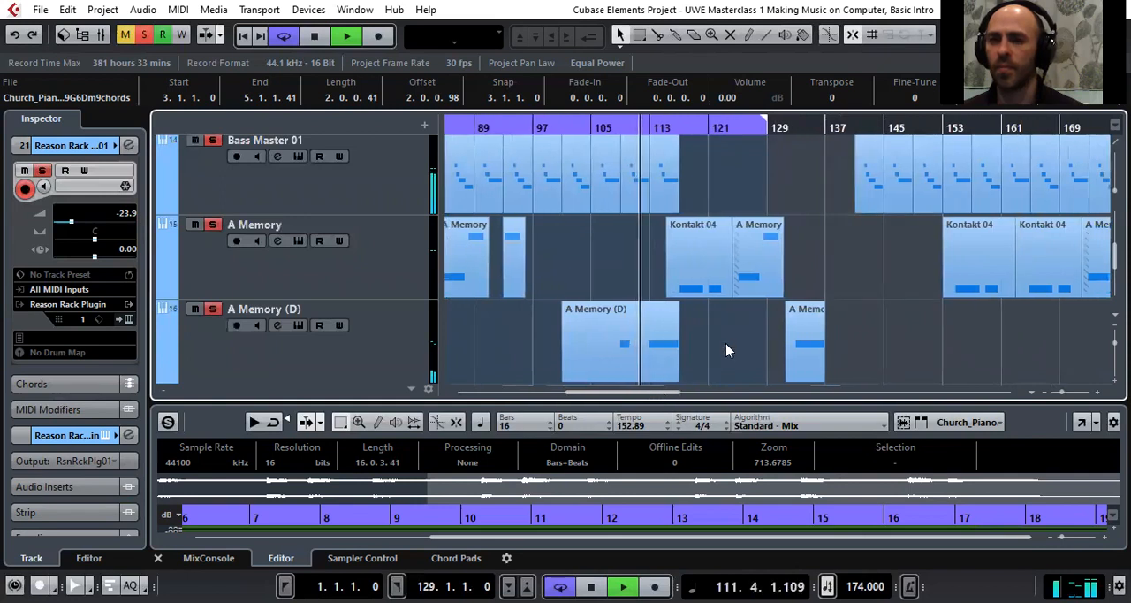
pyautogui.scroll(-1, 726, 350)
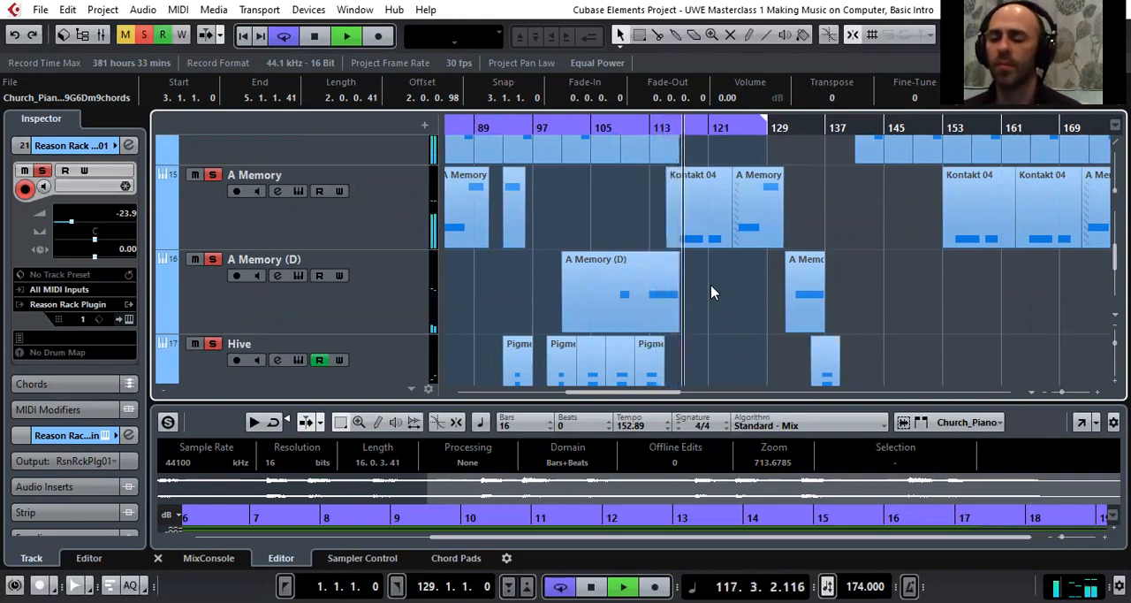
# Extend the cycle range's end to bar 145 and select the Session Strings 2 track
pyautogui.moveTo(769, 122); pyautogui.dragTo(885, 137)
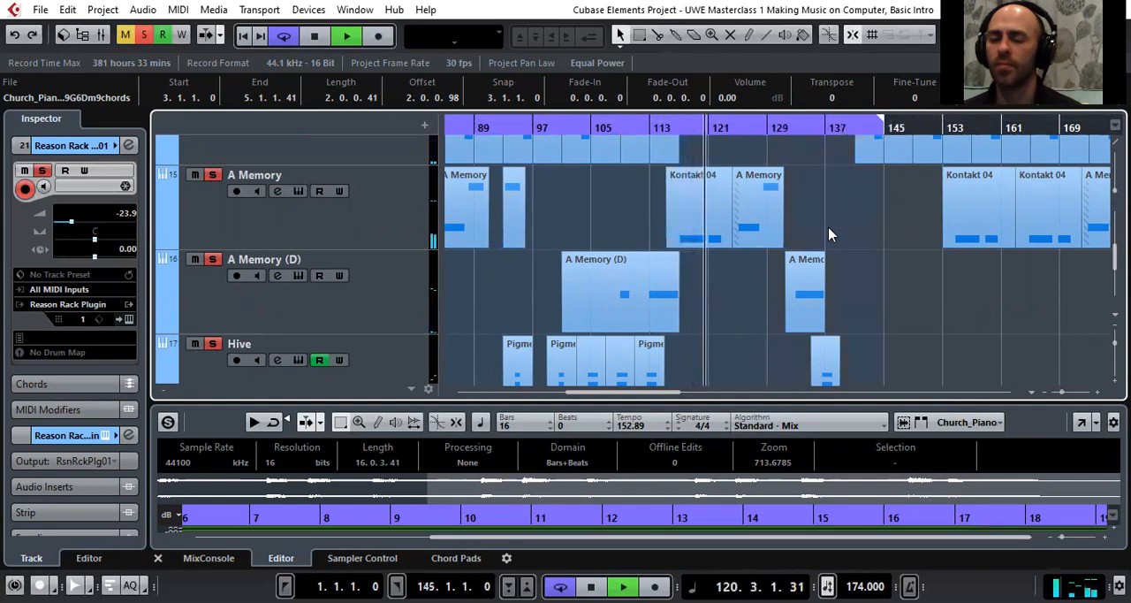
pyautogui.scroll(-4, 848, 295)
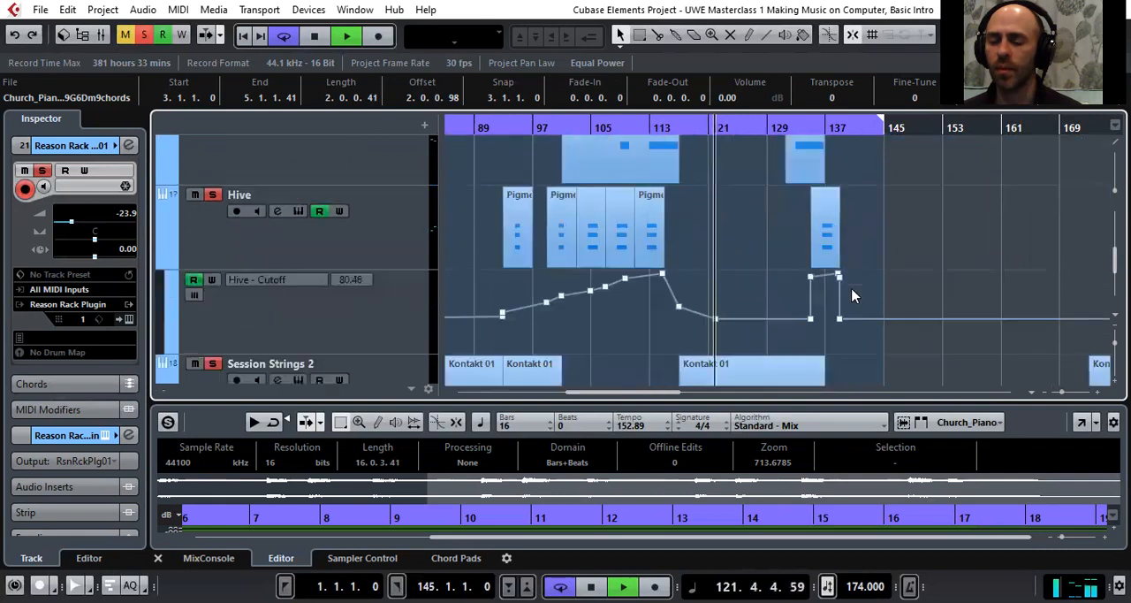
pyautogui.scroll(-2, 851, 295)
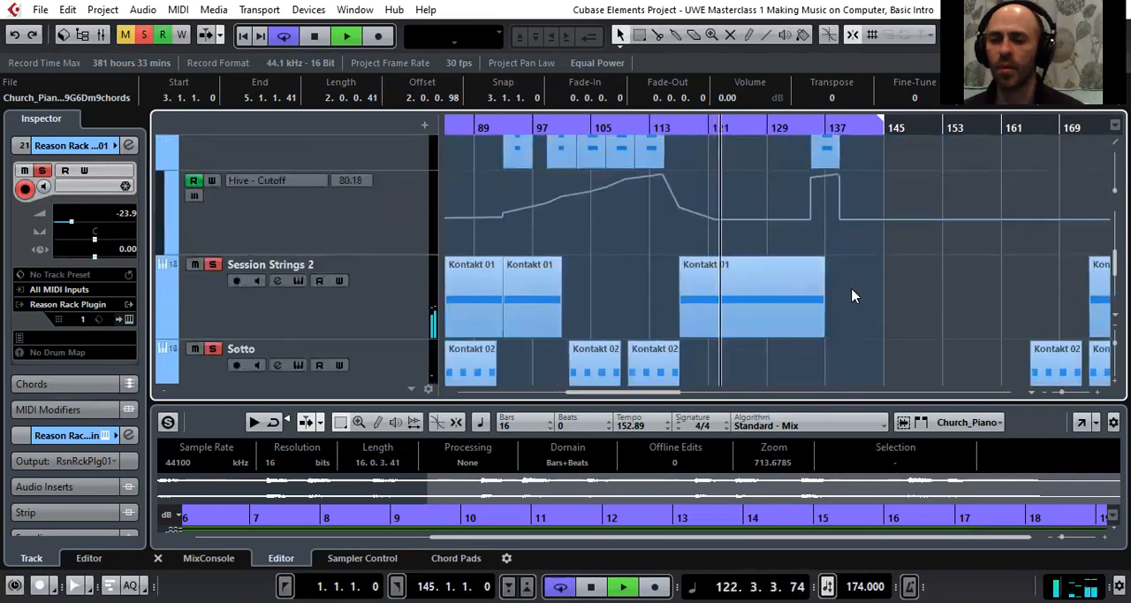
pyautogui.click(369, 324)
pyautogui.click(726, 307)
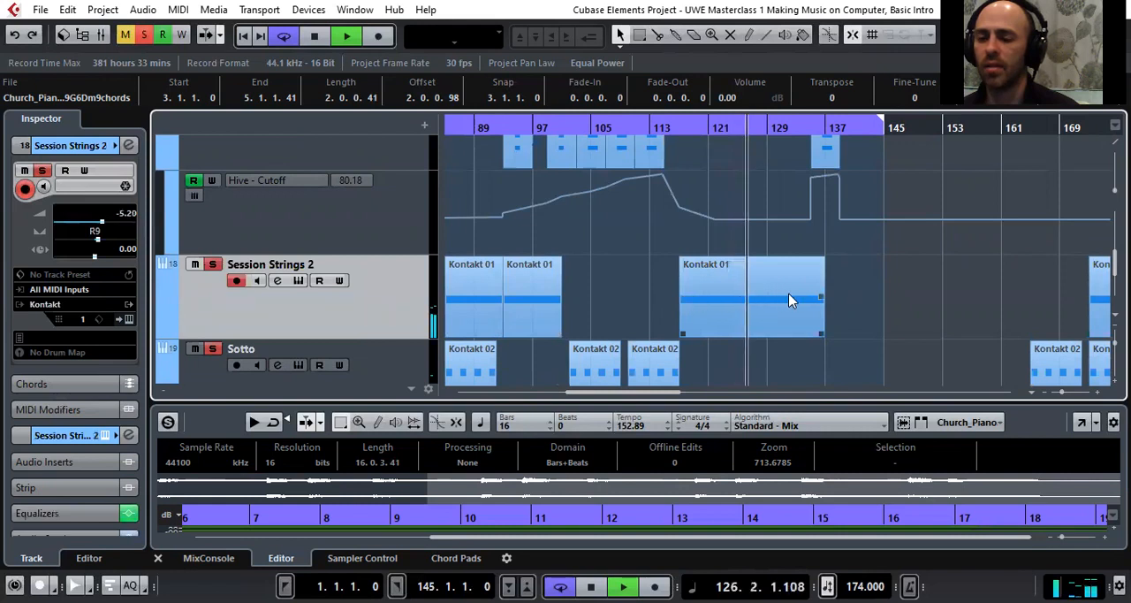
# Examine the layers playing around bars 121 to 137, from Session Strings 2 up to the Repro-5 01 part with its cutoff automation and back
pyautogui.scroll(5, 781, 311)
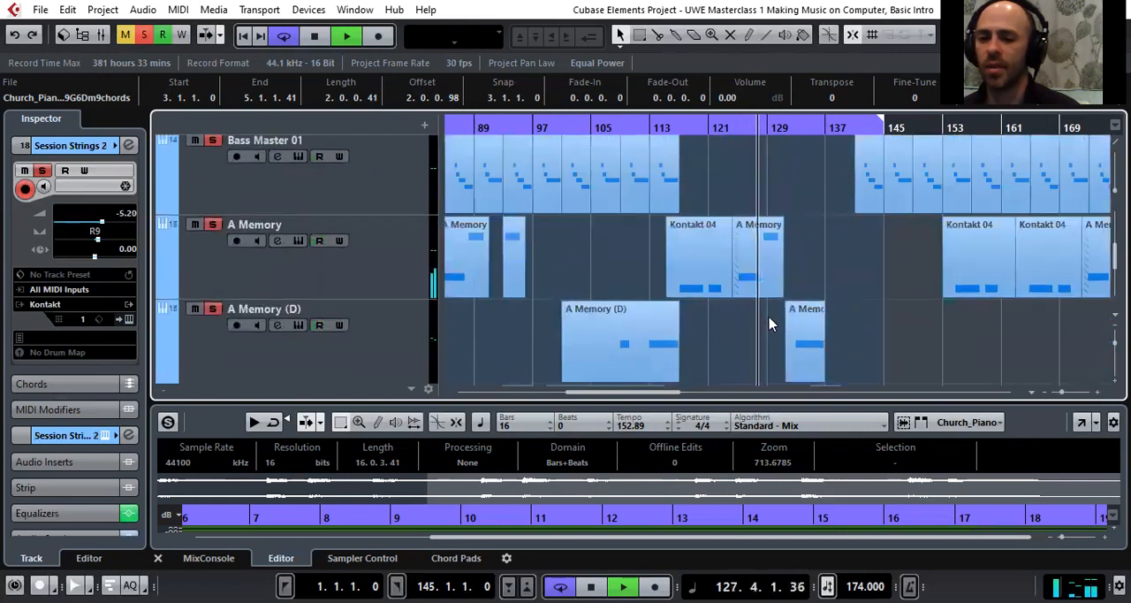
pyautogui.scroll(1, 769, 324)
pyautogui.scroll(2, 769, 325)
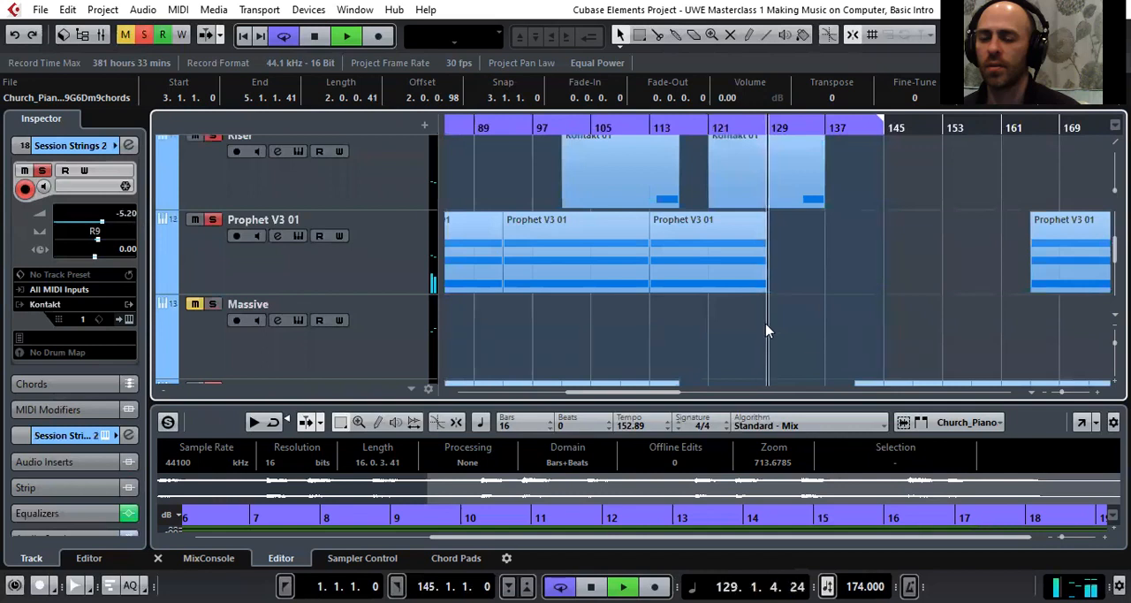
pyautogui.scroll(3, 767, 330)
pyautogui.click(712, 214)
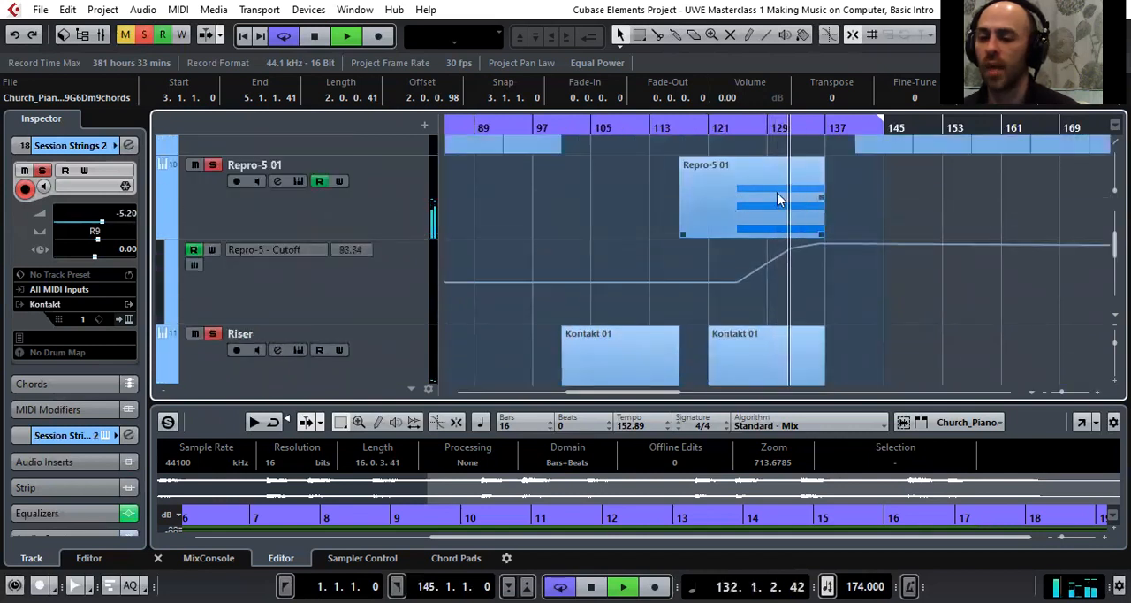
pyautogui.scroll(-6, 780, 265)
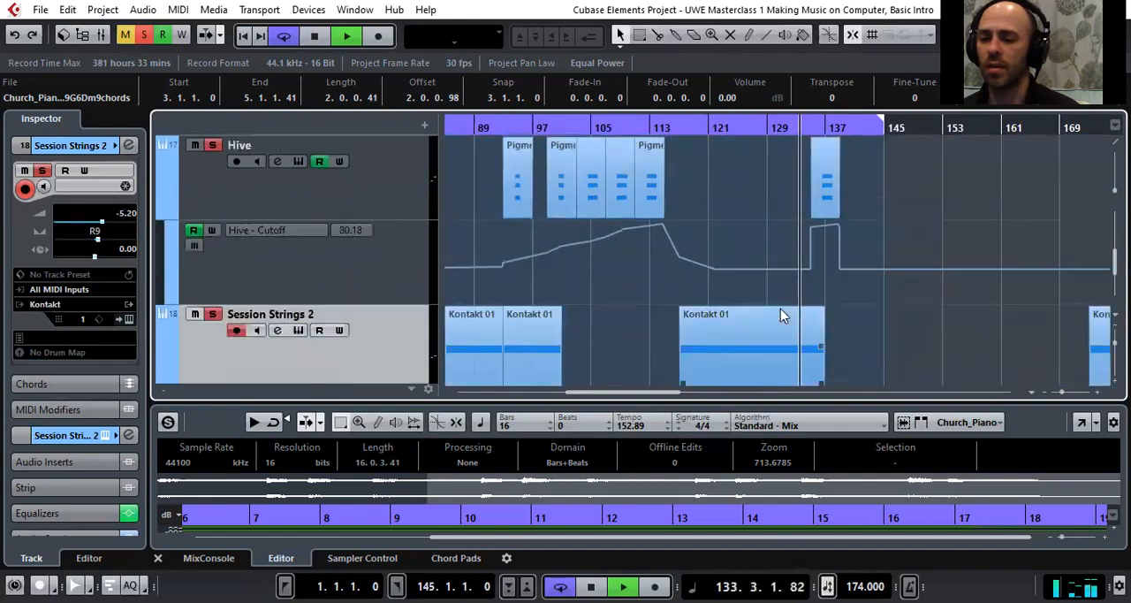
pyautogui.scroll(3, 780, 316)
pyautogui.scroll(-5, 790, 324)
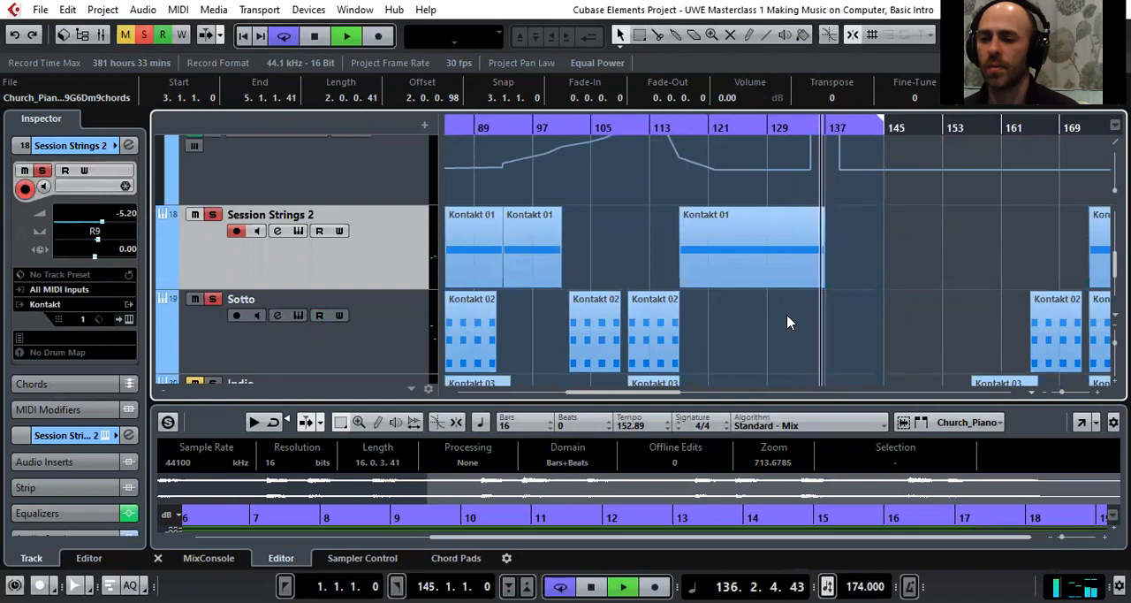
# Turn off cycle playback and stop the transport just after bar 145
pyautogui.click(868, 122)
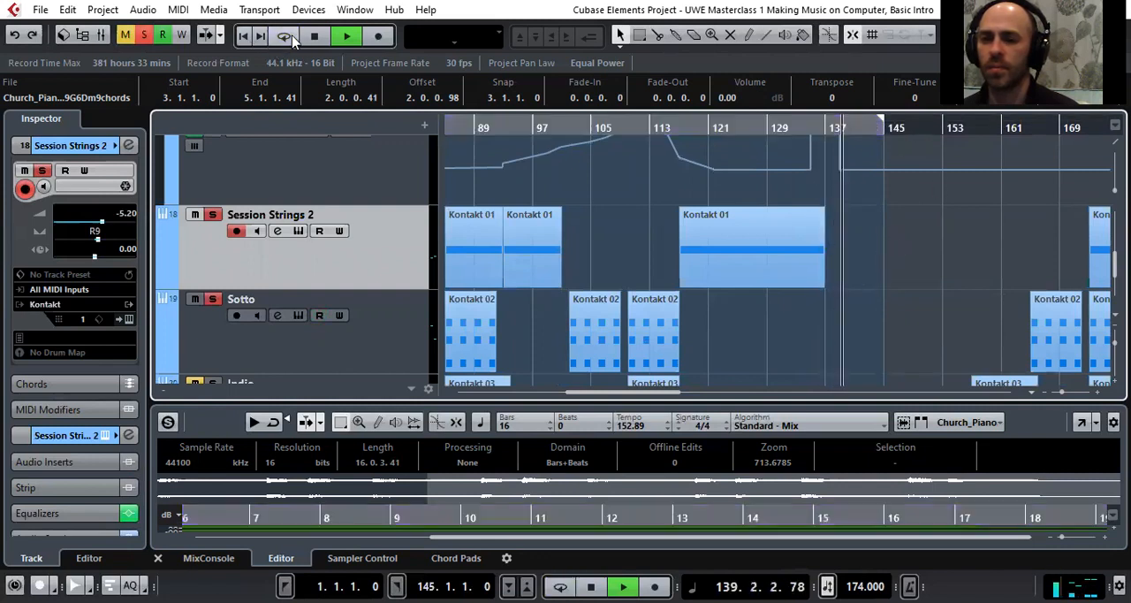
pyautogui.moveTo(635, 394); pyautogui.dragTo(665, 398)
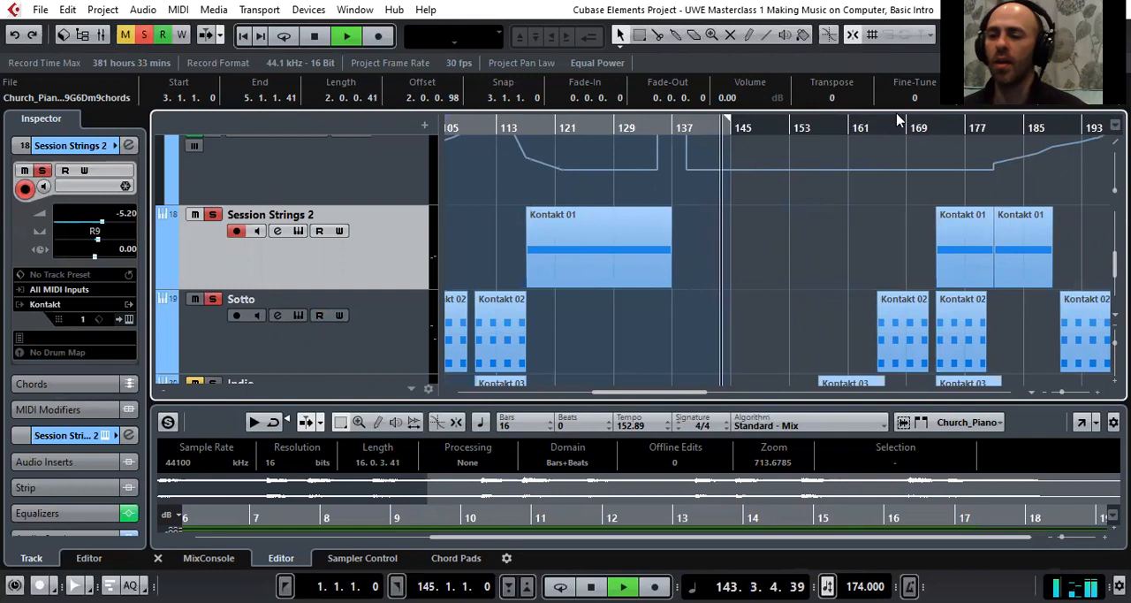
pyautogui.click(316, 37)
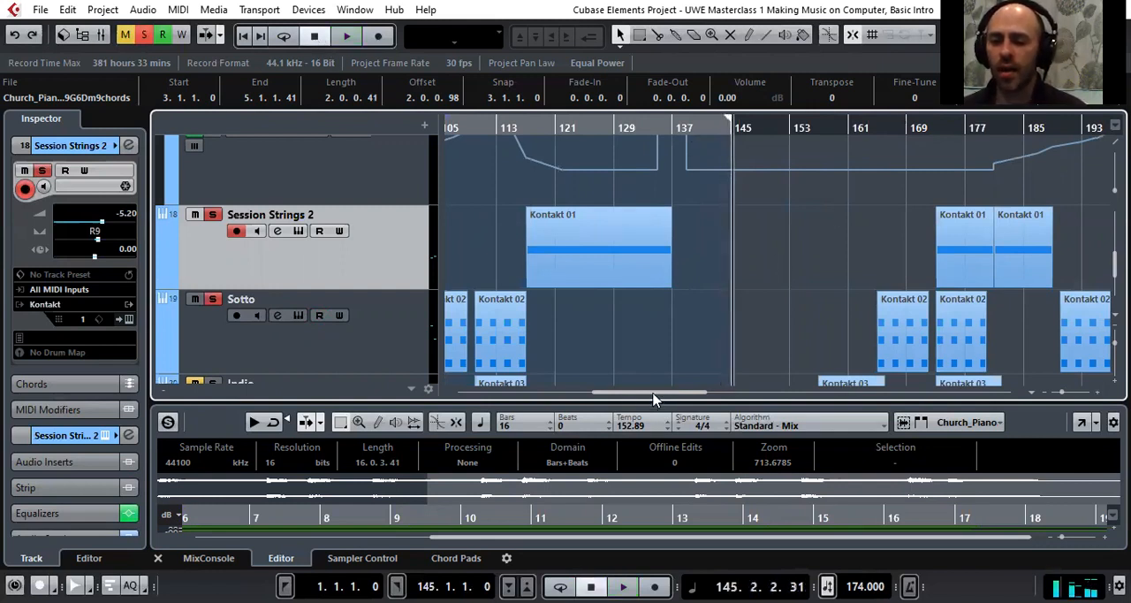
# Return the view to bar 1 and collapse the FX Channels folder below Reason Rack Plugin 01
pyautogui.moveTo(653, 394); pyautogui.dragTo(387, 394)
pyautogui.scroll(-7, 510, 215)
pyautogui.scroll(1, 510, 218)
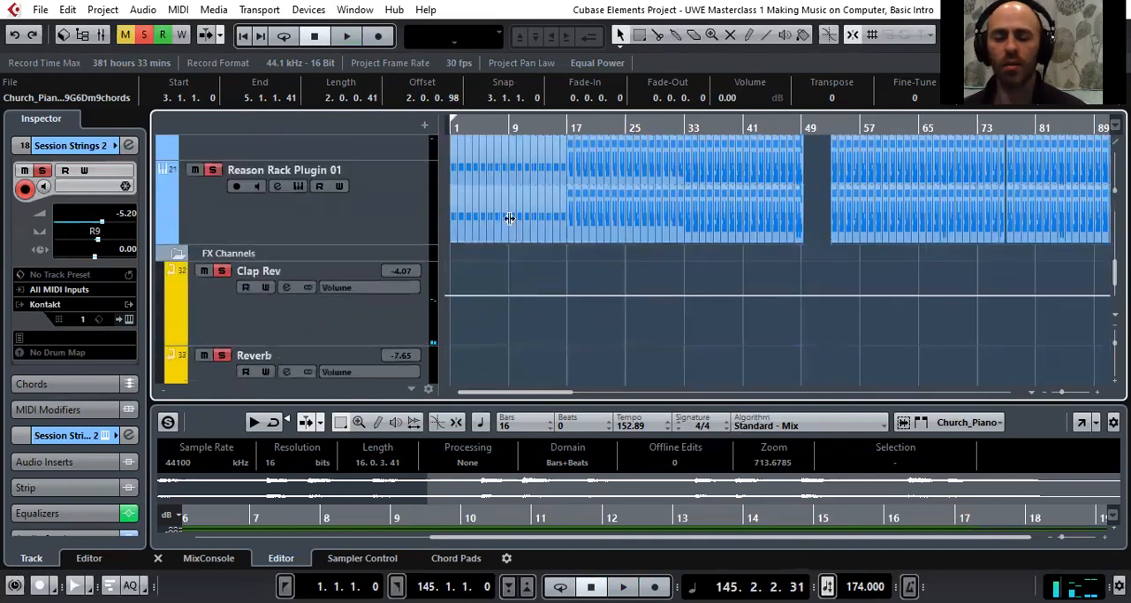
pyautogui.click(178, 256)
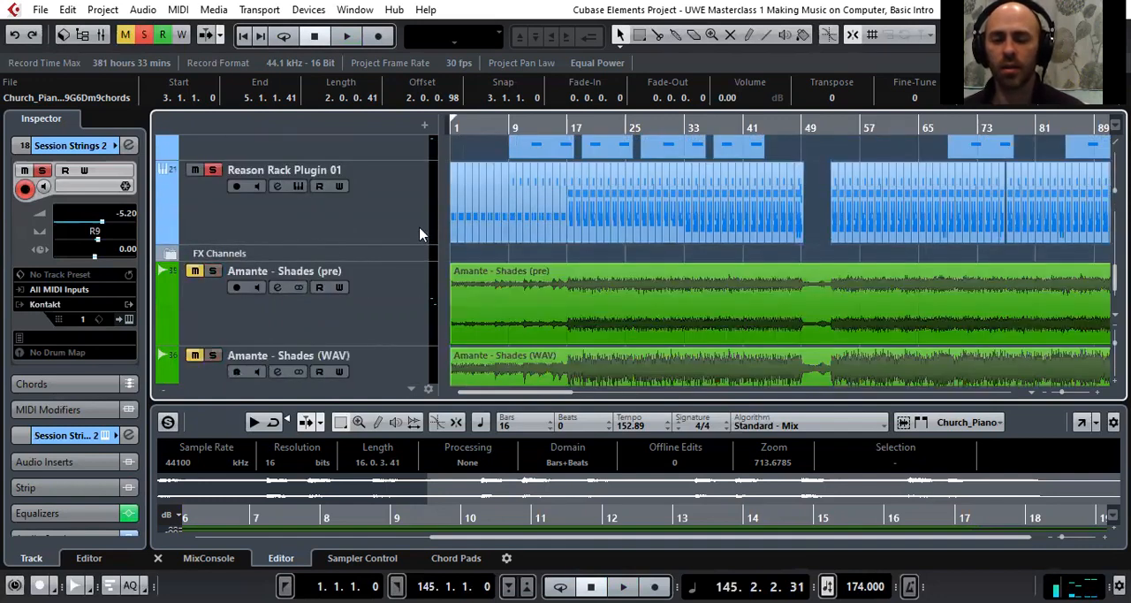
# Select and solo the Amante - Shades (WAV) audio track
pyautogui.scroll(2, 412, 221)
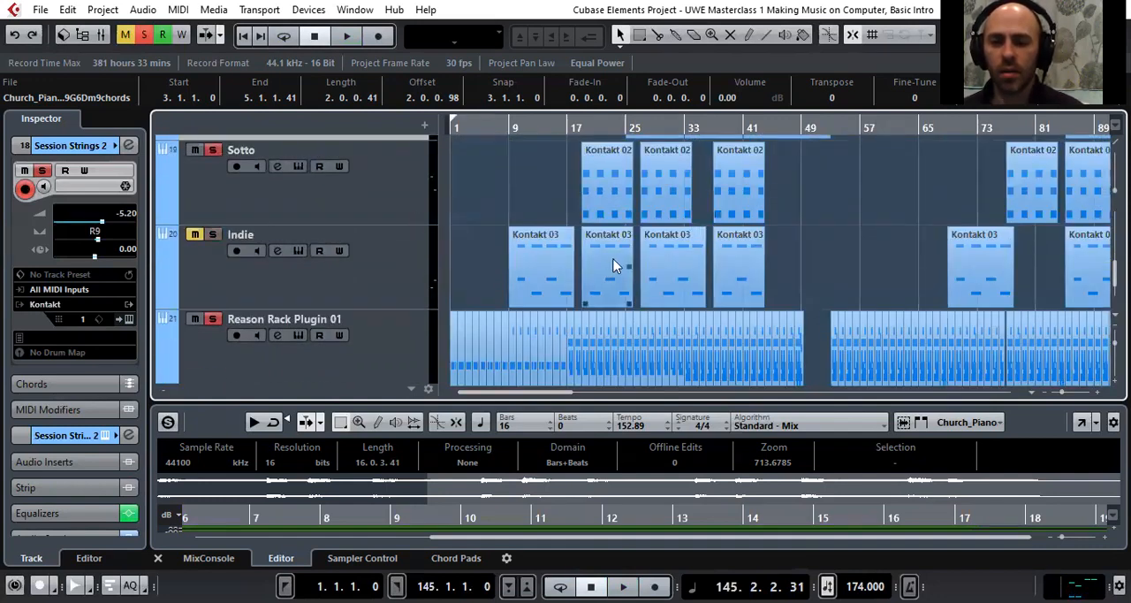
pyautogui.scroll(-1, 494, 265)
pyautogui.scroll(-3, 469, 254)
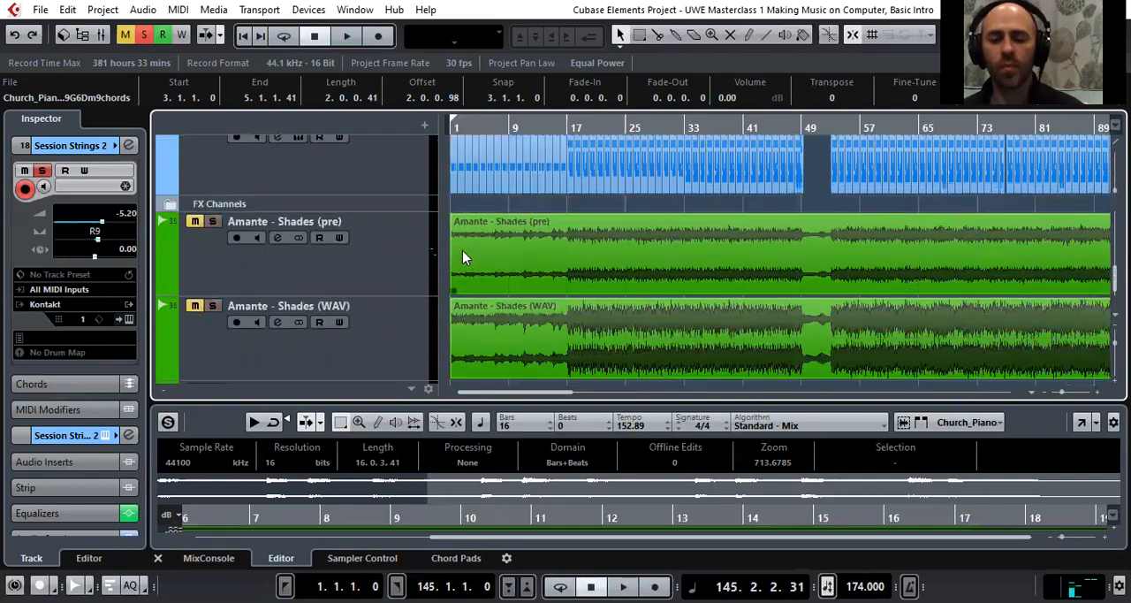
pyautogui.scroll(-2, 477, 252)
pyautogui.click(382, 256)
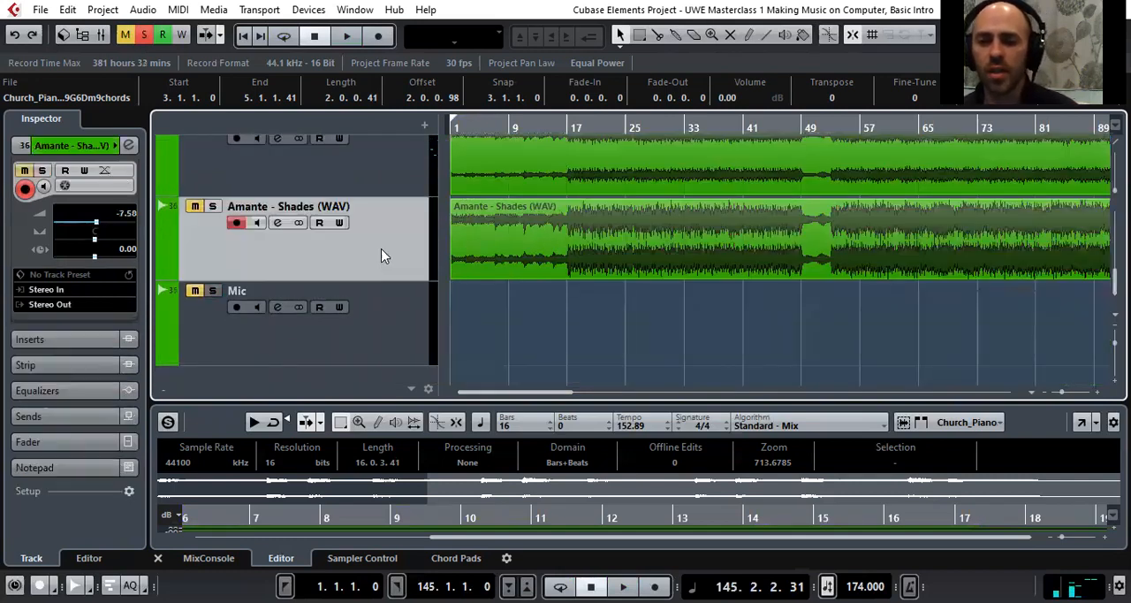
pyautogui.click(212, 205)
# Select the Hive instrument track and turn off its solo
pyautogui.scroll(8, 205, 227)
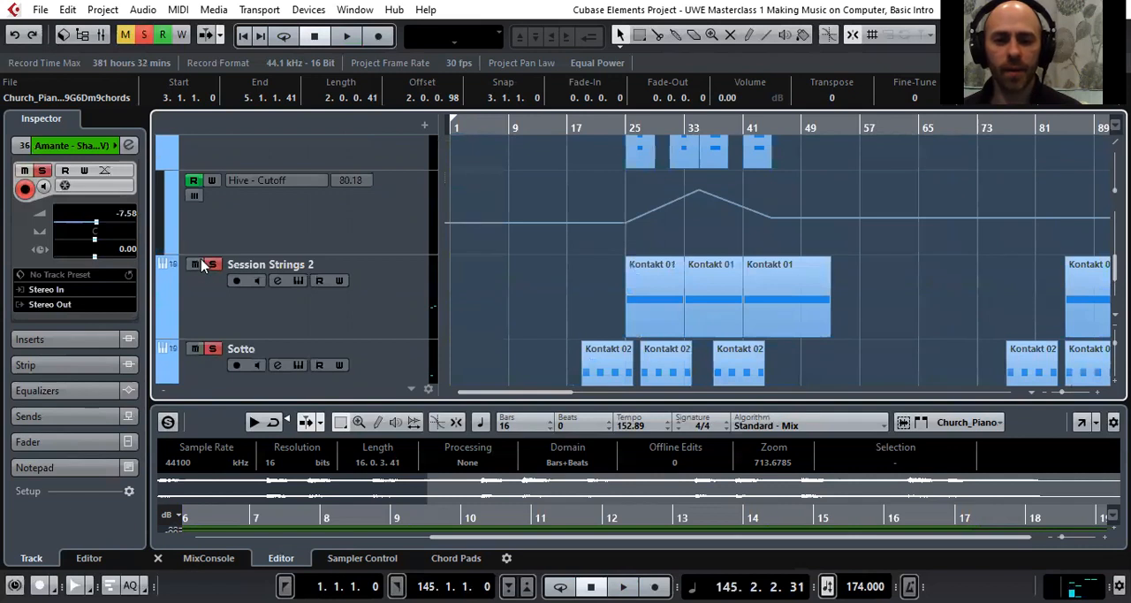
pyautogui.scroll(4, 233, 230)
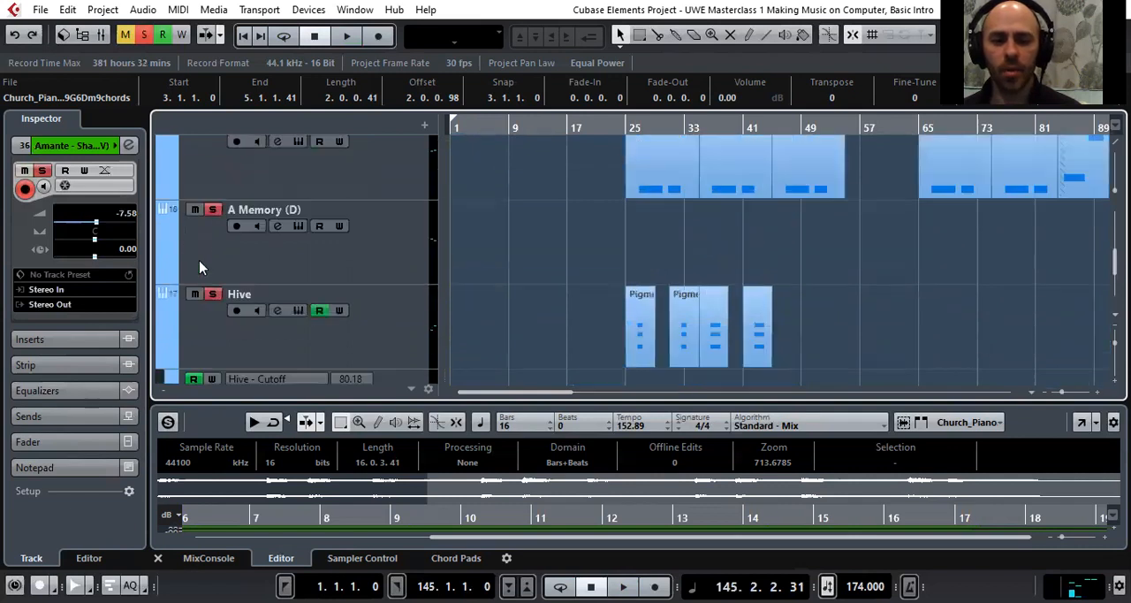
pyautogui.click(206, 307)
# Turn off solo on the remaining instrument and piano tracks, including Reason Rack Plugin 01, keeping only Amante - Shades (WAV) soloed
pyautogui.scroll(3, 183, 230)
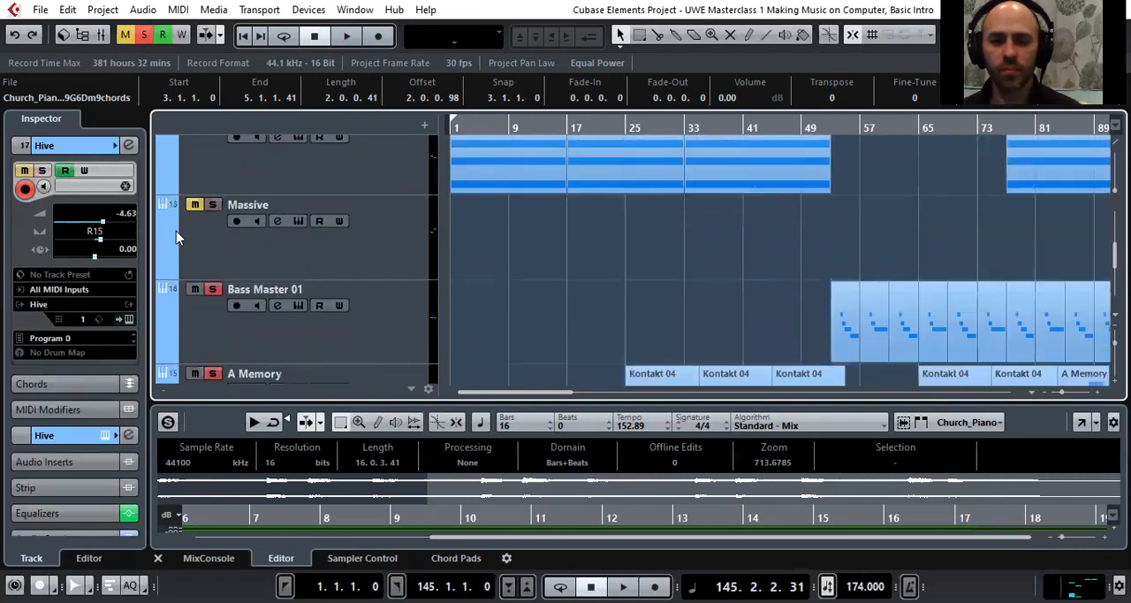
pyautogui.scroll(3, 201, 340)
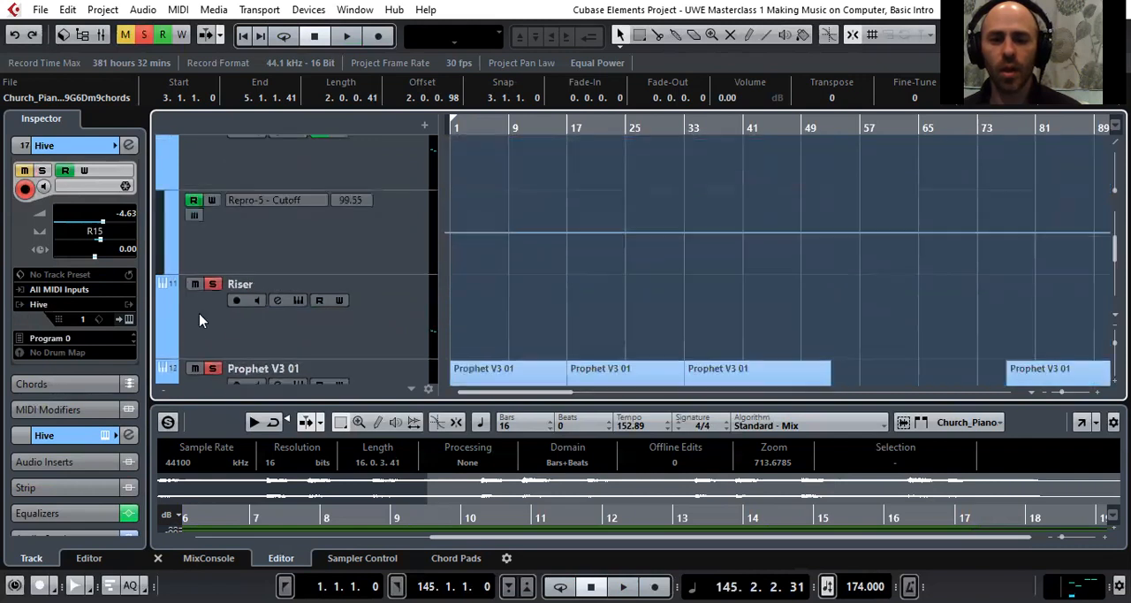
pyautogui.scroll(3, 201, 300)
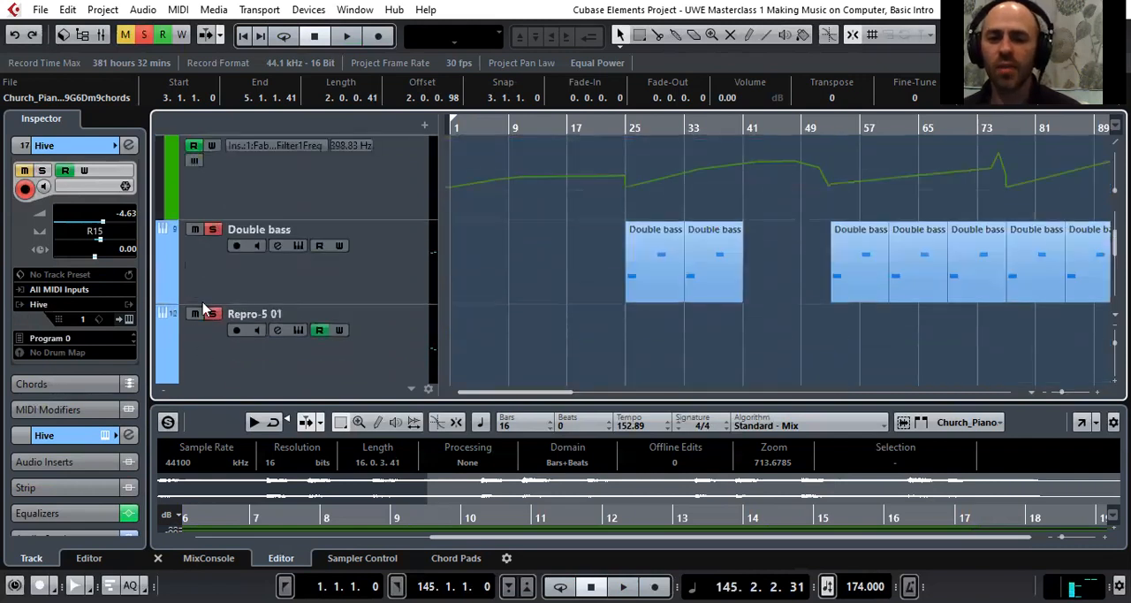
pyautogui.scroll(3, 193, 241)
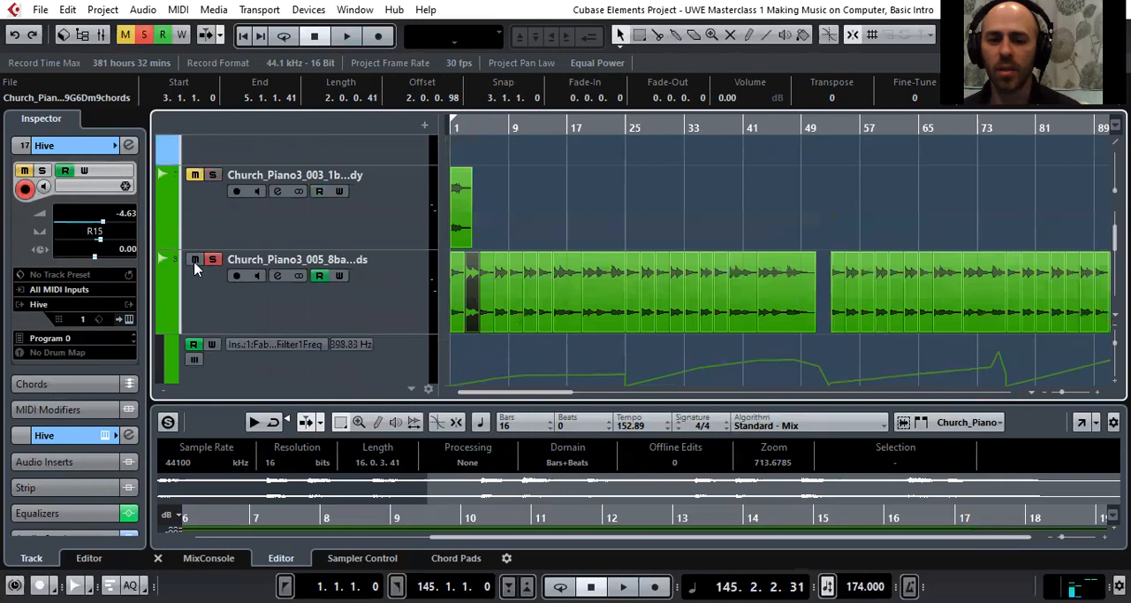
pyautogui.scroll(6, 196, 265)
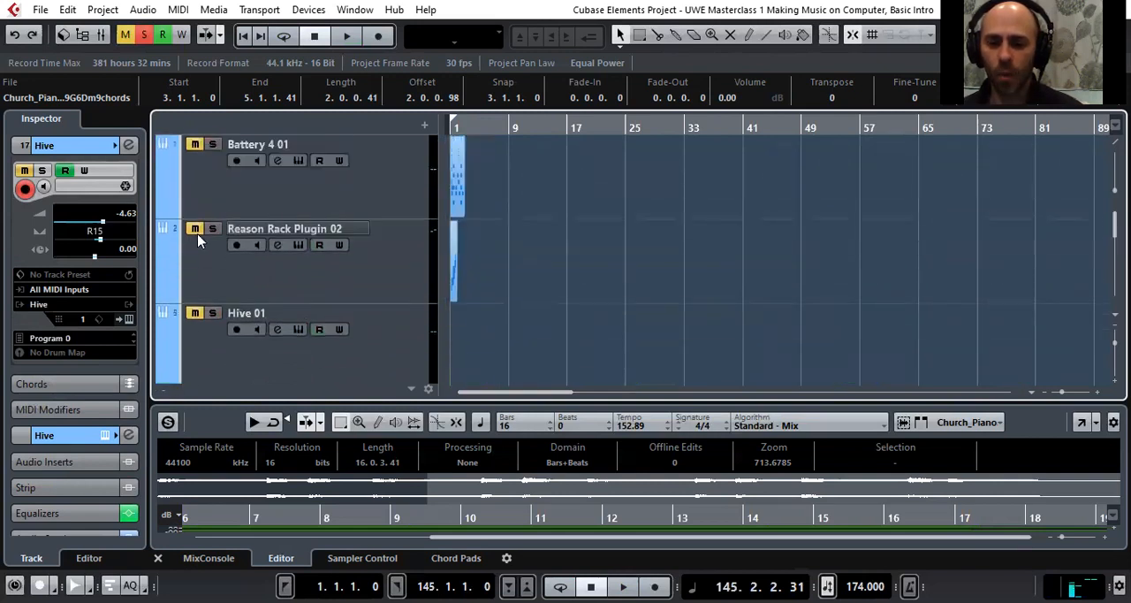
pyautogui.scroll(-14, 198, 241)
pyautogui.scroll(-3, 263, 274)
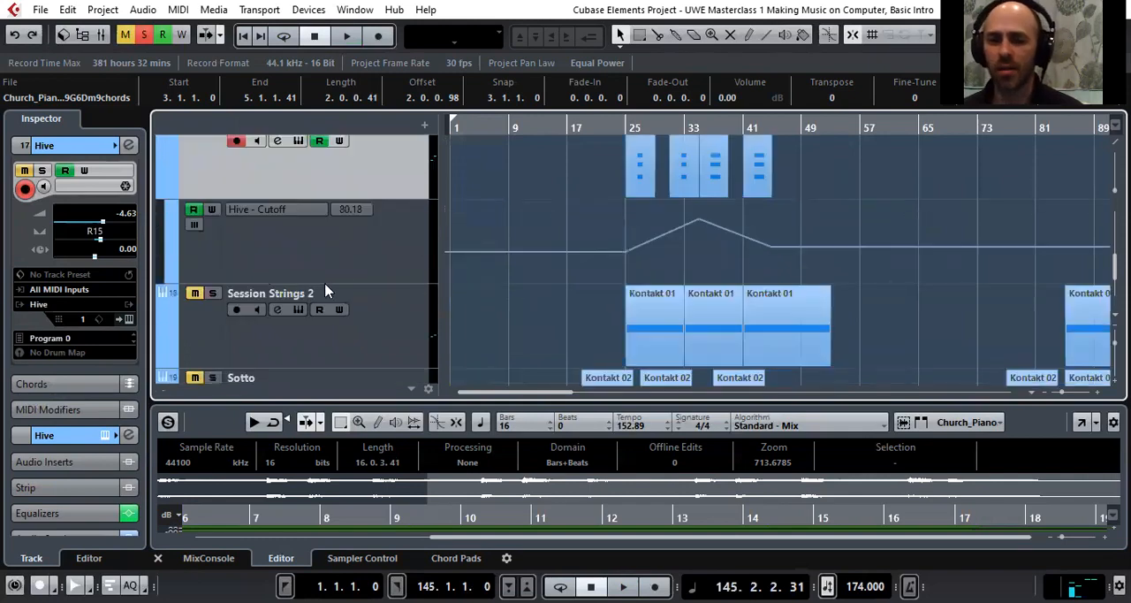
pyautogui.scroll(-3, 338, 295)
pyautogui.click(371, 301)
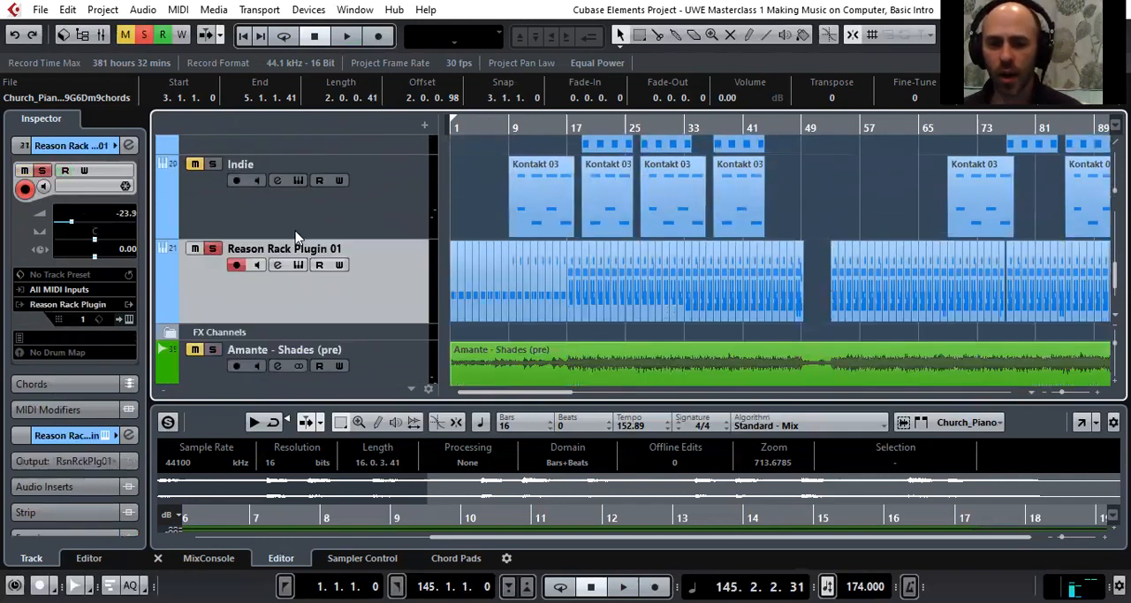
pyautogui.scroll(-4, 371, 269)
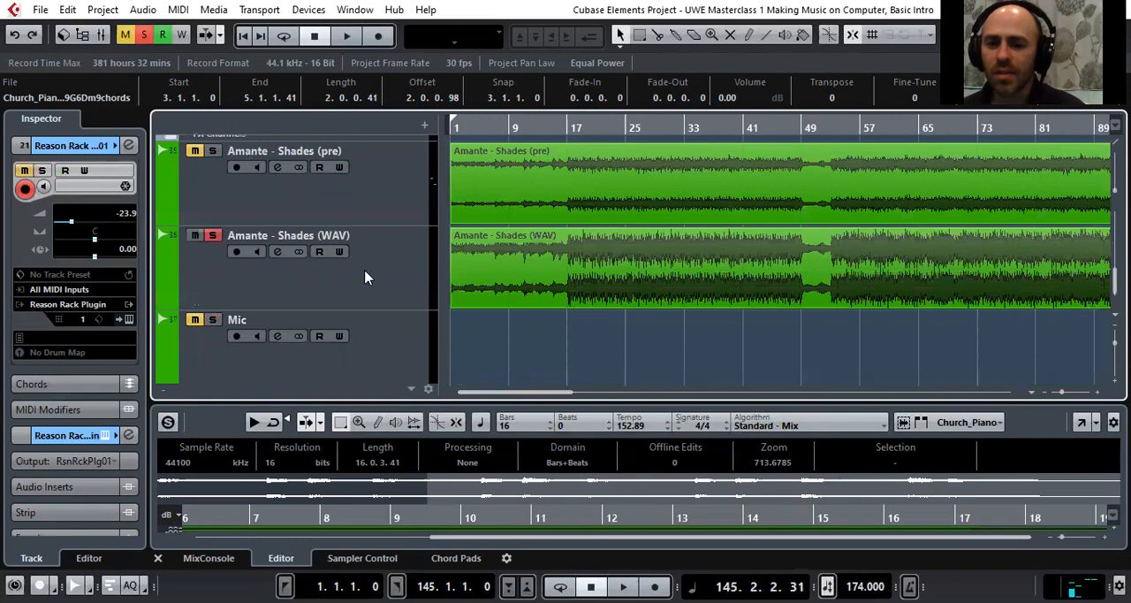
# Play the soloed Amante - Shades (WAV) track from the start of the project and stop playback at about bar 45
pyautogui.click(409, 246)
pyautogui.moveTo(461, 120); pyautogui.dragTo(454, 81)
pyautogui.press('space')
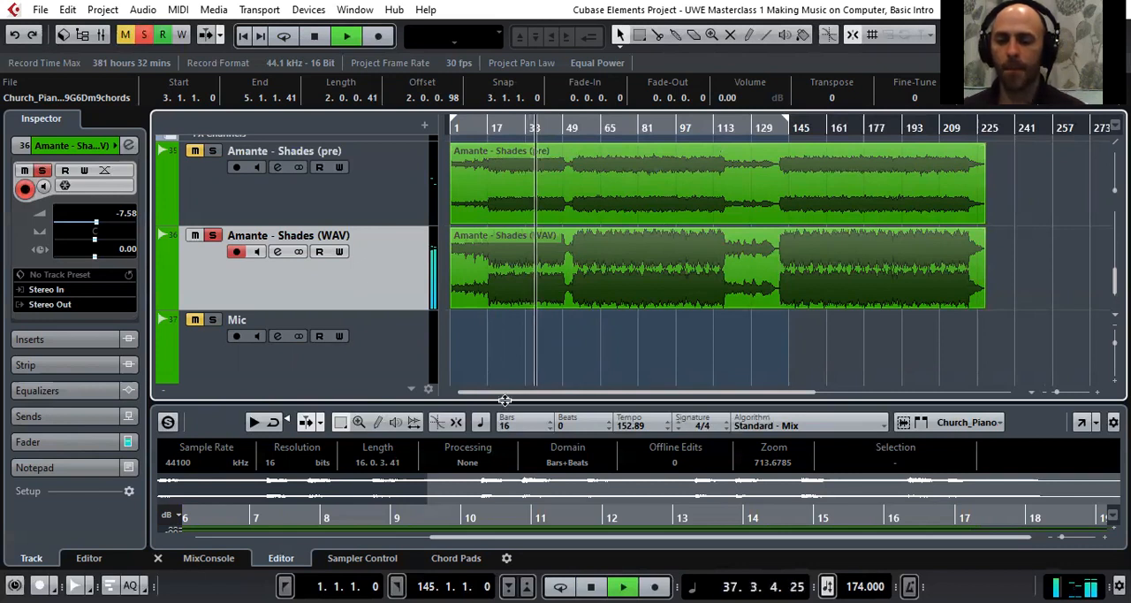
pyautogui.scroll(2, 481, 310)
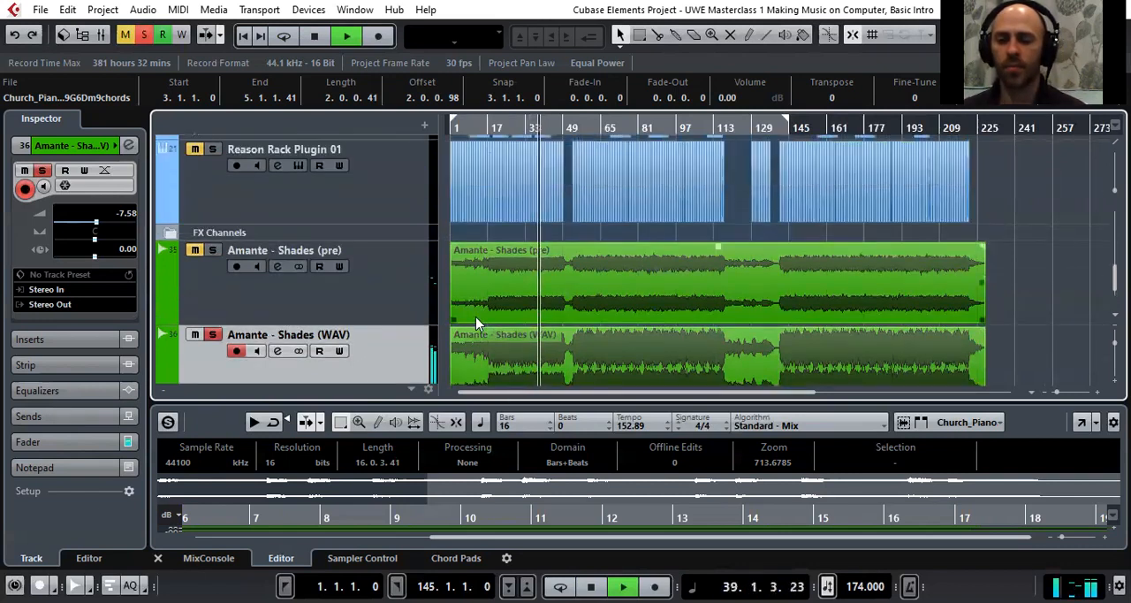
pyautogui.scroll(2, 475, 322)
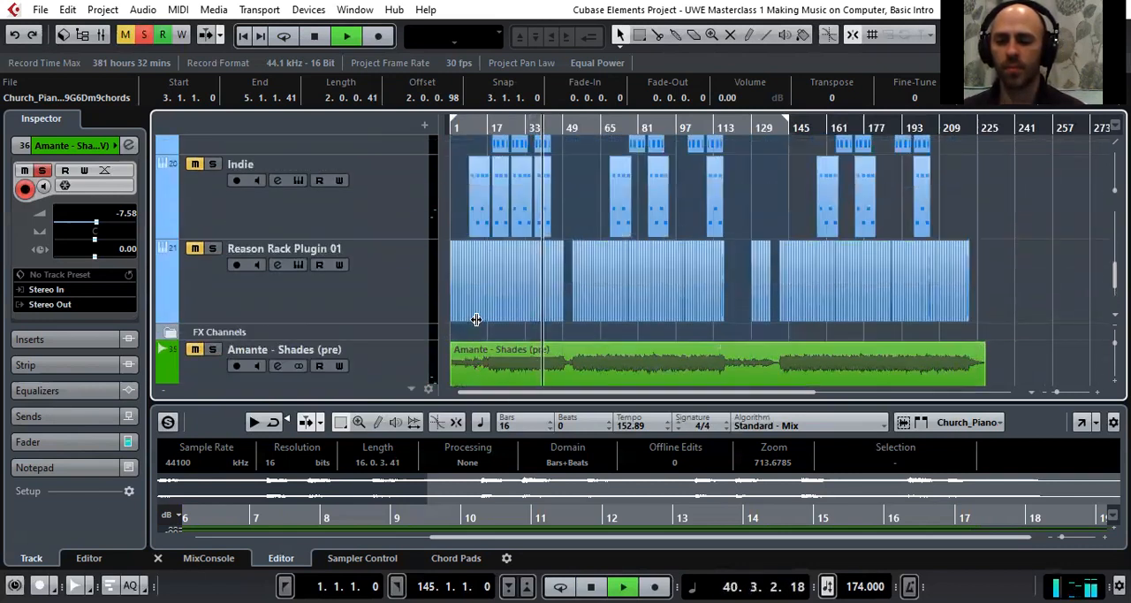
pyautogui.scroll(-3, 477, 323)
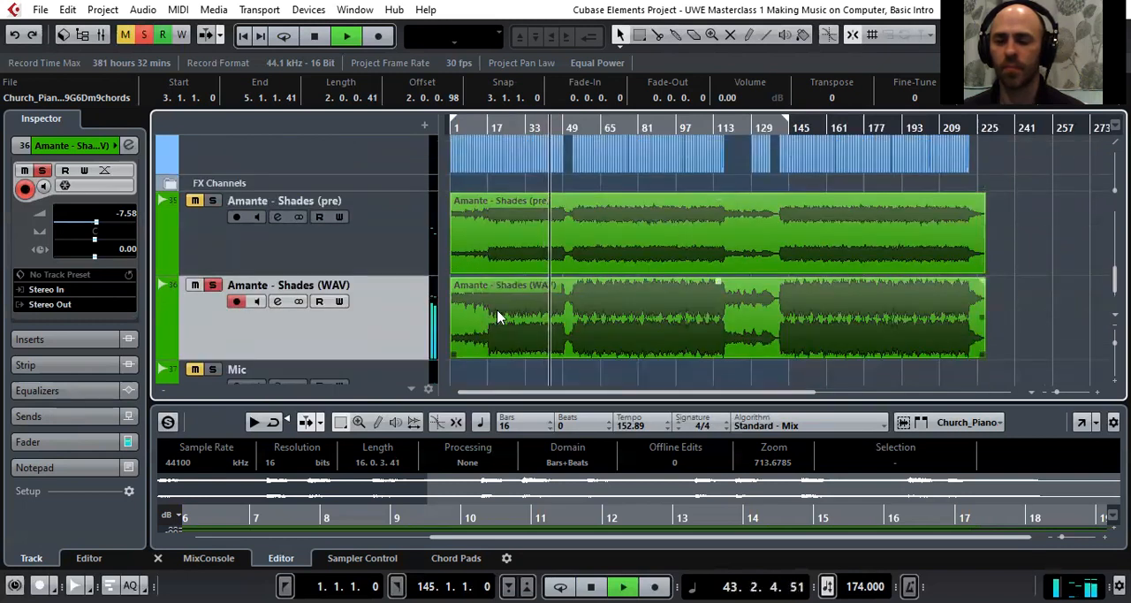
pyautogui.press('space')
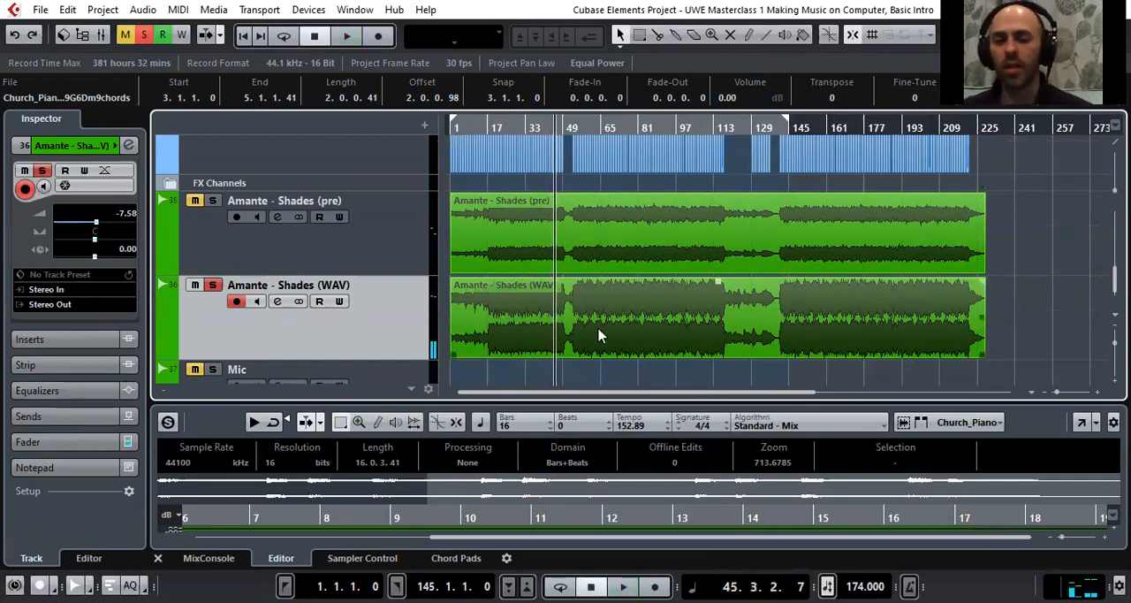
# Examine the Amante - Shades (WAV) waveform in an enlarged sample editor and restore the editor's original height
pyautogui.doubleClick(549, 329)
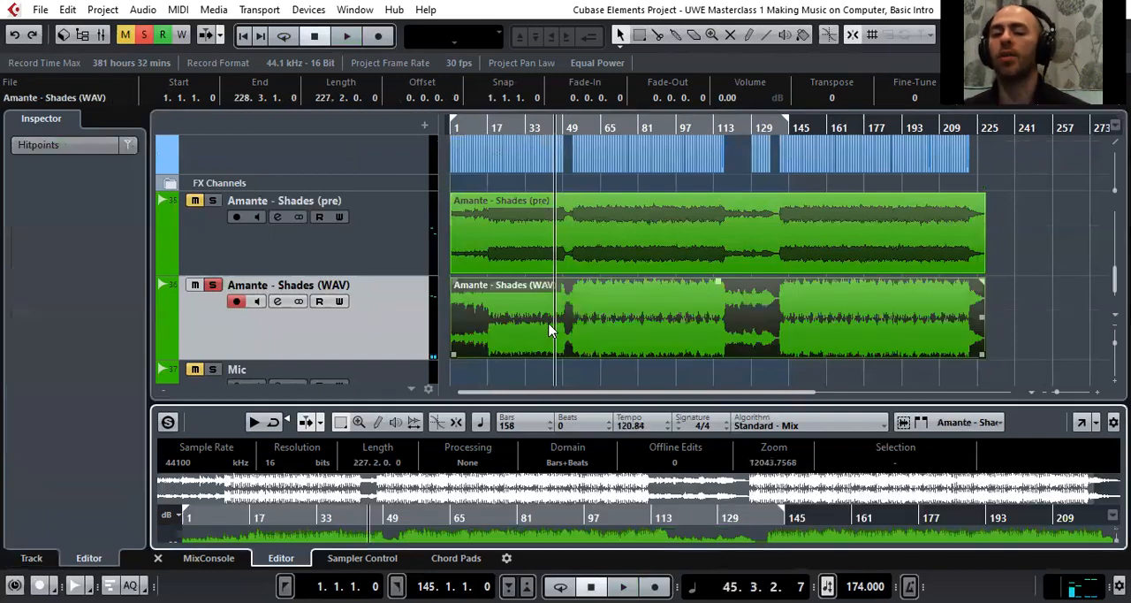
pyautogui.moveTo(1022, 400); pyautogui.dragTo(1027, 154)
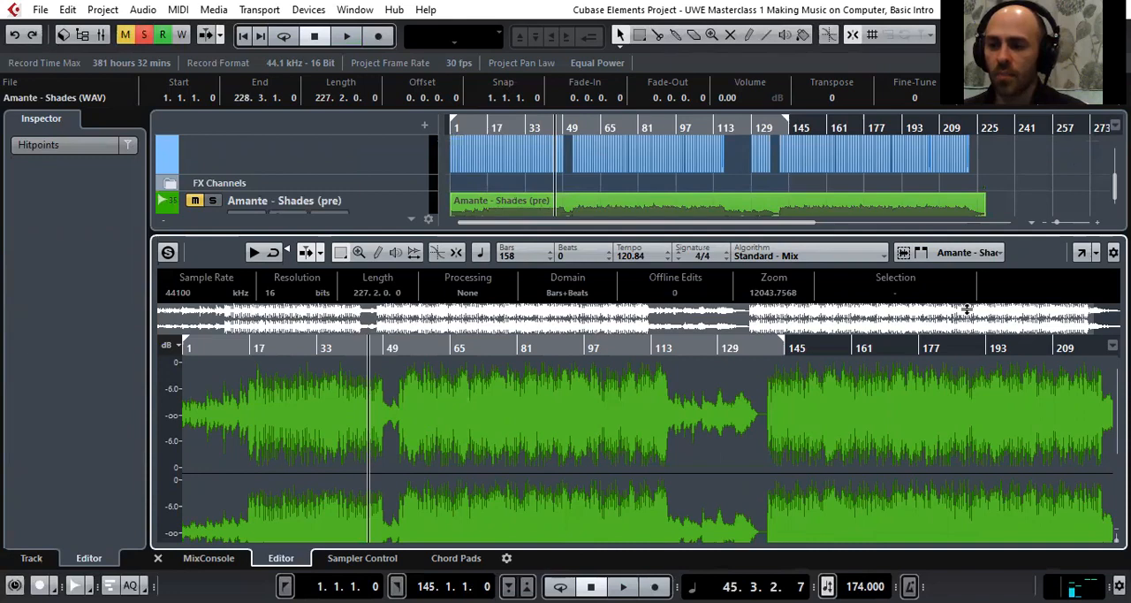
pyautogui.moveTo(964, 234); pyautogui.dragTo(961, 519)
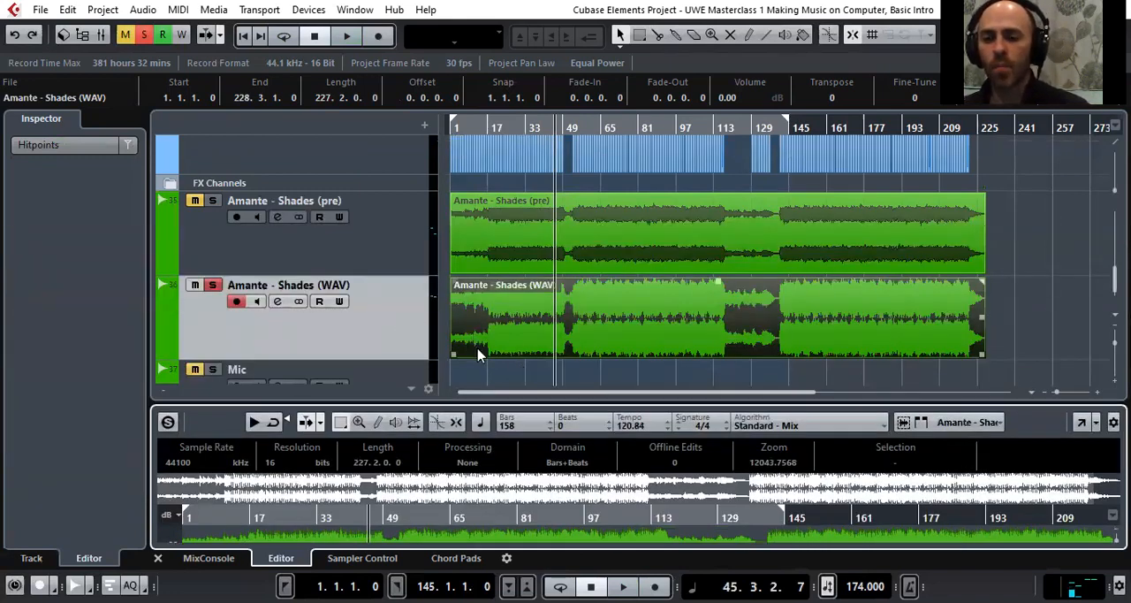
# Select the Amante - Shades (pre) track and place the playback cursor at about bar 29
pyautogui.click(361, 247)
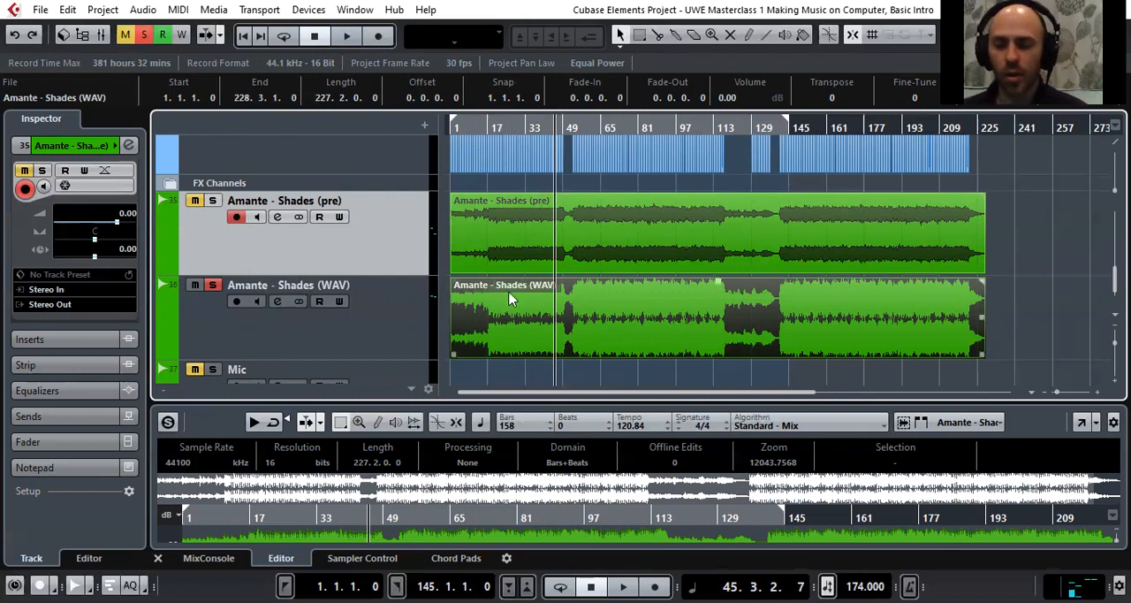
pyautogui.moveTo(517, 114); pyautogui.dragTo(515, 112)
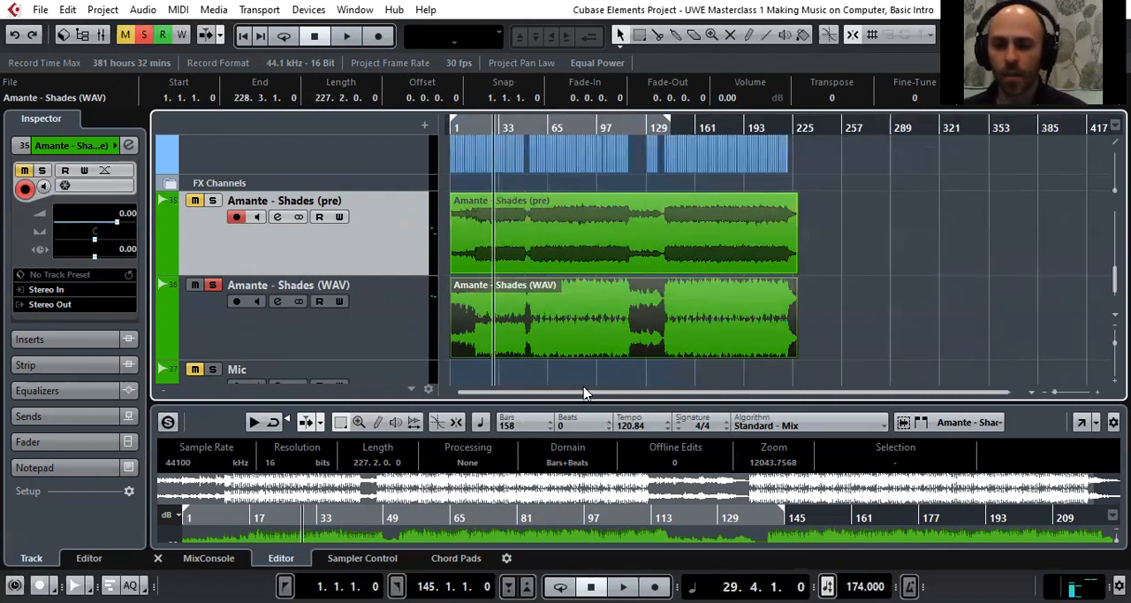
# Show the MixConsole in the lower zone at an enlarged height with its last channels, through Mic, in view
pyautogui.click(212, 557)
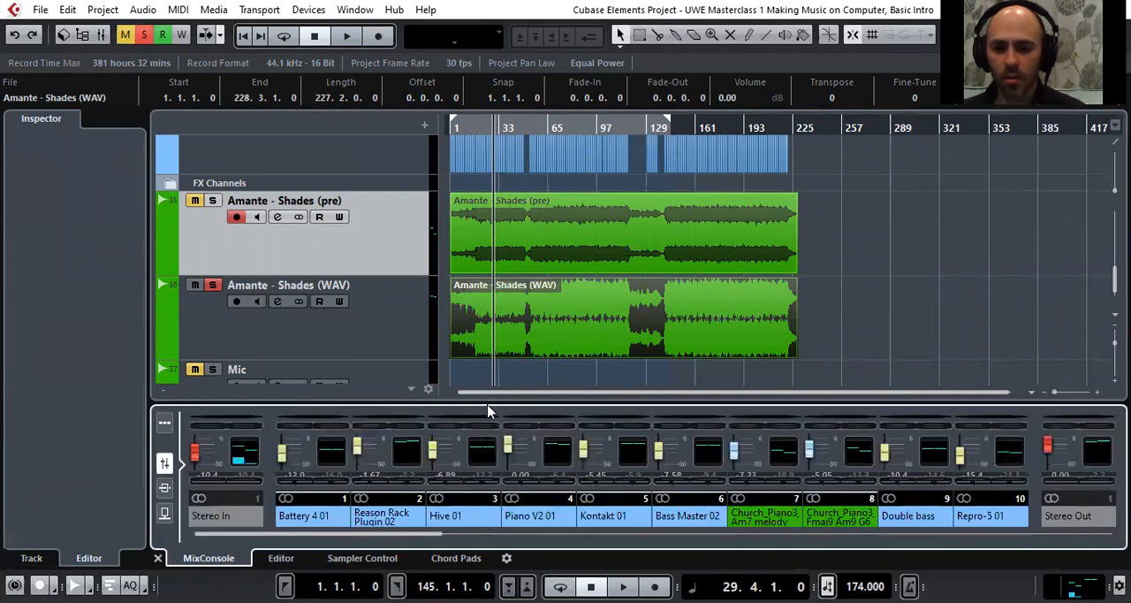
pyautogui.moveTo(485, 402); pyautogui.dragTo(487, 150)
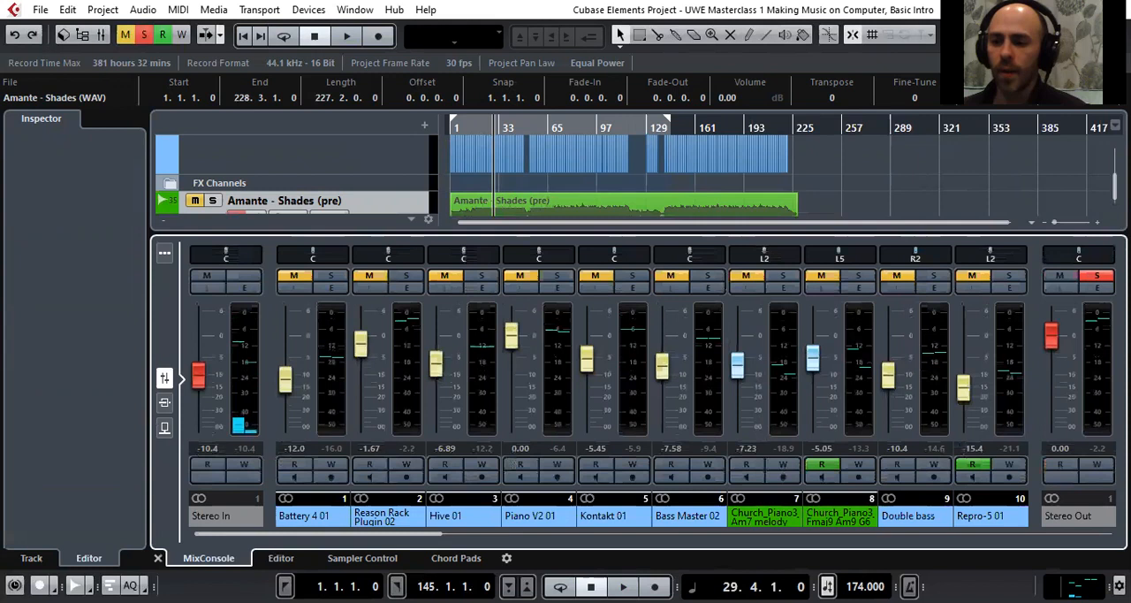
pyautogui.moveTo(434, 535); pyautogui.dragTo(1105, 536)
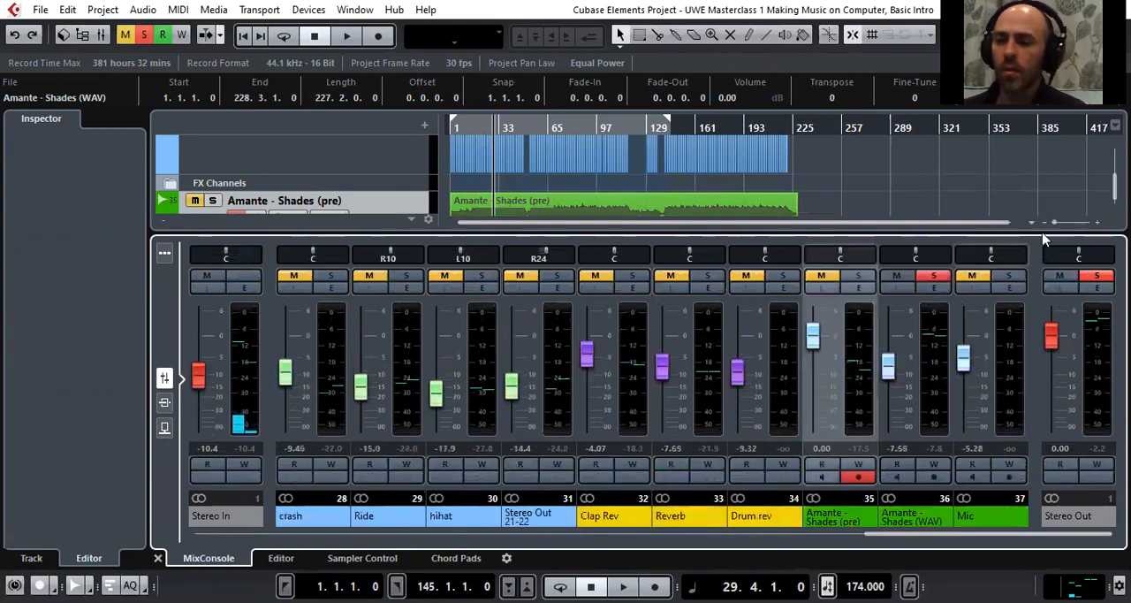
# View the Stereo Out channel settings with the Ozone 9 and StereoEnhancer inserts, and close the window again
pyautogui.click(1097, 288)
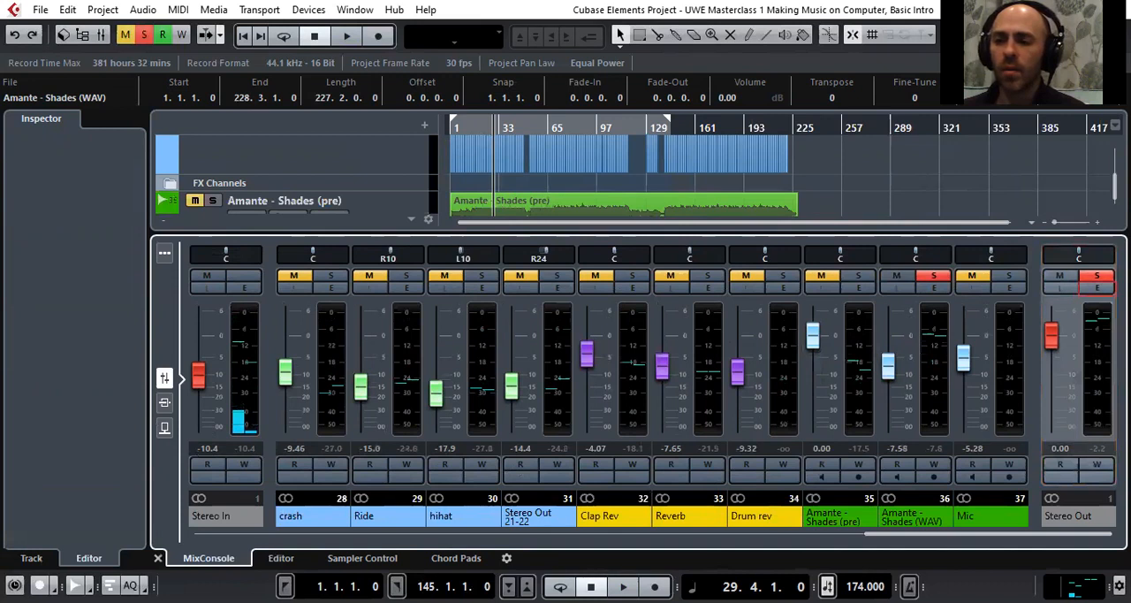
pyautogui.click(1096, 288)
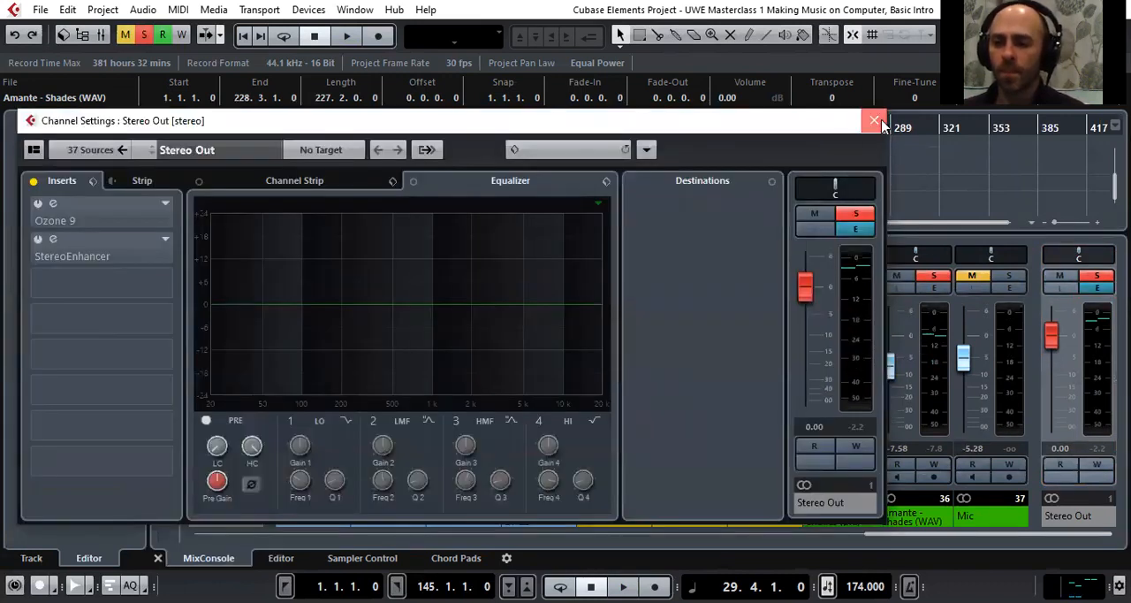
pyautogui.click(875, 121)
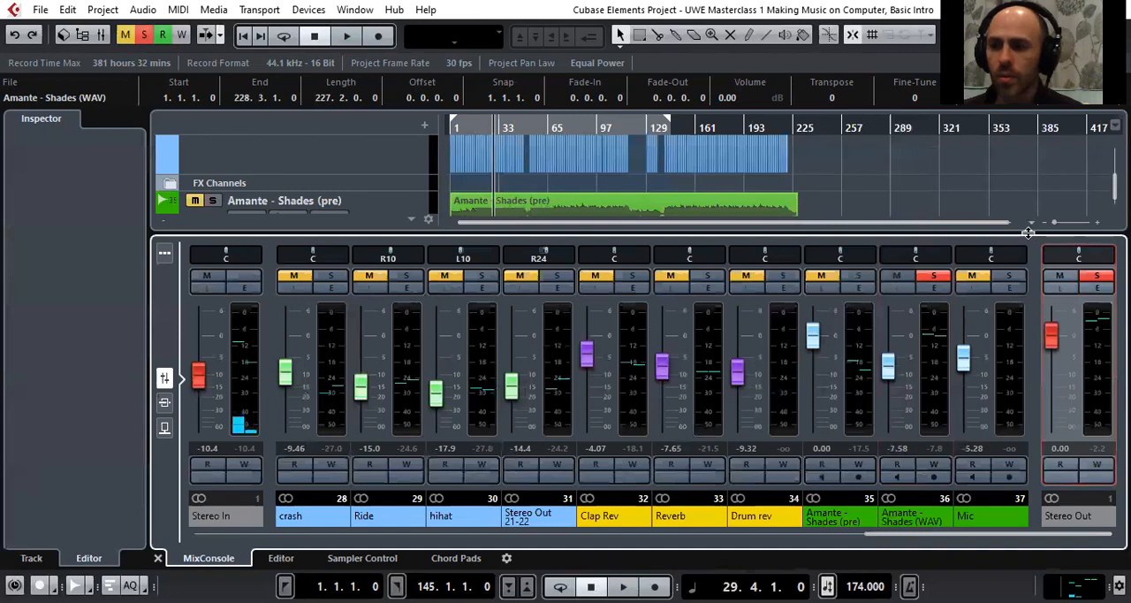
pyautogui.moveTo(1027, 233)
pyautogui.mouseDown()
pyautogui.moveTo(1027, 365)
pyautogui.moveTo(1028, 232)
pyautogui.mouseUp()
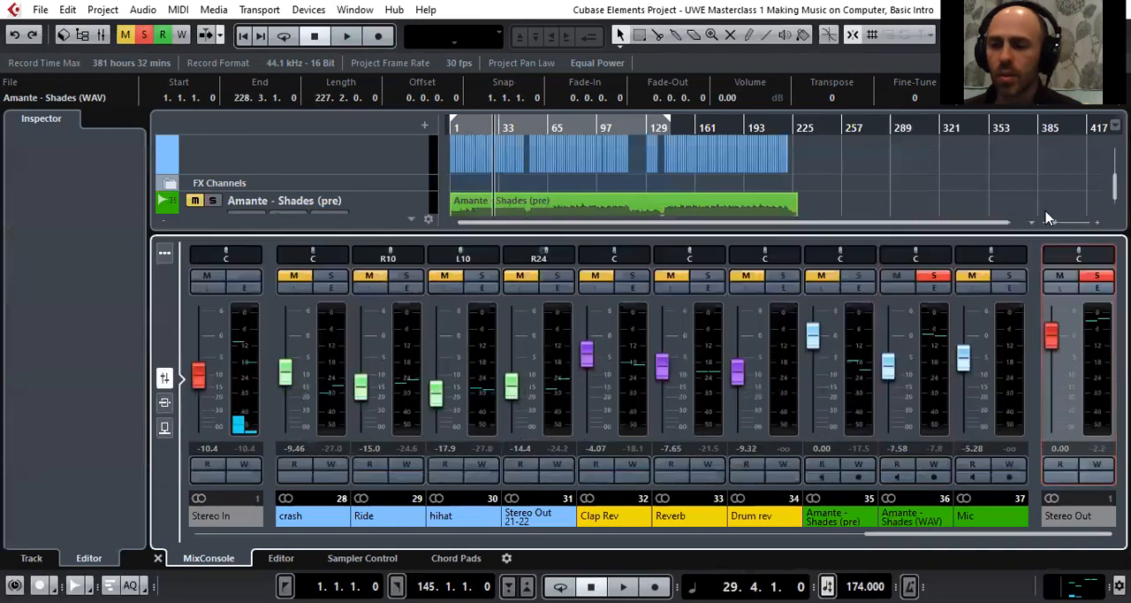
pyautogui.click(1096, 291)
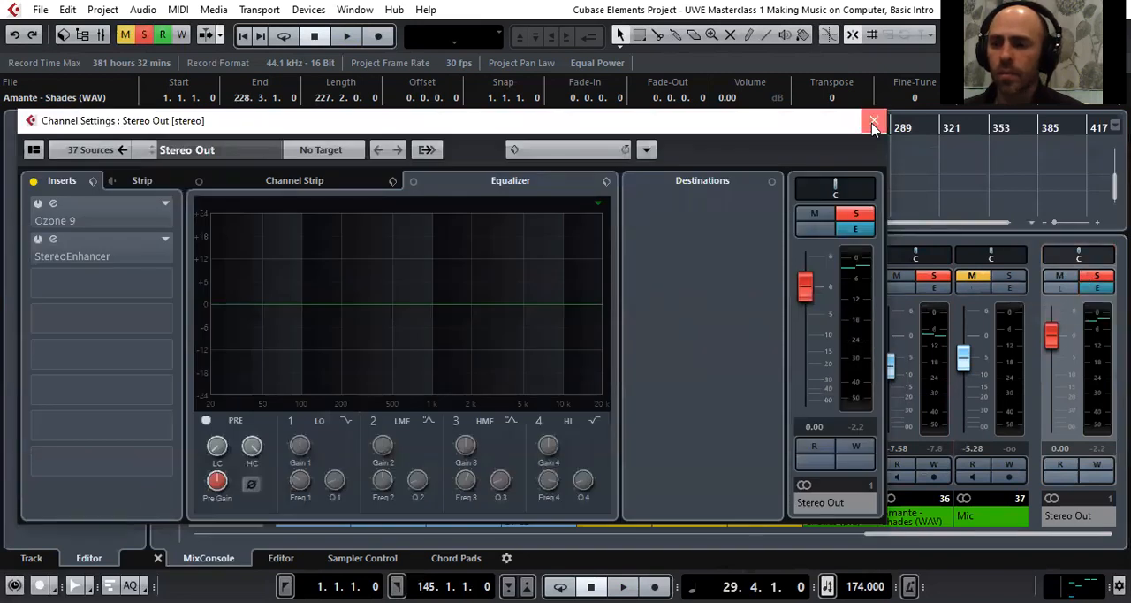
pyautogui.click(873, 123)
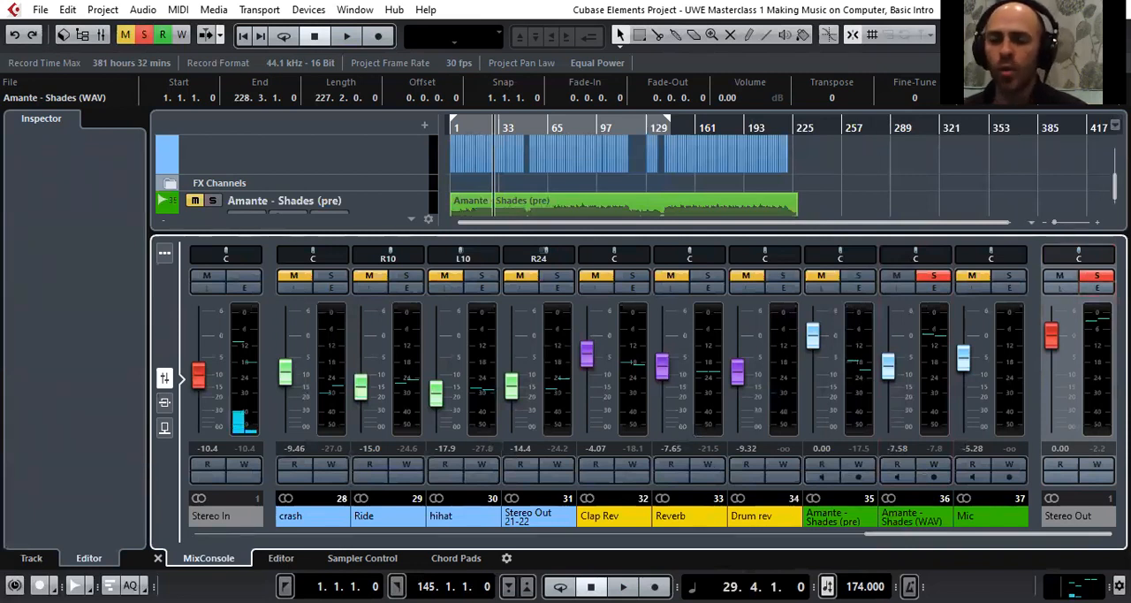
# Activate the Ozone 9 insert in the Stereo Out channel settings, and switch StereoEnhancer on and back off
pyautogui.click(1098, 288)
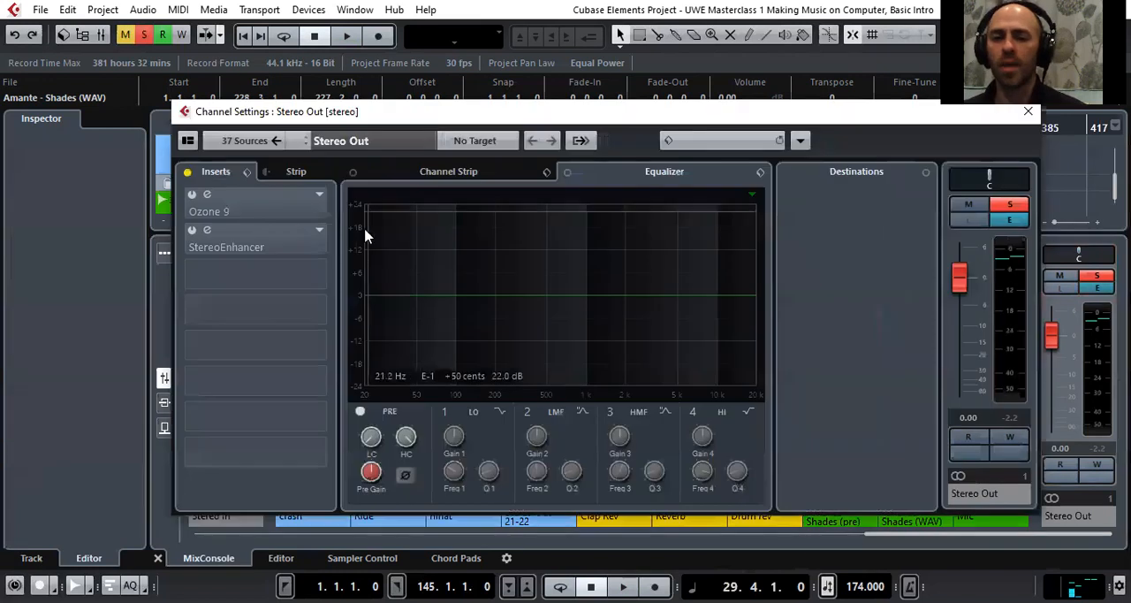
pyautogui.click(198, 212)
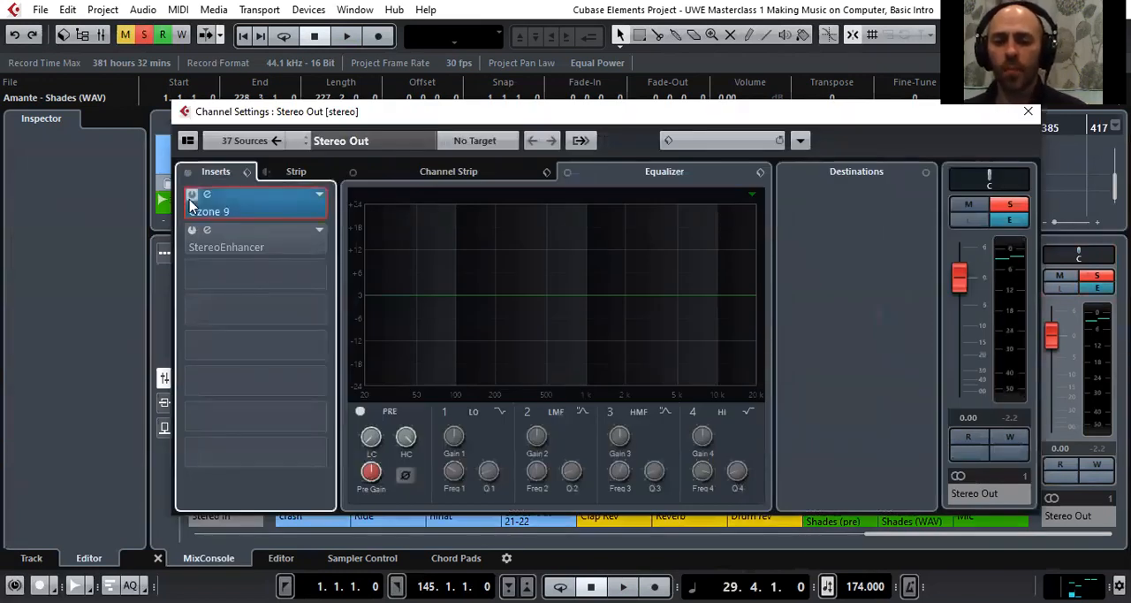
pyautogui.keyDown('shift'); pyautogui.click(202, 237); pyautogui.keyUp('shift')
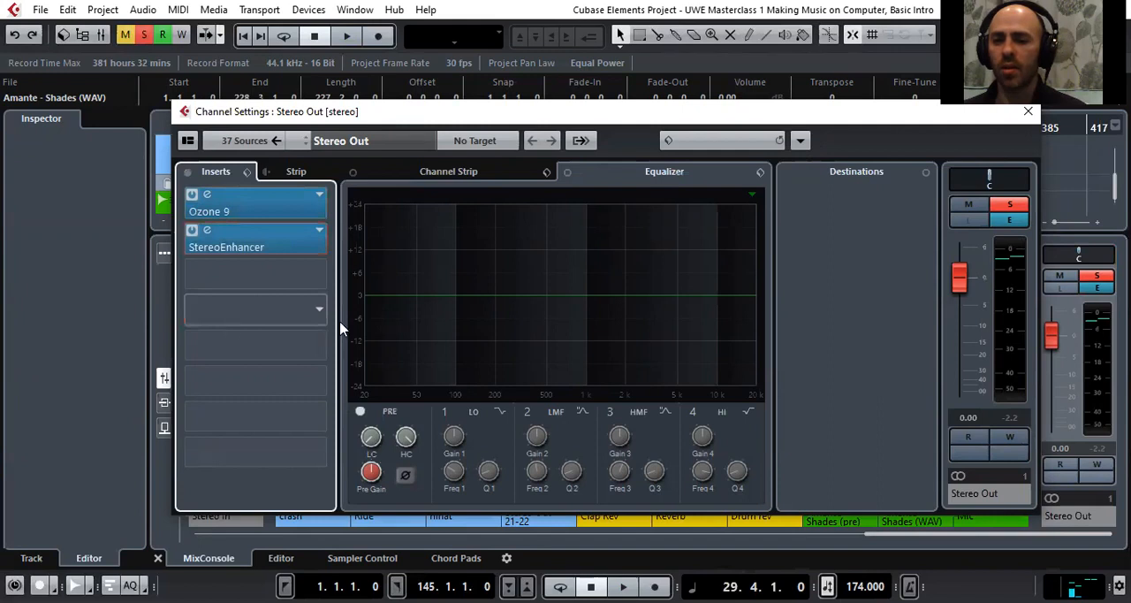
pyautogui.click(192, 232)
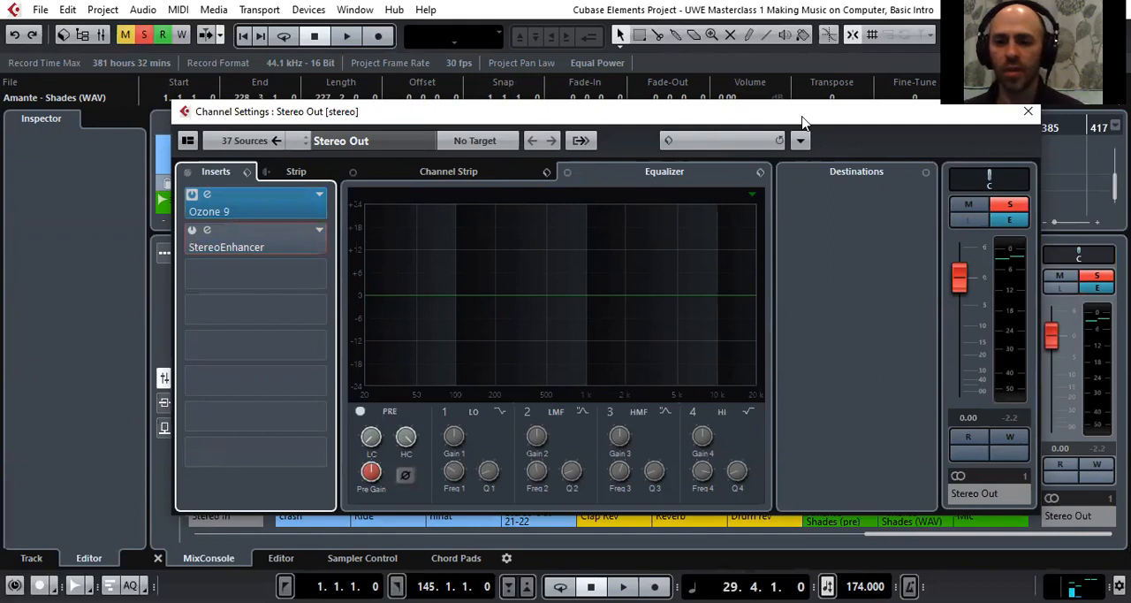
# Solo the Amante - Shades (pre) track and turn off solo on Amante - Shades (WAV)
pyautogui.moveTo(802, 121); pyautogui.dragTo(1014, 245)
pyautogui.click(217, 201)
pyautogui.scroll(-3, 218, 200)
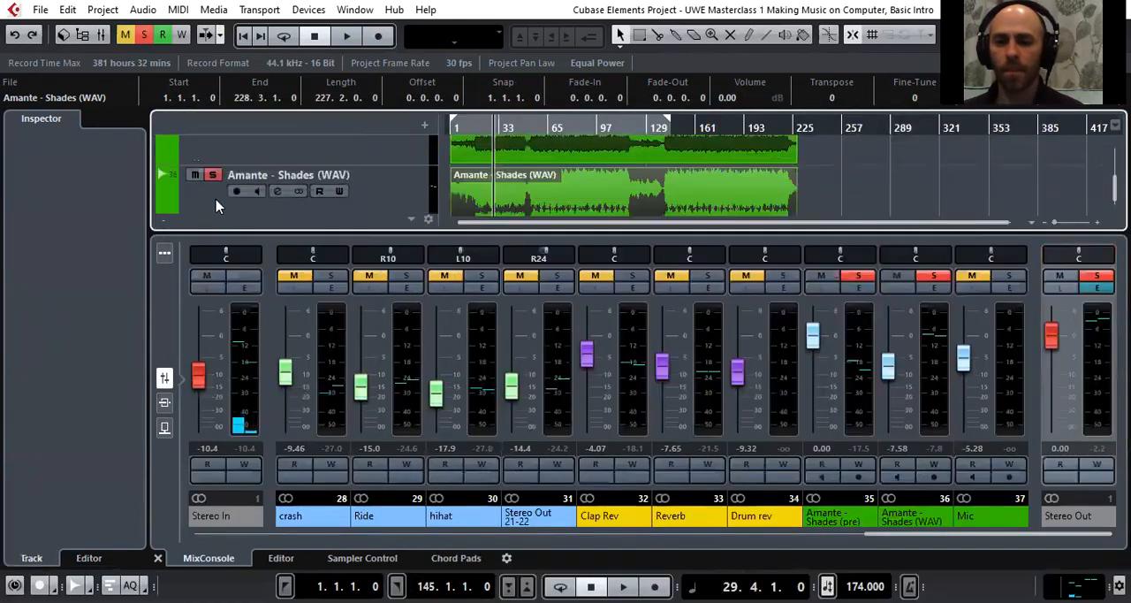
pyautogui.click(202, 178)
pyautogui.scroll(2, 466, 192)
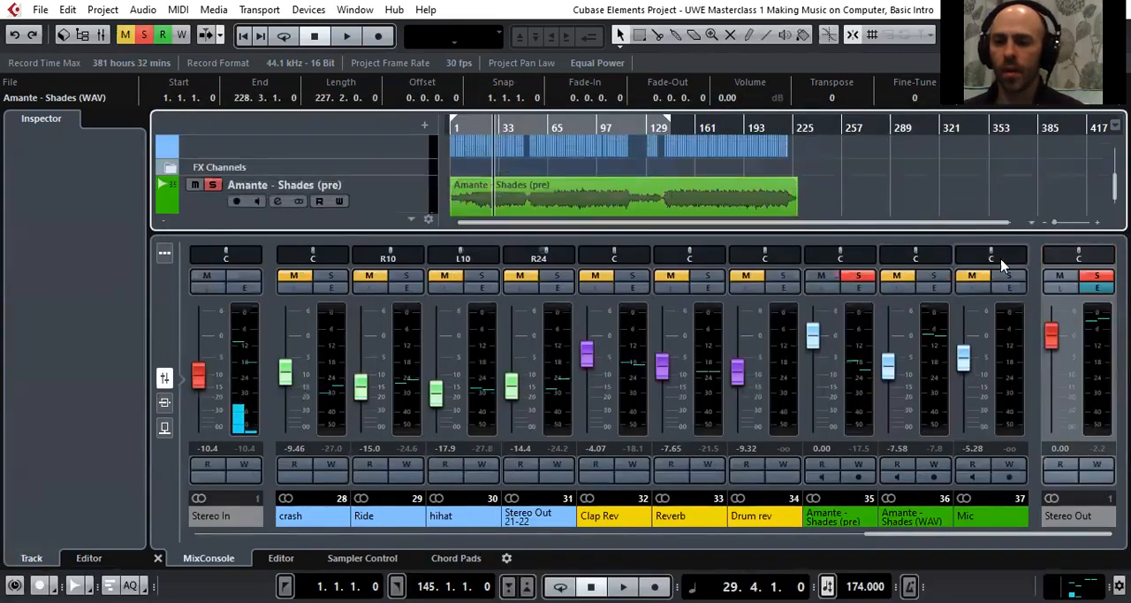
# Reopen the Stereo Out channel settings and position the window so its inserts and output fader are visible
pyautogui.click(1097, 288)
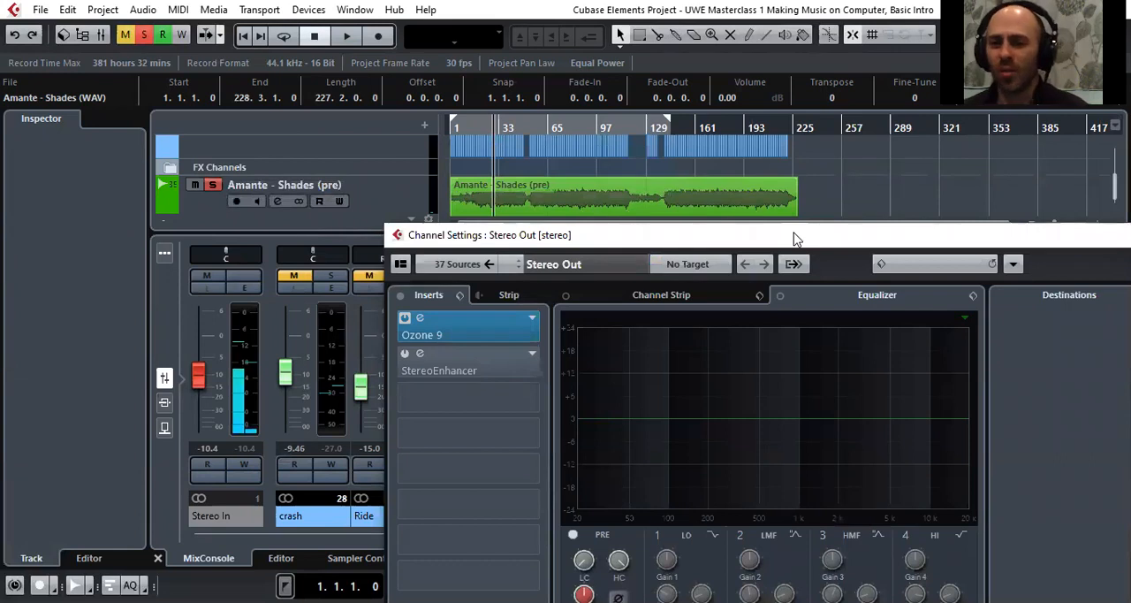
pyautogui.moveTo(793, 239); pyautogui.dragTo(626, 216)
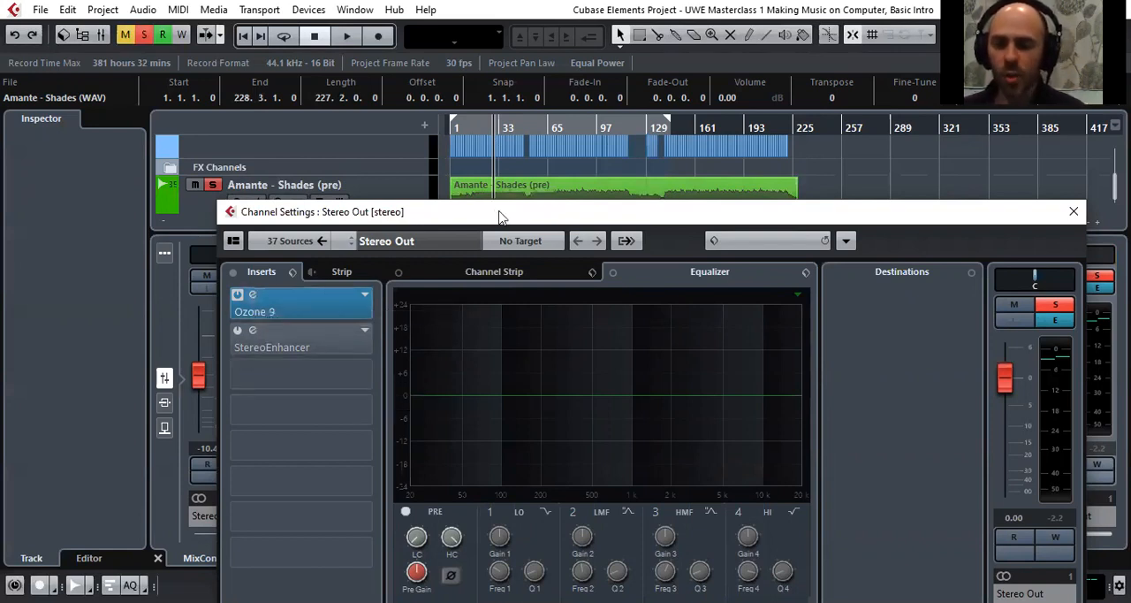
# Select the Amante - Shades (pre) track, and bring the Stereo Out channel settings back up beside it
pyautogui.moveTo(499, 216); pyautogui.dragTo(748, 242)
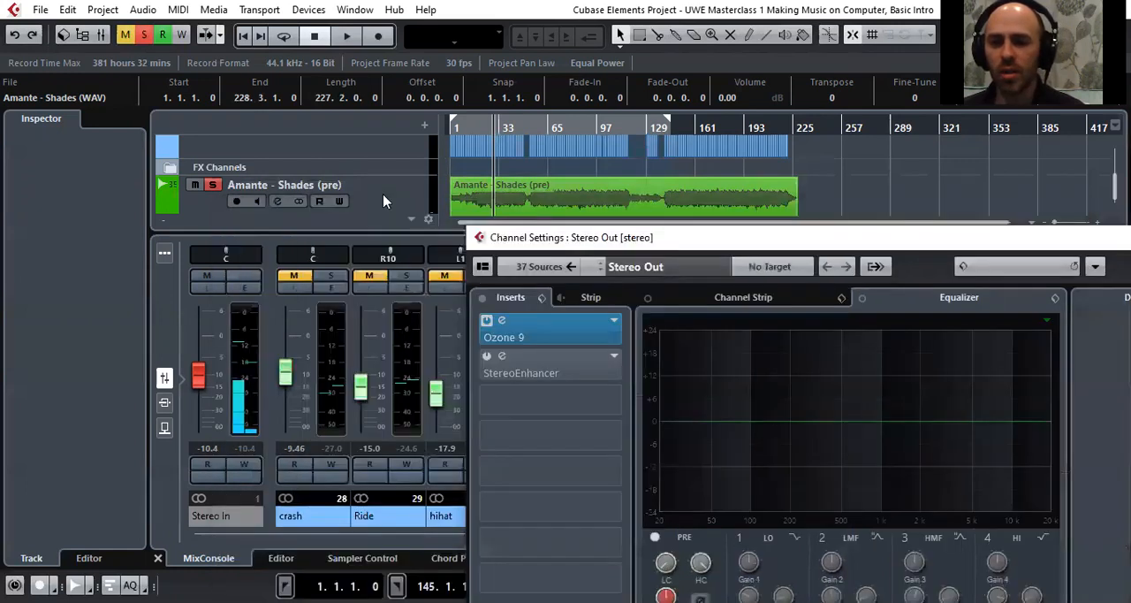
pyautogui.click(569, 219)
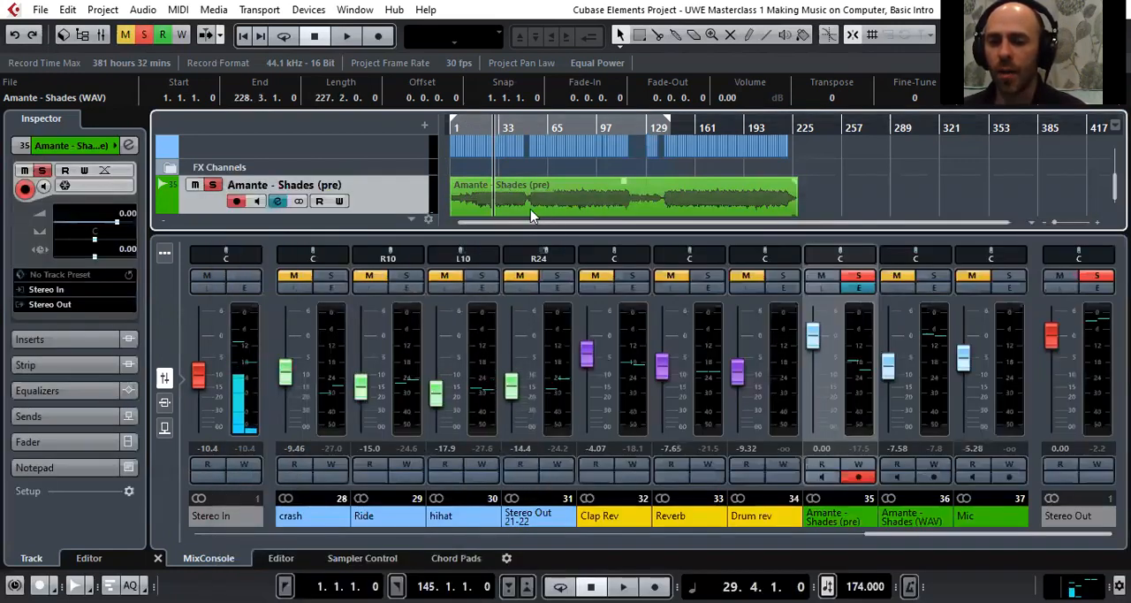
pyautogui.click(1095, 289)
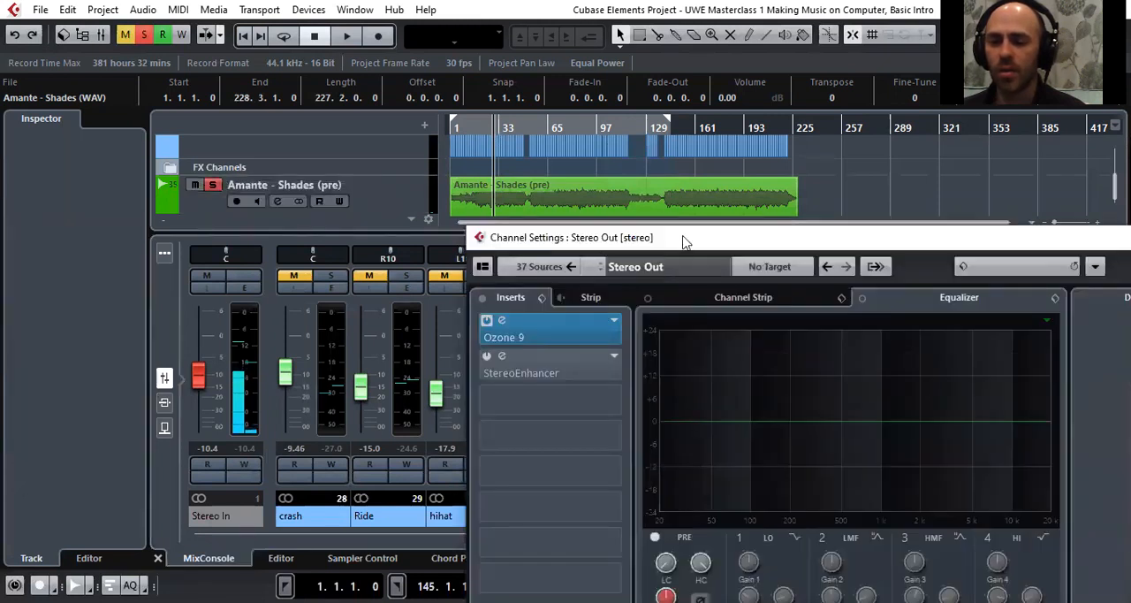
pyautogui.moveTo(683, 241); pyautogui.dragTo(834, 193)
# Play the pre-master mix and toggle the bypass of the Ozone 9 insert repeatedly to compare the sound with and without mastering
pyautogui.press('space')
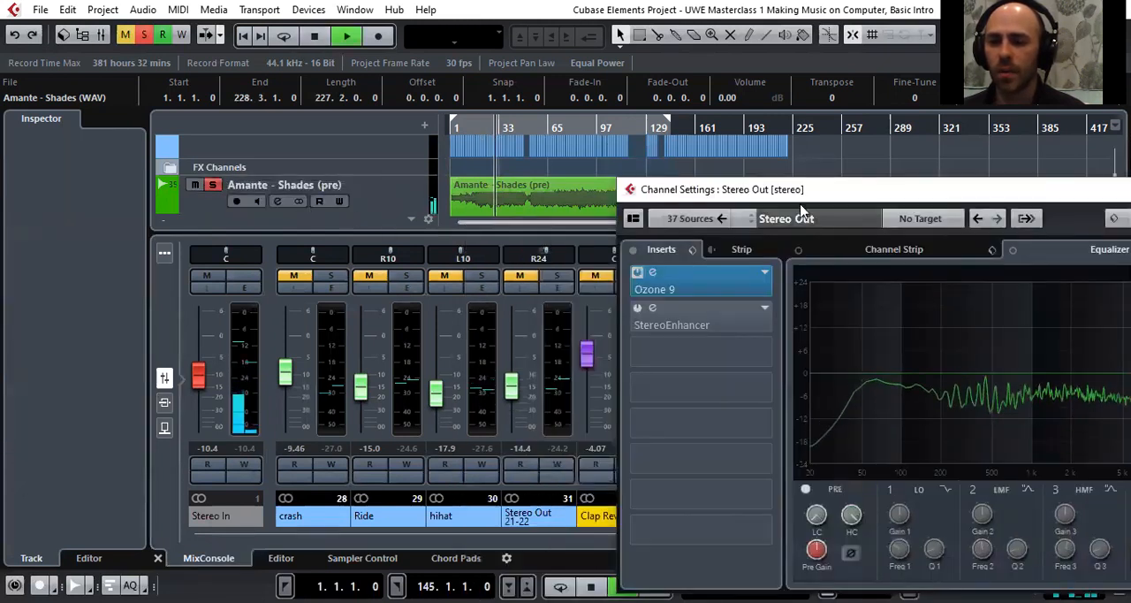
pyautogui.click(637, 273)
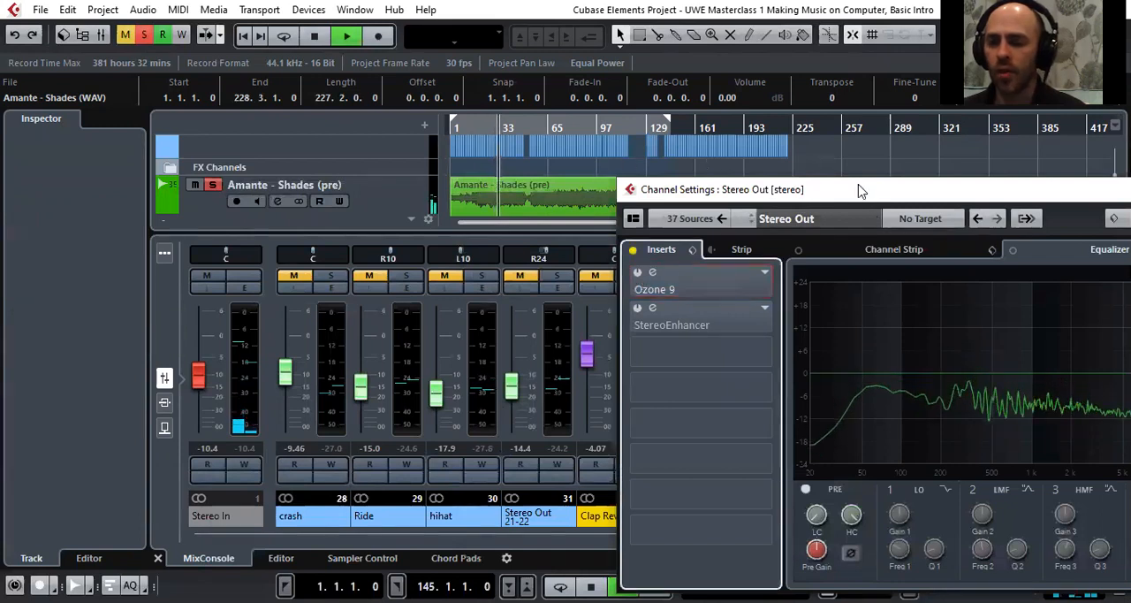
pyautogui.moveTo(862, 191); pyautogui.dragTo(679, 154)
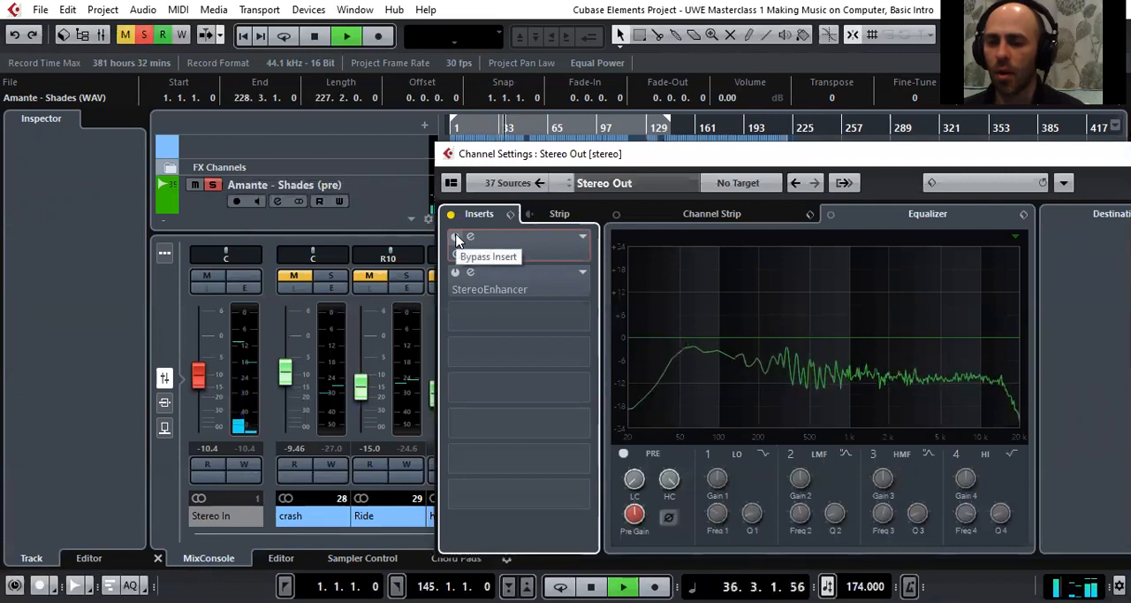
pyautogui.click(456, 239)
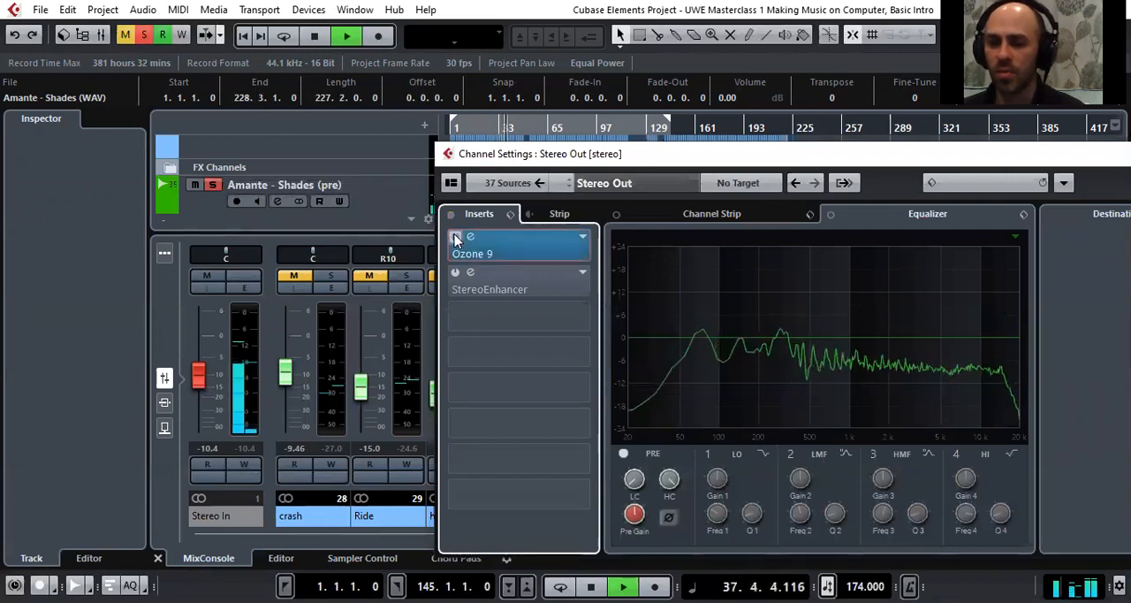
pyautogui.click(456, 238)
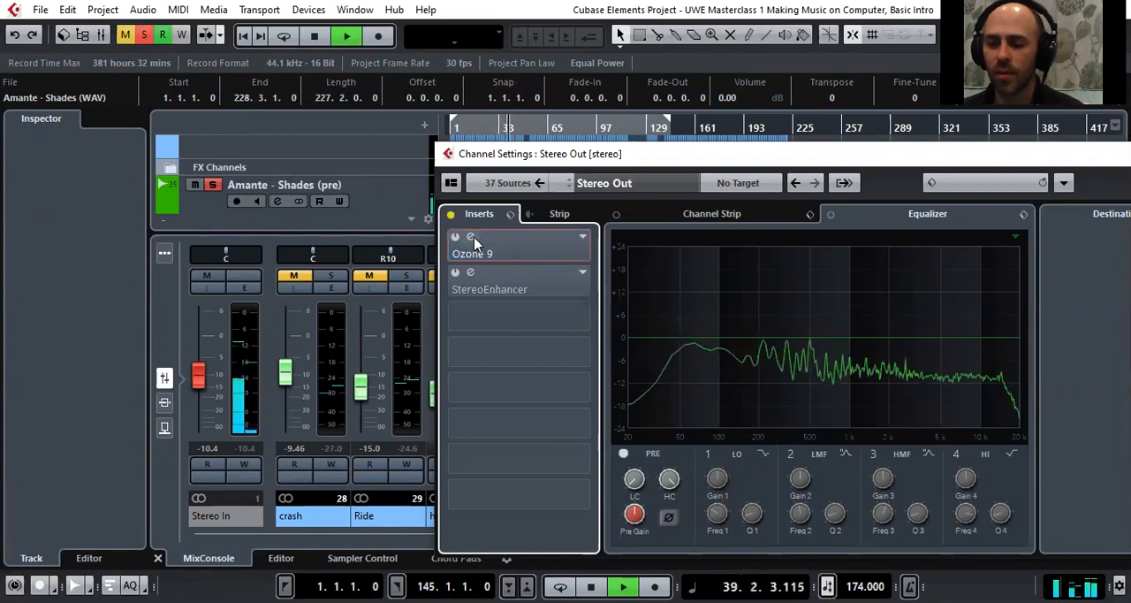
# Open the Ozone 9 plug-in editor from the Stereo Out insert, stop playback and take the plug-in out of bypass
pyautogui.click(470, 236)
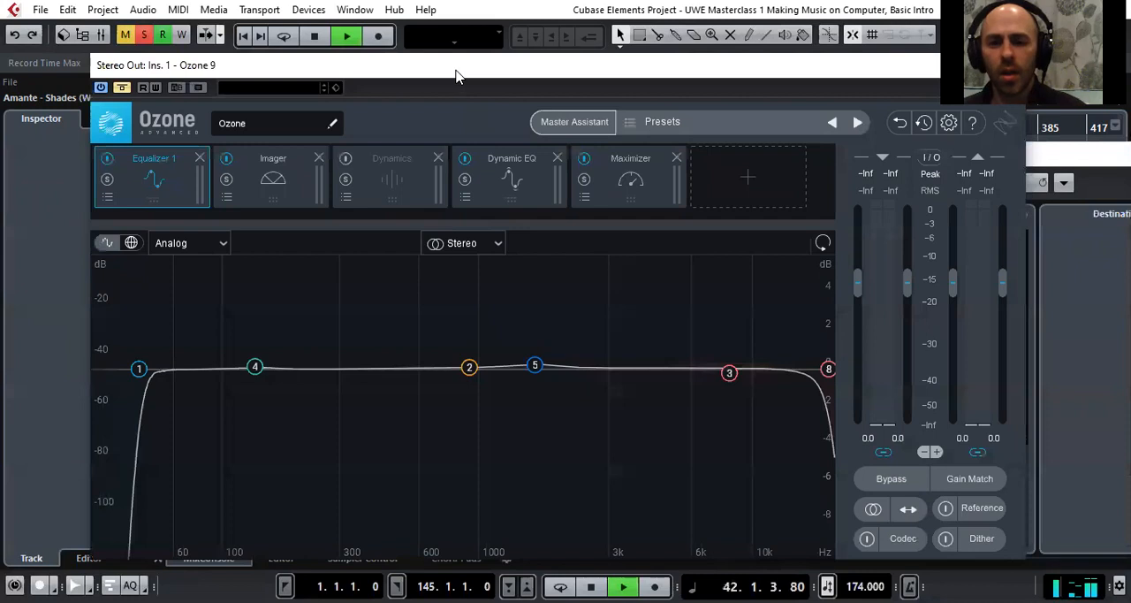
pyautogui.moveTo(456, 77); pyautogui.dragTo(476, 76)
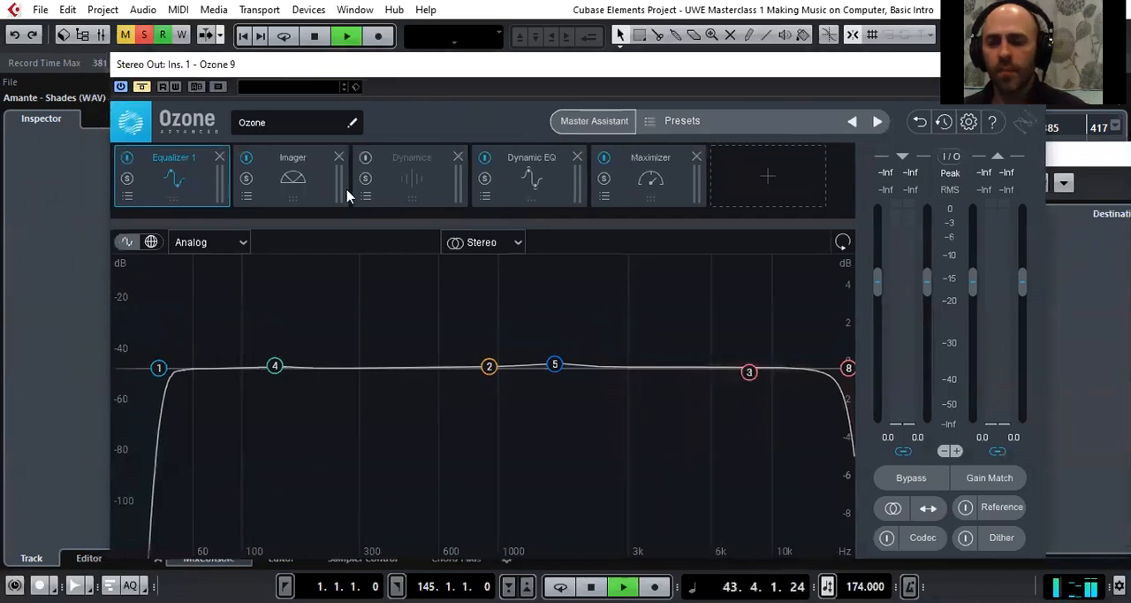
pyautogui.press('space')
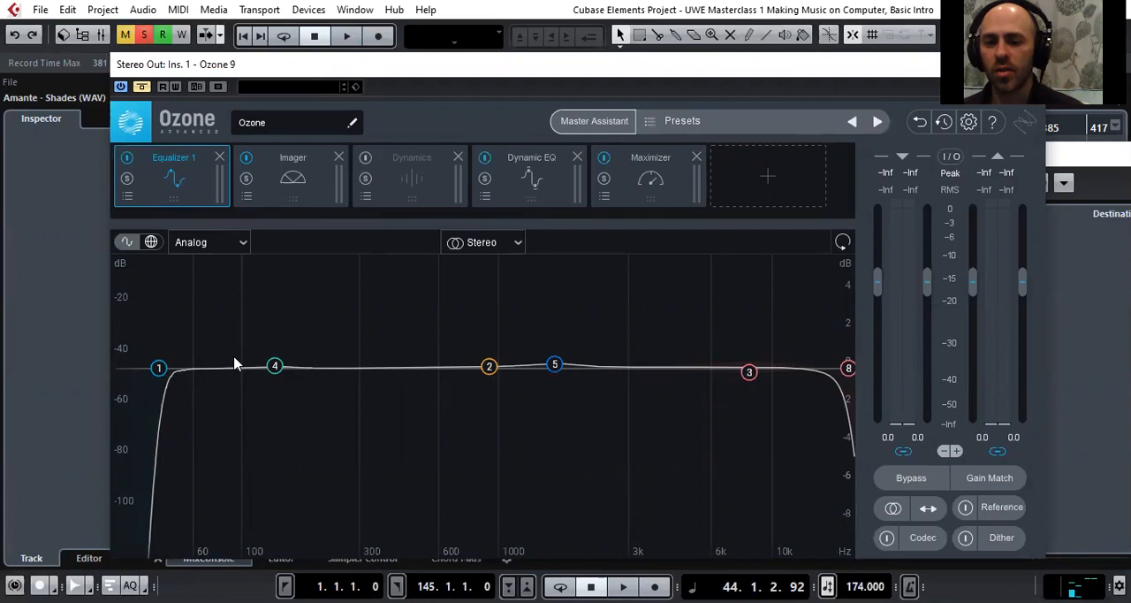
pyautogui.click(142, 89)
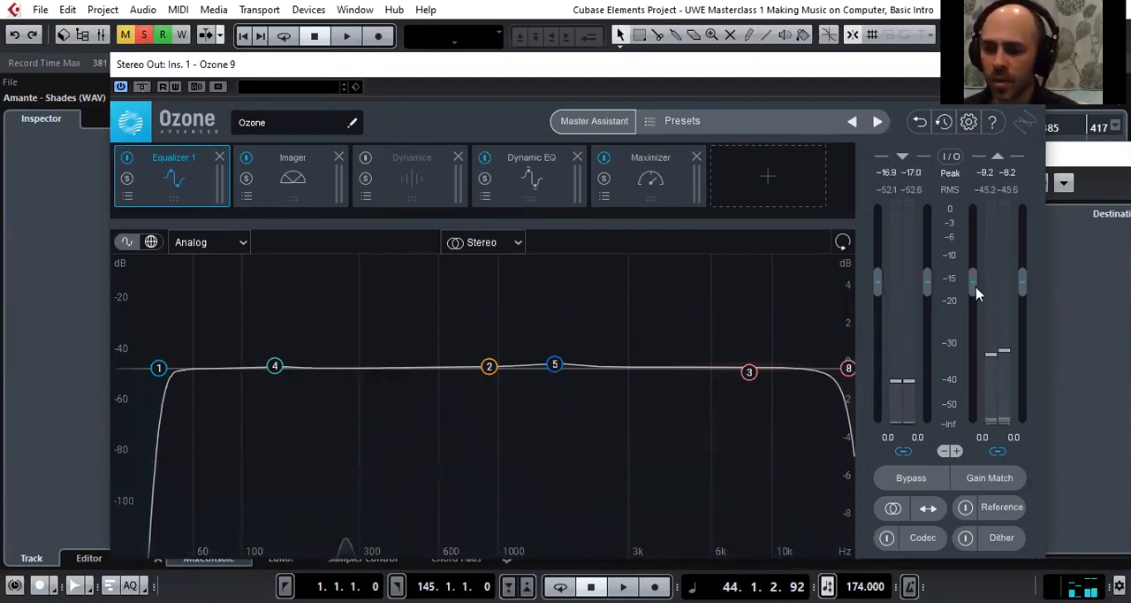
# Lower Ozone's input gain to -2.4 dB and output gain to -2.1 dB, and move equalizer band 5 to 1519 Hz during playback
pyautogui.moveTo(972, 285)
pyautogui.mouseDown()
pyautogui.moveTo(971, 300)
pyautogui.moveTo(928, 298)
pyautogui.moveTo(927, 309)
pyautogui.moveTo(975, 298)
pyautogui.mouseUp()
pyautogui.press('space')
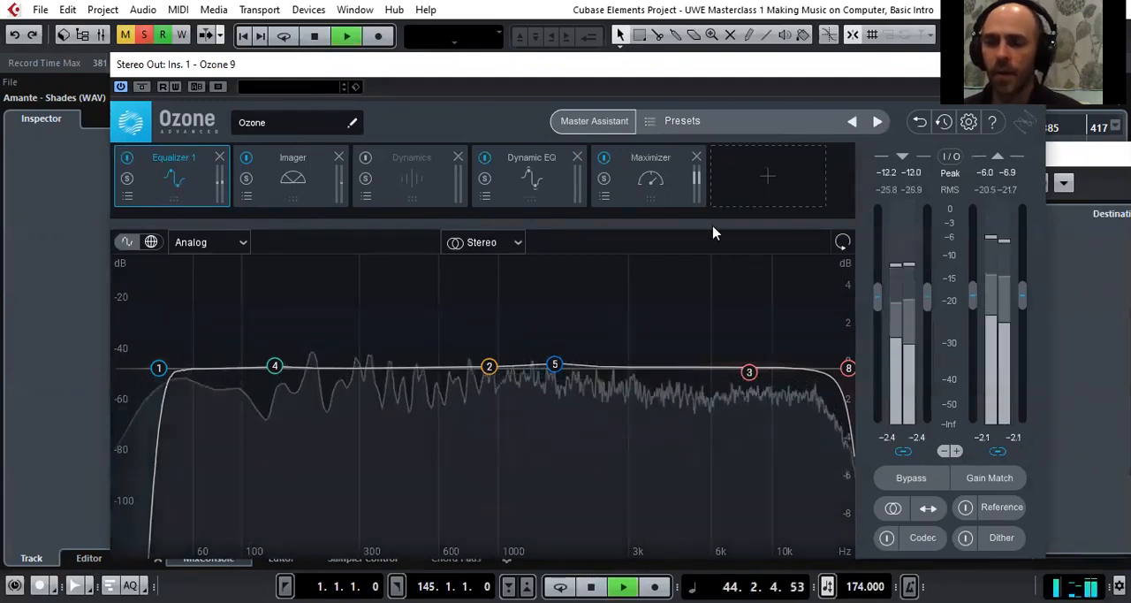
pyautogui.click(555, 364)
pyautogui.moveTo(555, 364)
pyautogui.mouseDown()
pyautogui.moveTo(549, 279)
pyautogui.moveTo(552, 464)
pyautogui.moveTo(541, 532)
pyautogui.moveTo(300, 529)
pyautogui.moveTo(540, 537)
pyautogui.moveTo(575, 399)
pyautogui.moveTo(547, 365)
pyautogui.mouseUp()
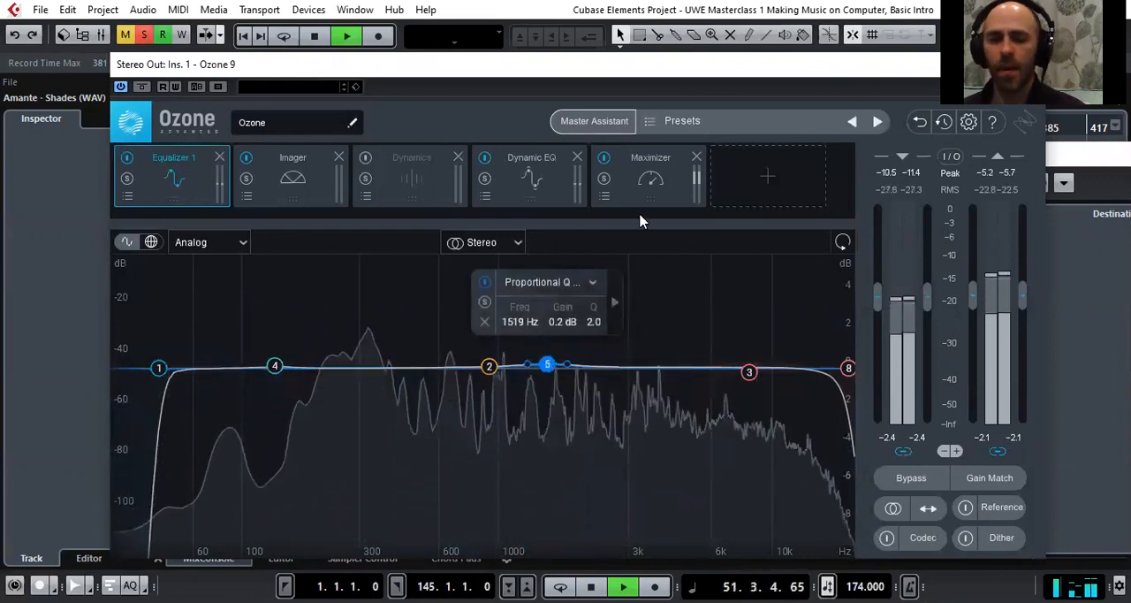
pyautogui.press('space')
# Examine the settings of Ozone's Imager, Dynamic EQ and Maximizer modules, and close the plug-in editor
pyautogui.click(303, 179)
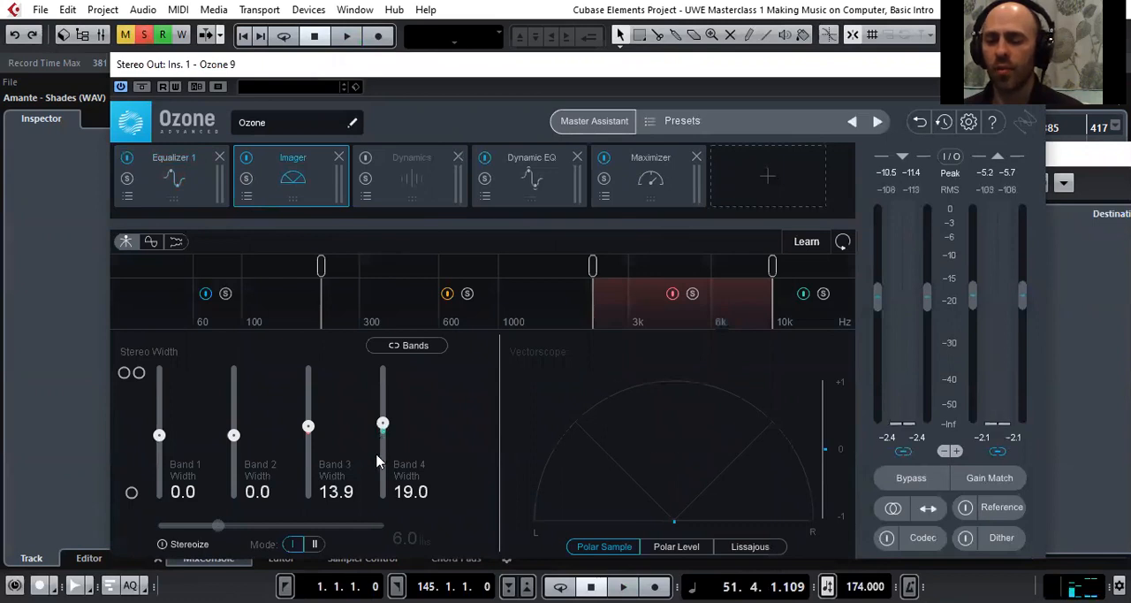
pyautogui.click(535, 202)
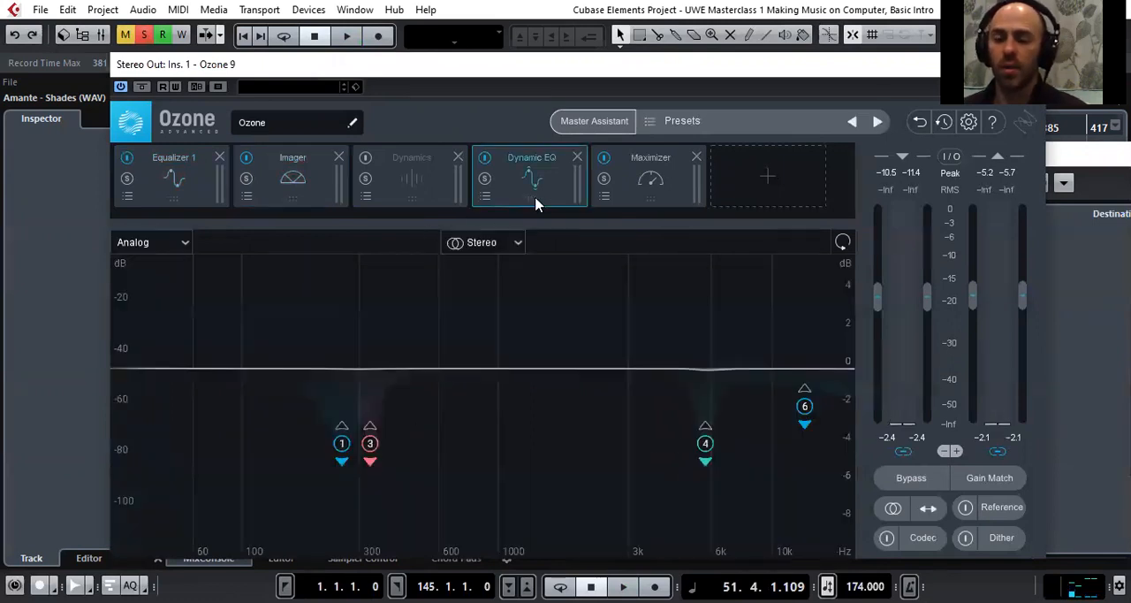
pyautogui.click(646, 189)
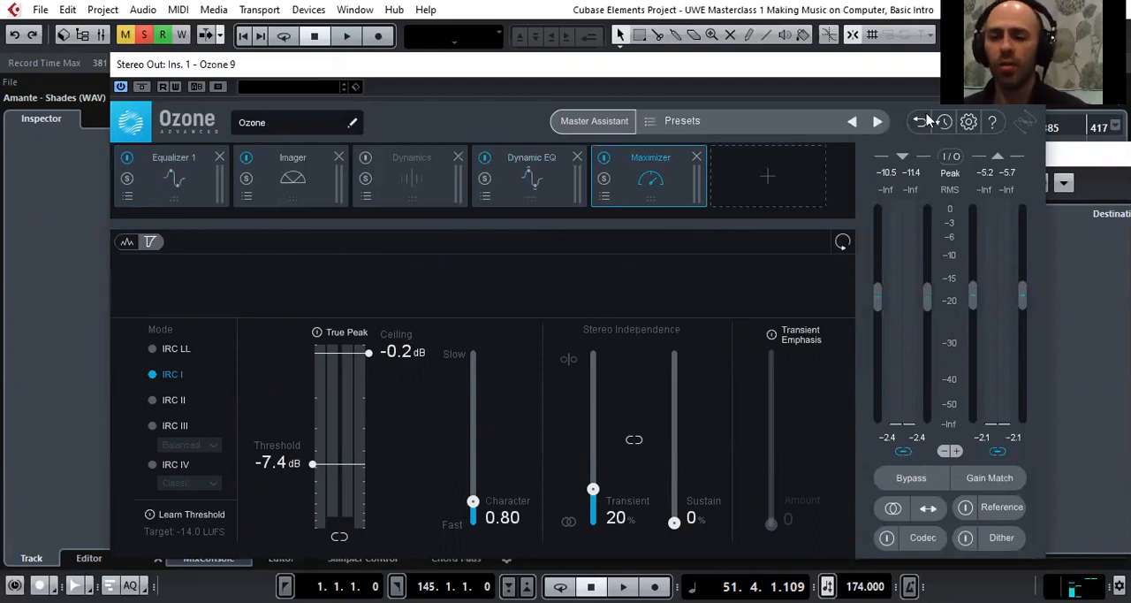
pyautogui.click(1030, 65)
# Bypass the Ozone 9 insert on Stereo Out and close the channel settings window
pyautogui.click(452, 236)
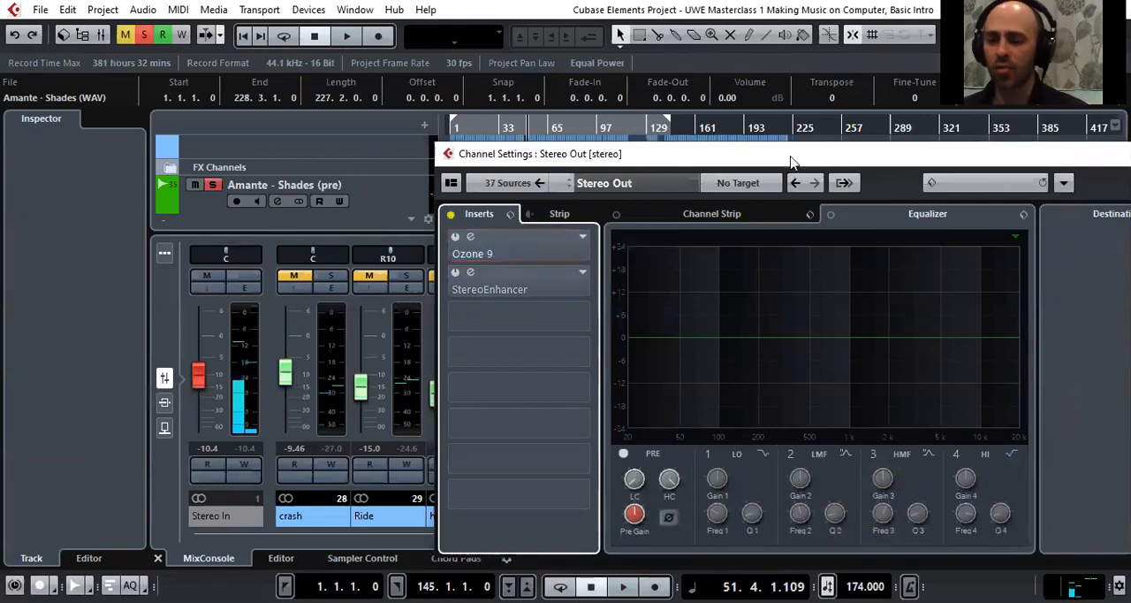
pyautogui.moveTo(791, 162); pyautogui.dragTo(606, 153)
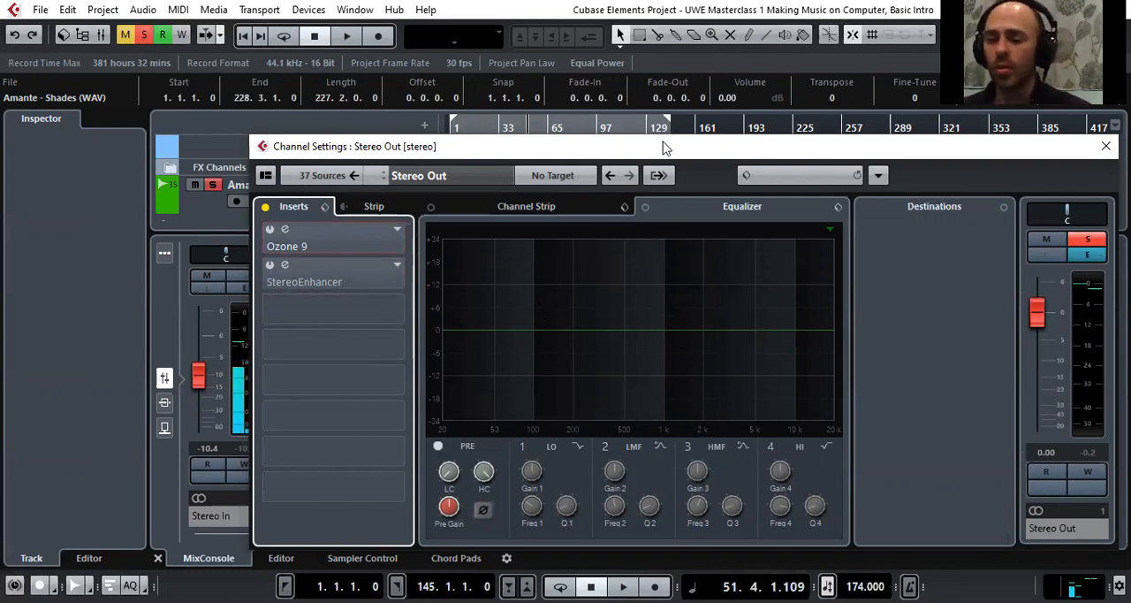
pyautogui.moveTo(664, 148); pyautogui.dragTo(598, 143)
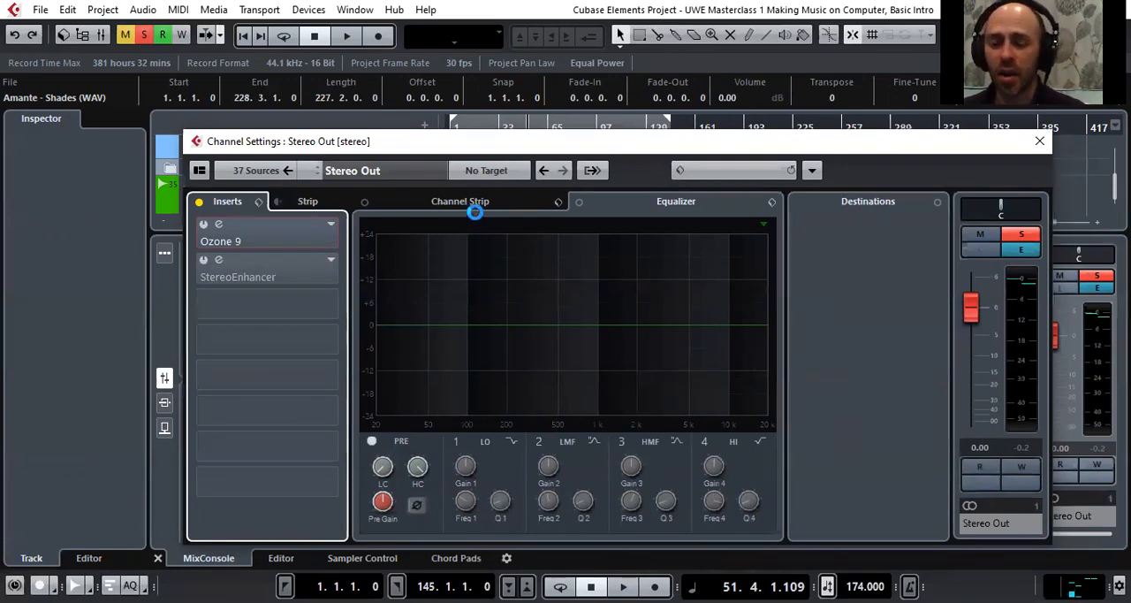
pyautogui.click(1039, 143)
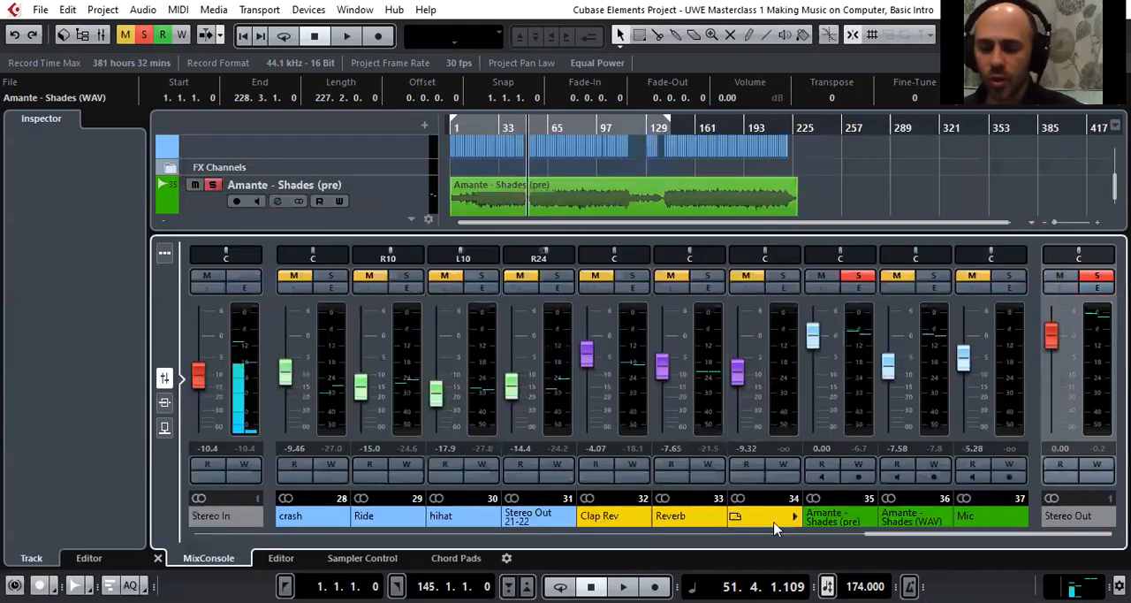
# Select the Hive 01 channel in the MixConsole, view its channel settings briefly, and solo the channel
pyautogui.moveTo(949, 538); pyautogui.dragTo(139, 538)
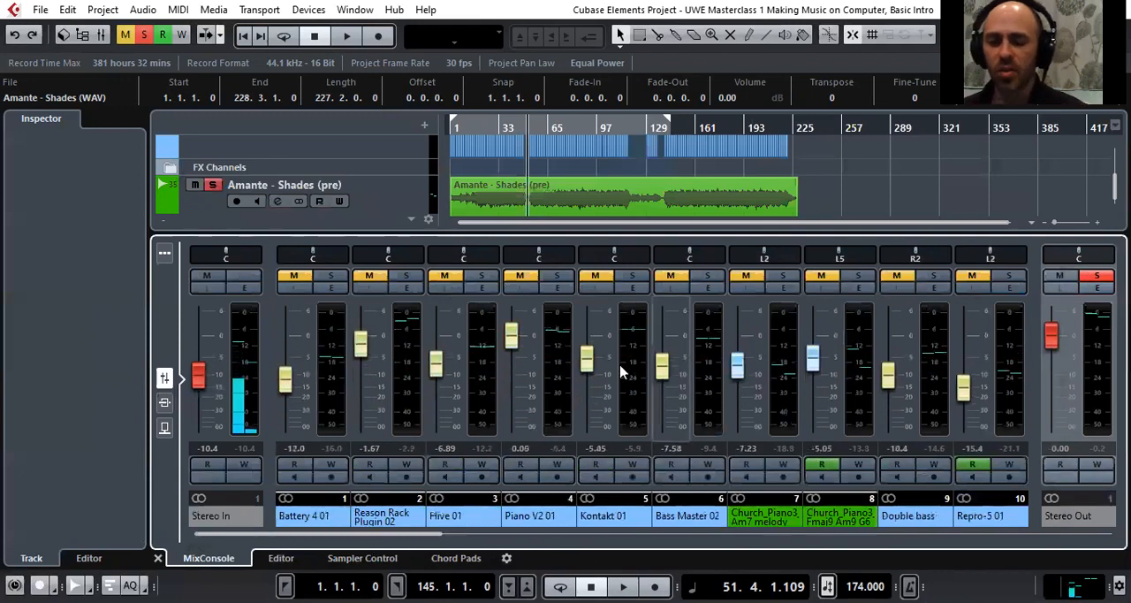
pyautogui.click(480, 377)
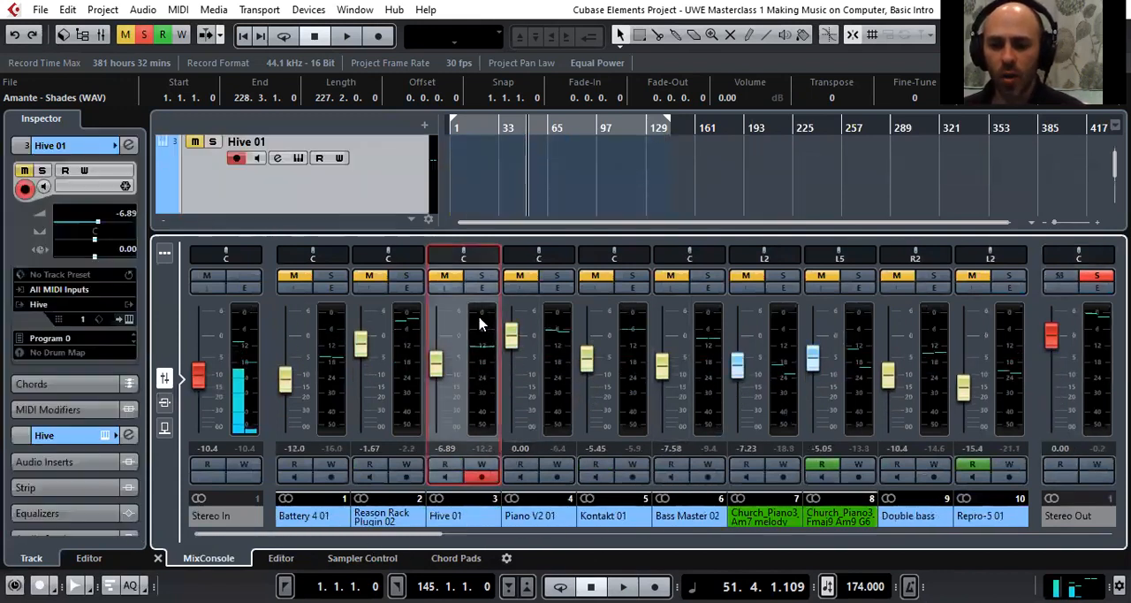
pyautogui.click(484, 289)
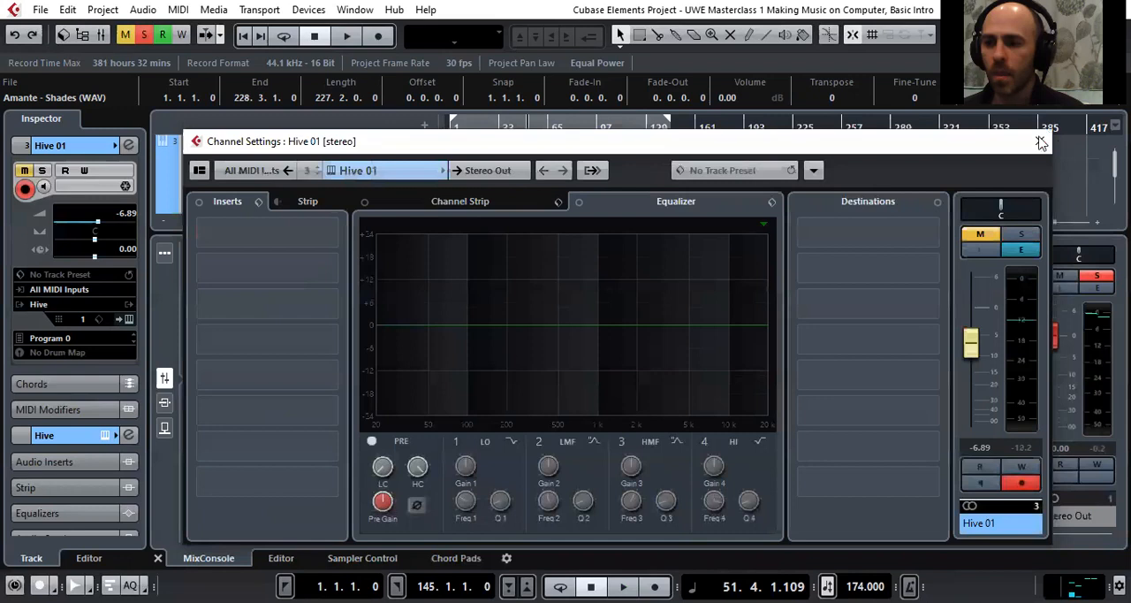
pyautogui.click(1041, 143)
pyautogui.click(478, 278)
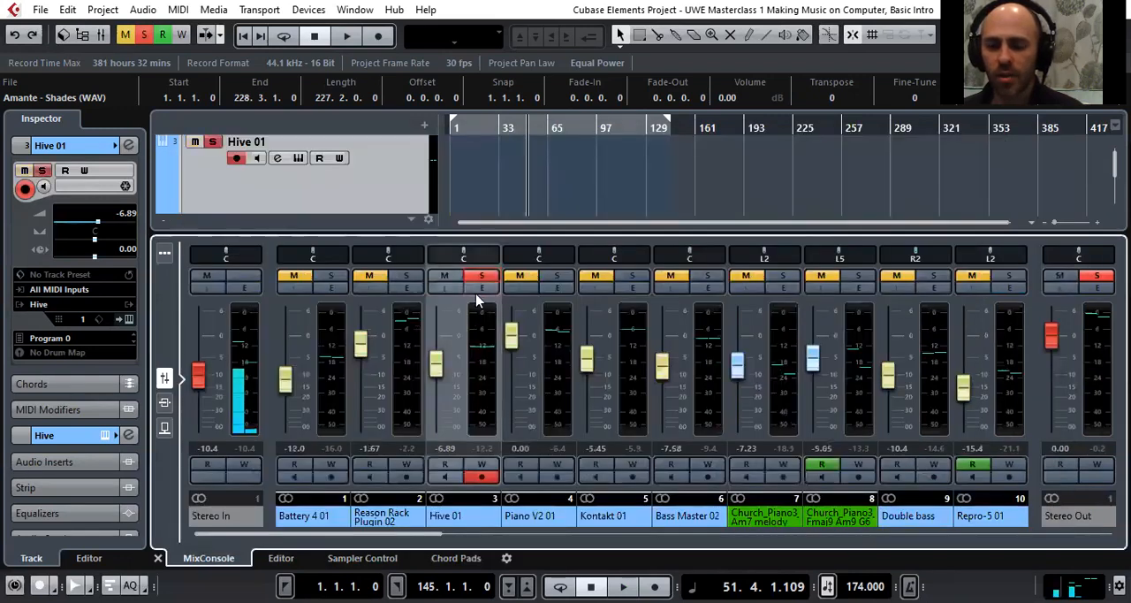
# Reopen the Hive 01 channel settings and browse the effect categories for the first insert slot, including the Modulation plug-ins
pyautogui.click(478, 289)
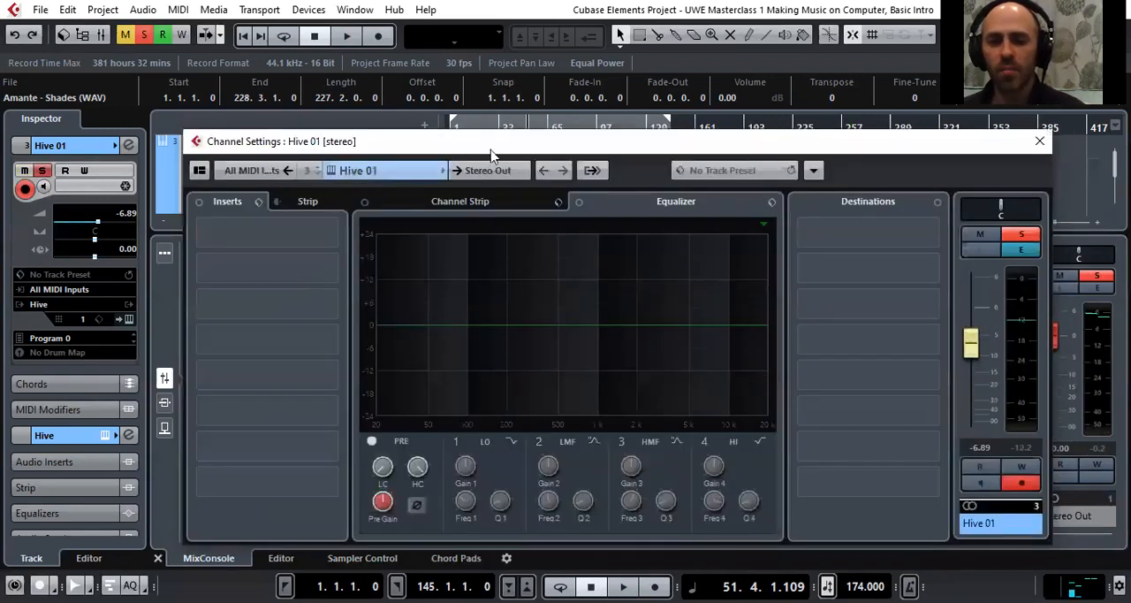
pyautogui.moveTo(486, 145)
pyautogui.mouseDown()
pyautogui.moveTo(619, 419)
pyautogui.moveTo(493, 127)
pyautogui.mouseUp()
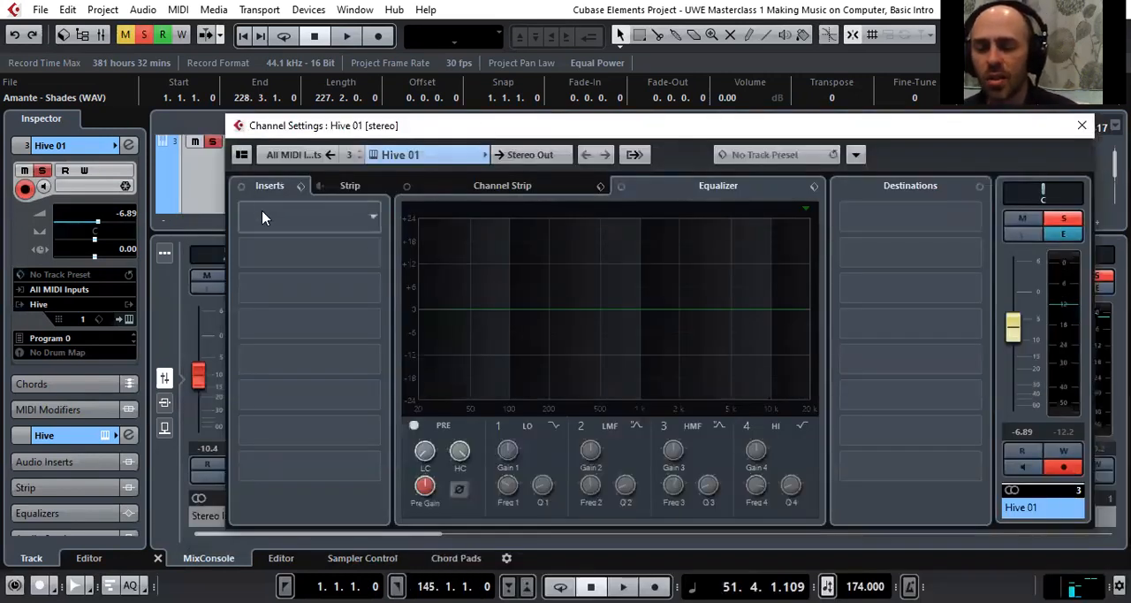
pyautogui.click(369, 223)
pyautogui.scroll(-1, 296, 362)
pyautogui.scroll(-4, 292, 353)
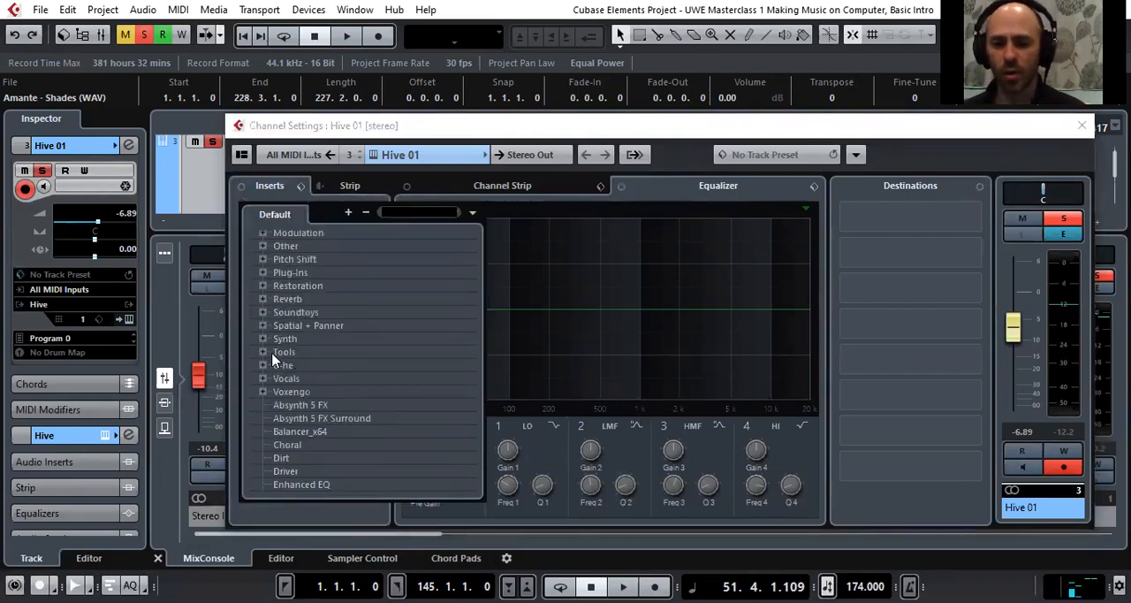
pyautogui.scroll(6, 270, 361)
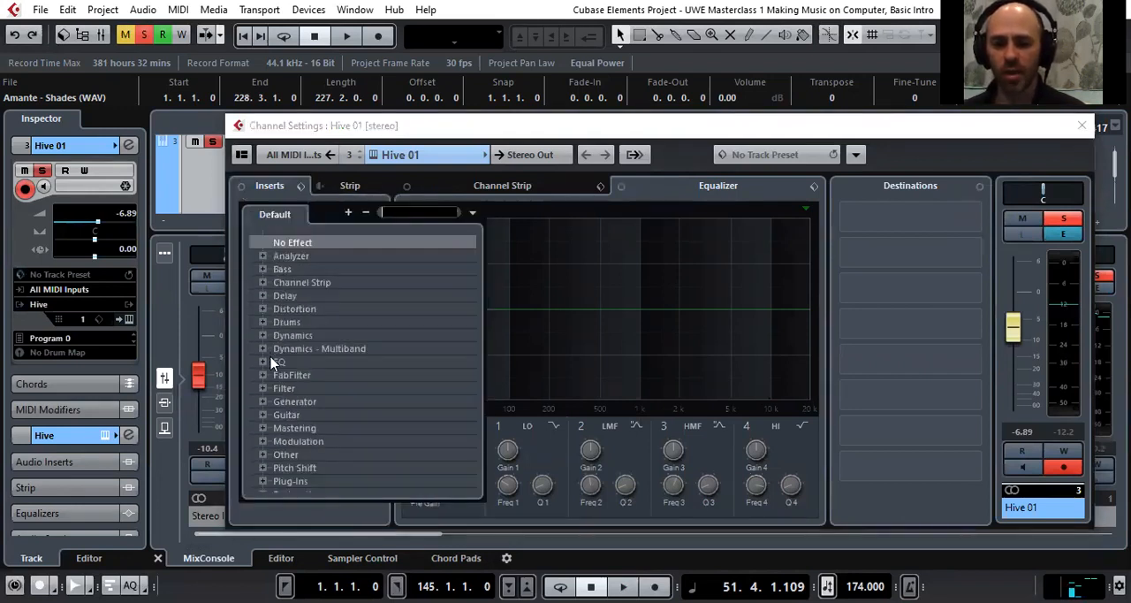
pyautogui.click(262, 441)
pyautogui.scroll(-3, 262, 450)
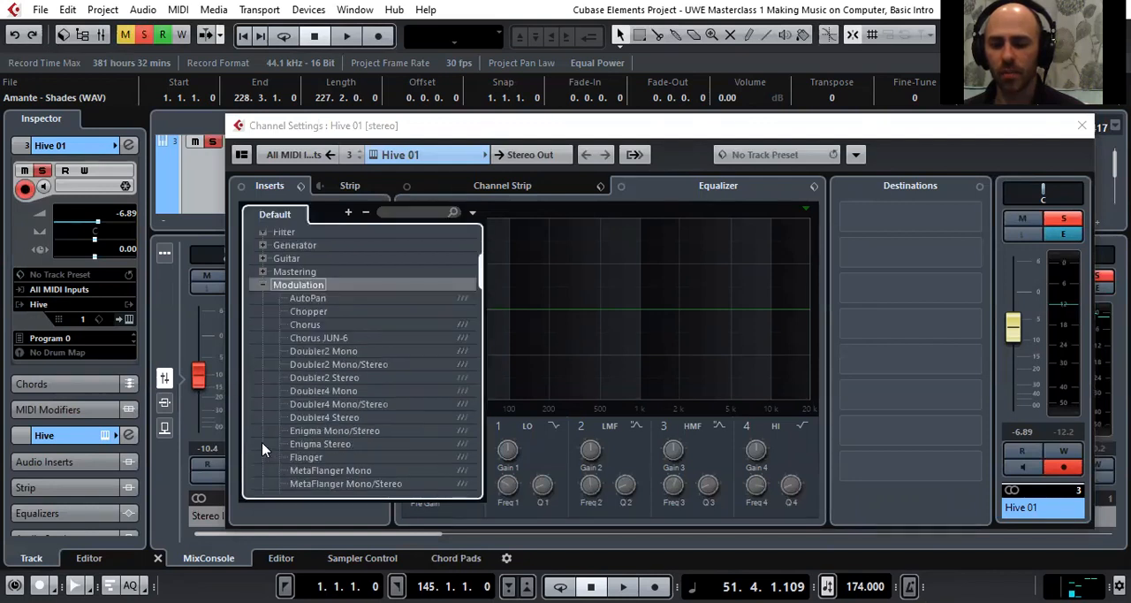
pyautogui.scroll(-5, 263, 442)
pyautogui.scroll(7, 269, 398)
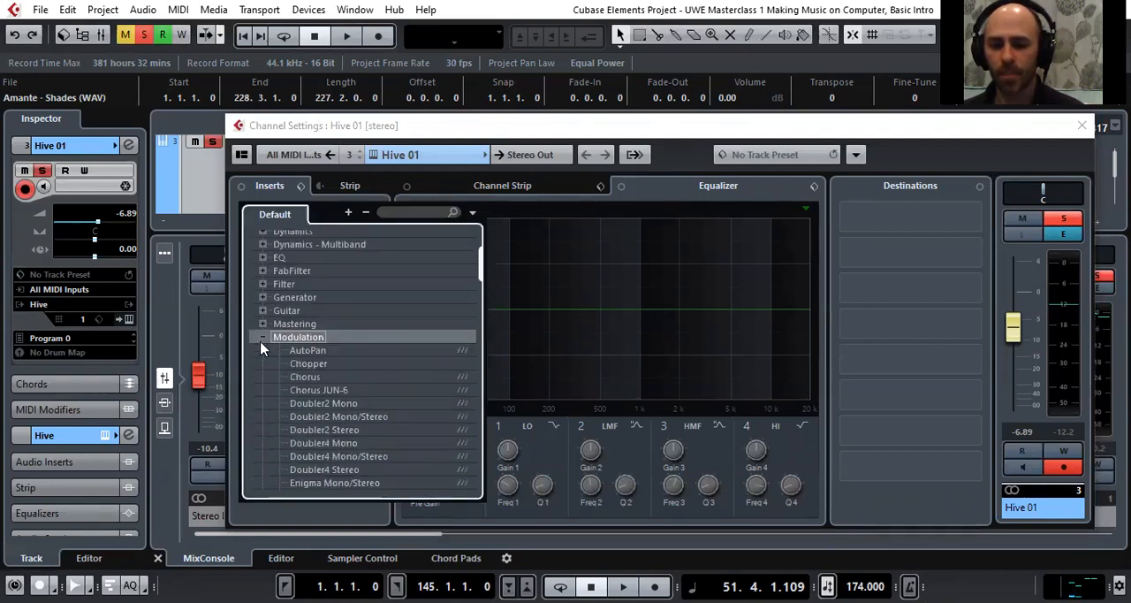
pyautogui.click(262, 338)
pyautogui.scroll(4, 265, 340)
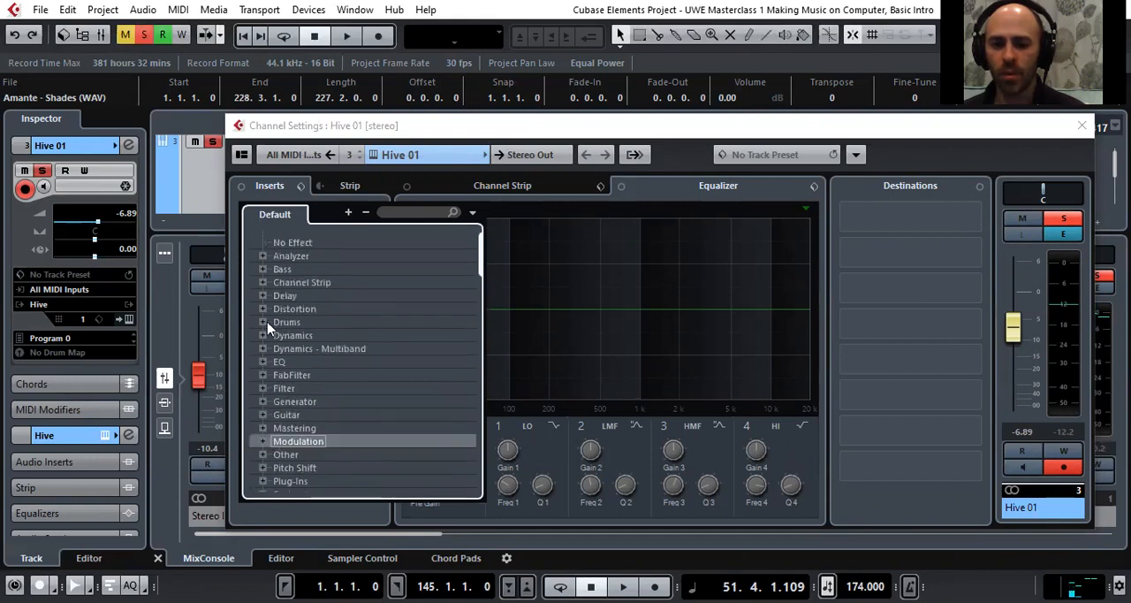
# Look through the Delay plug-ins in the insert effect list, and close the Hive 01 channel settings
pyautogui.click(263, 297)
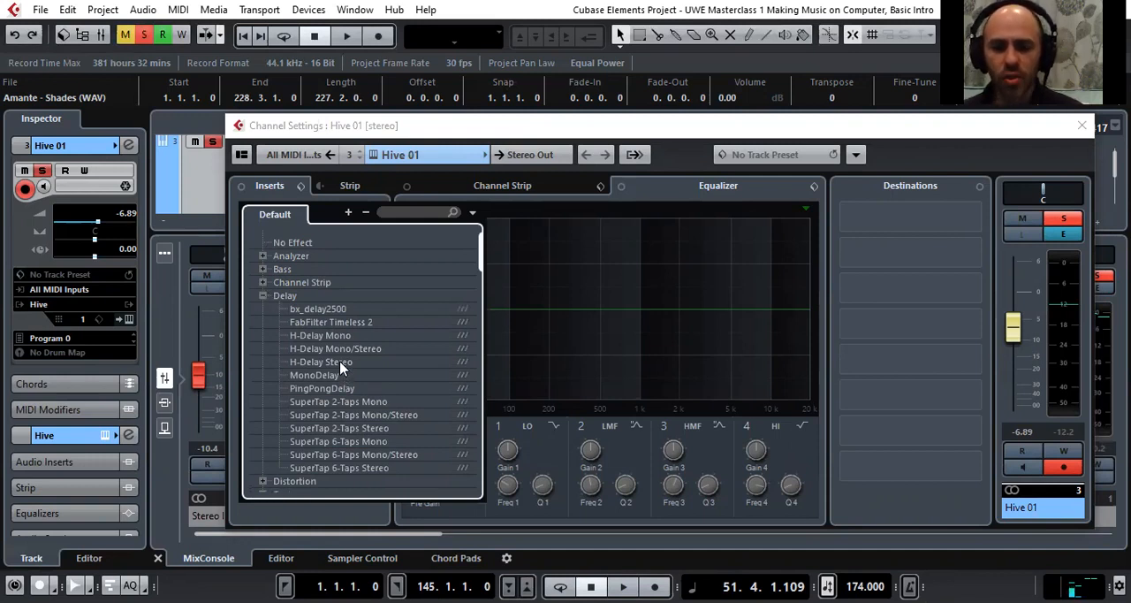
pyautogui.click(263, 297)
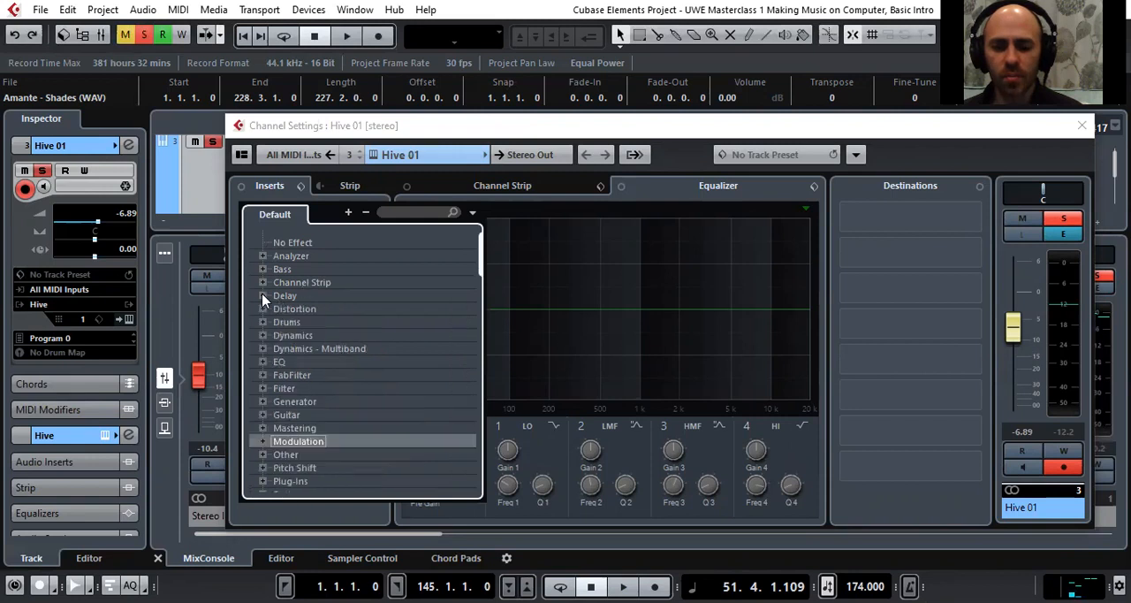
pyautogui.click(1085, 129)
pyautogui.click(1082, 126)
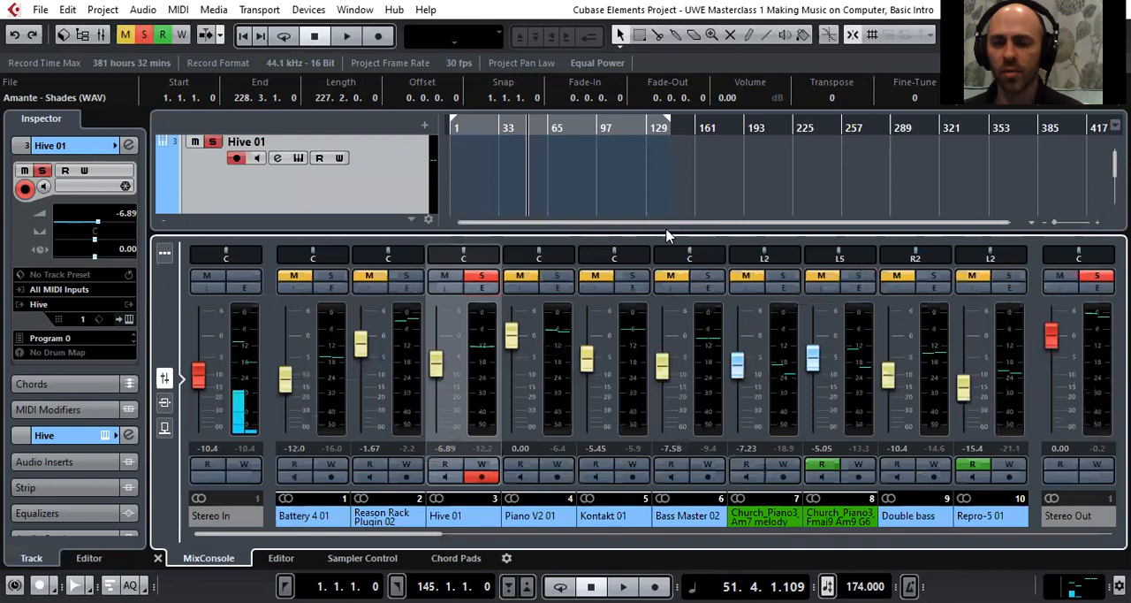
# Enlarge the arrangement area above the MixConsole and unsolo the Hive 01 track
pyautogui.moveTo(667, 235); pyautogui.dragTo(664, 405)
pyautogui.scroll(3, 465, 282)
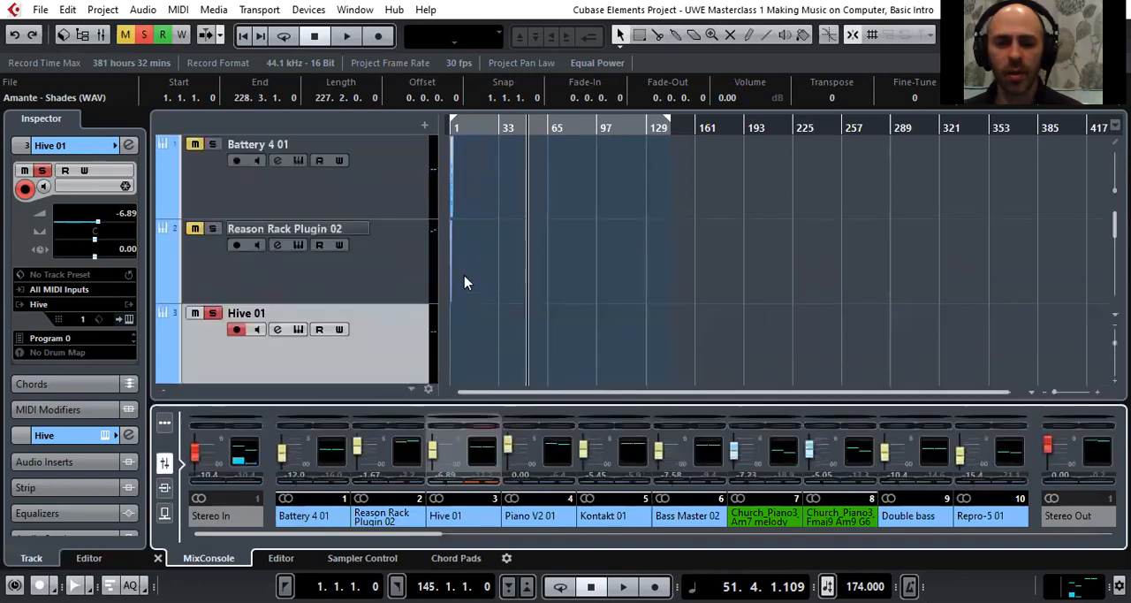
pyautogui.click(212, 314)
# Return the playhead to the project start, select the Church_Piano3 chords audio track, and open its channel settings
pyautogui.scroll(-3, 521, 275)
pyautogui.scroll(3, 404, 293)
pyautogui.scroll(-5, 403, 311)
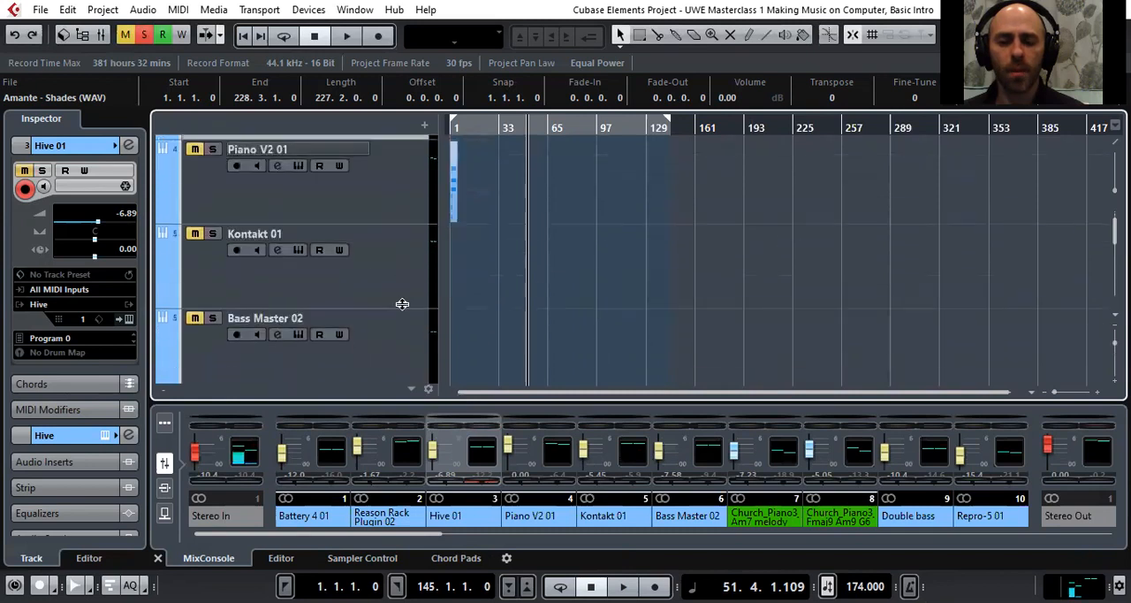
pyautogui.moveTo(478, 129); pyautogui.dragTo(381, 168)
pyautogui.press('h')
pyautogui.press('h')
pyautogui.scroll(-3, 473, 327)
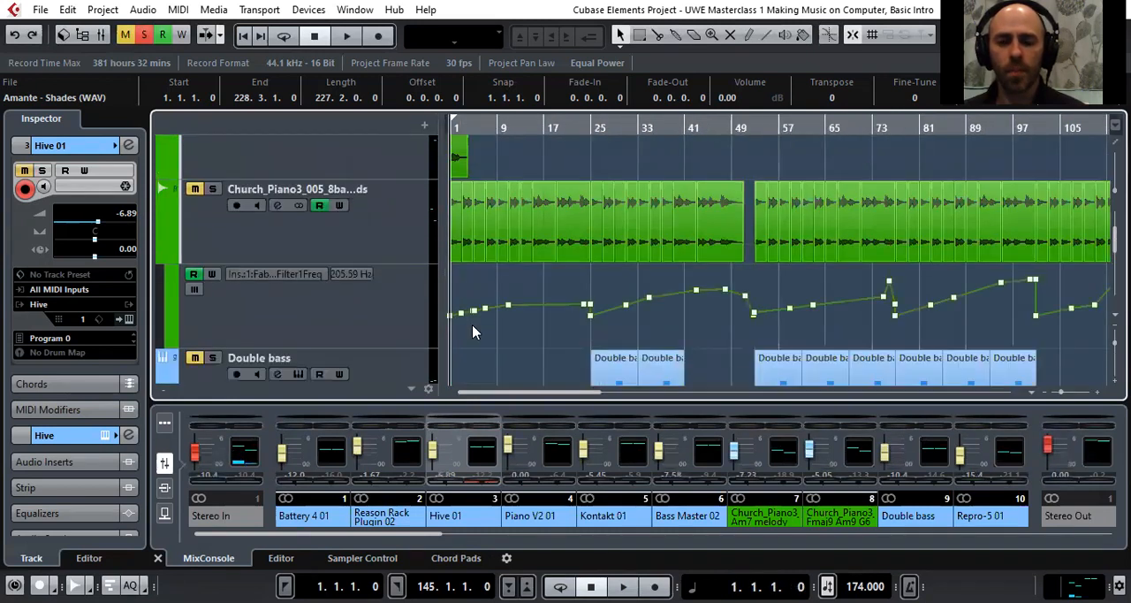
pyautogui.click(380, 238)
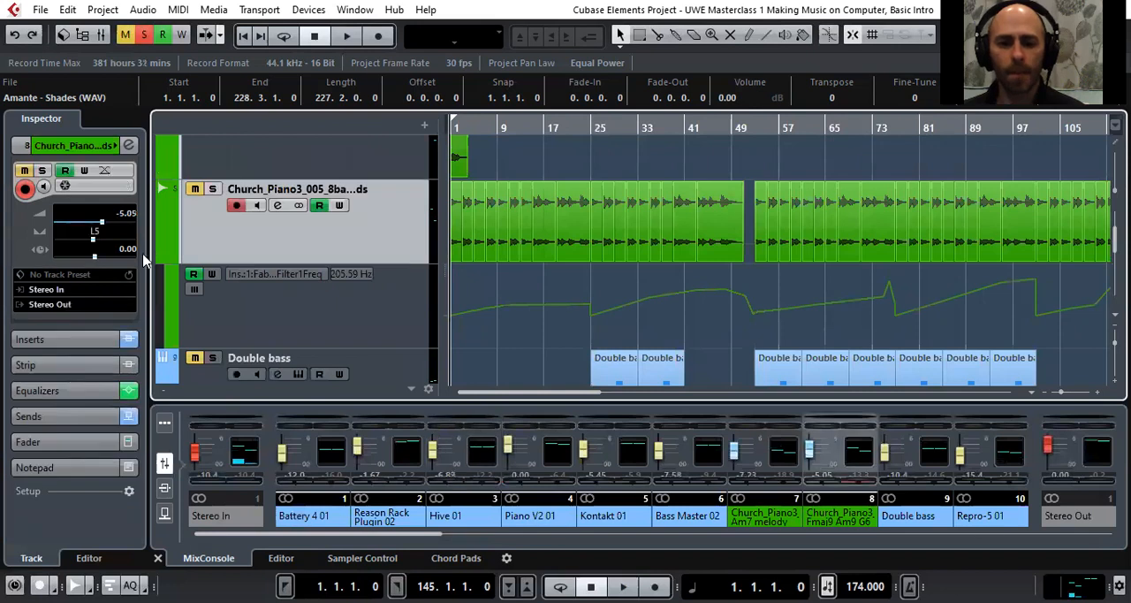
pyautogui.click(129, 144)
pyautogui.click(245, 210)
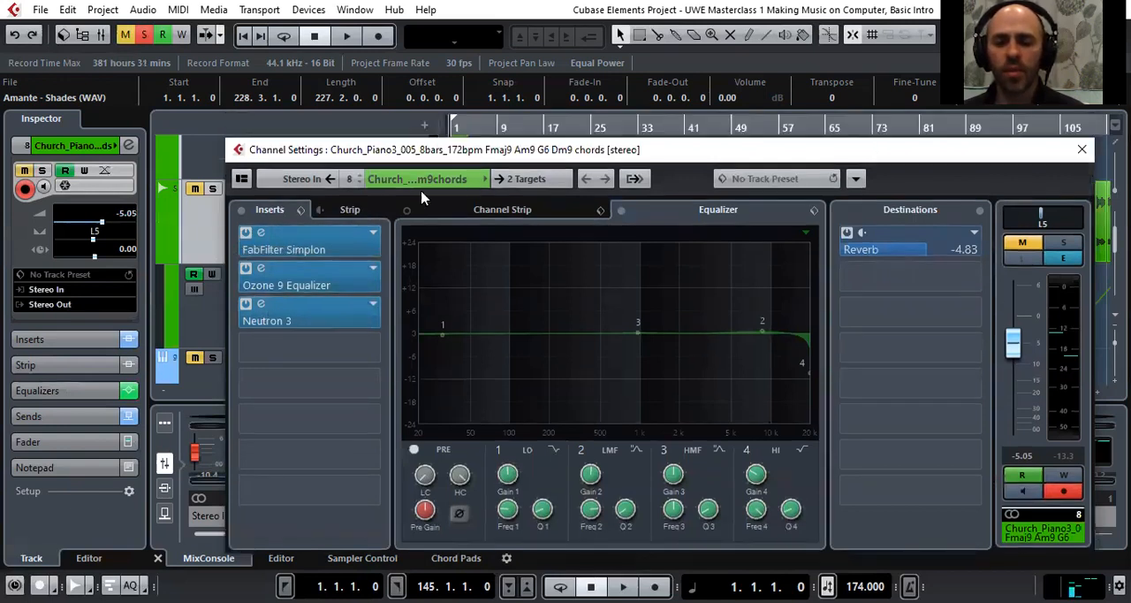
# Open the Ozone 9 Equalizer insert on the Church_Piano3 chords channel and play the track soloed from the project start
pyautogui.click(262, 271)
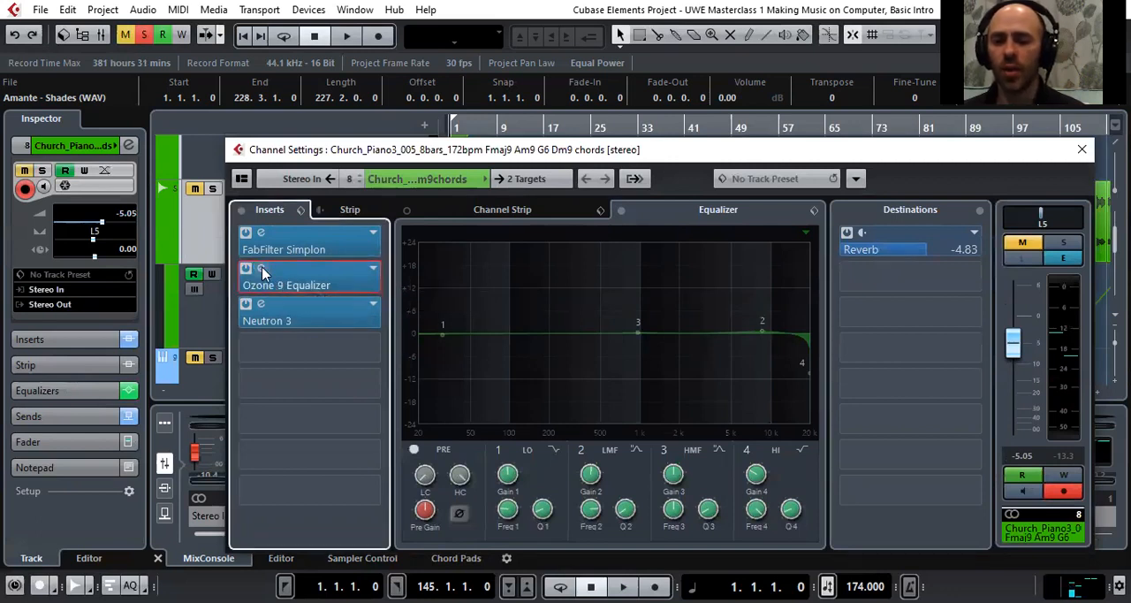
pyautogui.click(261, 268)
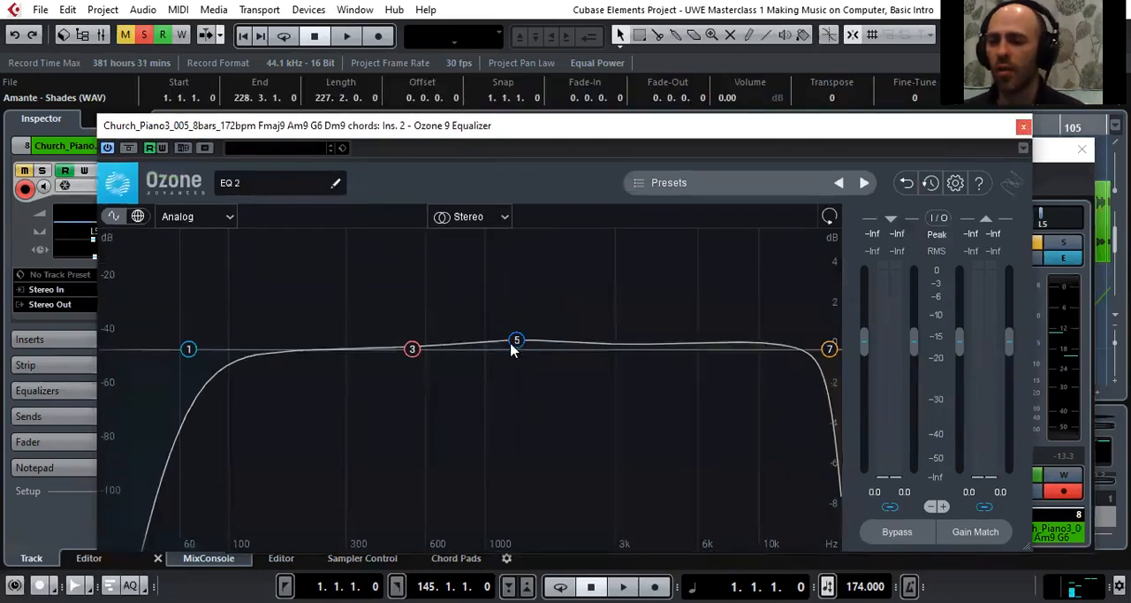
pyautogui.press('space')
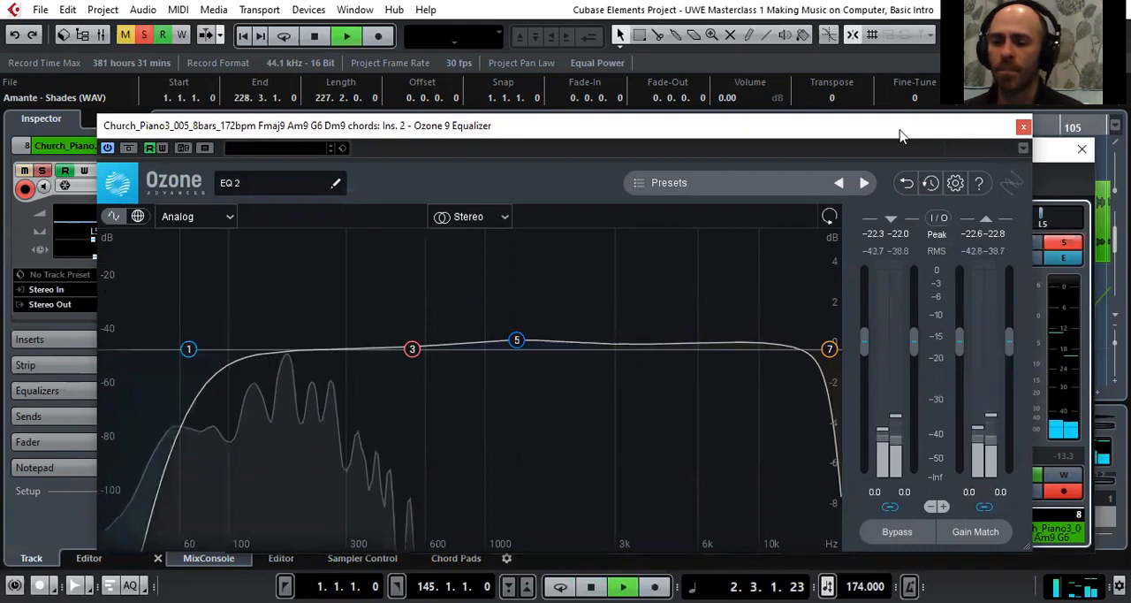
pyautogui.moveTo(900, 134); pyautogui.dragTo(921, 132)
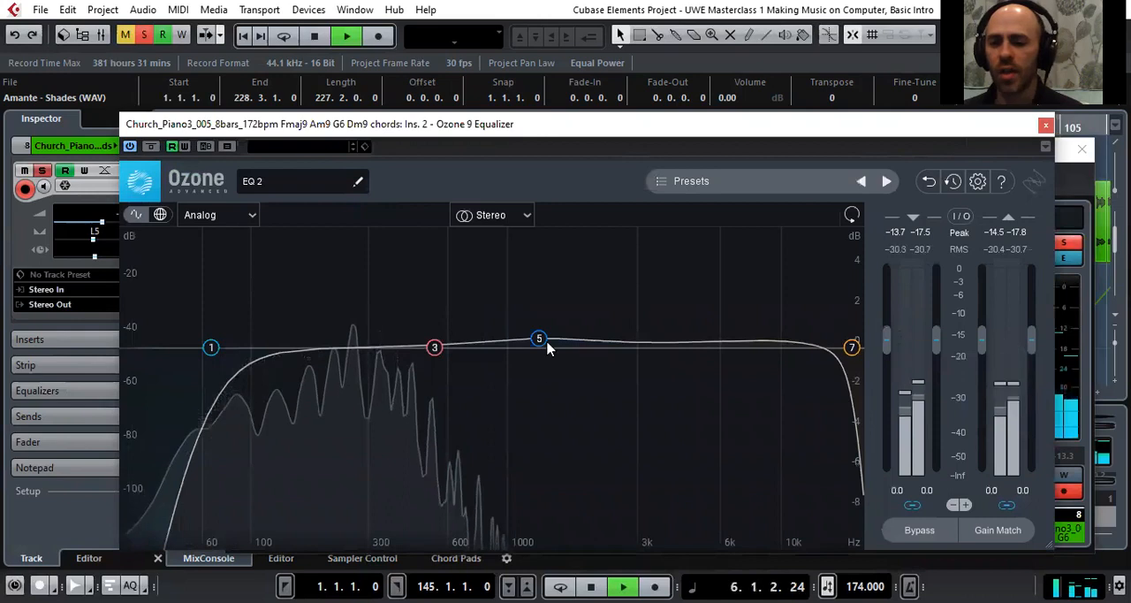
# Close the Ozone 9 Equalizer window and the Church_Piano3 channel settings
pyautogui.click(1046, 124)
pyautogui.click(263, 311)
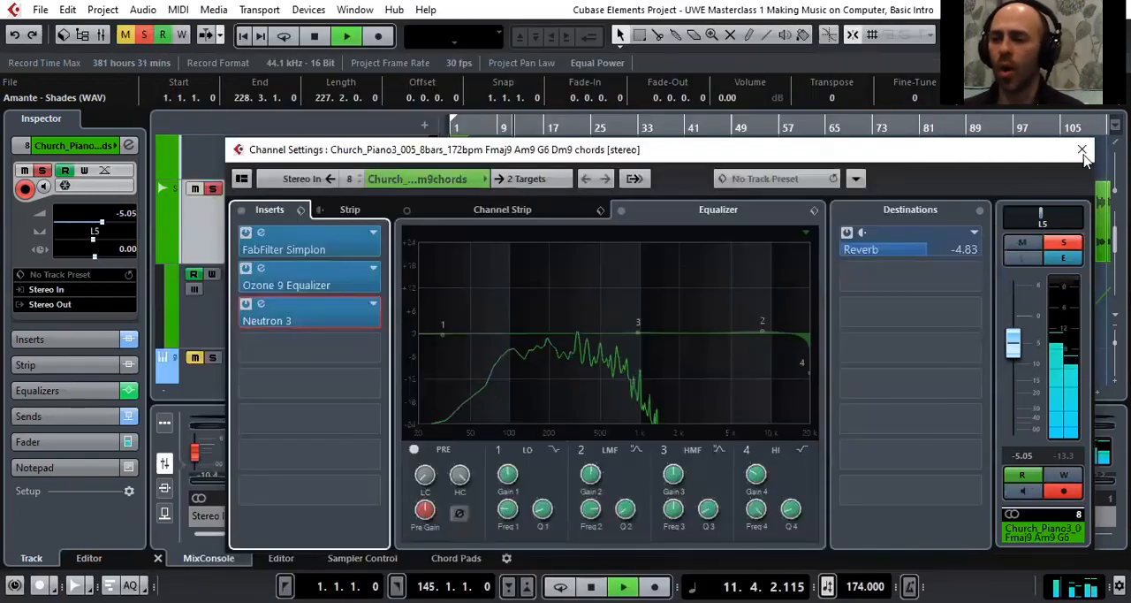
pyautogui.click(1084, 151)
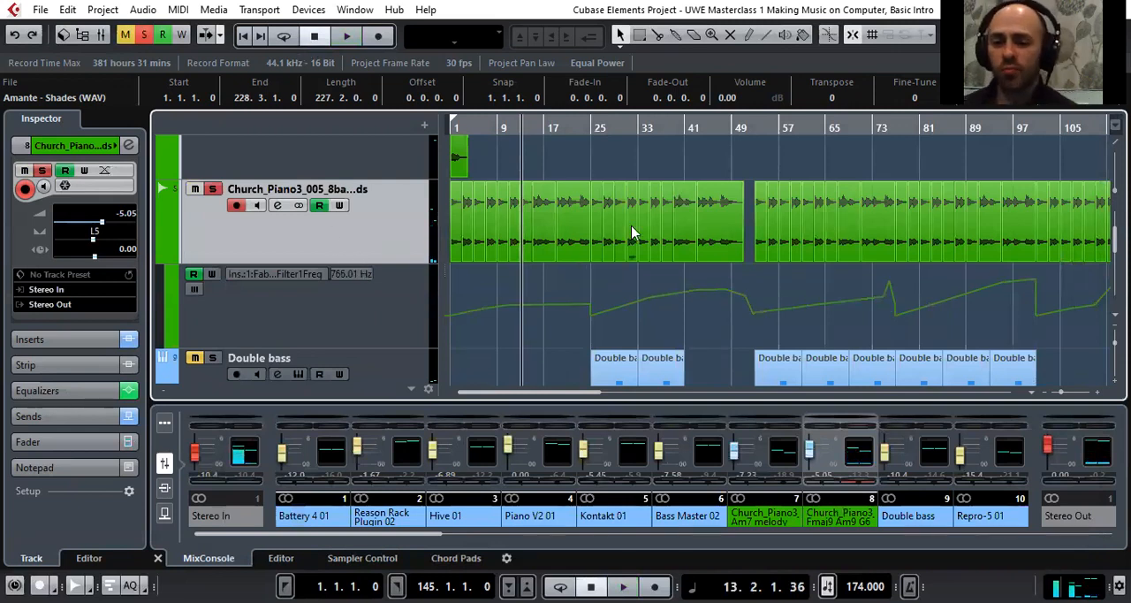
# Stop at the project start and examine the opening bars of the arrangement, from Battery 4 01 down to Prophet V3 01
pyautogui.moveTo(497, 127); pyautogui.dragTo(397, 144)
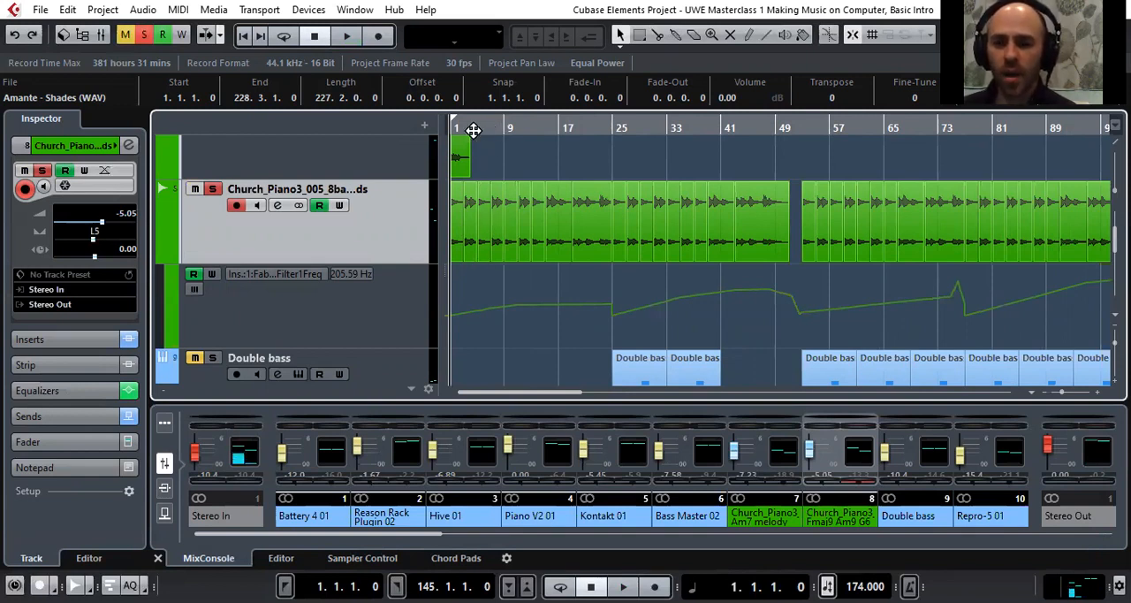
pyautogui.press('h')
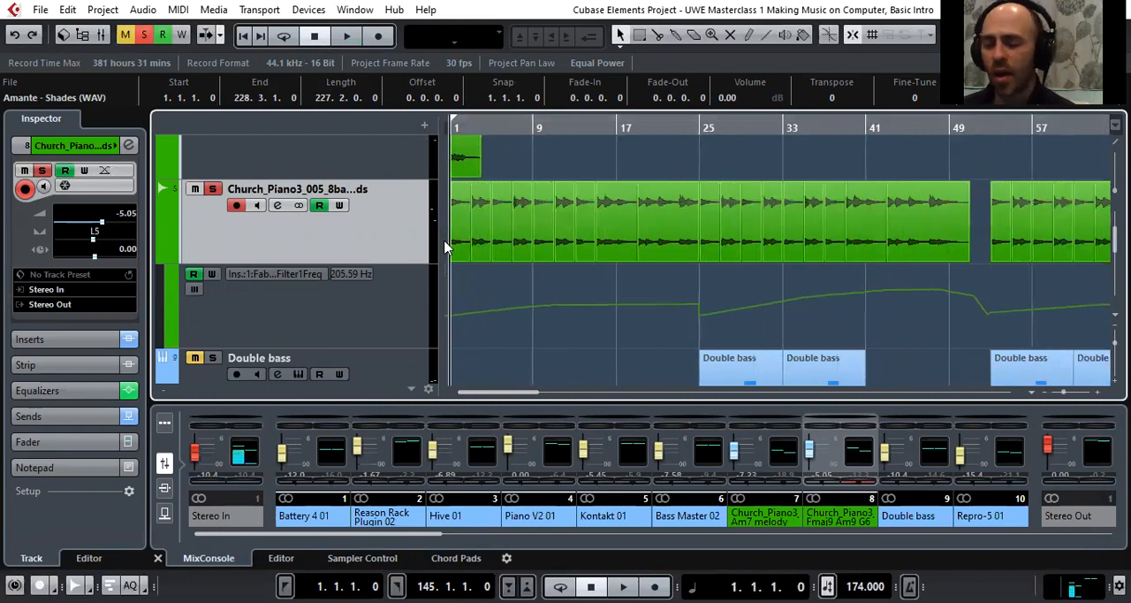
pyautogui.scroll(8, 491, 305)
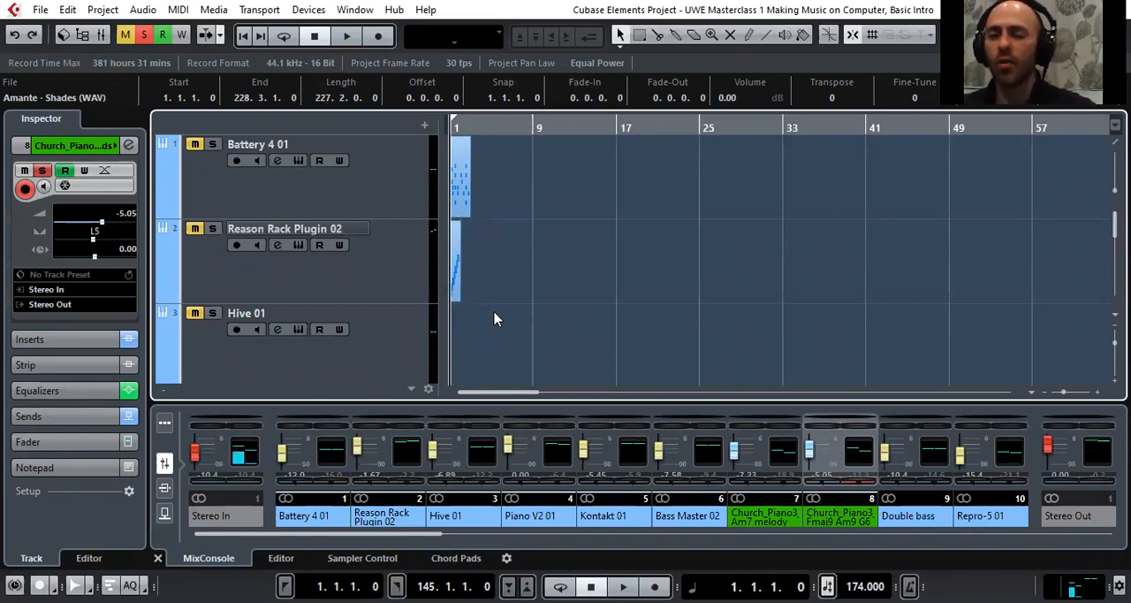
pyautogui.scroll(-1, 494, 318)
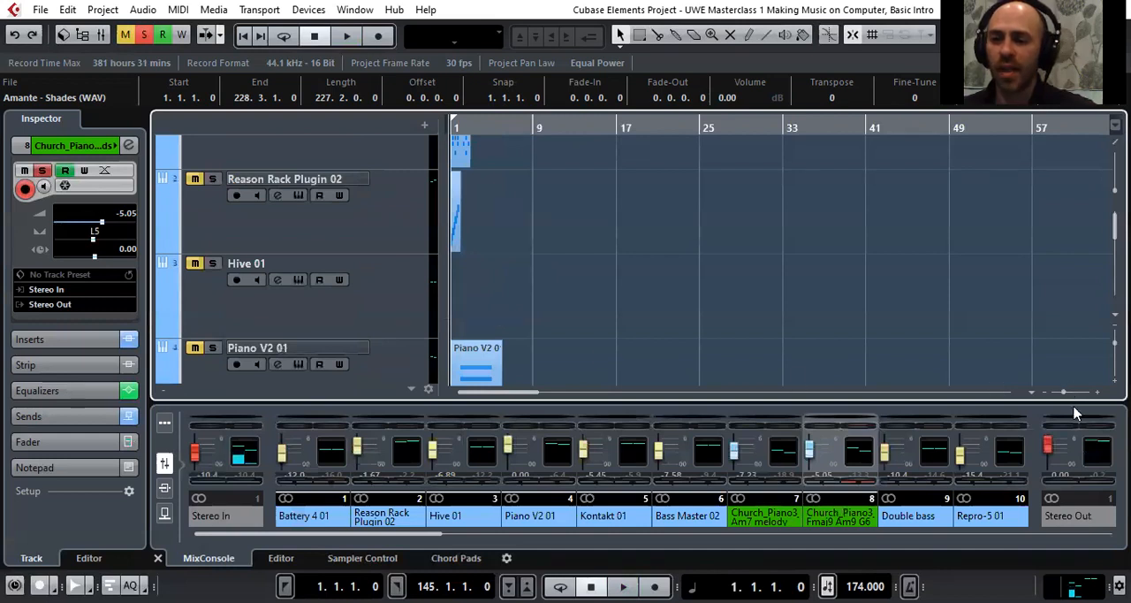
pyautogui.moveTo(490, 122); pyautogui.dragTo(427, 175)
pyautogui.scroll(1, 575, 210)
pyautogui.scroll(-9, 575, 227)
pyautogui.scroll(-6, 642, 259)
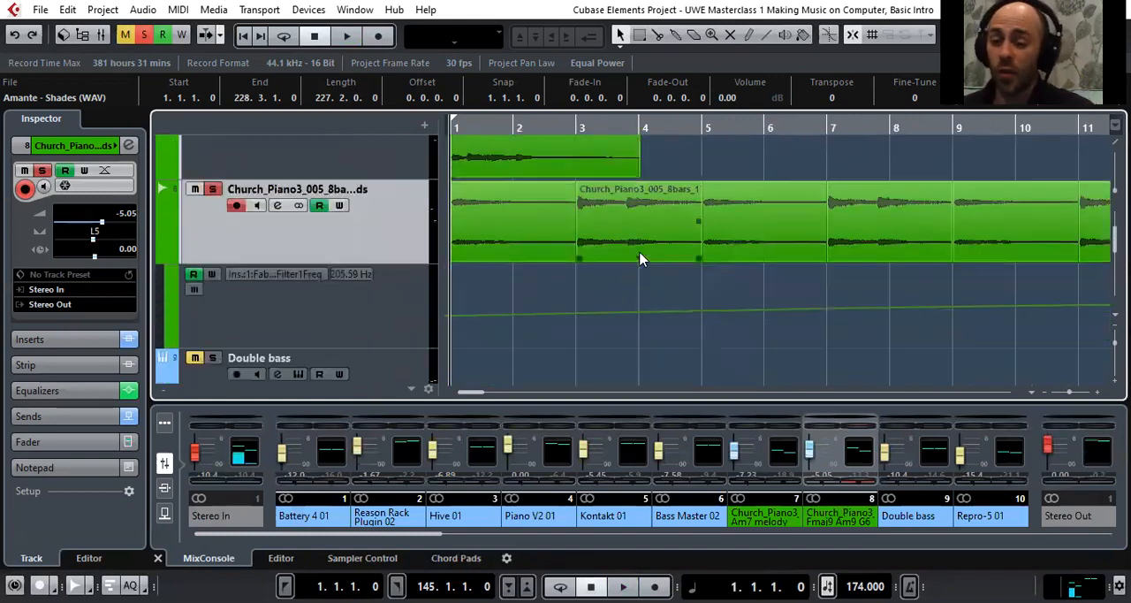
pyautogui.scroll(-2, 646, 259)
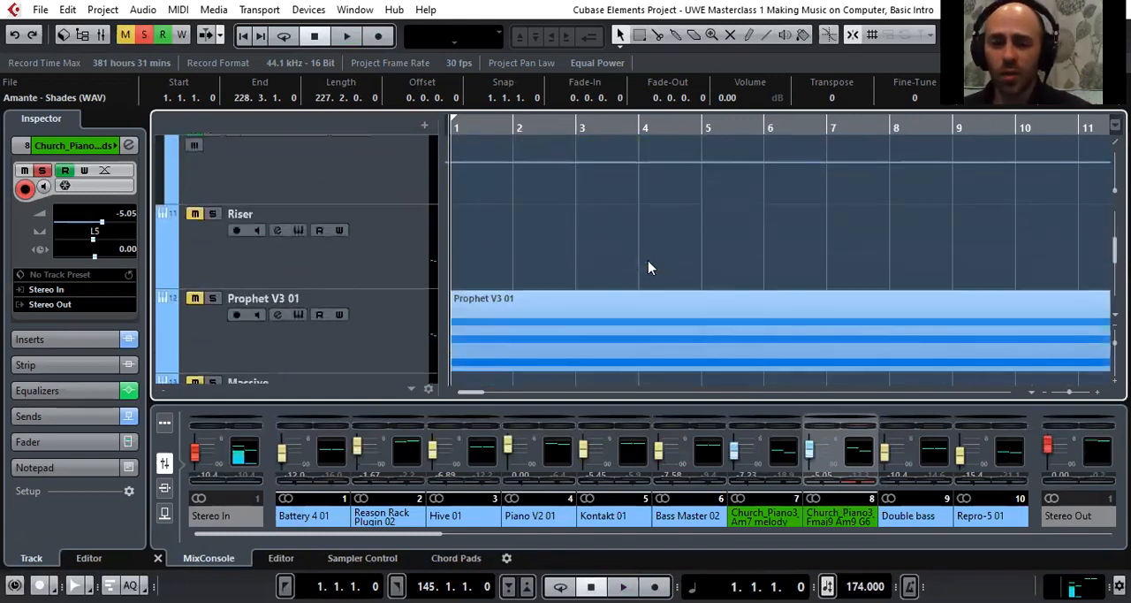
# Place the playhead around bar 20 and look over the whole timeline of the tracks from Riser down to A Memory
pyautogui.moveTo(495, 126)
pyautogui.mouseDown()
pyautogui.moveTo(497, 116)
pyautogui.moveTo(506, 123)
pyautogui.moveTo(495, 140)
pyautogui.mouseUp()
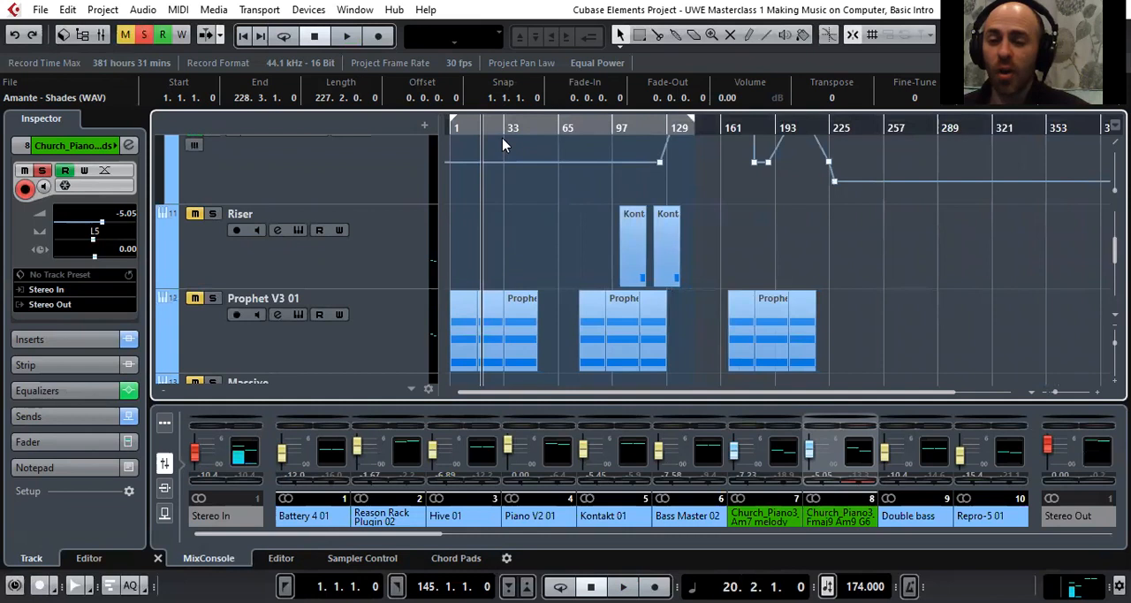
pyautogui.scroll(-3, 500, 155)
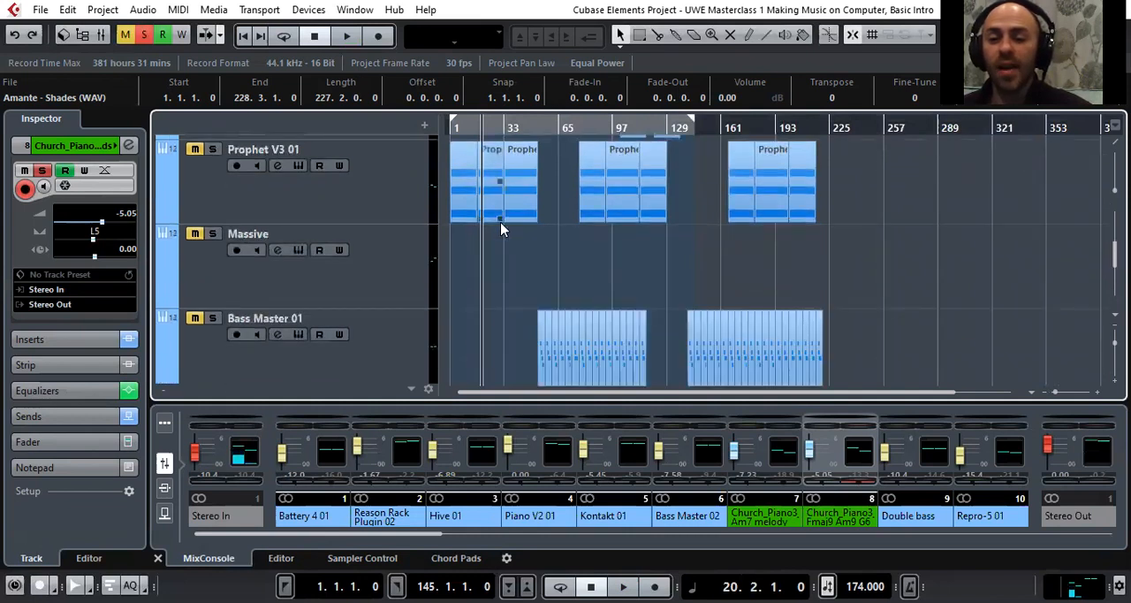
pyautogui.scroll(-1, 500, 222)
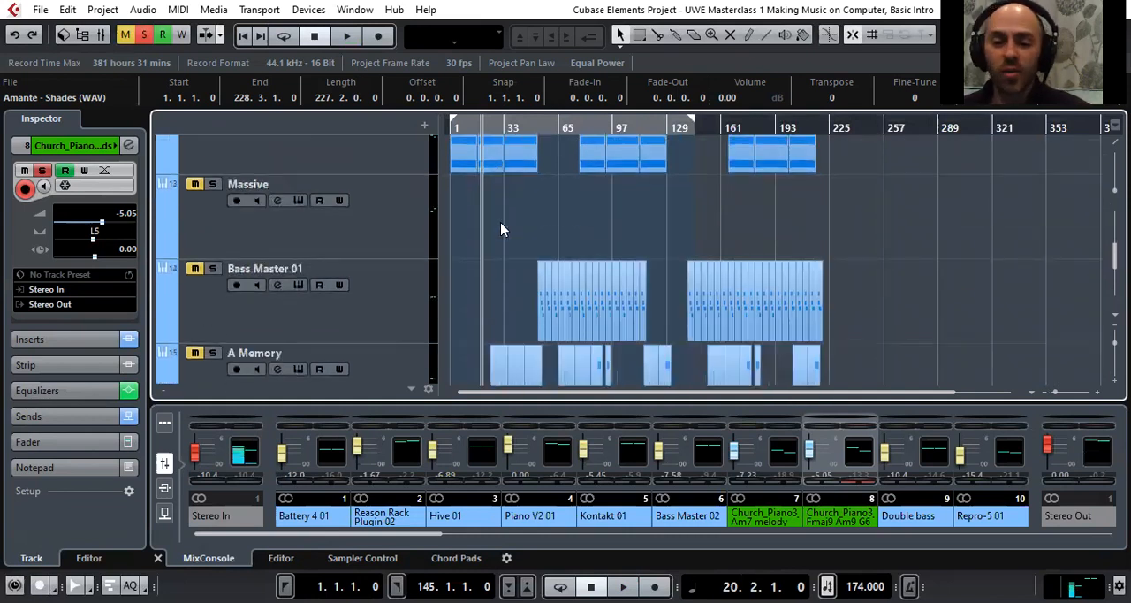
pyautogui.scroll(-1, 500, 223)
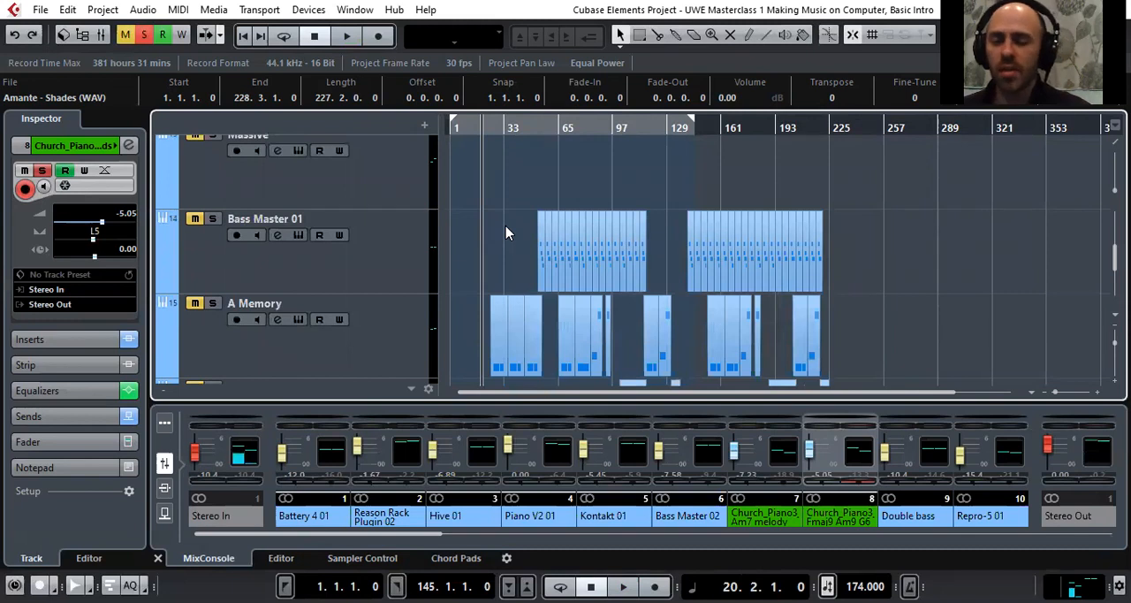